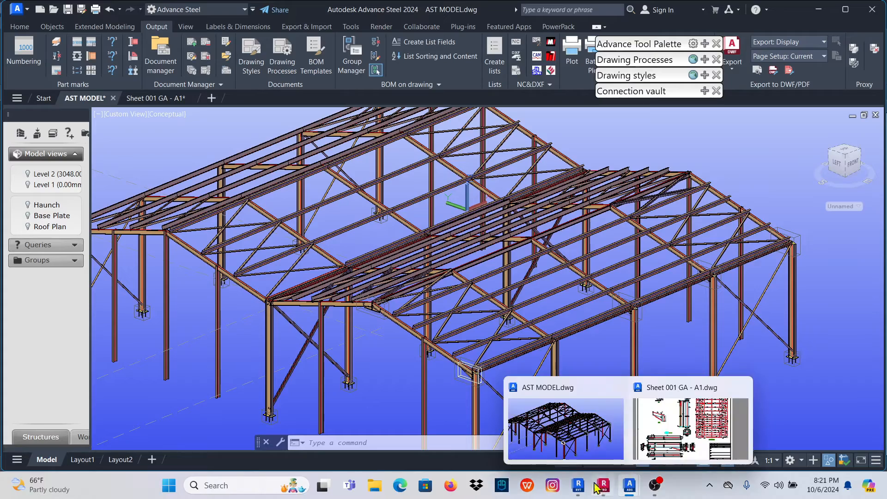
# Switch to Robot Structural Analysis and examine the 3D portal frame's columns, rafters, purlins and bracing.
pyautogui.moveTo(603, 486)
pyautogui.click(613, 440)
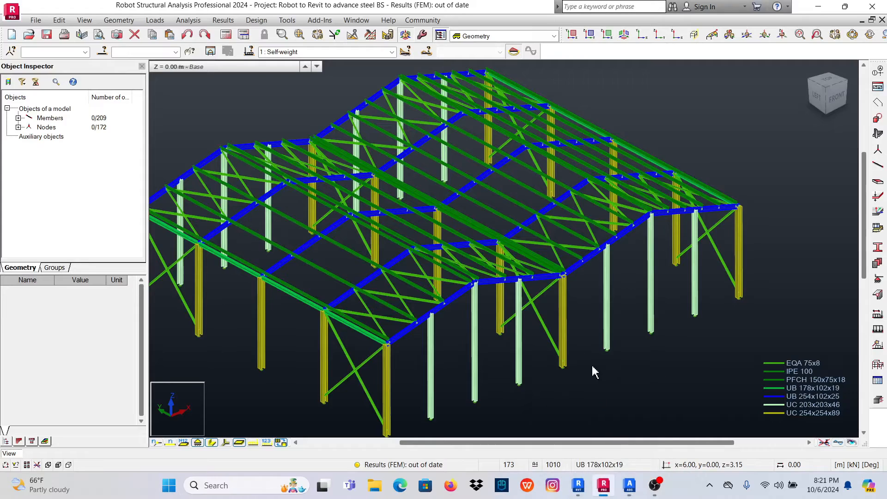
pyautogui.scroll(5, 524, 283)
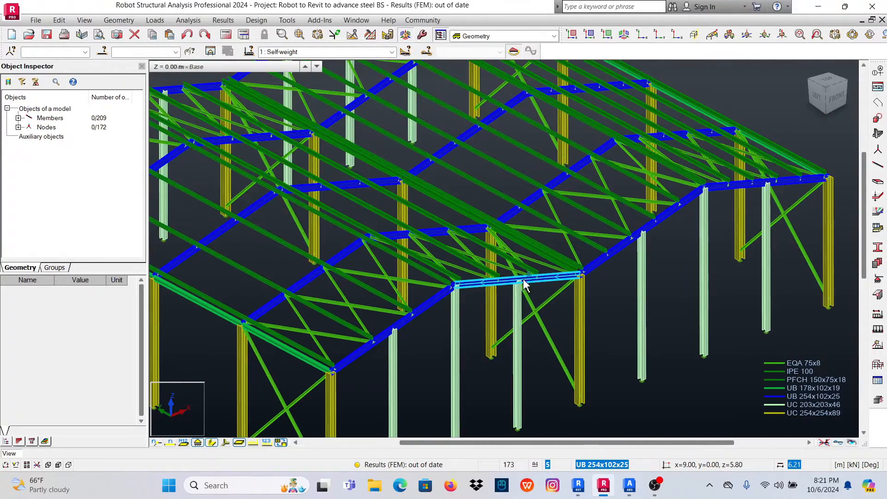
pyautogui.scroll(-5, 527, 285)
pyautogui.scroll(5, 460, 270)
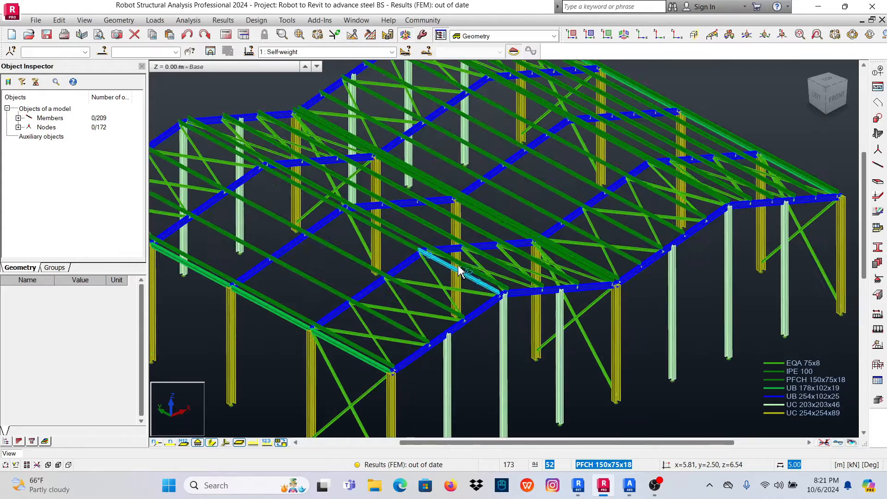
pyautogui.scroll(1, 464, 266)
pyautogui.scroll(-4, 476, 260)
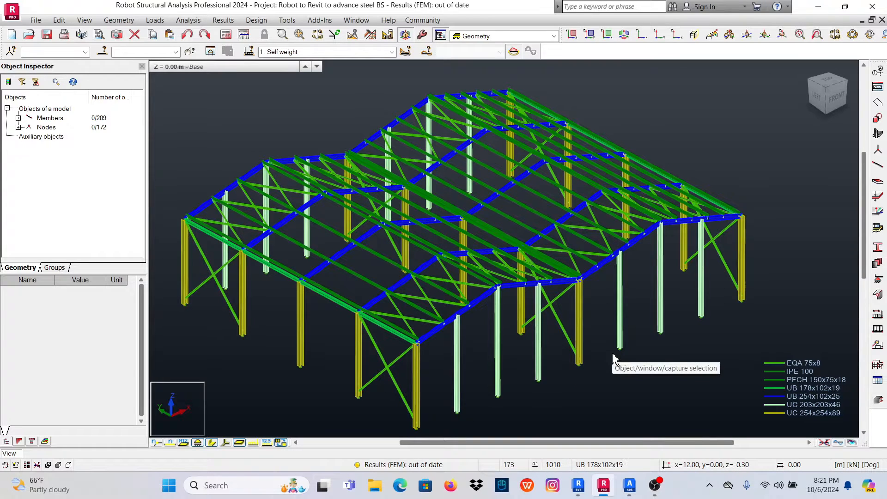
pyautogui.moveTo(582, 329)
pyautogui.keyDown('shift'); pyautogui.mouseDown(button='middle')
pyautogui.moveTo(588, 317)
pyautogui.moveTo(605, 336)
pyautogui.moveTo(573, 331)
pyautogui.moveTo(582, 327)
pyautogui.mouseUp(button='middle'); pyautogui.keyUp('shift')
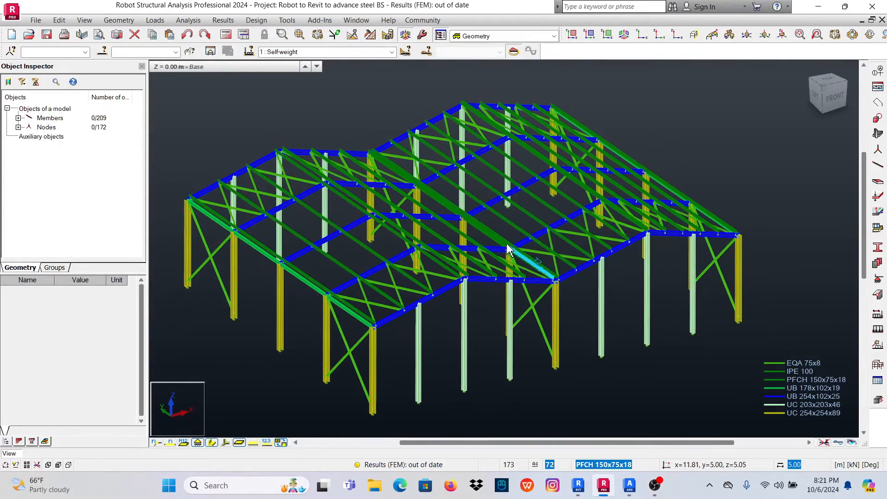
pyautogui.scroll(1, 503, 236)
pyautogui.scroll(-2, 435, 100)
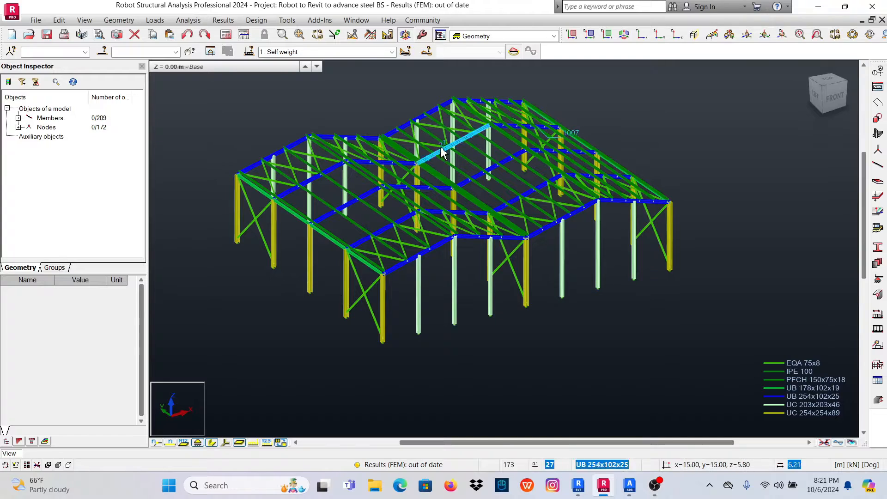
pyautogui.scroll(1, 441, 175)
pyautogui.scroll(3, 442, 178)
pyautogui.scroll(-2, 439, 283)
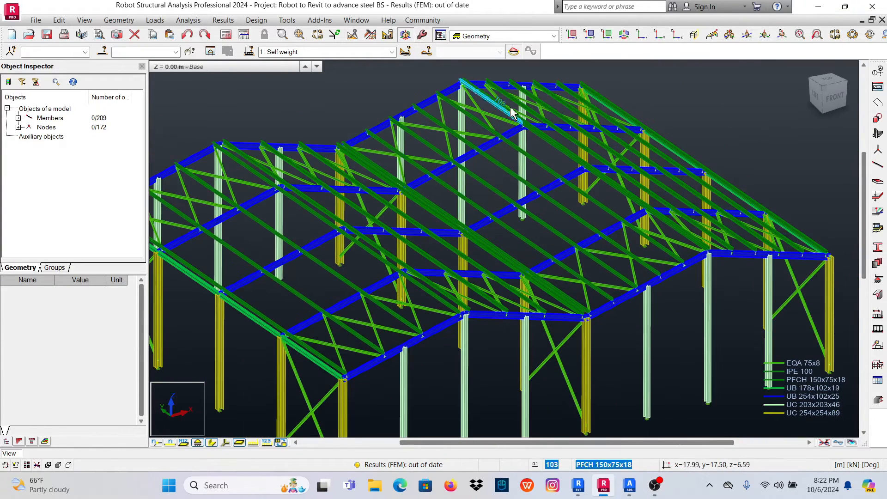
pyautogui.scroll(-1, 505, 113)
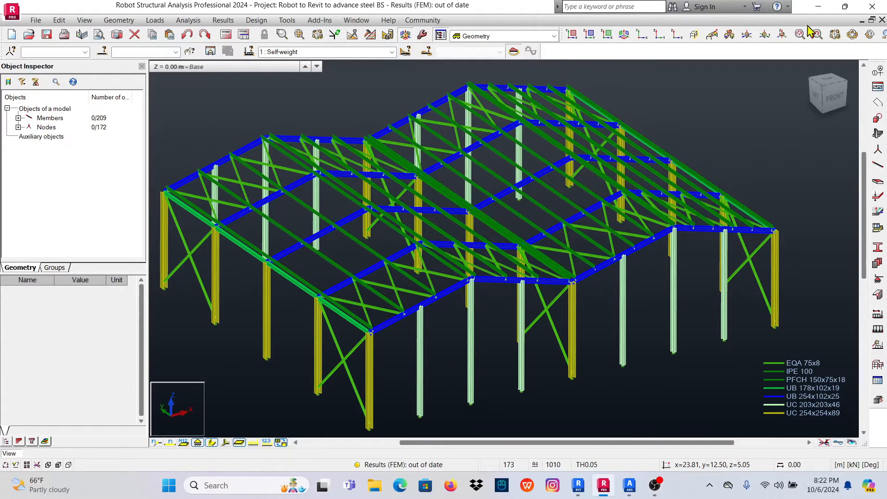
pyautogui.scroll(-1, 579, 255)
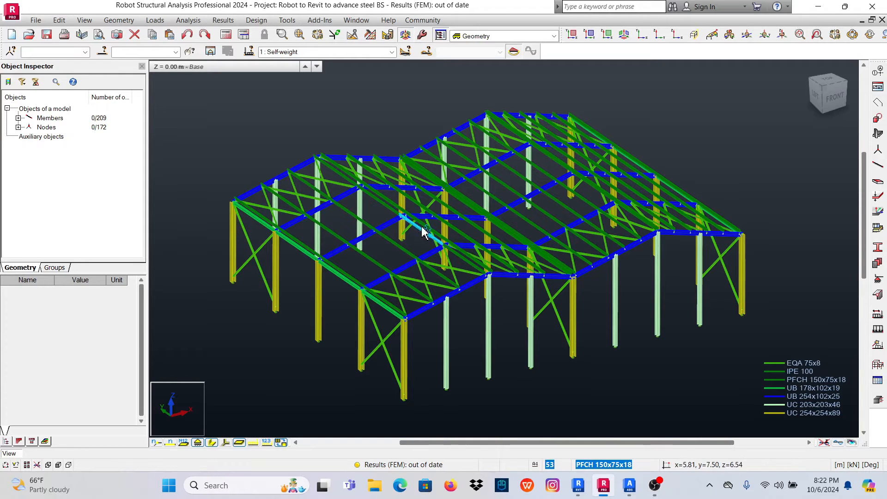
pyautogui.scroll(1, 459, 253)
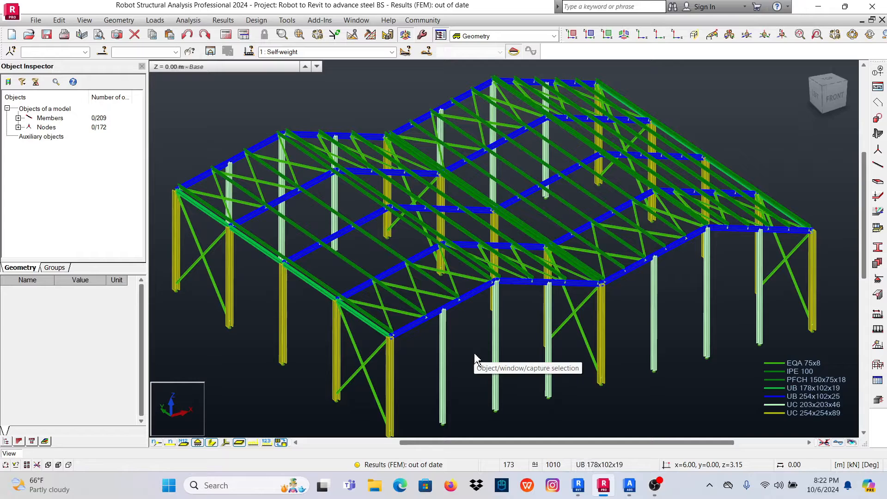
pyautogui.scroll(-2, 474, 353)
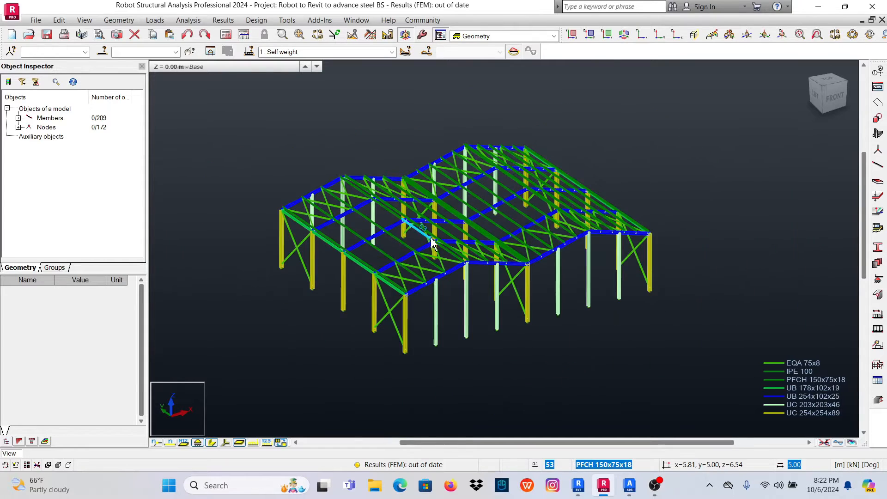
pyautogui.scroll(5, 474, 220)
pyautogui.scroll(-1, 472, 219)
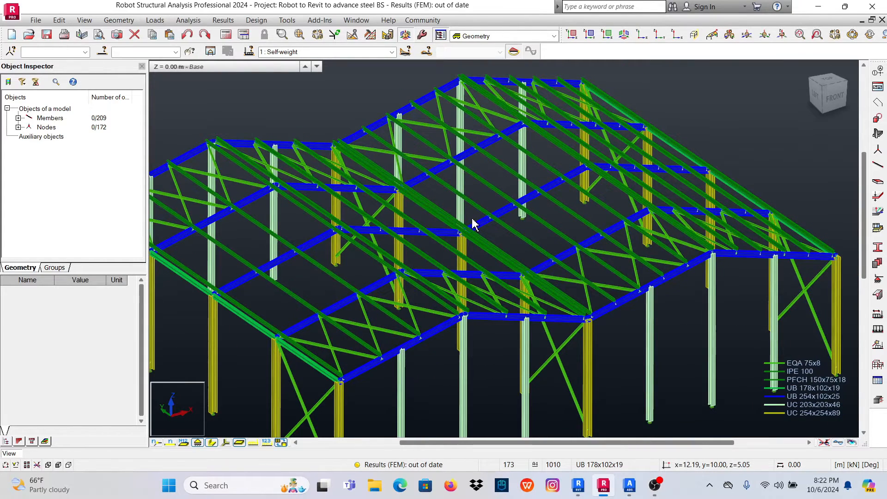
pyautogui.scroll(-2, 473, 221)
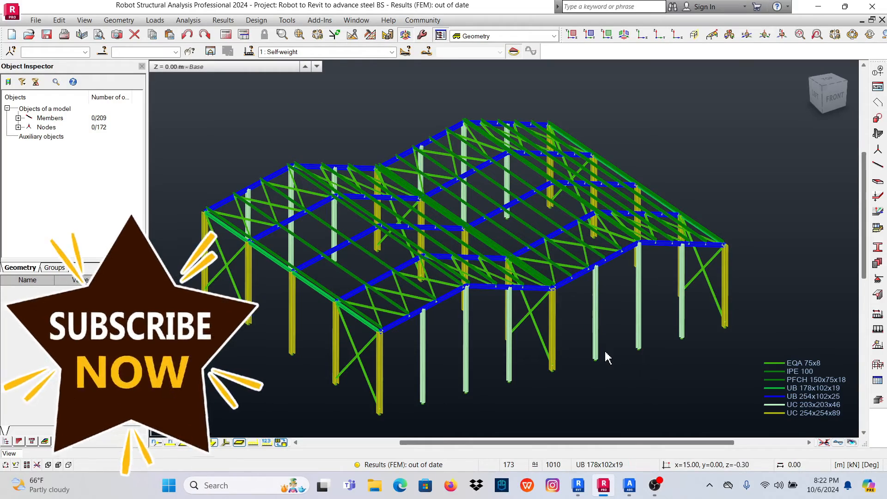
# Switch to Revit and examine the portal frame's structural framing in the 3D view.
pyautogui.click(579, 486)
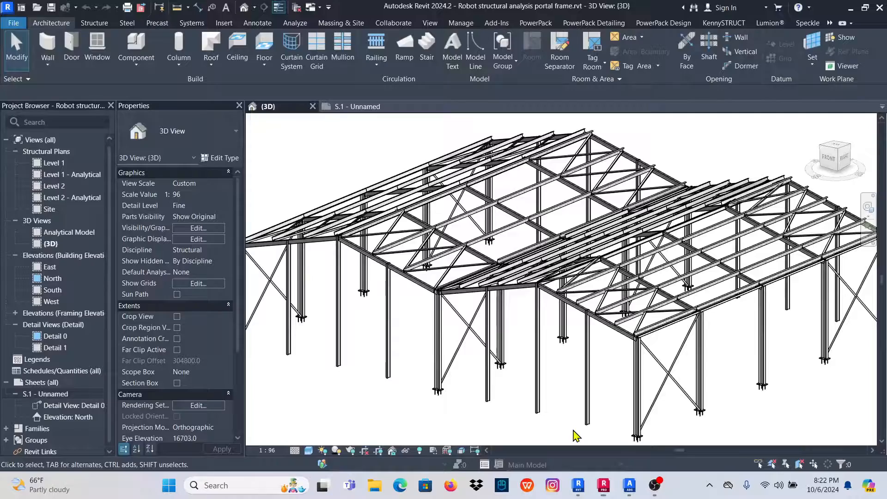
pyautogui.scroll(-3, 565, 257)
pyautogui.scroll(4, 531, 244)
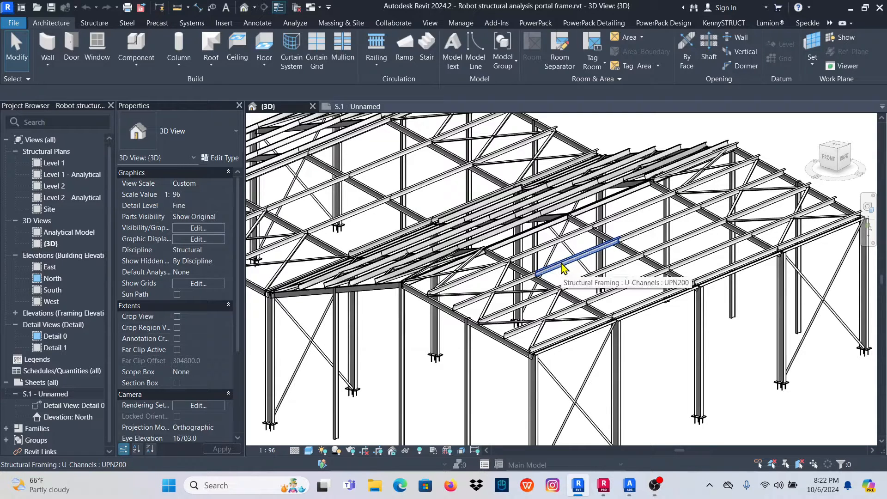
# Return to Robot Structural Analysis and examine the frame overall and the front corner joint between column and rafter.
pyautogui.moveTo(606, 488)
pyautogui.click(605, 434)
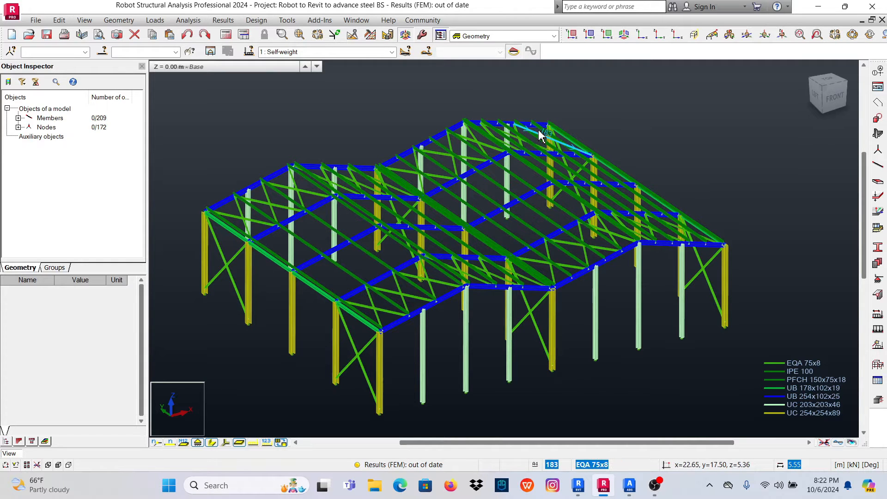
pyautogui.scroll(3, 465, 234)
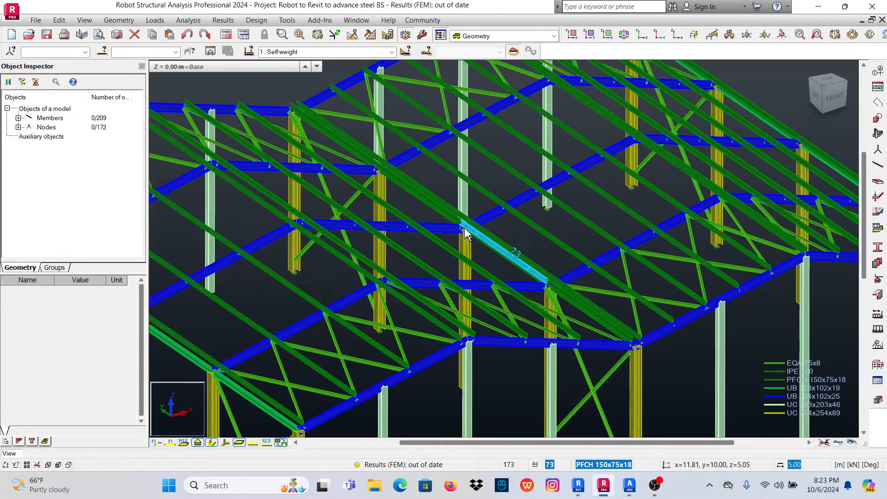
pyautogui.scroll(-3, 465, 234)
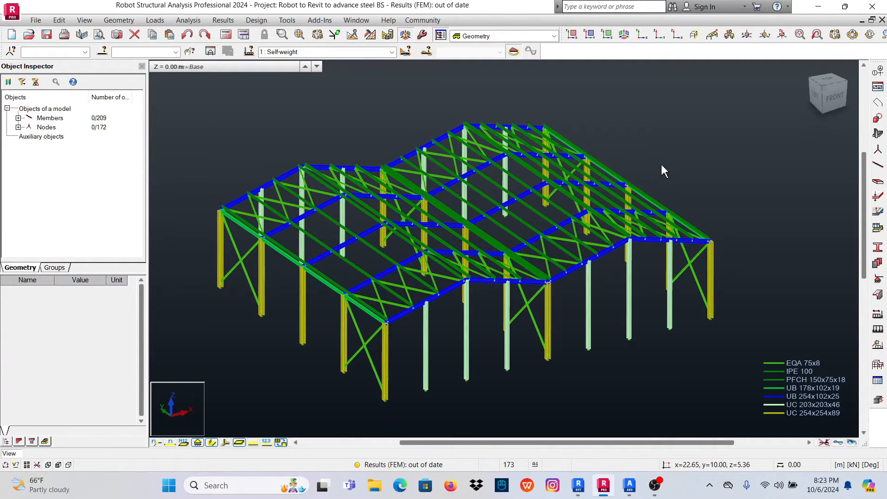
pyautogui.keyDown('shift'); pyautogui.moveTo(664, 171); pyautogui.dragTo(598, 138, button='middle'); pyautogui.keyUp('shift')
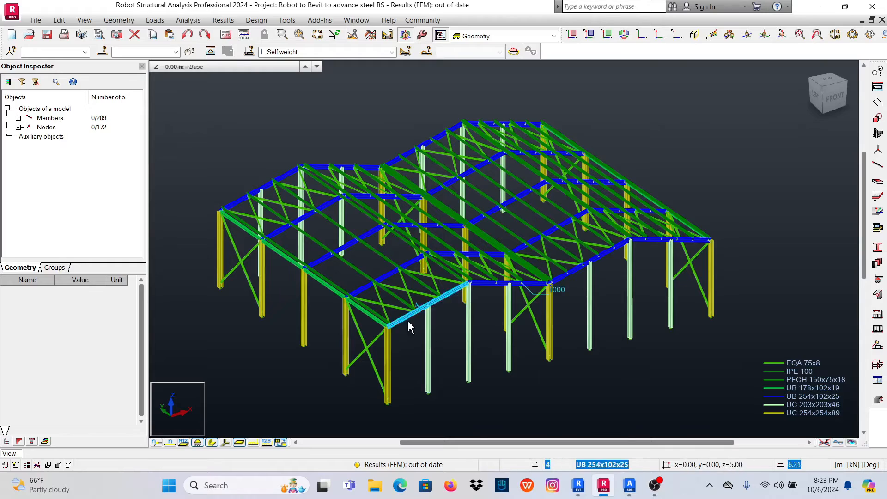
pyautogui.scroll(3, 405, 352)
pyautogui.scroll(3, 370, 340)
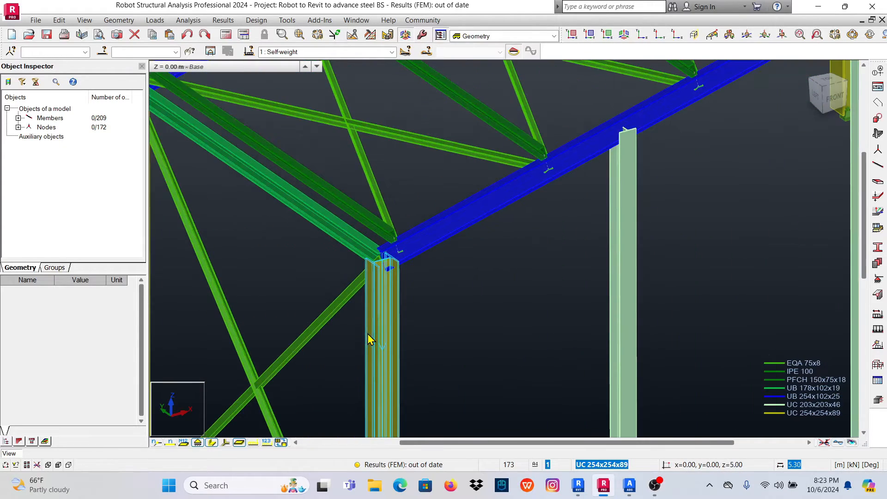
pyautogui.scroll(-3, 412, 352)
pyautogui.scroll(-5, 388, 318)
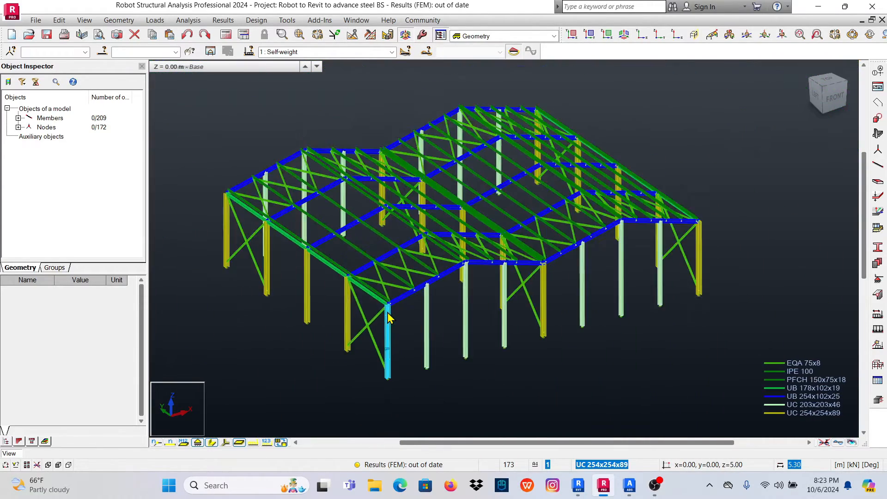
pyautogui.scroll(5, 396, 230)
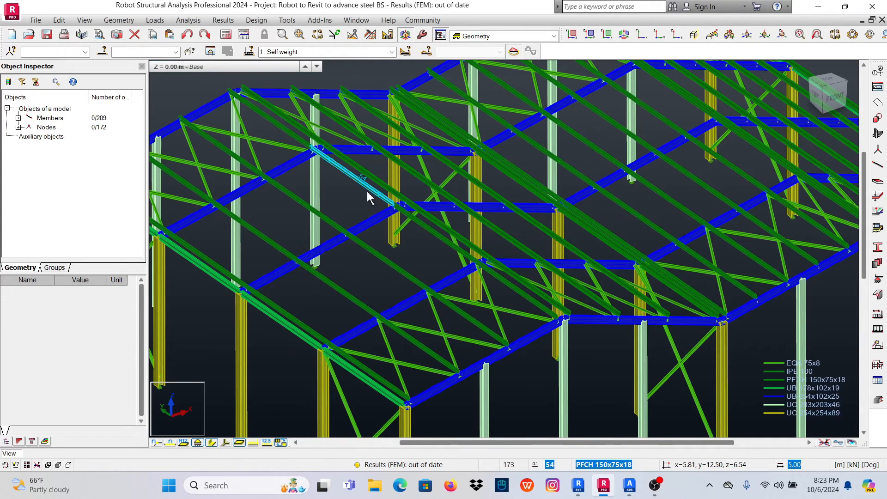
# Review the steel and timber section databases in the job preferences and close the dialog.
pyautogui.click(287, 21)
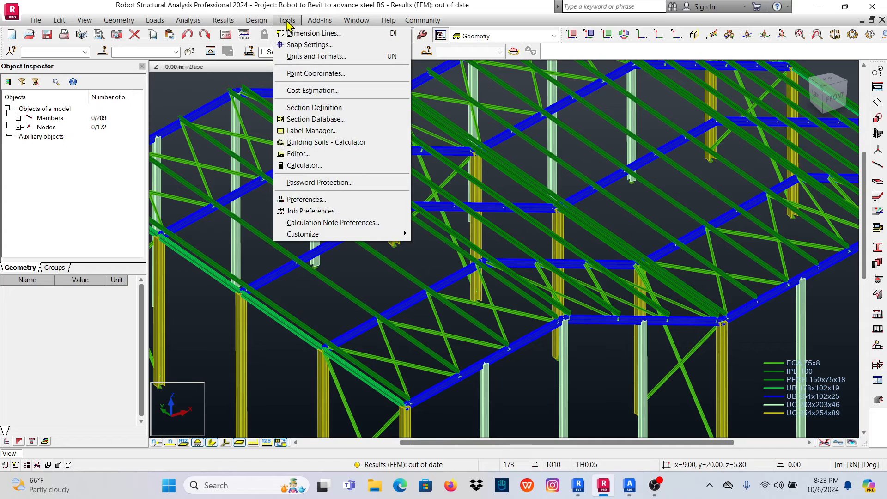
pyautogui.click(315, 212)
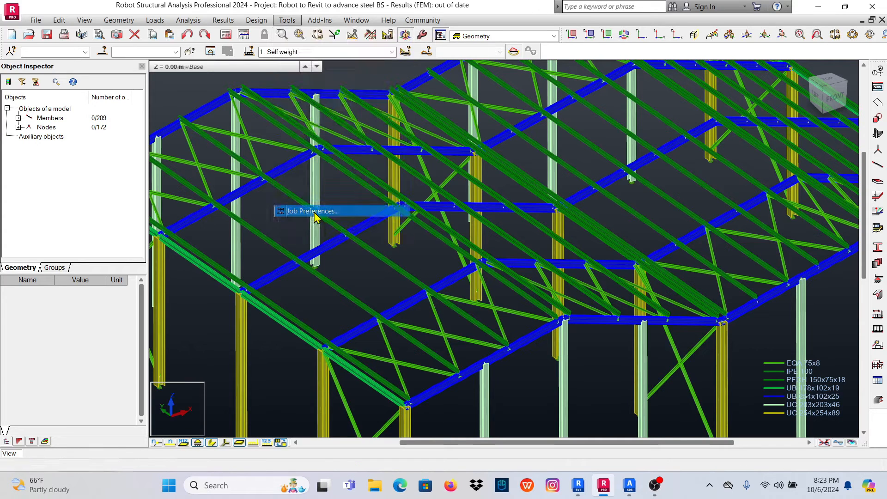
pyautogui.click(317, 198)
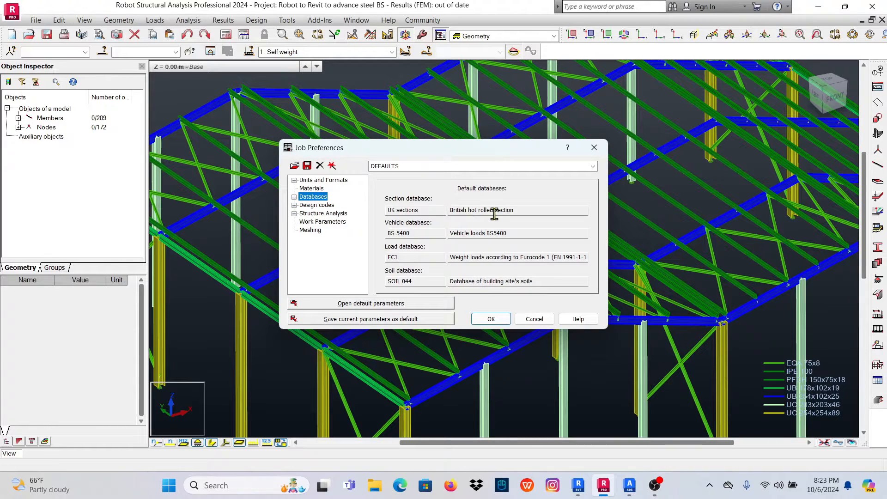
pyautogui.click(295, 197)
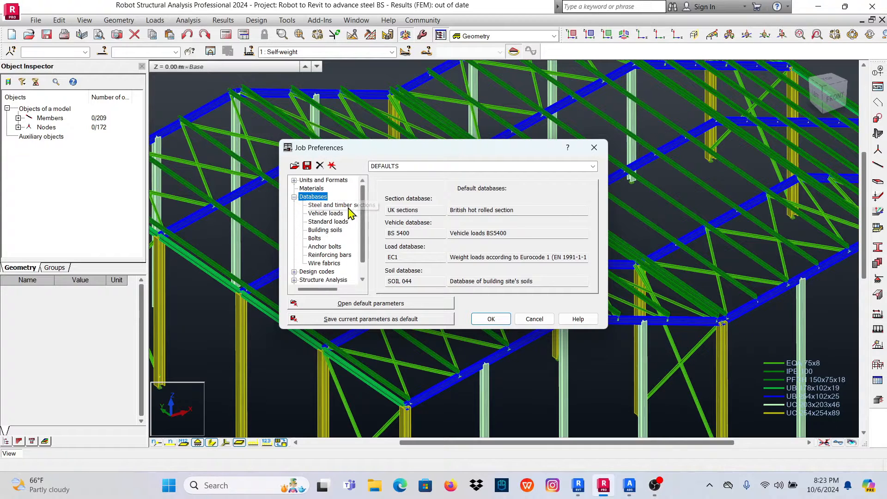
pyautogui.click(329, 205)
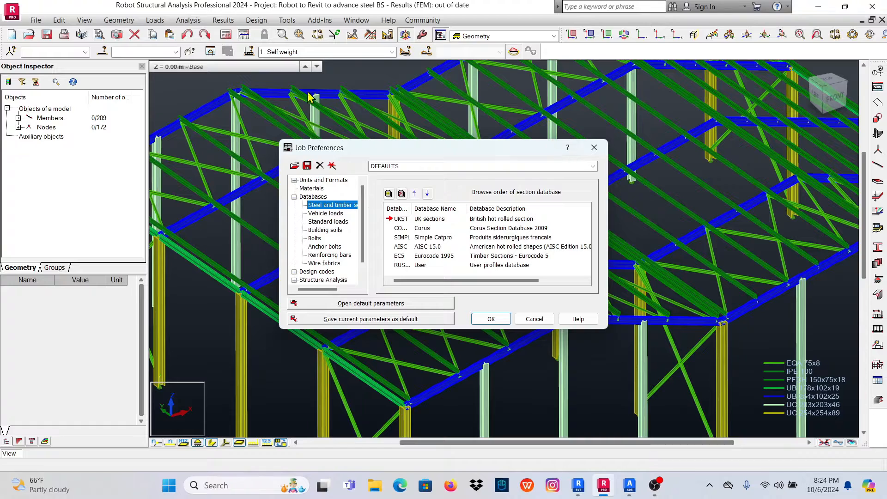
pyautogui.click(594, 148)
# Look over the analysis frame and switch to Revit to view the whole structure in 3D.
pyautogui.scroll(-5, 384, 235)
pyautogui.scroll(5, 411, 250)
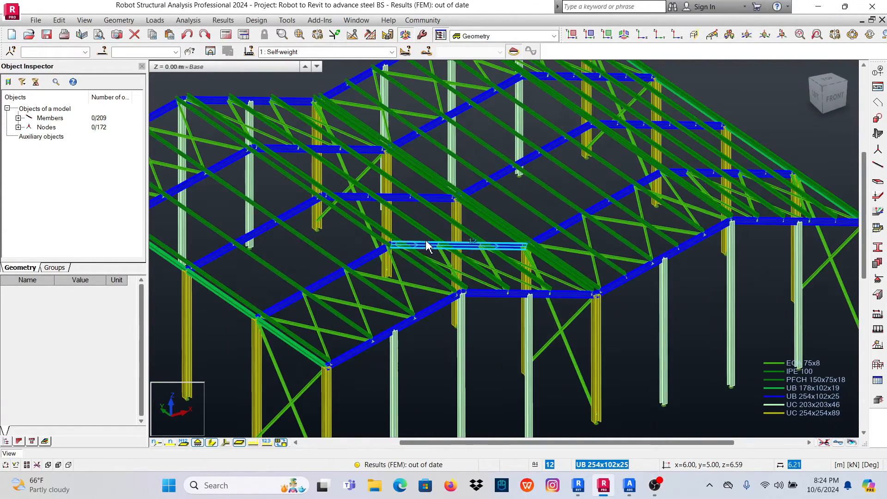
pyautogui.scroll(-3, 411, 250)
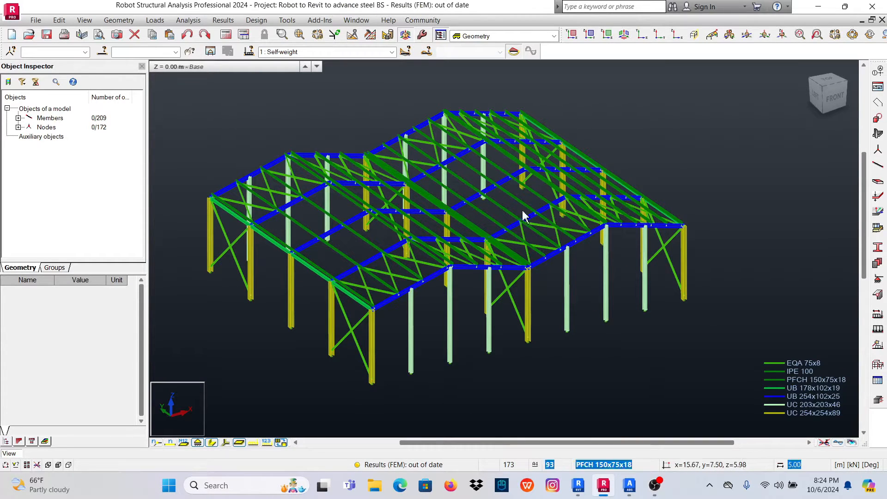
pyautogui.moveTo(579, 485)
pyautogui.click(580, 434)
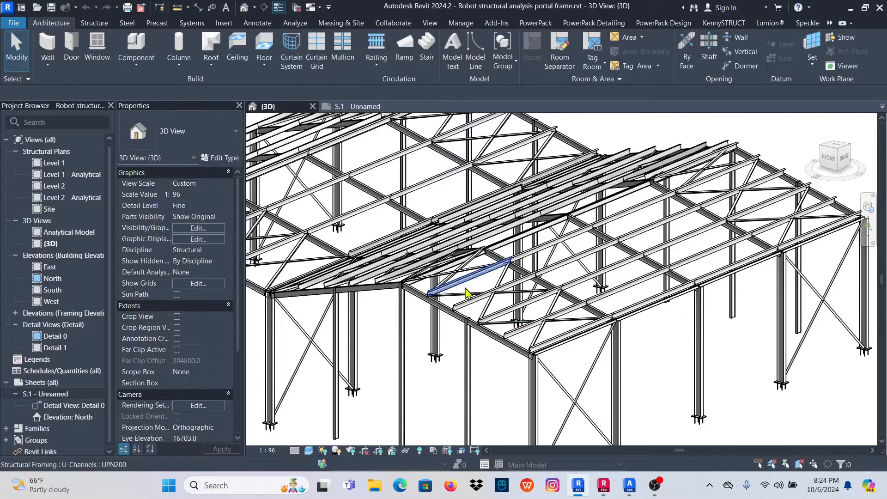
pyautogui.scroll(-4, 465, 282)
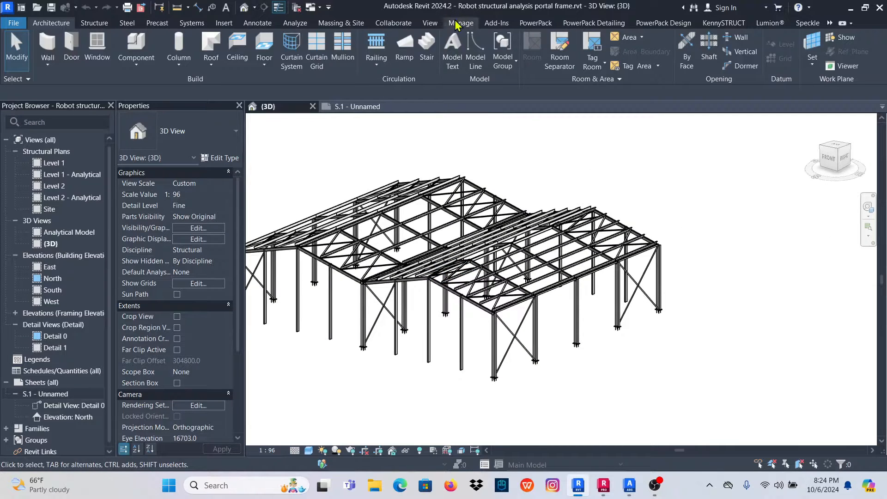
# View AST MODEL.dwg in Advance Steel and return to the frame model in Robot Structural Analysis.
pyautogui.moveTo(629, 486)
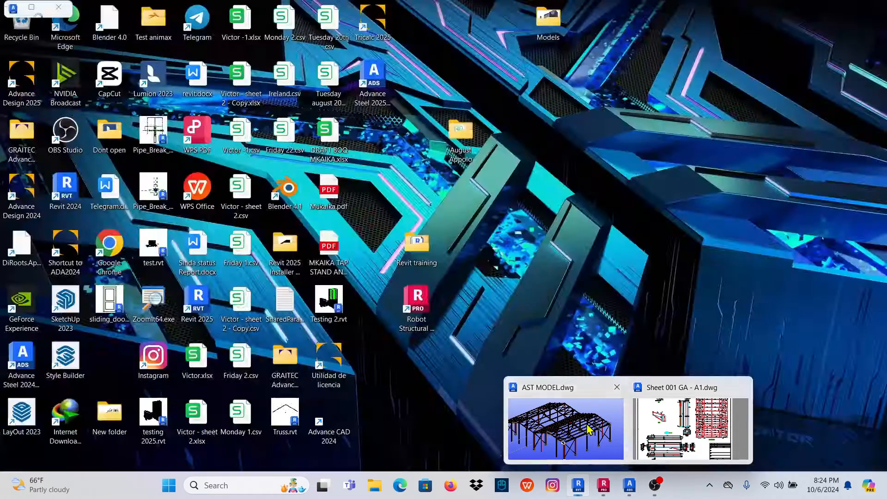
pyautogui.click(588, 430)
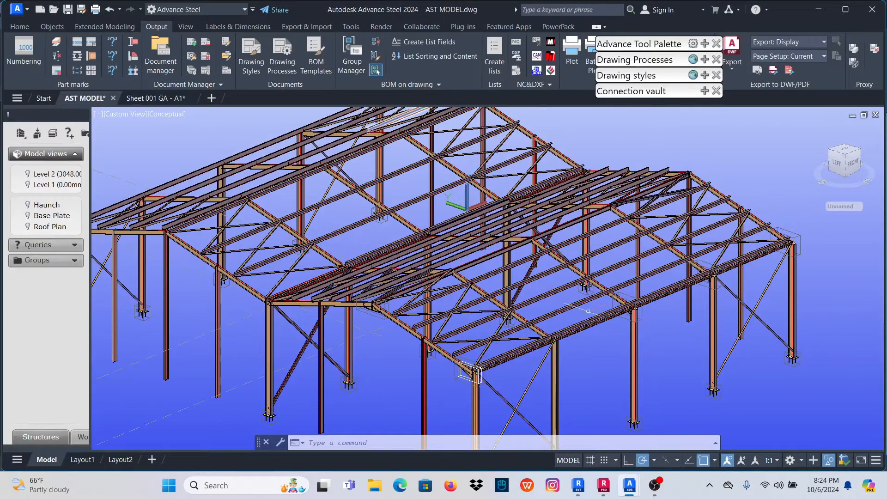
pyautogui.moveTo(578, 485)
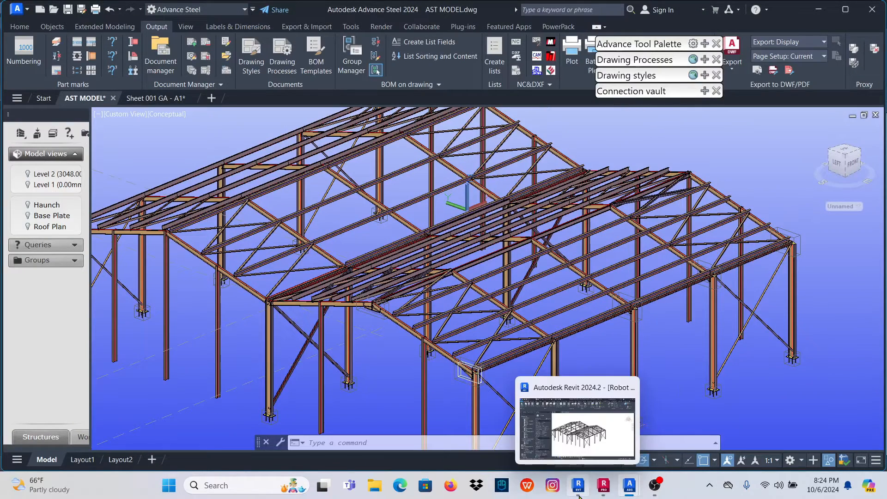
pyautogui.click(602, 485)
pyautogui.scroll(3, 386, 239)
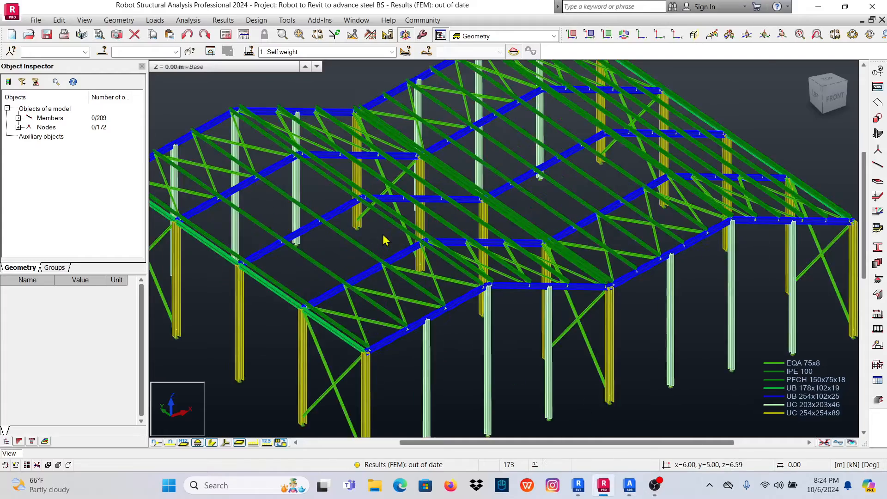
# Look over the portal frame and open the Autodesk Revit integration settings for the model.
pyautogui.scroll(3, 411, 253)
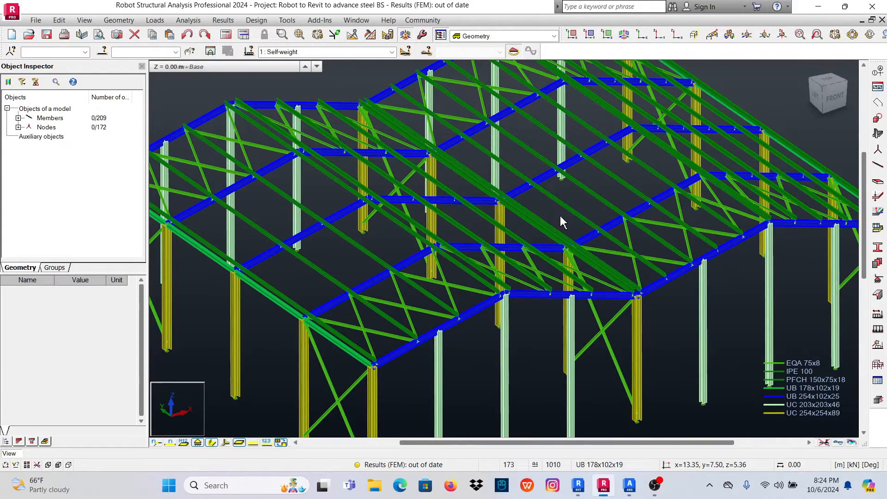
pyautogui.keyDown('shift'); pyautogui.moveTo(558, 222); pyautogui.dragTo(562, 211, button='middle'); pyautogui.keyUp('shift')
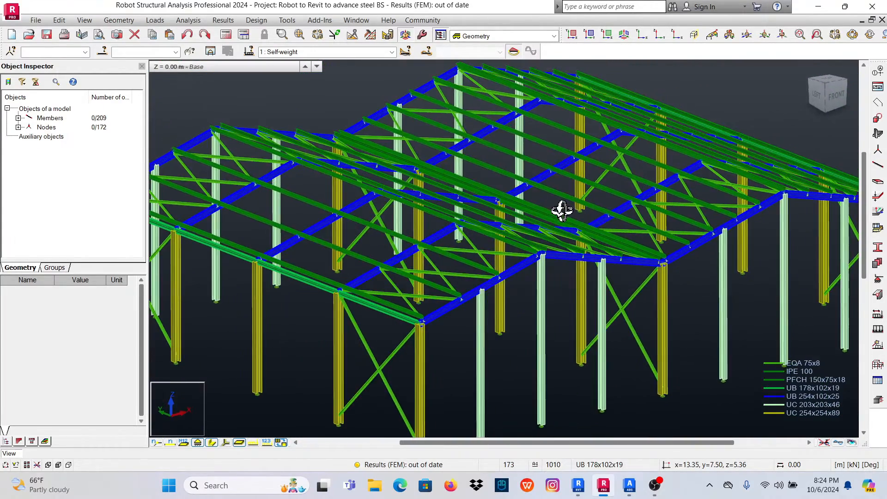
pyautogui.scroll(-2, 427, 248)
pyautogui.scroll(1, 517, 237)
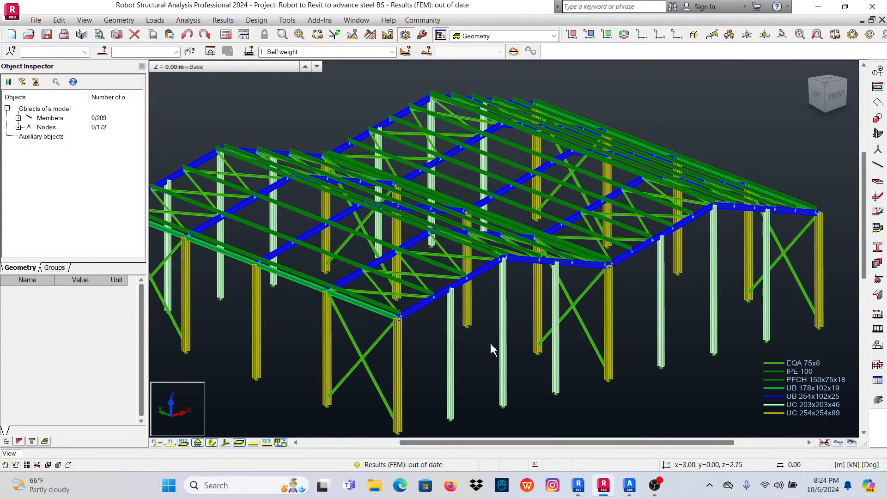
pyautogui.click(317, 21)
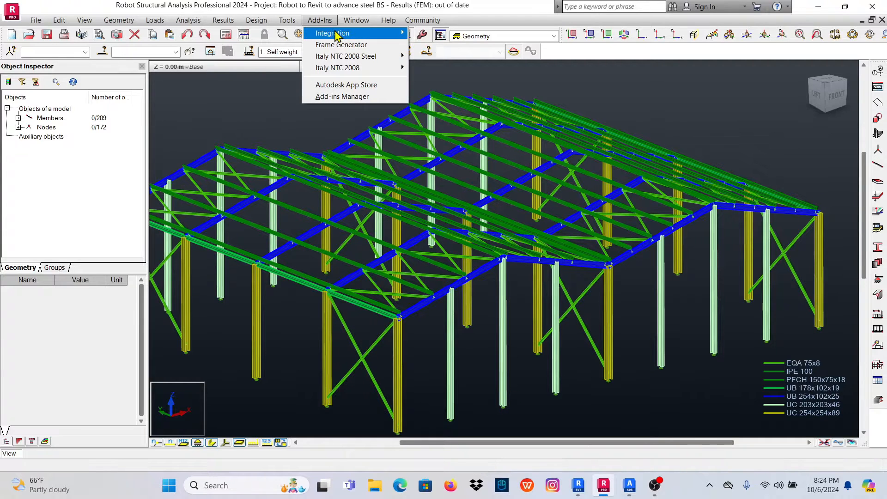
pyautogui.moveTo(335, 33)
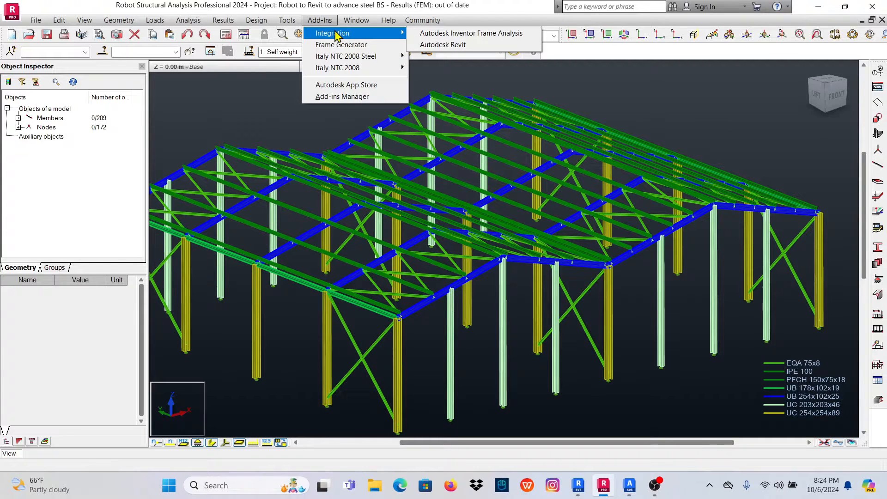
pyautogui.click(439, 46)
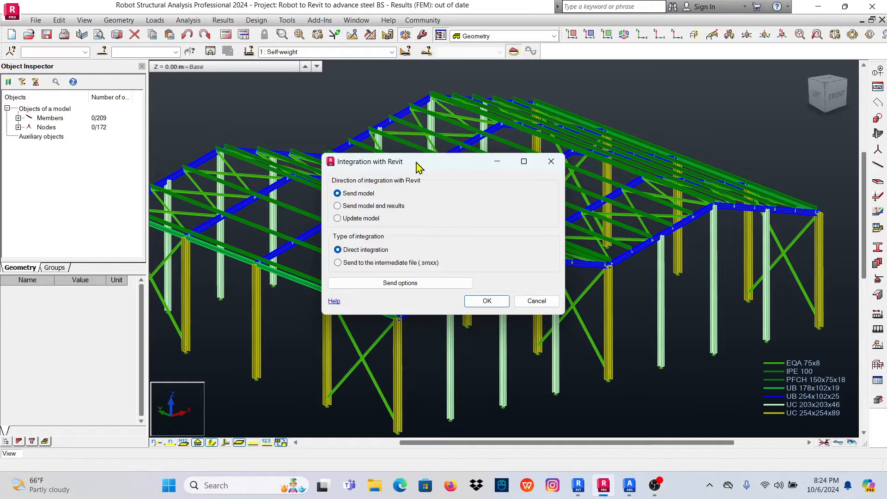
pyautogui.moveTo(419, 166); pyautogui.dragTo(400, 55)
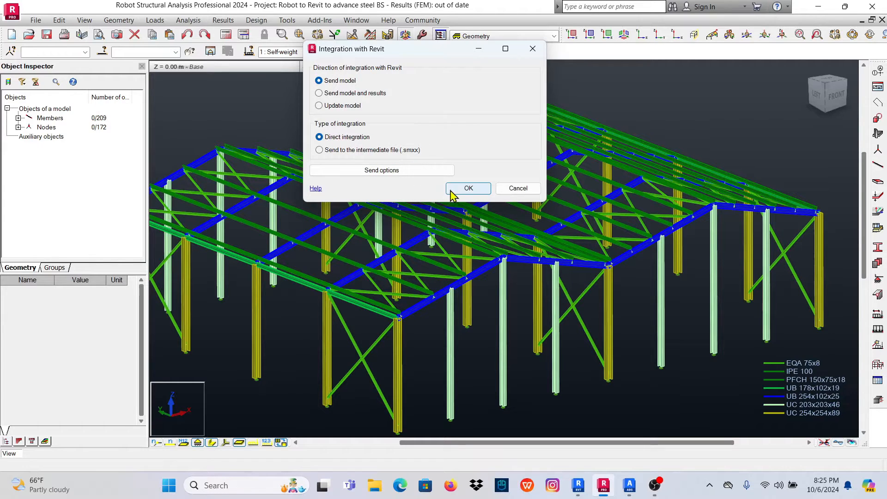
# Switch to Revit and look over the existing project's 3D frame view and sheet S.1.
pyautogui.moveTo(638, 482)
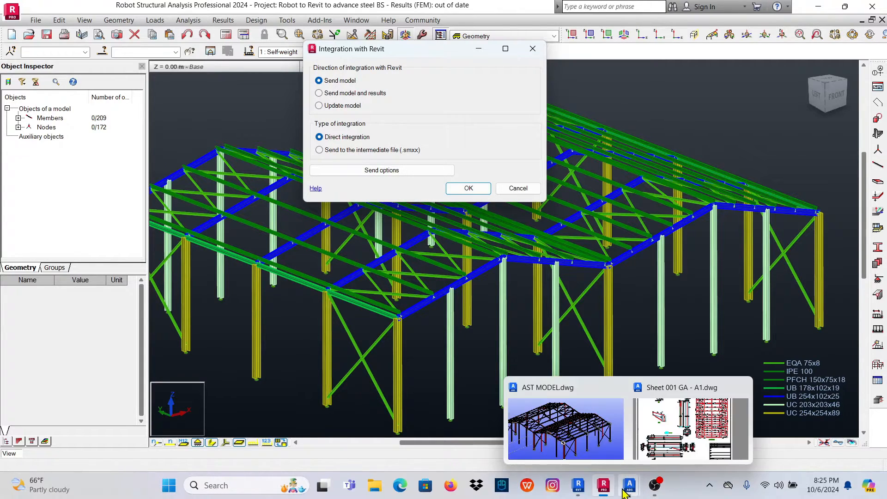
pyautogui.click(577, 439)
pyautogui.scroll(-2, 514, 232)
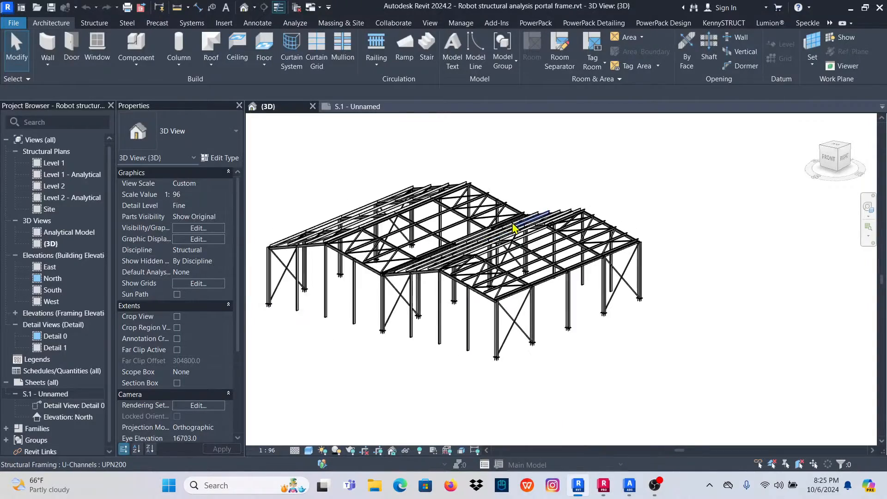
pyautogui.scroll(5, 416, 240)
pyautogui.scroll(-4, 471, 220)
pyautogui.click(358, 107)
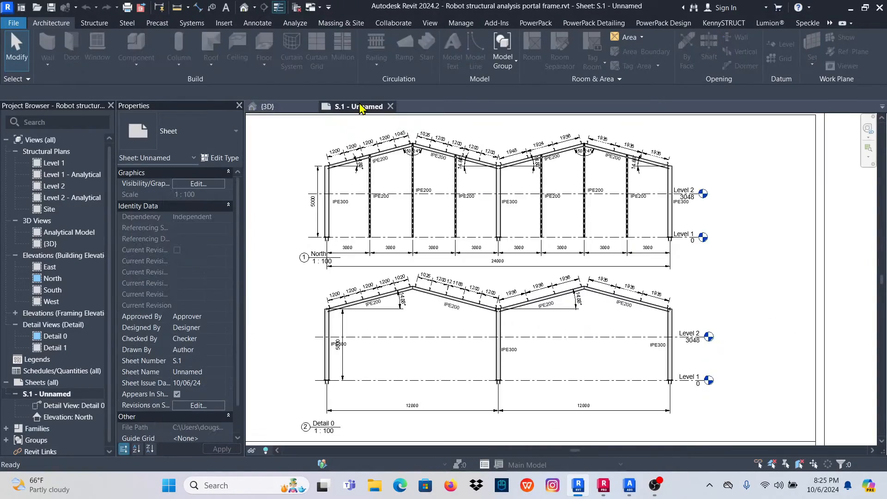
pyautogui.scroll(3, 464, 220)
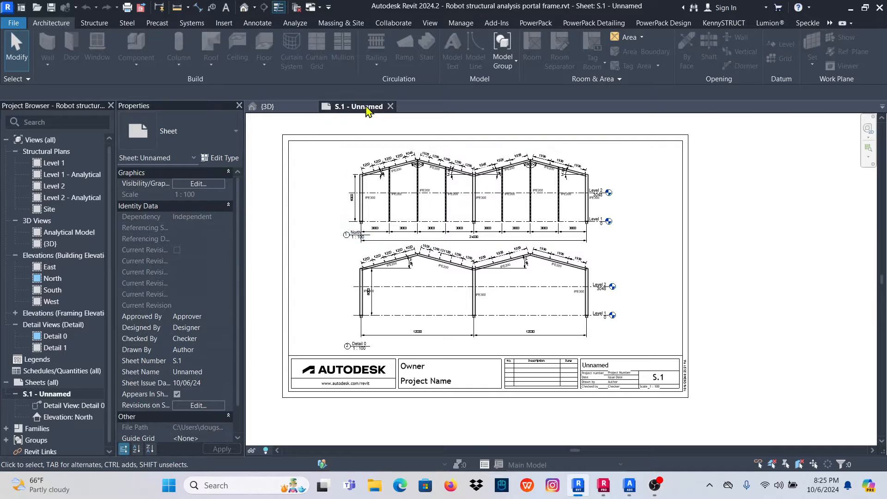
pyautogui.scroll(2, 455, 167)
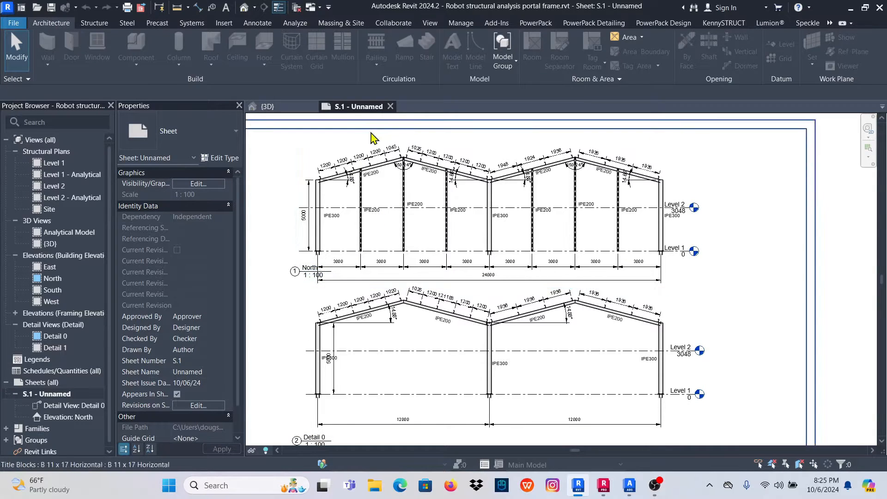
# Close the existing portal frame project and create a new project from the English template Structural Analysis-DefaultGBRENU.rte.
pyautogui.click(389, 107)
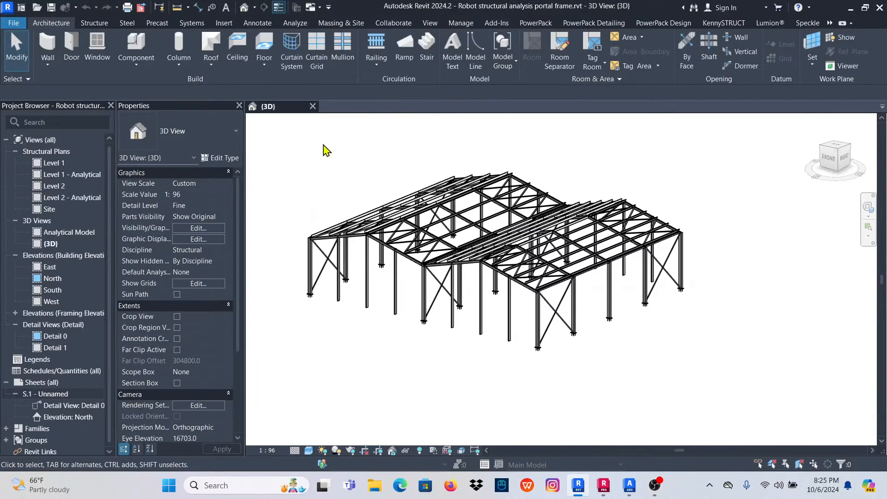
pyautogui.click(313, 109)
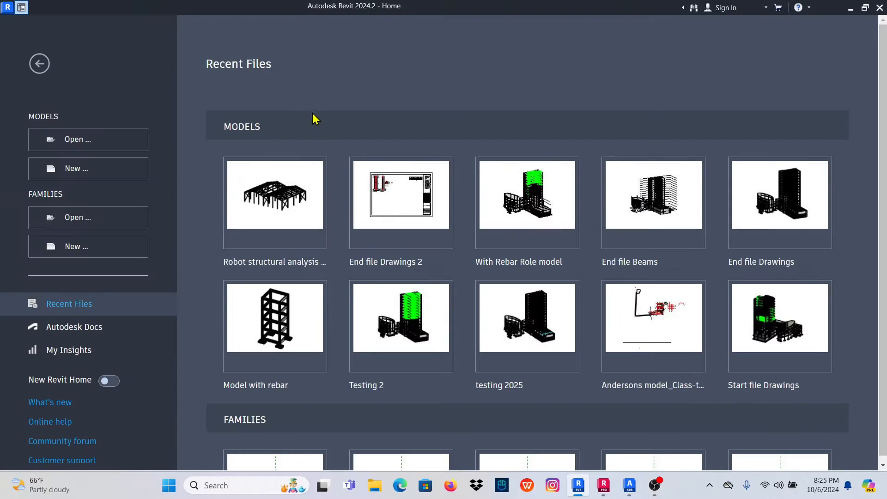
pyautogui.click(80, 171)
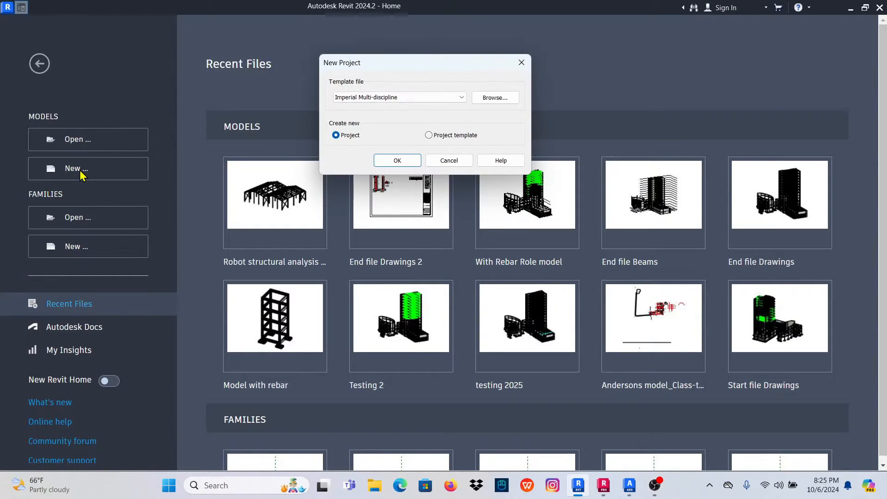
pyautogui.click(495, 99)
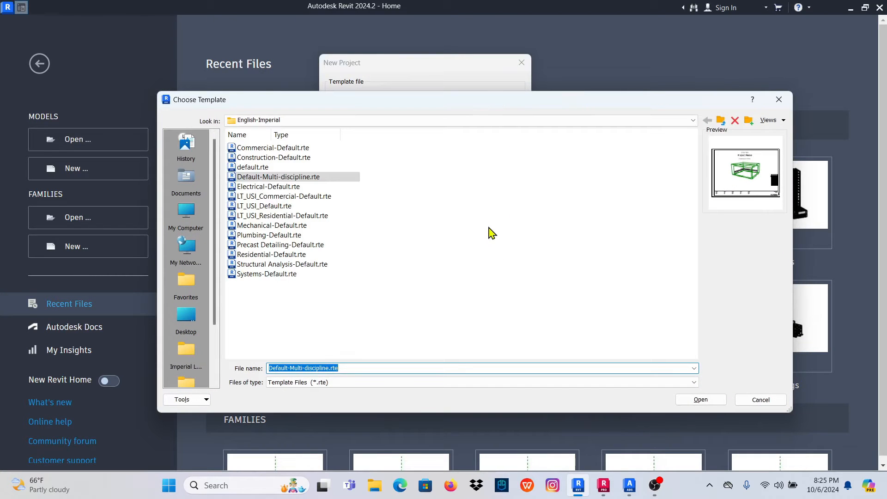
pyautogui.click(692, 121)
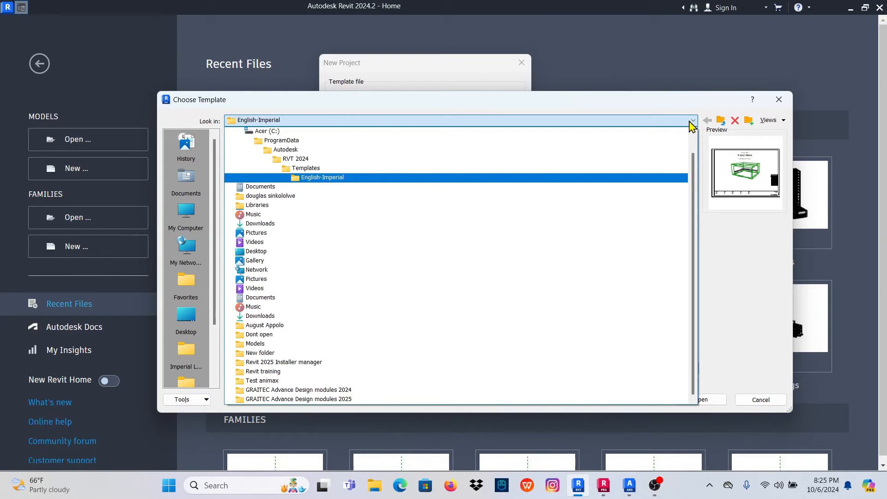
pyautogui.click(308, 169)
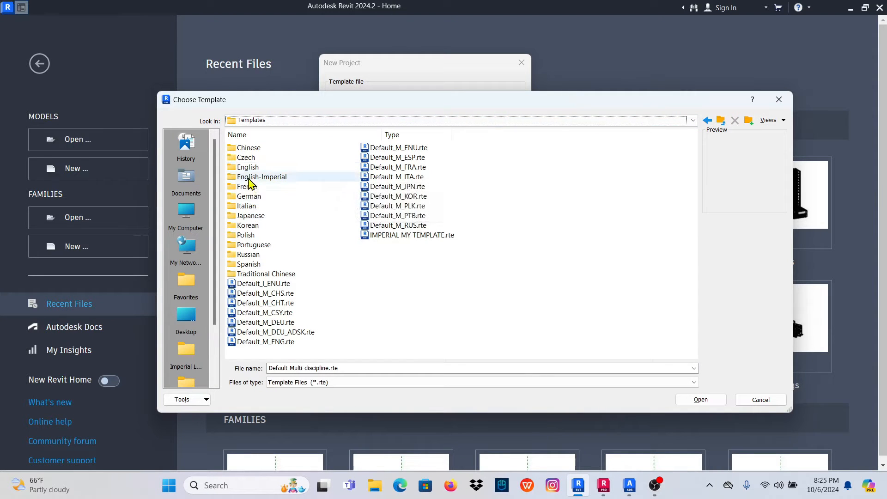
pyautogui.doubleClick(248, 170)
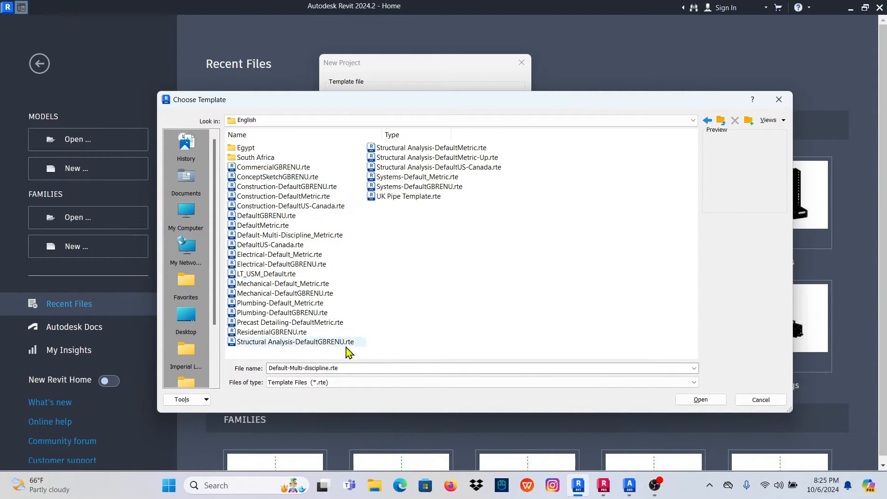
pyautogui.click(326, 343)
pyautogui.click(707, 400)
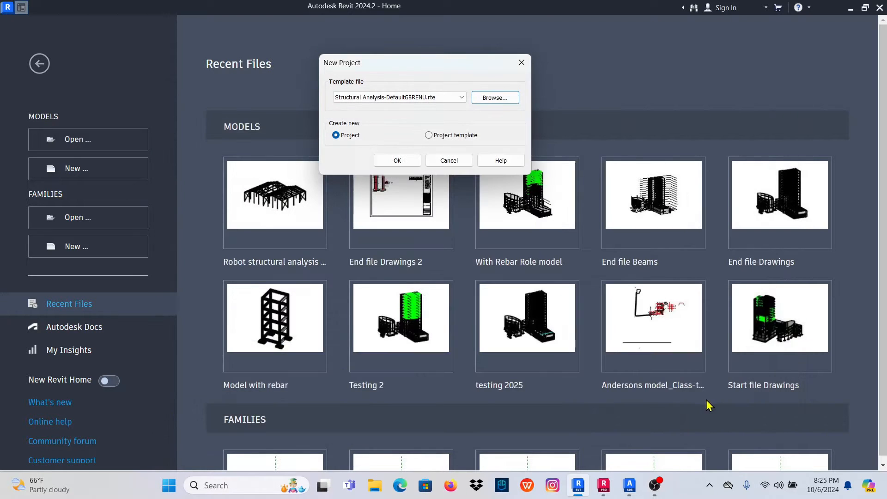
pyautogui.click(398, 162)
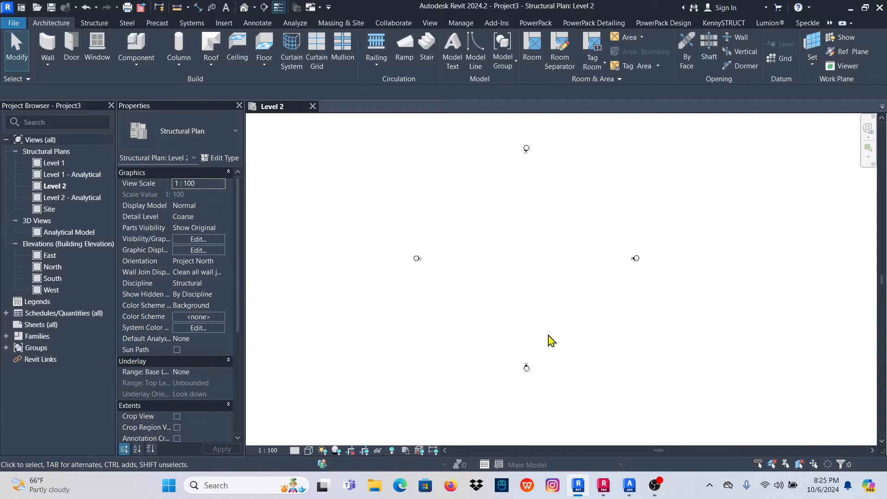
# Return to Robot Structural Analysis and send the whole model to Revit by direct integration, skipping the events report.
pyautogui.moveTo(603, 484)
pyautogui.click(609, 459)
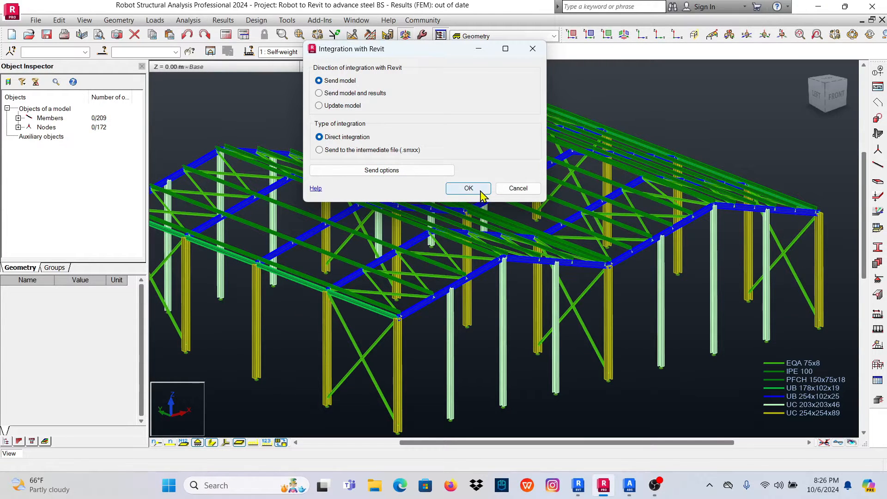
pyautogui.click(390, 174)
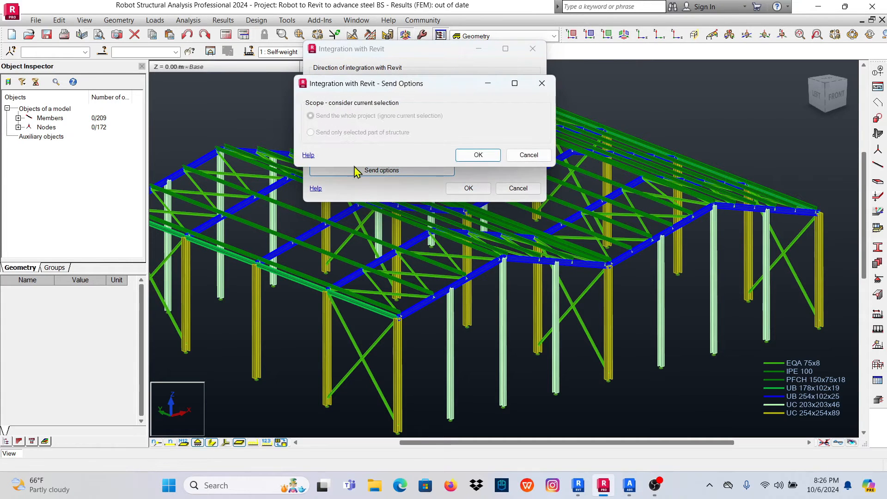
pyautogui.click(481, 157)
pyautogui.click(472, 189)
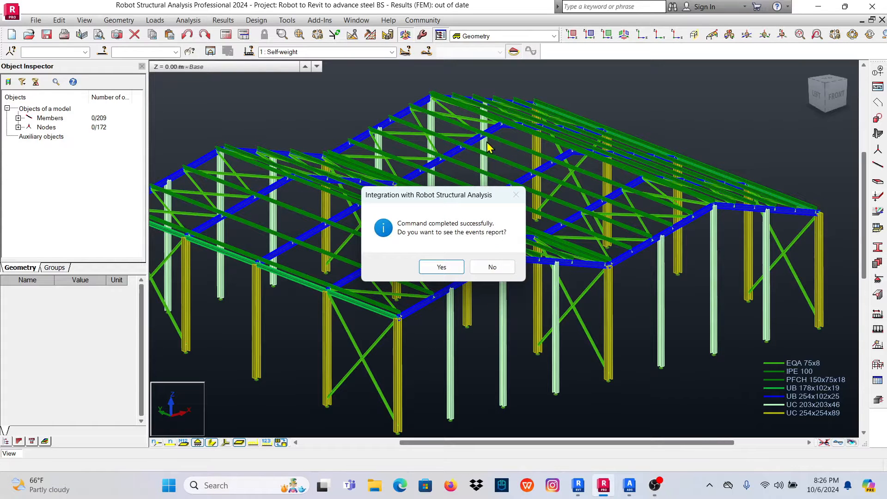
pyautogui.click(493, 268)
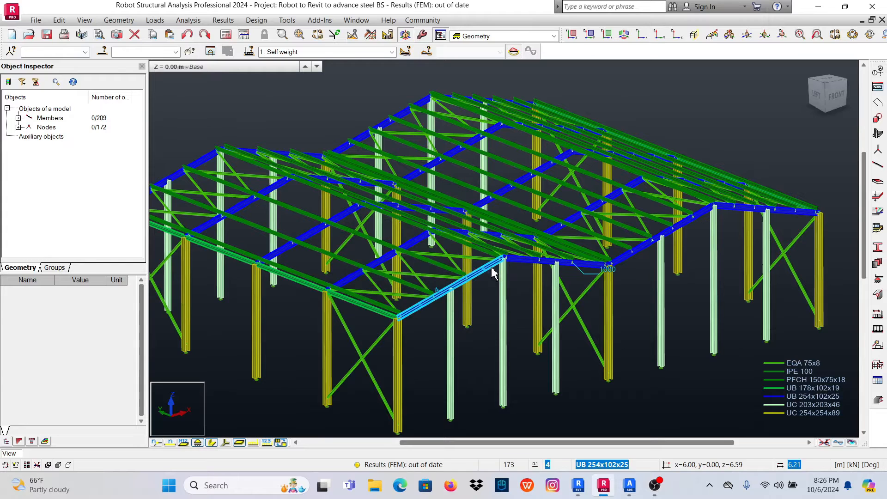
# Switch to Revit, open the Analytical Model 3D view of the new project and look over the transferred frame.
pyautogui.moveTo(578, 485)
pyautogui.click(583, 455)
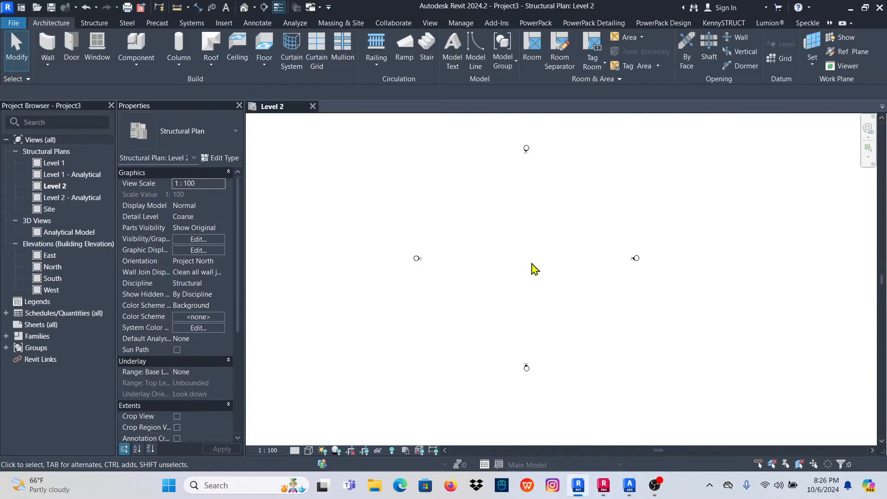
pyautogui.scroll(1, 533, 267)
pyautogui.scroll(-2, 489, 256)
pyautogui.doubleClick(72, 233)
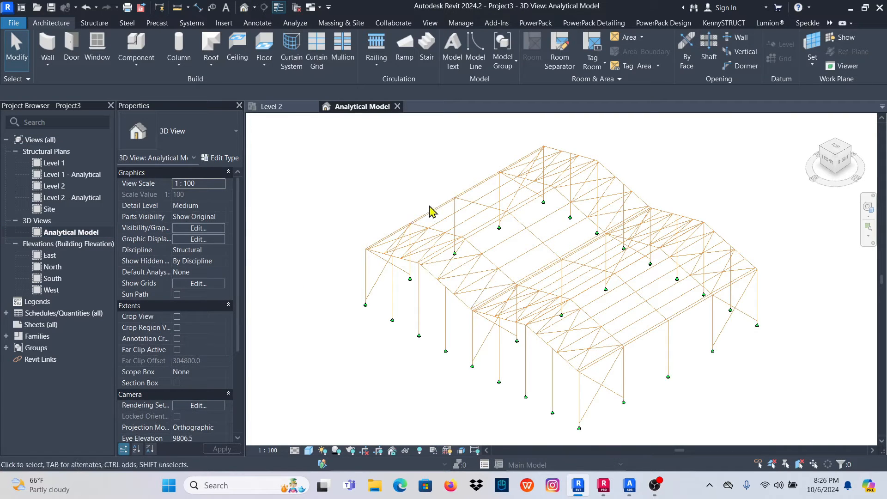
pyautogui.scroll(-2, 430, 210)
pyautogui.keyDown('shift'); pyautogui.moveTo(647, 328); pyautogui.dragTo(656, 289, button='middle'); pyautogui.keyUp('shift')
pyautogui.scroll(4, 584, 301)
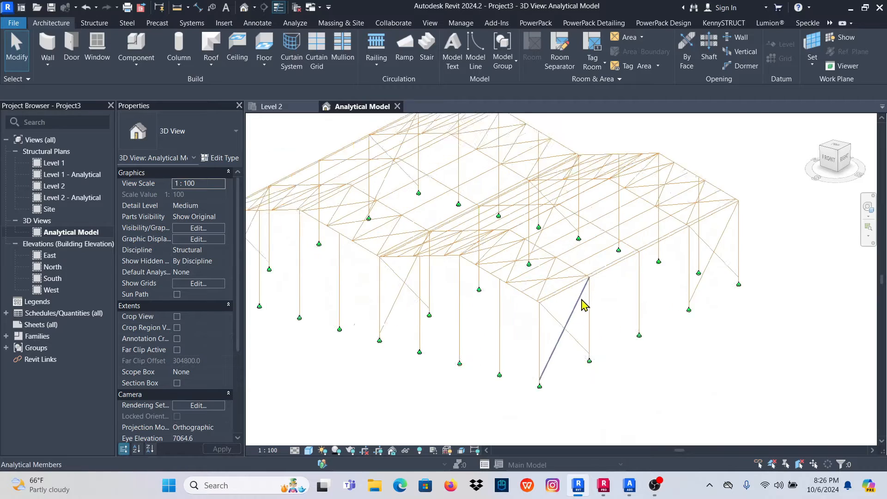
pyautogui.scroll(-3, 480, 250)
pyautogui.scroll(1, 451, 310)
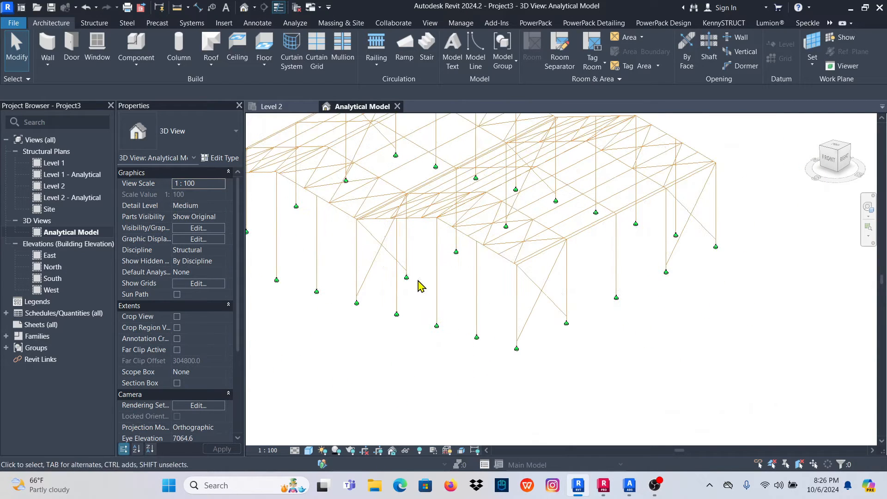
# Check the section types of the gable column, corner column, roof purlin and side bracing, and clear the selection.
pyautogui.click(438, 277)
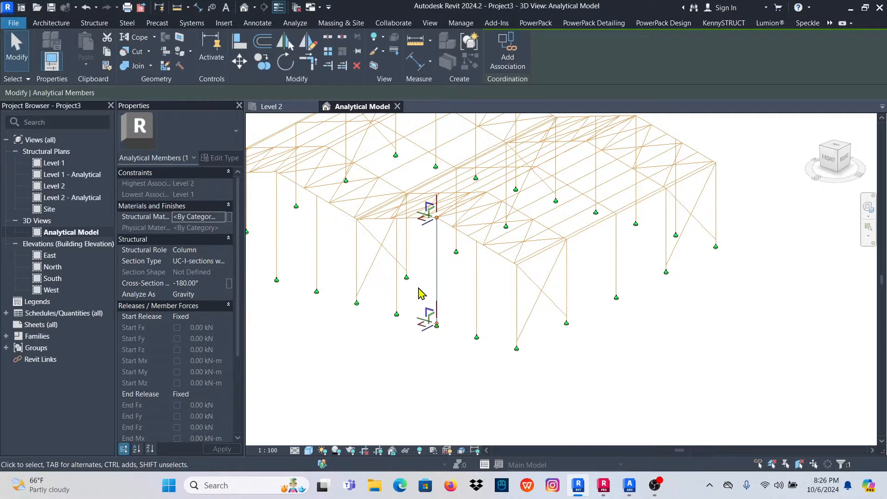
pyautogui.click(516, 305)
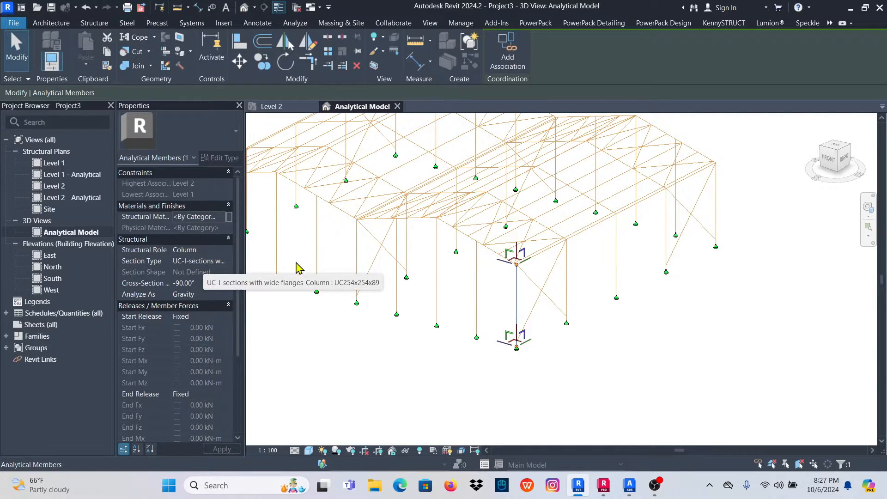
pyautogui.scroll(5, 492, 245)
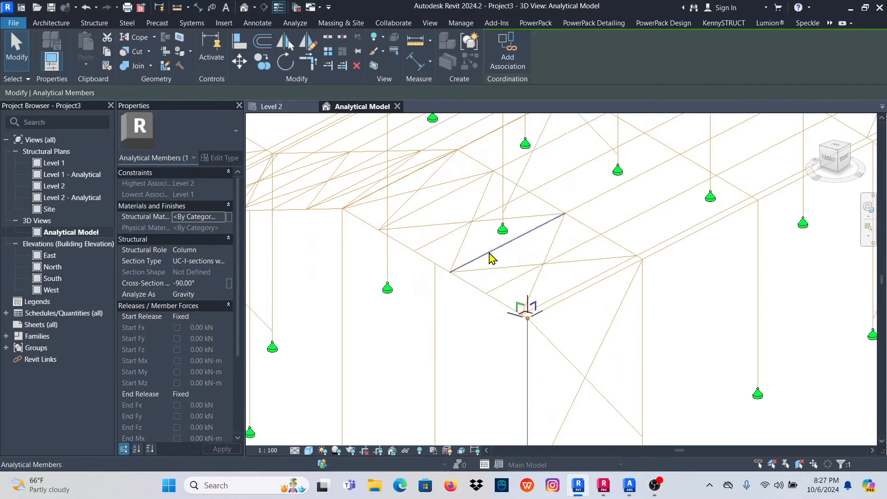
pyautogui.click(491, 252)
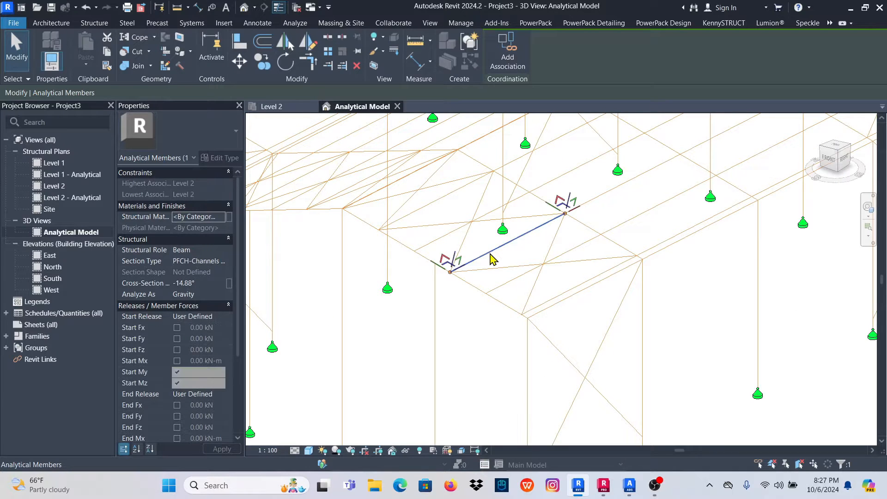
pyautogui.click(624, 319)
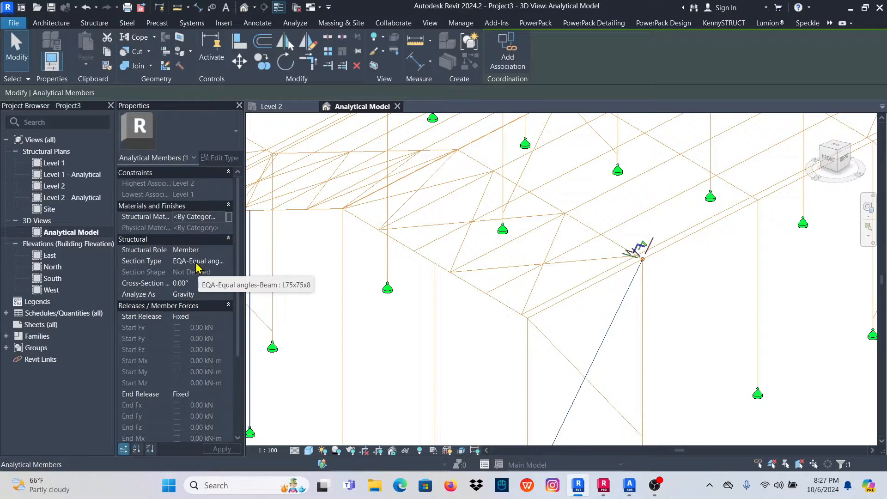
pyautogui.click(486, 356)
pyautogui.scroll(-6, 495, 360)
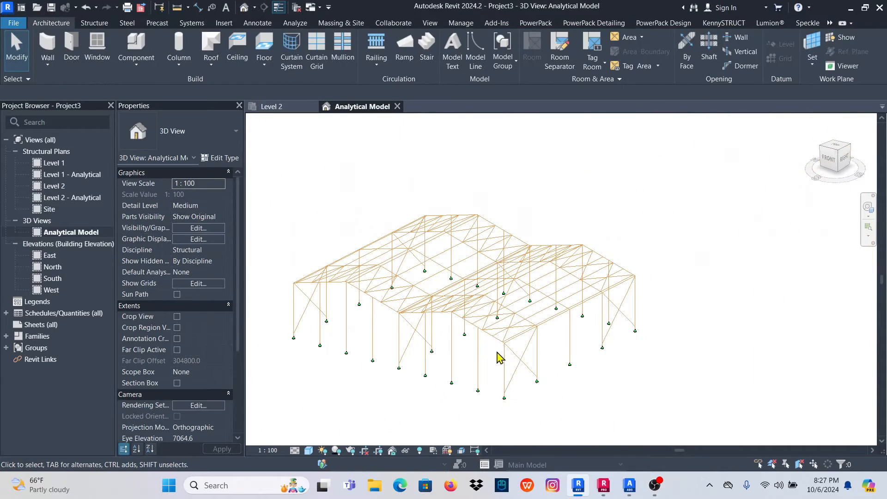
# Check the section type of the analytical column at the frame's near corner and clear the selection.
pyautogui.scroll(3, 416, 284)
pyautogui.scroll(-2, 546, 258)
pyautogui.keyDown('shift'); pyautogui.moveTo(546, 258); pyautogui.dragTo(556, 271, button='middle'); pyautogui.keyUp('shift')
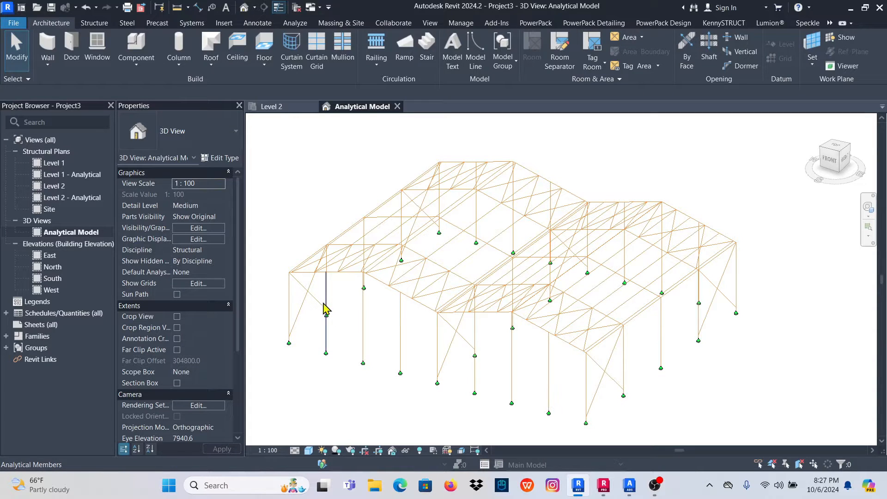
pyautogui.click(291, 301)
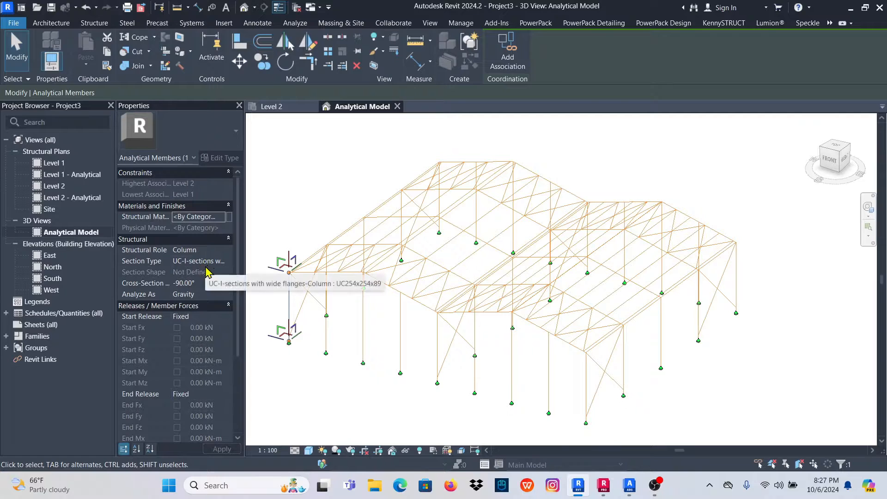
pyautogui.press('Escape')
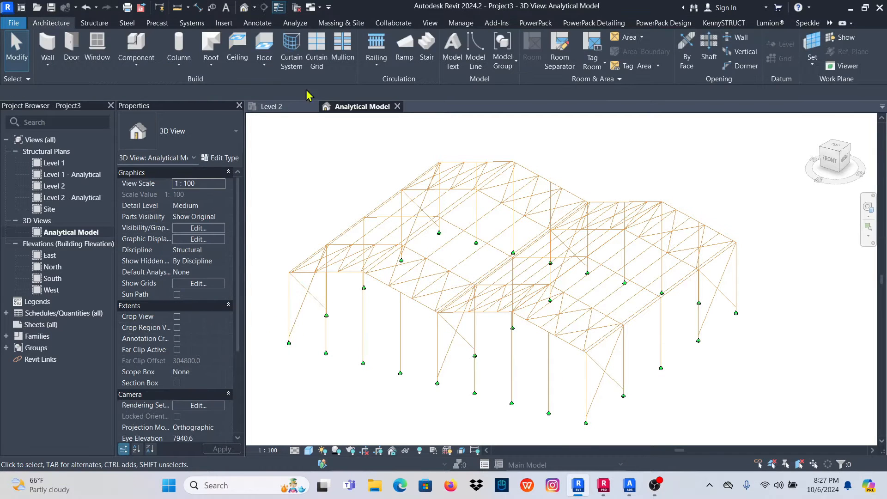
# Open the default {3D} view and look over the whole analytical frame from a lower angle.
pyautogui.click(244, 7)
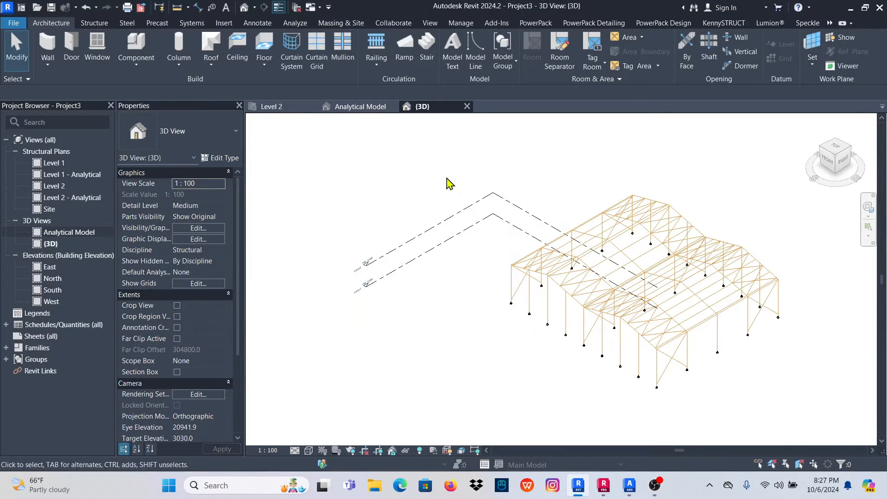
pyautogui.scroll(4, 679, 297)
pyautogui.scroll(-4, 519, 306)
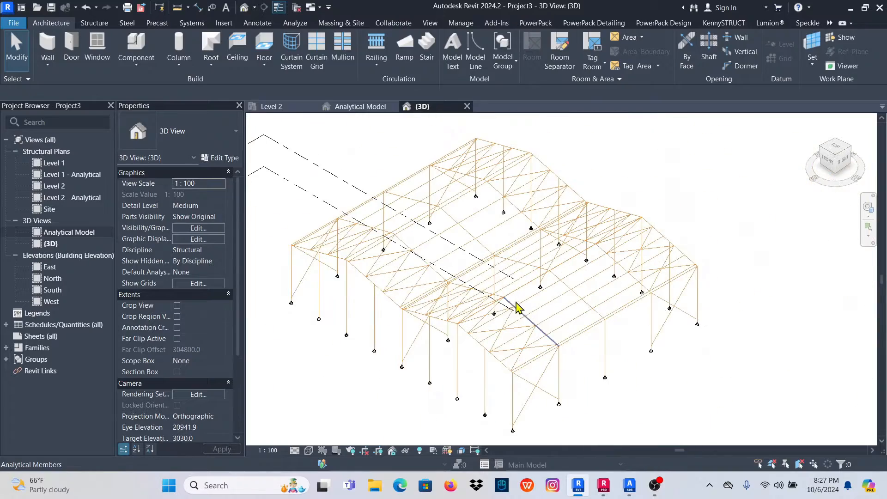
pyautogui.keyDown('shift'); pyautogui.moveTo(519, 307); pyautogui.dragTo(531, 257, button='middle'); pyautogui.keyUp('shift')
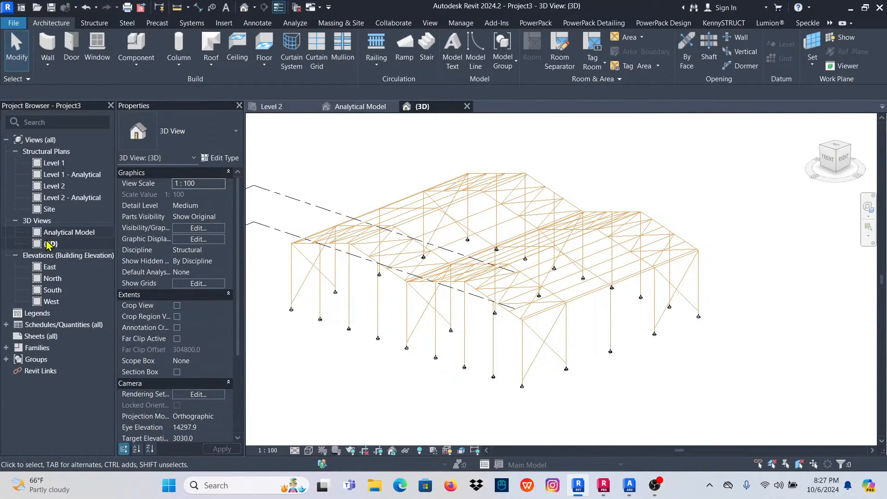
pyautogui.scroll(2, 437, 278)
pyautogui.scroll(-4, 525, 258)
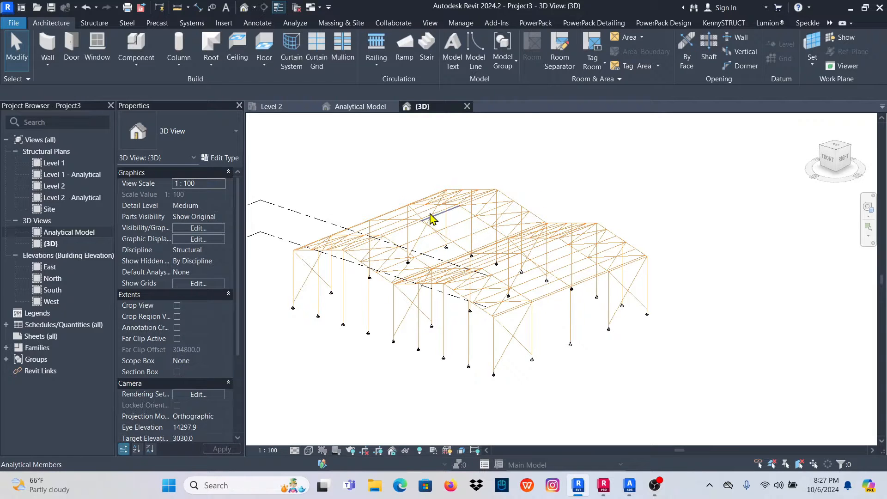
# Open the Analytical to Physical for Buildings script from the AnalyticalAutomation folder in Dynamo Player.
pyautogui.click(461, 24)
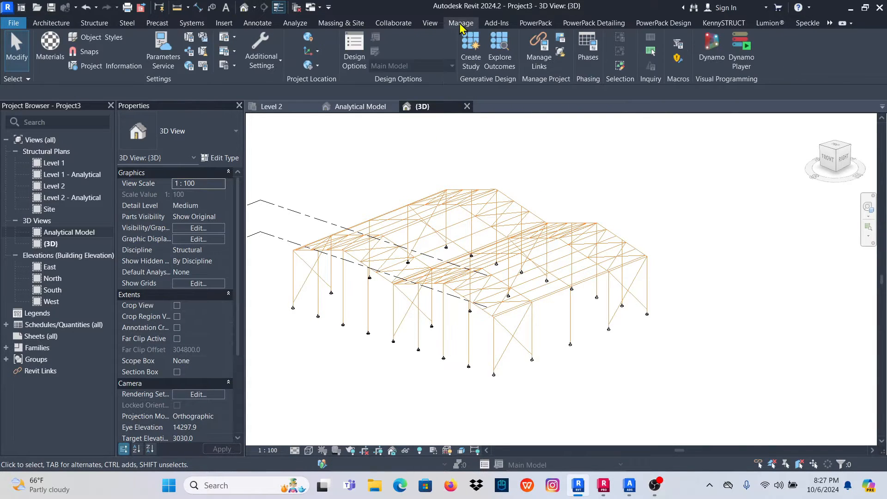
pyautogui.click(741, 51)
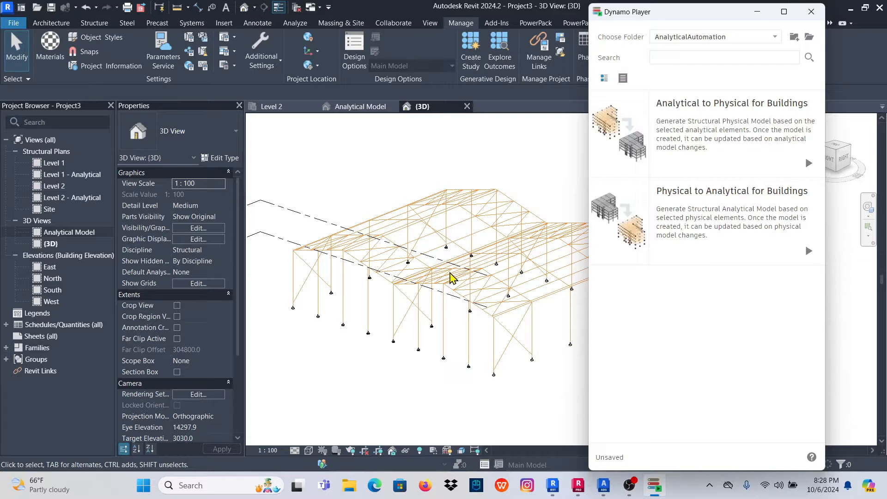
pyautogui.moveTo(728, 160)
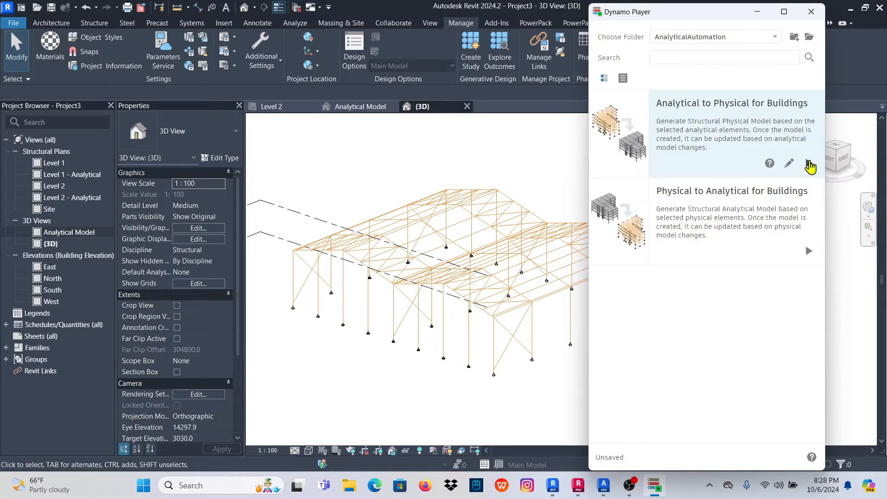
pyautogui.click(808, 164)
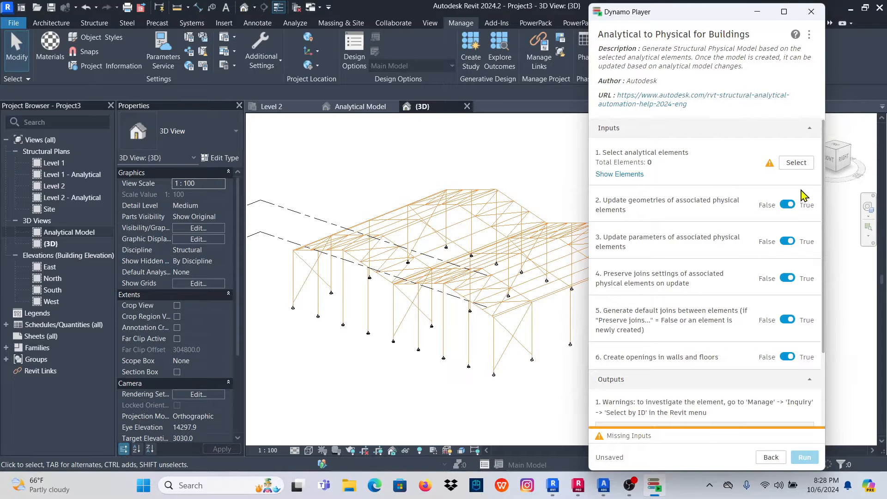
# Select the whole frame as the script's analytical elements, run the script to generate the physical model, and close Dynamo Player.
pyautogui.click(796, 164)
pyautogui.scroll(-4, 365, 233)
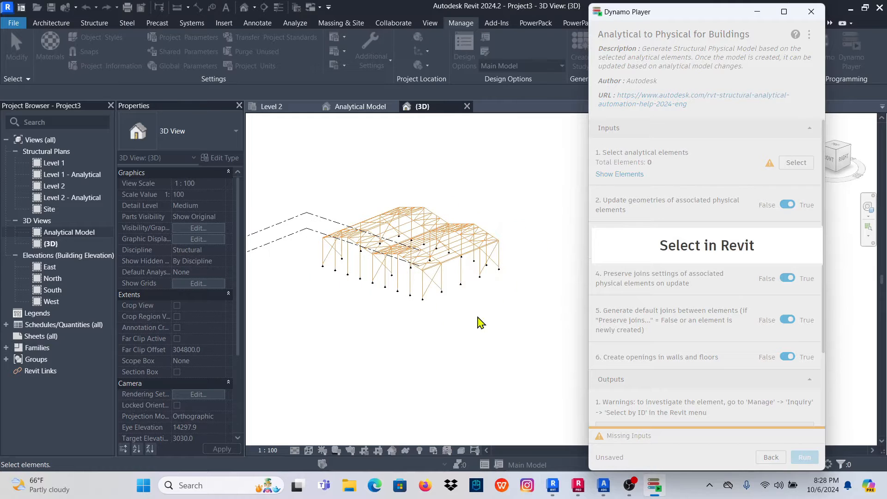
pyautogui.moveTo(532, 342); pyautogui.dragTo(309, 167)
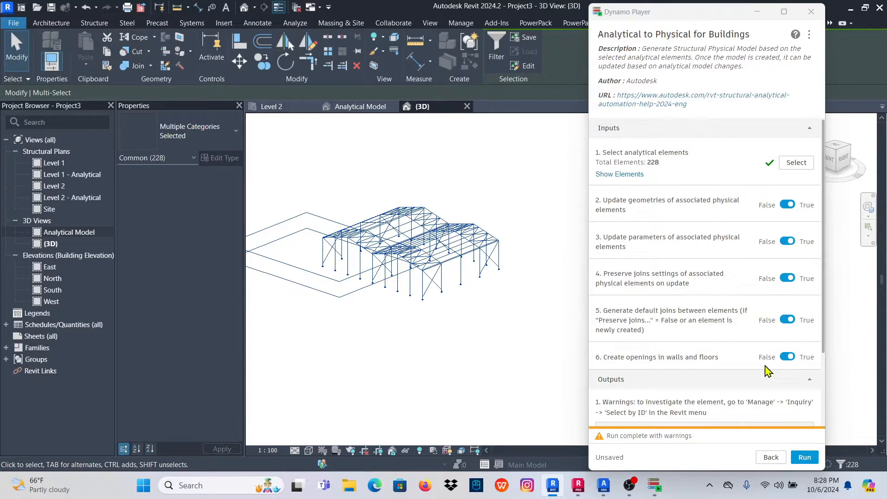
pyautogui.scroll(-2, 767, 351)
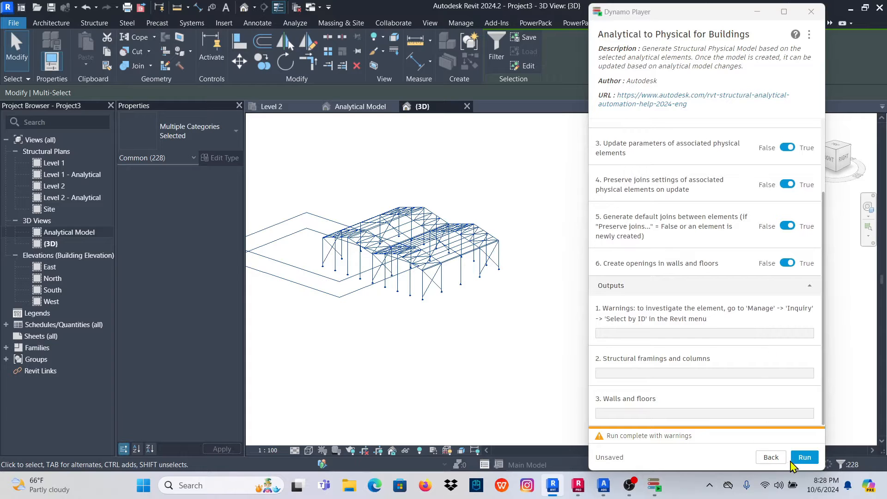
pyautogui.click(804, 458)
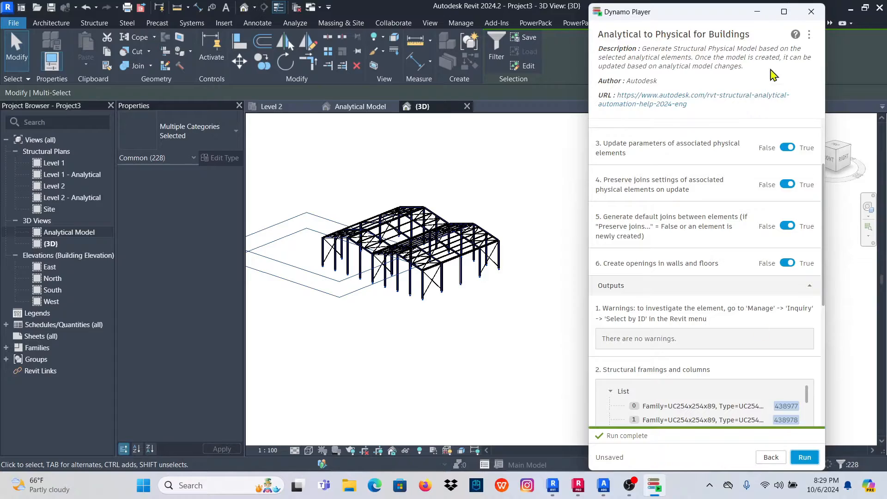
pyautogui.click(810, 10)
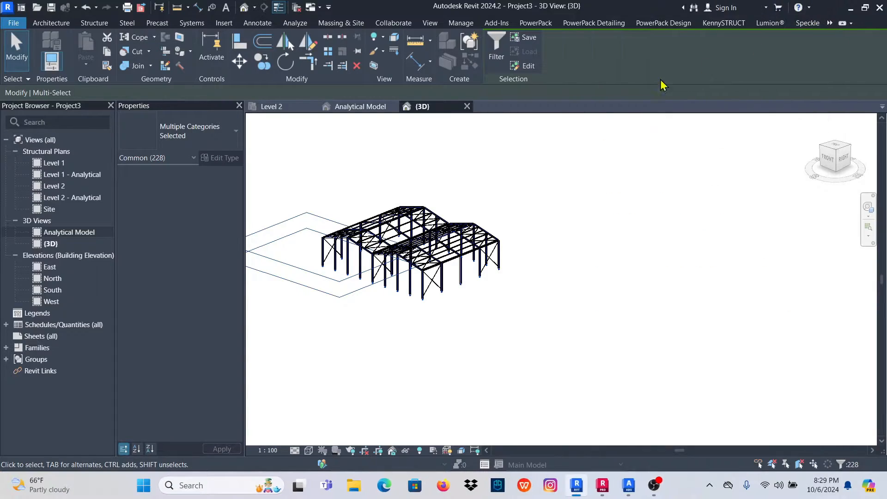
# Clear the selection and set the 3D view's visual style to Shaded.
pyautogui.click(372, 174)
pyautogui.scroll(8, 485, 247)
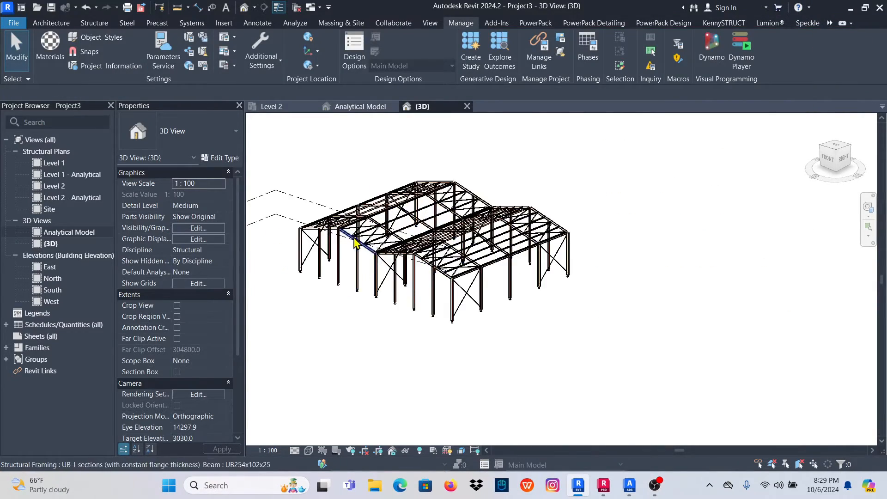
pyautogui.scroll(-8, 559, 277)
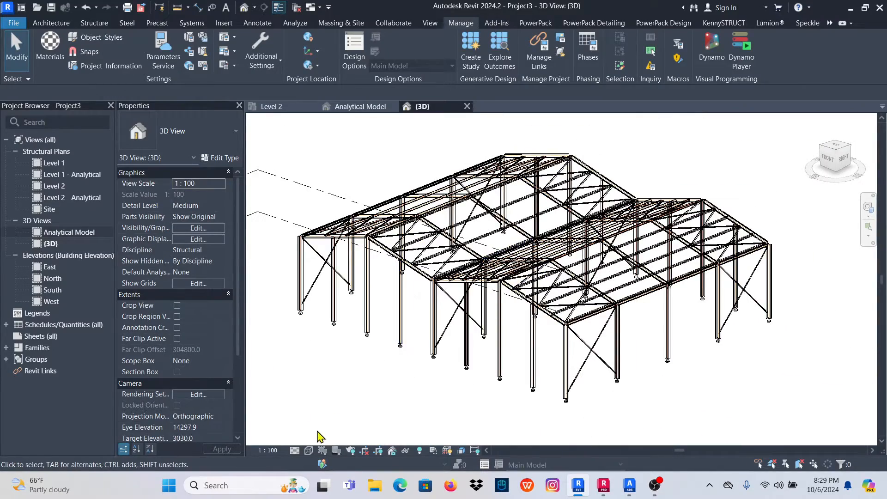
pyautogui.click(308, 451)
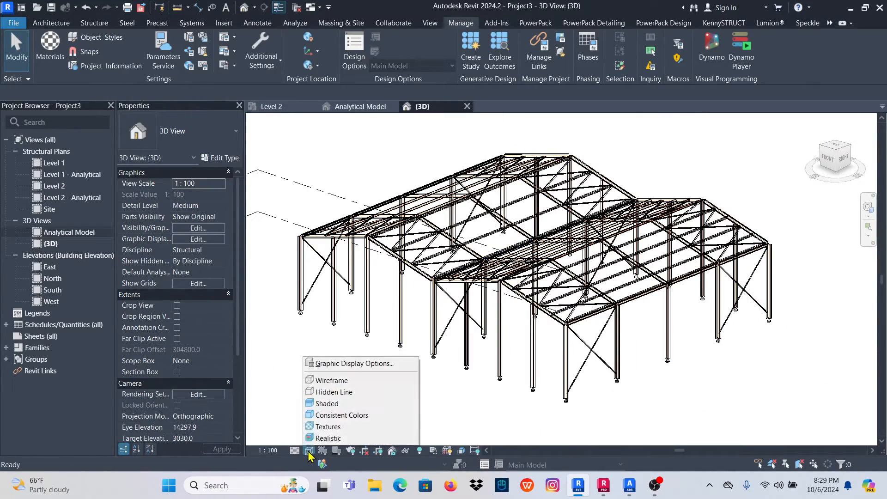
pyautogui.click(327, 403)
# Examine the generated physical columns, rafters, purlins, supports and eaves corner joints up close and across the whole frame.
pyautogui.scroll(8, 656, 299)
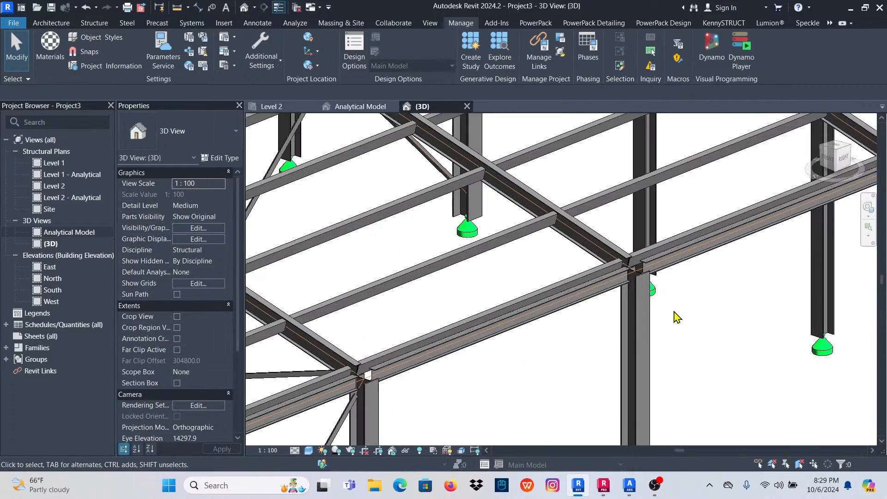
pyautogui.scroll(-8, 487, 196)
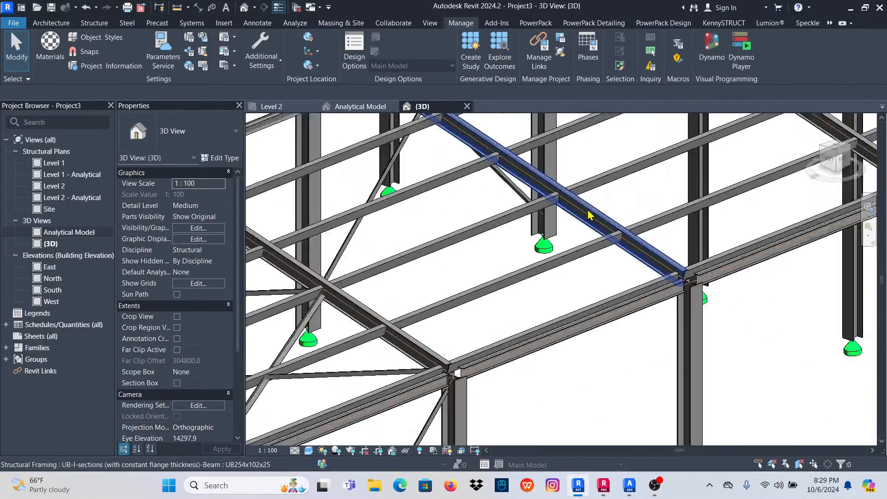
pyautogui.scroll(6, 508, 291)
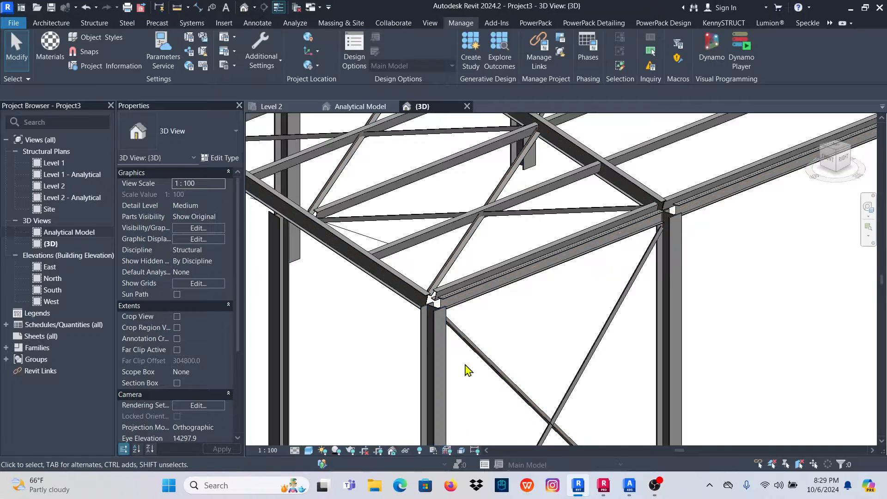
pyautogui.scroll(4, 462, 298)
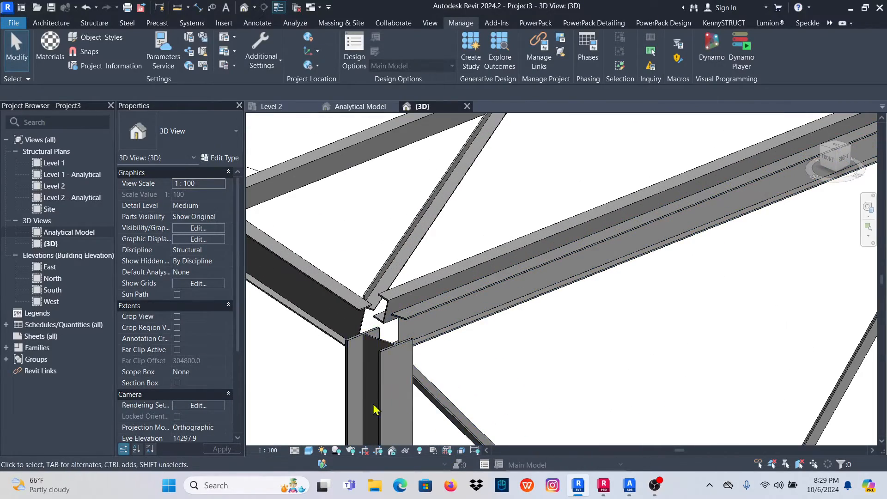
pyautogui.scroll(-5, 374, 402)
pyautogui.scroll(-5, 448, 354)
pyautogui.scroll(-2, 606, 266)
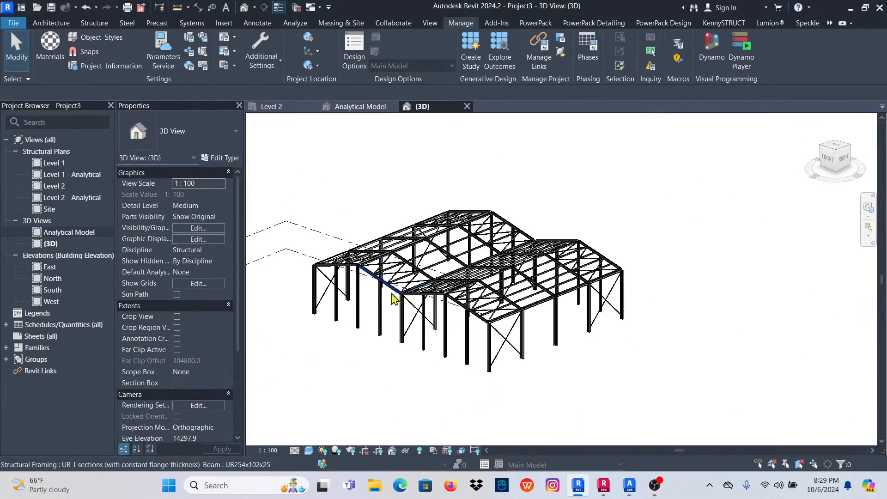
pyautogui.scroll(3, 394, 299)
pyautogui.scroll(-2, 623, 234)
pyautogui.scroll(3, 553, 252)
pyautogui.scroll(3, 640, 319)
pyautogui.scroll(-2, 514, 301)
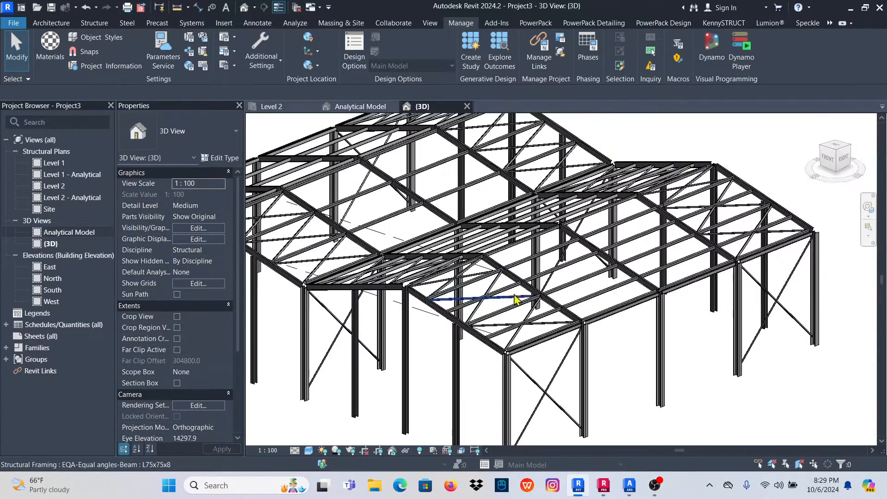
# Check the section type of a physical roof purlin in an unbraced bay and clear the selection.
pyautogui.scroll(4, 598, 287)
pyautogui.click(575, 259)
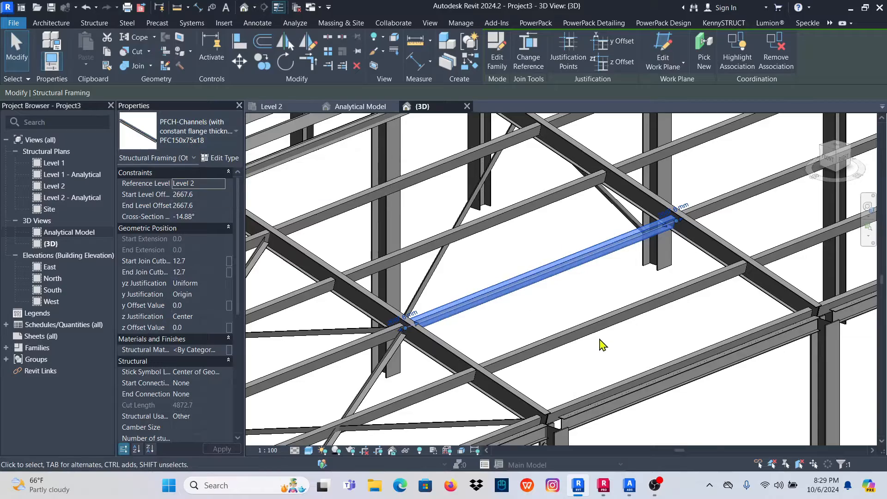
pyautogui.scroll(-5, 601, 343)
pyautogui.scroll(5, 561, 252)
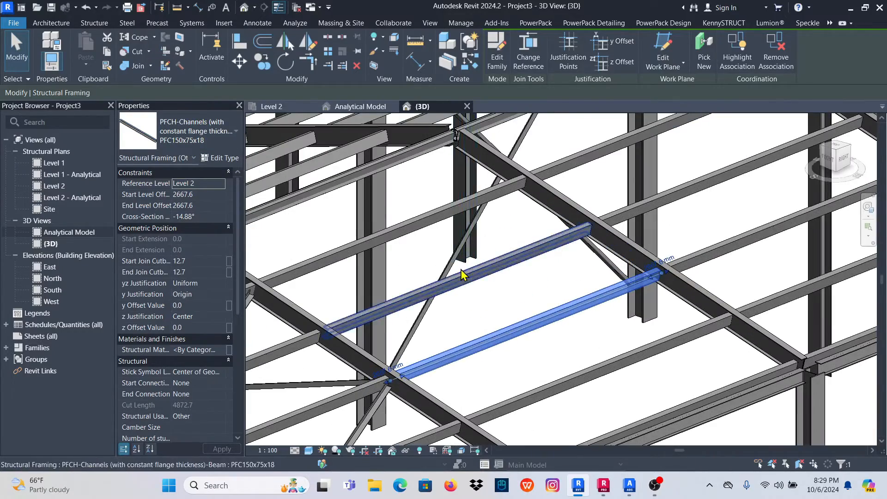
pyautogui.scroll(-5, 568, 343)
pyautogui.click(575, 382)
# Check the section type of the physical side bracing at the corner bay.
pyautogui.scroll(5, 426, 429)
pyautogui.scroll(5, 426, 429)
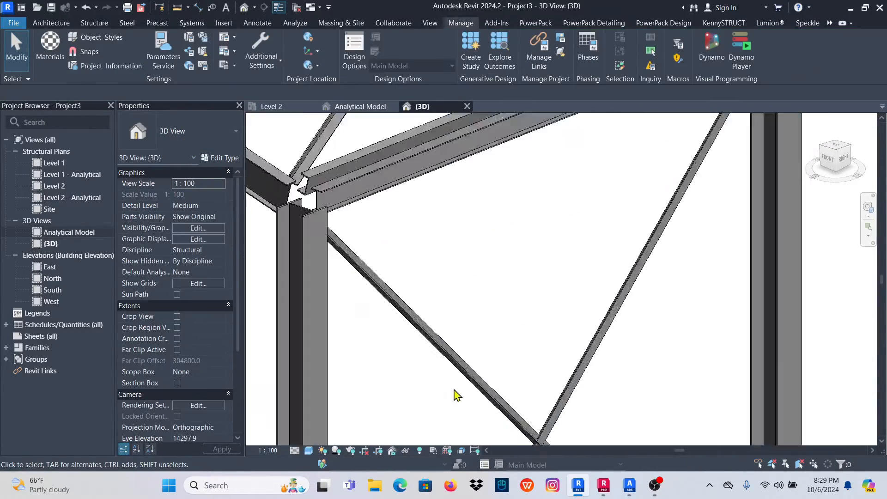
pyautogui.click(462, 369)
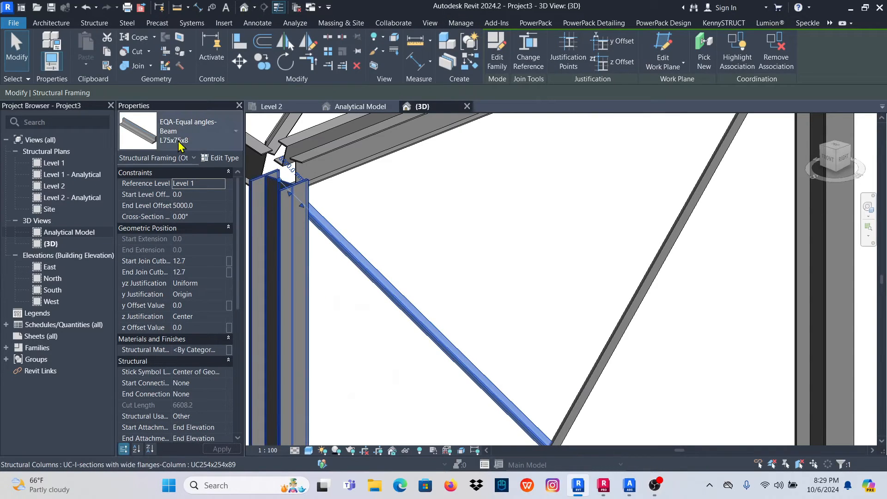
pyautogui.scroll(-6, 489, 323)
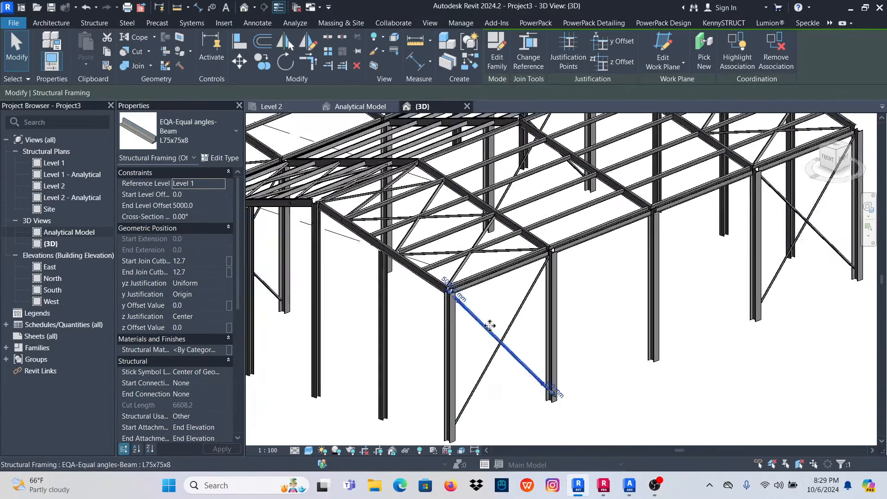
# Switch to Robot Structural Analysis, check the section of the corner bay's side bracing for comparison, and return to Revit.
pyautogui.click(603, 485)
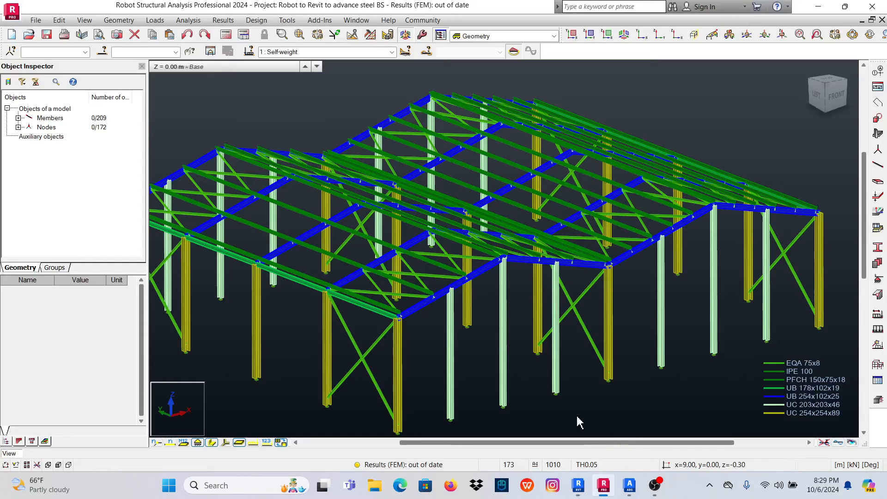
pyautogui.scroll(4, 366, 336)
pyautogui.click(367, 342)
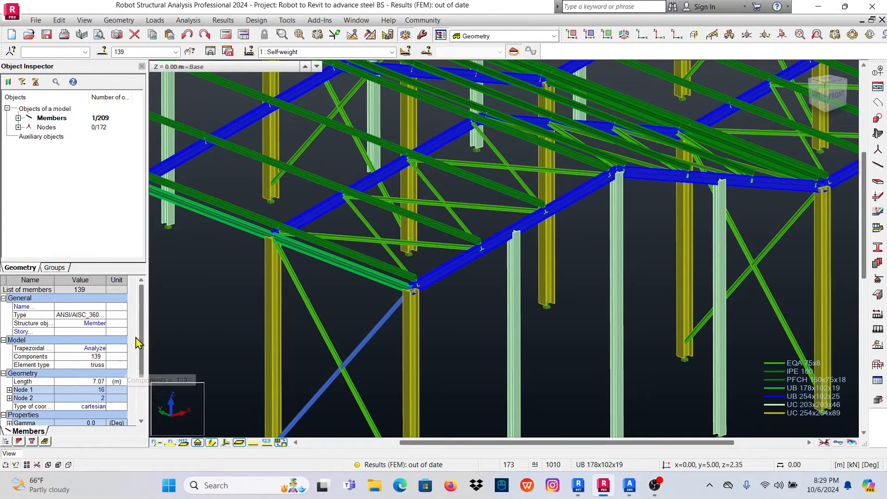
pyautogui.moveTo(143, 335); pyautogui.dragTo(149, 378)
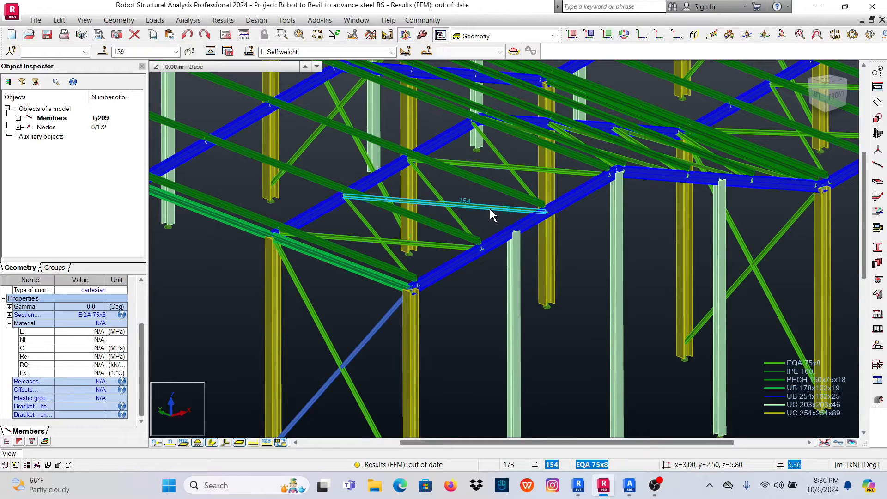
pyautogui.moveTo(629, 490)
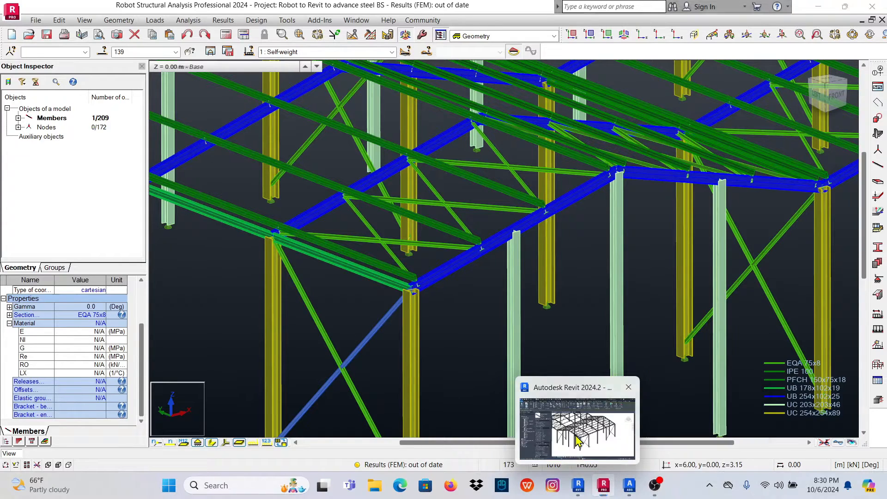
pyautogui.click(601, 432)
pyautogui.scroll(3, 479, 319)
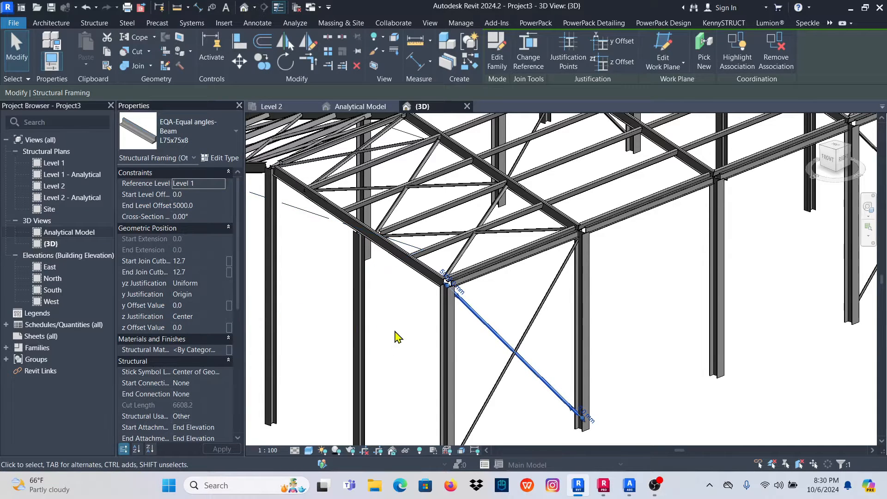
# Clear the bracing selection and check the section type of a gable-end column under the rafter.
pyautogui.click(640, 331)
pyautogui.scroll(-6, 608, 323)
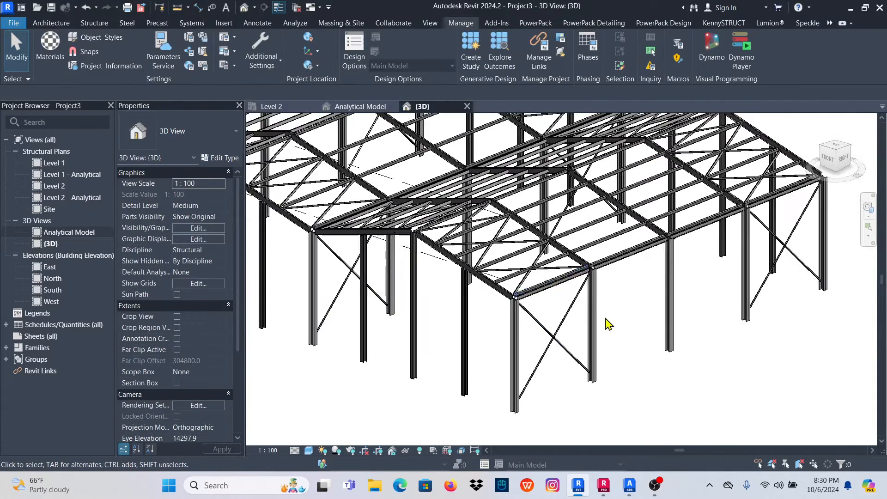
pyautogui.scroll(2, 420, 204)
pyautogui.scroll(5, 420, 203)
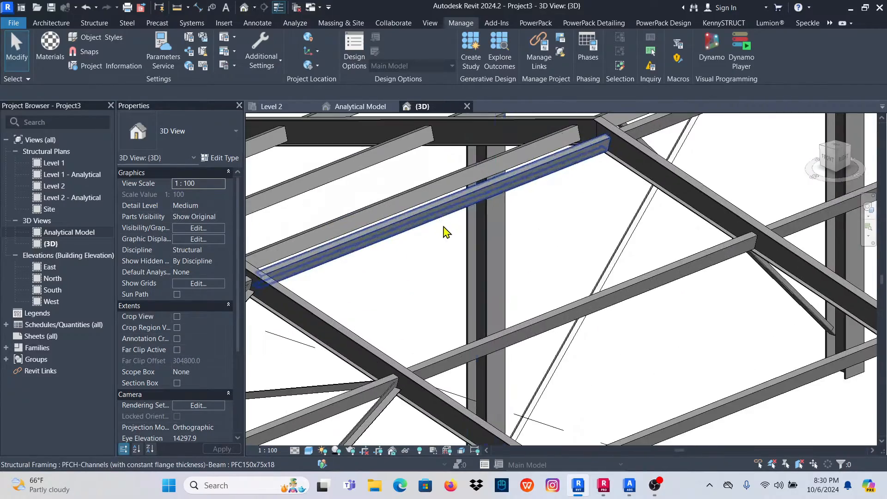
pyautogui.scroll(-4, 461, 295)
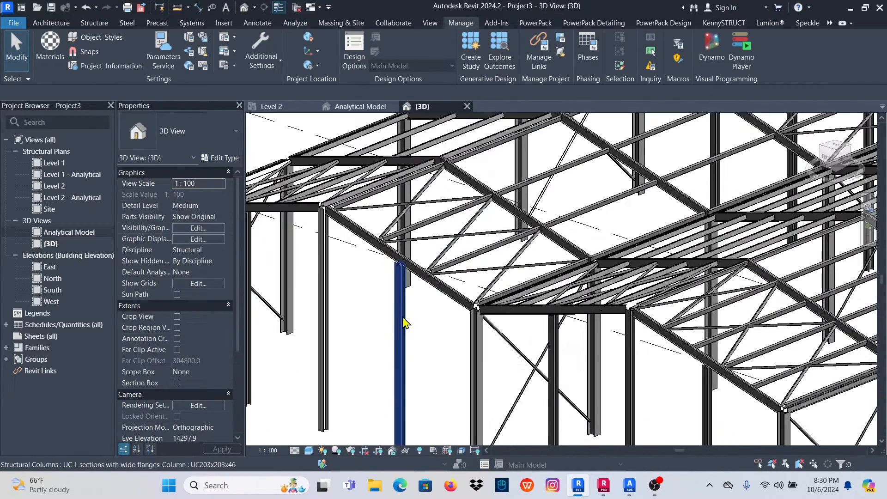
pyautogui.click(401, 326)
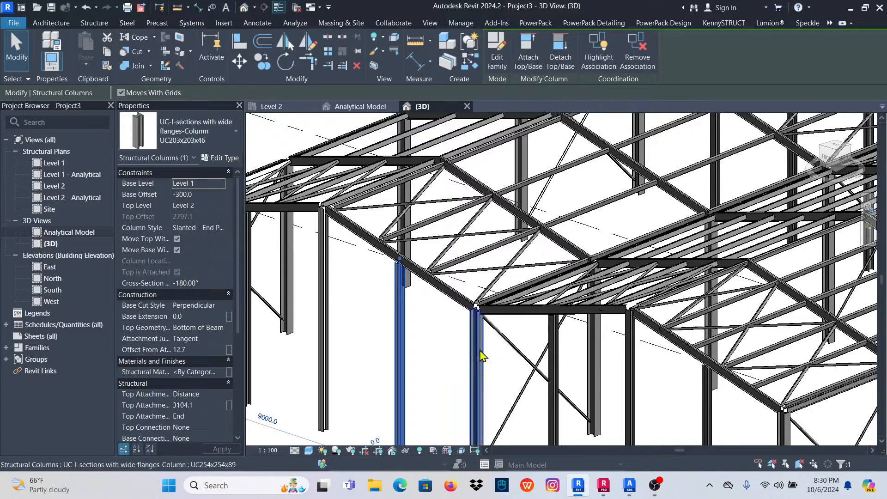
pyautogui.scroll(-6, 481, 356)
pyautogui.click(617, 219)
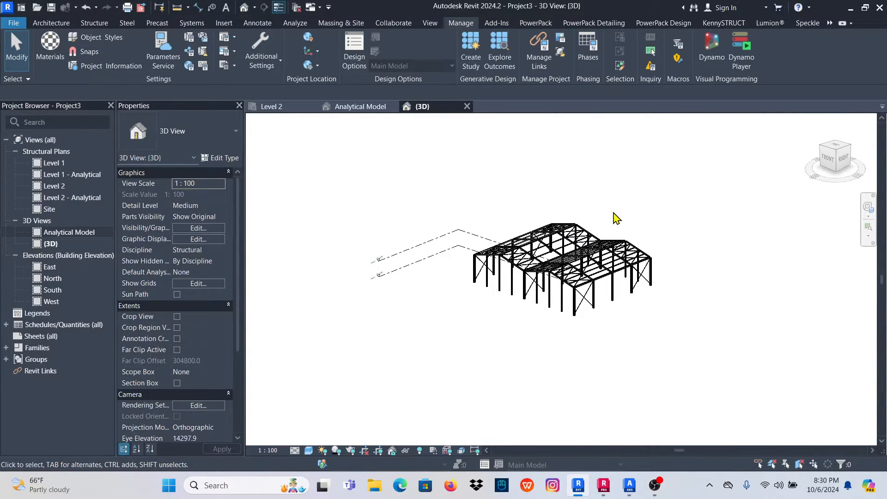
# Check a roof purlin's section and its junction with the rafter in the unbraced bay.
pyautogui.scroll(8, 606, 263)
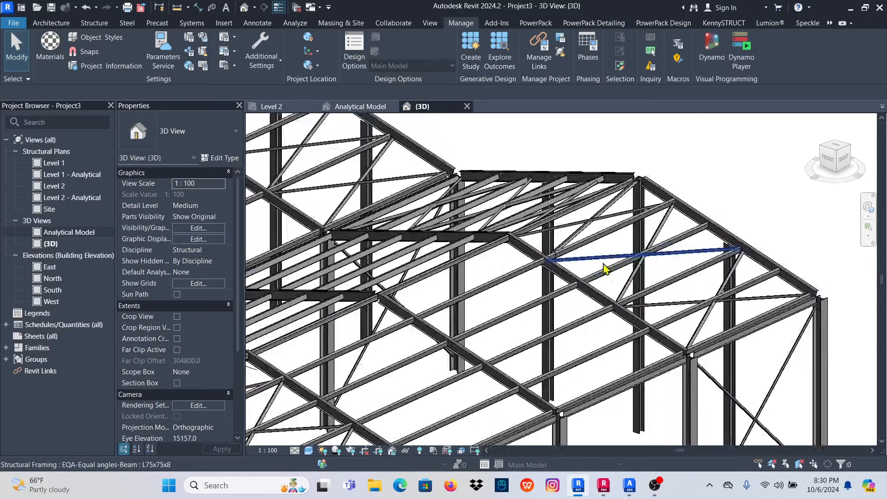
pyautogui.scroll(6, 604, 268)
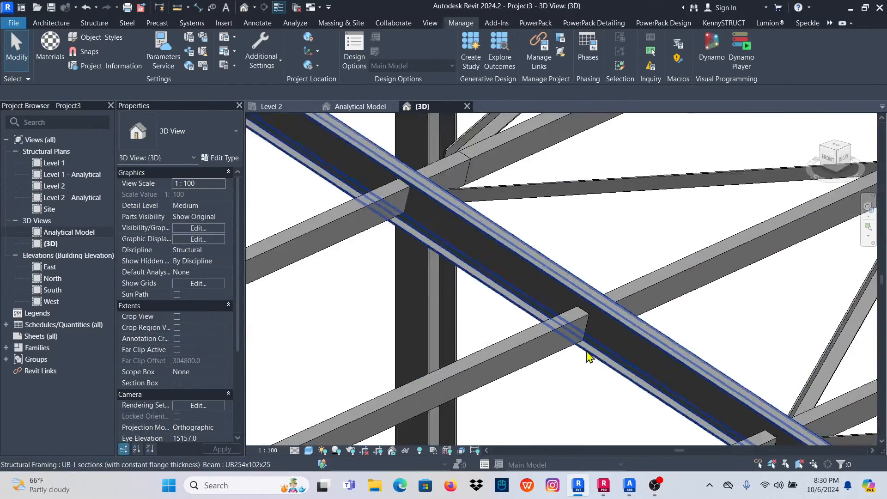
pyautogui.scroll(3, 587, 357)
pyautogui.click(532, 321)
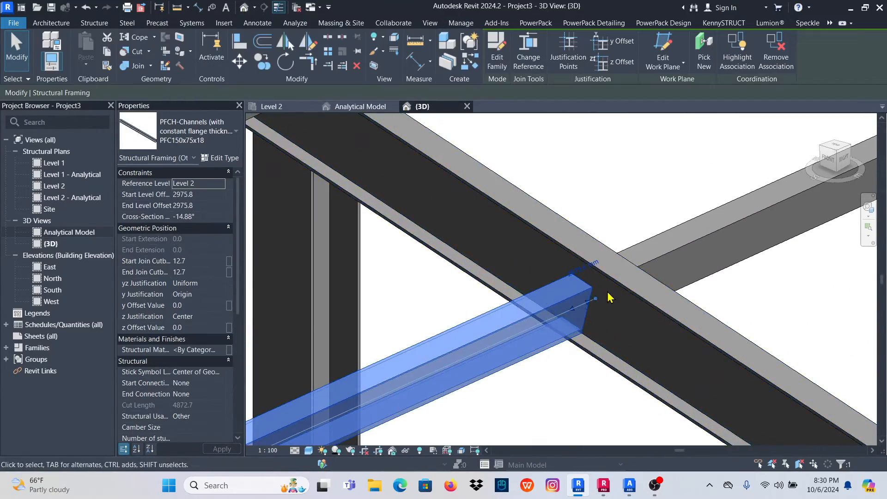
pyautogui.scroll(-15, 609, 297)
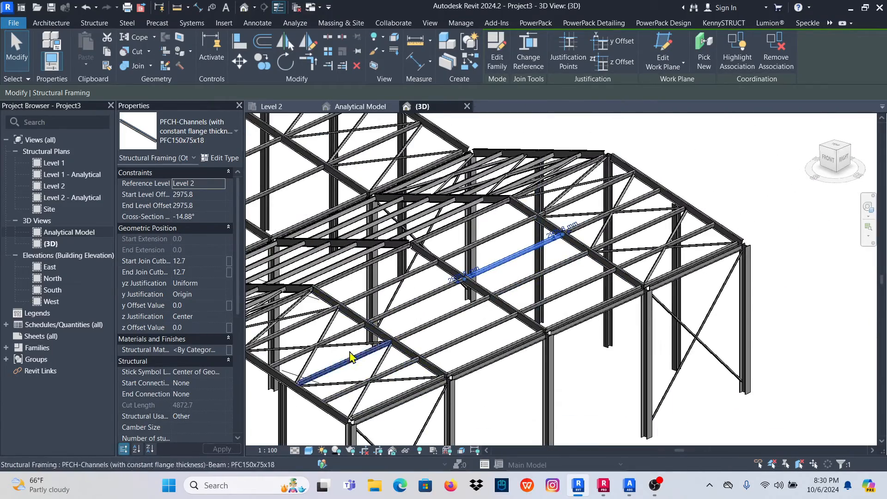
# Select all UB254x102x25 rafters visible in the view and set their z Justification to Top.
pyautogui.scroll(10, 349, 357)
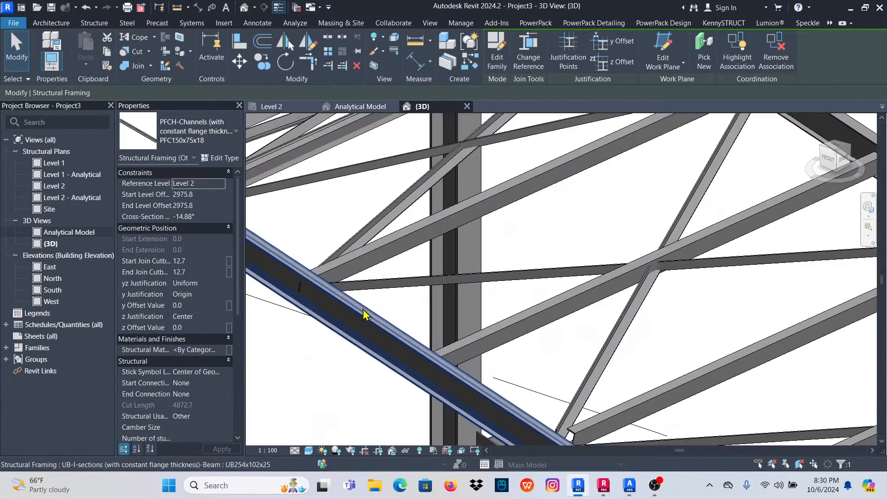
pyautogui.click(367, 313)
pyautogui.rightClick(368, 312)
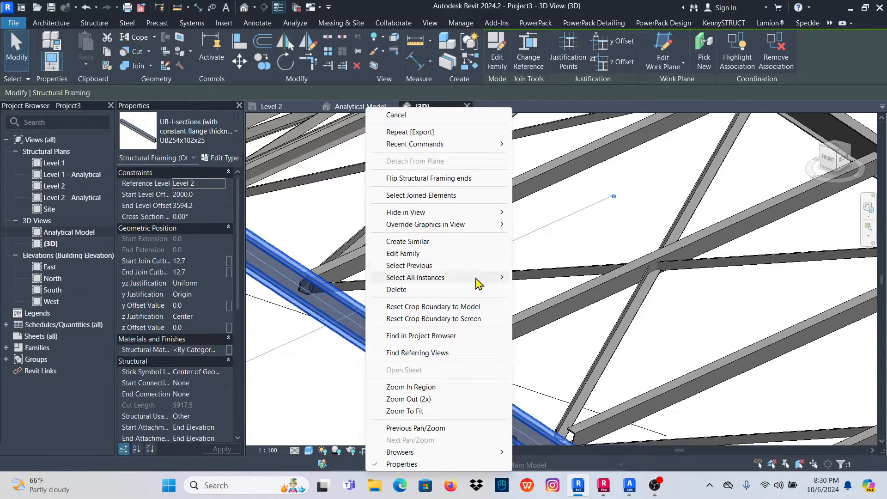
pyautogui.moveTo(481, 278)
pyautogui.click(547, 278)
pyautogui.scroll(-10, 472, 329)
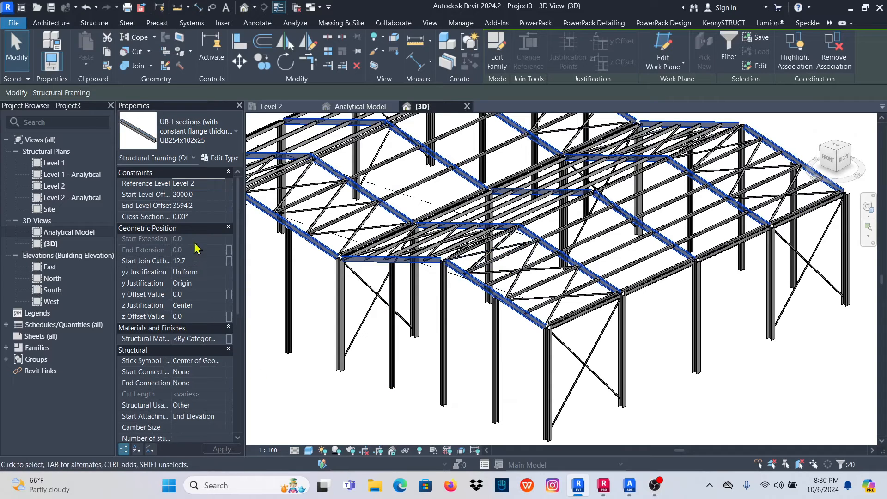
pyautogui.click(221, 307)
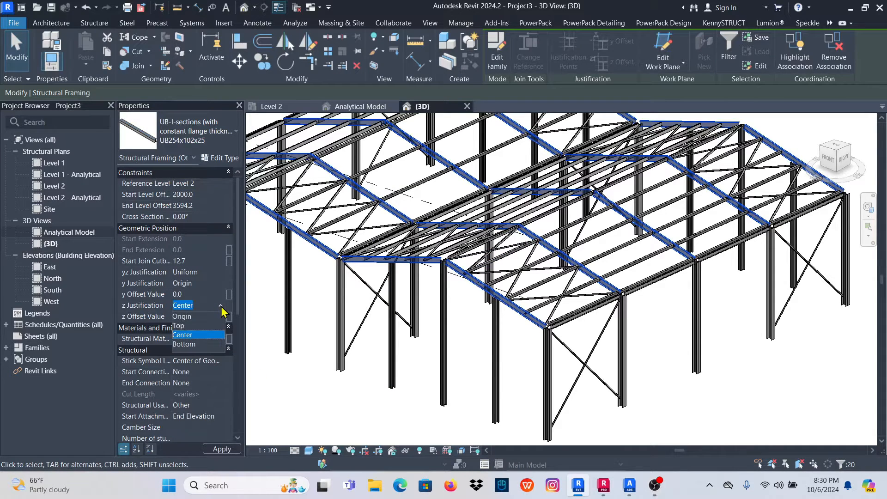
pyautogui.click(184, 326)
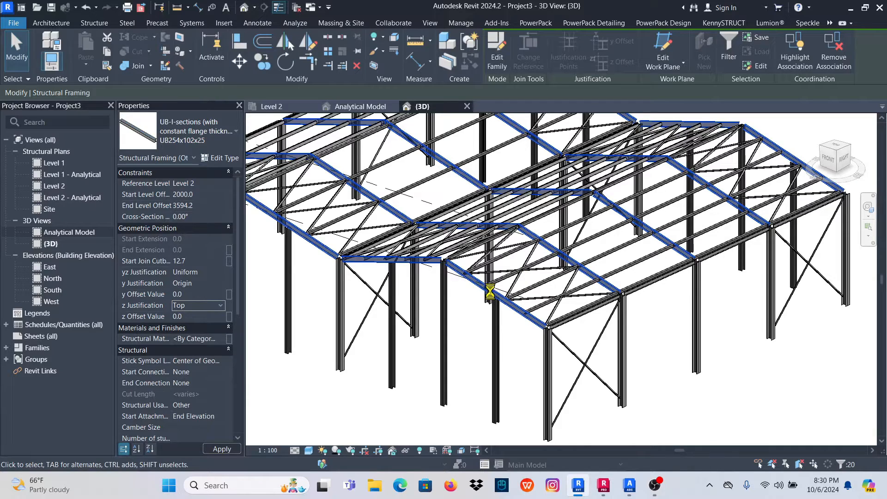
pyautogui.scroll(2, 491, 293)
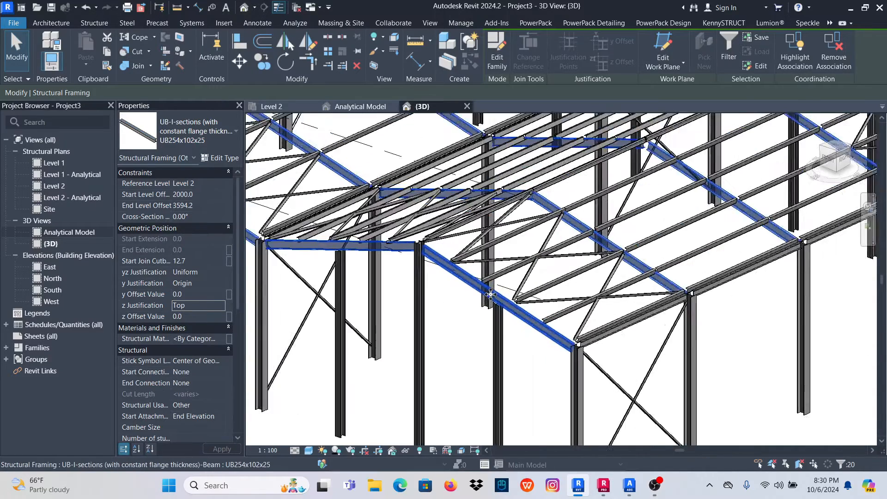
pyautogui.scroll(4, 491, 294)
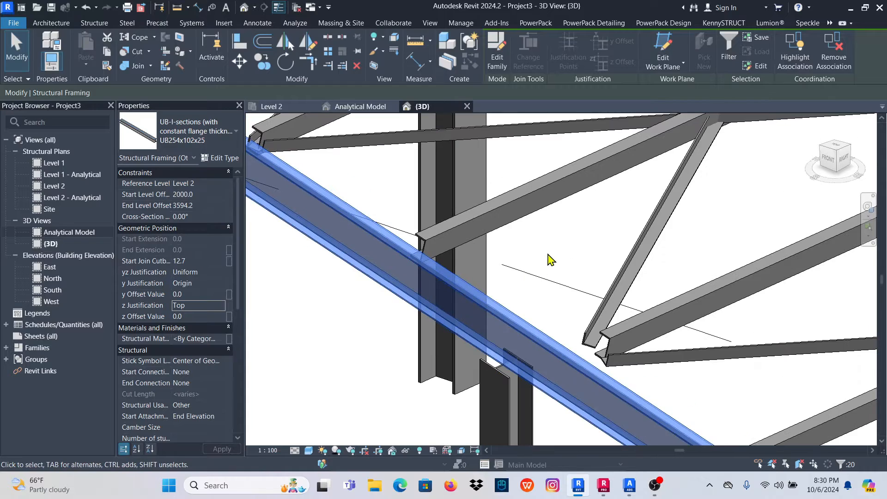
pyautogui.click(550, 258)
# Select all PFC150x75x18 purlins visible in the view and set their z Justification to Bottom.
pyautogui.click(518, 198)
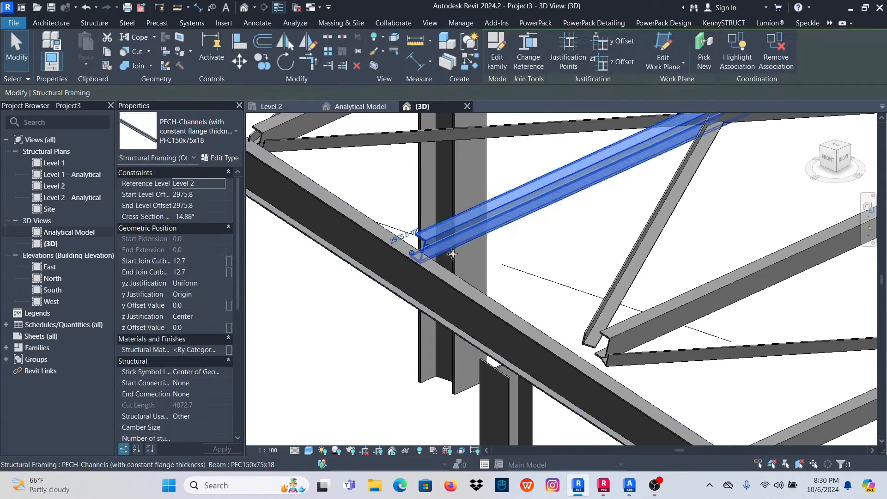
pyautogui.scroll(-2, 452, 253)
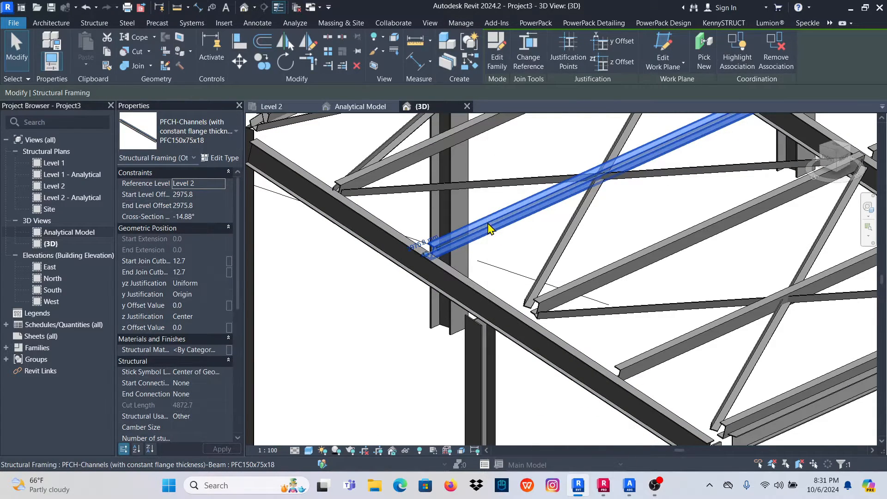
pyautogui.rightClick(490, 228)
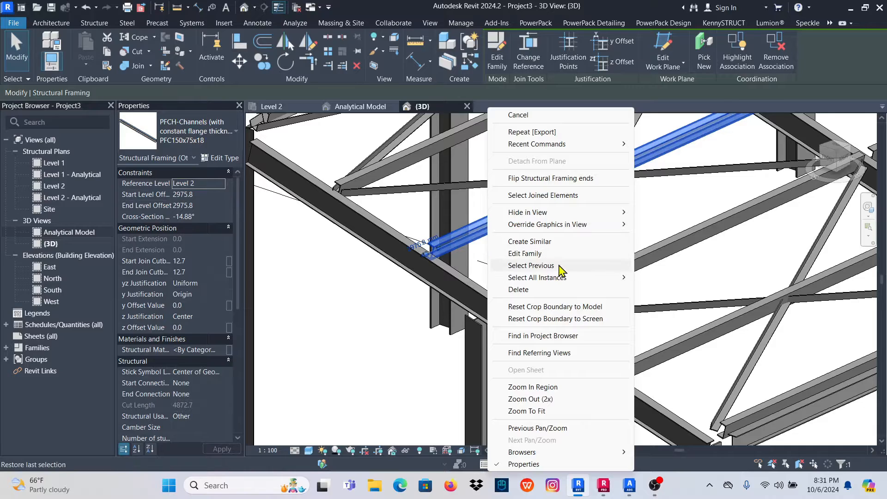
pyautogui.moveTo(566, 279)
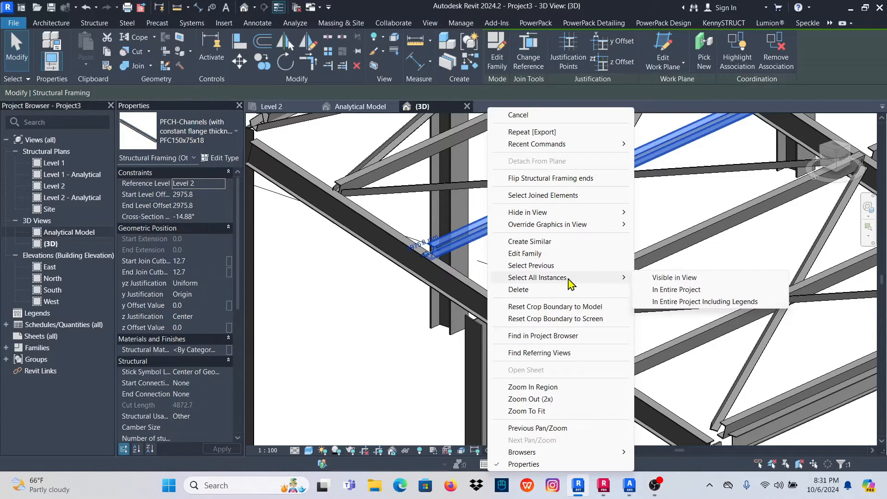
pyautogui.click(655, 281)
pyautogui.scroll(-6, 581, 236)
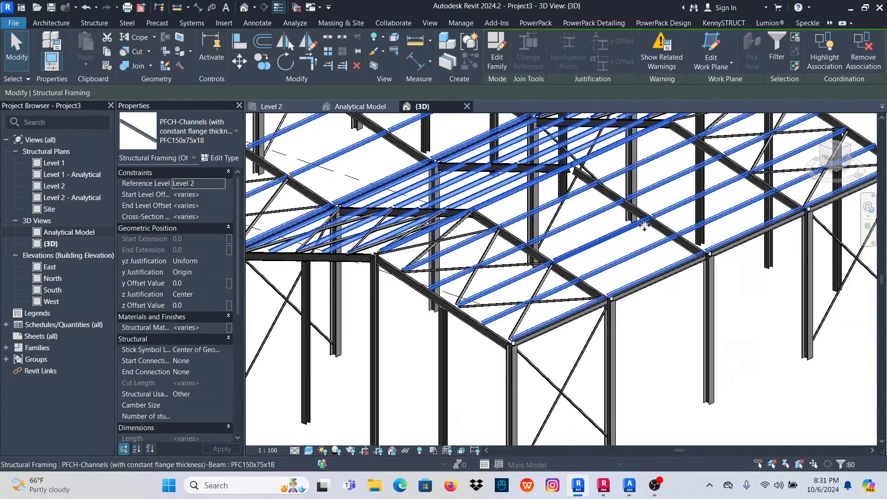
pyautogui.scroll(-1, 581, 236)
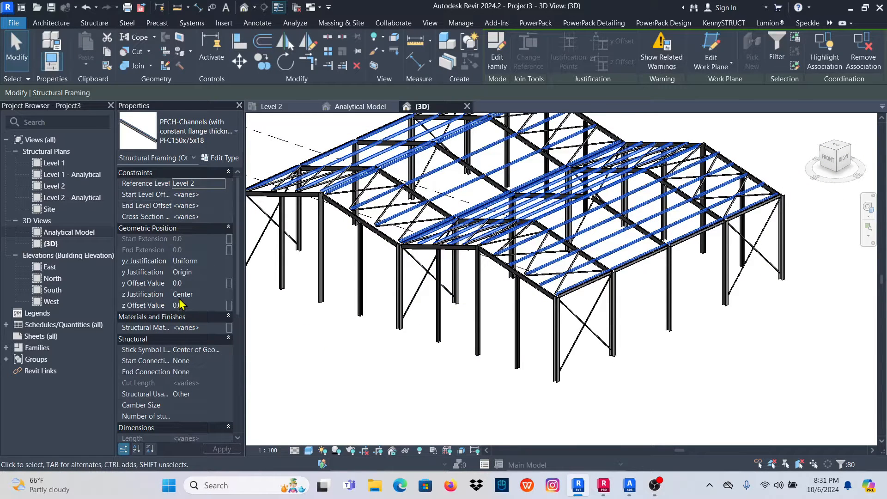
pyautogui.click(223, 294)
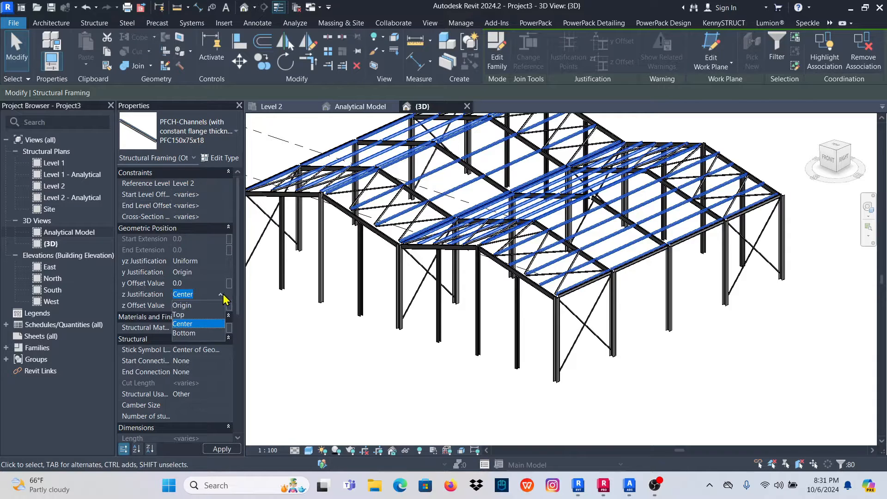
pyautogui.click(194, 333)
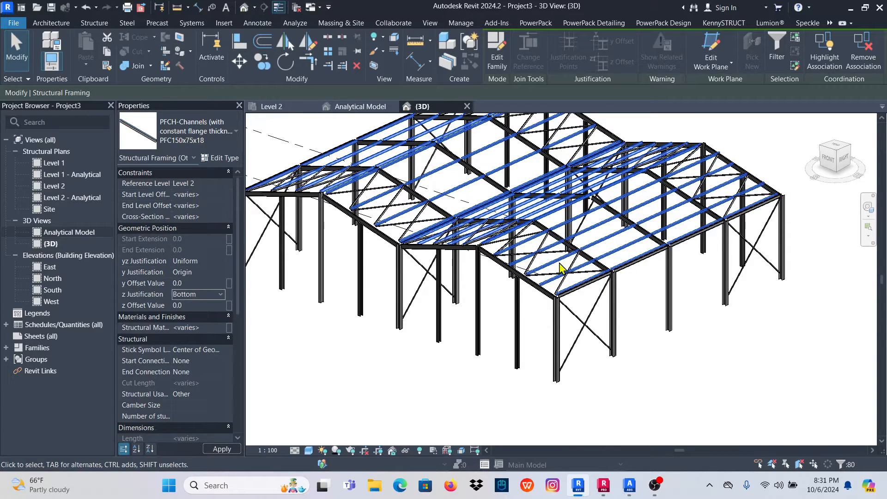
pyautogui.scroll(4, 589, 256)
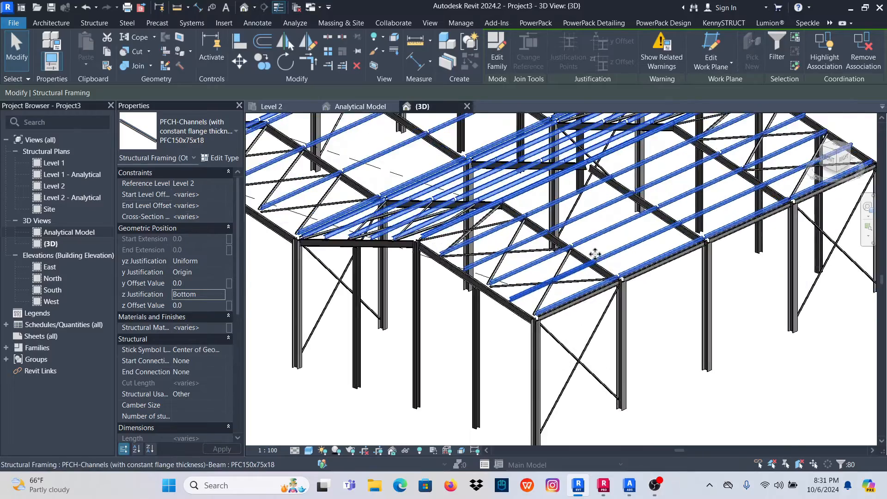
pyautogui.scroll(2, 587, 250)
pyautogui.click(589, 237)
# Examine the purlin seating on the rafters, the facing purlin ends and the roof bracing ends.
pyautogui.scroll(3, 497, 233)
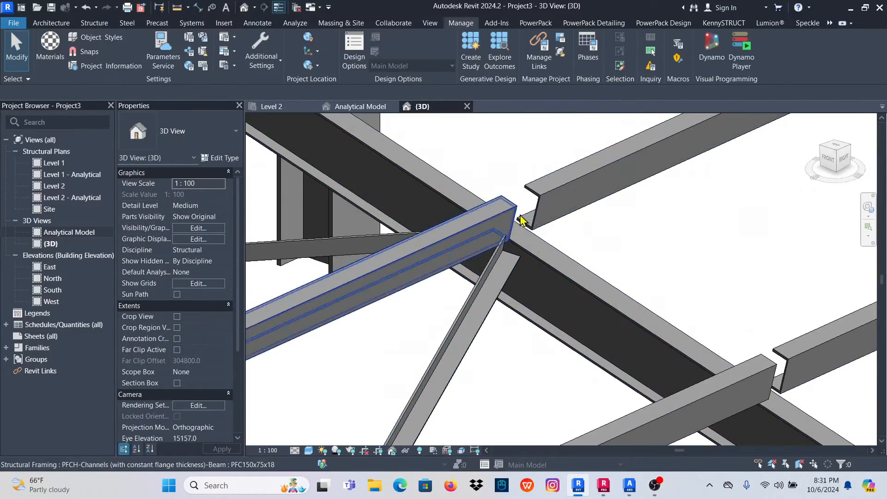
pyautogui.scroll(2, 516, 259)
pyautogui.scroll(-4, 532, 223)
pyautogui.scroll(-3, 532, 227)
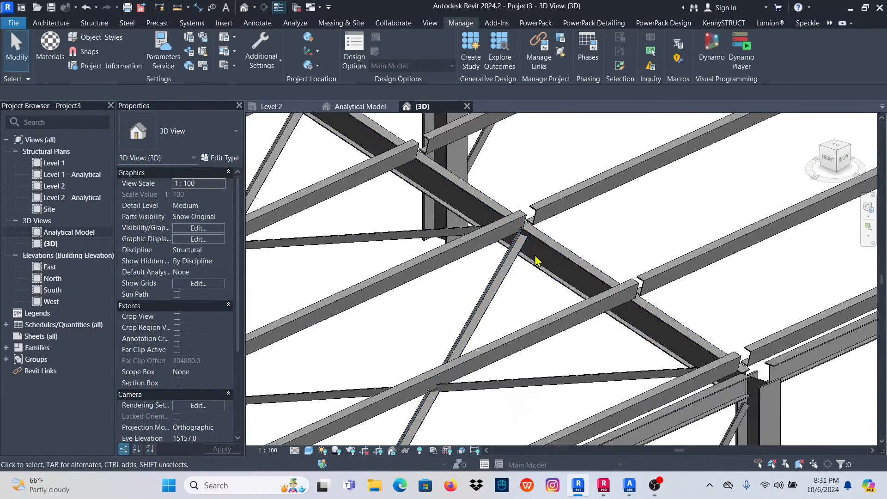
pyautogui.scroll(-2, 561, 273)
pyautogui.scroll(5, 407, 319)
pyautogui.scroll(-5, 406, 319)
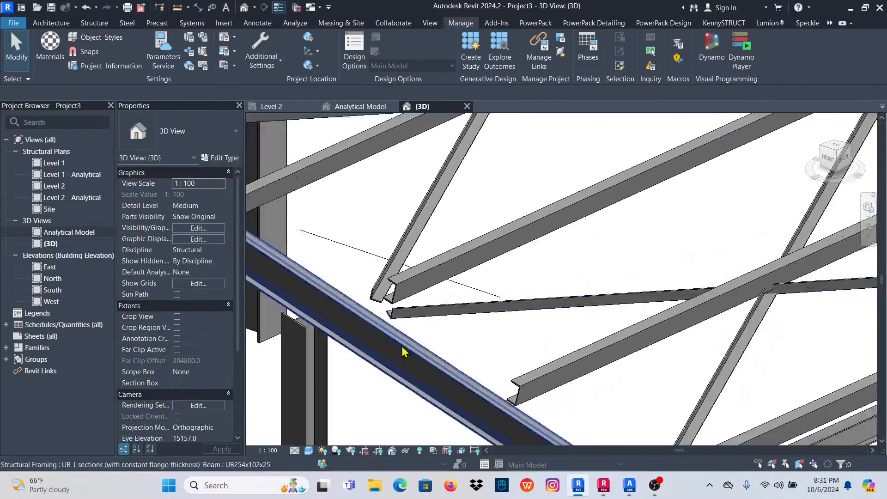
pyautogui.scroll(5, 610, 296)
pyautogui.scroll(-2, 557, 297)
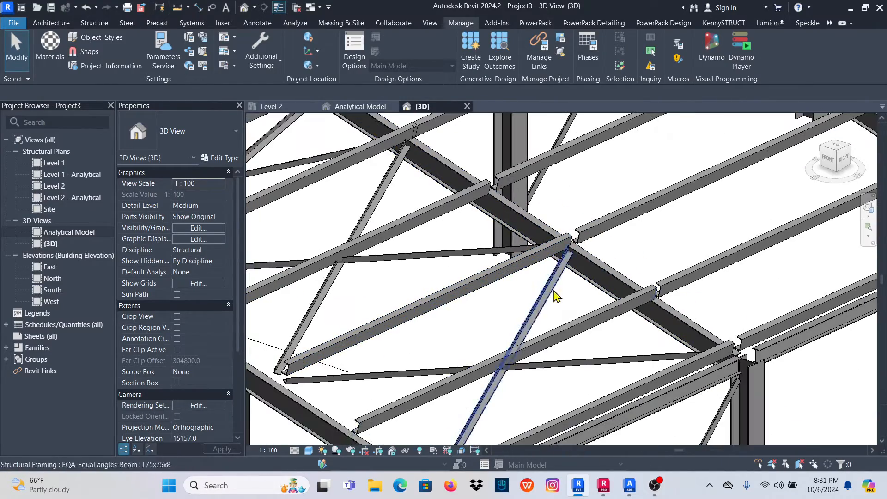
pyautogui.scroll(-1, 557, 323)
pyautogui.moveTo(602, 344)
pyautogui.keyDown('shift'); pyautogui.mouseDown(button='middle')
pyautogui.moveTo(610, 320)
pyautogui.moveTo(610, 334)
pyautogui.mouseUp(button='middle'); pyautogui.keyUp('shift')
pyautogui.scroll(-1, 468, 344)
# Disallow the join at the end of the braced-bay purlin where it meets the next purlin over the rafter.
pyautogui.scroll(6, 603, 259)
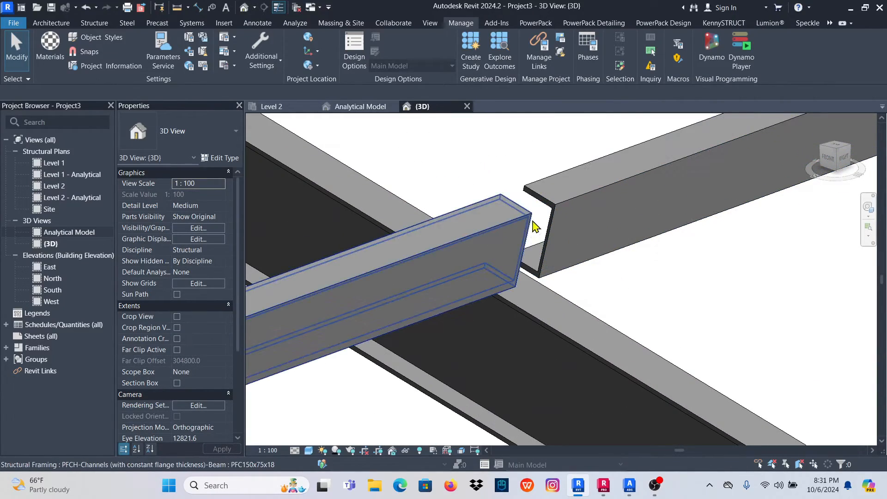
pyautogui.scroll(-1, 519, 240)
pyautogui.scroll(2, 530, 223)
pyautogui.click(521, 225)
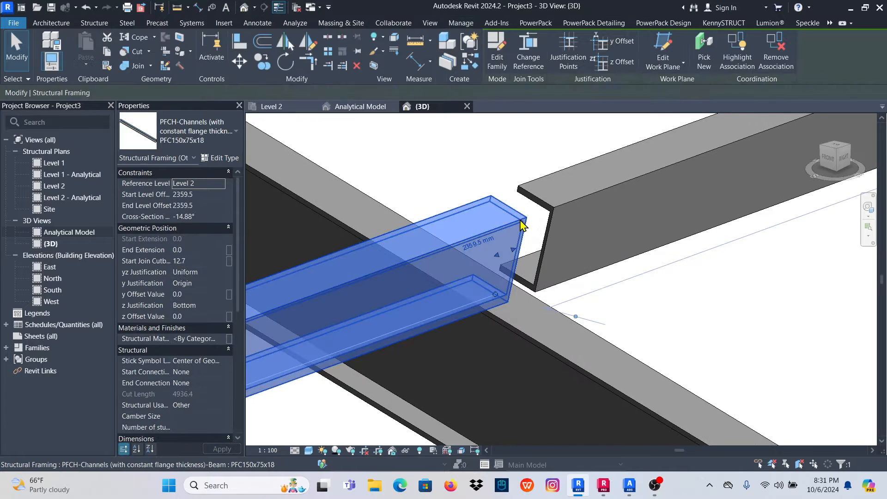
pyautogui.keyDown('shift'); pyautogui.moveTo(525, 223); pyautogui.dragTo(518, 282, button='middle'); pyautogui.keyUp('shift')
pyautogui.scroll(2, 518, 282)
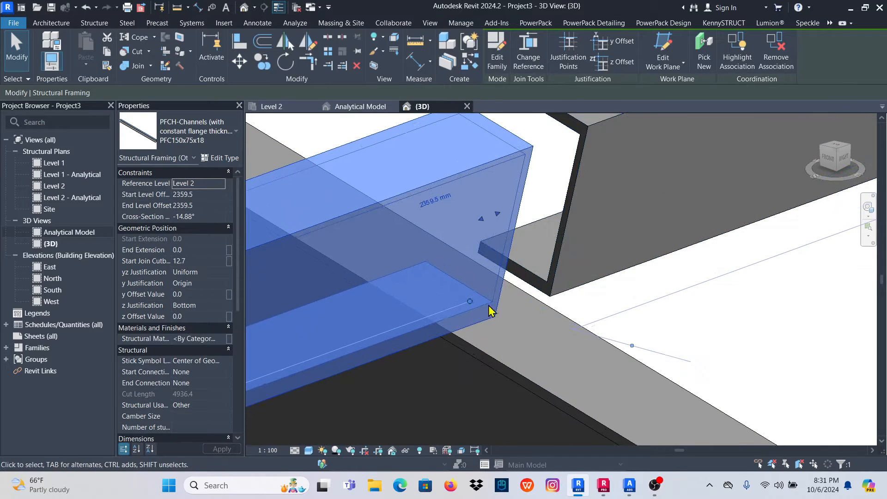
pyautogui.rightClick(470, 305)
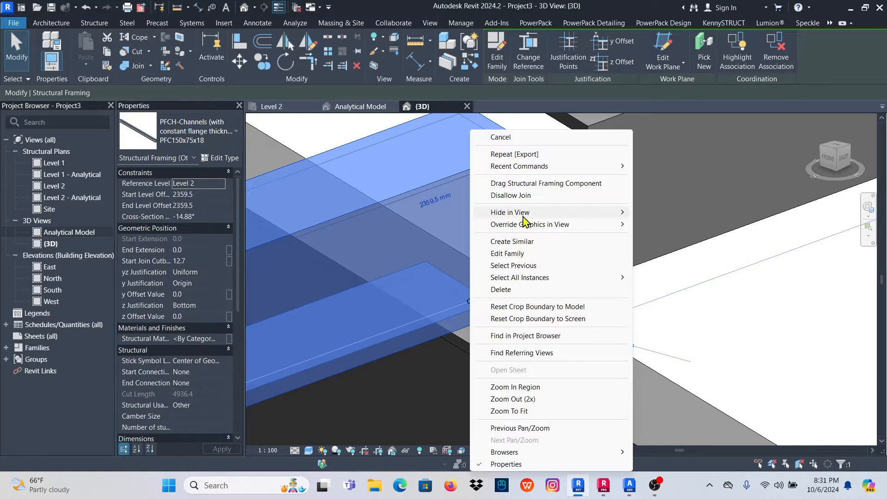
pyautogui.click(518, 200)
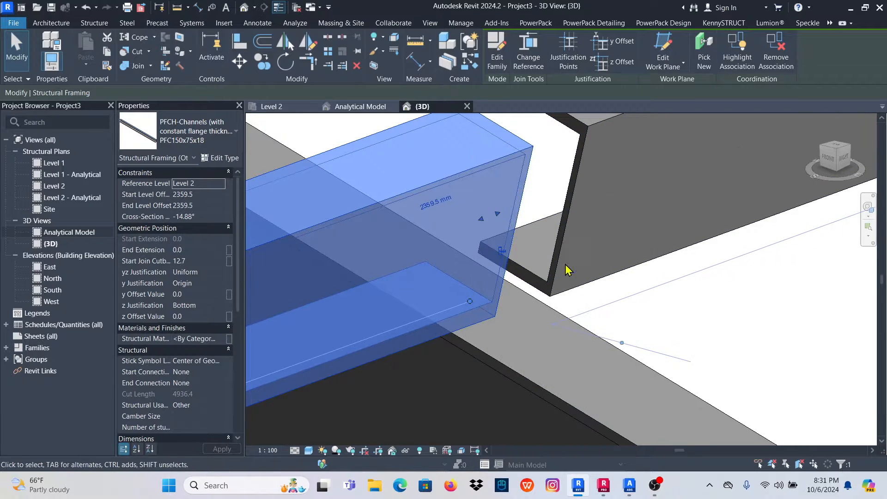
# Disallow the join at the end of the adjoining purlin where it faces the braced-bay purlin over the rafter.
pyautogui.click(664, 278)
pyautogui.click(598, 275)
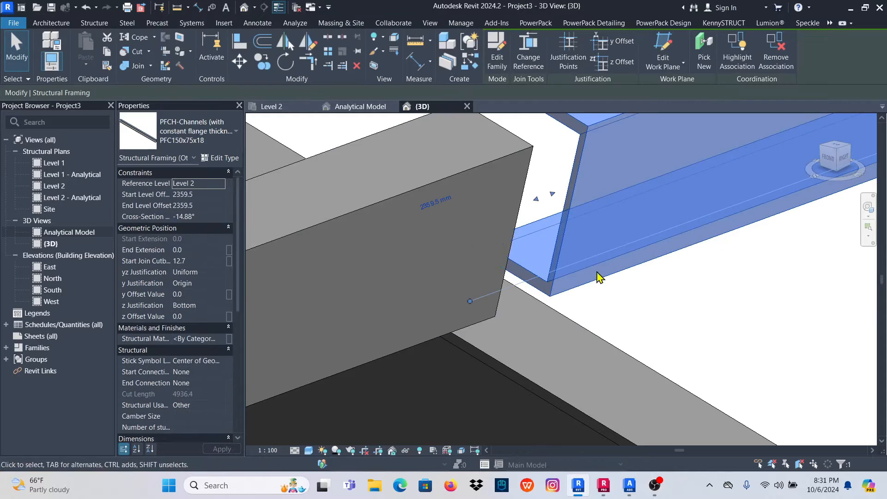
pyautogui.rightClick(469, 301)
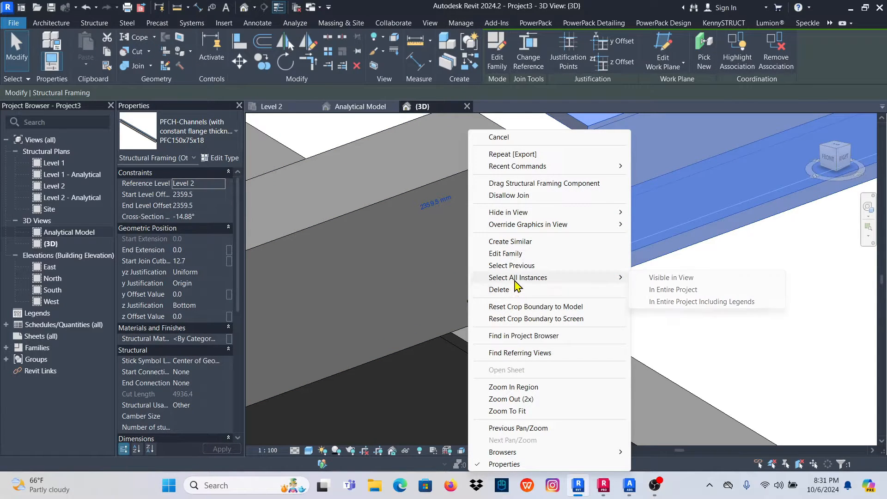
pyautogui.click(512, 196)
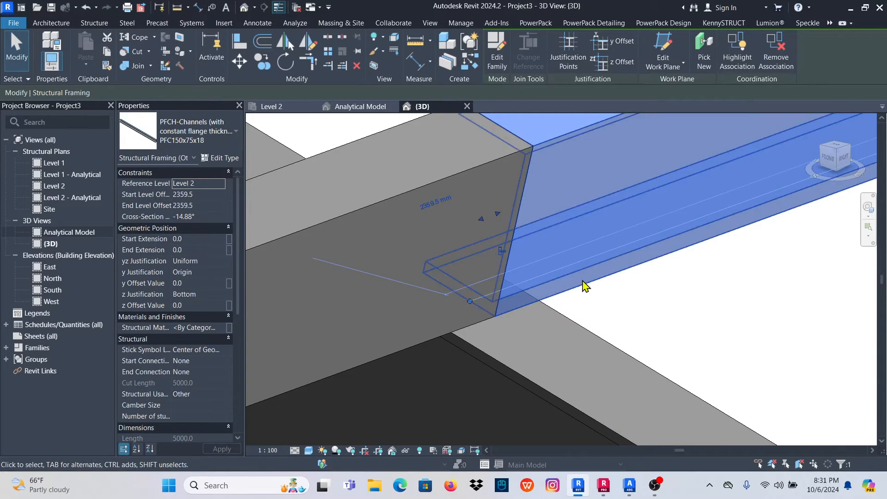
pyautogui.click(662, 313)
# Examine the remaining purlin ends, roof bracing connections and end bay across the whole 3D frame.
pyautogui.scroll(-4, 498, 258)
pyautogui.scroll(-5, 498, 230)
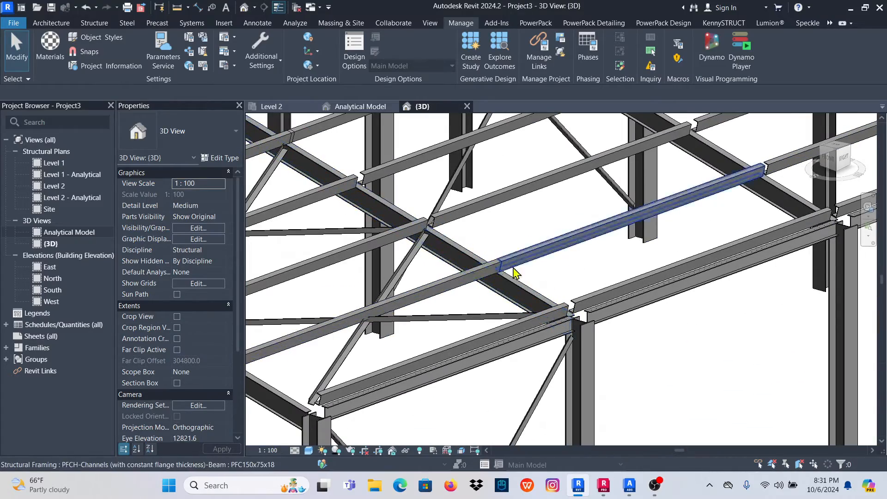
pyautogui.scroll(-5, 532, 278)
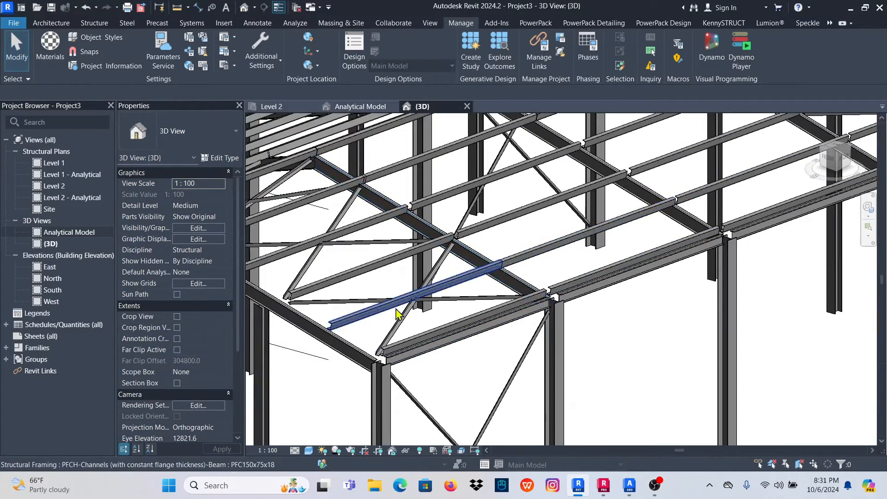
pyautogui.scroll(4, 335, 340)
pyautogui.scroll(5, 333, 336)
pyautogui.scroll(-5, 455, 340)
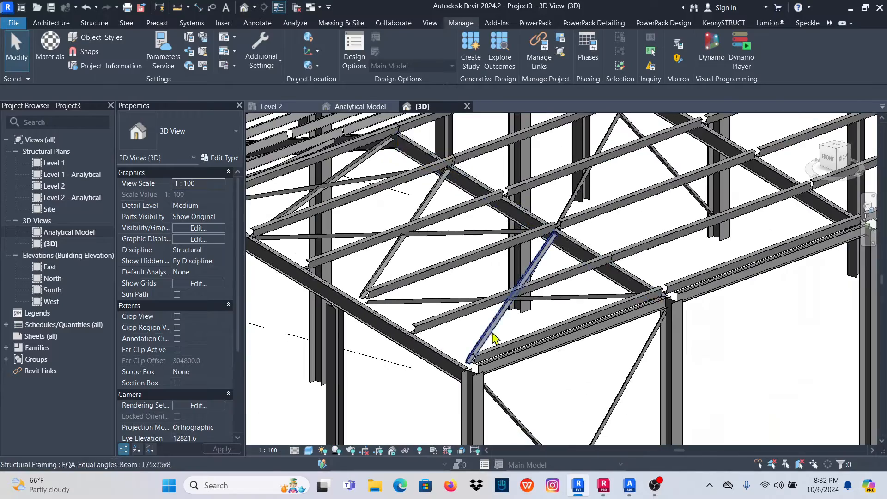
pyautogui.scroll(1, 637, 248)
pyautogui.scroll(-1, 637, 251)
pyautogui.scroll(-5, 601, 222)
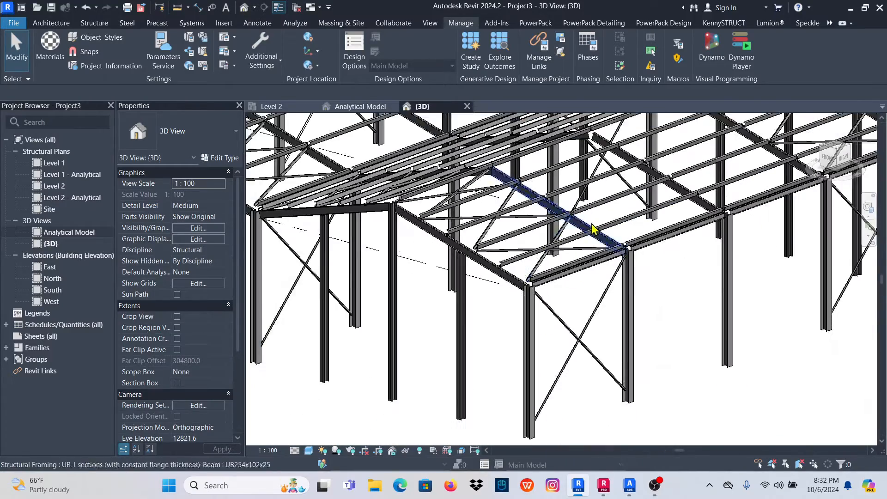
pyautogui.keyDown('shift'); pyautogui.moveTo(576, 286); pyautogui.dragTo(647, 298, button='middle'); pyautogui.keyUp('shift')
pyautogui.scroll(1, 457, 232)
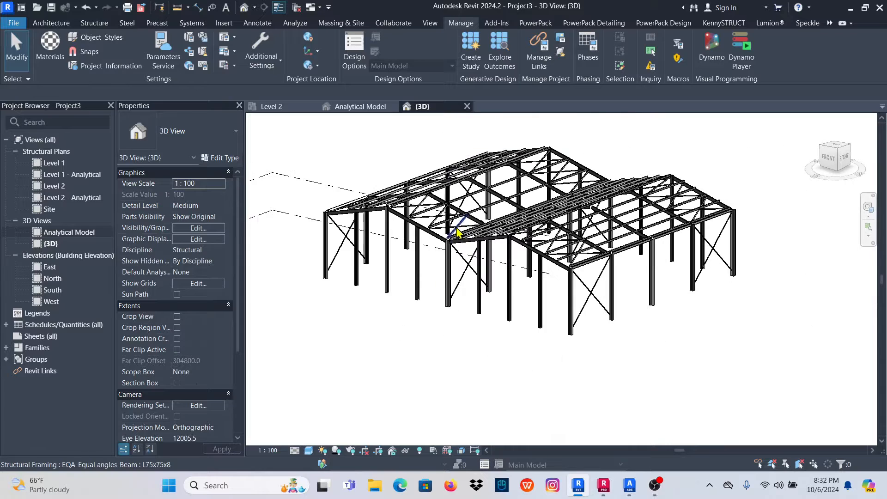
# Open the South elevation and extend the Level 1 and Level 2 lines so their heads sit beyond the outermost column.
pyautogui.doubleClick(53, 289)
pyautogui.scroll(-1, 529, 331)
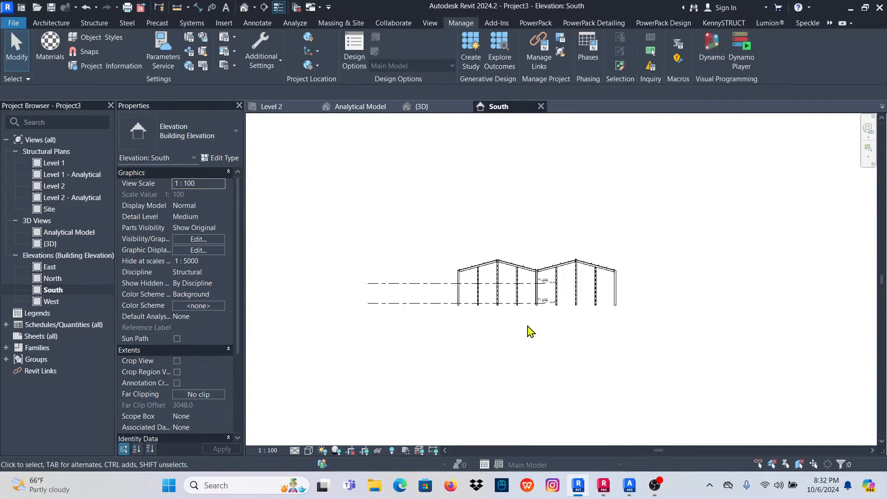
pyautogui.scroll(2, 507, 291)
pyautogui.click(477, 286)
pyautogui.scroll(-2, 435, 299)
pyautogui.scroll(5, 527, 288)
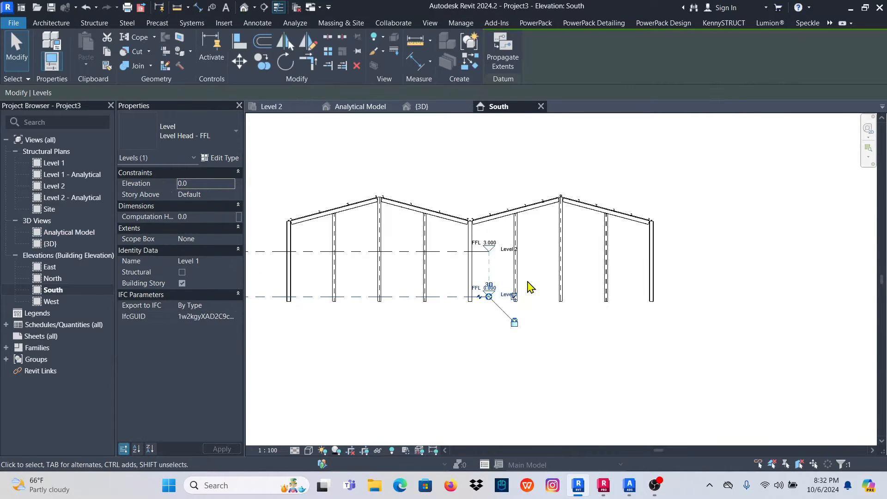
pyautogui.moveTo(460, 302); pyautogui.dragTo(832, 302)
pyautogui.scroll(-2, 742, 305)
pyautogui.scroll(4, 806, 312)
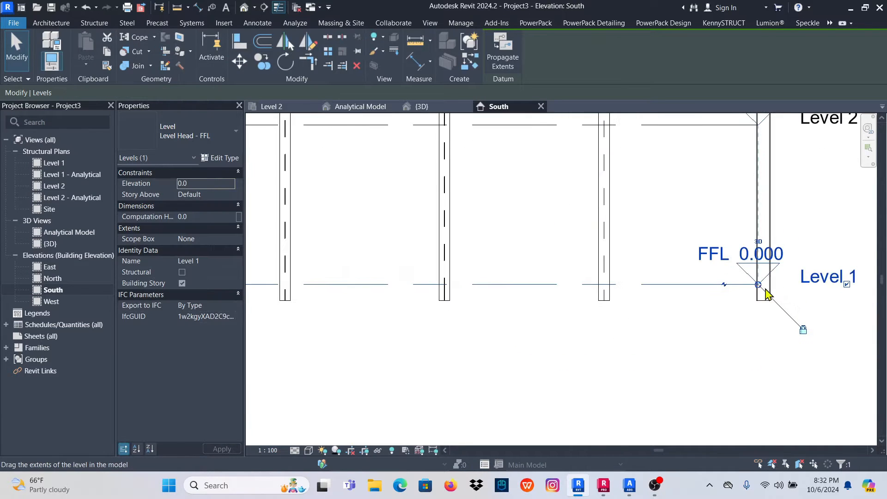
pyautogui.moveTo(759, 286); pyautogui.dragTo(854, 301)
pyautogui.scroll(-3, 761, 302)
pyautogui.click(707, 336)
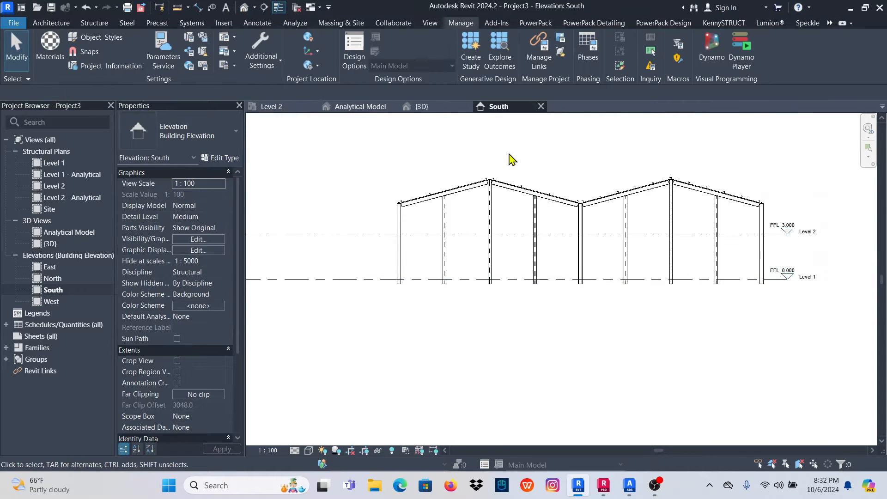
# Examine the ridge purlins on the rafters and the column bases relative to Level 1 in the South elevation.
pyautogui.scroll(4, 512, 160)
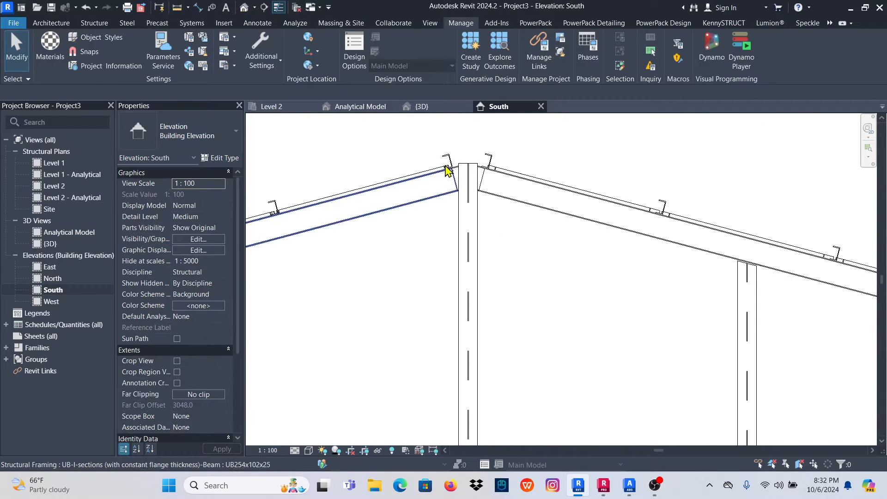
pyautogui.scroll(-5, 447, 171)
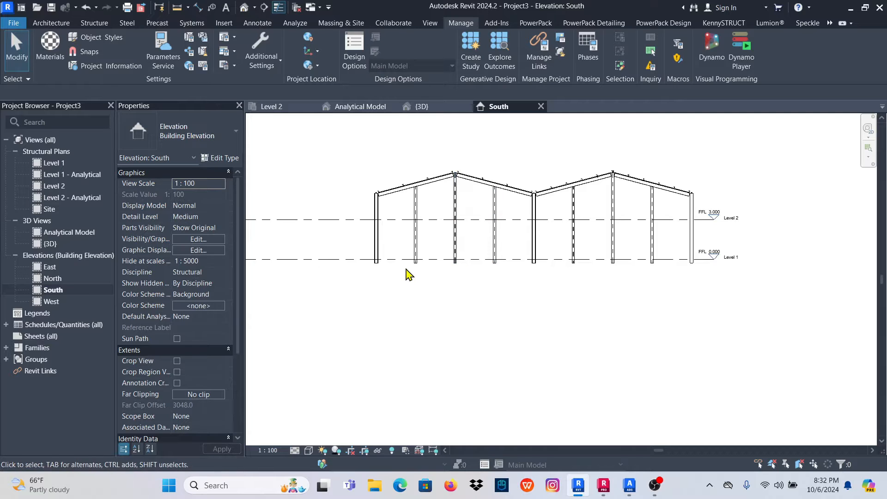
pyautogui.scroll(4, 409, 275)
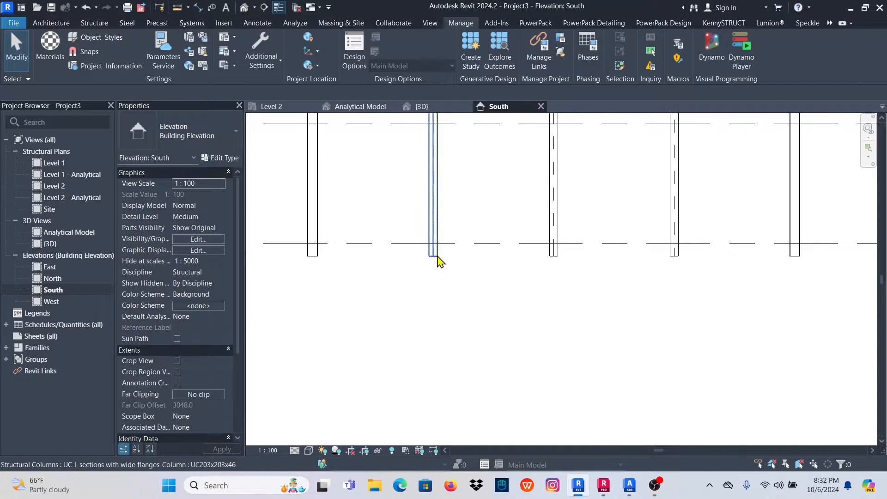
pyautogui.scroll(-4, 380, 259)
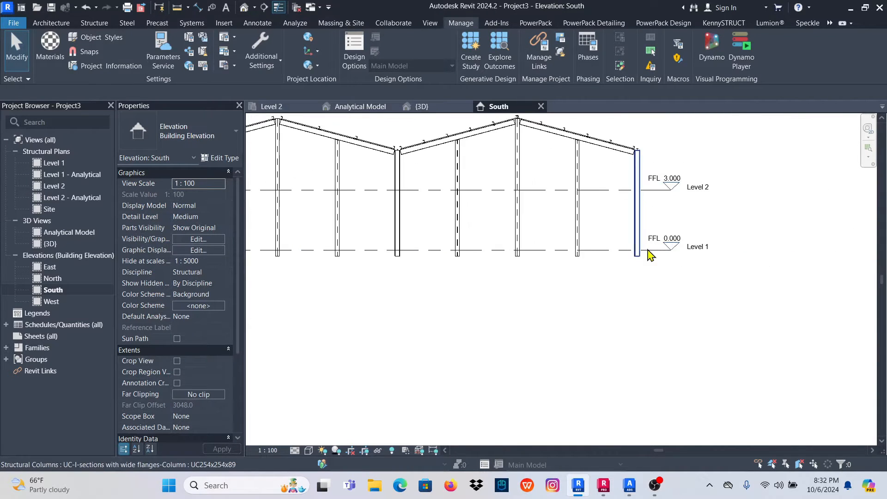
pyautogui.scroll(3, 650, 254)
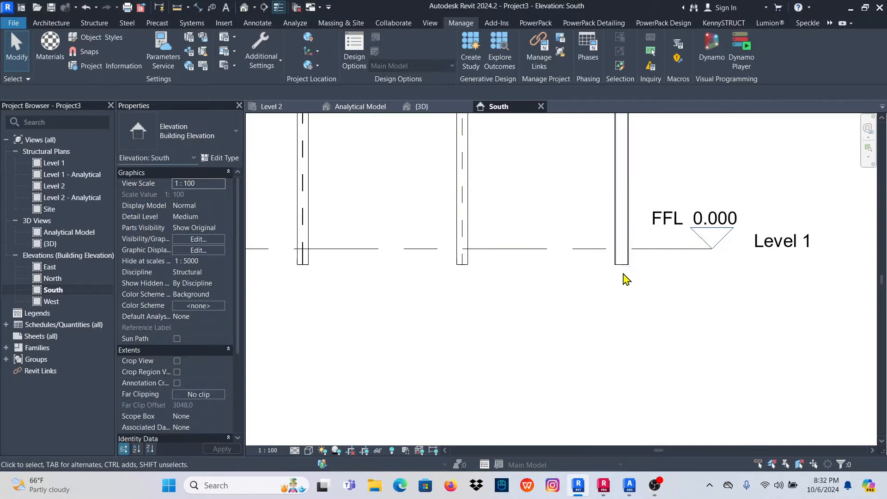
pyautogui.scroll(-6, 616, 267)
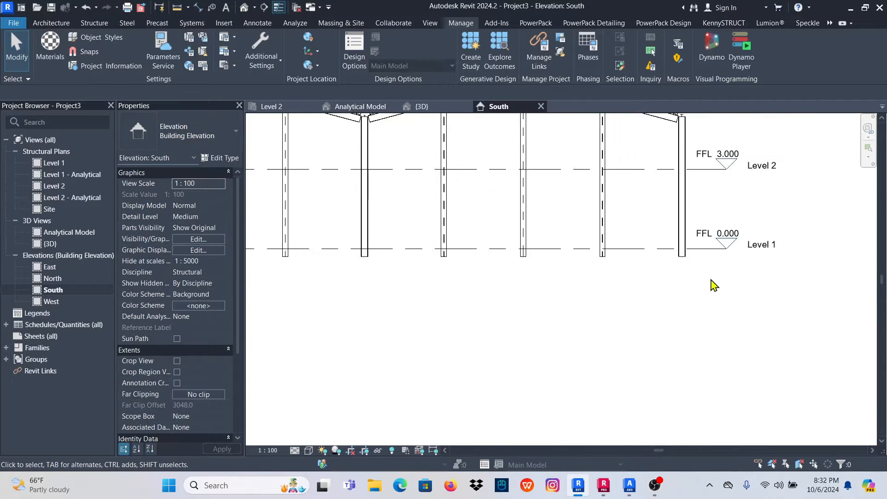
pyautogui.scroll(3, 425, 232)
pyautogui.scroll(-3, 423, 230)
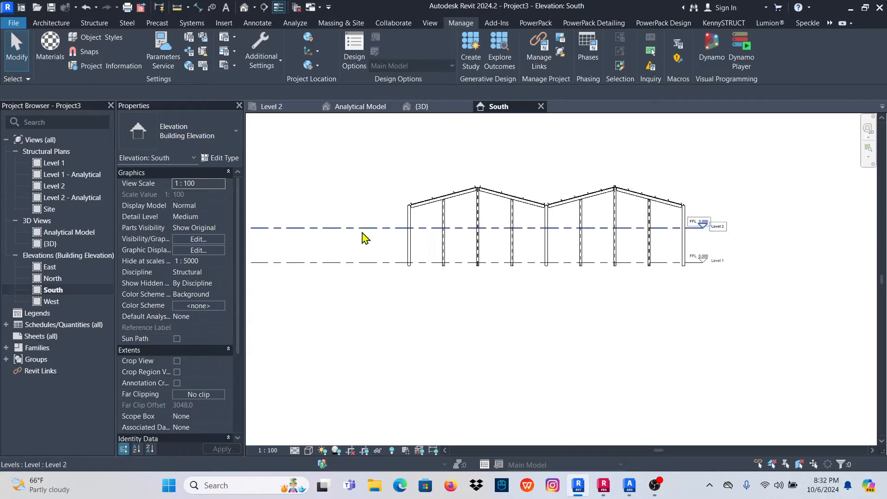
# Shorten the headless ends of the Level 1 and Level 2 lines to just outside the opposite end column.
pyautogui.click(360, 228)
pyautogui.scroll(-2, 505, 229)
pyautogui.scroll(3, 337, 230)
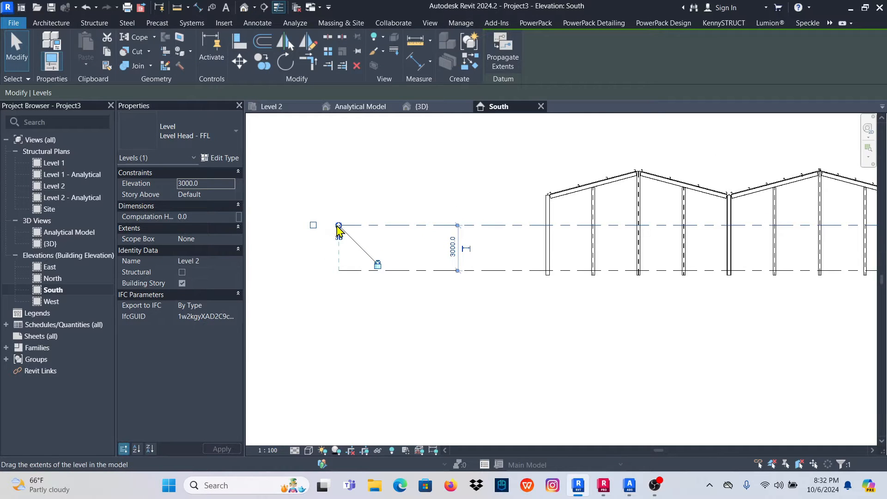
pyautogui.moveTo(339, 226); pyautogui.dragTo(522, 225)
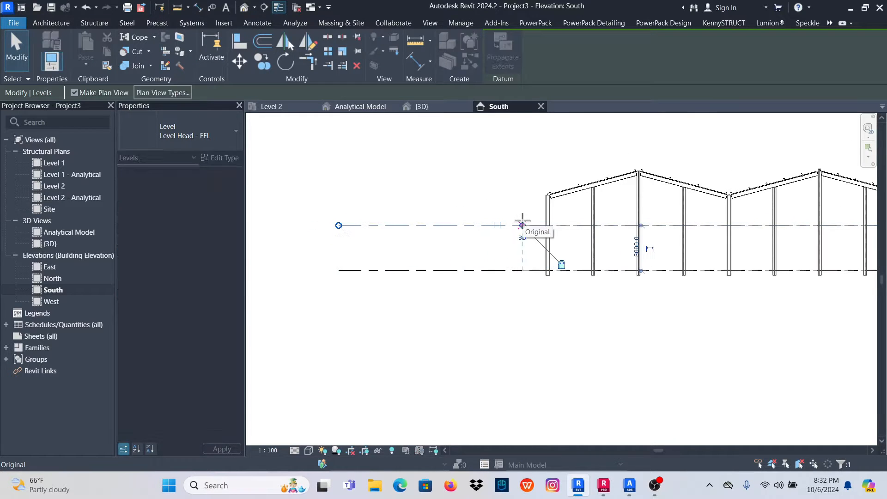
pyautogui.click(490, 177)
pyautogui.scroll(-3, 396, 297)
pyautogui.scroll(4, 545, 253)
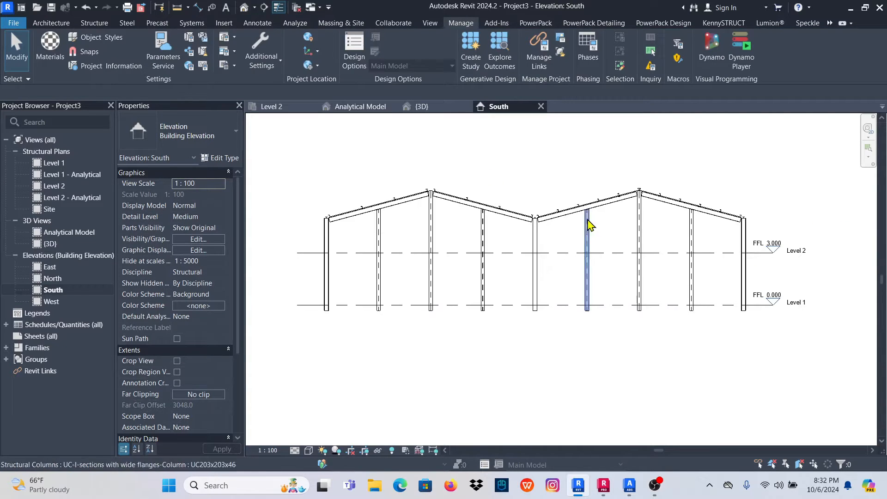
# Return to the 3D view and examine the purlin ends over the intermediate rafters and at the eaves.
pyautogui.click(425, 110)
pyautogui.scroll(2, 521, 223)
pyautogui.scroll(-3, 564, 248)
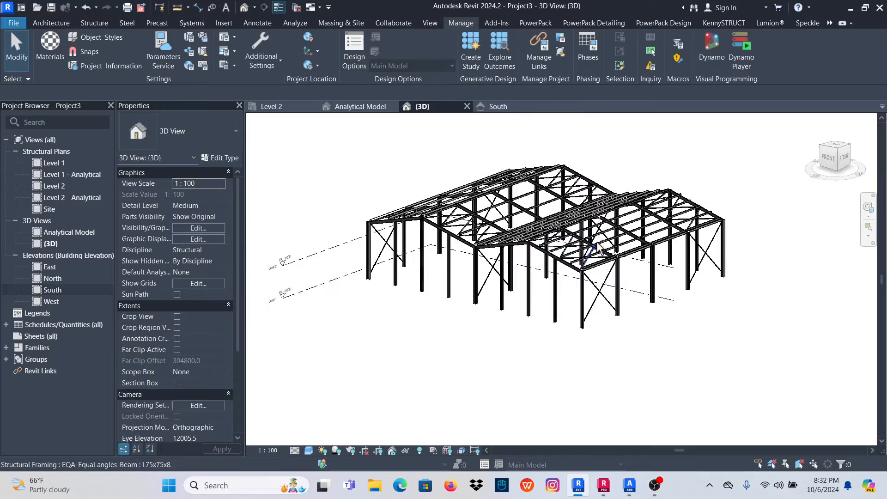
pyautogui.scroll(3, 597, 248)
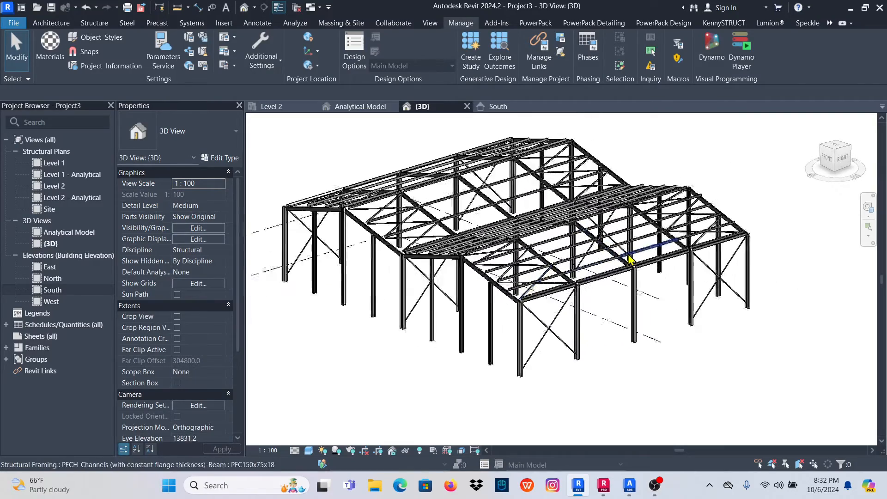
pyautogui.scroll(5, 629, 260)
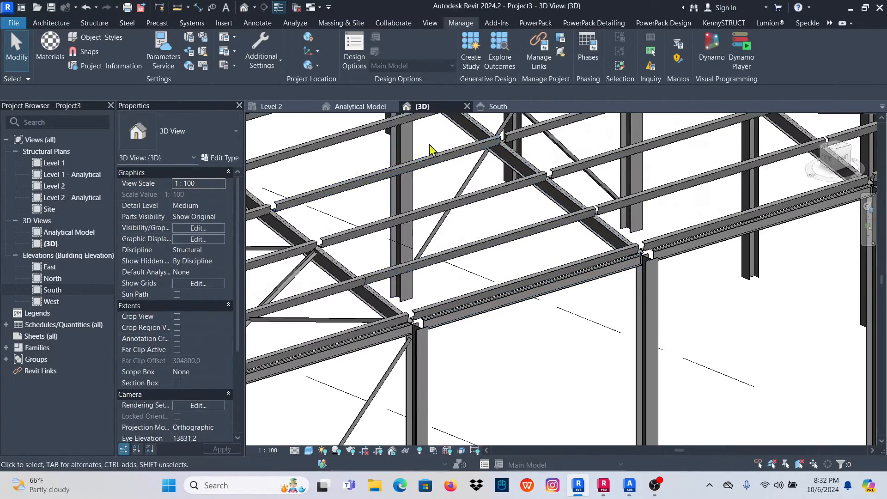
pyautogui.scroll(-5, 430, 150)
pyautogui.scroll(2, 596, 213)
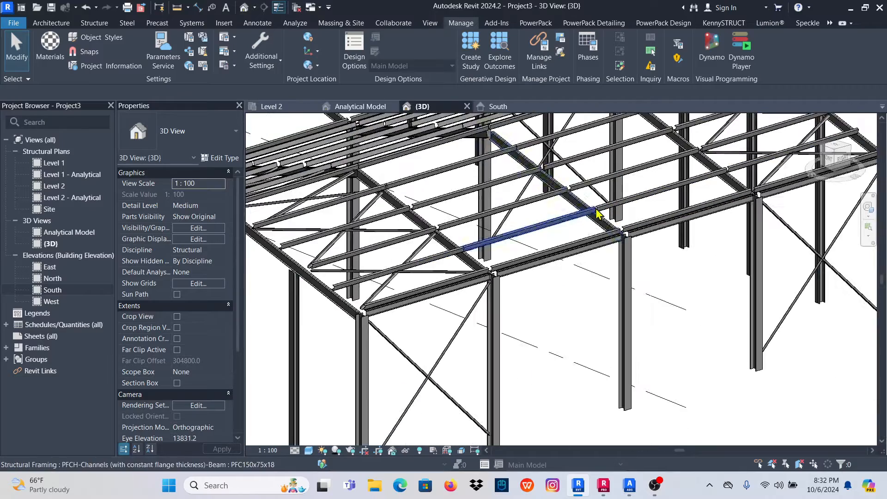
pyautogui.scroll(-3, 596, 213)
pyautogui.scroll(-2, 519, 293)
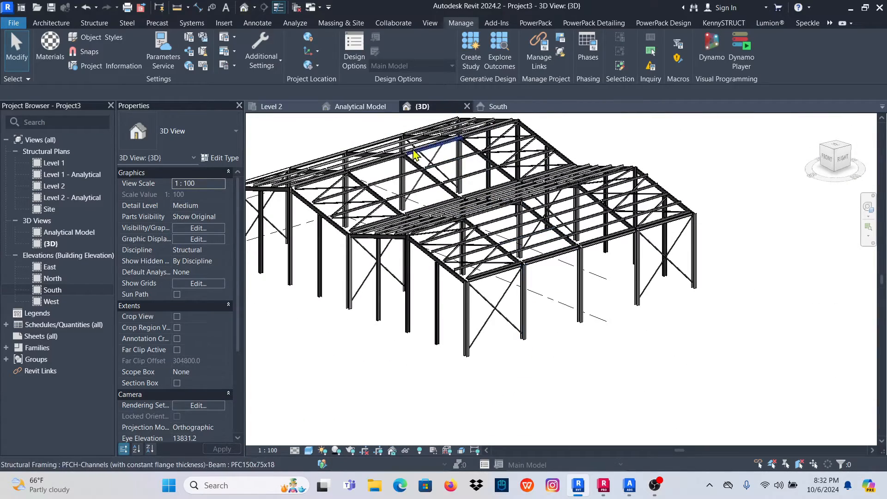
# Review the complete twin-gable frame in 3D, including the columns, wall bracing, valley and roof purlins.
pyautogui.scroll(-2, 554, 282)
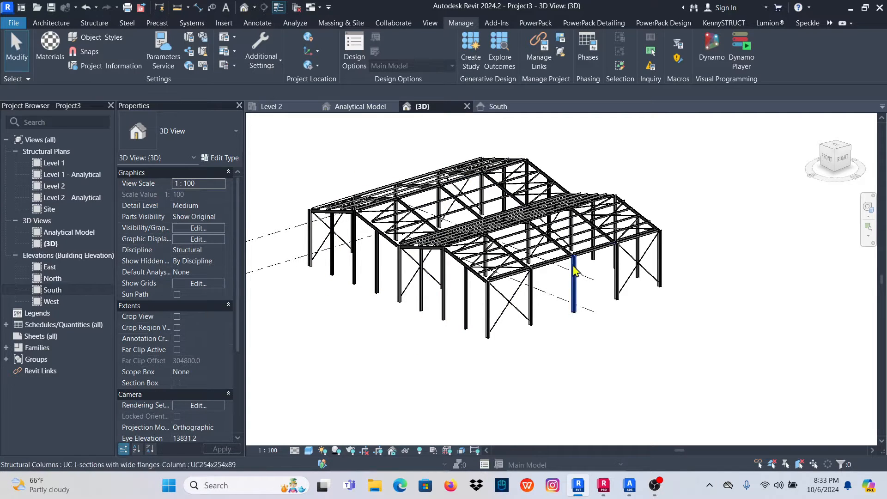
pyautogui.scroll(3, 464, 183)
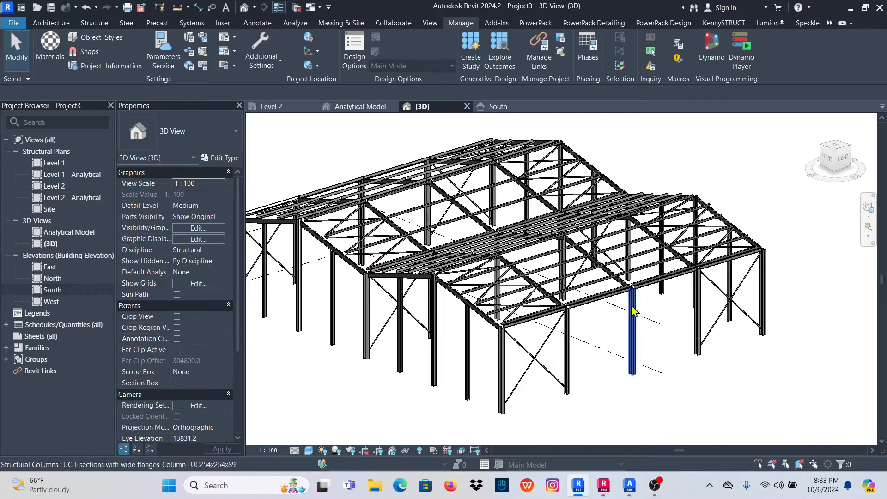
pyautogui.scroll(-2, 596, 271)
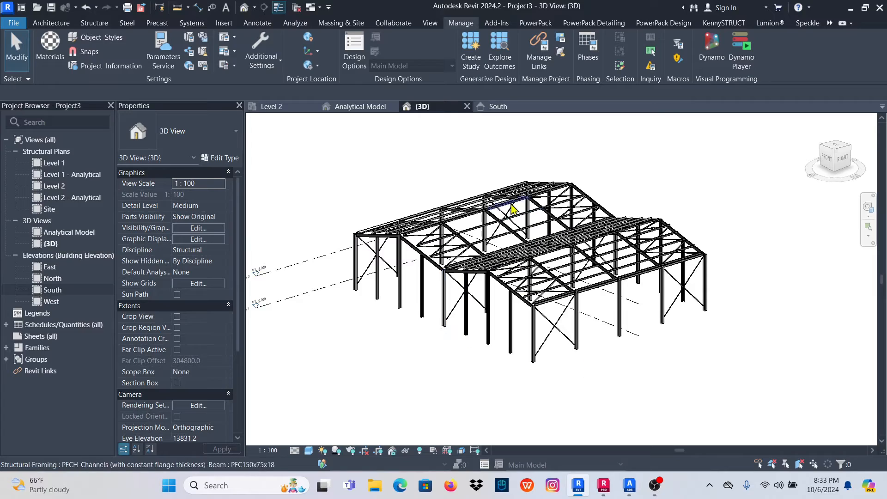
pyautogui.scroll(4, 441, 263)
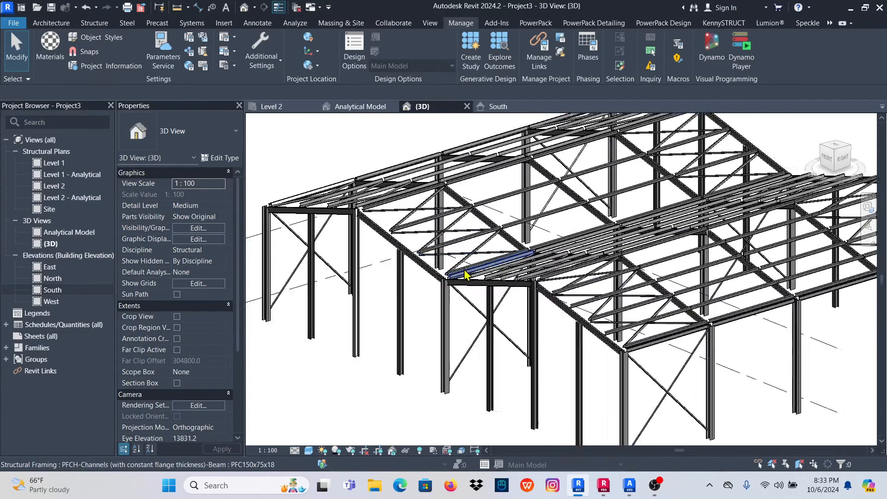
pyautogui.scroll(-4, 429, 252)
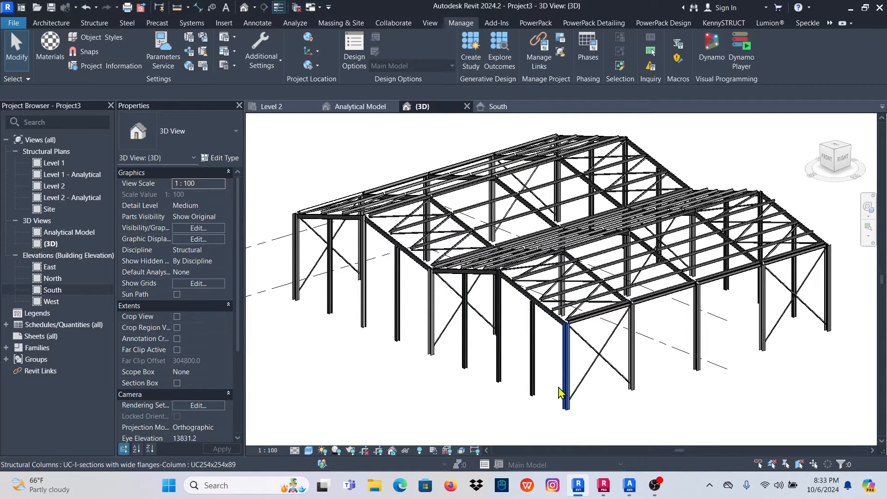
pyautogui.scroll(-2, 450, 276)
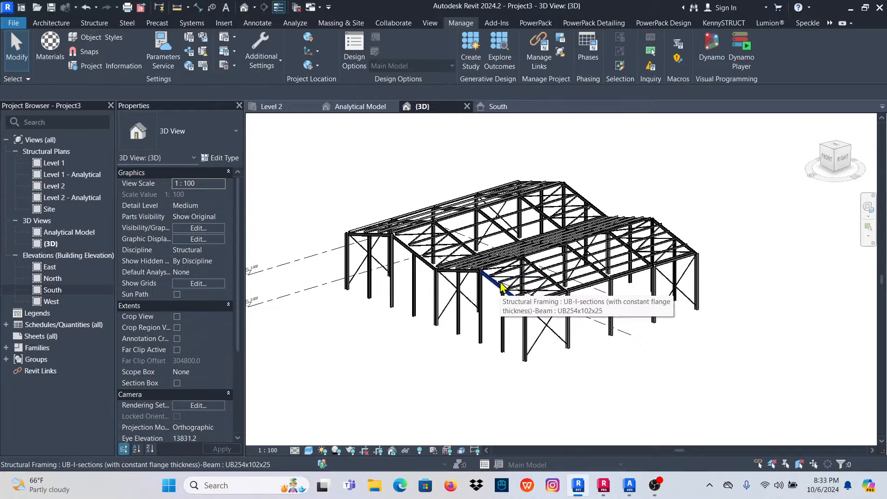
pyautogui.scroll(2, 546, 220)
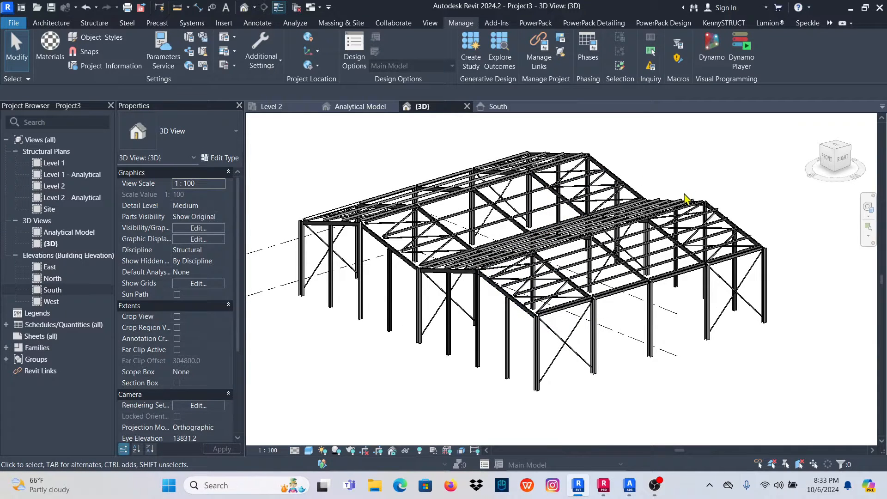
pyautogui.scroll(-2, 435, 280)
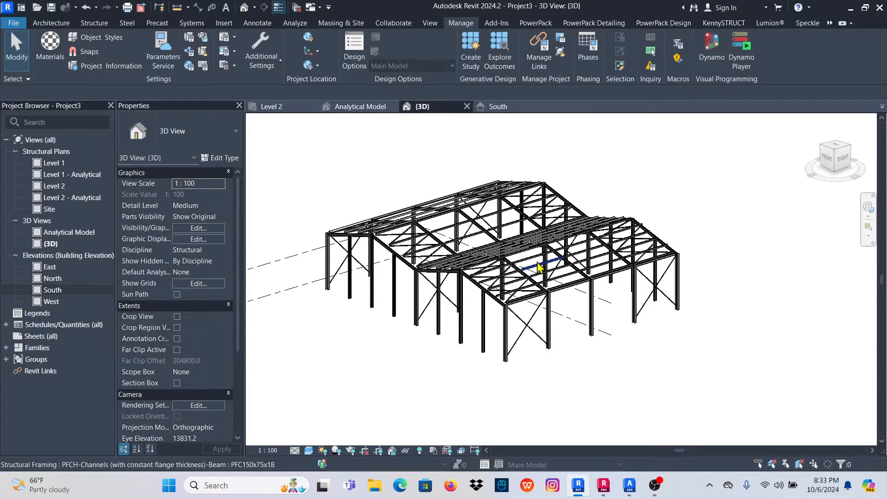
# Examine the front corner column's base, the nearby wall bracing and the beam and purlin ends in the 3D frame.
pyautogui.scroll(2, 538, 267)
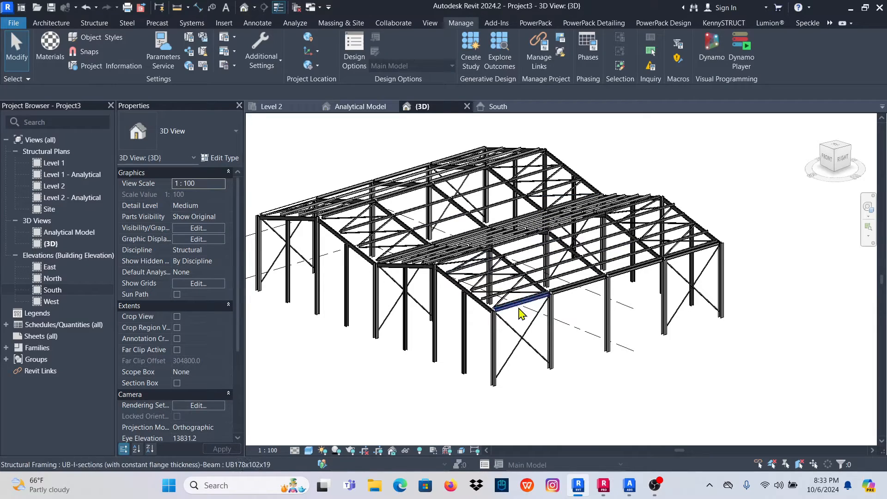
pyautogui.scroll(3, 486, 363)
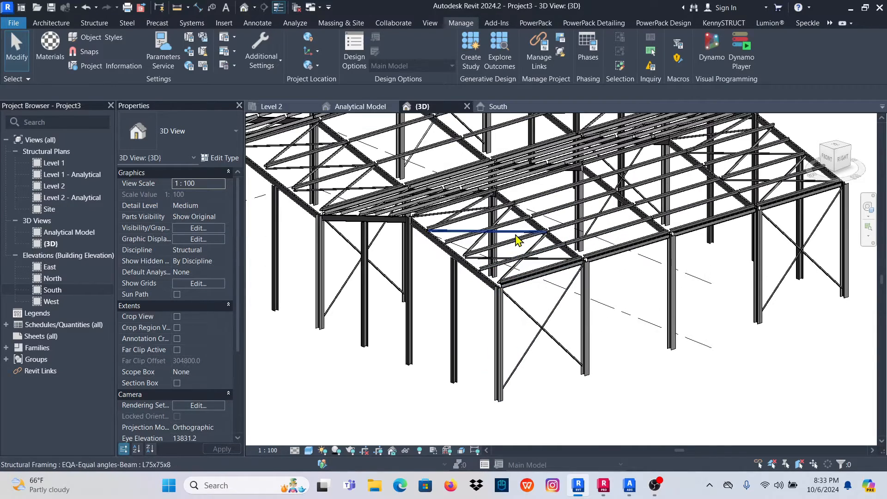
pyautogui.scroll(-5, 513, 259)
pyautogui.scroll(6, 494, 338)
pyautogui.scroll(5, 494, 337)
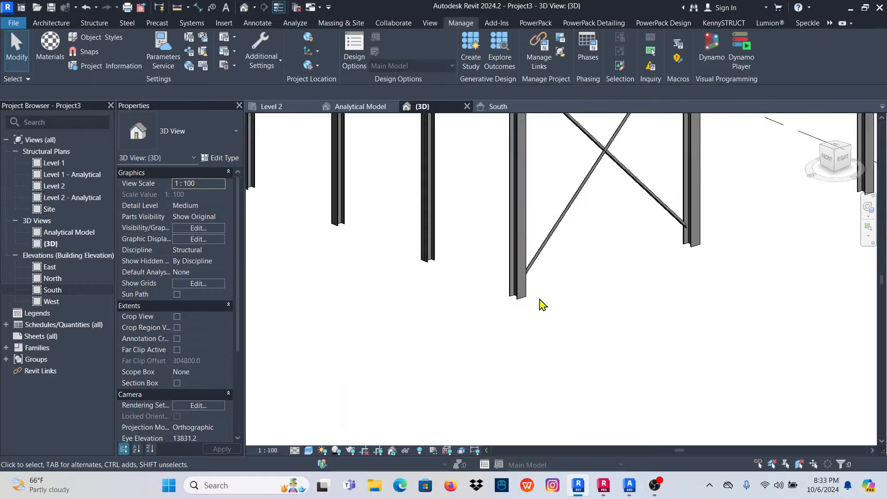
pyautogui.click(520, 290)
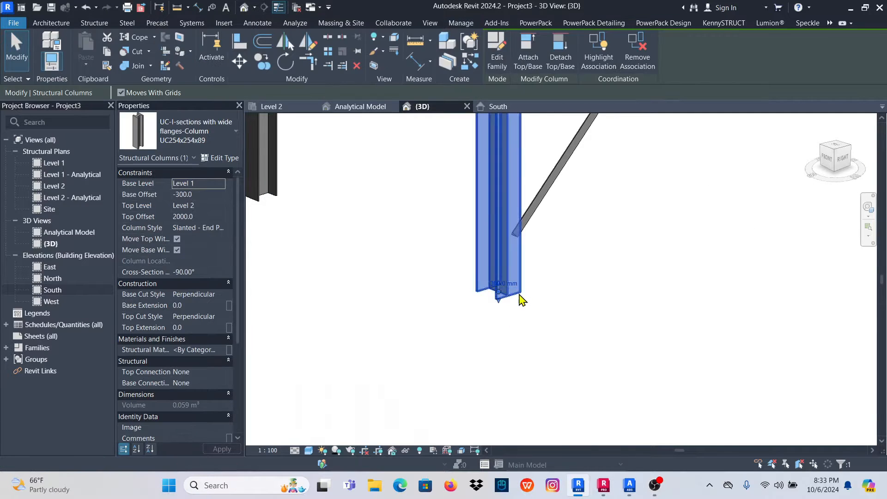
pyautogui.click(487, 337)
pyautogui.scroll(-1, 496, 344)
pyautogui.scroll(-4, 495, 345)
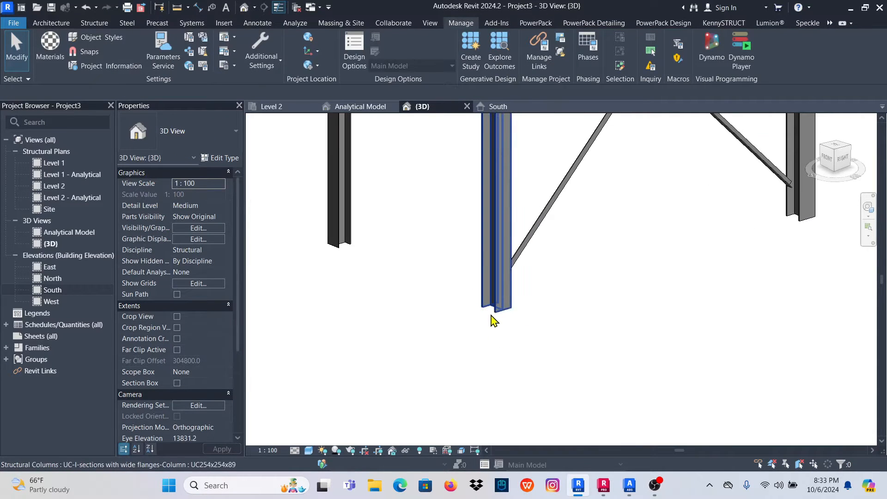
pyautogui.scroll(-3, 476, 351)
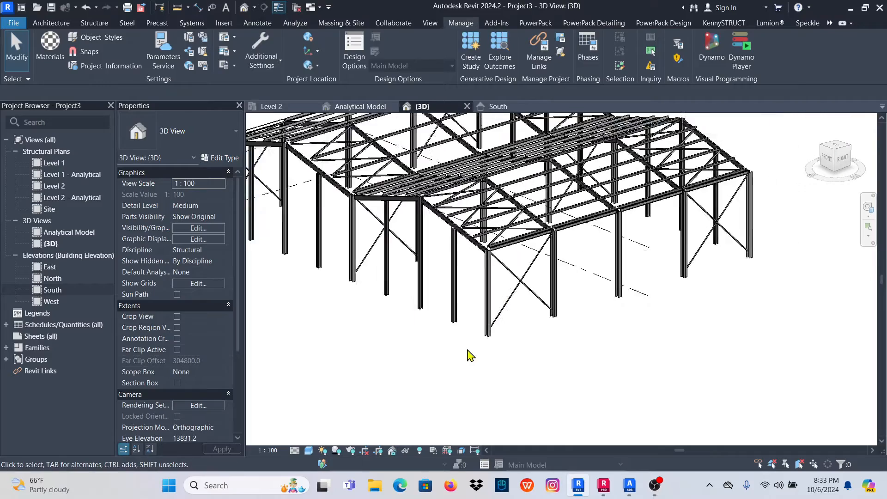
pyautogui.scroll(5, 365, 224)
pyautogui.scroll(-5, 430, 264)
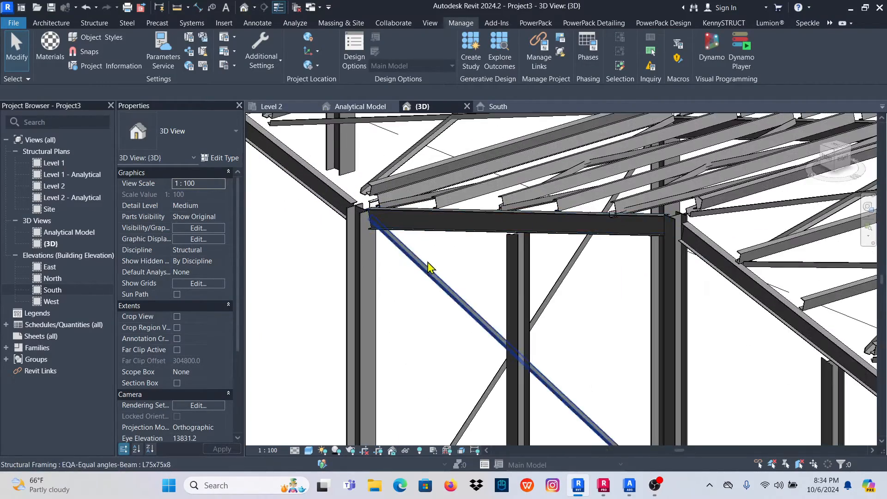
pyautogui.scroll(6, 514, 377)
pyautogui.scroll(4, 515, 380)
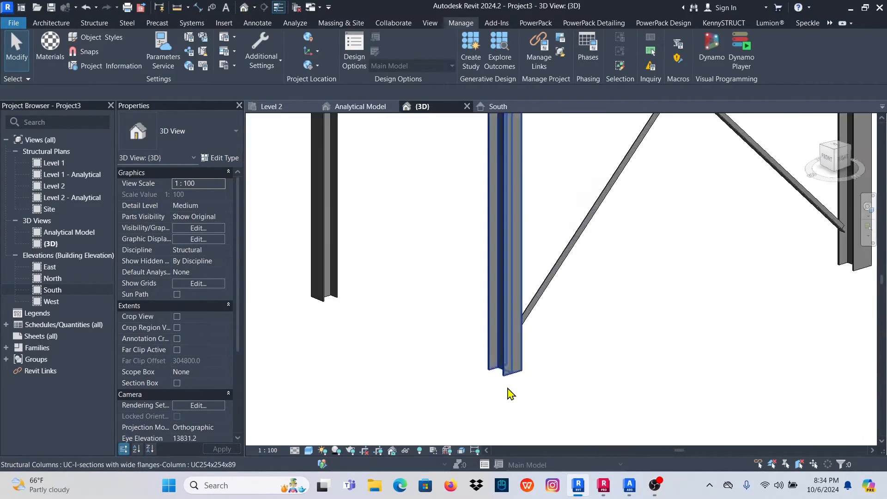
# Load every available steel connection of the All Connections group, from Apex haunch to Vertical purlin plate, into the project.
pyautogui.click(126, 24)
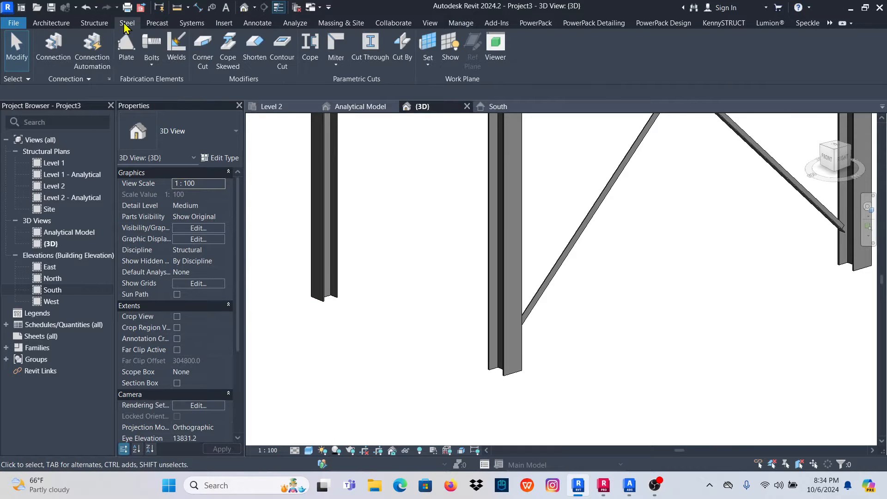
pyautogui.click(109, 79)
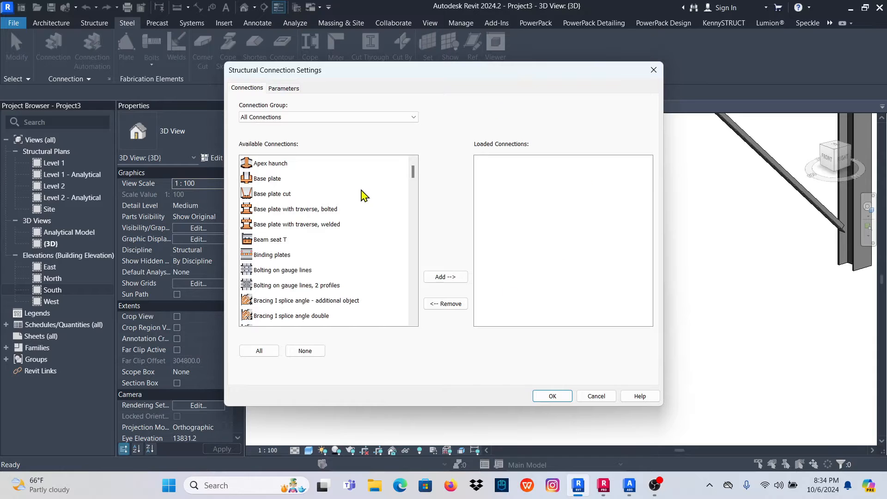
pyautogui.click(276, 164)
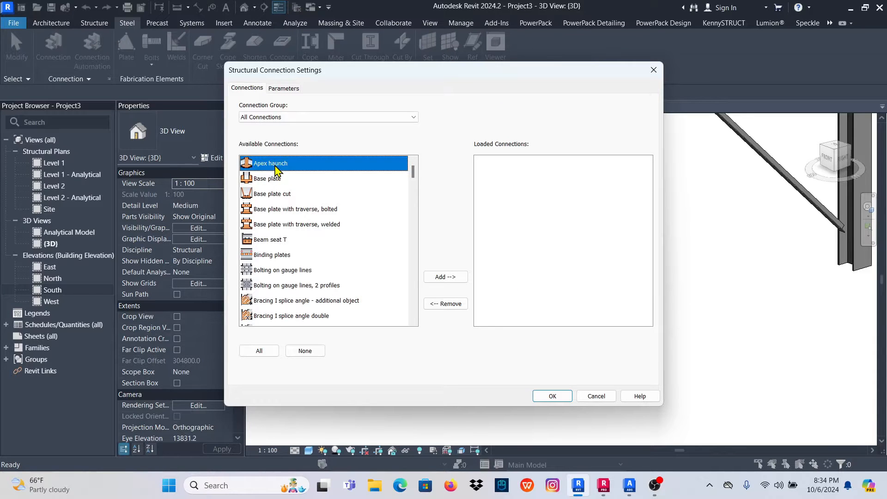
pyautogui.click(413, 119)
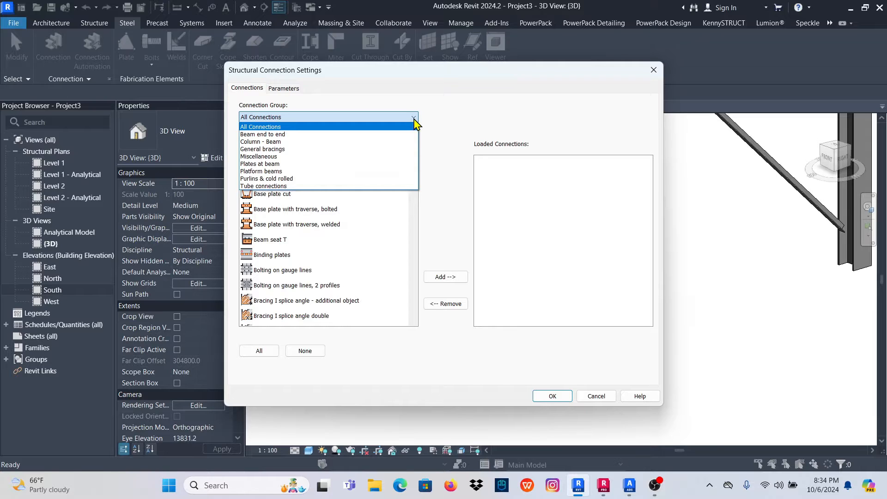
pyautogui.click(283, 128)
pyautogui.click(294, 166)
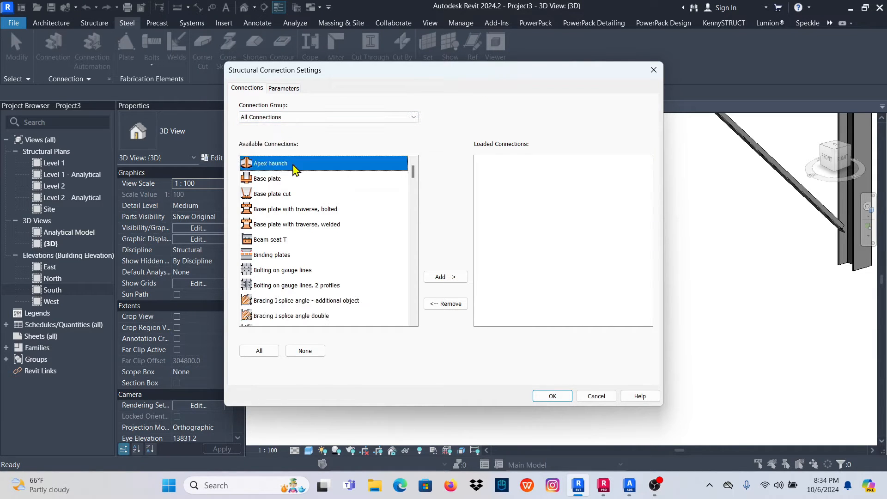
pyautogui.moveTo(413, 173); pyautogui.dragTo(428, 326)
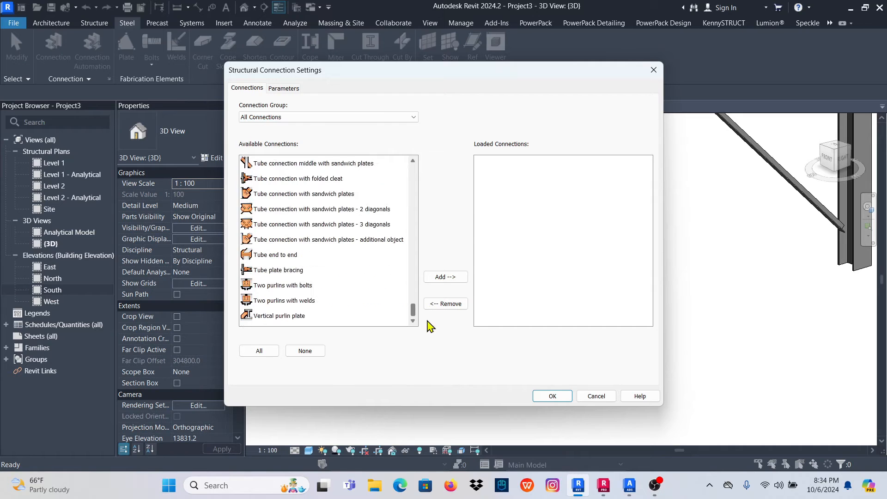
pyautogui.keyDown('shift'); pyautogui.click(291, 316); pyautogui.keyUp('shift')
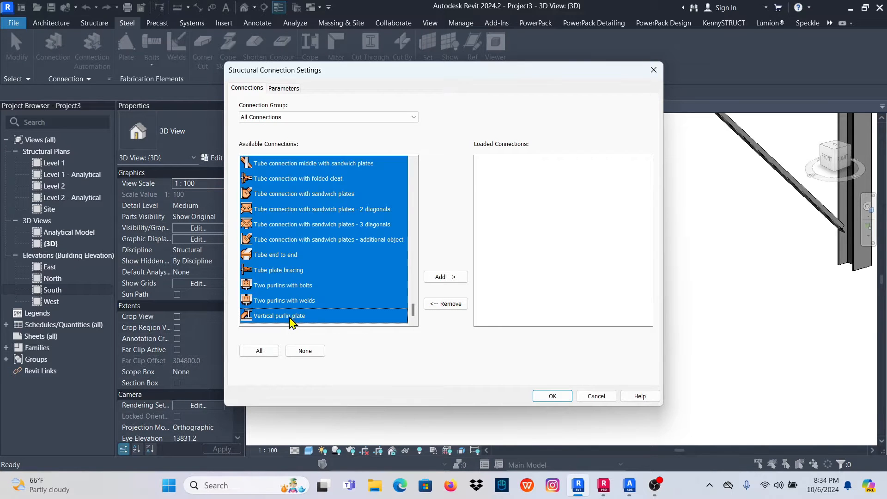
pyautogui.click(454, 278)
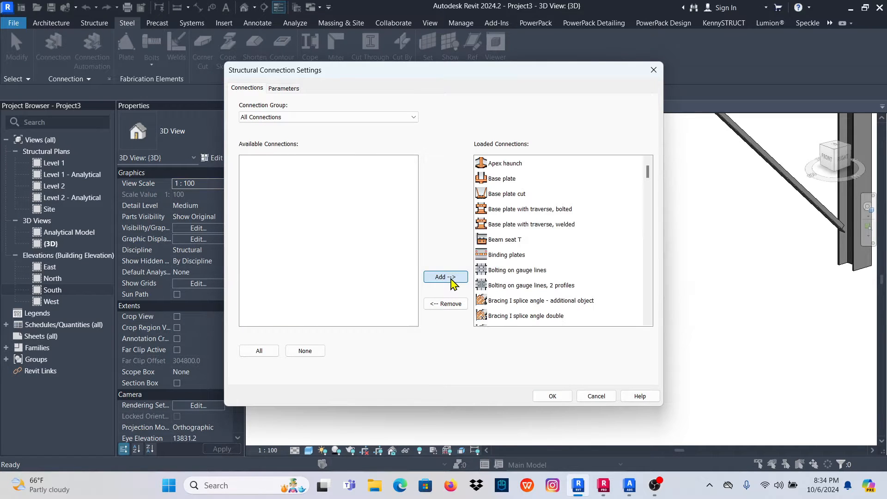
pyautogui.click(552, 397)
# Place a structural connection at the foot of the front corner UC254x254x89 column.
pyautogui.scroll(-3, 482, 270)
pyautogui.scroll(4, 499, 317)
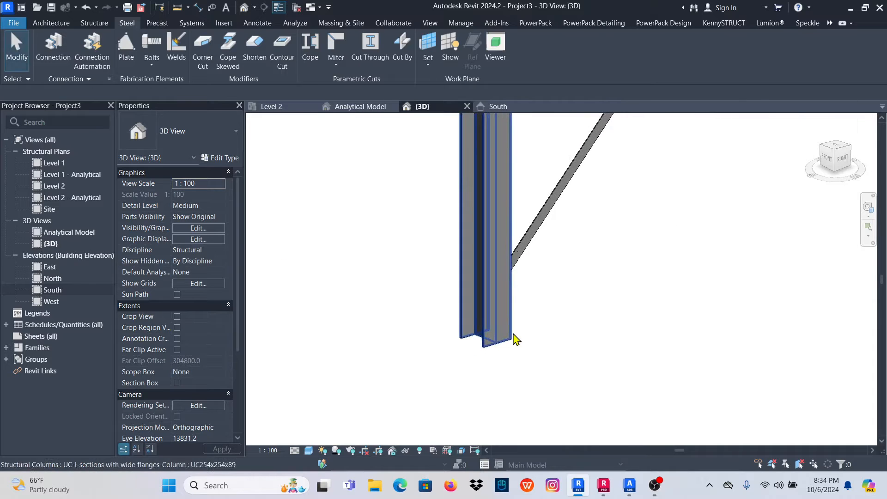
pyautogui.scroll(-2, 505, 298)
pyautogui.scroll(2, 531, 352)
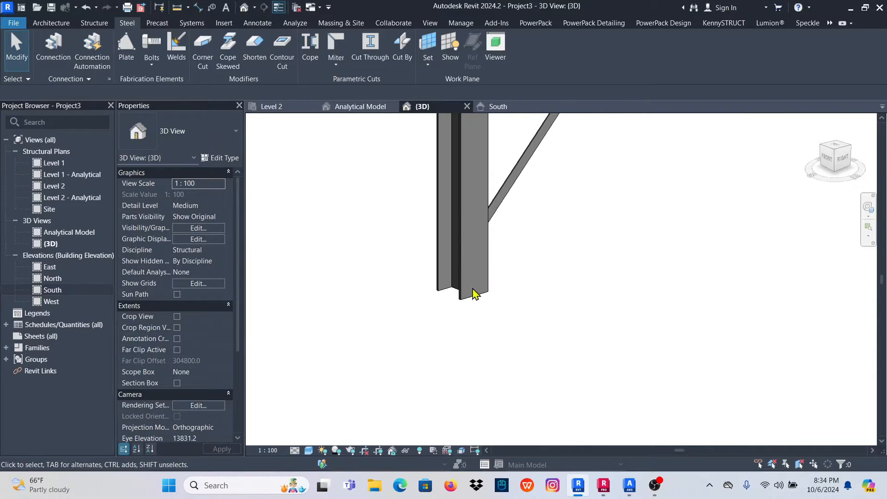
pyautogui.click(486, 279)
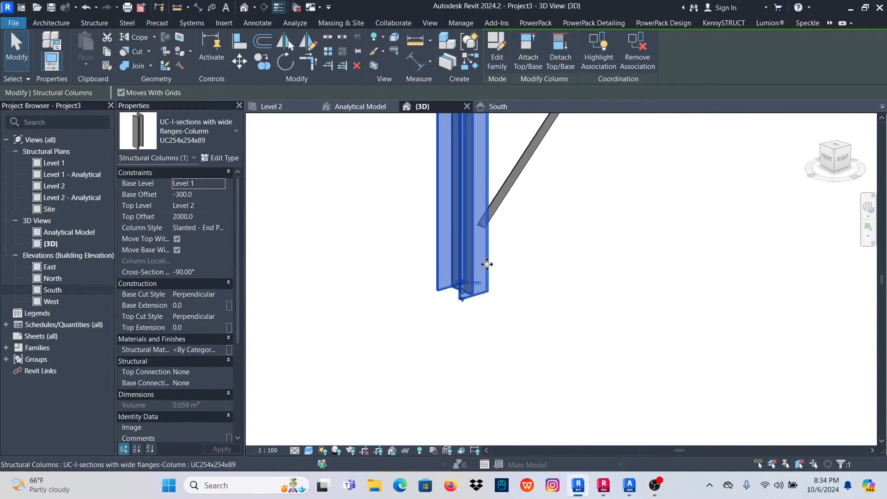
pyautogui.click(127, 23)
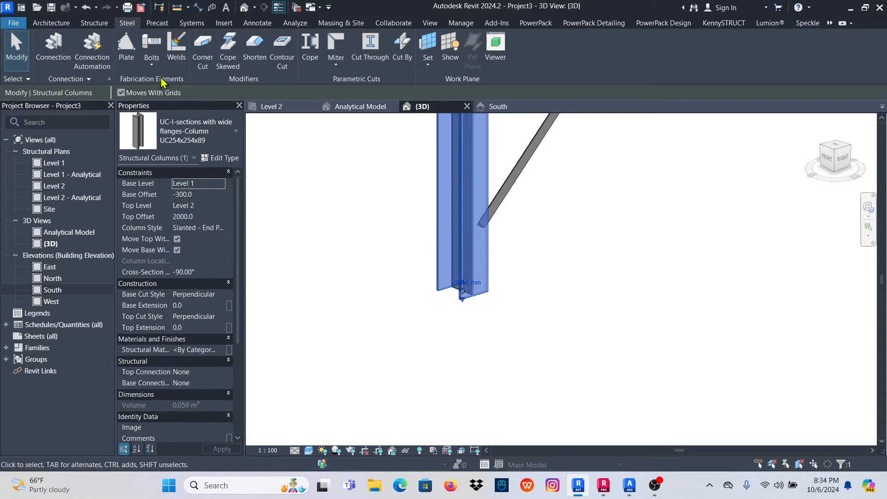
pyautogui.click(53, 49)
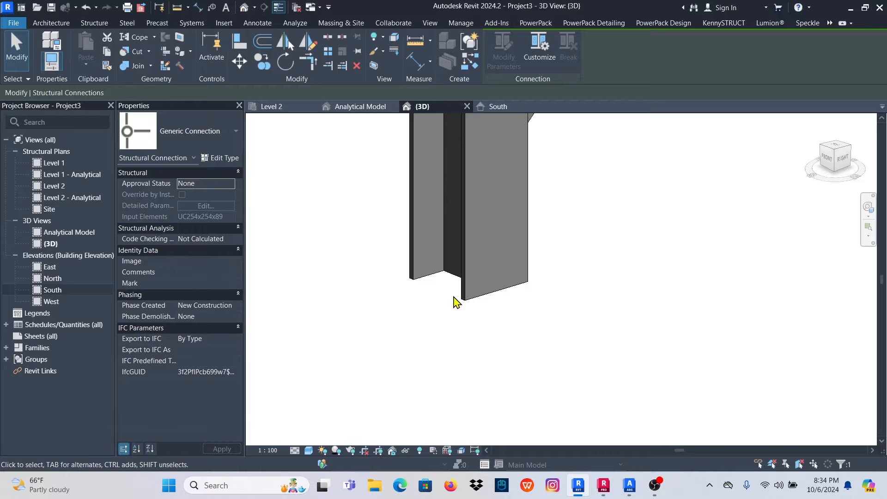
# Change the new connection's type to Base plate and dismiss the warning.
pyautogui.click(223, 138)
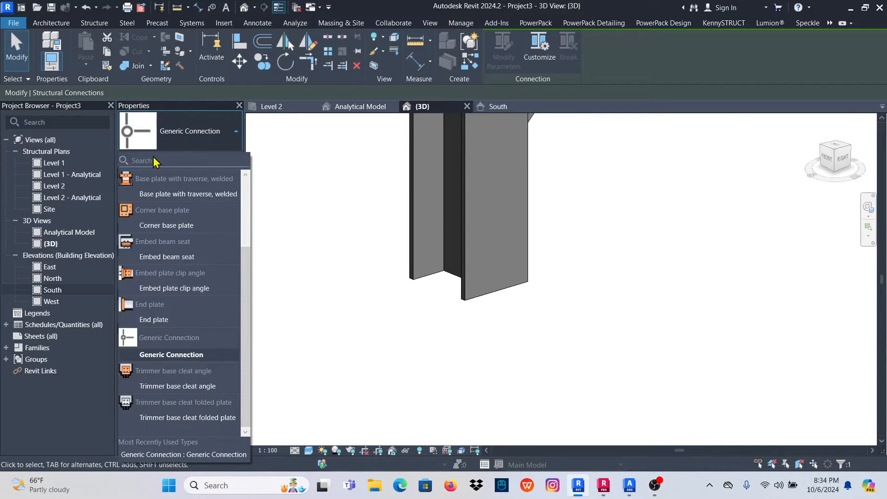
pyautogui.write('BA')
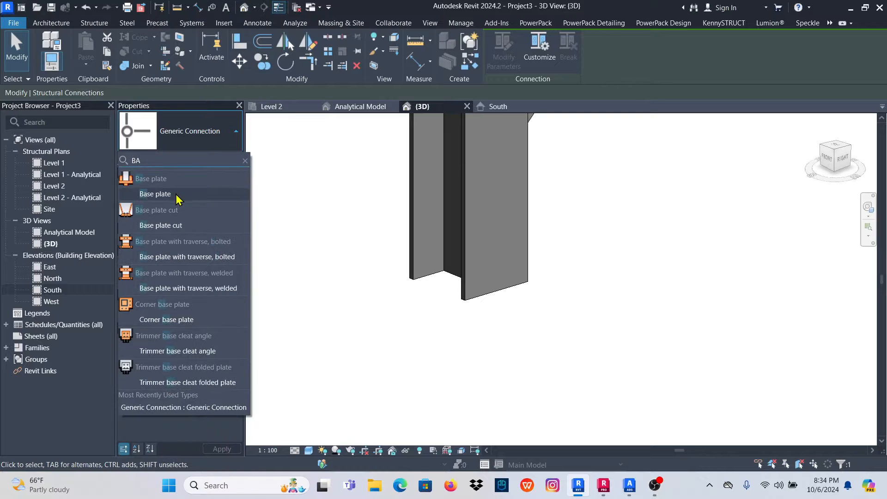
pyautogui.click(156, 194)
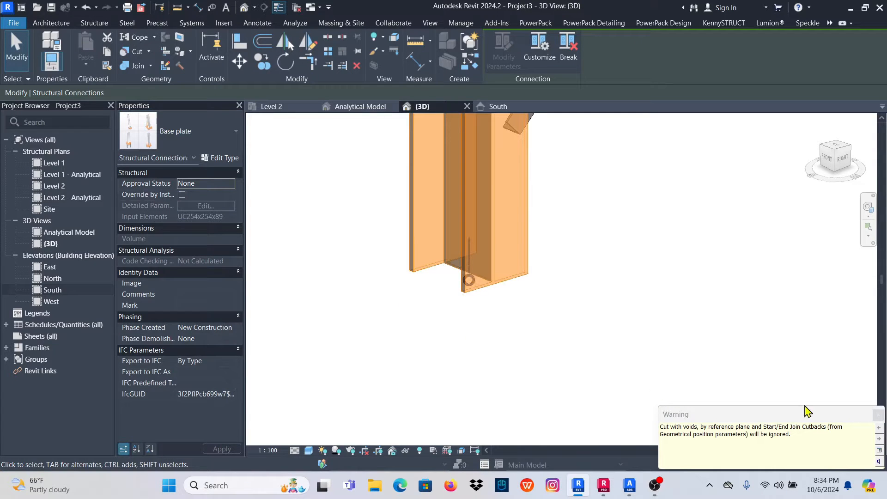
pyautogui.click(877, 415)
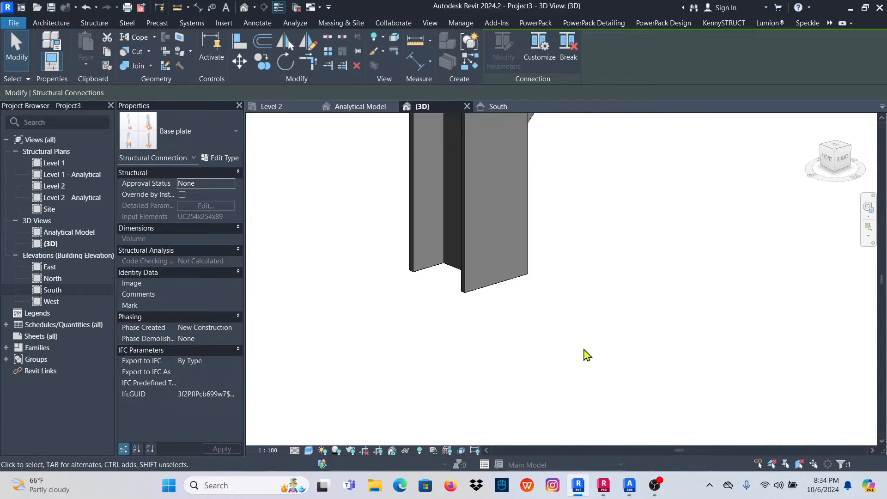
# Set the 3D view's detail level to Fine to display the base plate connection.
pyautogui.click(294, 451)
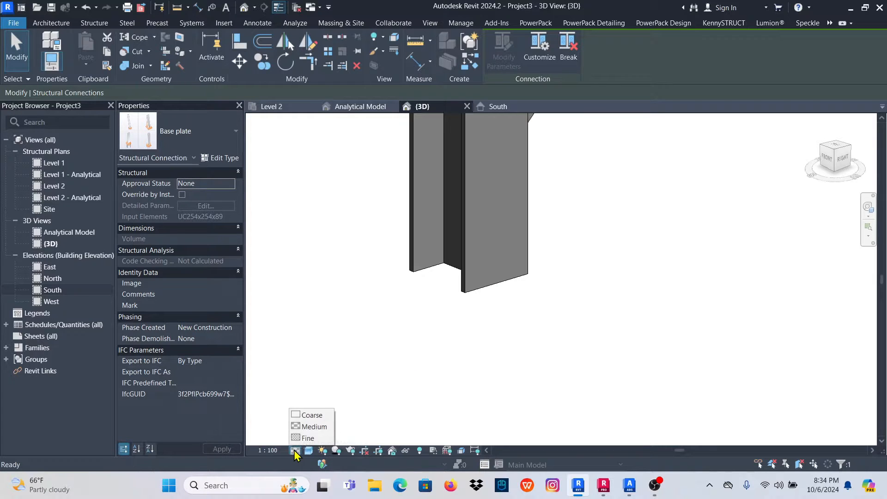
pyautogui.click(305, 440)
pyautogui.scroll(1, 454, 290)
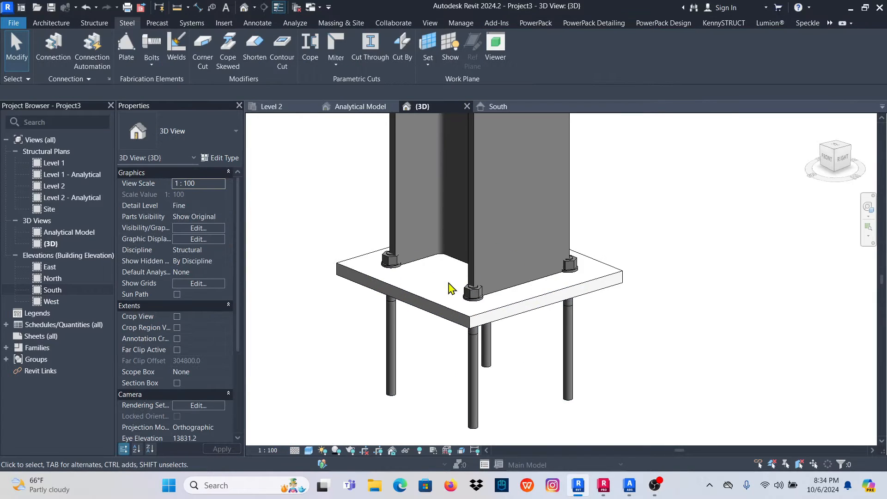
# Examine the base plate and its anchor bolts under the corner column from several distances and angles.
pyautogui.scroll(-5, 456, 356)
pyautogui.scroll(5, 455, 328)
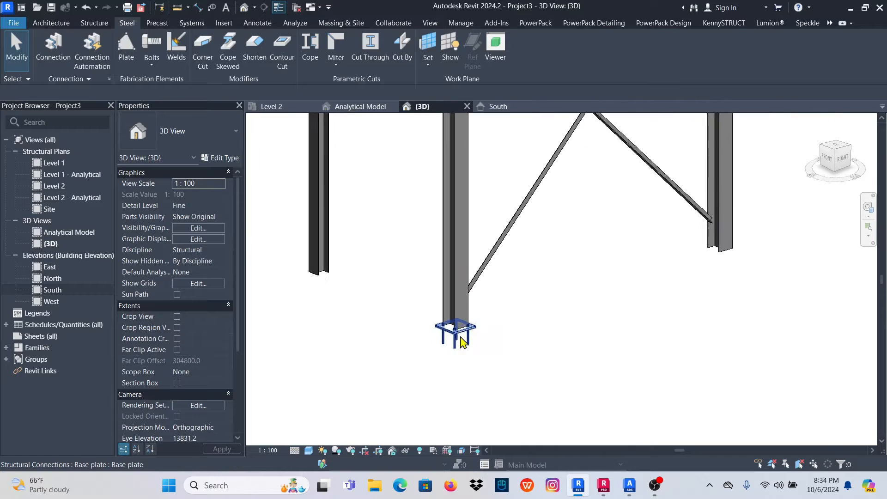
pyautogui.scroll(2, 491, 312)
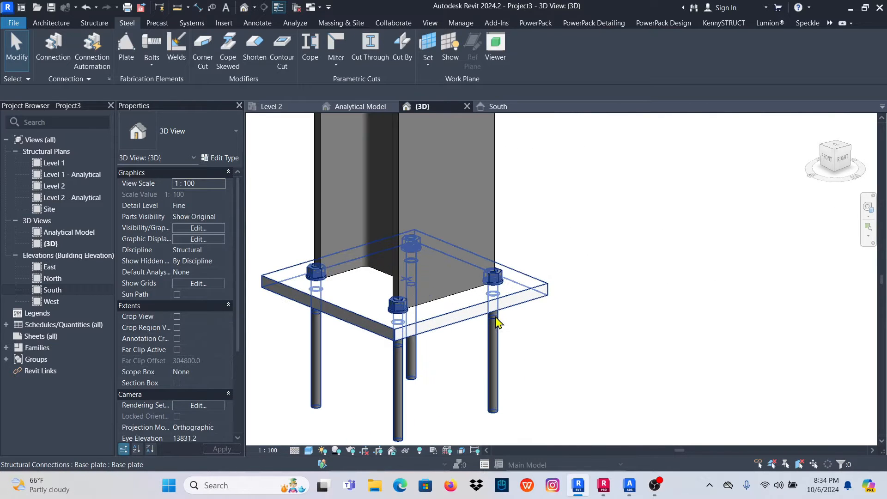
pyautogui.click(510, 303)
pyautogui.keyDown('shift'); pyautogui.moveTo(550, 371); pyautogui.dragTo(601, 423, button='middle'); pyautogui.keyUp('shift')
pyautogui.scroll(-1, 564, 320)
pyautogui.moveTo(565, 320)
pyautogui.keyDown('shift'); pyautogui.mouseDown(button='middle')
pyautogui.moveTo(584, 336)
pyautogui.moveTo(563, 311)
pyautogui.mouseUp(button='middle'); pyautogui.keyUp('shift')
pyautogui.scroll(3, 545, 301)
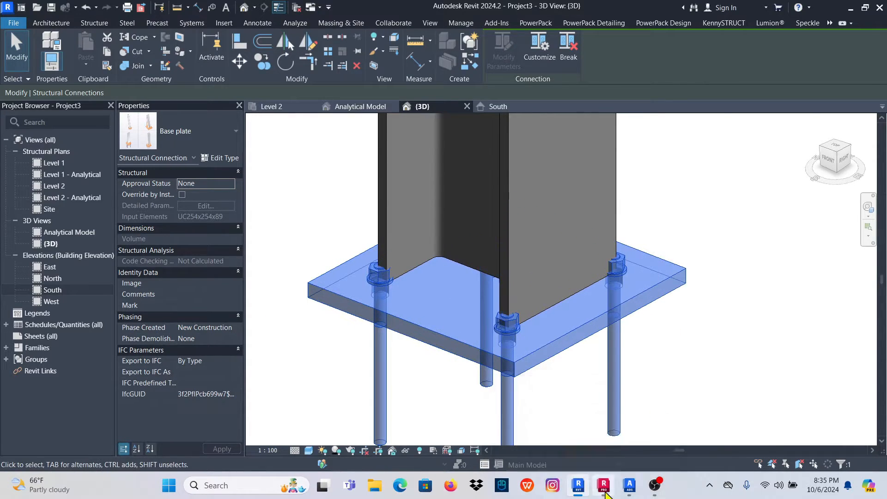
# Switch to Robot Structural Analysis and examine the supports at the column bases of the analysis model.
pyautogui.click(596, 443)
pyautogui.scroll(-5, 449, 227)
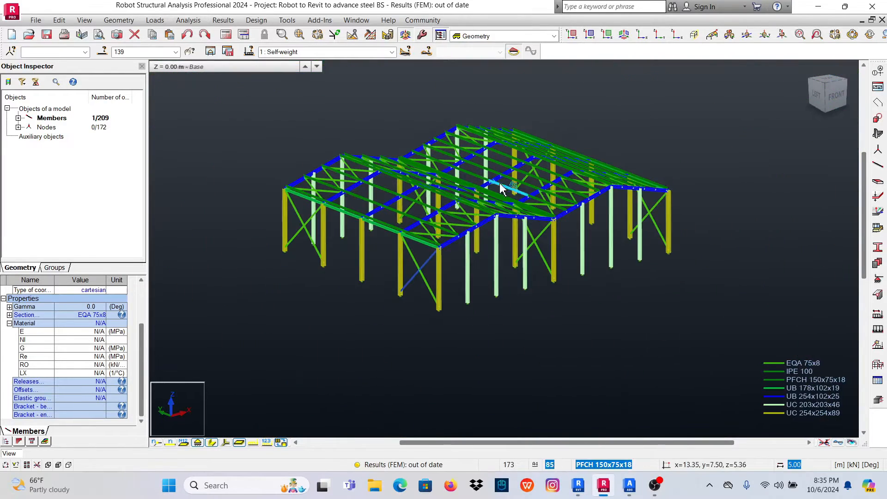
pyautogui.scroll(6, 448, 314)
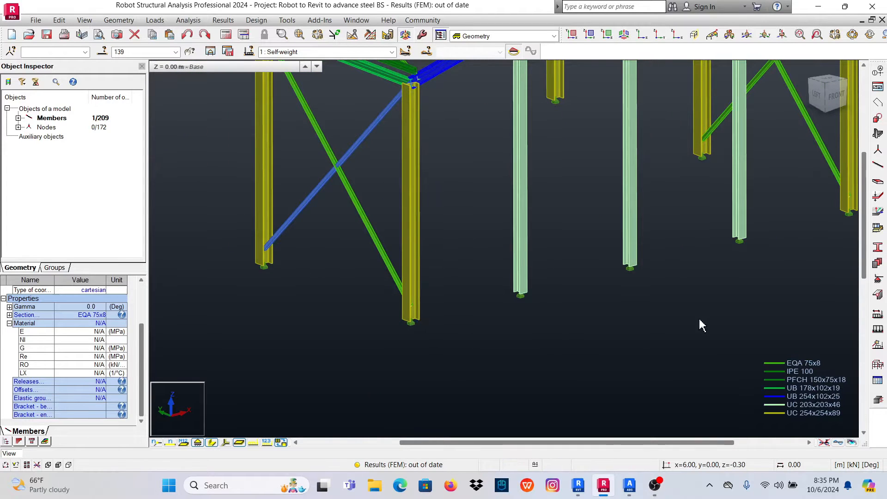
pyautogui.scroll(-2, 538, 333)
pyautogui.moveTo(639, 484)
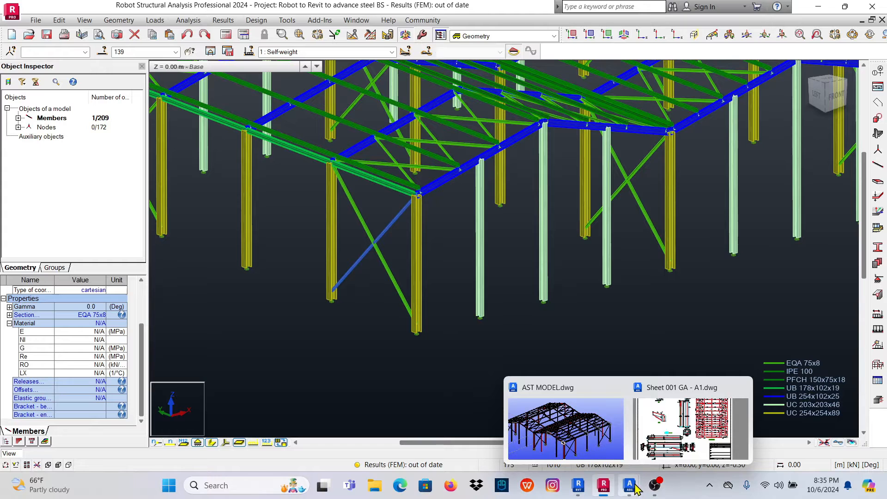
# Switch back to Revit, look around the corner column's base plate and clear the selection.
pyautogui.click(579, 486)
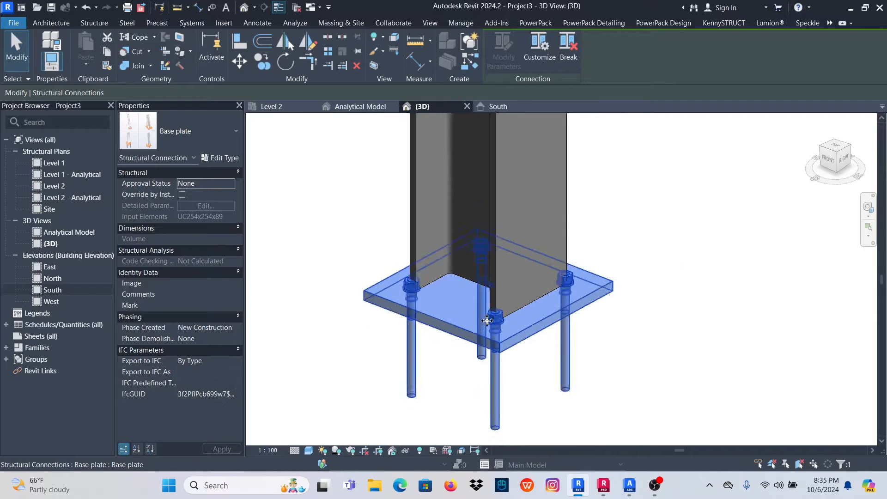
pyautogui.keyDown('shift'); pyautogui.moveTo(457, 305); pyautogui.dragTo(491, 318, button='middle'); pyautogui.keyUp('shift')
pyautogui.click(602, 345)
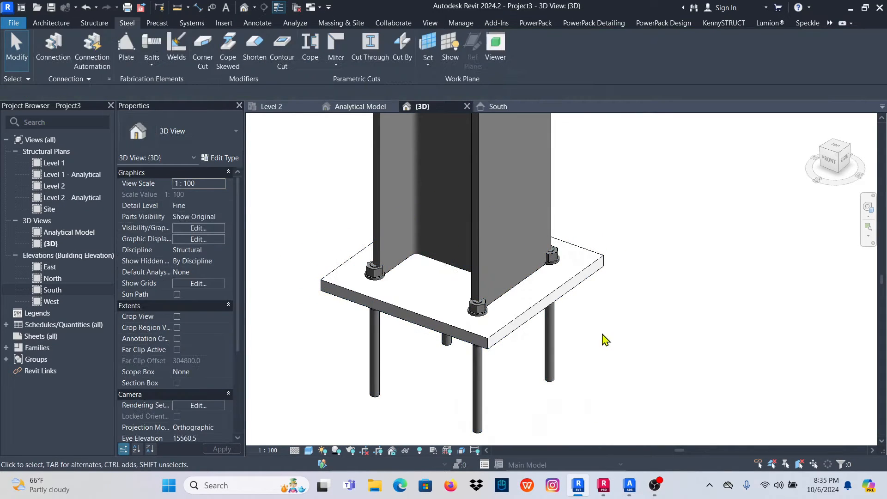
# Duplicate the corner column's base plate connection type as "Base plate 2".
pyautogui.click(568, 286)
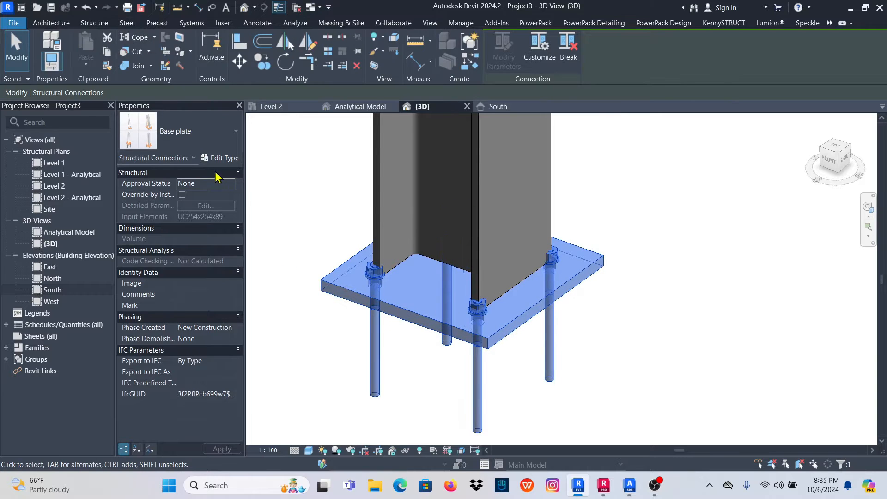
pyautogui.click(221, 158)
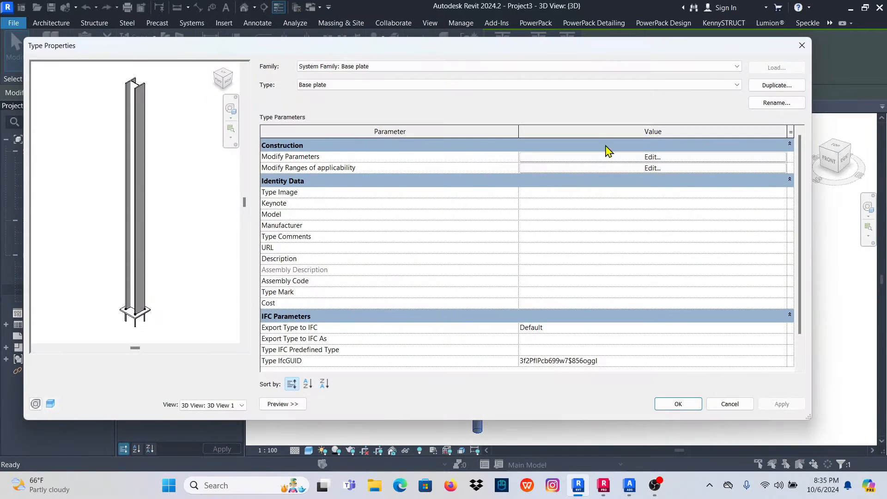
pyautogui.click(771, 86)
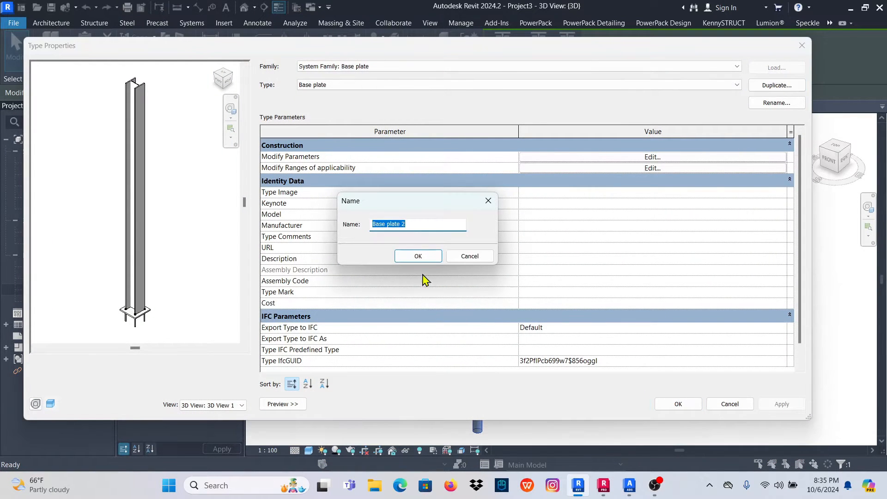
pyautogui.click(418, 257)
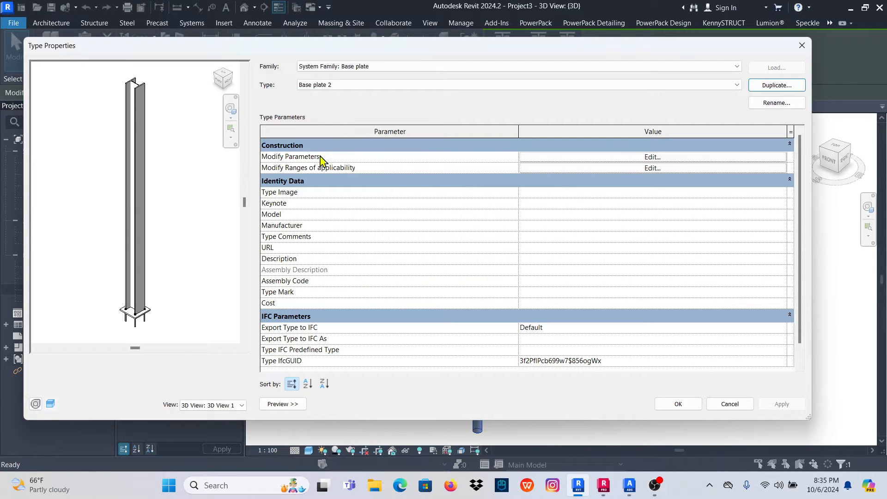
# Open the new type's connection parameters and set the intermediate distance of the anchors parallel to the web to 350.
pyautogui.click(652, 158)
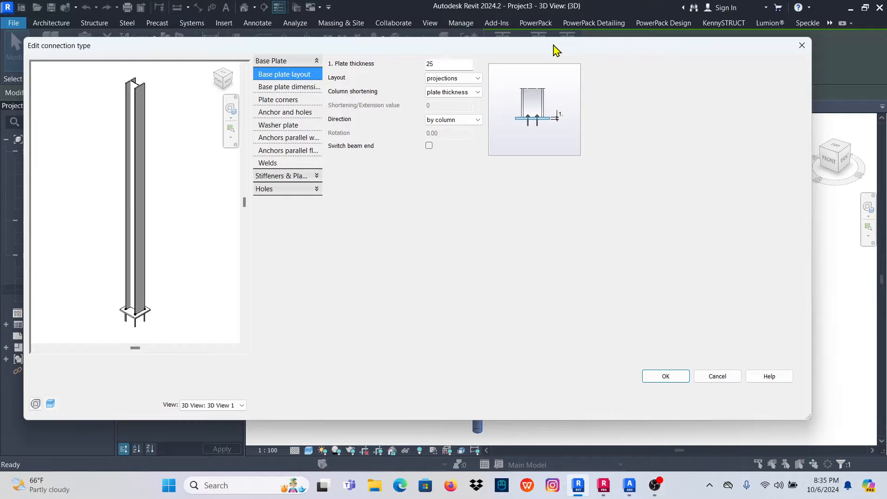
pyautogui.moveTo(515, 49); pyautogui.dragTo(453, 25)
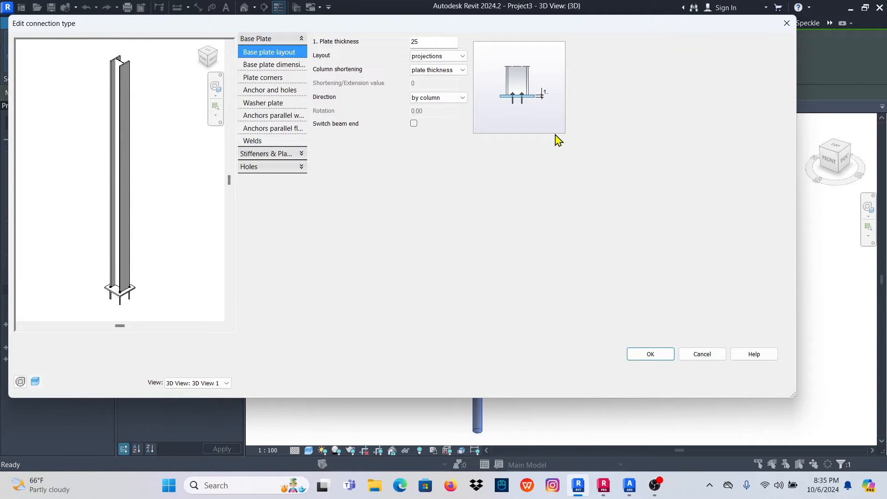
pyautogui.moveTo(531, 55); pyautogui.dragTo(522, 19)
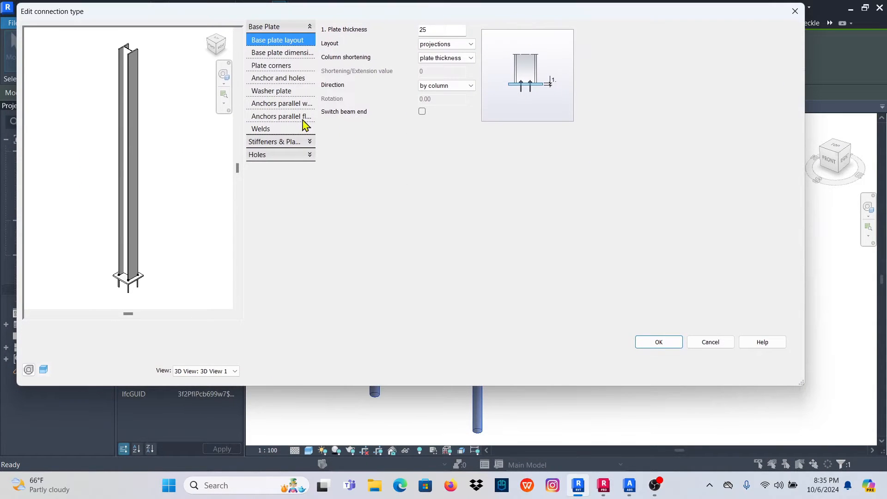
pyautogui.click(291, 103)
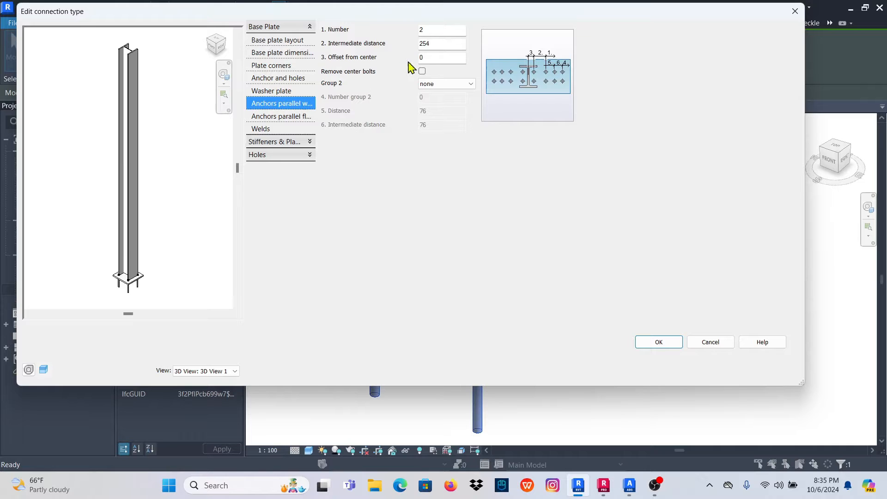
pyautogui.scroll(5, 129, 296)
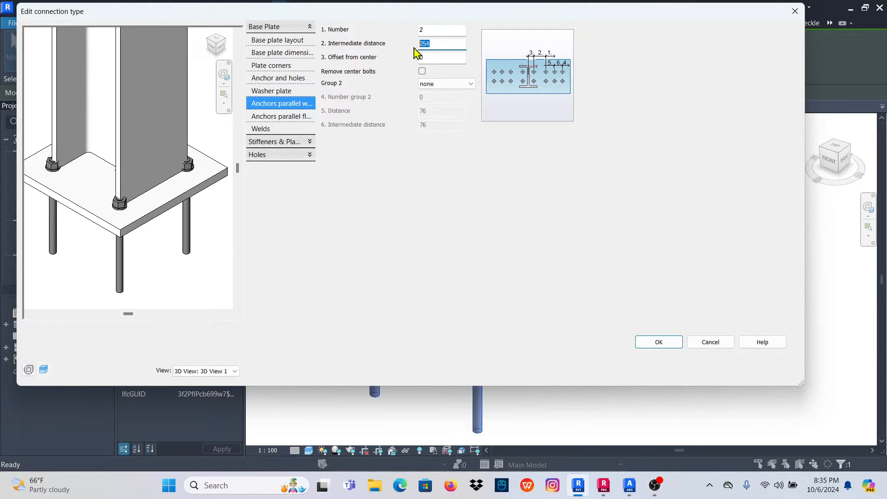
pyautogui.click(429, 30)
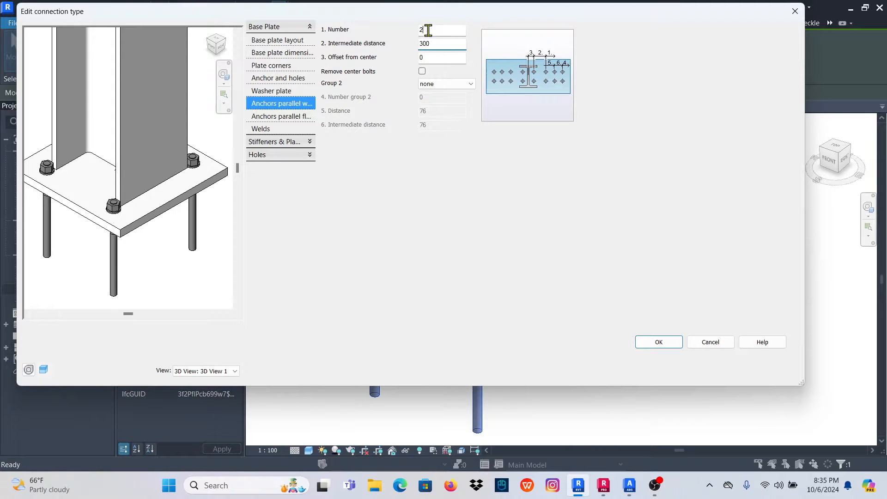
pyautogui.moveTo(444, 43); pyautogui.dragTo(422, 43)
pyautogui.write('350')
pyautogui.click(436, 31)
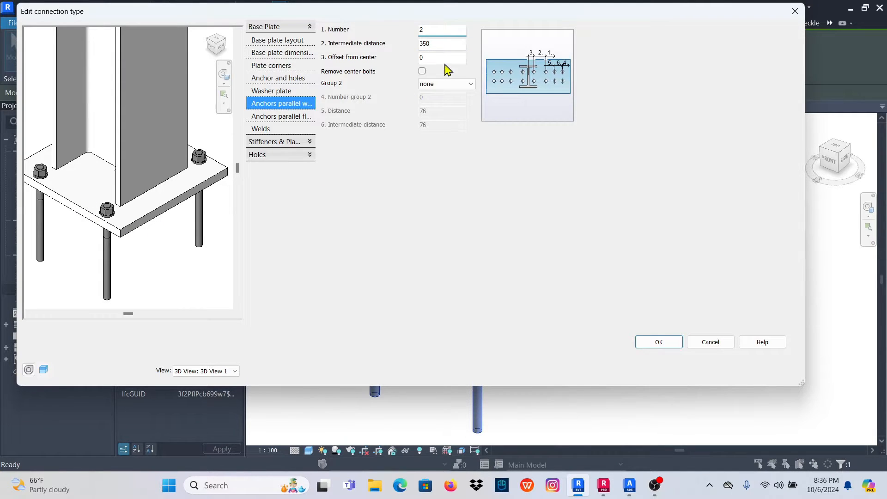
# Set the anchors' intermediate distance to 300 parallel to the flange and 325 parallel to the web, and apply the type changes.
pyautogui.click(293, 121)
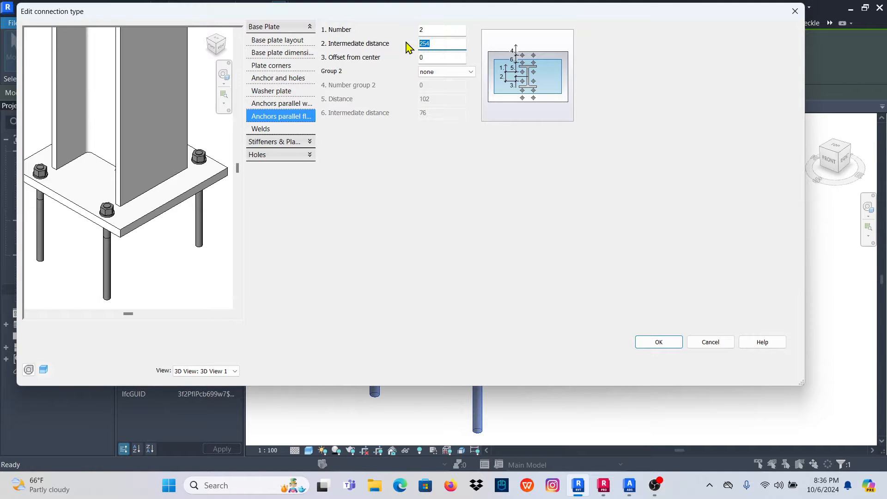
pyautogui.click(434, 30)
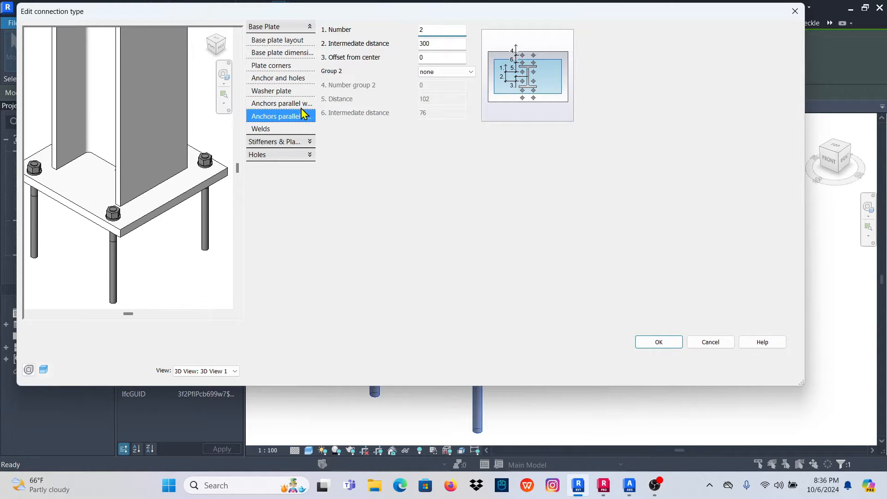
pyautogui.click(296, 104)
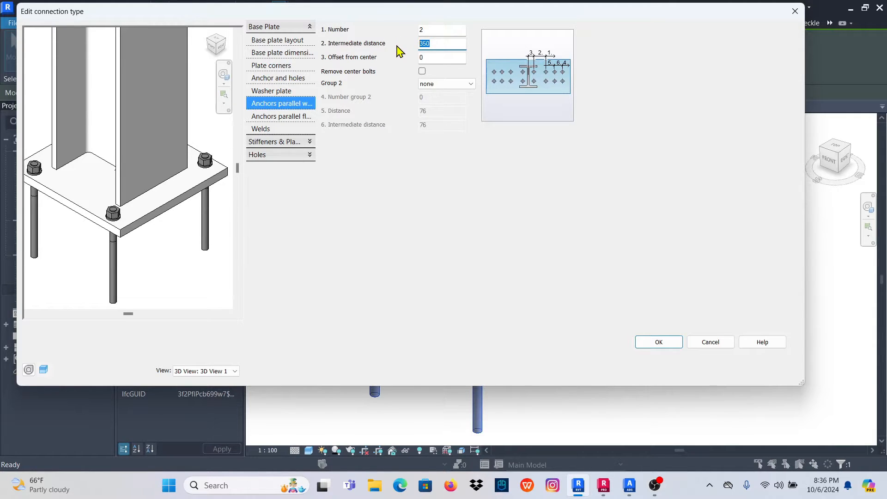
pyautogui.click(431, 29)
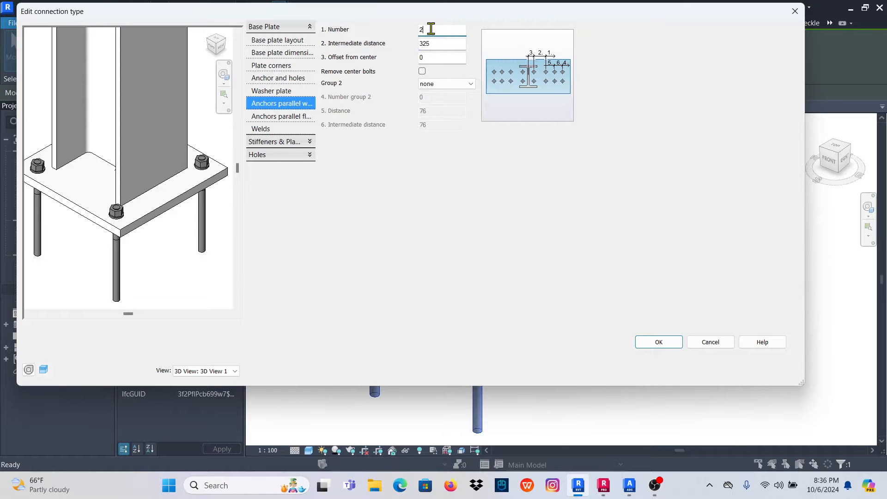
pyautogui.keyDown('shift'); pyautogui.moveTo(139, 222); pyautogui.dragTo(224, 224, button='middle'); pyautogui.keyUp('shift')
pyautogui.scroll(-2, 213, 178)
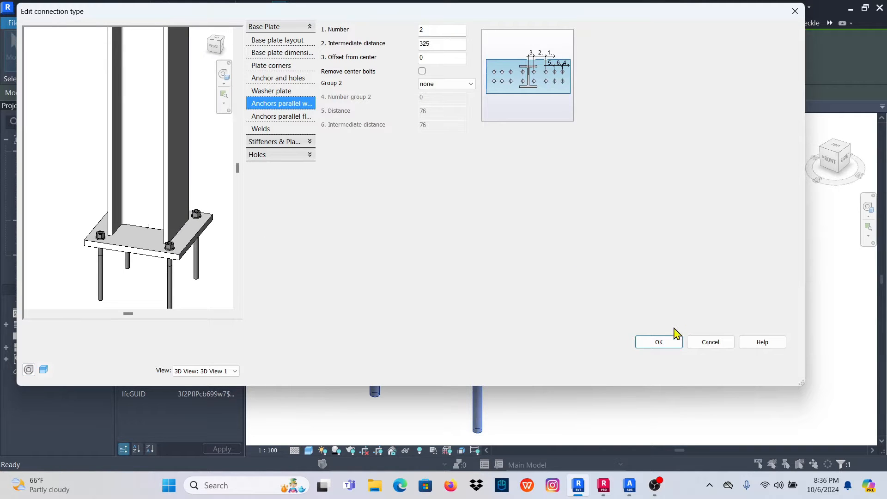
pyautogui.click(645, 342)
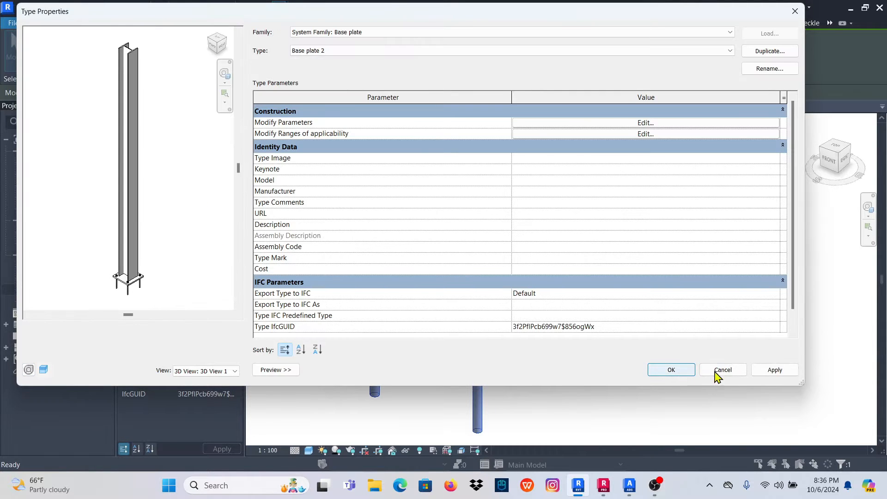
pyautogui.click(781, 370)
pyautogui.click(670, 369)
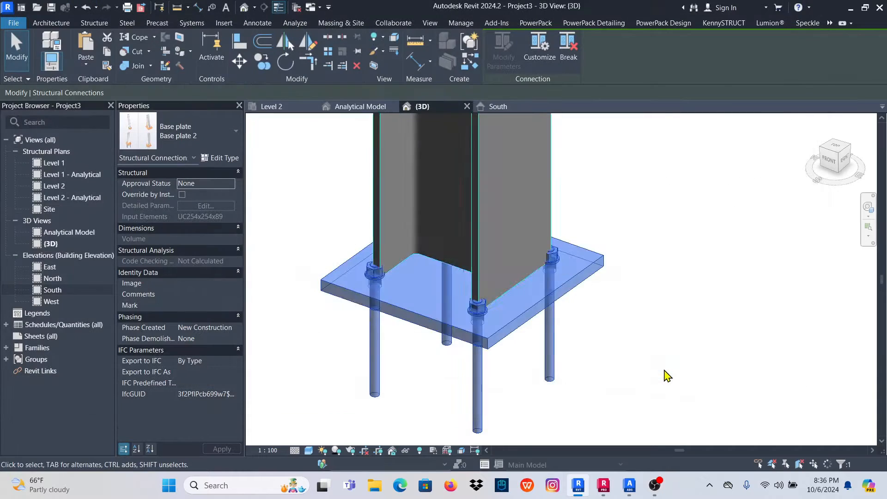
pyautogui.click(577, 379)
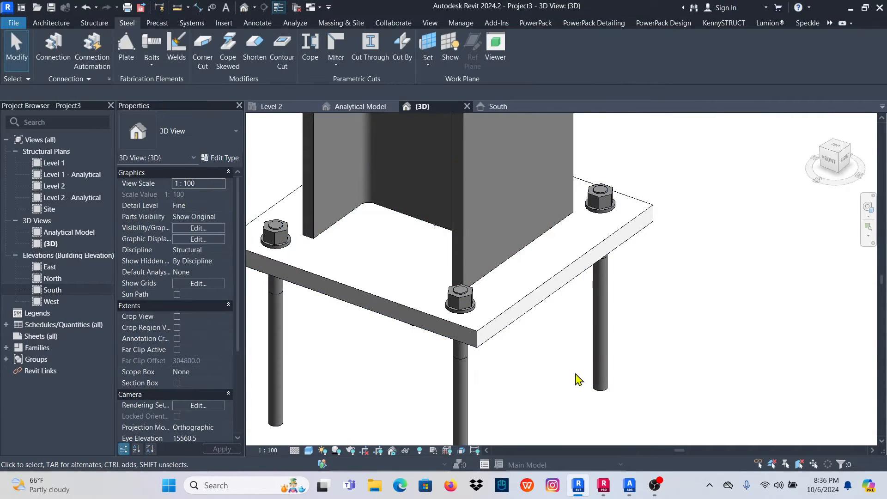
# Propagate the corner column's Base plate 2 connection to the other matching columns of the frame, and clear the selection.
pyautogui.keyDown('shift'); pyautogui.moveTo(577, 378); pyautogui.dragTo(441, 336, button='middle'); pyautogui.keyUp('shift')
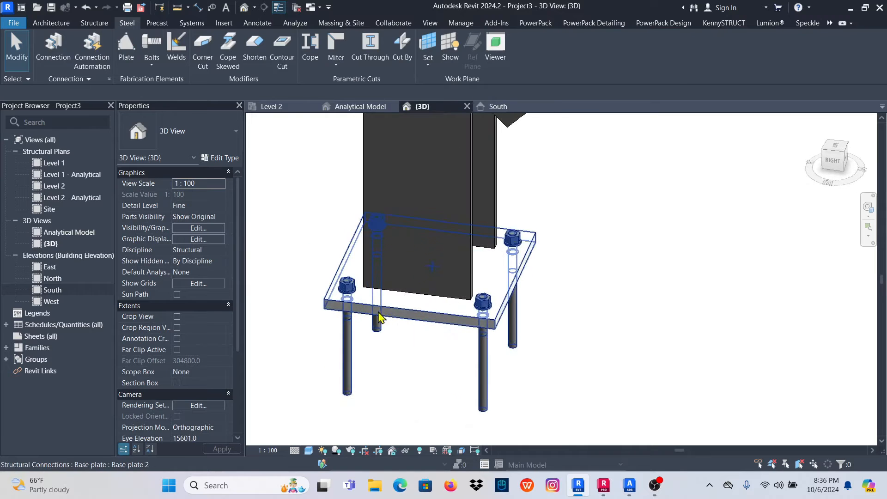
pyautogui.scroll(-6, 447, 334)
pyautogui.scroll(-3, 447, 334)
pyautogui.scroll(8, 439, 339)
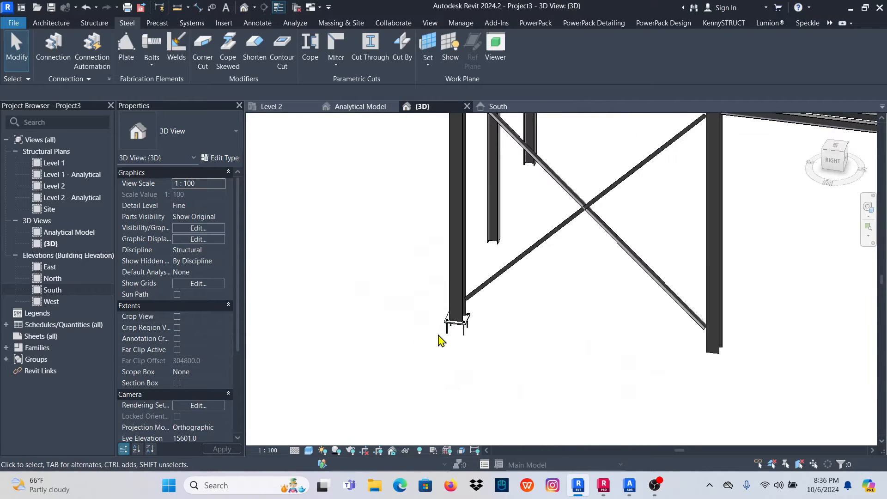
pyautogui.click(505, 288)
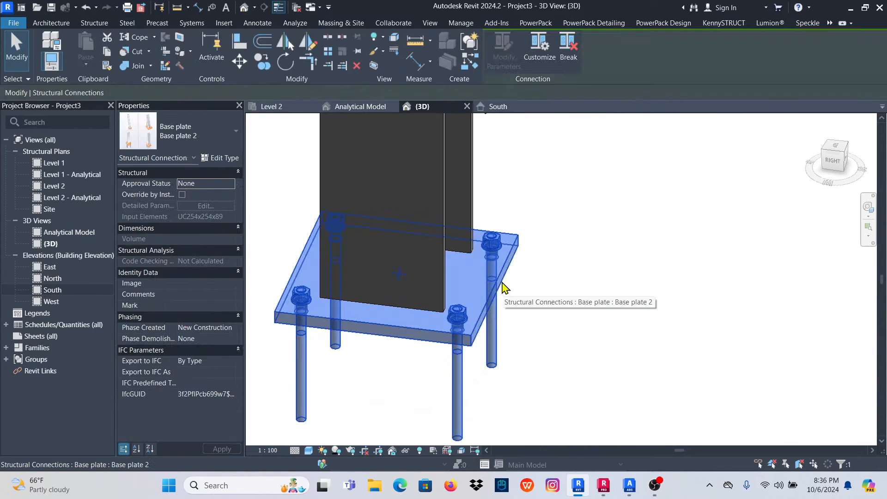
pyautogui.rightClick(504, 288)
pyautogui.click(571, 195)
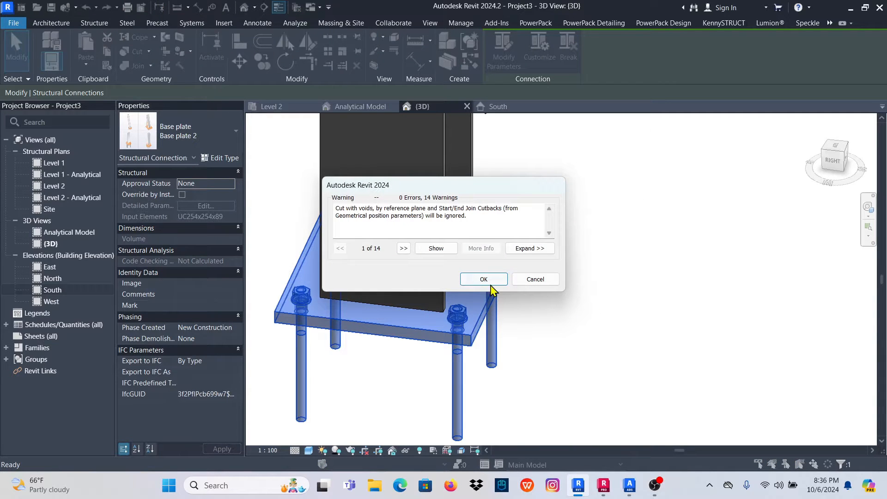
pyautogui.click(481, 279)
pyautogui.scroll(-5, 418, 357)
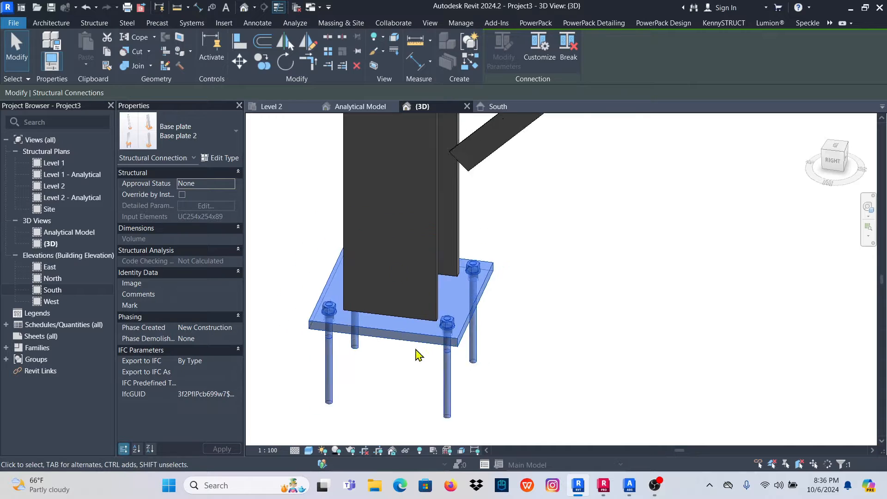
pyautogui.scroll(-5, 409, 342)
pyautogui.click(592, 396)
# Check the base plates under the neighbouring columns up close and across the whole frame.
pyautogui.scroll(5, 570, 363)
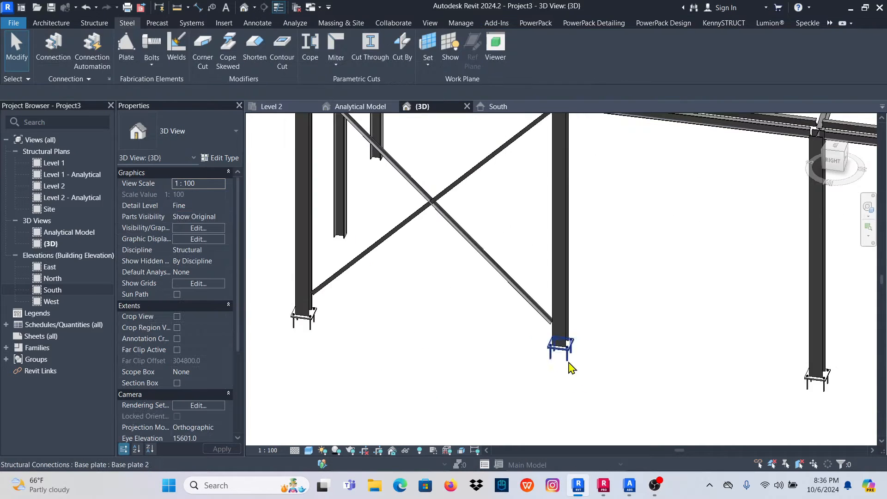
pyautogui.scroll(2, 562, 314)
pyautogui.scroll(-7, 516, 323)
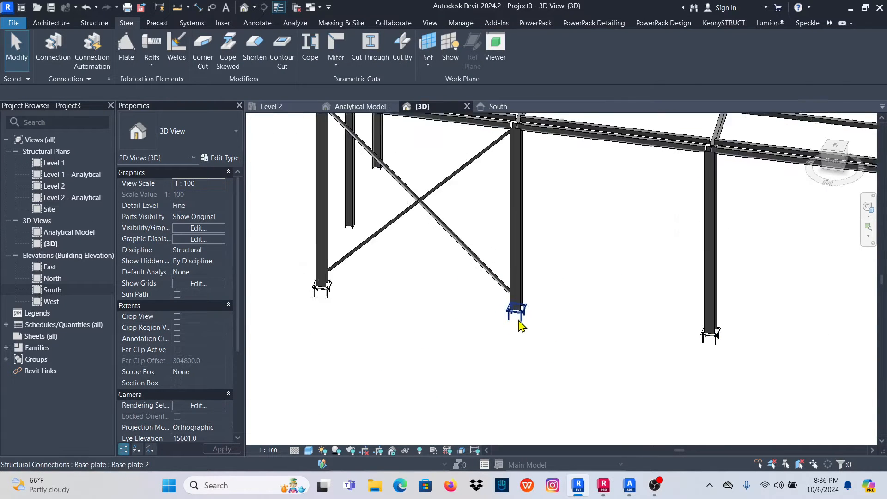
pyautogui.keyDown('shift'); pyautogui.moveTo(517, 334); pyautogui.dragTo(548, 337, button='middle'); pyautogui.keyUp('shift')
pyautogui.scroll(-3, 596, 293)
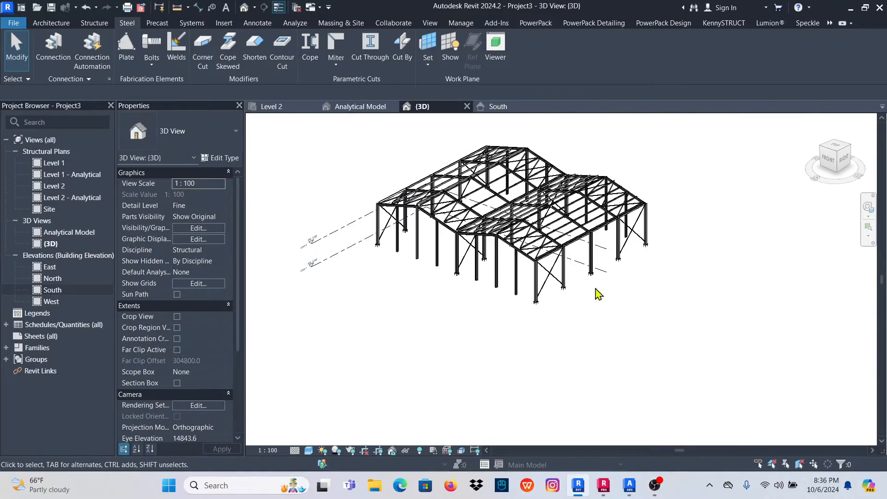
# Examine the roof framing's rafter, purlin and bracing joints and the gable columns from several distances and angles.
pyautogui.scroll(3, 439, 199)
pyautogui.scroll(2, 453, 197)
pyautogui.scroll(6, 380, 206)
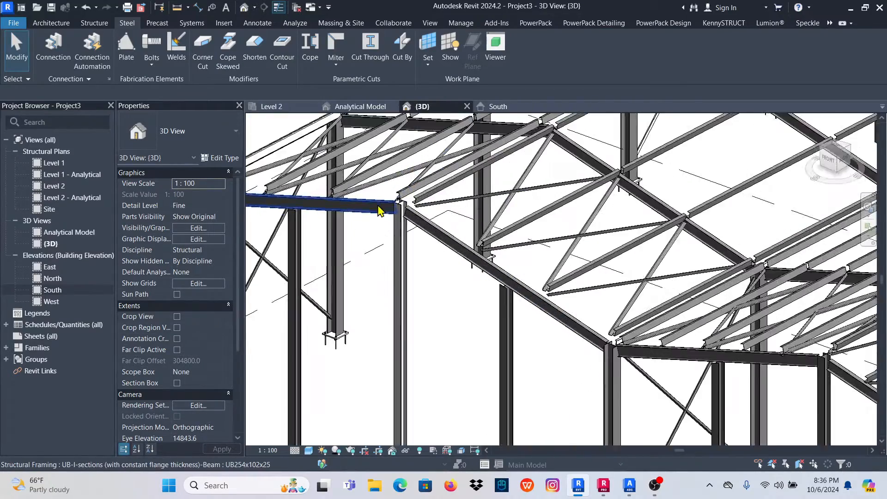
pyautogui.scroll(-5, 468, 251)
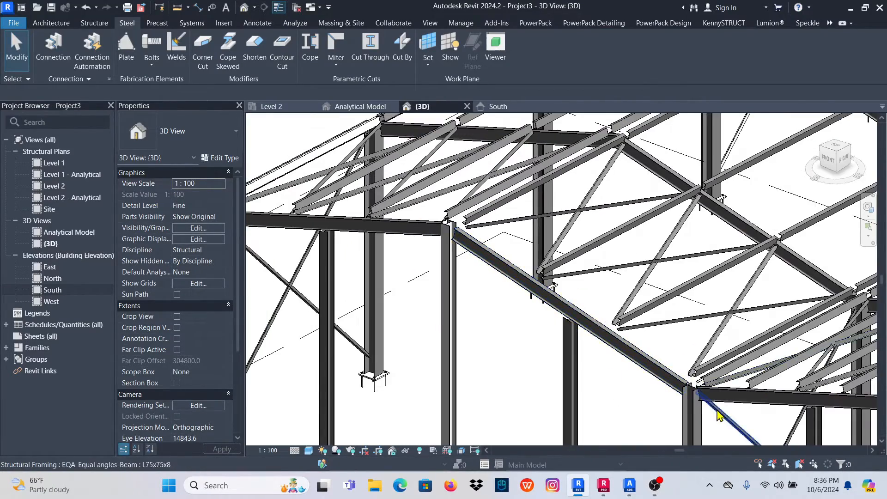
pyautogui.scroll(5, 709, 411)
pyautogui.scroll(-5, 535, 370)
pyautogui.scroll(4, 617, 268)
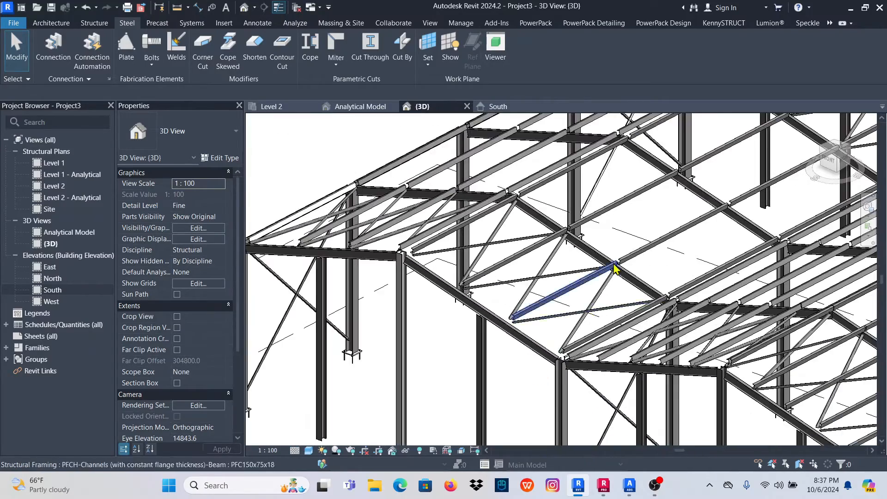
pyautogui.scroll(3, 622, 267)
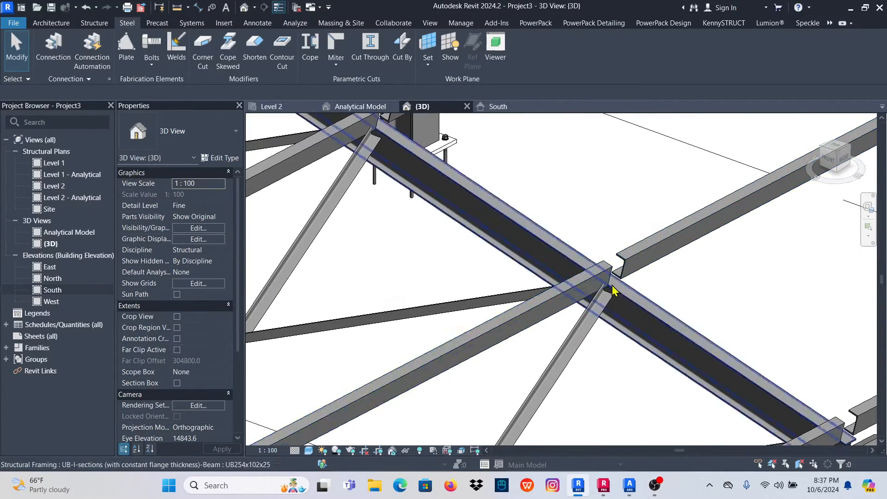
pyautogui.scroll(-10, 558, 297)
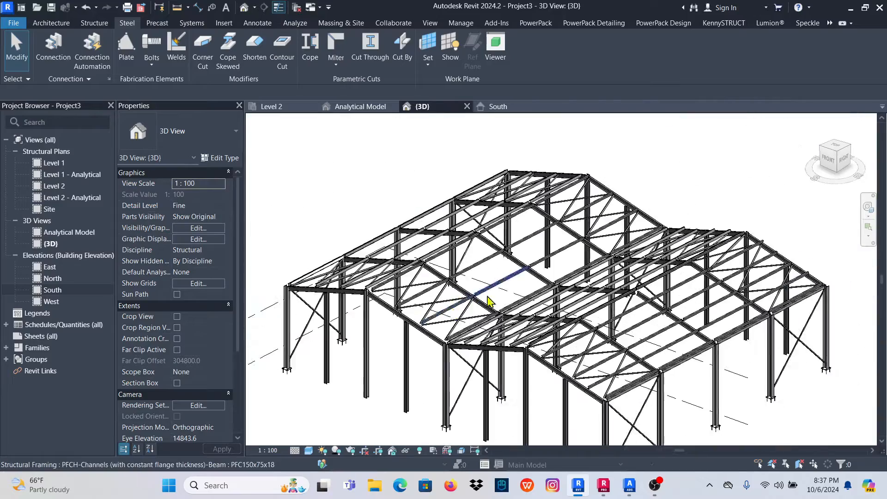
pyautogui.scroll(5, 540, 317)
pyautogui.scroll(-6, 559, 328)
pyautogui.keyDown('shift'); pyautogui.moveTo(615, 368); pyautogui.dragTo(596, 349, button='middle'); pyautogui.keyUp('shift')
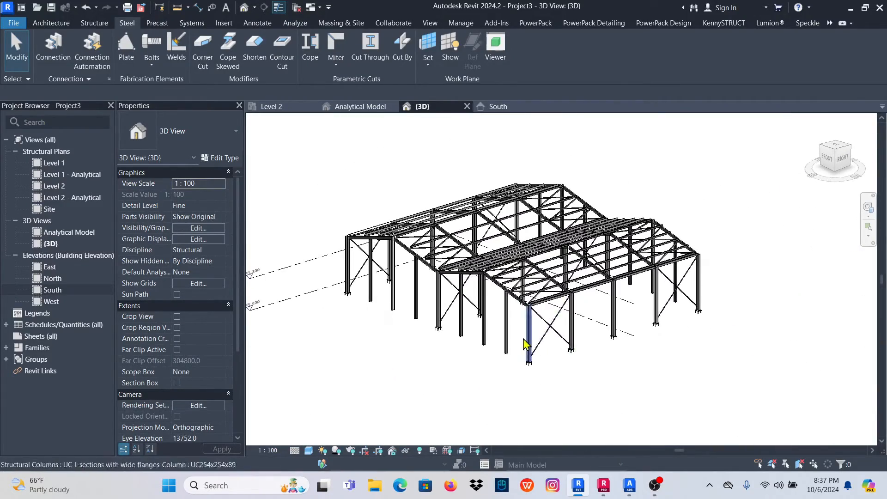
pyautogui.scroll(3, 600, 250)
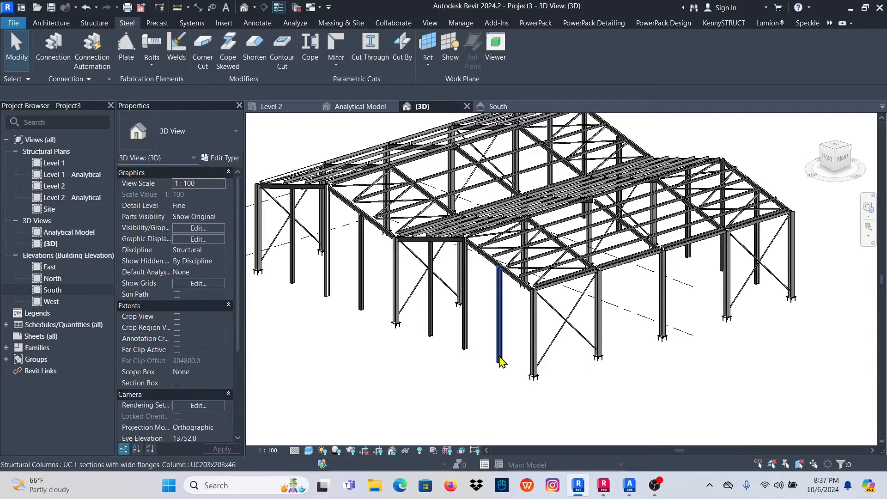
pyautogui.scroll(-3, 459, 326)
pyautogui.scroll(2, 460, 327)
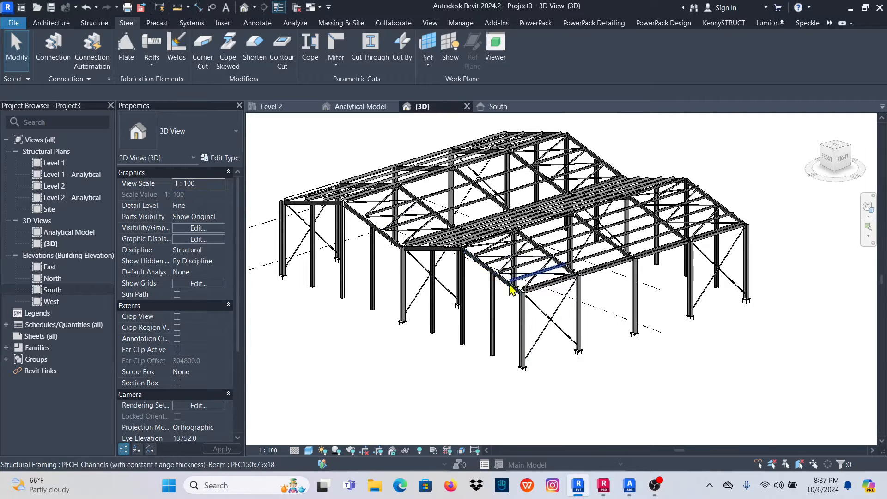
# Open the Level 1 structural plan and move the whole East elevation marker clear of the frame, beyond its east side.
pyautogui.scroll(-3, 509, 287)
pyautogui.scroll(1, 502, 278)
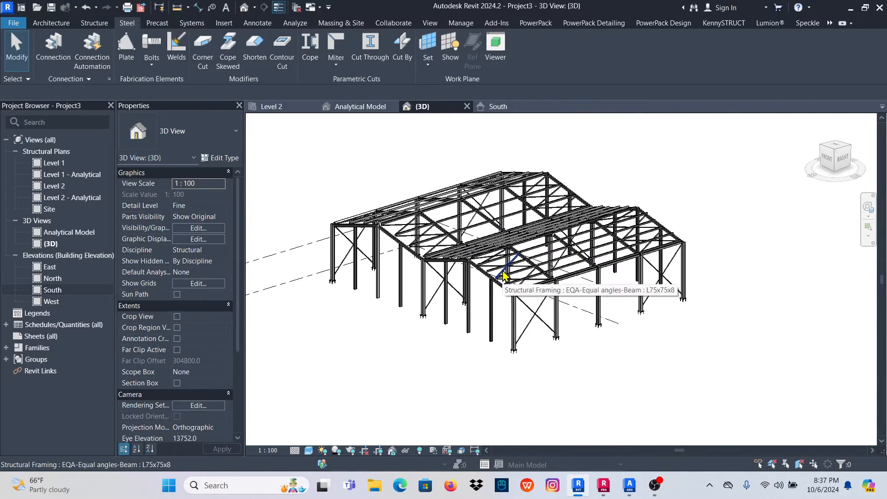
pyautogui.doubleClick(58, 164)
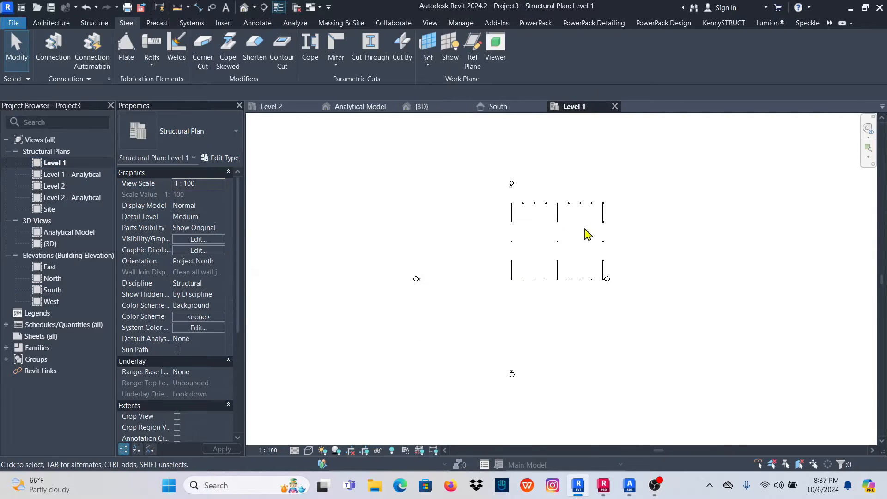
pyautogui.scroll(8, 610, 275)
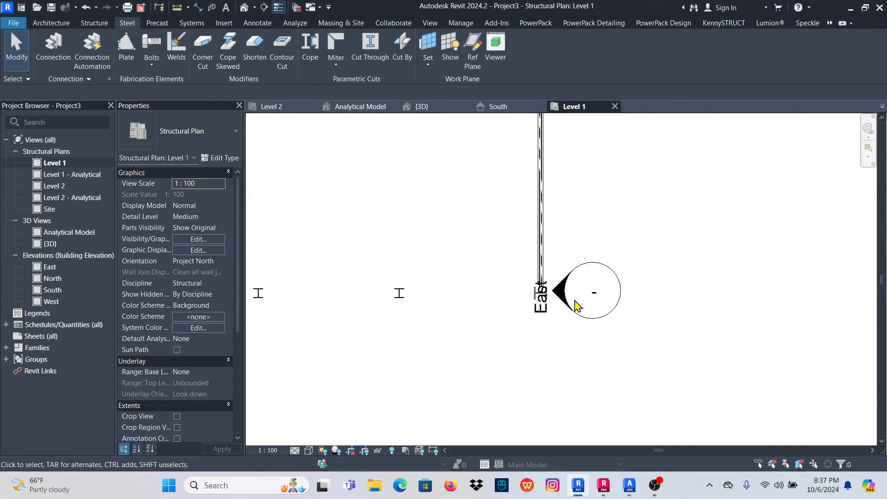
pyautogui.moveTo(667, 362)
pyautogui.mouseDown()
pyautogui.moveTo(616, 228)
pyautogui.moveTo(548, 214)
pyautogui.mouseUp()
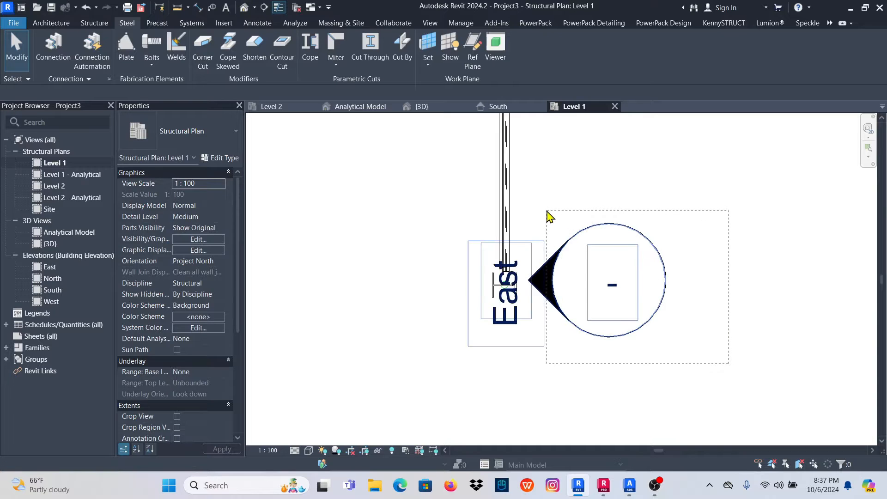
pyautogui.scroll(-5, 408, 311)
pyautogui.scroll(-4, 568, 308)
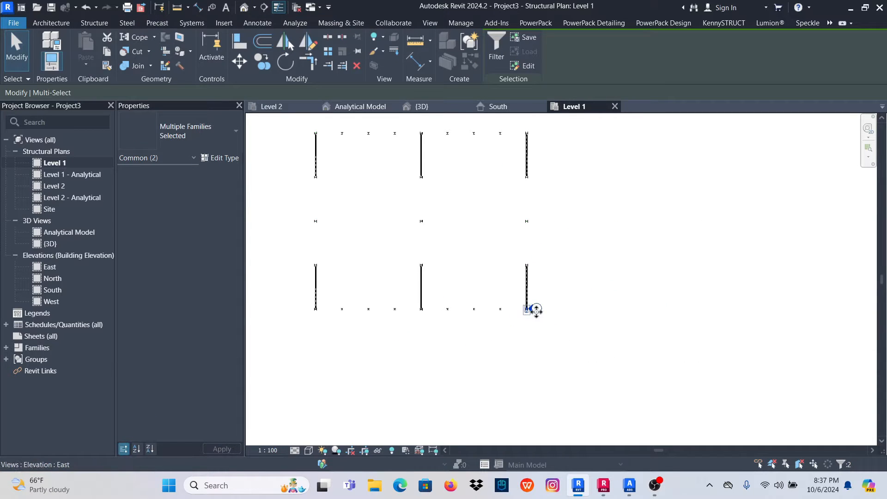
pyautogui.moveTo(531, 307)
pyautogui.mouseDown()
pyautogui.moveTo(557, 232)
pyautogui.moveTo(591, 195)
pyautogui.moveTo(575, 200)
pyautogui.mouseUp()
pyautogui.scroll(-3, 575, 202)
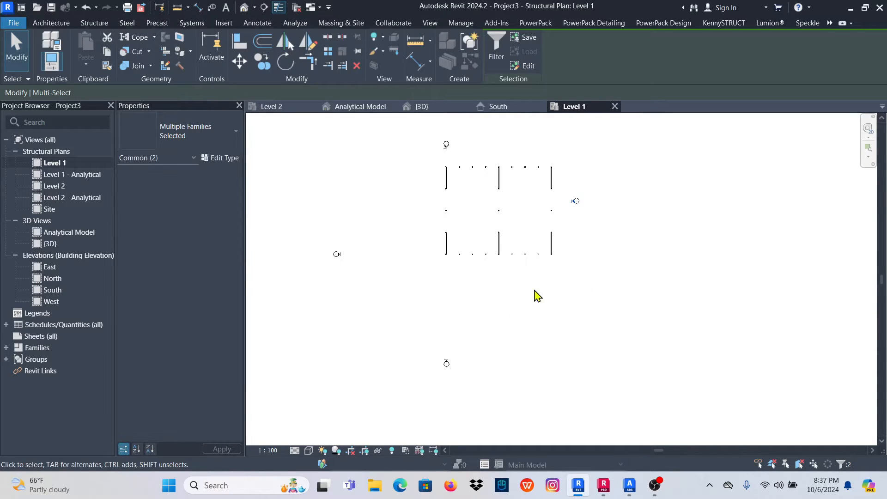
# Move the South elevation marker closer below the frame and the West marker outside the west side, level with the middle column row.
pyautogui.moveTo(392, 335); pyautogui.dragTo(526, 413)
pyautogui.moveTo(453, 370); pyautogui.dragTo(505, 285)
pyautogui.click(300, 233)
pyautogui.moveTo(298, 206); pyautogui.dragTo(403, 302)
pyautogui.moveTo(352, 247); pyautogui.dragTo(413, 211)
# Move the North elevation marker to above the middle of the frame's north side and clear the selection.
pyautogui.scroll(2, 415, 140)
pyautogui.scroll(-1, 414, 140)
pyautogui.moveTo(415, 140); pyautogui.dragTo(434, 215, button='middle')
pyautogui.scroll(3, 495, 237)
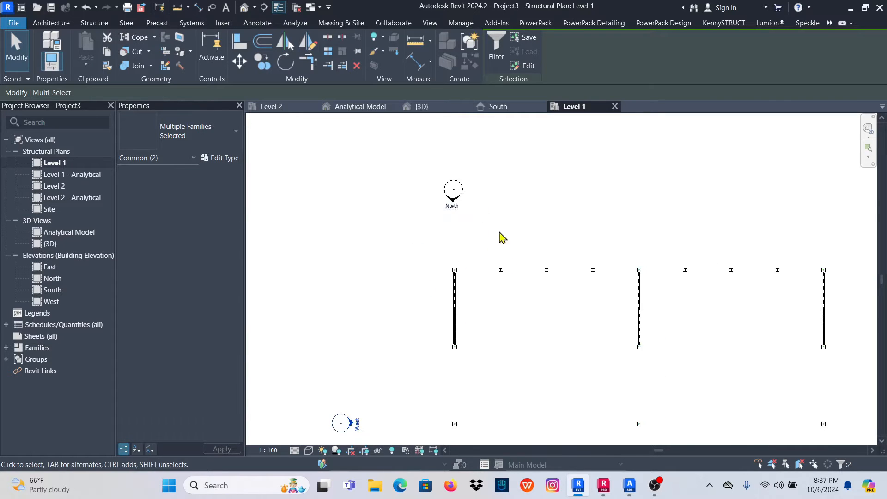
pyautogui.moveTo(422, 155)
pyautogui.mouseDown()
pyautogui.moveTo(479, 197)
pyautogui.moveTo(475, 209)
pyautogui.moveTo(649, 195)
pyautogui.mouseUp()
pyautogui.scroll(-5, 404, 224)
pyautogui.click(486, 254)
# Examine the column layout and the placement of the elevation markers across the Level 1 plan.
pyautogui.scroll(2, 486, 253)
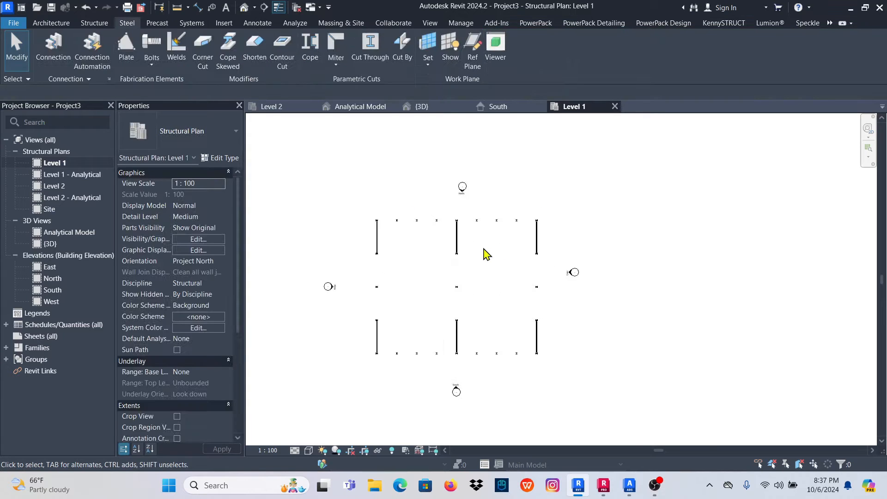
pyautogui.scroll(4, 486, 254)
pyautogui.scroll(-5, 479, 254)
pyautogui.scroll(3, 479, 254)
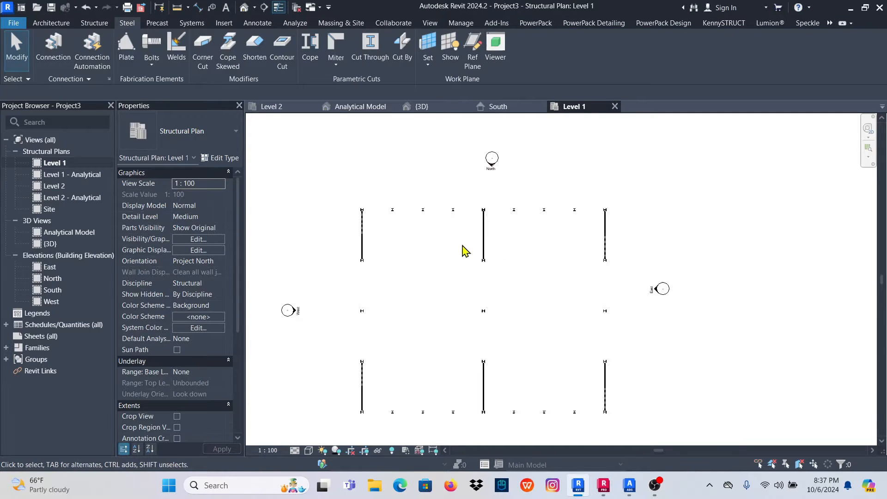
pyautogui.scroll(3, 467, 252)
pyautogui.scroll(-3, 453, 216)
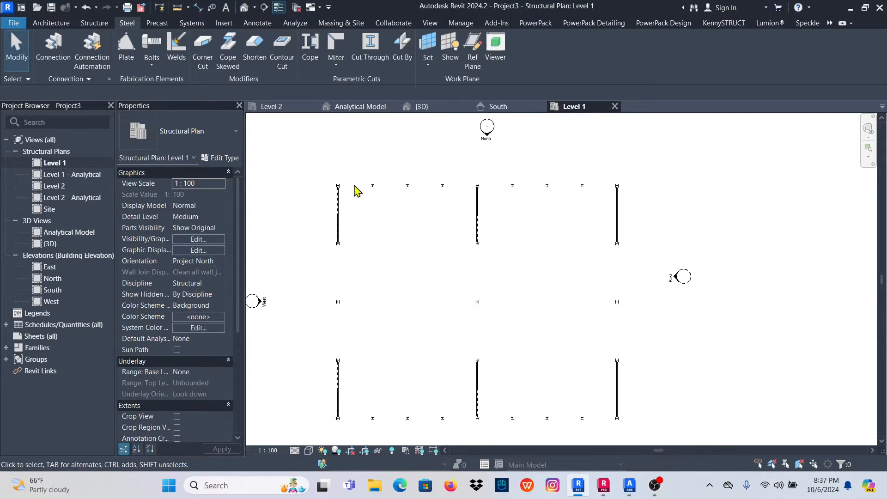
pyautogui.scroll(-3, 485, 185)
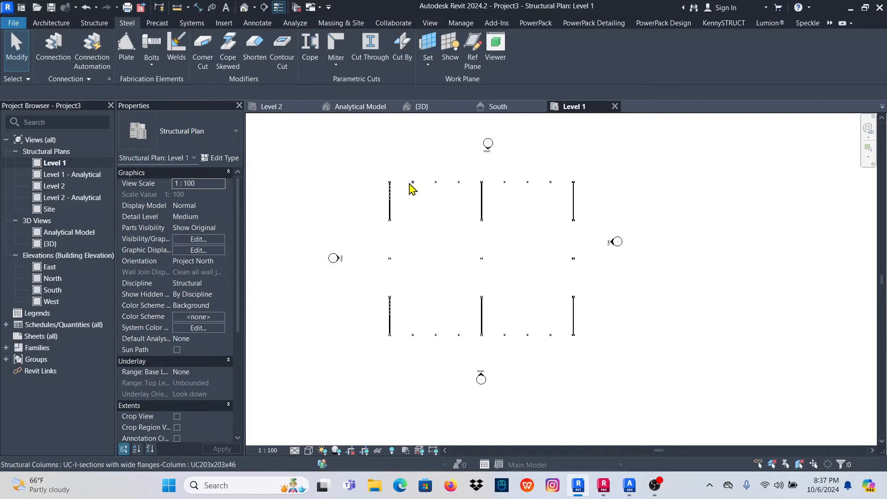
pyautogui.scroll(3, 449, 173)
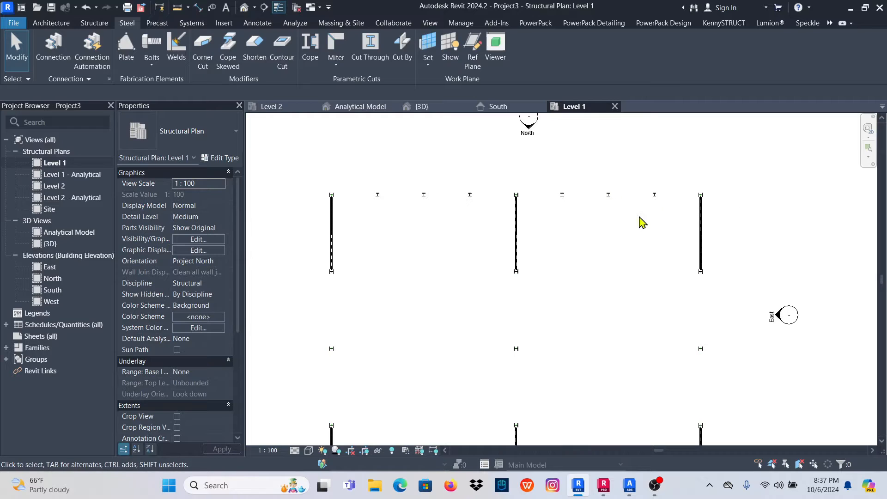
# Set the Level 1 plan's visual style to Shaded and check the columns along the north row.
pyautogui.click(308, 451)
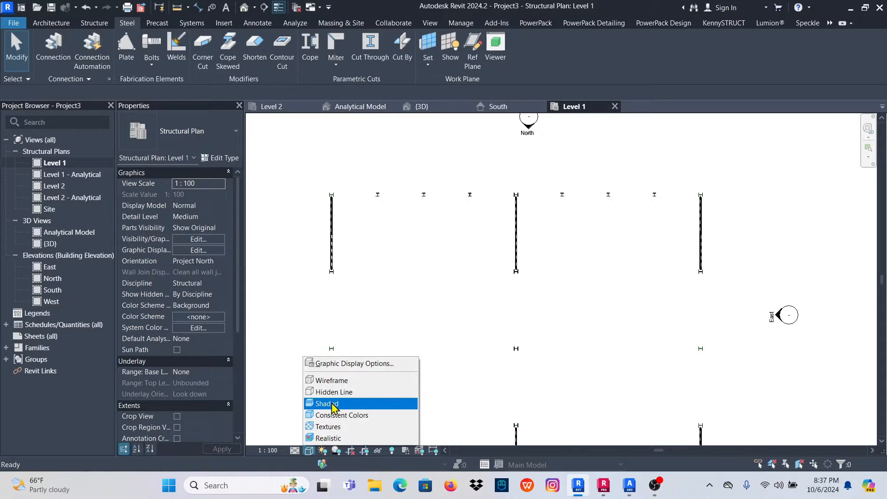
pyautogui.click(332, 405)
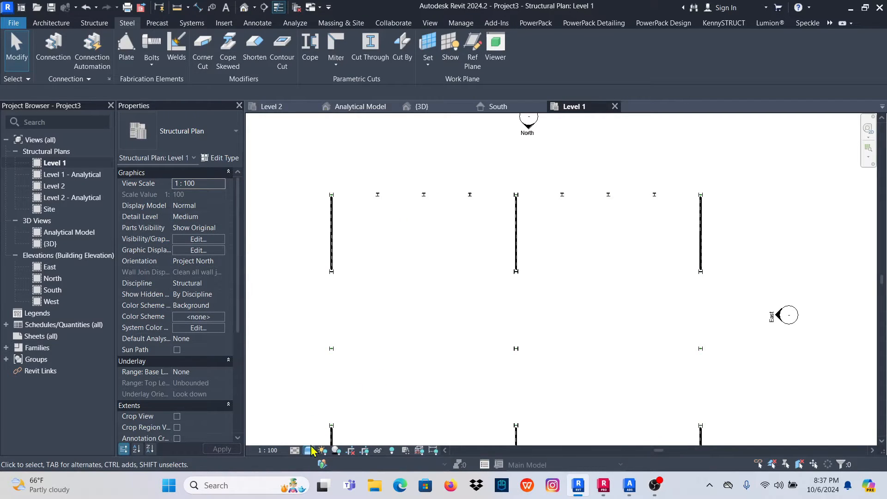
pyautogui.scroll(-2, 437, 247)
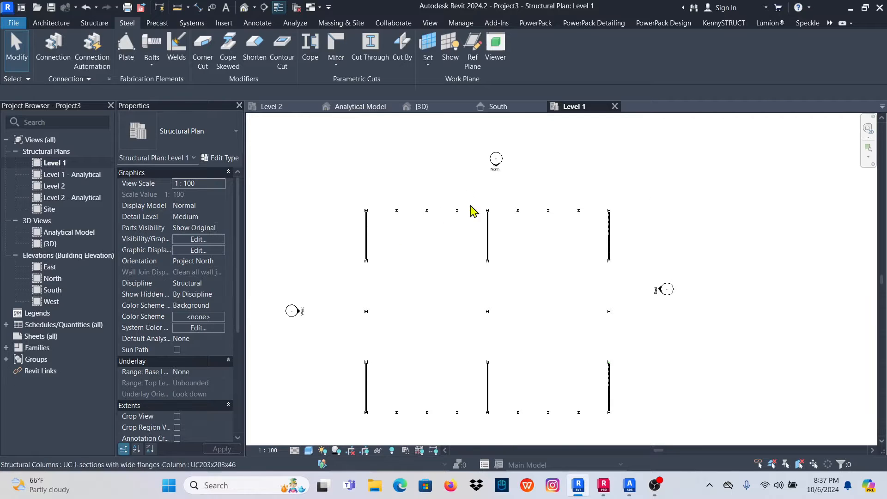
pyautogui.scroll(2, 387, 229)
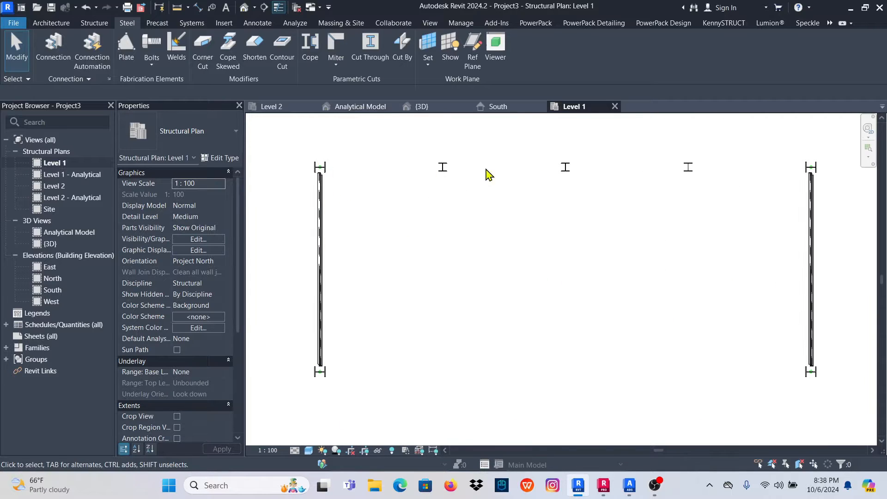
pyautogui.scroll(-1, 275, 220)
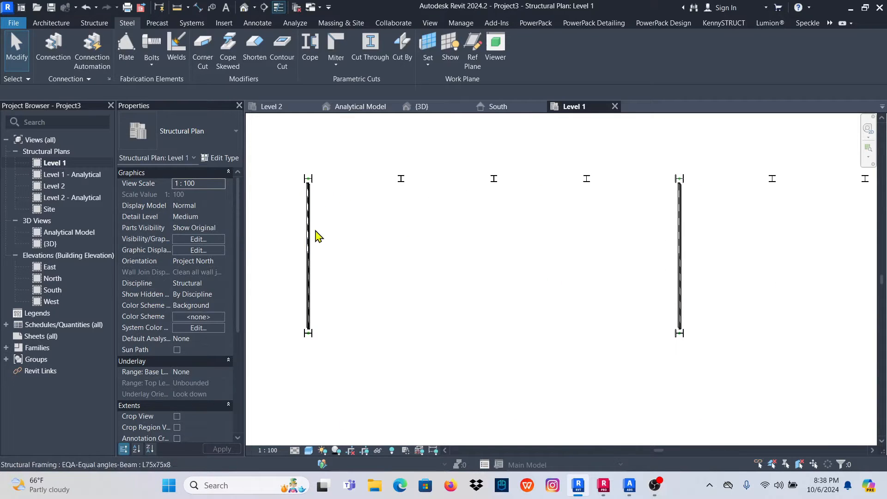
# Draw a horizontal grid line along the north column row, from the northwest column's centre to just beyond the northeast column.
pyautogui.click(85, 24)
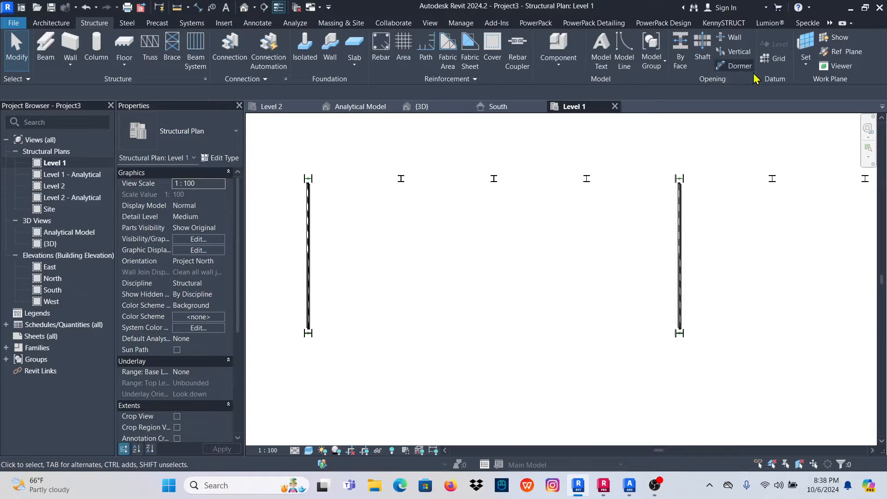
pyautogui.click(778, 58)
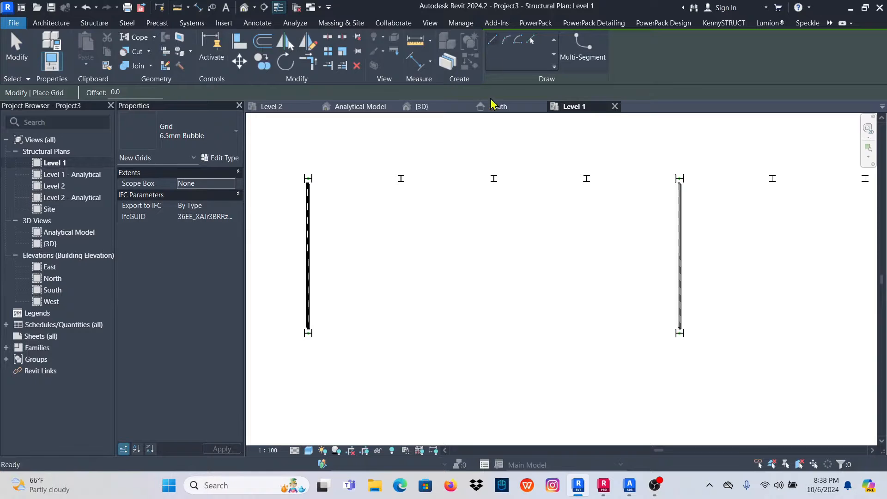
pyautogui.scroll(8, 307, 189)
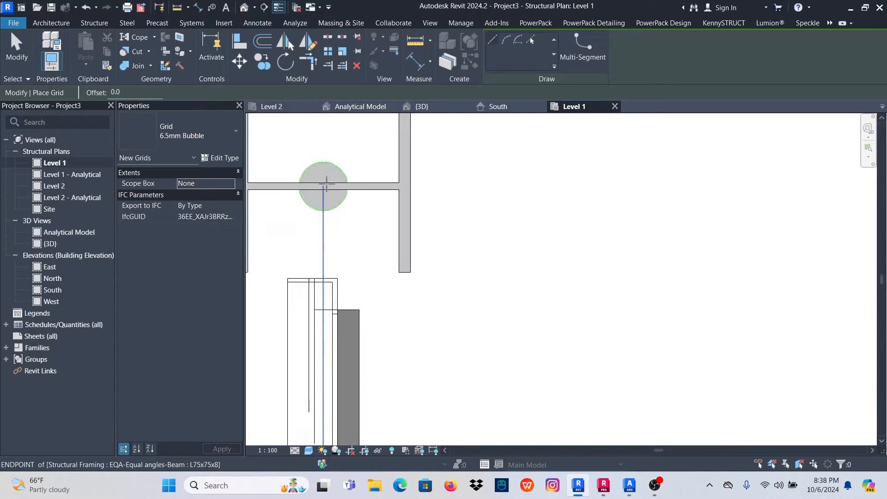
pyautogui.scroll(1, 328, 186)
pyautogui.click(310, 189)
pyautogui.scroll(-10, 389, 298)
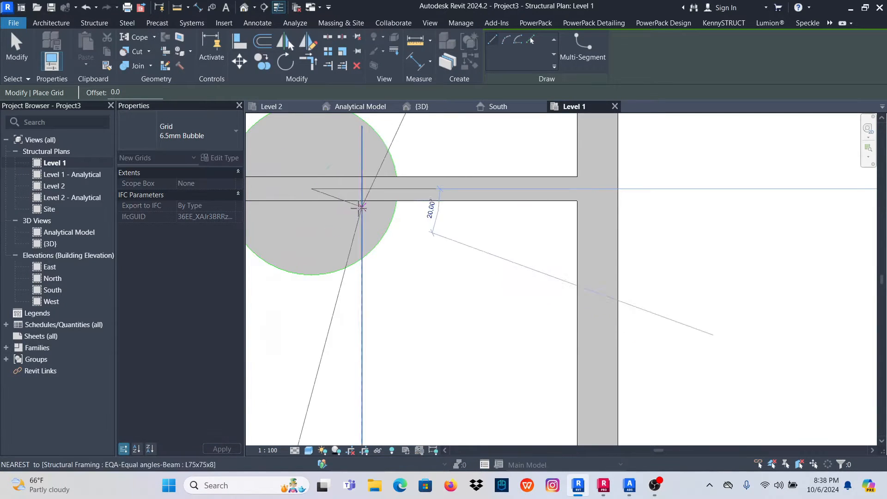
pyautogui.scroll(-9, 305, 207)
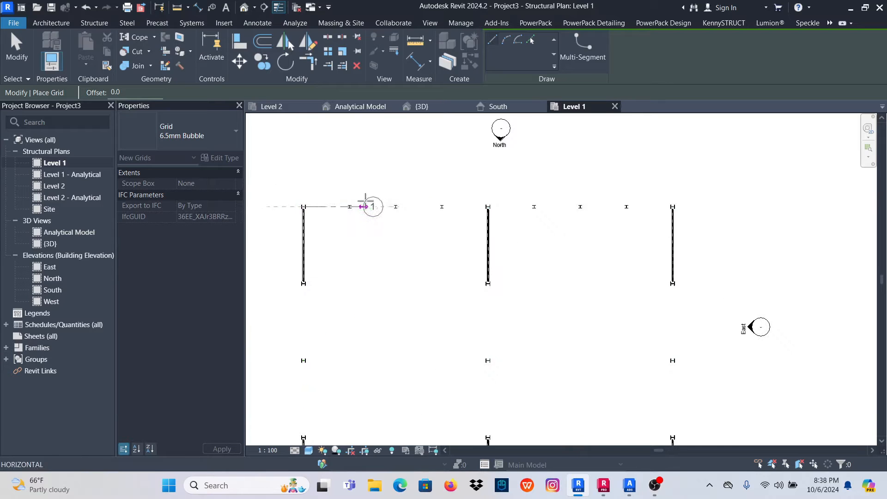
pyautogui.scroll(6, 594, 200)
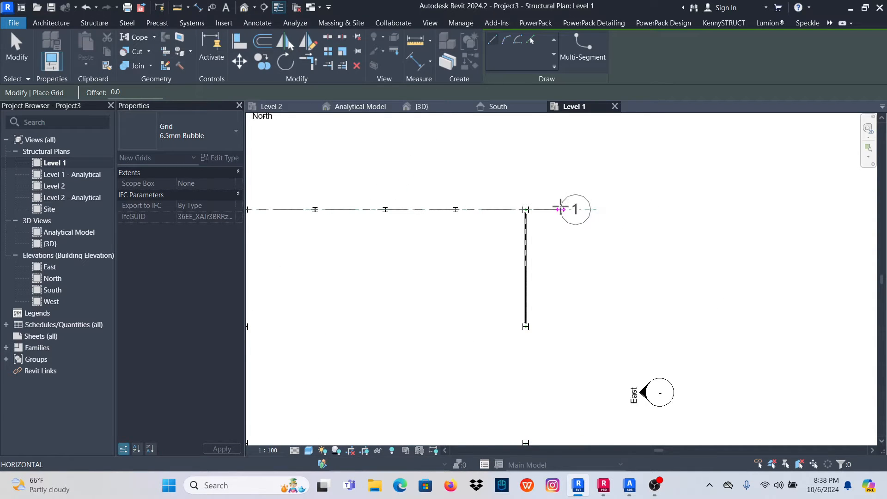
pyautogui.click(561, 209)
# Draw a second horizontal grid line through the second column row, ending in line with grid 1, and leave the Grid command.
pyautogui.scroll(-3, 602, 179)
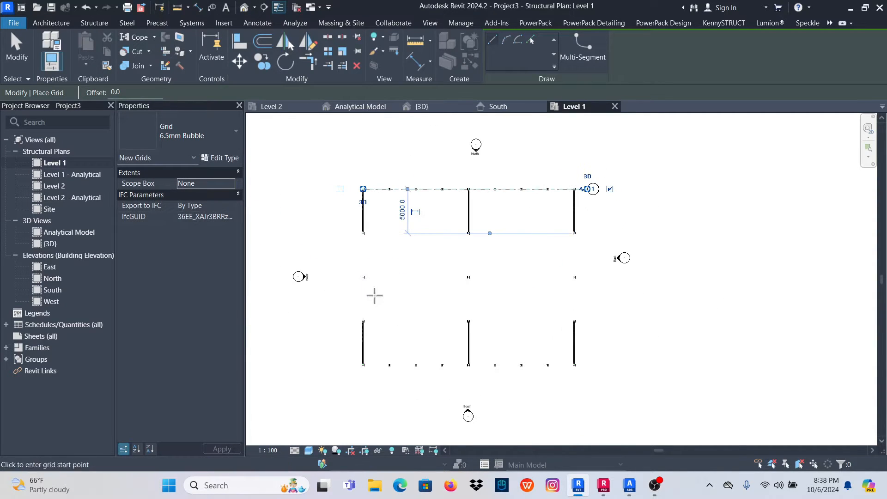
pyautogui.scroll(2, 366, 279)
pyautogui.scroll(8, 362, 209)
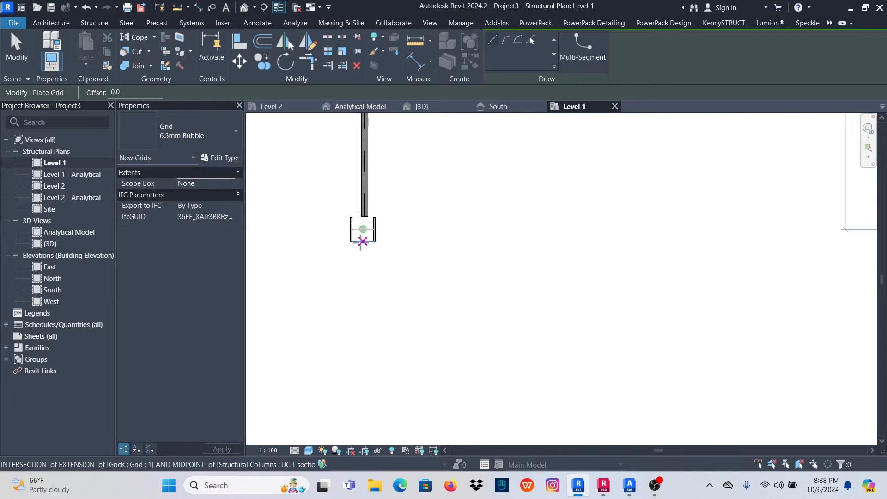
pyautogui.scroll(2, 368, 218)
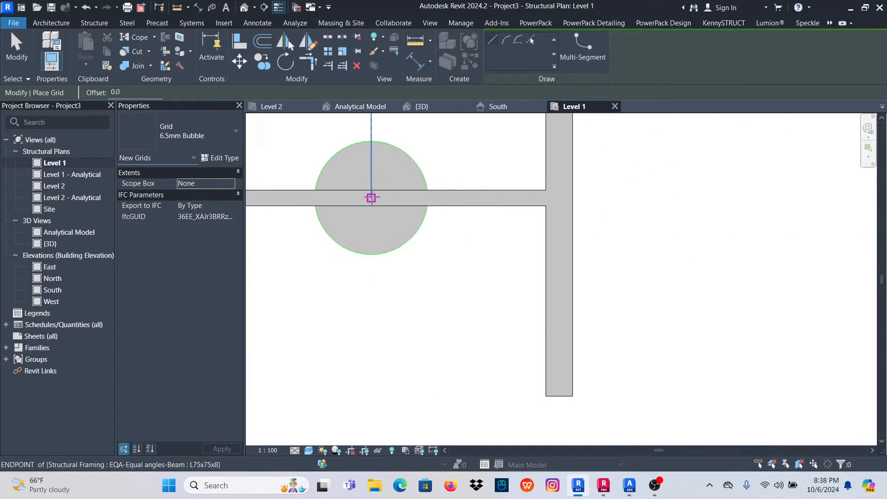
pyautogui.click(371, 198)
pyautogui.scroll(-8, 371, 197)
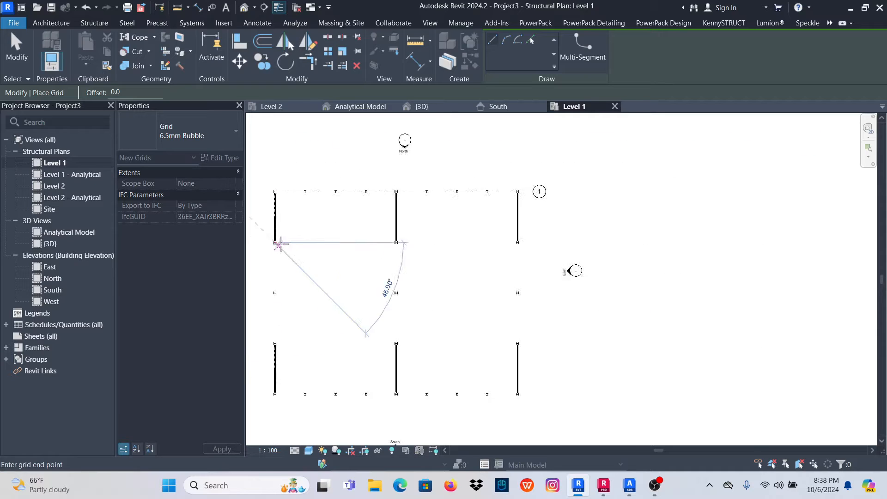
pyautogui.scroll(3, 462, 243)
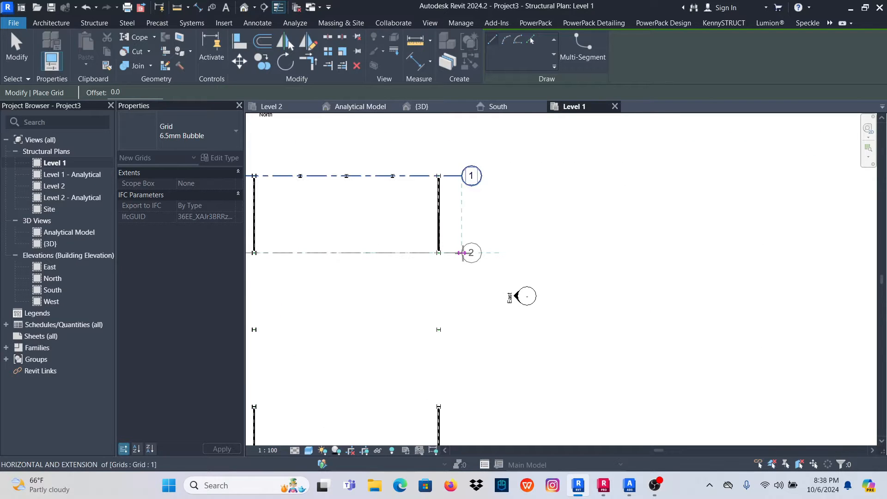
pyautogui.click(462, 253)
pyautogui.scroll(-1, 549, 219)
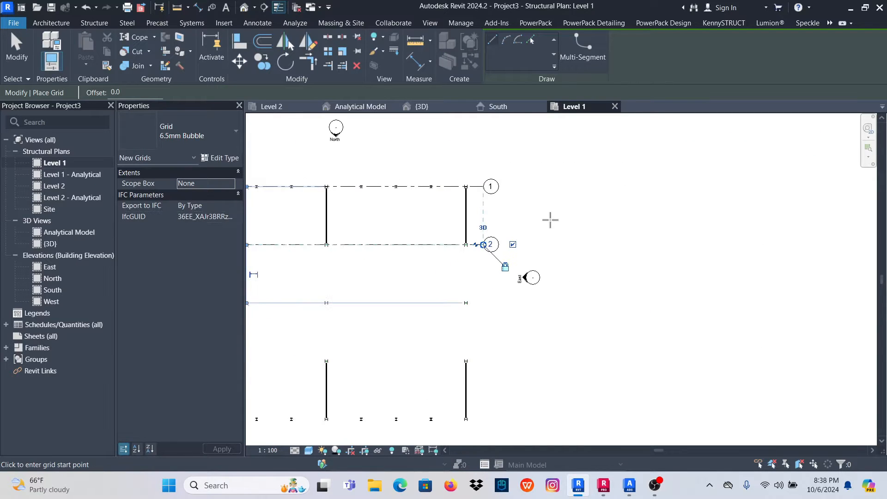
pyautogui.press('Escape')
pyautogui.press('Escape')
# Copy grid 2 in multiple mode from its middle column's centre onto the third column row.
pyautogui.click(422, 244)
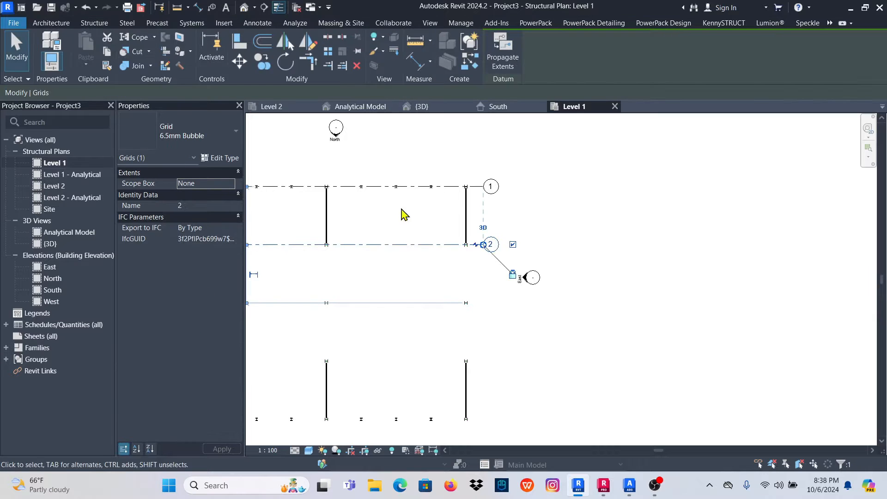
pyautogui.click(263, 67)
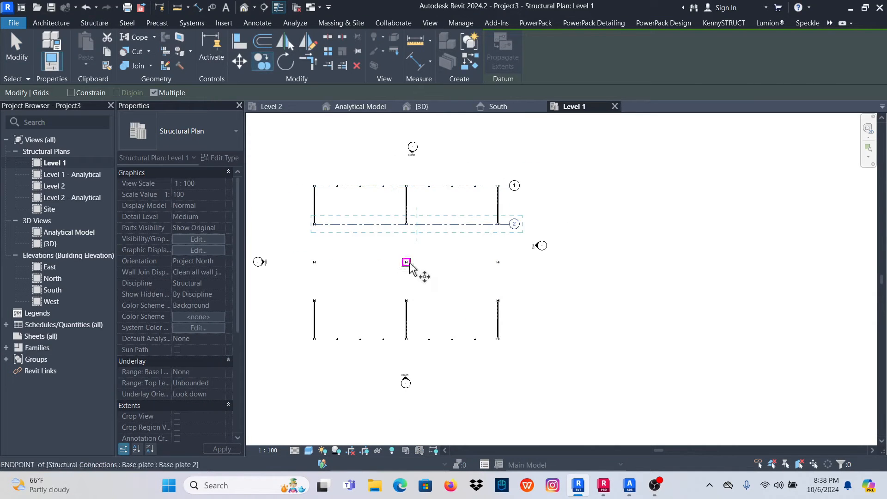
pyautogui.scroll(5, 409, 236)
pyautogui.scroll(6, 413, 227)
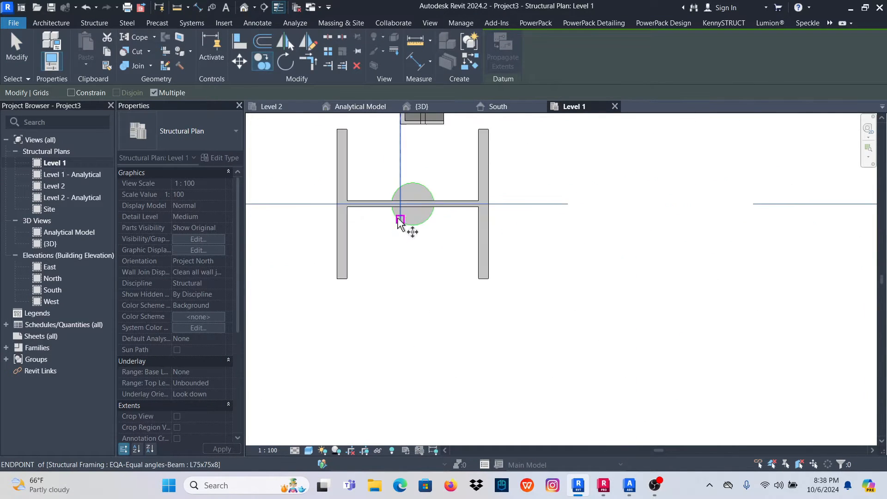
pyautogui.click(417, 197)
pyautogui.scroll(-6, 418, 200)
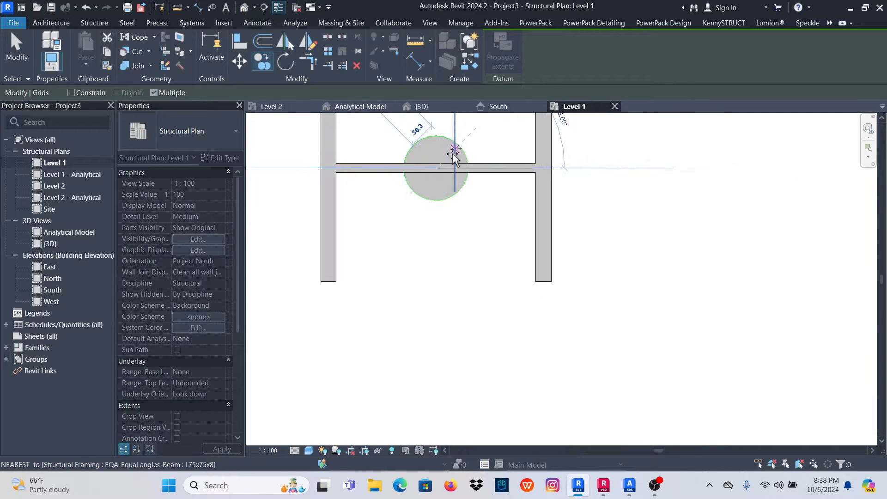
pyautogui.scroll(-2, 452, 218)
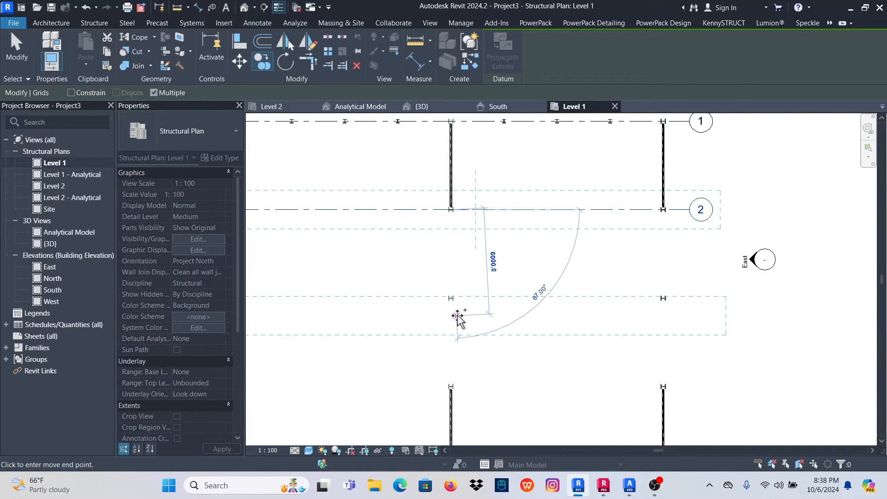
pyautogui.click(154, 93)
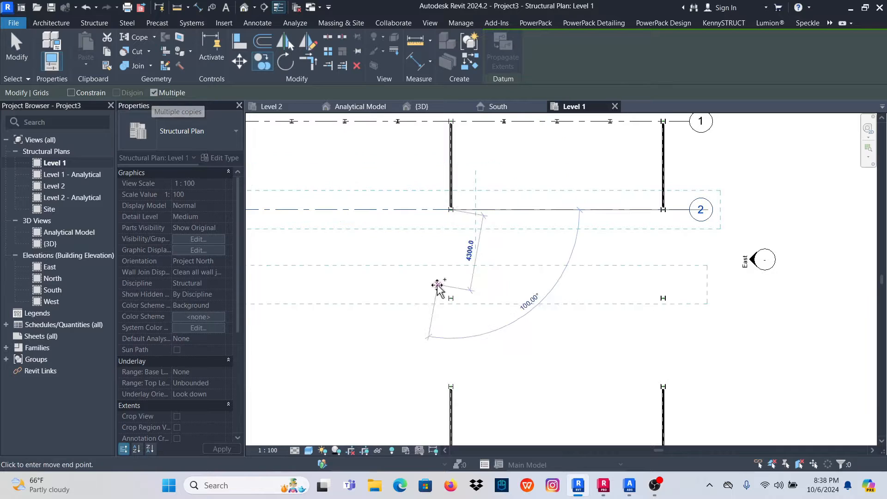
pyautogui.scroll(3, 480, 292)
pyautogui.scroll(8, 440, 287)
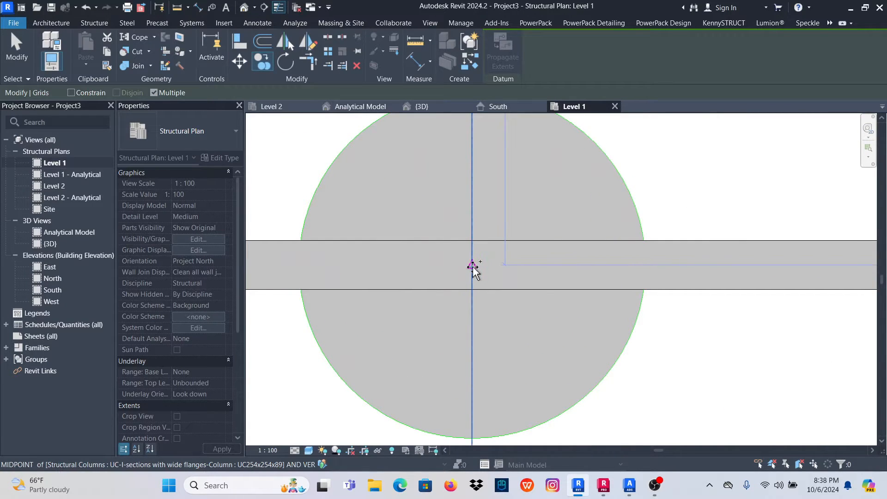
pyautogui.scroll(-10, 473, 268)
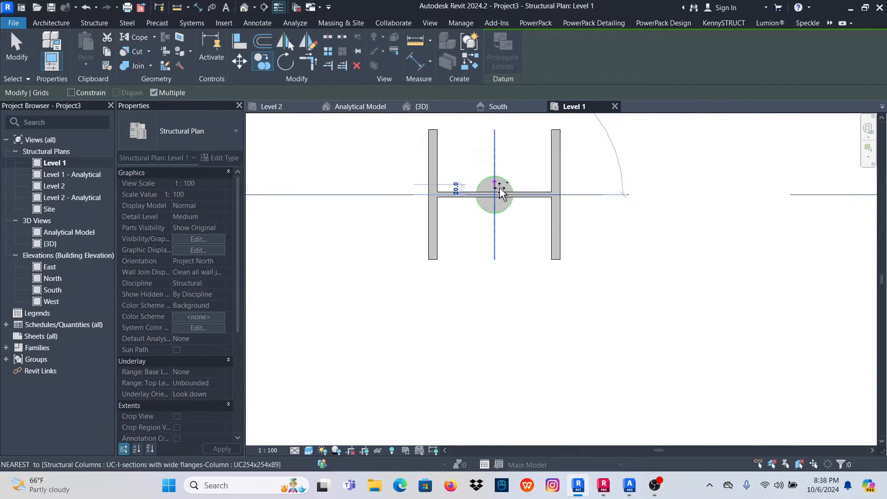
# Place another copy of the grid on the centre of the fourth row's middle column.
pyautogui.scroll(-2, 505, 278)
pyautogui.scroll(8, 496, 264)
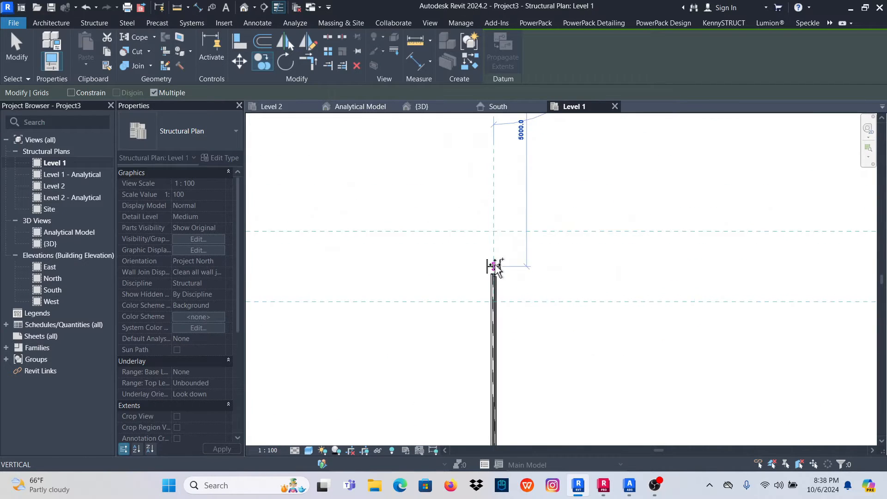
pyautogui.scroll(5, 499, 280)
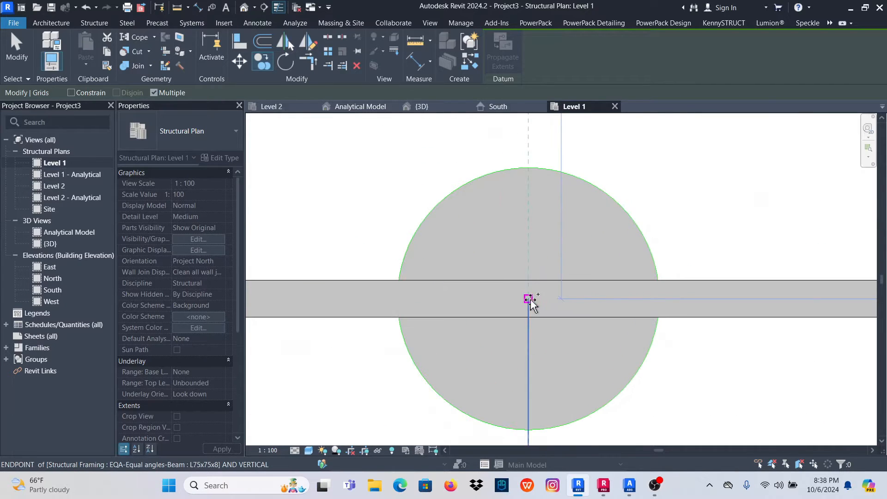
pyautogui.scroll(-8, 531, 303)
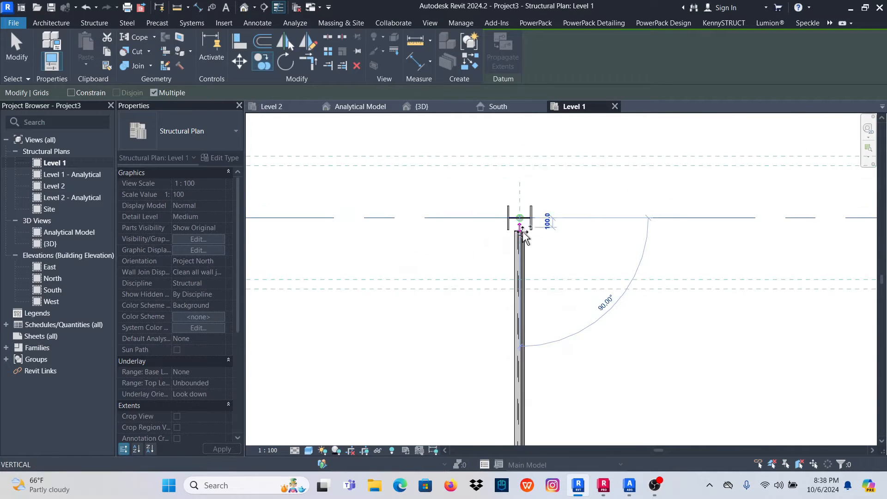
# Place the last horizontal grid copy on the centre of the south row's middle column and end the copying.
pyautogui.scroll(-3, 523, 234)
pyautogui.scroll(8, 519, 317)
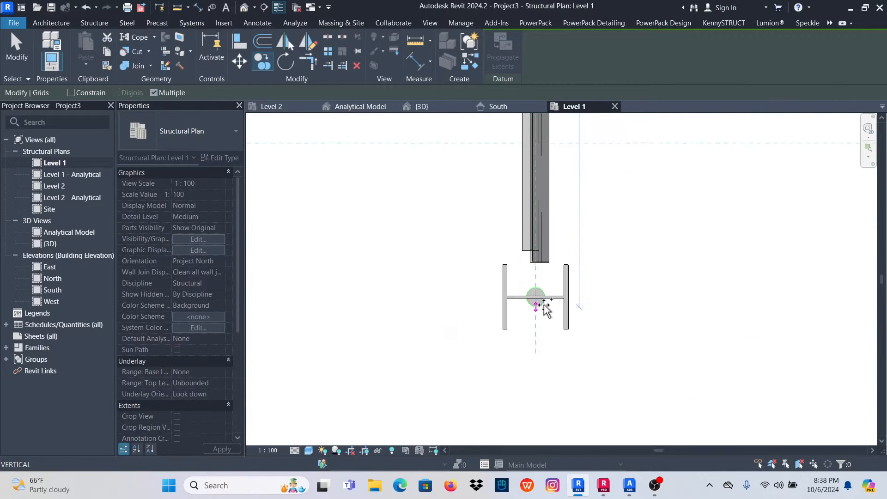
pyautogui.scroll(5, 545, 308)
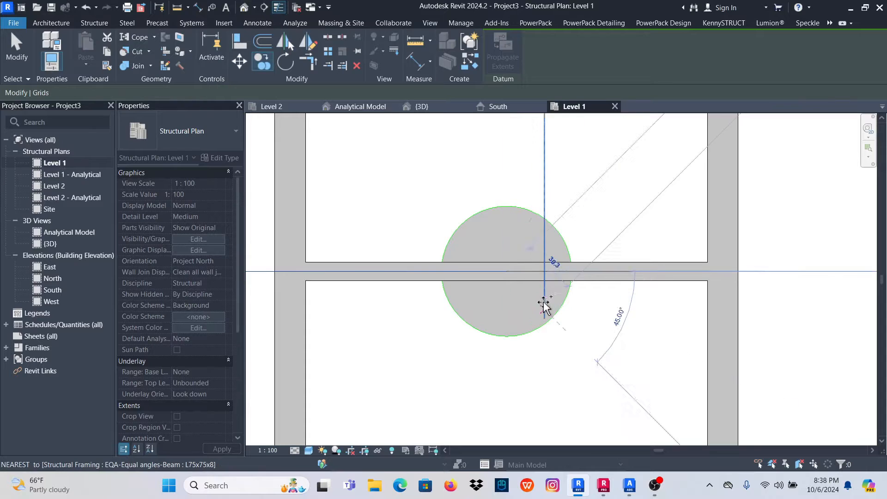
pyautogui.scroll(-6, 545, 309)
pyautogui.press('Escape')
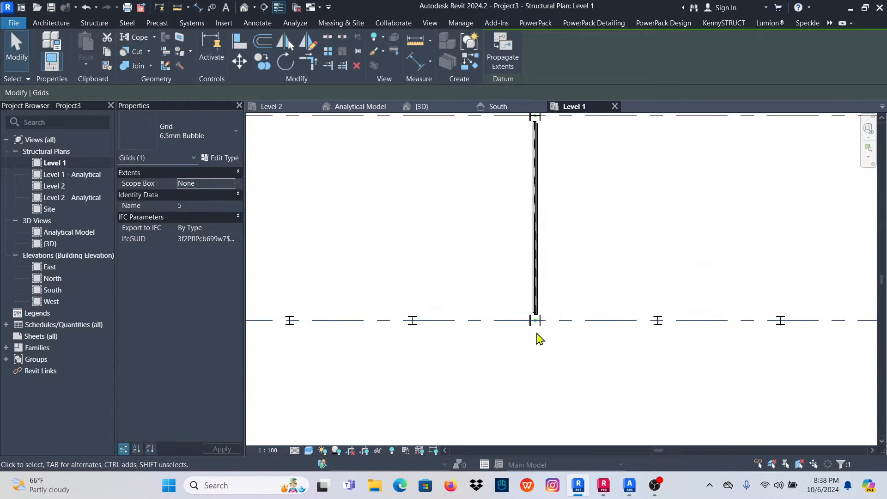
pyautogui.scroll(-6, 540, 339)
pyautogui.scroll(1, 531, 276)
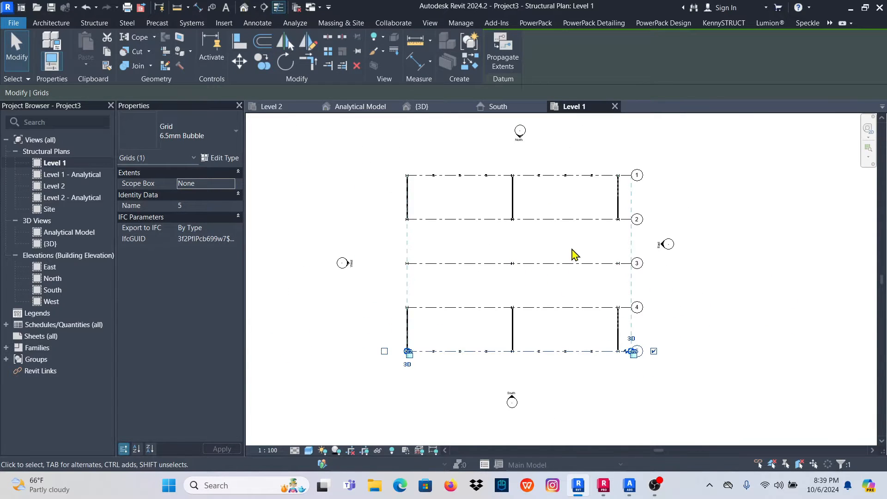
pyautogui.press('Escape')
# Draw a vertical grid line similar to grid 1, from the northwest column's centre to just beyond the southwest column.
pyautogui.scroll(5, 422, 178)
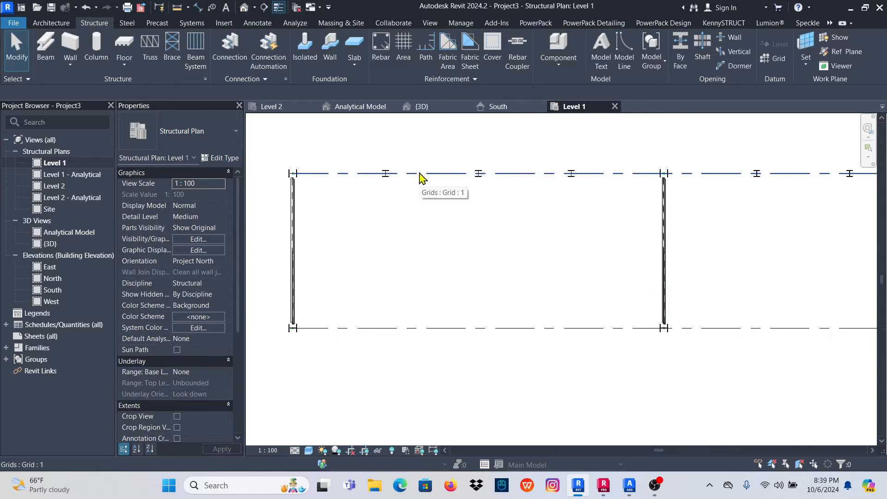
pyautogui.click(422, 178)
pyautogui.rightClick(422, 178)
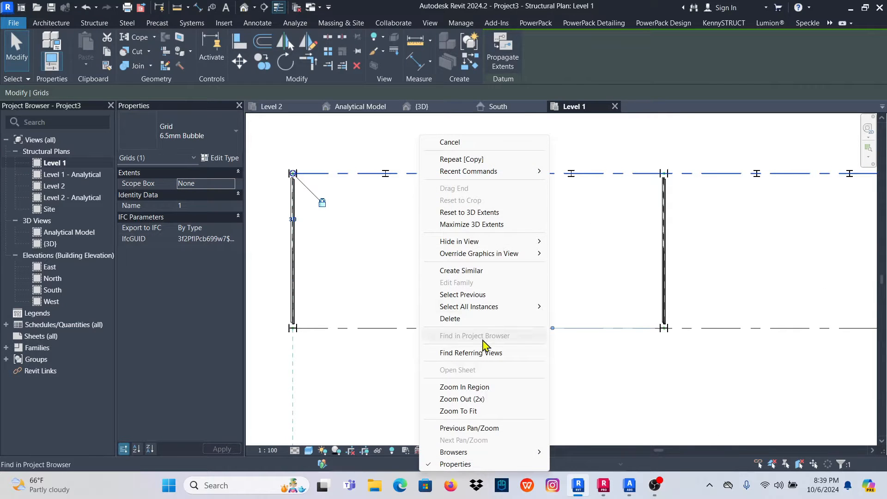
pyautogui.click(466, 271)
pyautogui.scroll(5, 344, 190)
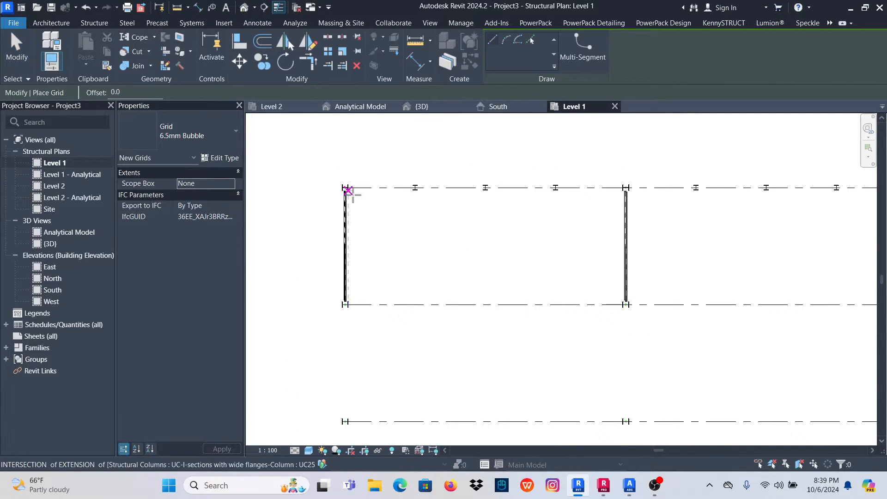
pyautogui.scroll(4, 338, 181)
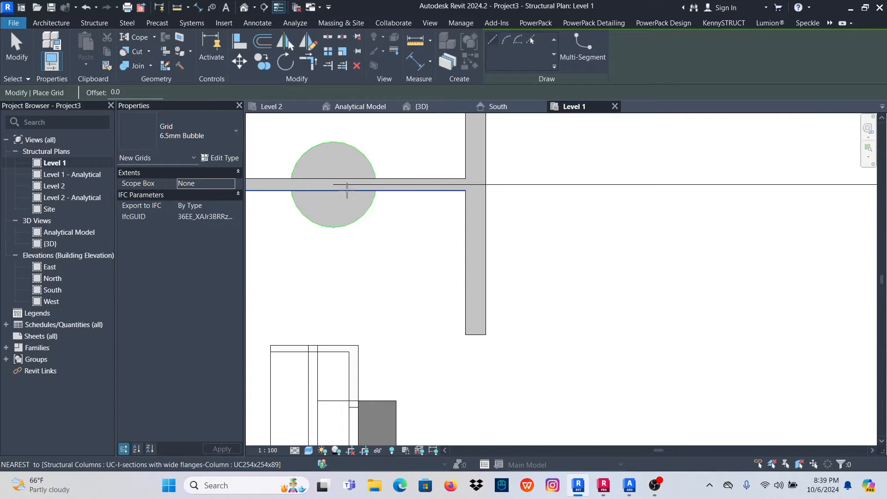
pyautogui.click(333, 185)
pyautogui.scroll(-3, 365, 153)
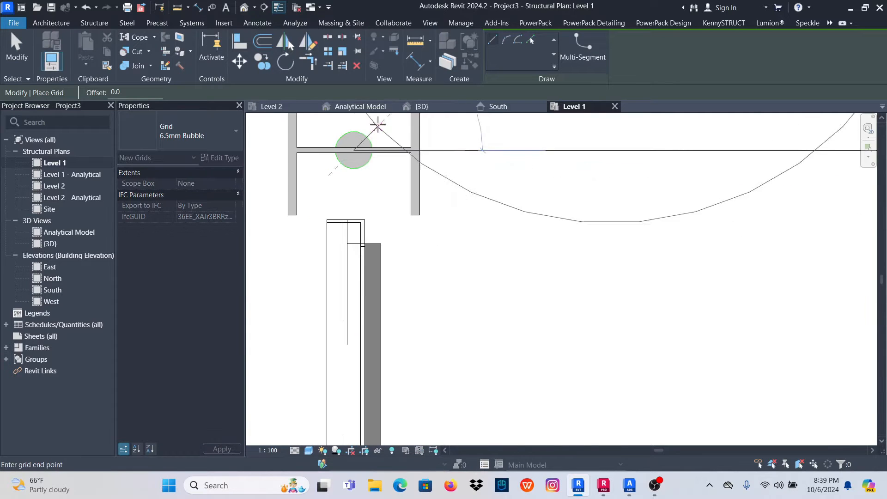
pyautogui.scroll(-4, 384, 148)
pyautogui.scroll(-6, 383, 152)
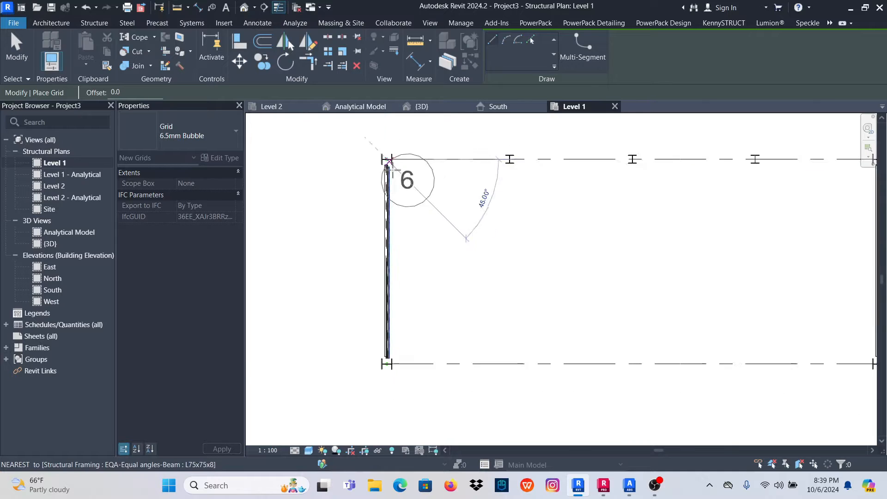
pyautogui.scroll(3, 391, 277)
pyautogui.scroll(5, 386, 301)
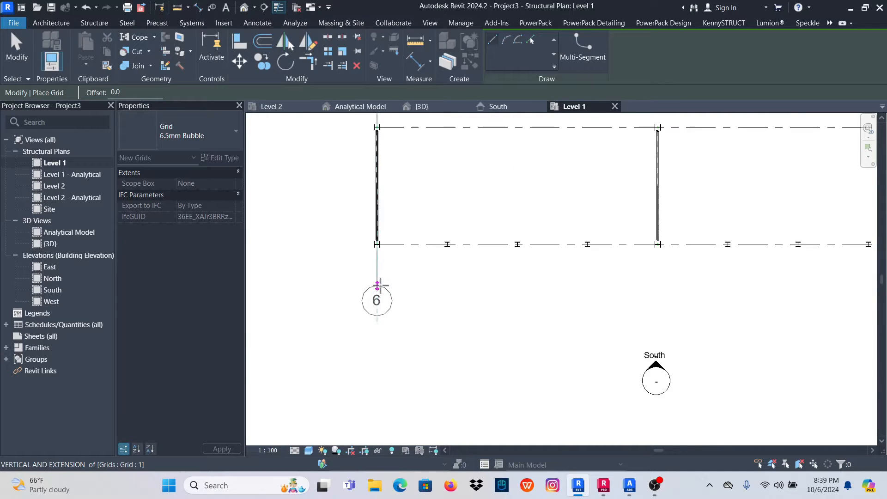
pyautogui.click(374, 251)
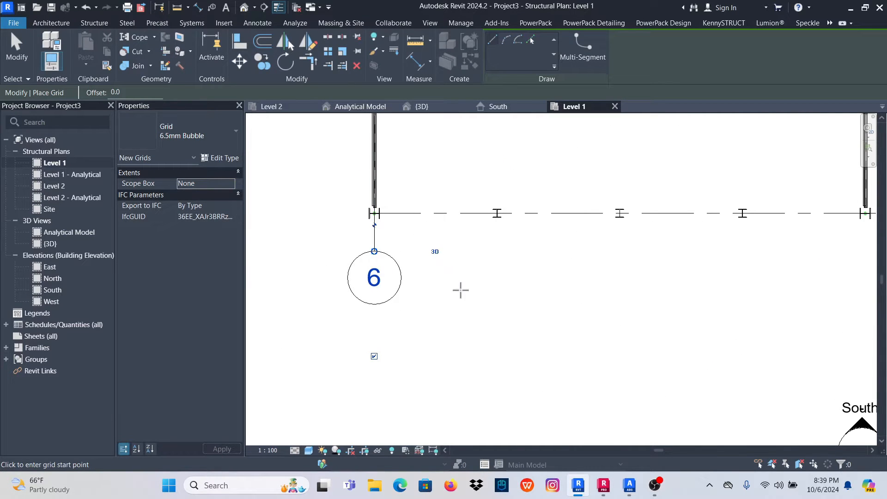
pyautogui.press('Escape')
pyautogui.press('Escape')
# Rename the new vertical grid as A.
pyautogui.scroll(2, 379, 298)
pyautogui.click(370, 269)
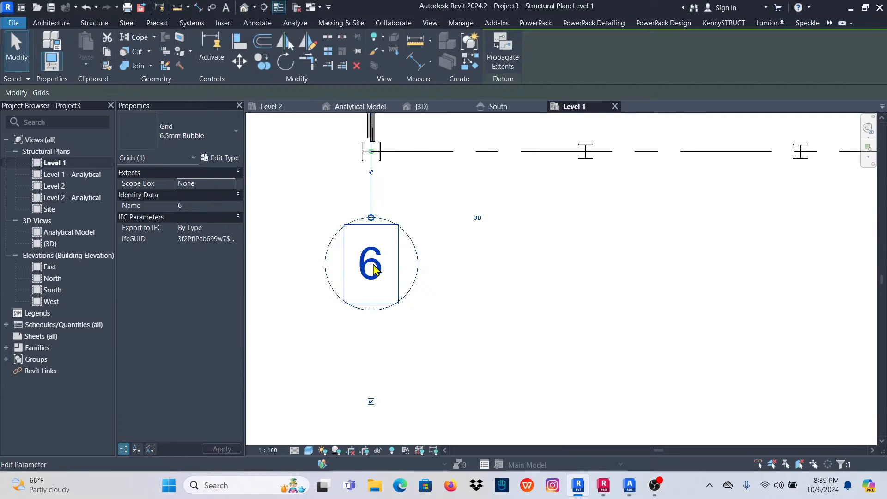
pyautogui.click(372, 262)
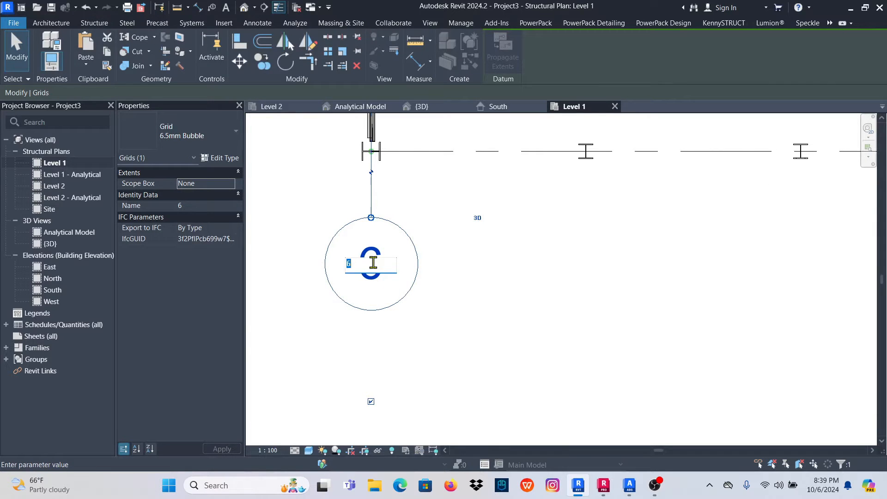
pyautogui.click(484, 323)
pyautogui.scroll(-5, 415, 369)
pyautogui.click(444, 353)
pyautogui.scroll(3, 386, 277)
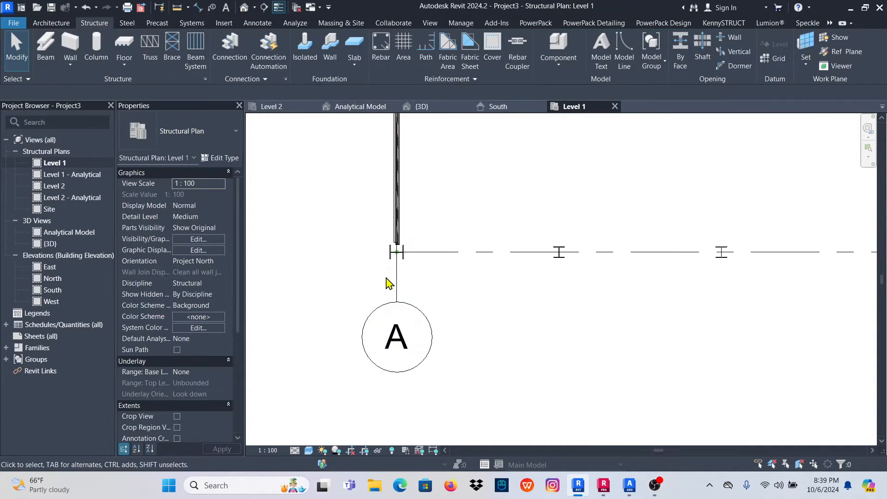
# Copy grid A in multiple mode from the southwest column's centre to the first intermediate column of the south row.
pyautogui.click(397, 279)
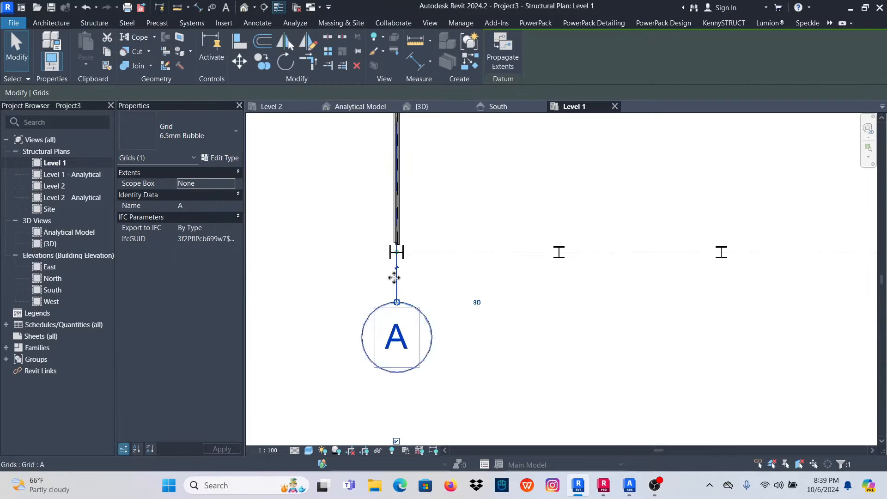
pyautogui.click(264, 64)
pyautogui.scroll(5, 402, 259)
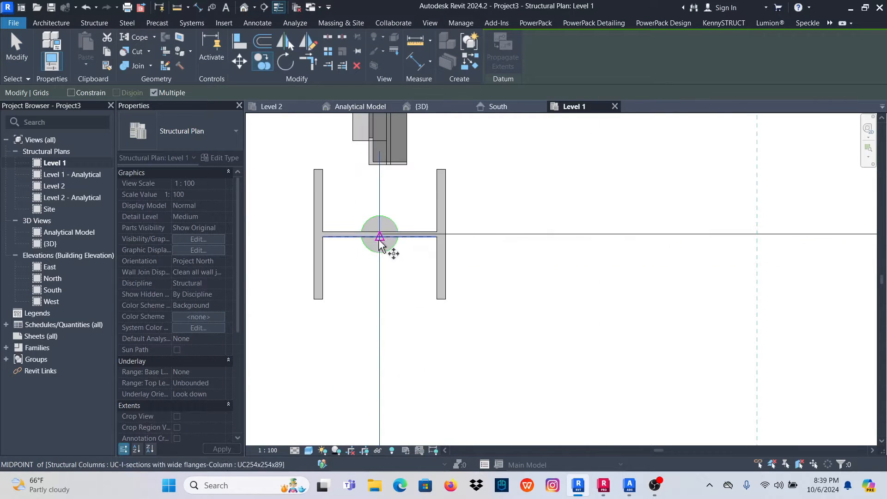
pyautogui.scroll(3, 379, 240)
pyautogui.click(380, 234)
pyautogui.scroll(-6, 377, 237)
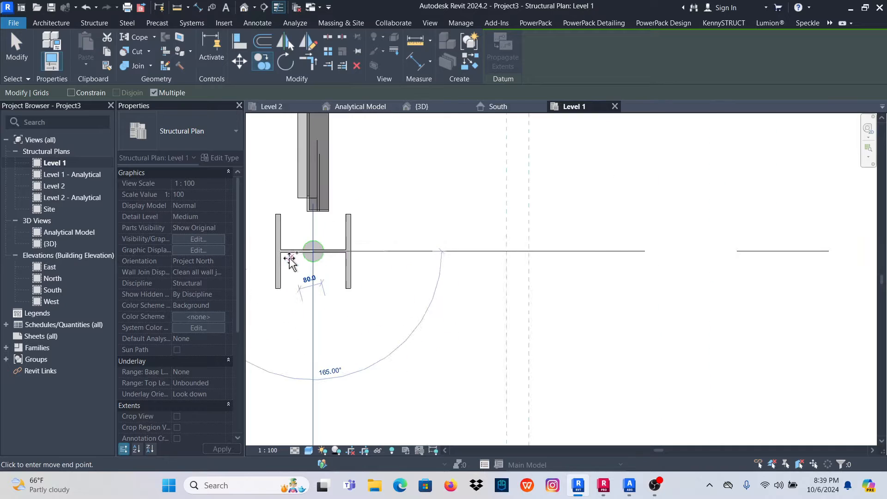
pyautogui.scroll(10, 519, 258)
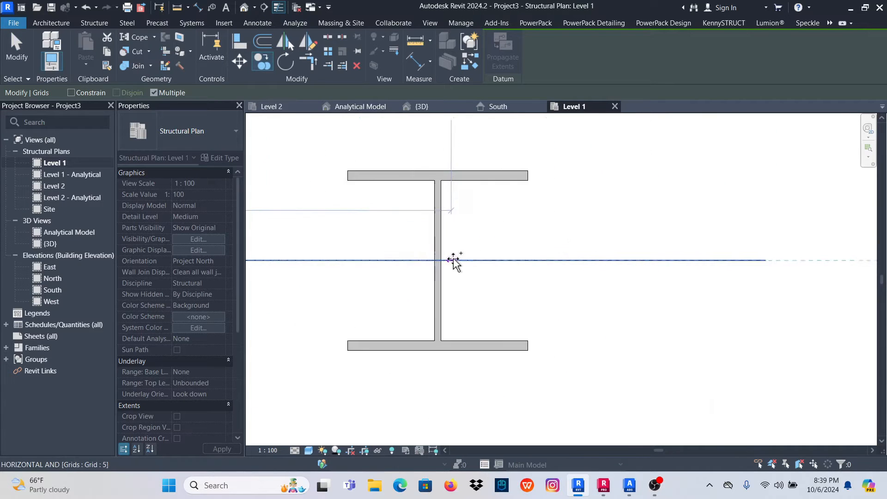
pyautogui.scroll(-6, 324, 278)
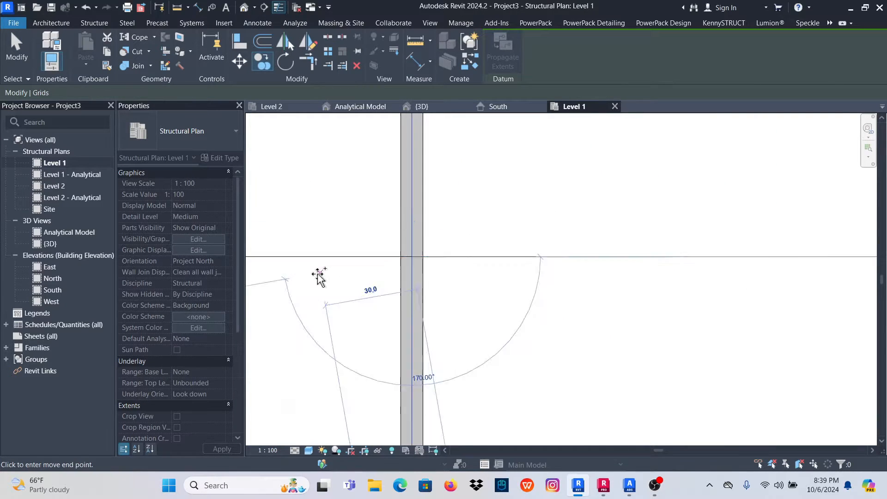
# Place another copy of the vertical grid on the web centre of the south row's second intermediate column.
pyautogui.scroll(-3, 370, 284)
pyautogui.scroll(10, 481, 283)
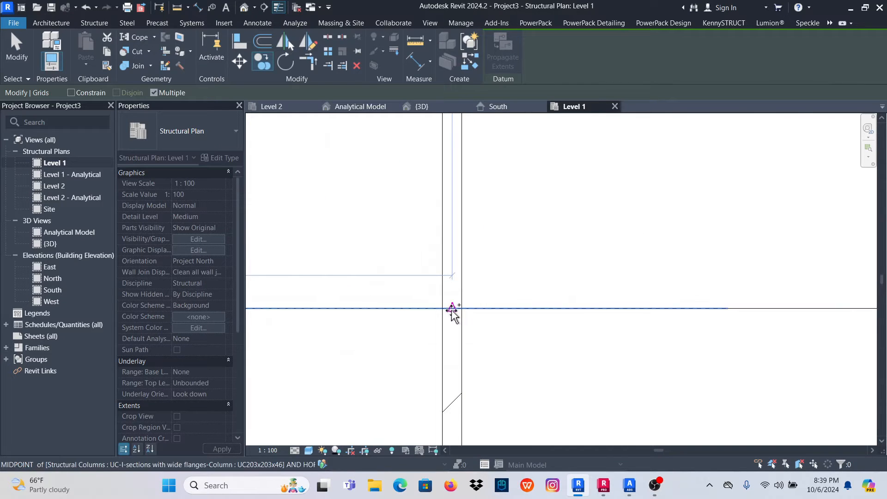
pyautogui.scroll(-5, 324, 296)
pyautogui.scroll(-4, 393, 290)
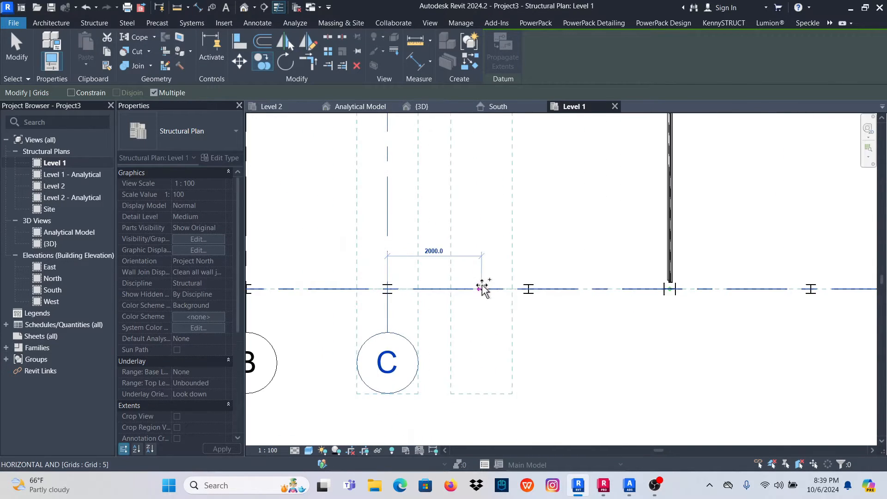
# Place a further vertical grid copy on the web centre of the third intermediate column in the south row.
pyautogui.scroll(6, 508, 289)
pyautogui.scroll(5, 499, 295)
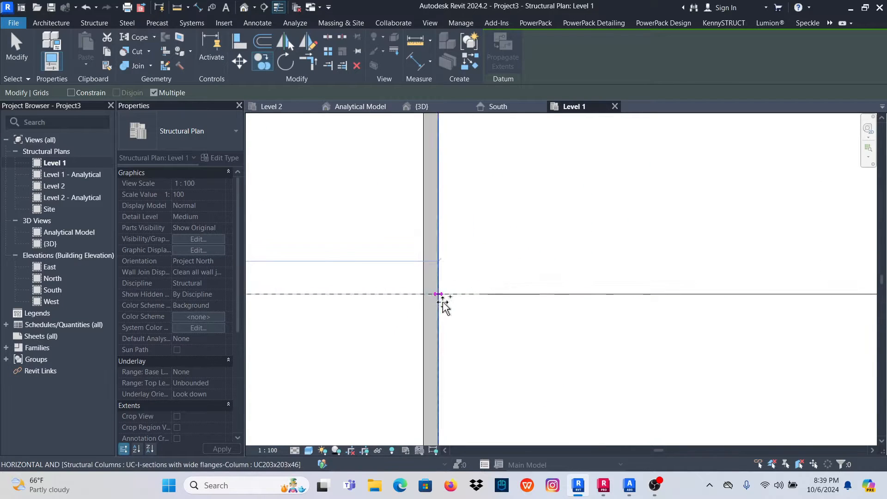
pyautogui.click(410, 302)
pyautogui.scroll(-10, 402, 302)
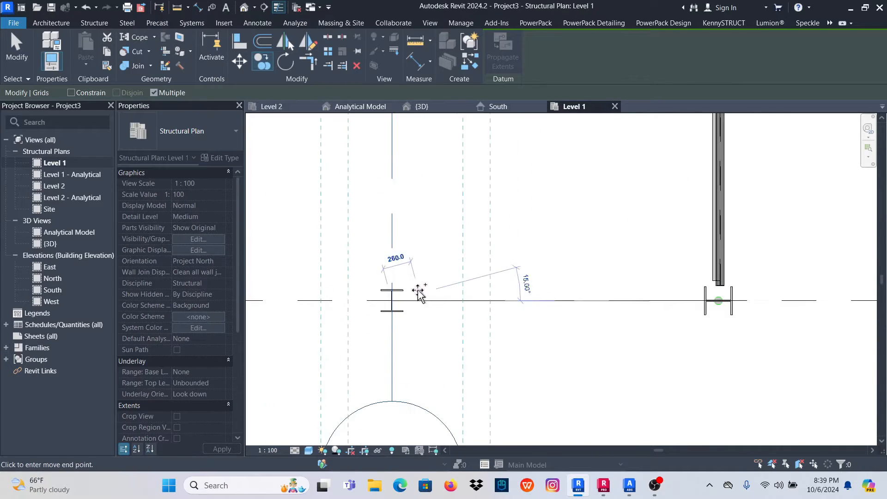
# Place vertical grid copies on the centre of the south row's middle main column and on the first intermediate column east of it.
pyautogui.scroll(3, 553, 293)
pyautogui.scroll(8, 536, 307)
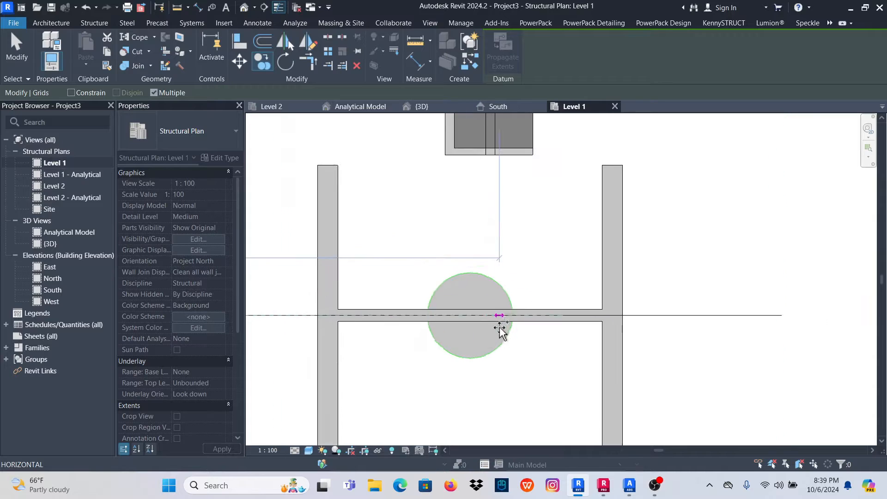
pyautogui.click(464, 313)
pyautogui.scroll(-8, 463, 314)
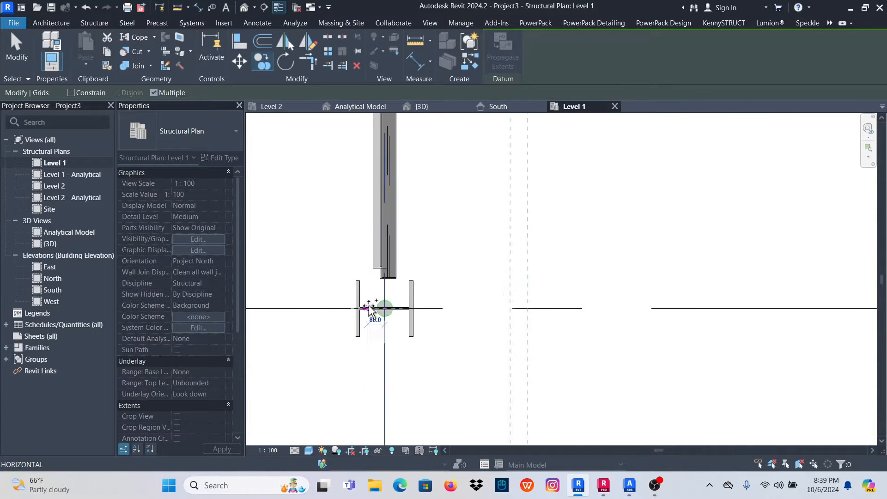
pyautogui.scroll(8, 516, 306)
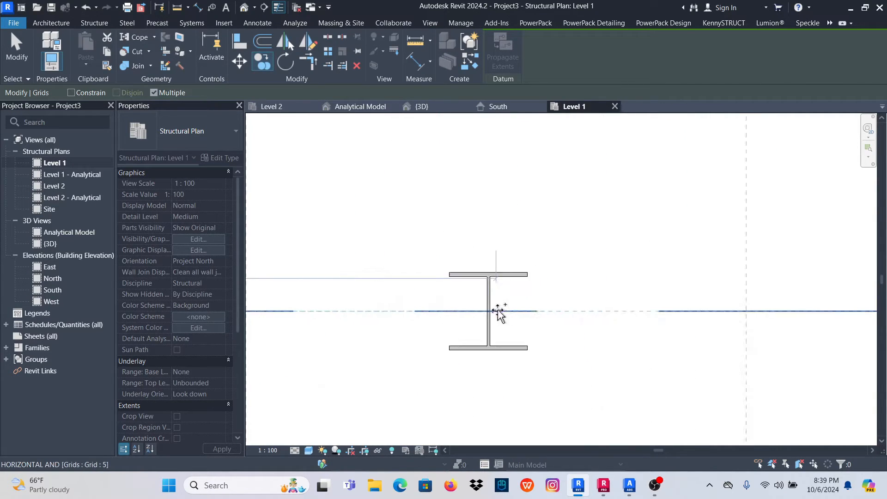
pyautogui.scroll(6, 499, 315)
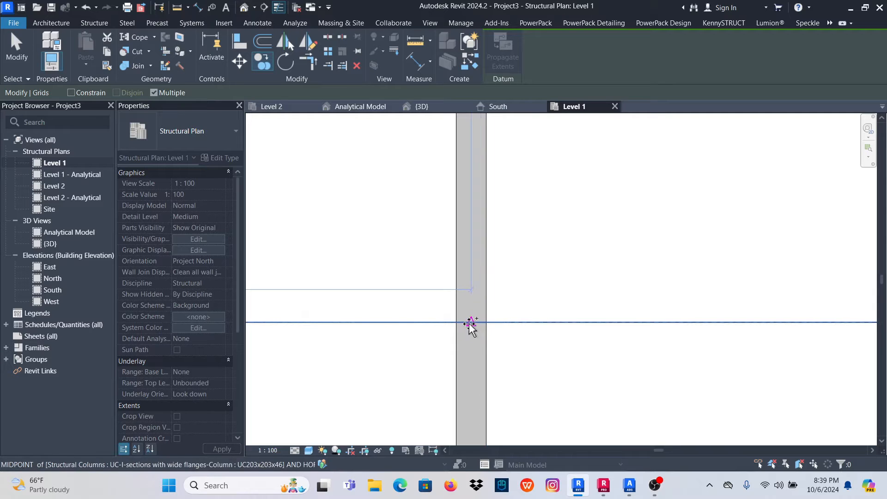
pyautogui.scroll(-10, 469, 323)
pyautogui.click(472, 322)
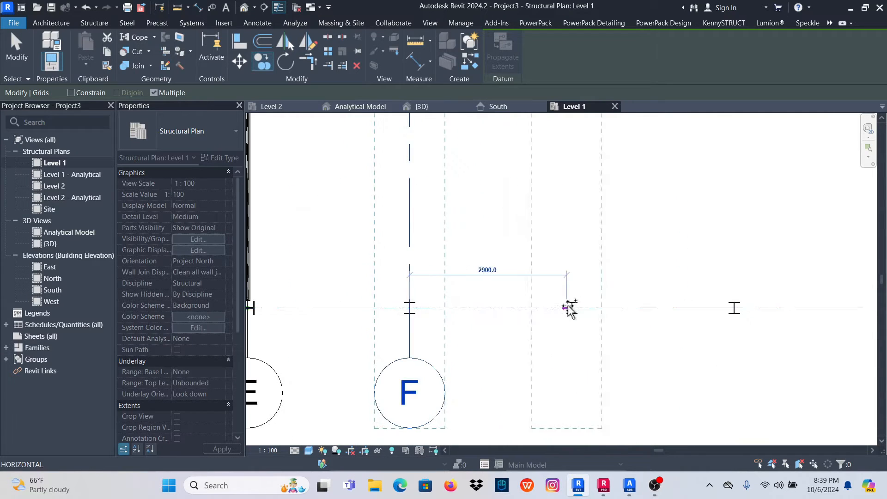
# Place two more vertical grid copies on the web centres of the south row's last two intermediate columns.
pyautogui.scroll(10, 572, 309)
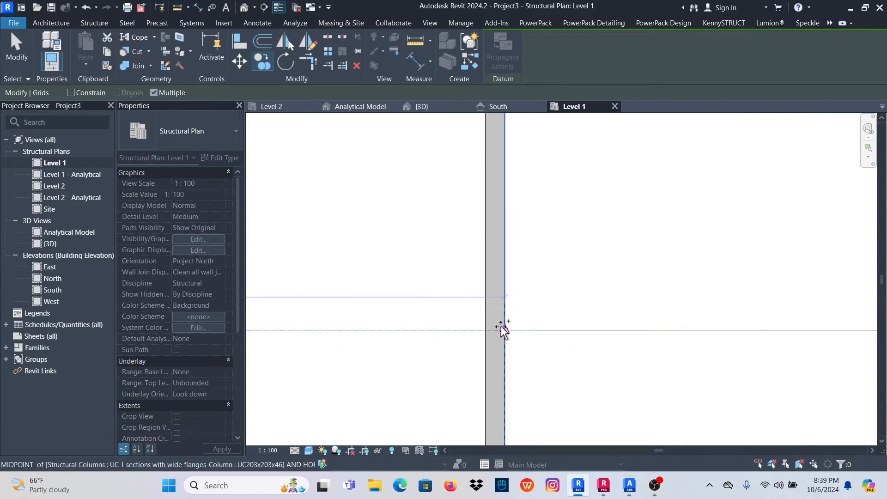
pyautogui.click(494, 329)
pyautogui.scroll(-10, 495, 329)
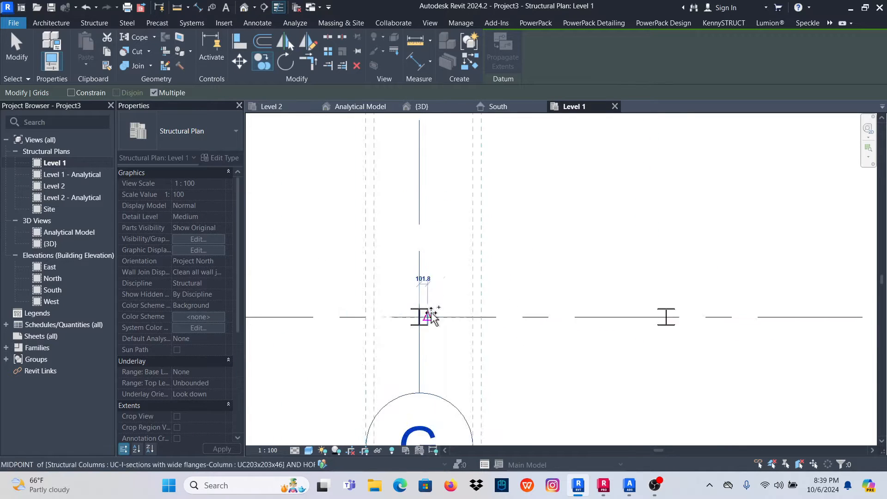
pyautogui.scroll(10, 531, 314)
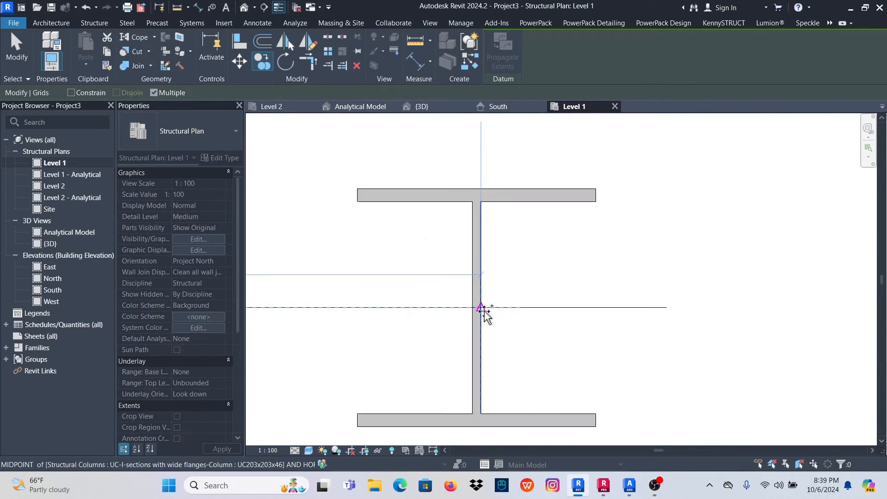
pyautogui.click(464, 306)
pyautogui.scroll(-8, 411, 314)
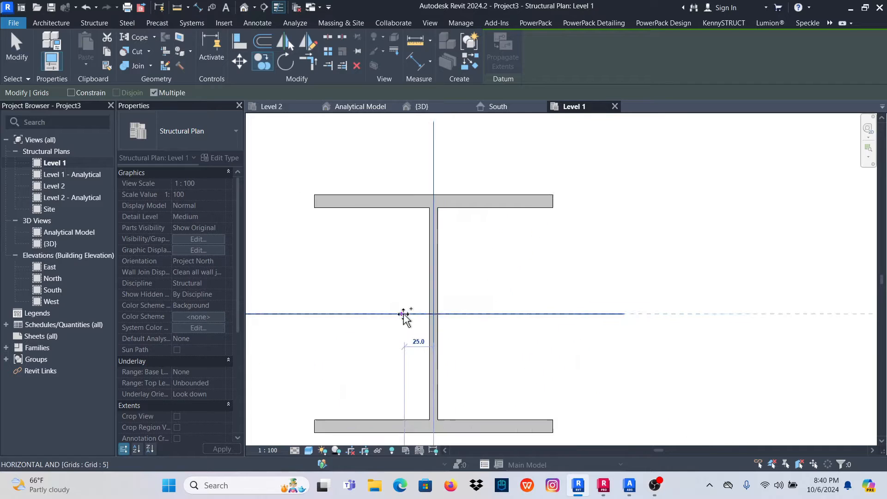
# Place the last vertical grid copy on the southeast corner column's centre and end the Copy command.
pyautogui.scroll(-3, 506, 313)
pyautogui.scroll(10, 581, 331)
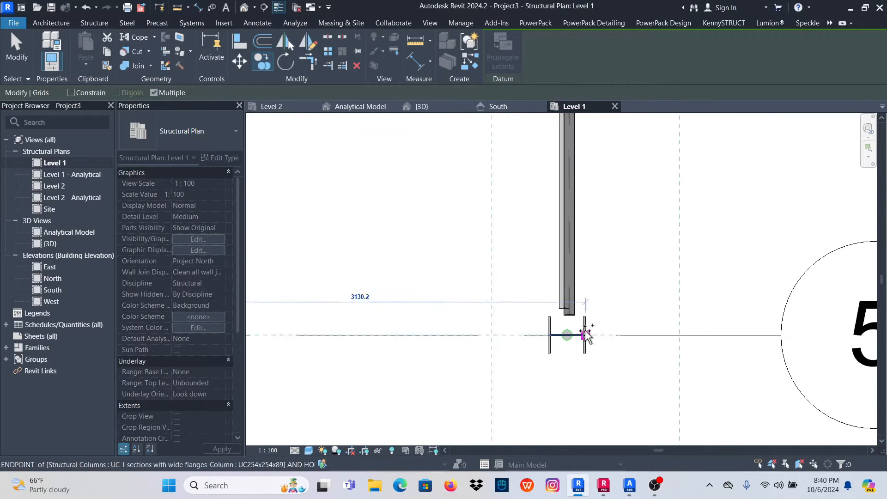
pyautogui.scroll(3, 531, 340)
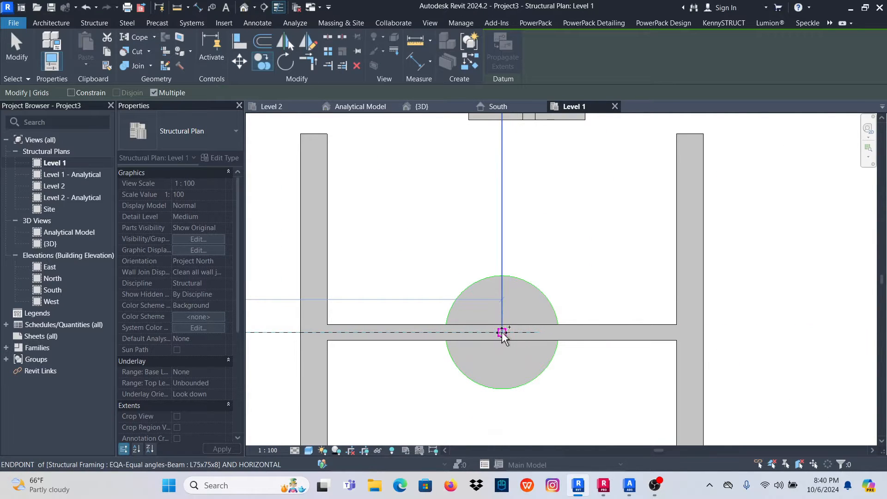
pyautogui.click(502, 333)
pyautogui.click(17, 45)
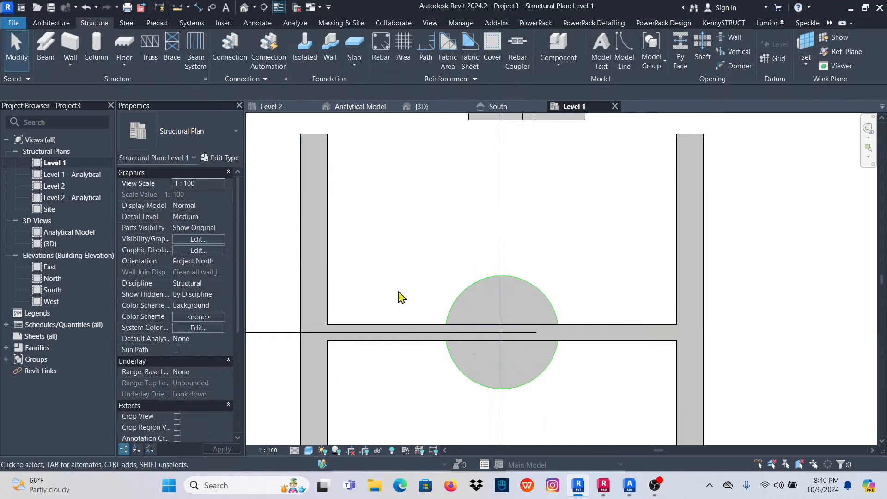
# Extend the north ends of the aligned vertical grids slightly beyond grid 1 and show grid F's bubble at that end.
pyautogui.scroll(-8, 627, 303)
pyautogui.scroll(-5, 589, 302)
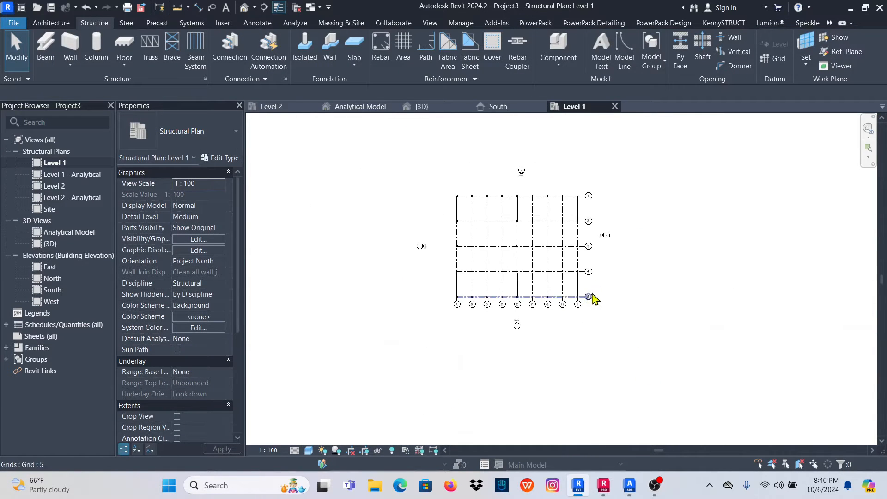
pyautogui.scroll(4, 534, 212)
pyautogui.click(534, 203)
pyautogui.scroll(5, 538, 176)
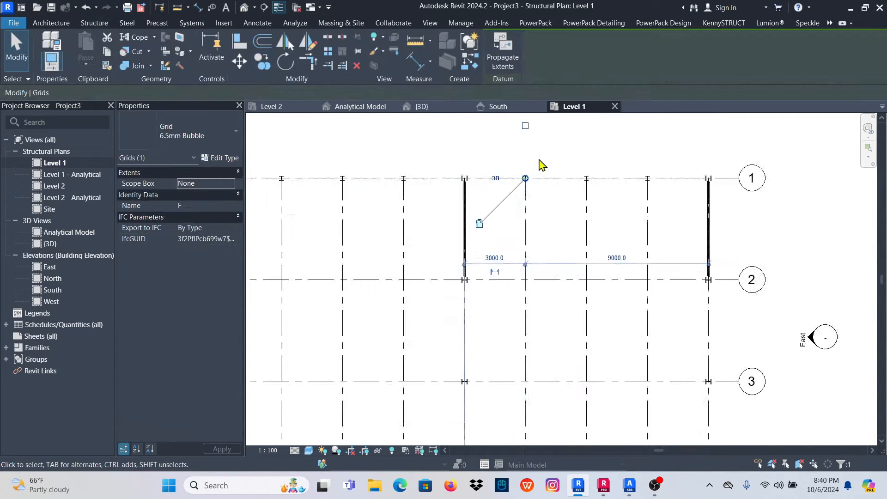
pyautogui.scroll(3, 527, 198)
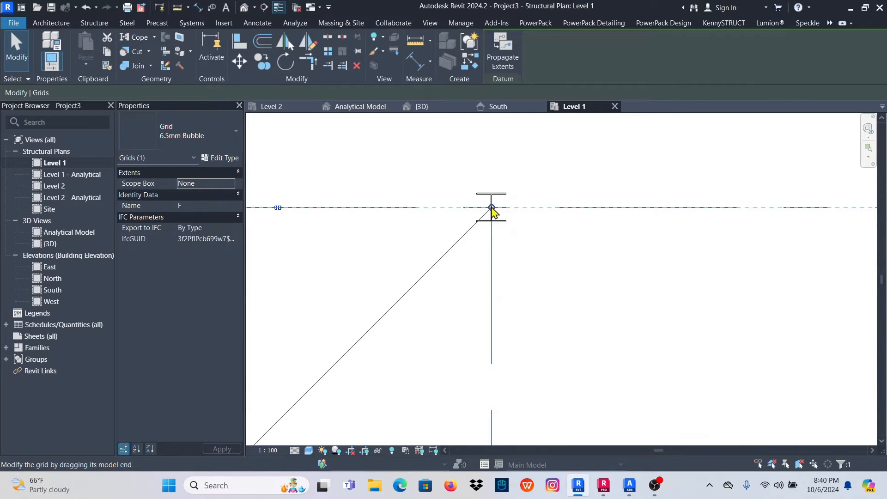
pyautogui.moveTo(491, 208); pyautogui.dragTo(491, 131)
pyautogui.scroll(-3, 504, 225)
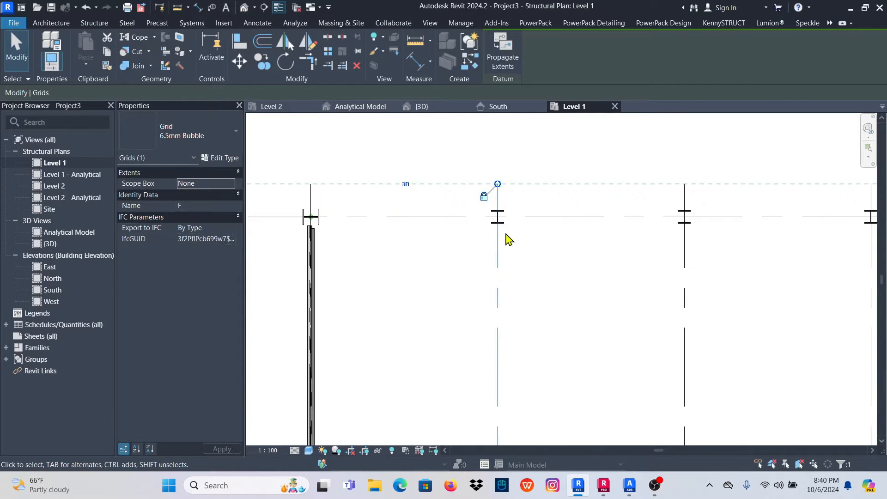
pyautogui.scroll(-5, 508, 219)
pyautogui.click(542, 197)
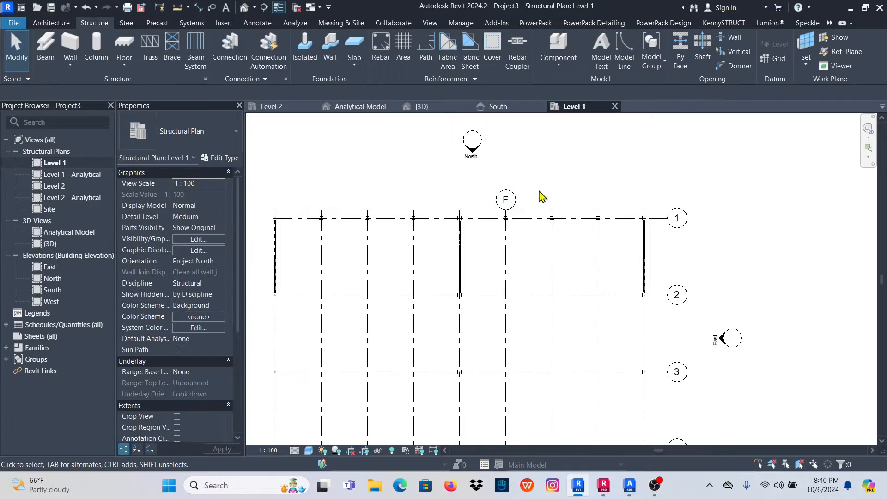
# Enable Plan View Symbols End 1 in the 6.5mm Bubble grid type so every grid has bubbles at both ends.
pyautogui.click(553, 241)
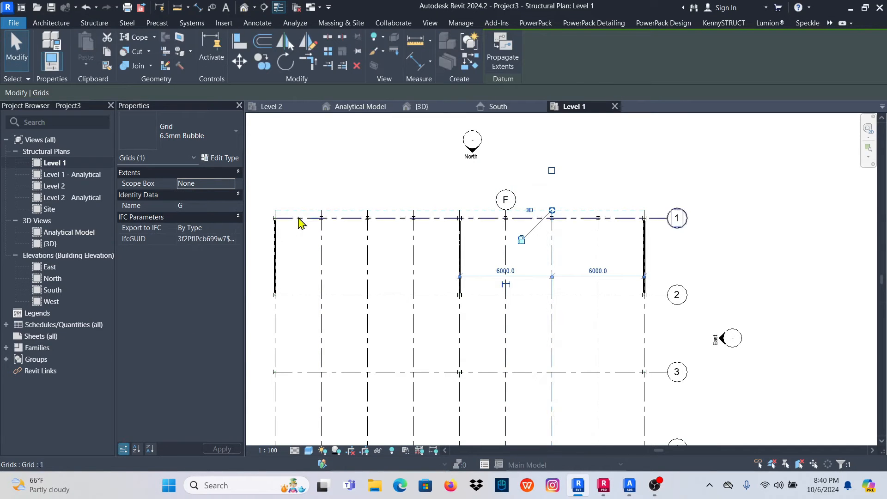
pyautogui.click(219, 159)
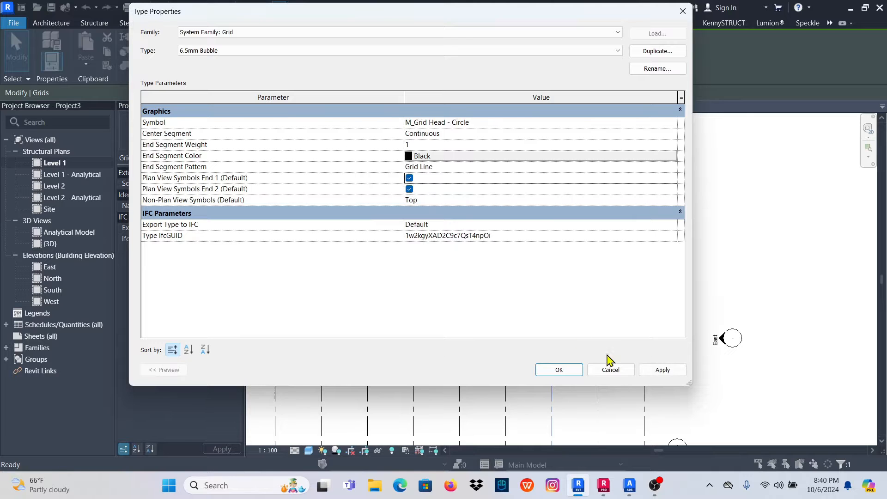
pyautogui.click(560, 371)
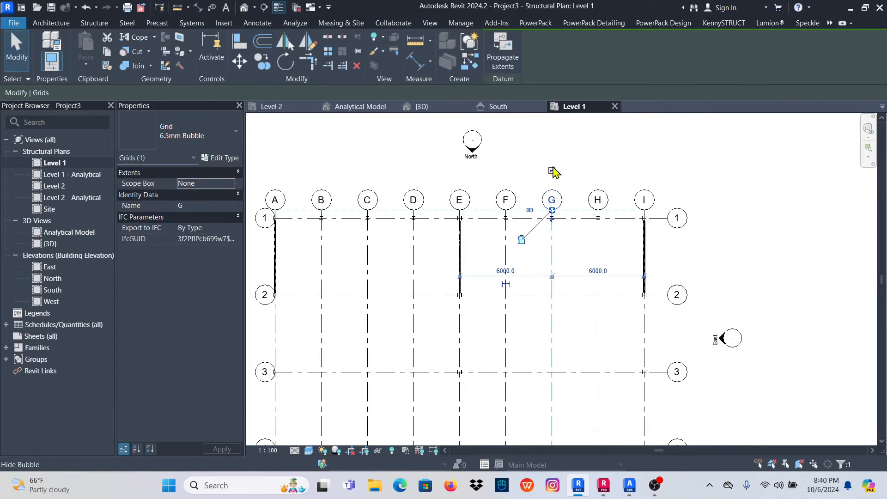
pyautogui.click(544, 161)
# Stretch the west ends of the aligned horizontal grids farther outward, clear of grid A's columns.
pyautogui.scroll(-3, 543, 162)
pyautogui.scroll(3, 398, 281)
pyautogui.click(414, 231)
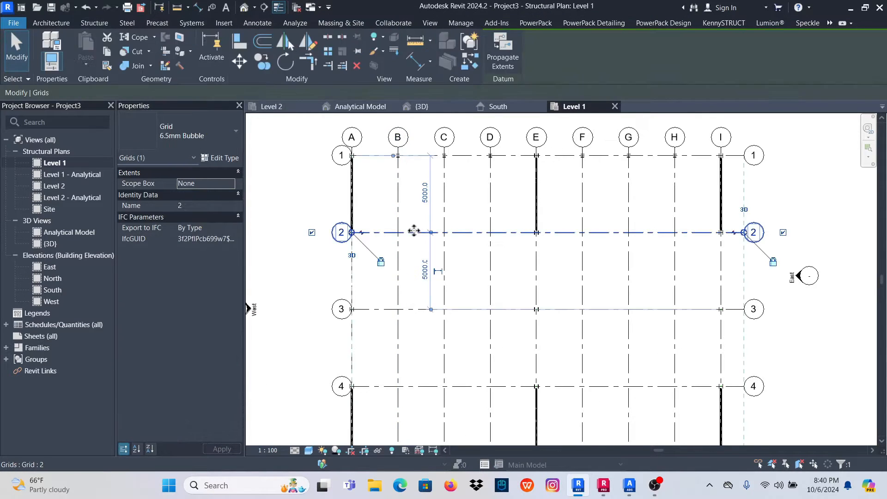
pyautogui.moveTo(353, 236); pyautogui.dragTo(322, 233)
pyautogui.click(372, 265)
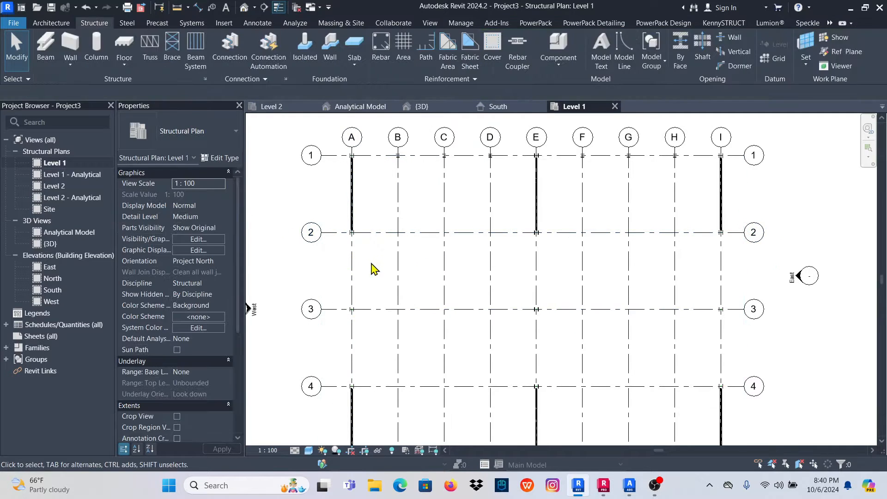
# Set the Level 1 plan's detail level to Fine.
pyautogui.scroll(-5, 534, 240)
pyautogui.scroll(5, 522, 203)
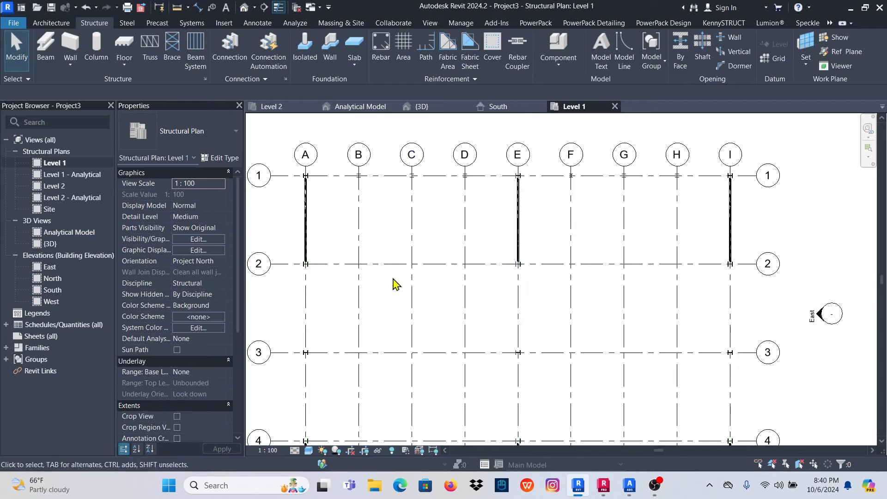
pyautogui.scroll(-3, 466, 254)
pyautogui.click(293, 451)
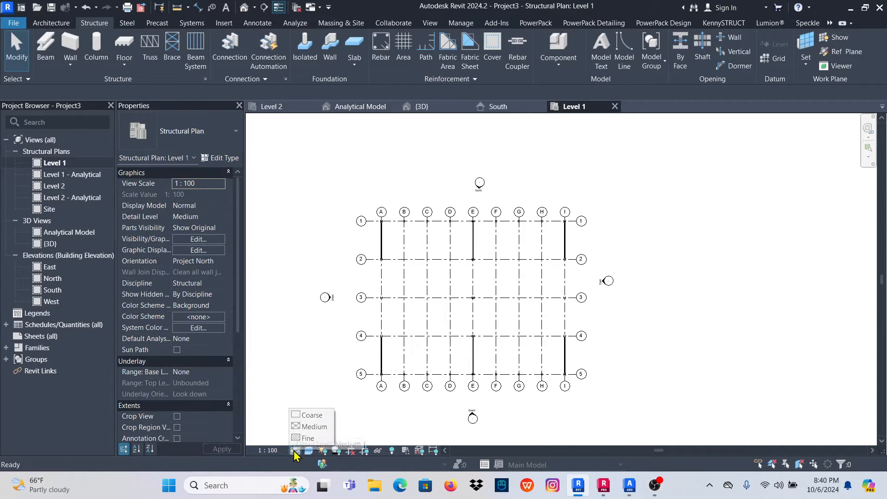
pyautogui.scroll(2, 470, 267)
pyautogui.scroll(-2, 453, 254)
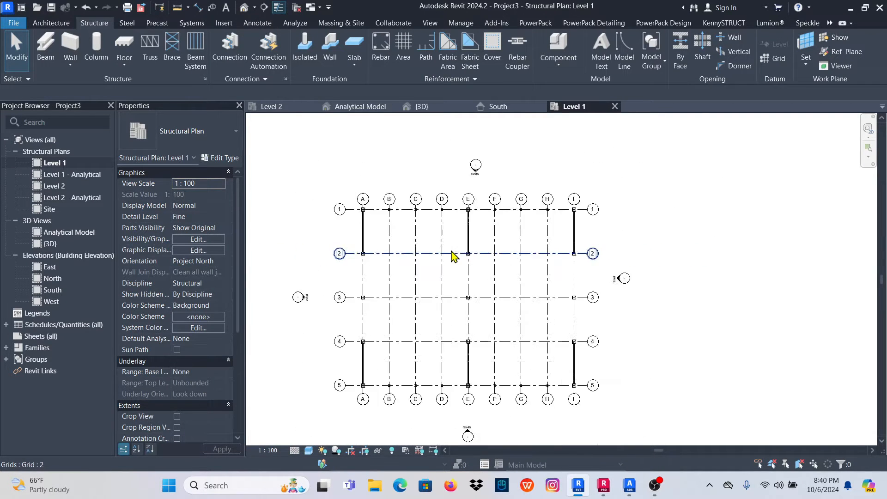
# Open the South elevation and examine grids A to I against the columns and rafters.
pyautogui.click(497, 106)
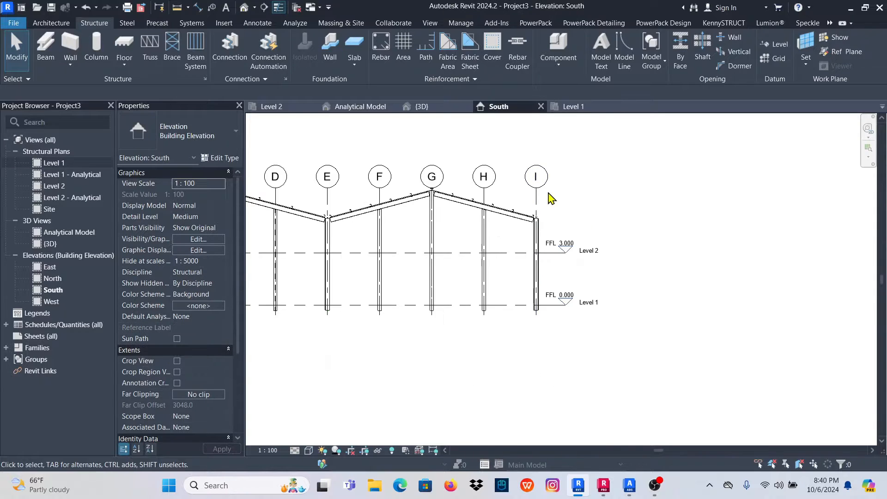
pyautogui.scroll(-3, 549, 194)
pyautogui.scroll(2, 314, 288)
pyautogui.scroll(2, 314, 287)
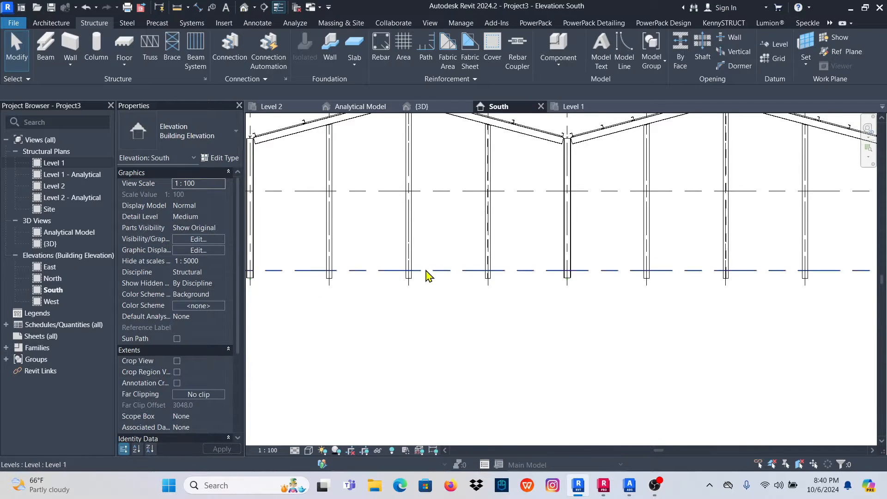
pyautogui.scroll(-2, 416, 301)
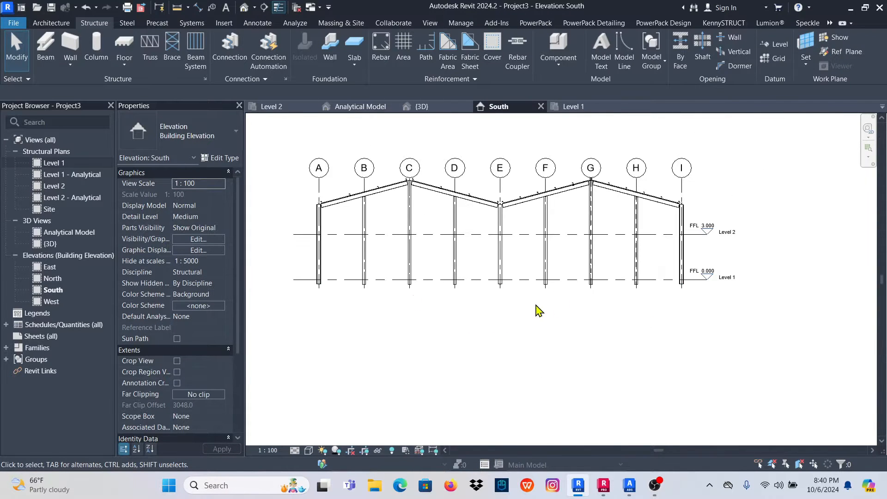
pyautogui.scroll(2, 434, 186)
pyautogui.scroll(-2, 481, 384)
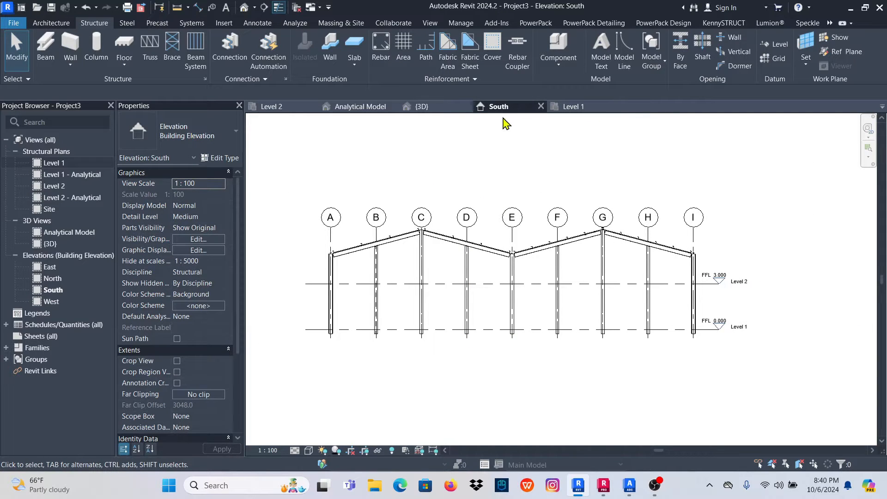
# In the Level 1 plan, draw a Detail View section just north of grid 1, spanning from west of grid A to east of grid I.
pyautogui.click(573, 107)
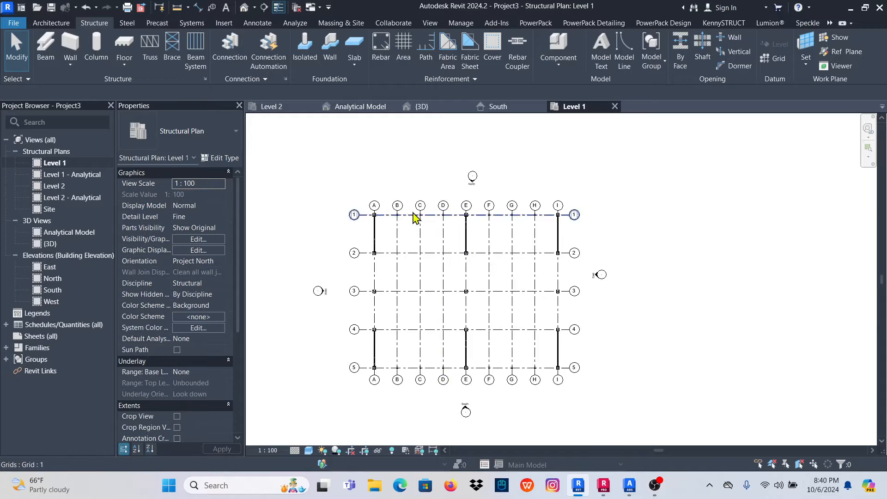
pyautogui.scroll(3, 415, 218)
pyautogui.scroll(-1, 366, 241)
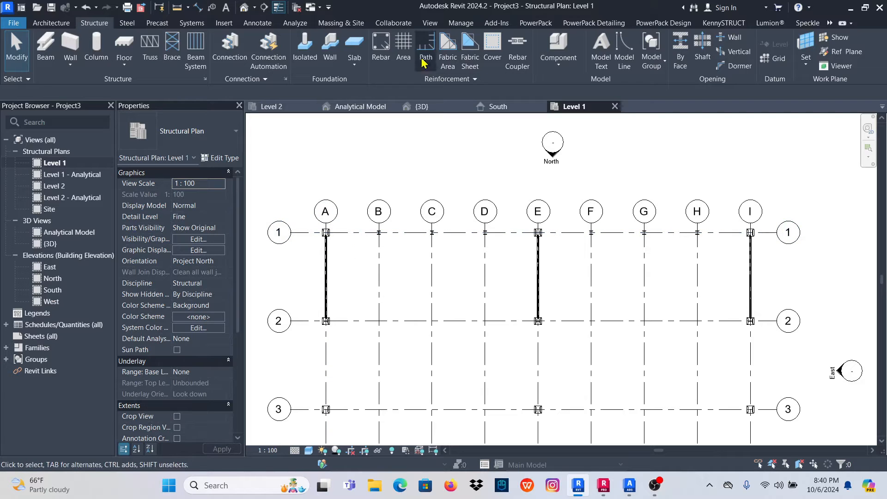
pyautogui.click(431, 23)
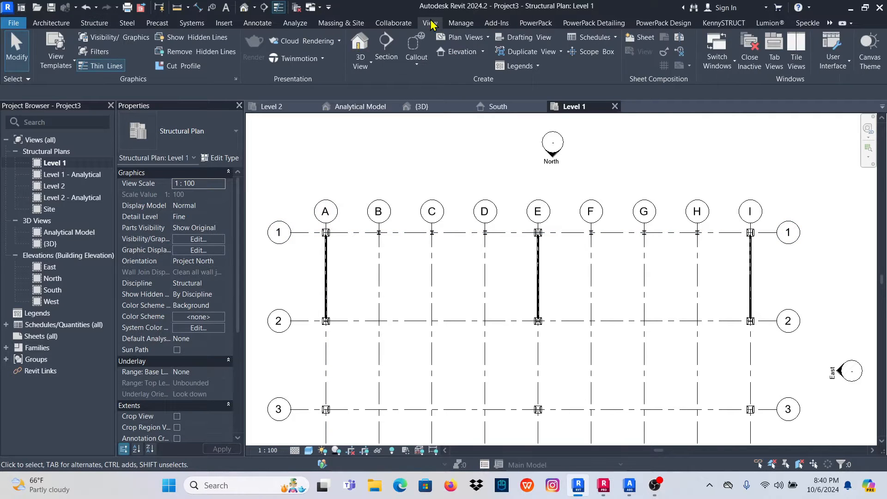
pyautogui.click(385, 48)
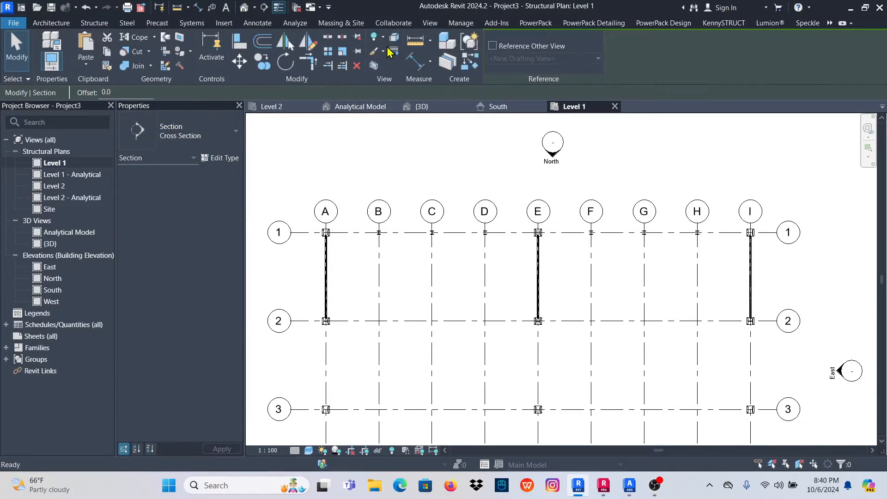
pyautogui.click(197, 135)
pyautogui.click(165, 193)
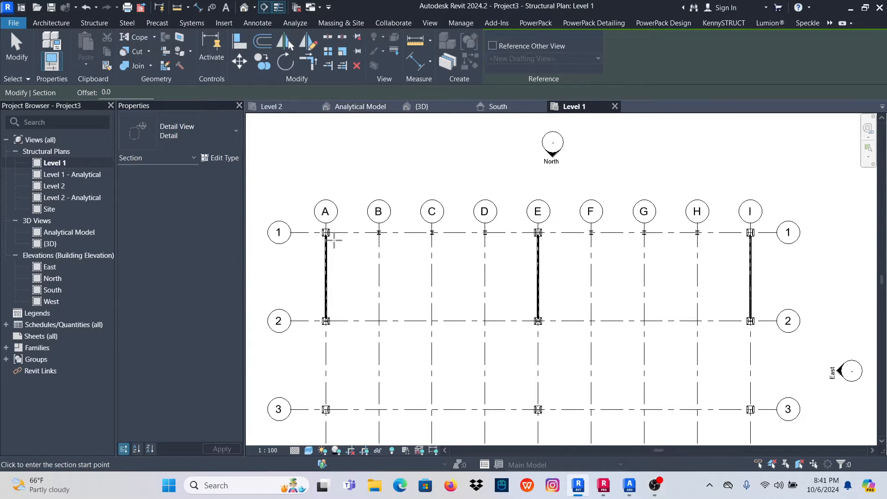
pyautogui.scroll(3, 334, 239)
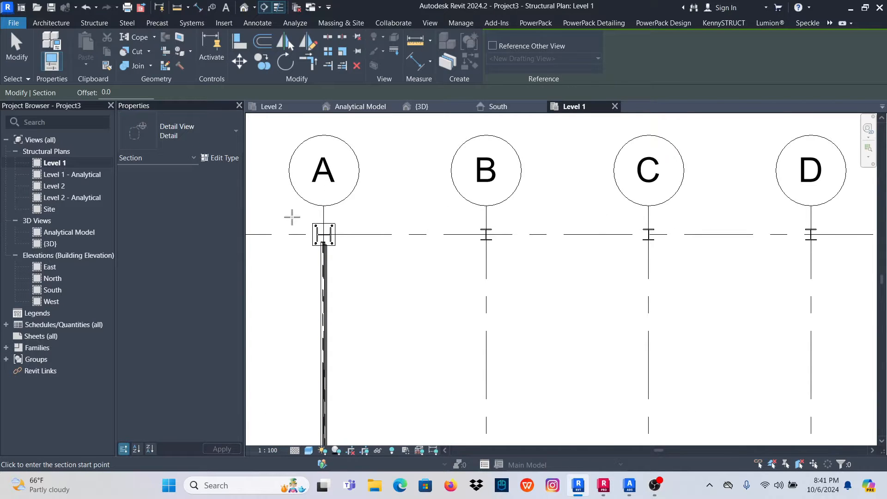
pyautogui.scroll(-5, 292, 216)
pyautogui.scroll(2, 643, 215)
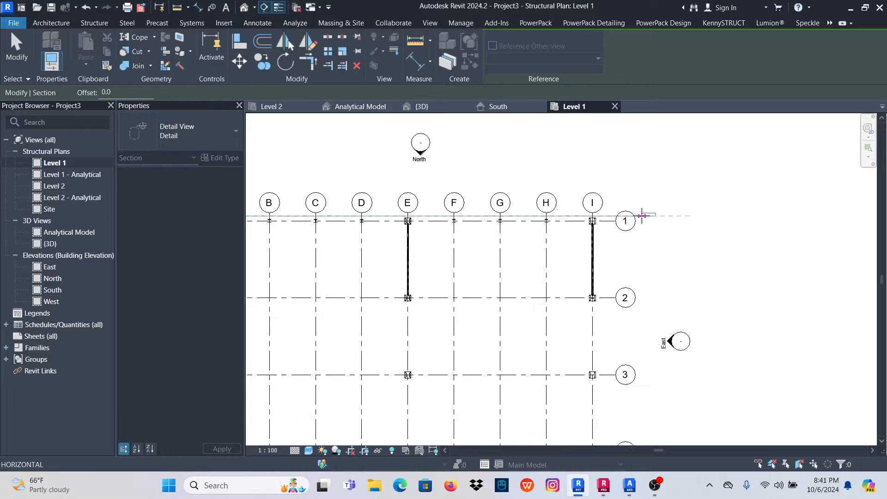
pyautogui.scroll(1, 642, 216)
pyautogui.click(591, 215)
pyautogui.scroll(-2, 622, 218)
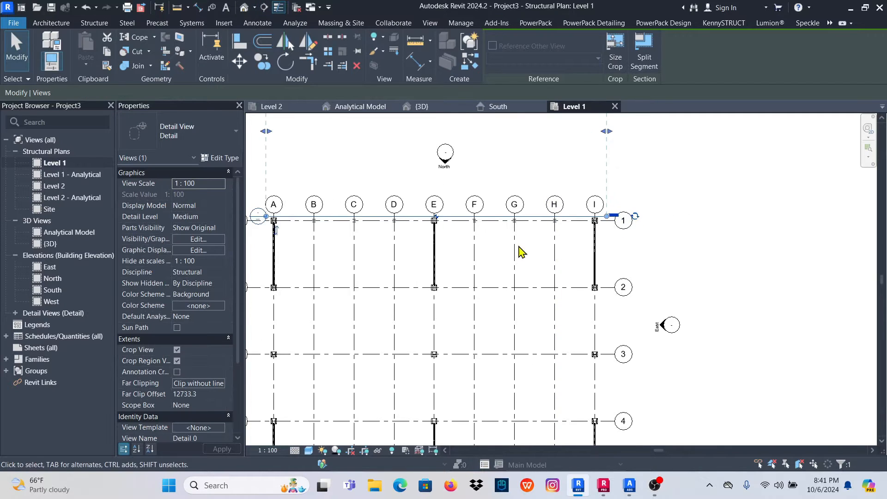
# Shorten the detail section's view depth to just south of the grid 1 columns, a far clip offset of about 955 mm.
pyautogui.scroll(-1, 369, 246)
pyautogui.scroll(5, 341, 234)
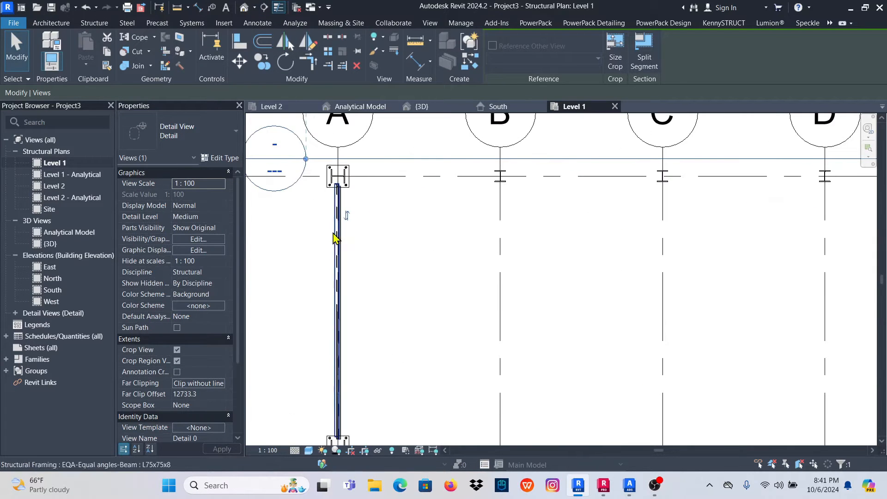
pyautogui.scroll(-5, 377, 239)
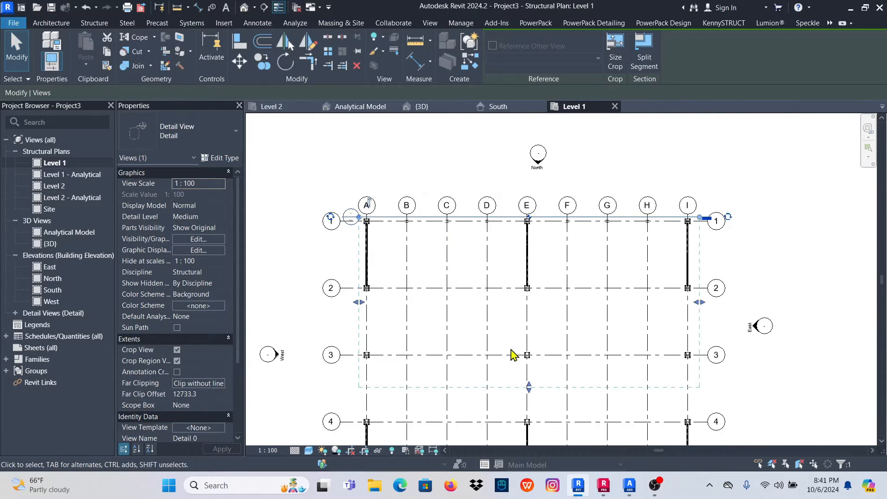
pyautogui.moveTo(531, 390); pyautogui.dragTo(531, 230)
pyautogui.scroll(6, 531, 231)
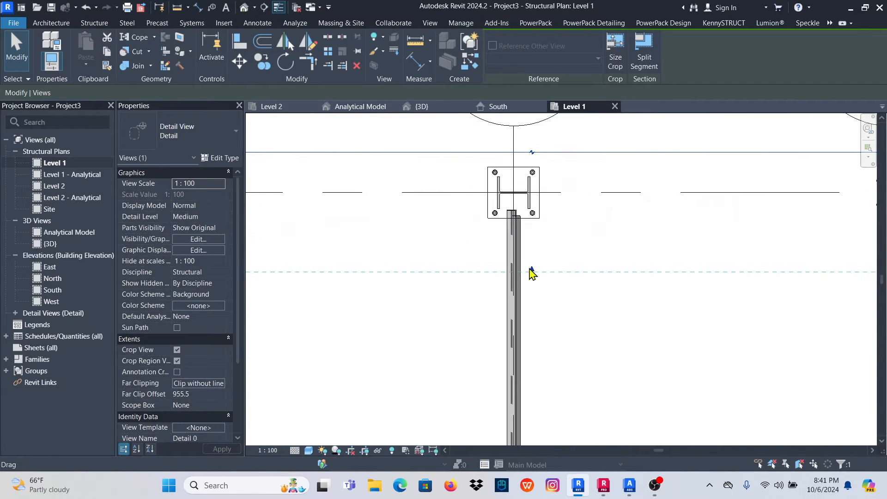
# Pull the section's far clip line in to an offset of about 464.6 just past grid 1, and open its detail view.
pyautogui.moveTo(531, 273); pyautogui.dragTo(534, 227)
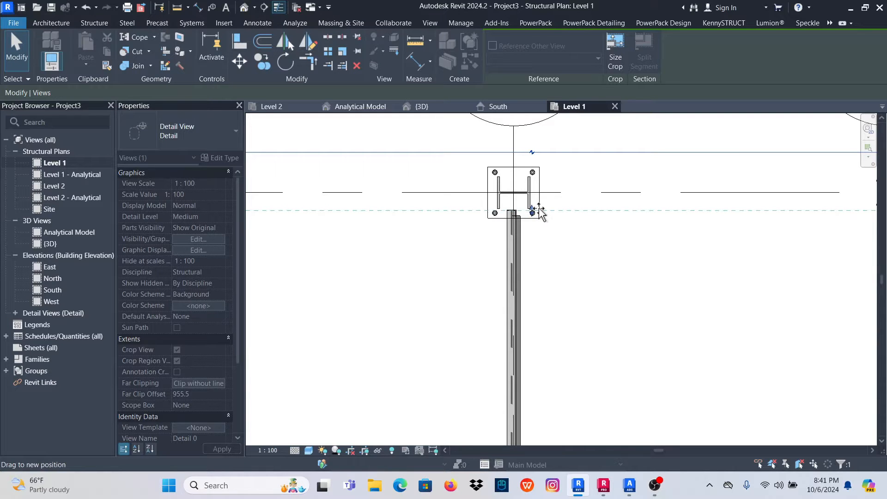
pyautogui.click(565, 264)
pyautogui.scroll(-8, 466, 252)
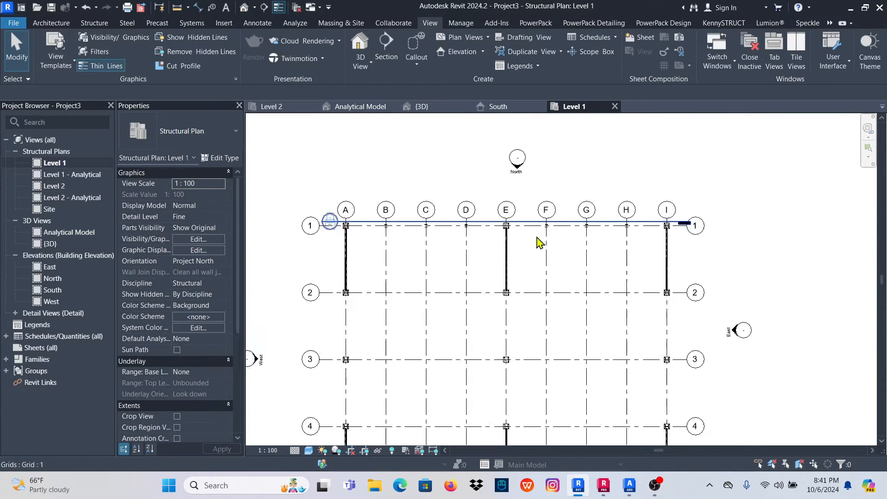
pyautogui.scroll(4, 365, 229)
pyautogui.doubleClick(359, 209)
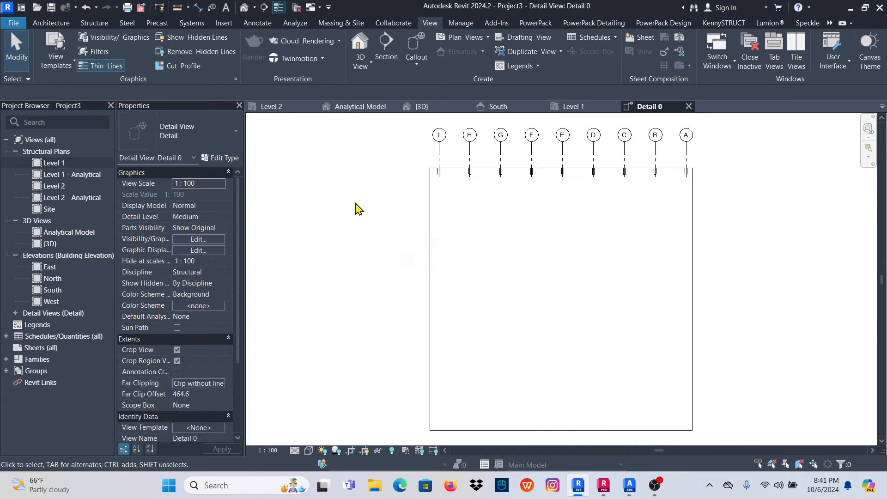
# Extend the detail view's crop region upward so it takes in the full height of the columns and rafters.
pyautogui.scroll(-2, 600, 285)
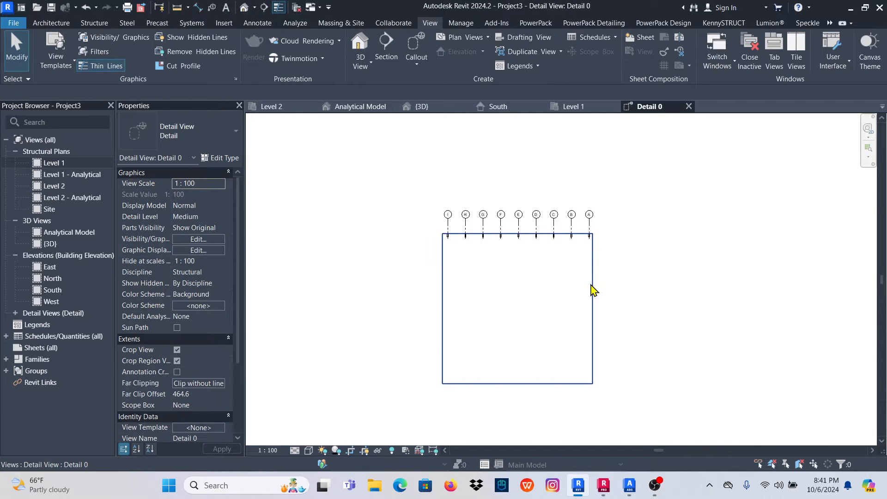
pyautogui.click(593, 290)
pyautogui.scroll(-2, 566, 355)
pyautogui.moveTo(541, 291); pyautogui.dragTo(547, 163)
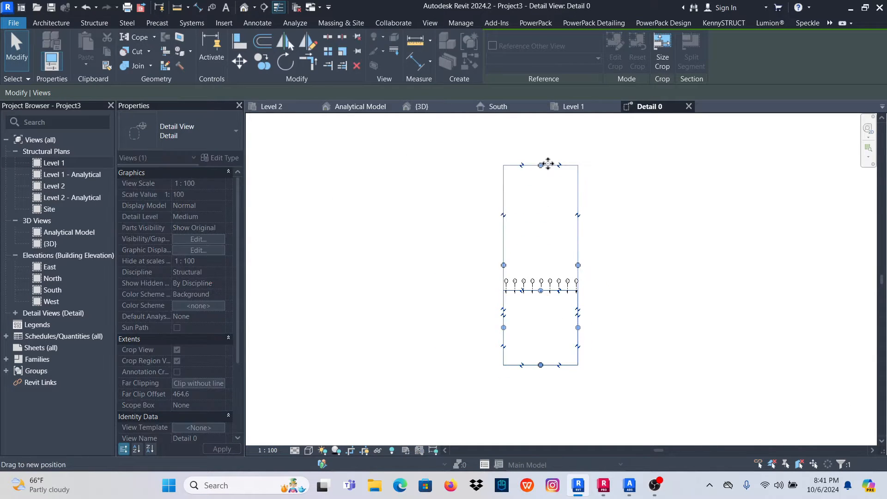
pyautogui.scroll(4, 519, 297)
pyautogui.scroll(-4, 477, 246)
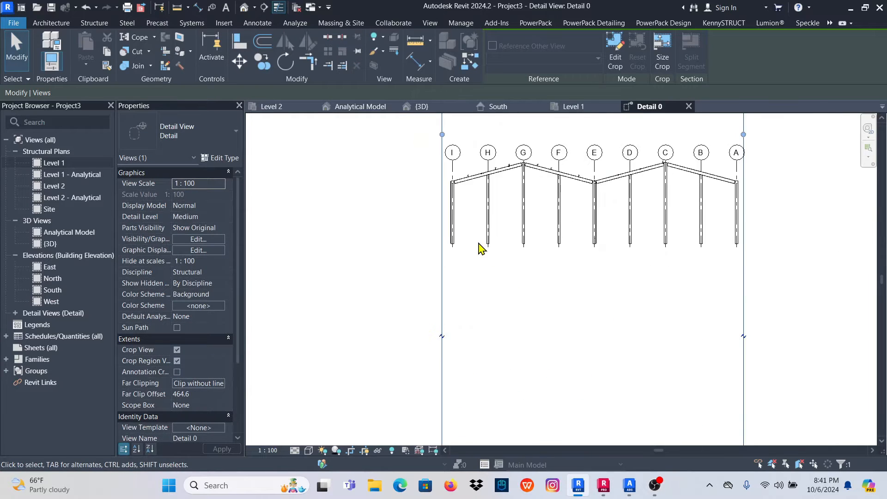
# Tighten the crop region's lower and upper edges around the frame, leaving a margin below the columns and above the grid bubbles.
pyautogui.moveTo(535, 391); pyautogui.dragTo(541, 267)
pyautogui.scroll(-2, 548, 236)
pyautogui.moveTo(526, 159); pyautogui.dragTo(527, 255)
# Widen the crop region on both sides, leaving a margin beyond grids A and I.
pyautogui.scroll(4, 584, 254)
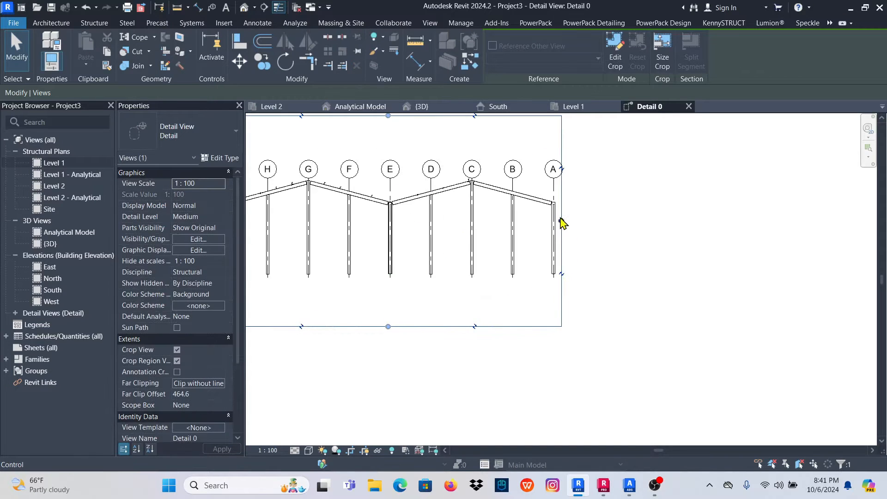
pyautogui.moveTo(562, 221); pyautogui.dragTo(585, 222)
pyautogui.scroll(-3, 585, 222)
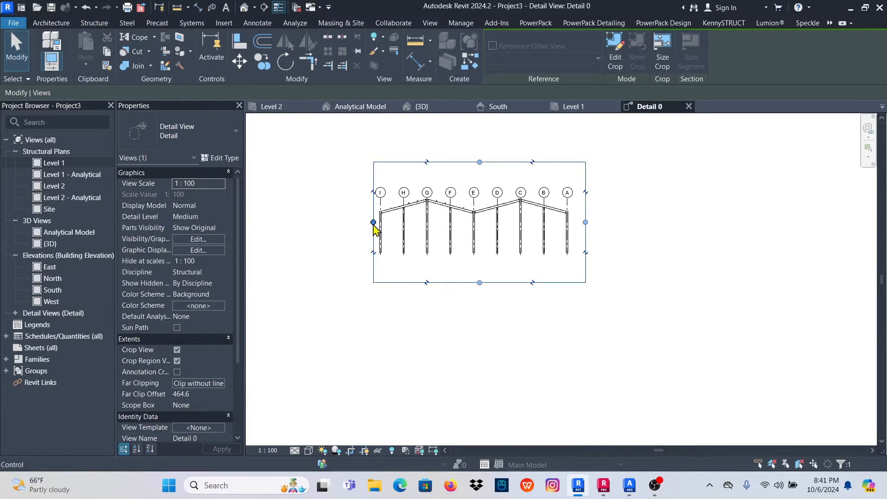
pyautogui.moveTo(374, 222); pyautogui.dragTo(354, 221)
pyautogui.click(491, 358)
# Examine the channel purlins and the angle members along the rafters between grids A and I.
pyautogui.scroll(6, 452, 193)
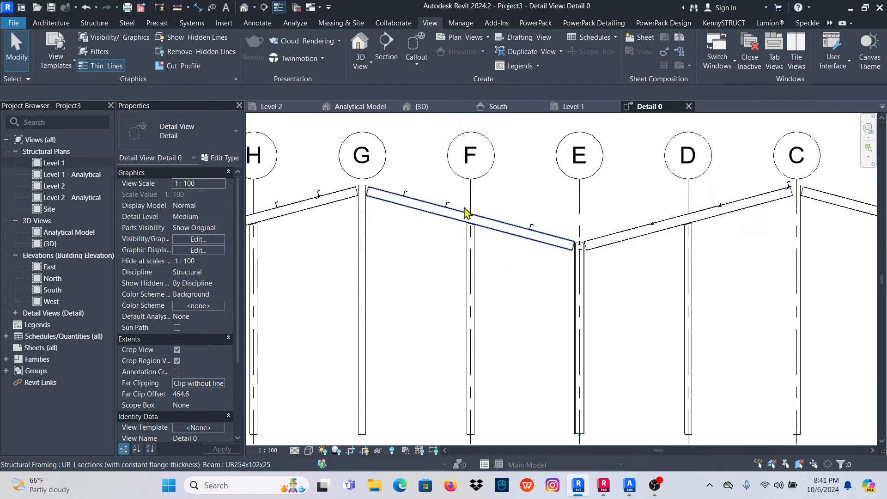
pyautogui.scroll(6, 689, 228)
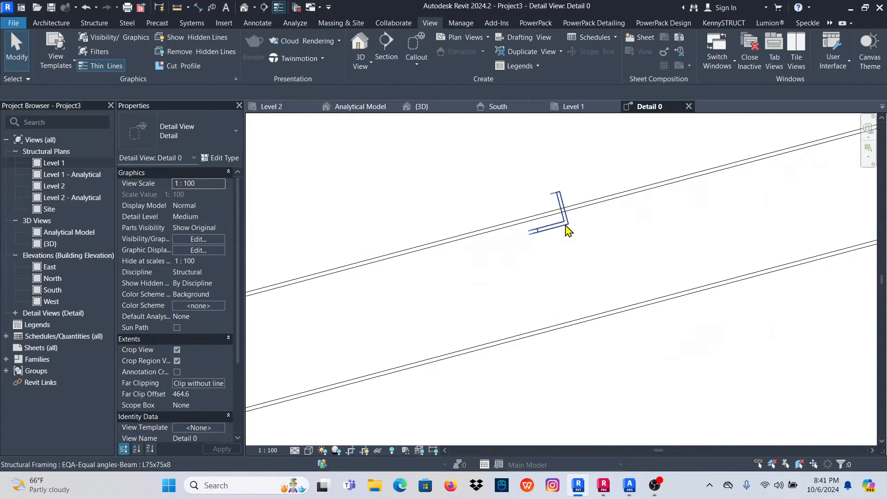
pyautogui.scroll(-4, 550, 240)
pyautogui.scroll(3, 661, 222)
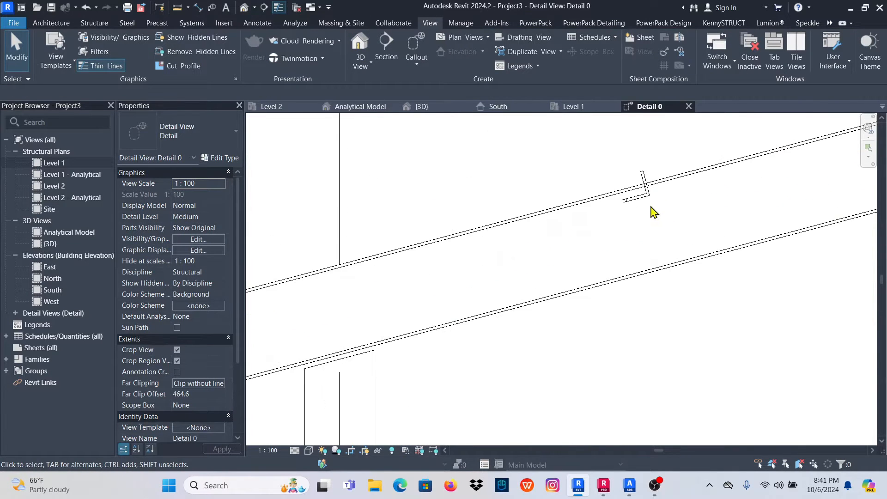
pyautogui.scroll(-5, 550, 247)
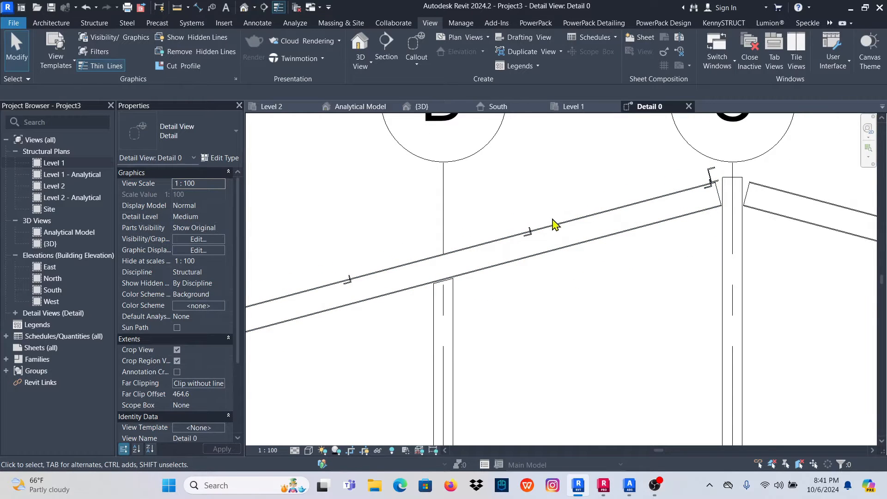
pyautogui.scroll(-6, 568, 250)
pyautogui.scroll(6, 425, 259)
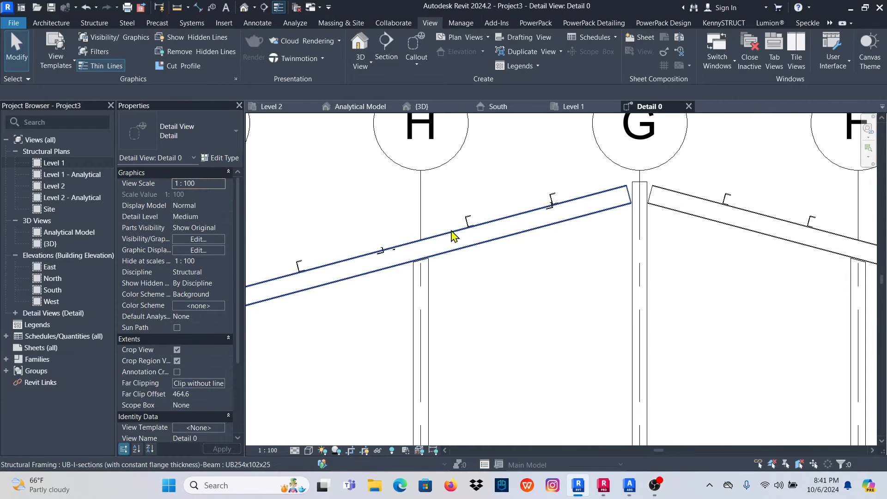
pyautogui.scroll(3, 467, 225)
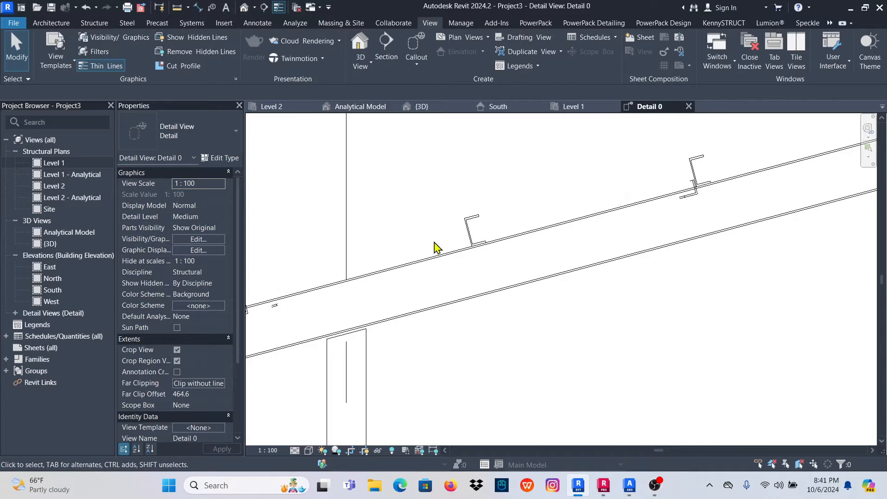
pyautogui.scroll(-7, 388, 275)
pyautogui.scroll(3, 531, 282)
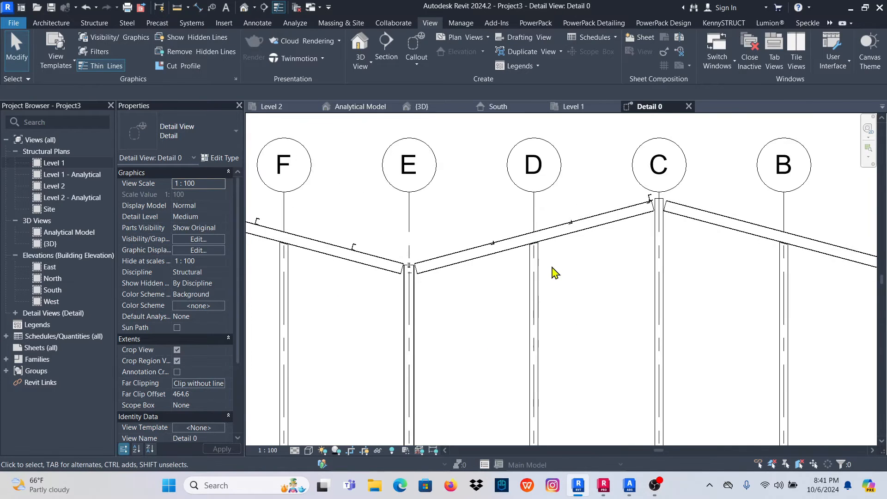
pyautogui.scroll(1, 555, 272)
pyautogui.scroll(-3, 584, 231)
# In the Level 1 plan, extend the section's far clip offset to about 978.0 and nudge the section line slightly farther outside grid 1.
pyautogui.click(577, 108)
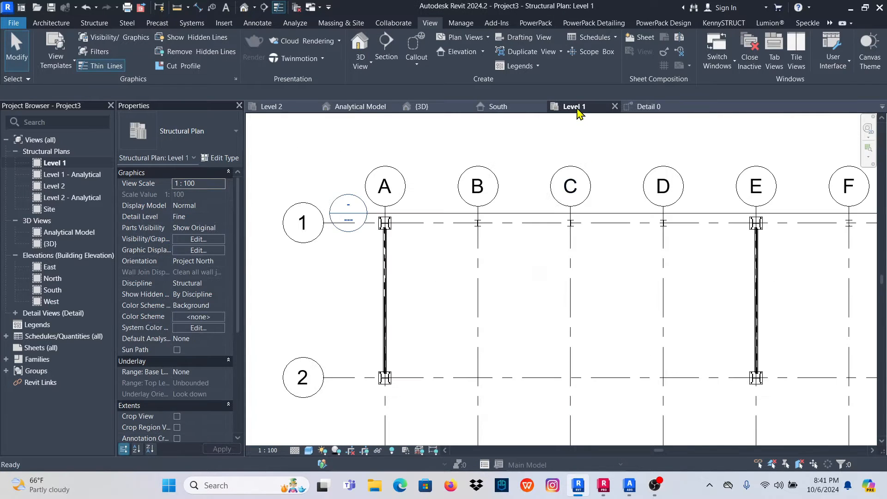
pyautogui.scroll(-3, 475, 284)
pyautogui.scroll(2, 541, 254)
pyautogui.scroll(2, 542, 254)
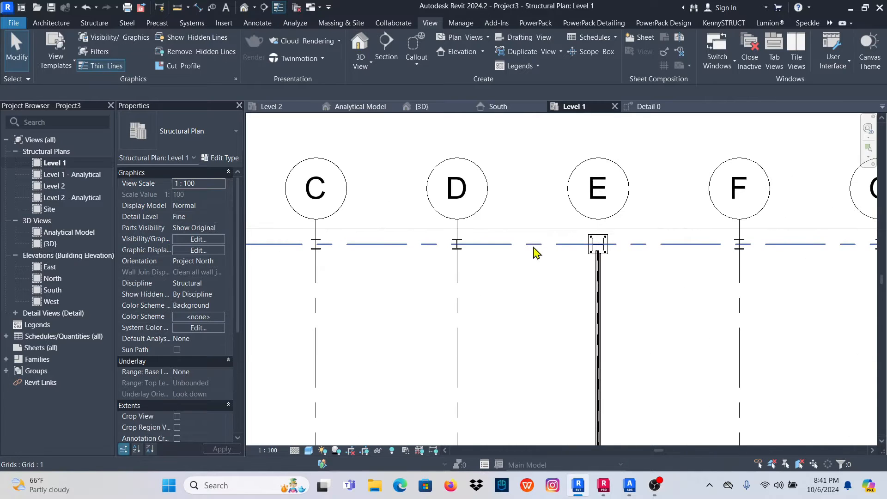
pyautogui.click(521, 241)
pyautogui.scroll(-2, 555, 258)
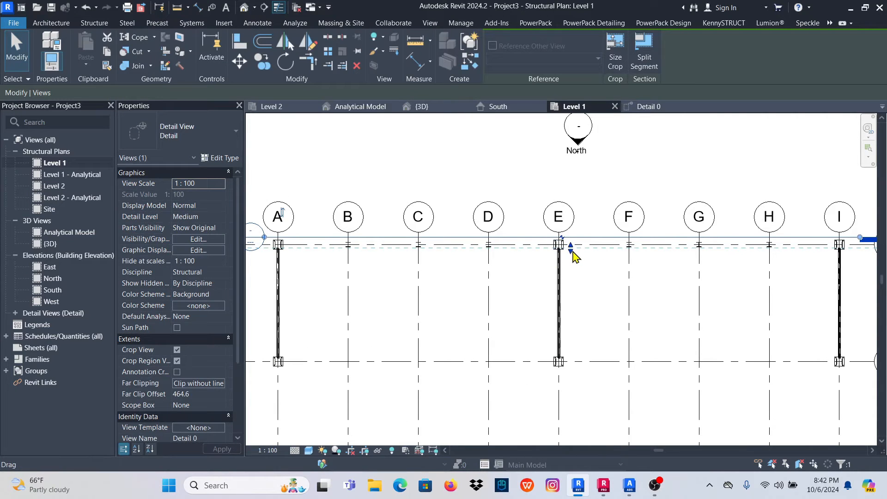
pyautogui.moveTo(573, 253); pyautogui.dragTo(576, 266)
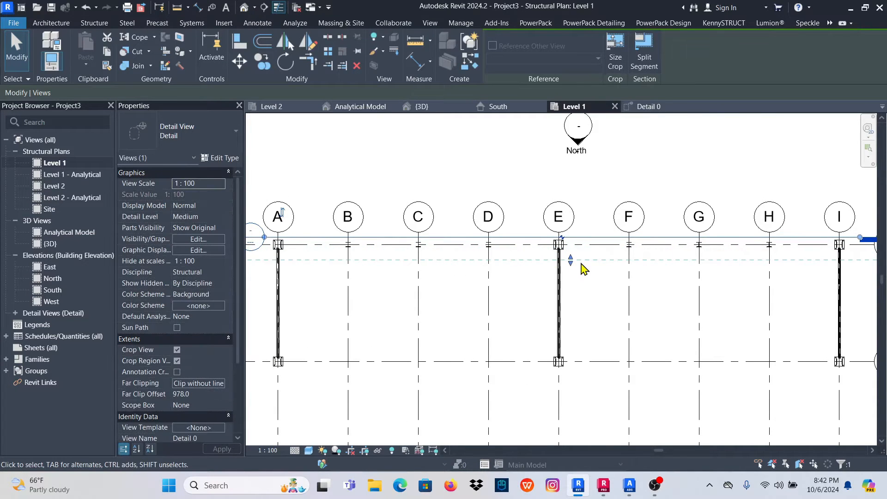
pyautogui.press('Up')
pyautogui.press('Up')
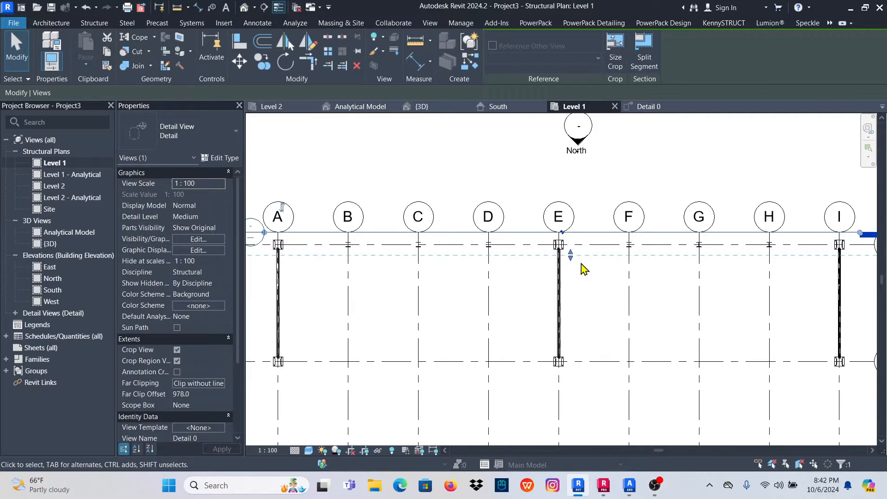
# In Detail 0, select all L75x75x8 equal angle beams visible in the view and hide those elements.
pyautogui.click(649, 107)
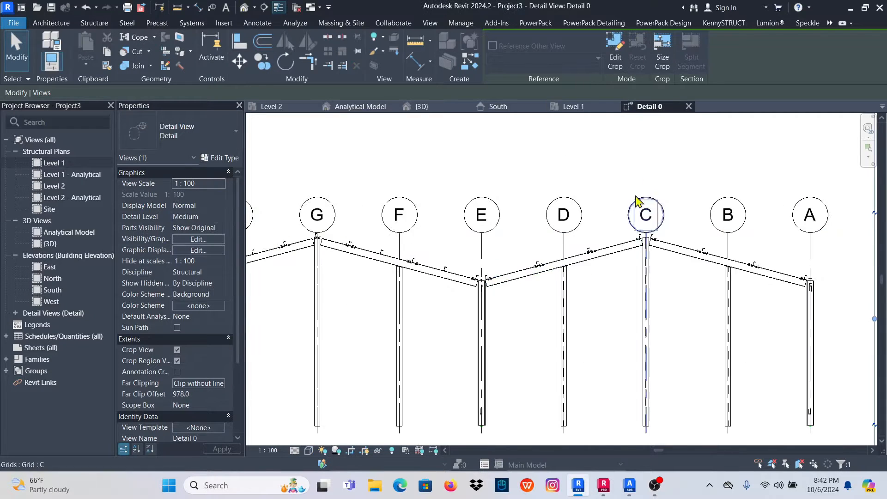
pyautogui.scroll(5, 588, 257)
pyautogui.scroll(2, 606, 250)
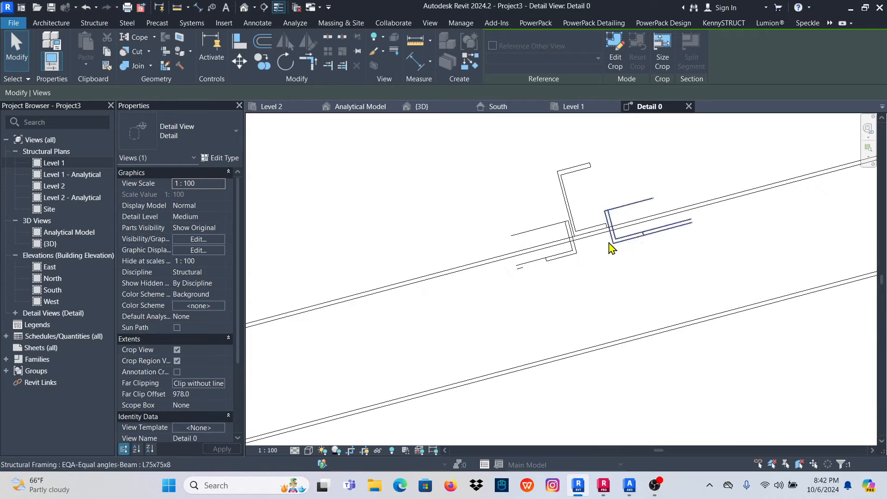
pyautogui.click(553, 236)
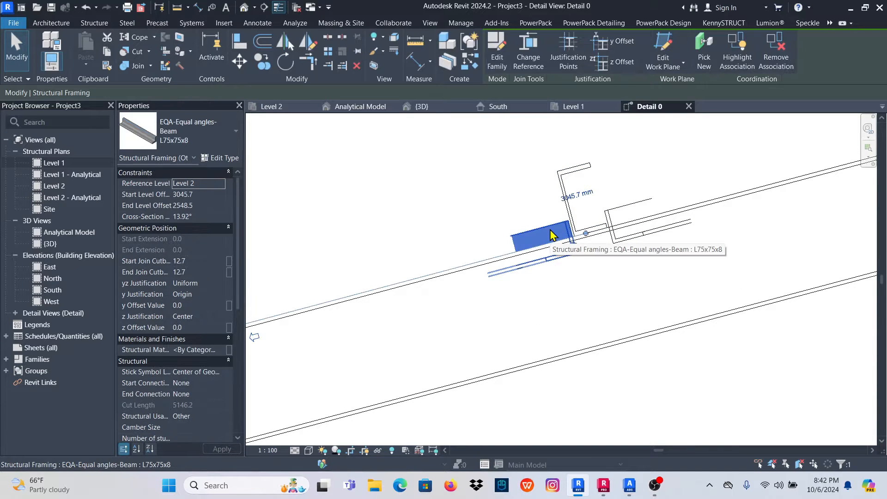
pyautogui.rightClick(553, 236)
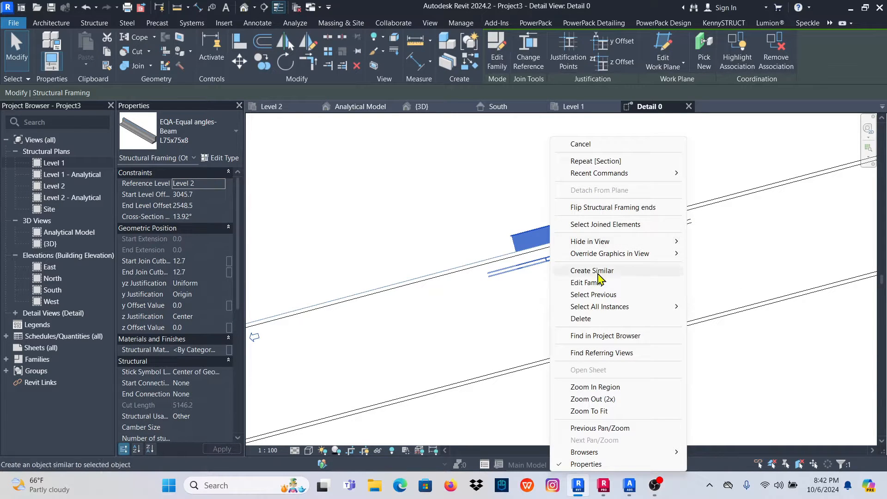
pyautogui.moveTo(651, 308)
pyautogui.click(723, 307)
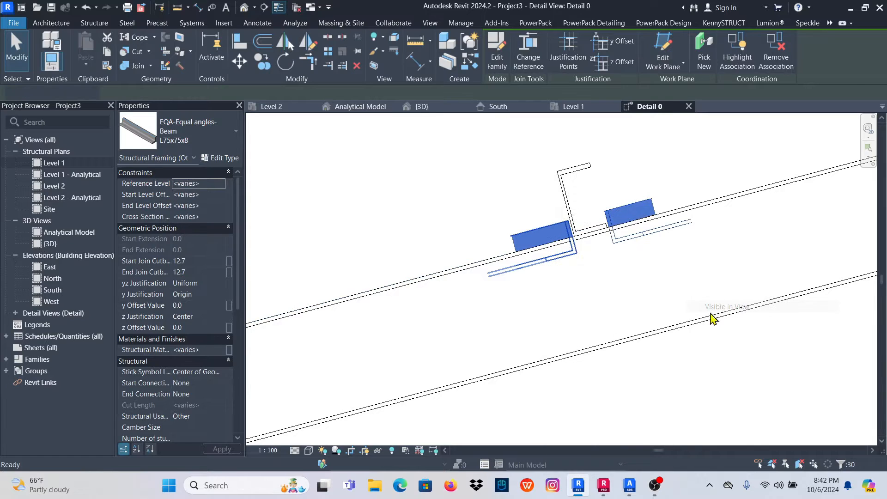
pyautogui.scroll(-4, 559, 236)
pyautogui.scroll(5, 556, 237)
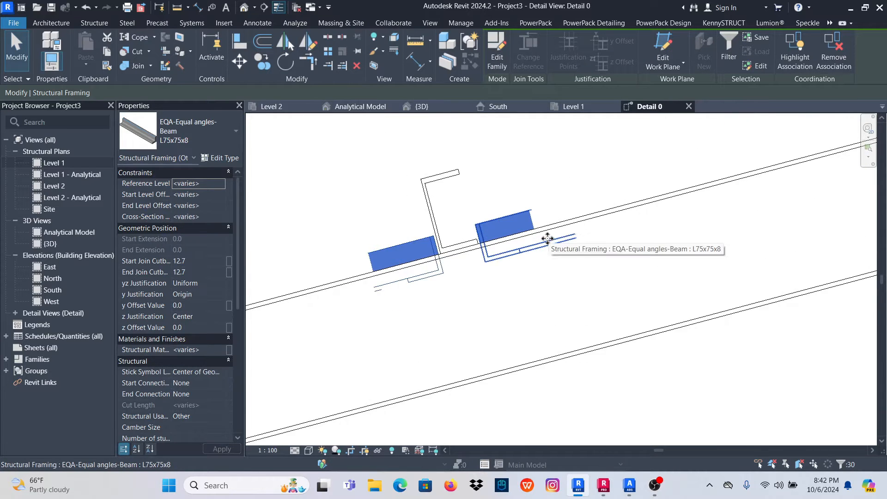
pyautogui.rightClick(503, 217)
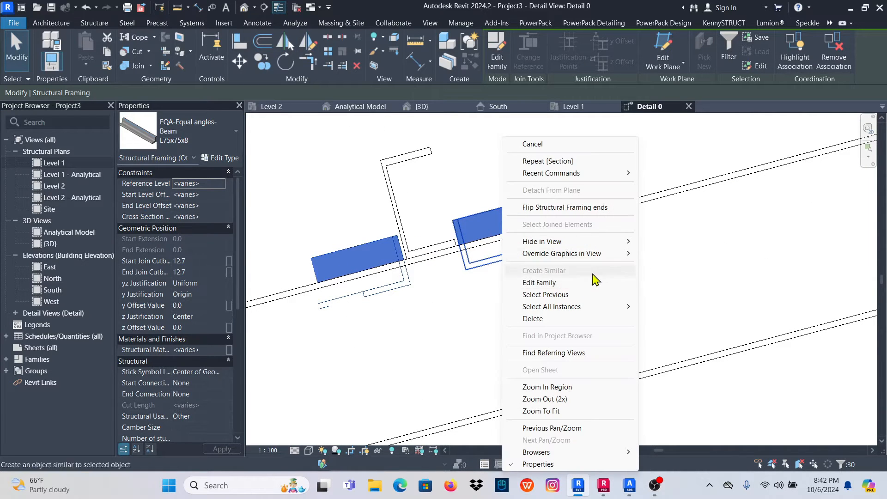
pyautogui.moveTo(610, 241)
pyautogui.click(669, 243)
# Examine how the channel purlins sit along the rafters, at the ridges on grids G and C and at the eaves.
pyautogui.scroll(-5, 522, 244)
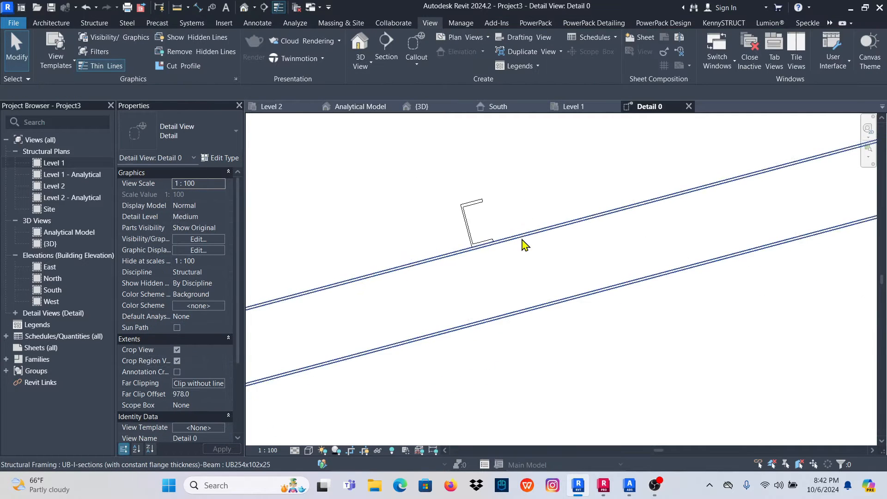
pyautogui.scroll(-6, 564, 213)
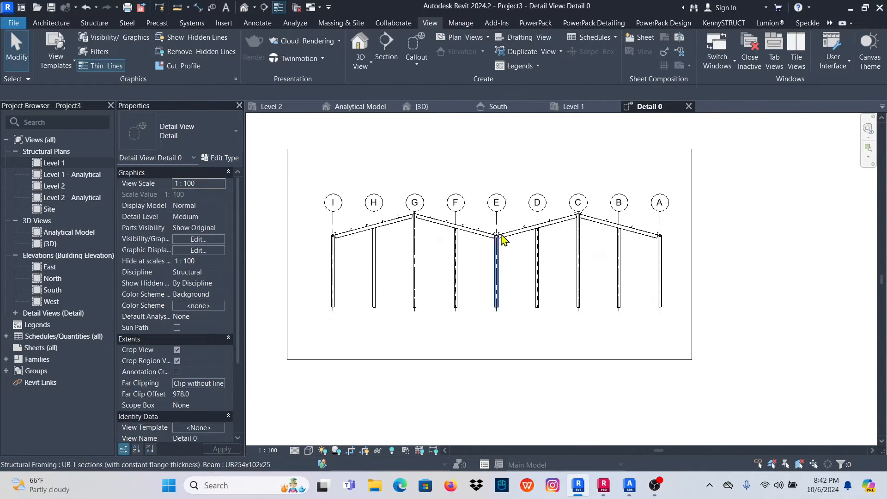
pyautogui.scroll(7, 412, 218)
pyautogui.scroll(-5, 443, 238)
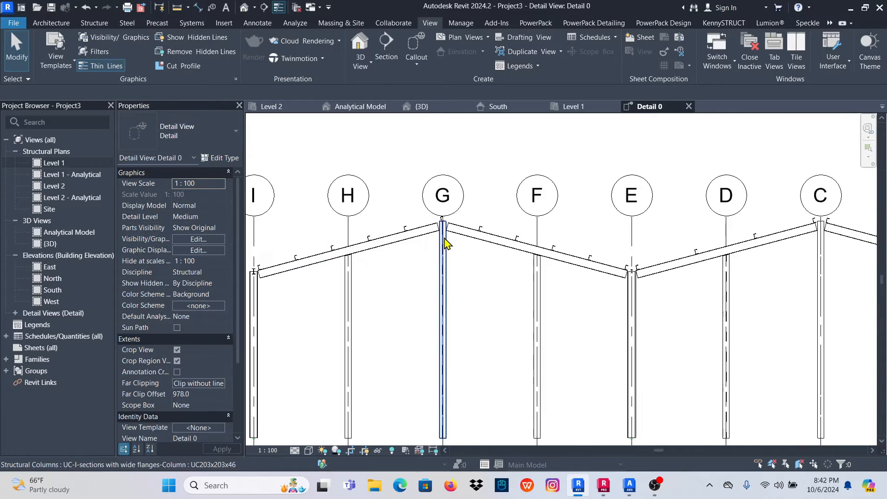
pyautogui.scroll(4, 670, 248)
pyautogui.scroll(3, 612, 241)
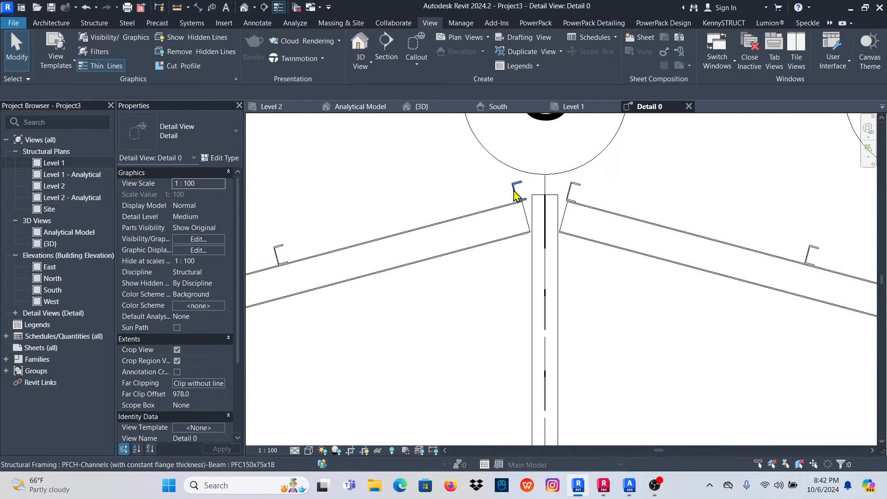
pyautogui.scroll(-6, 575, 217)
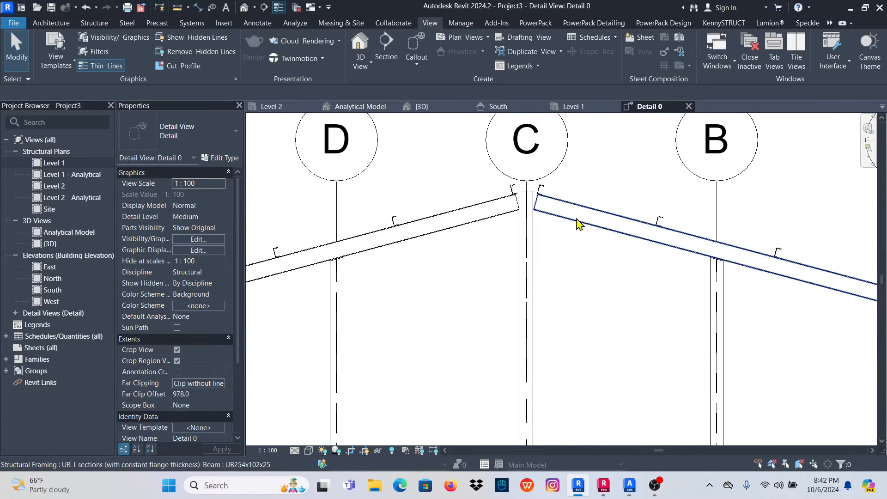
pyautogui.scroll(5, 313, 222)
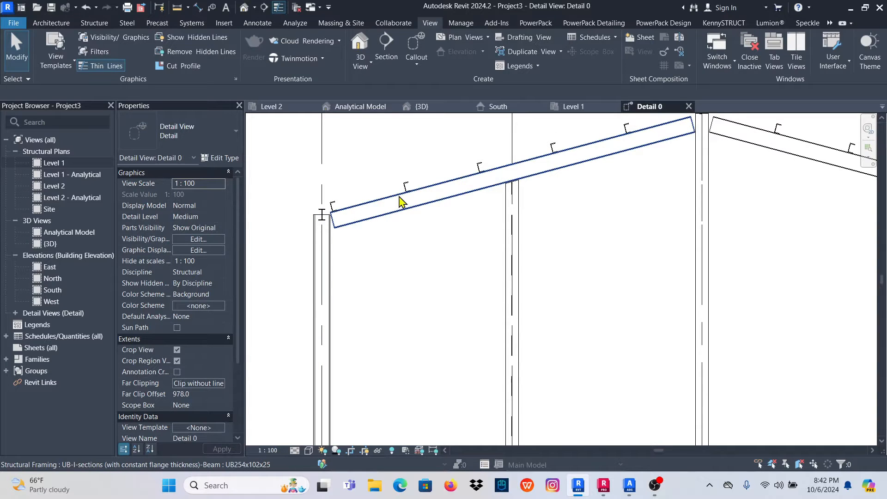
pyautogui.scroll(-2, 400, 202)
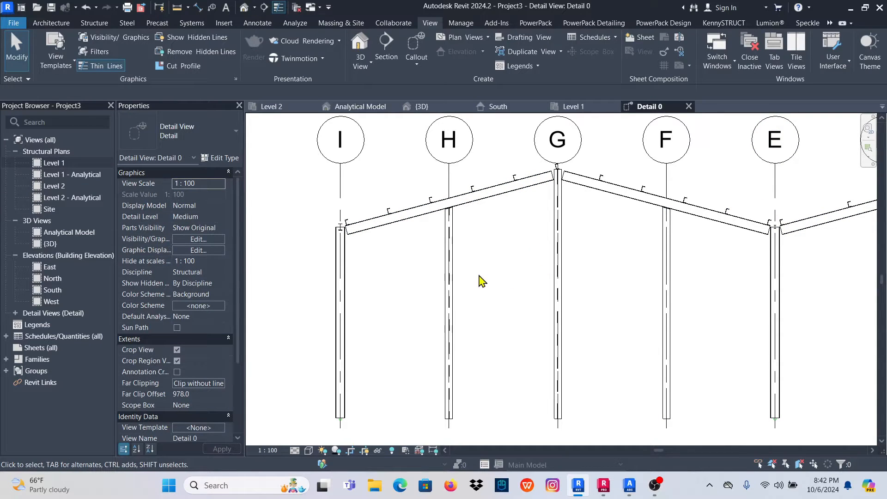
pyautogui.scroll(5, 342, 230)
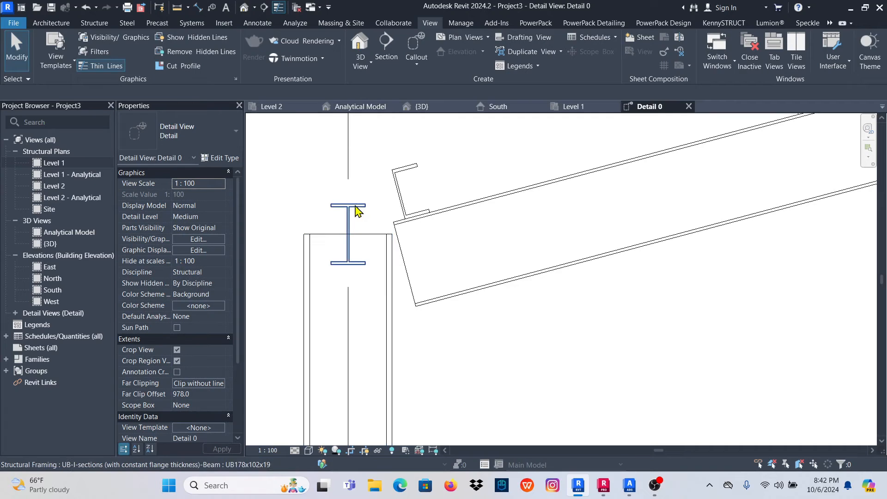
# Select all UB178x102x19 beams visible in the view and set their z justification to Top.
pyautogui.click(357, 209)
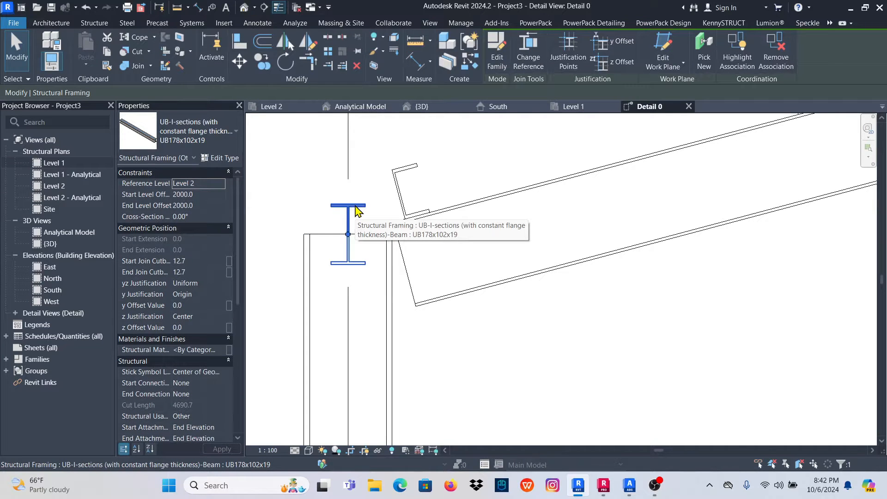
pyautogui.rightClick(357, 211)
pyautogui.moveTo(460, 307)
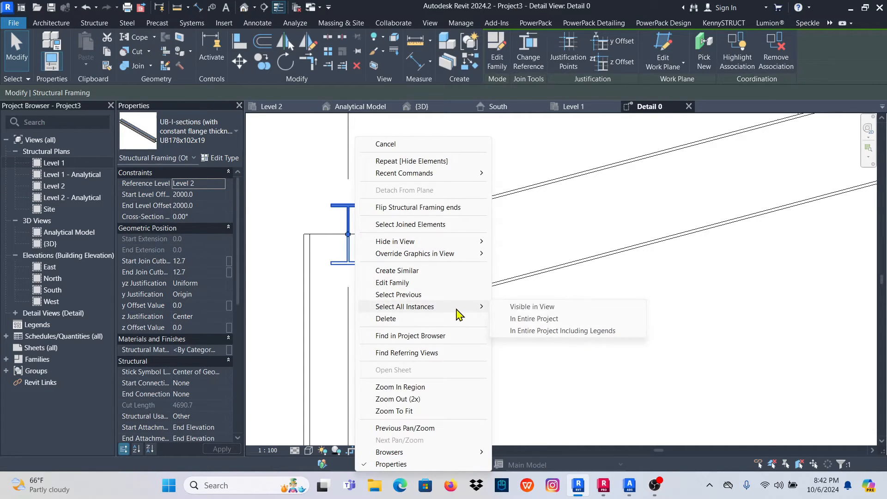
pyautogui.click(531, 307)
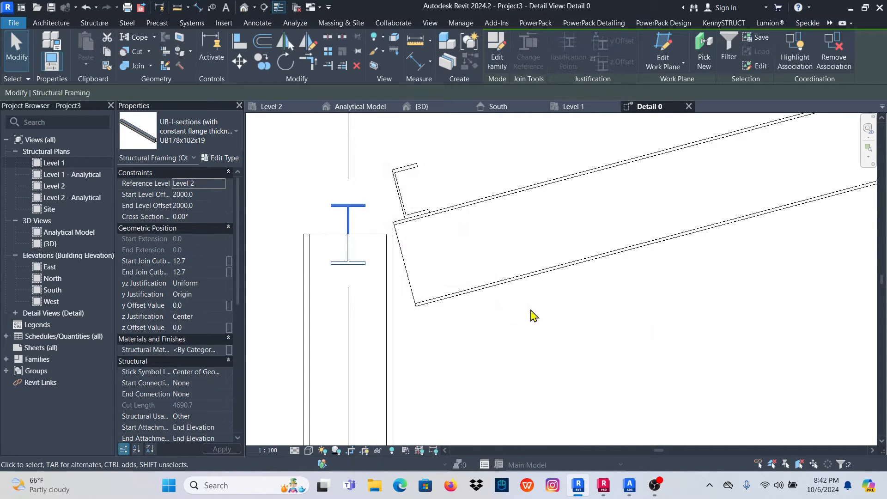
pyautogui.rightClick(349, 210)
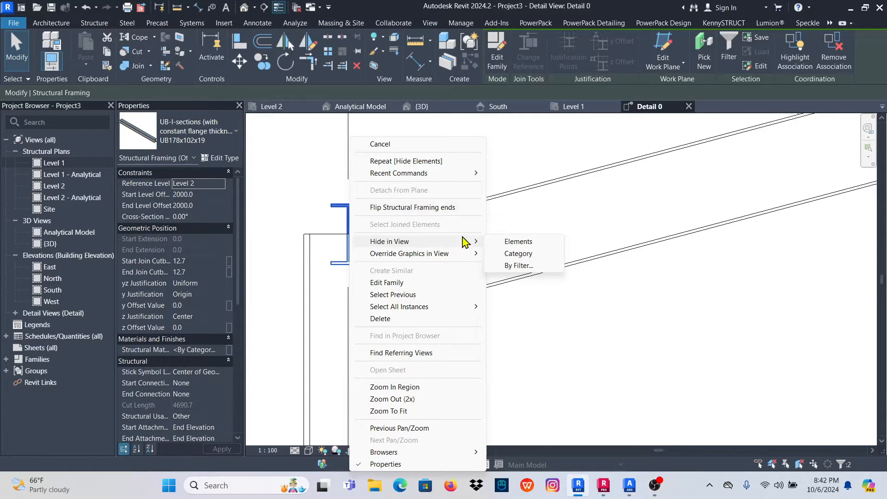
pyautogui.click(536, 154)
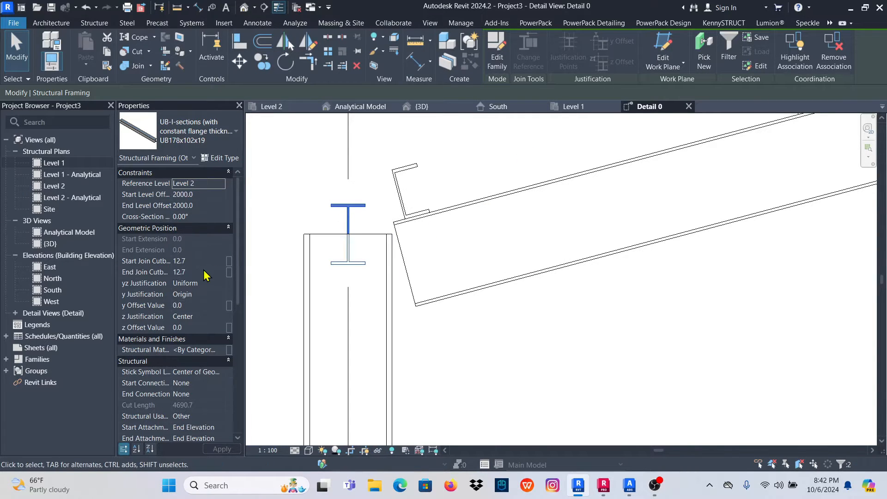
pyautogui.scroll(-1, 193, 199)
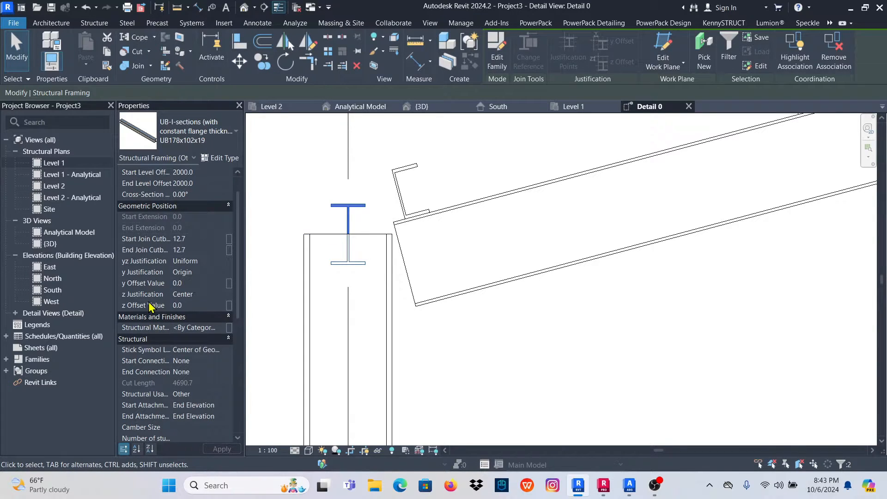
pyautogui.click(221, 294)
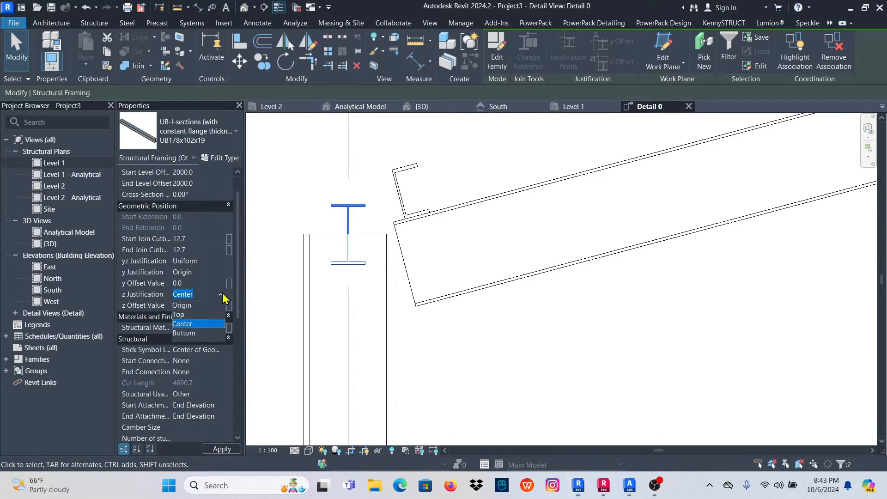
pyautogui.click(188, 315)
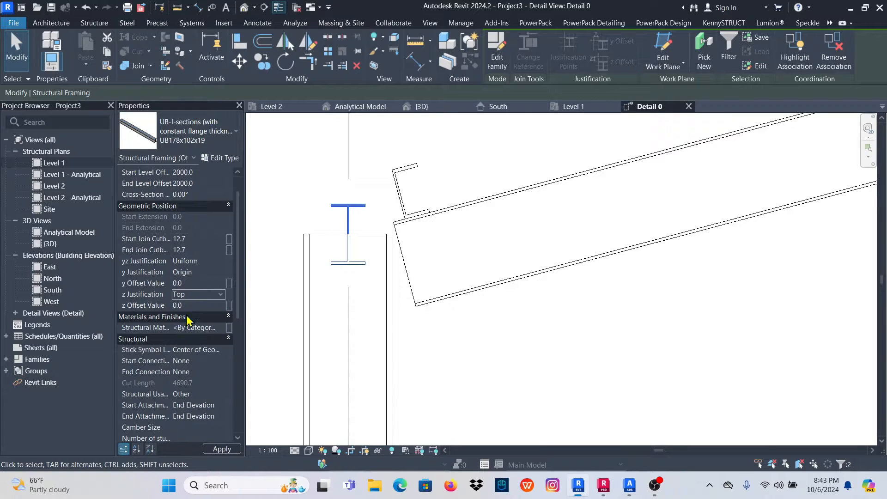
# Examine the realigned beams at the column tops and compare the purlin layout on the rafters across the grids.
pyautogui.scroll(-5, 348, 281)
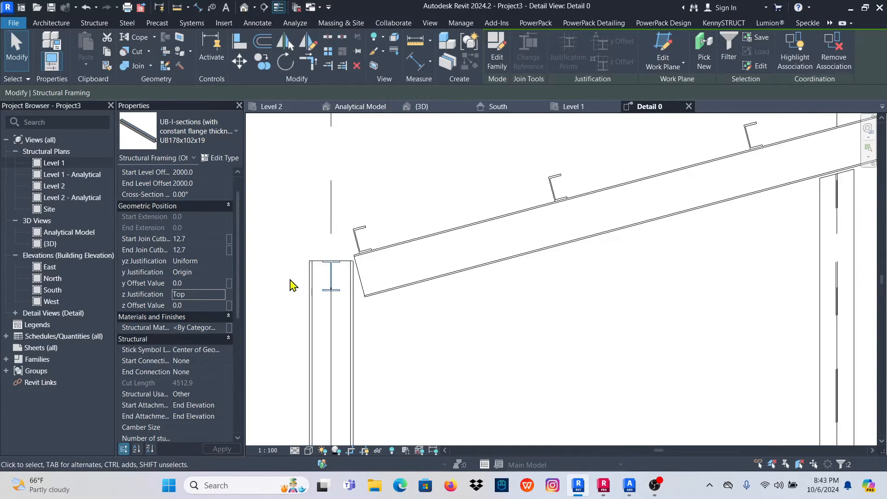
pyautogui.scroll(-2, 322, 297)
pyautogui.scroll(6, 475, 252)
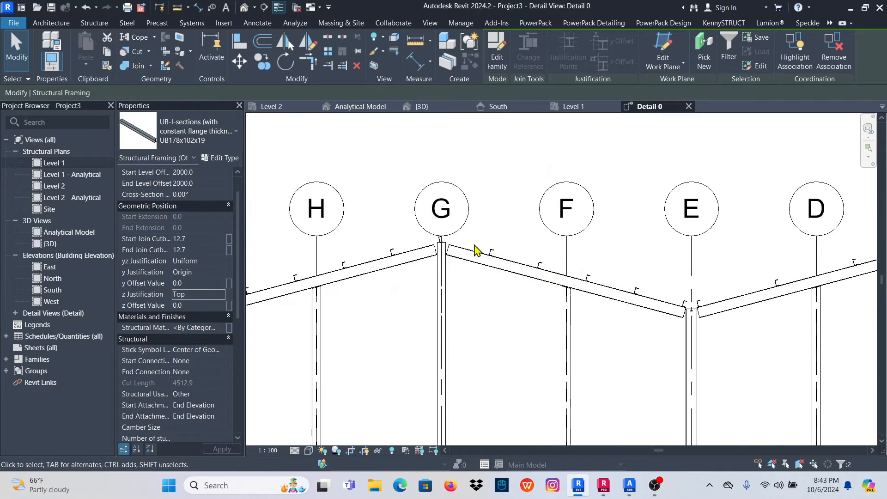
pyautogui.scroll(-6, 410, 228)
pyautogui.scroll(6, 554, 253)
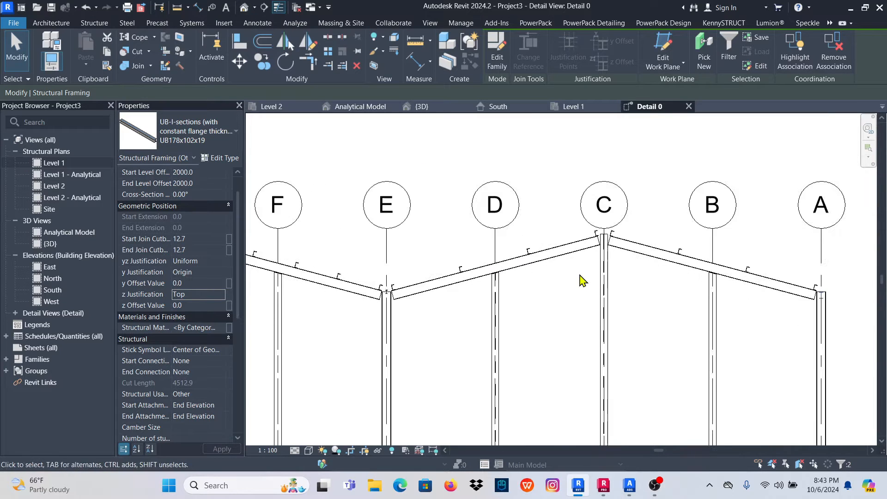
pyautogui.scroll(-5, 545, 244)
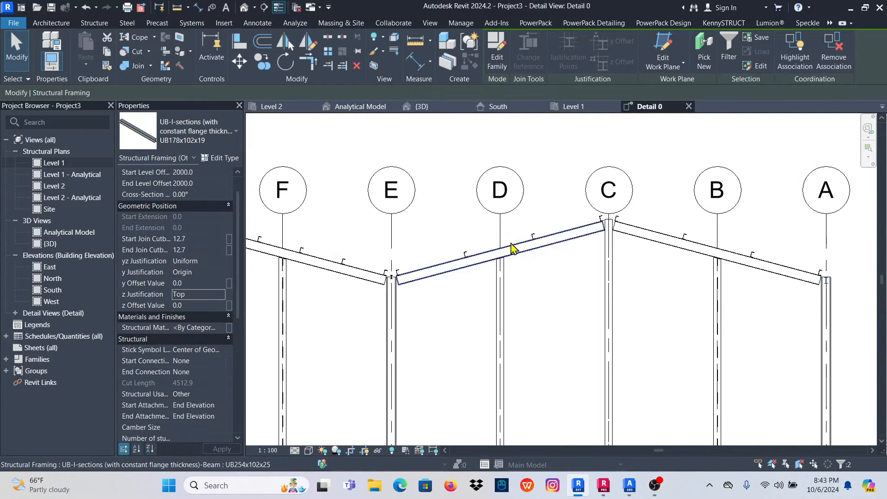
pyautogui.scroll(3, 464, 259)
pyautogui.scroll(-5, 630, 259)
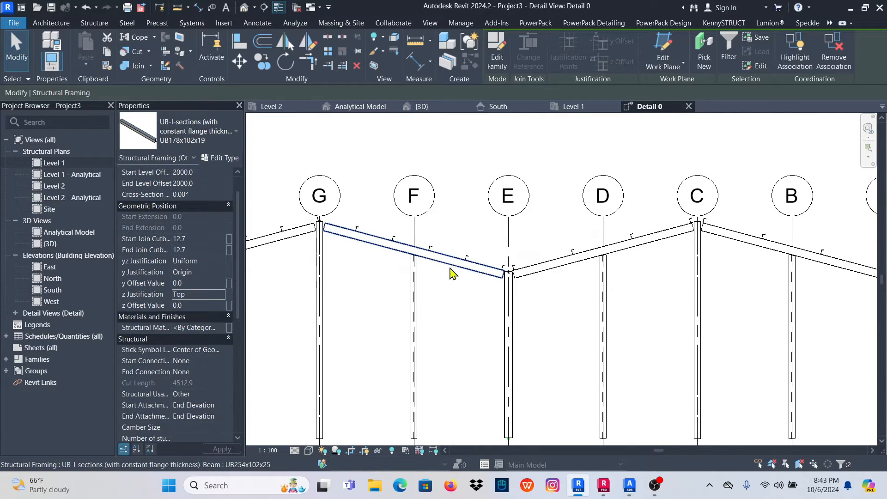
pyautogui.scroll(4, 339, 228)
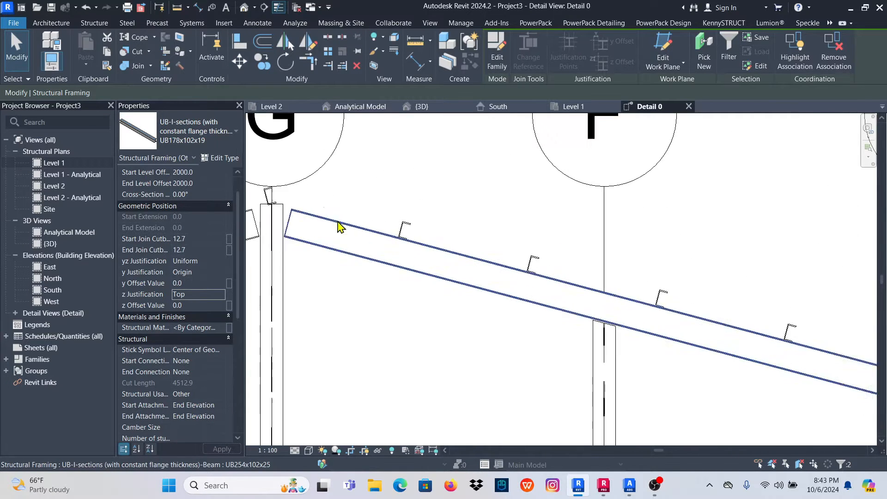
# Copy the channel purlin nearest grid G on the rafter between G and E 800 mm up the slope towards G.
pyautogui.click(376, 212)
pyautogui.click(405, 222)
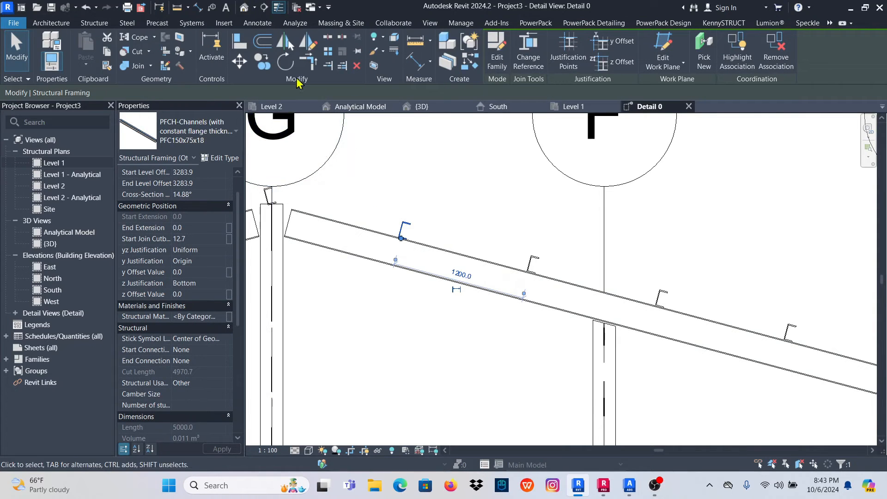
pyautogui.click(267, 64)
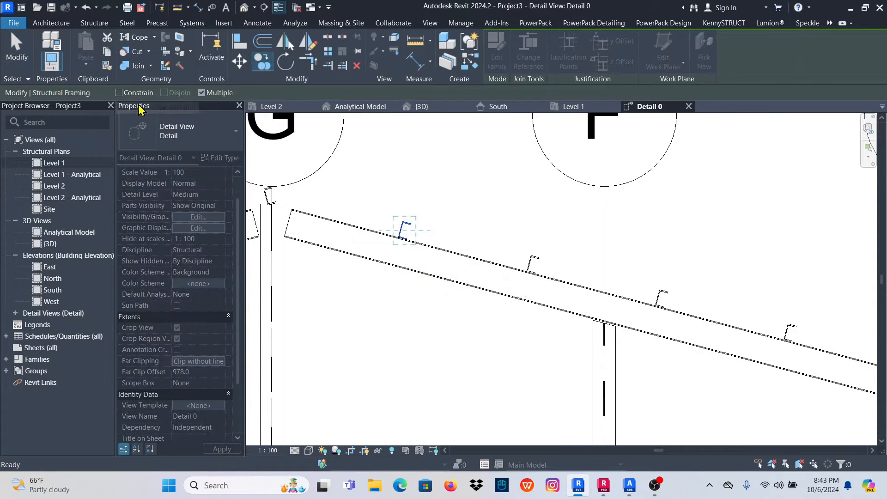
pyautogui.scroll(5, 404, 239)
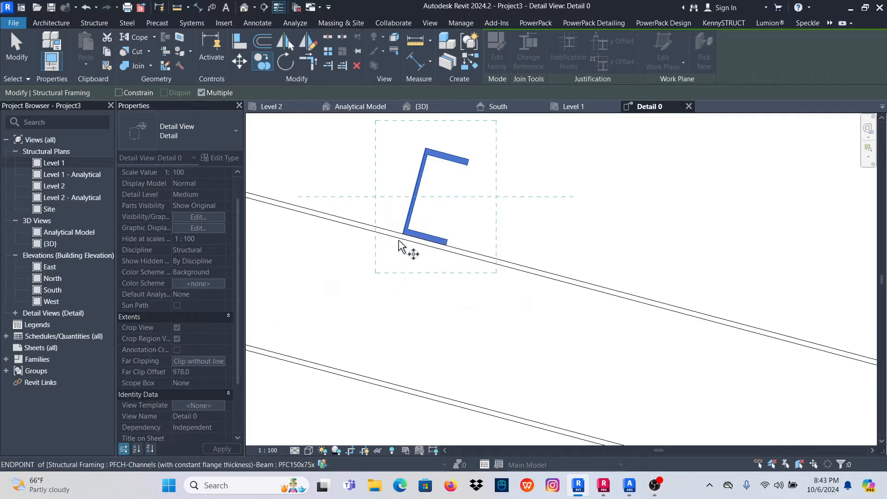
pyautogui.click(407, 233)
pyautogui.scroll(-5, 610, 254)
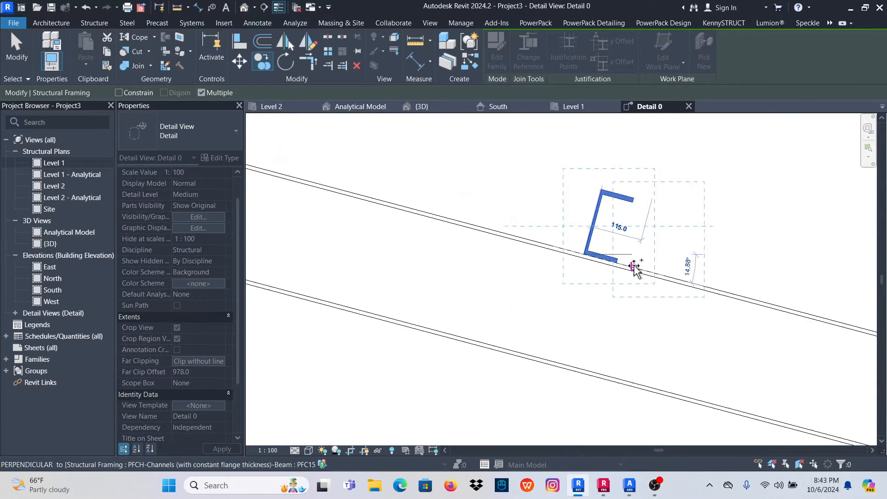
pyautogui.scroll(3, 407, 204)
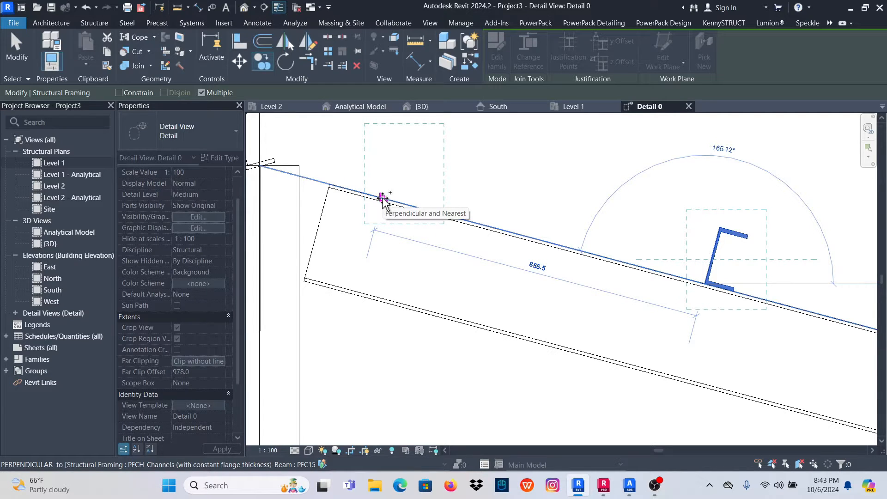
pyautogui.write('800')
pyautogui.press('Return')
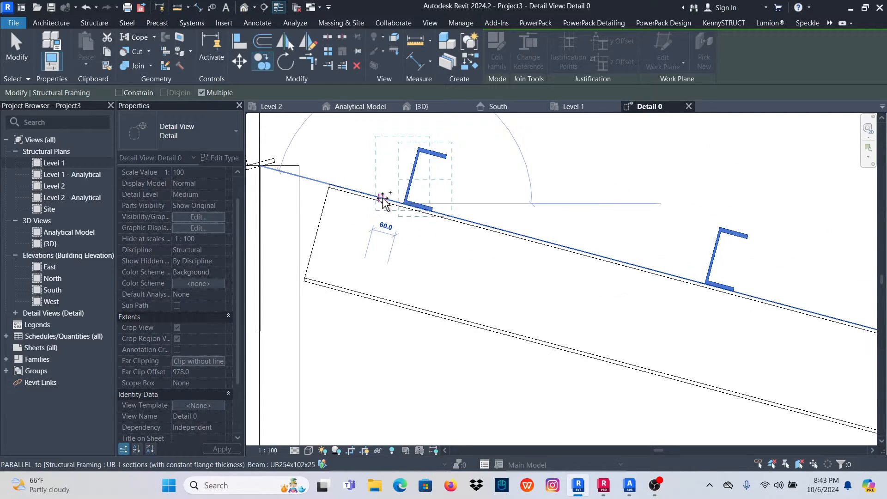
pyautogui.press('Escape')
pyautogui.scroll(-3, 554, 241)
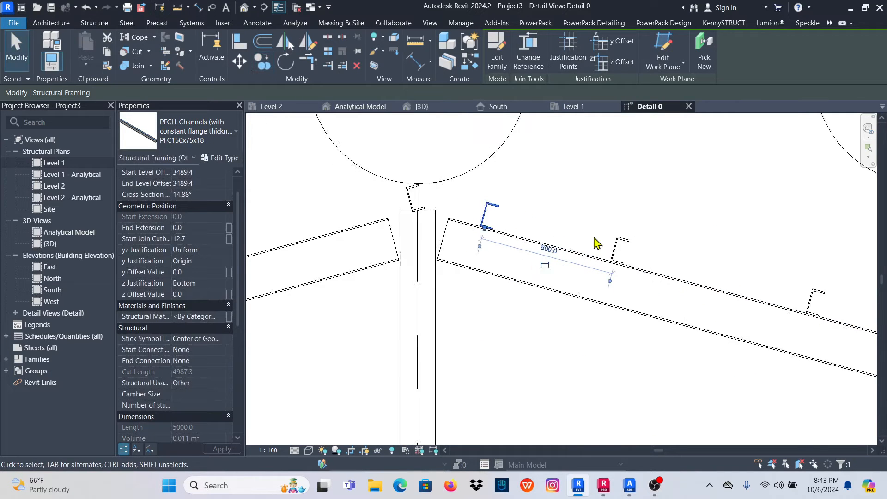
pyautogui.press('Escape')
# Copy the channel purlin nearest grid G on the rafter between I and G 800 mm up the slope towards the ridge.
pyautogui.click(344, 239)
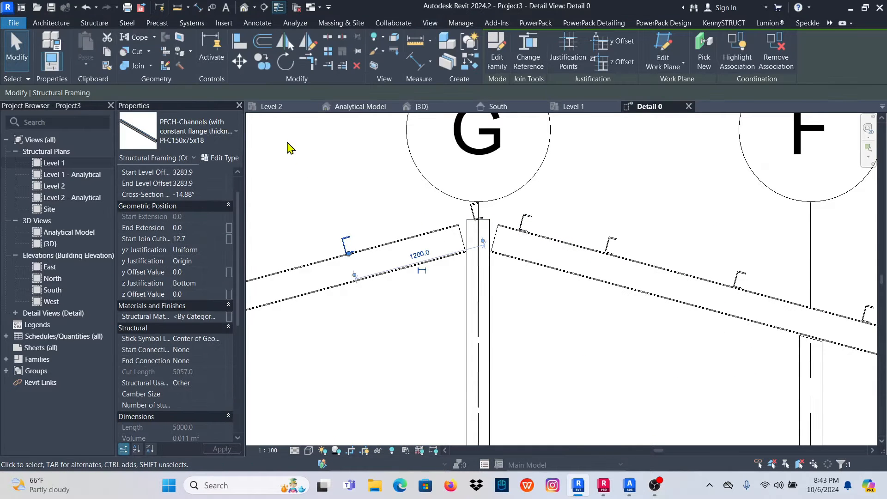
pyautogui.click(270, 67)
pyautogui.scroll(5, 365, 263)
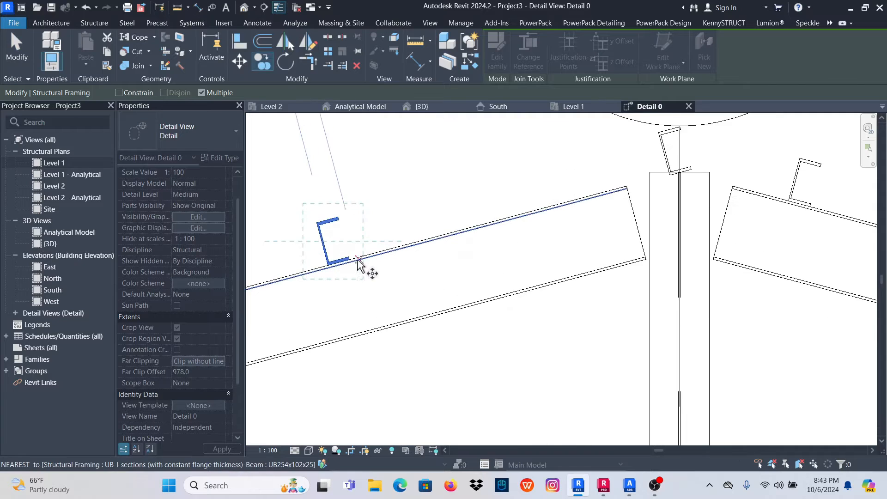
pyautogui.scroll(-2, 357, 263)
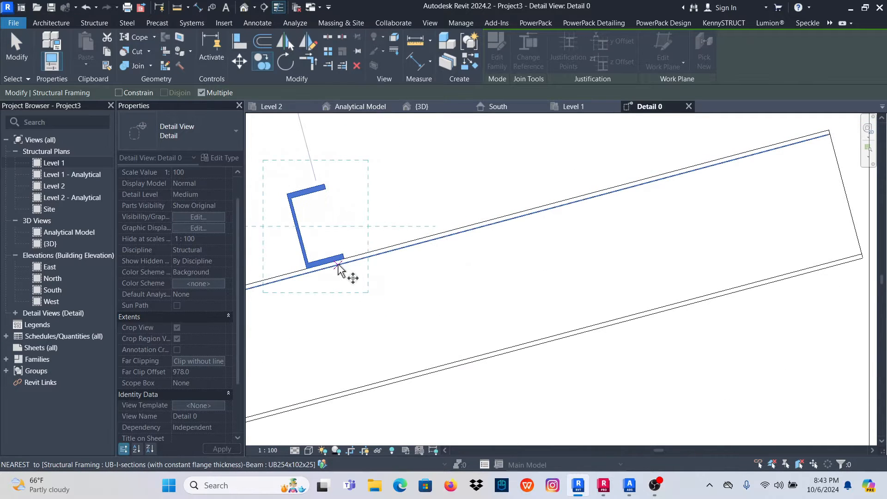
pyautogui.click(344, 259)
pyautogui.scroll(-3, 343, 258)
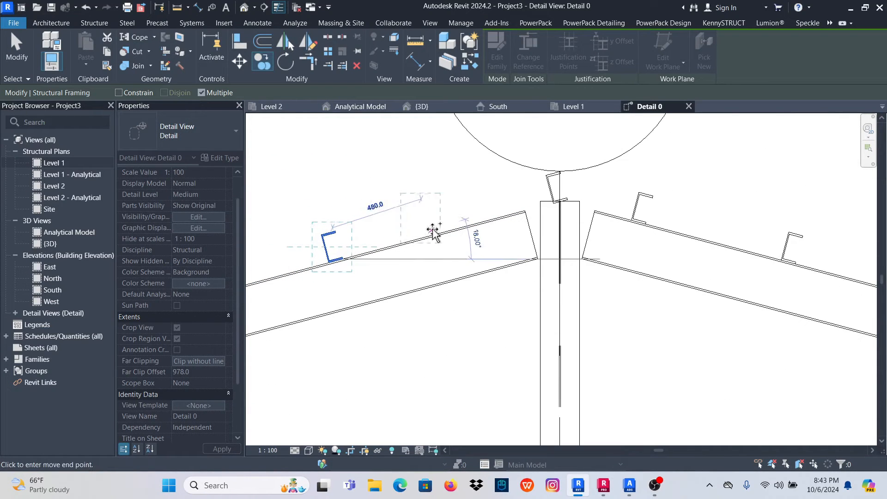
pyautogui.scroll(3, 447, 228)
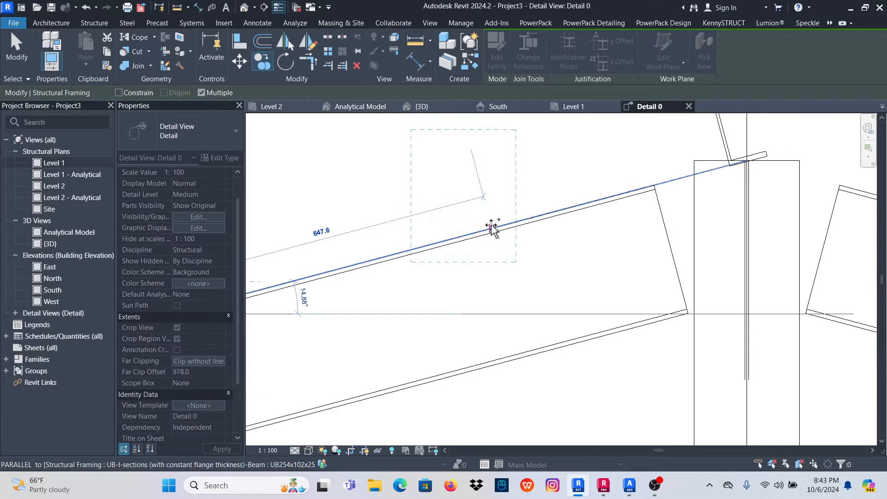
pyautogui.write('800')
pyautogui.press('Return')
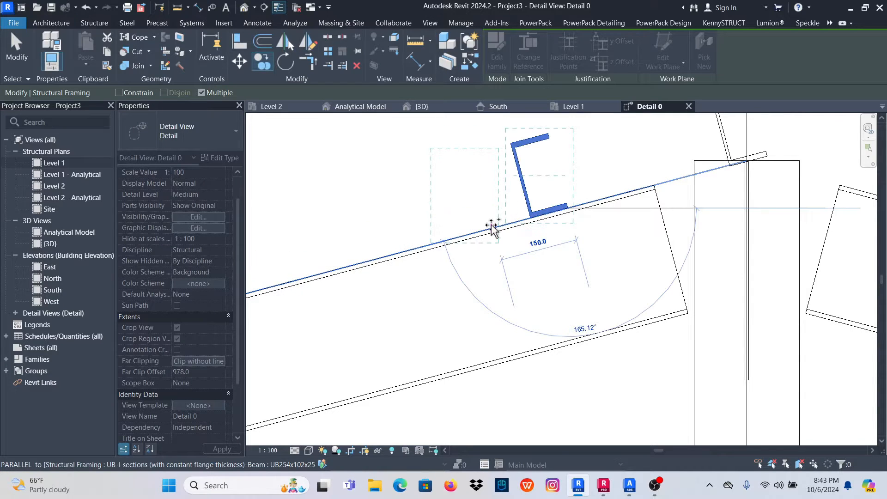
pyautogui.scroll(-6, 492, 227)
pyautogui.press('Escape')
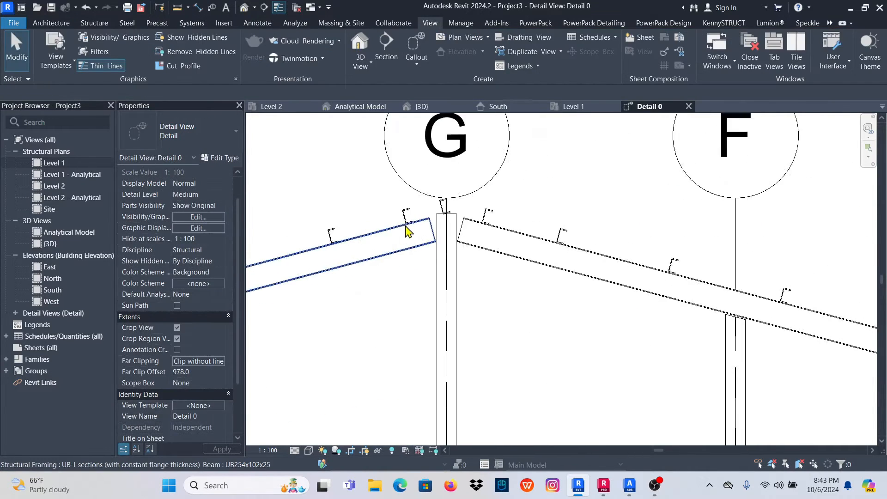
# Compare the purlin spacing on the rafters between grids E and A with that between grids I and E.
pyautogui.scroll(-3, 418, 231)
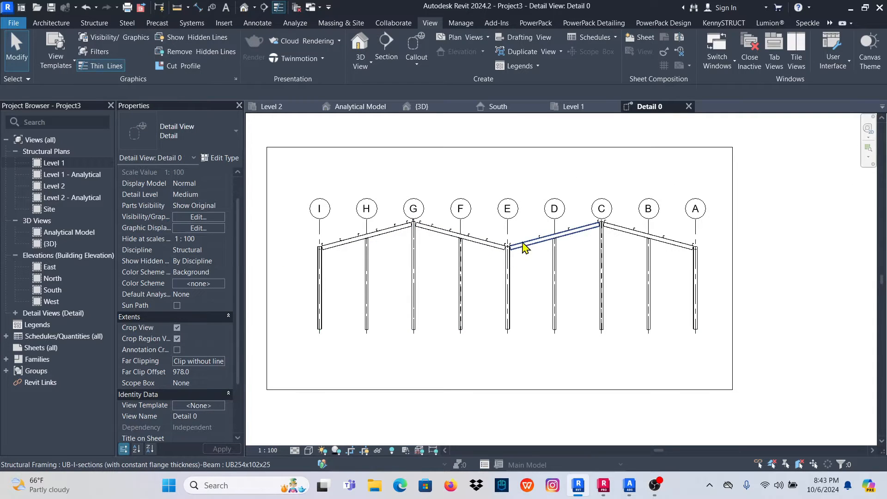
pyautogui.scroll(4, 573, 242)
pyautogui.scroll(2, 573, 242)
pyautogui.scroll(-2, 573, 221)
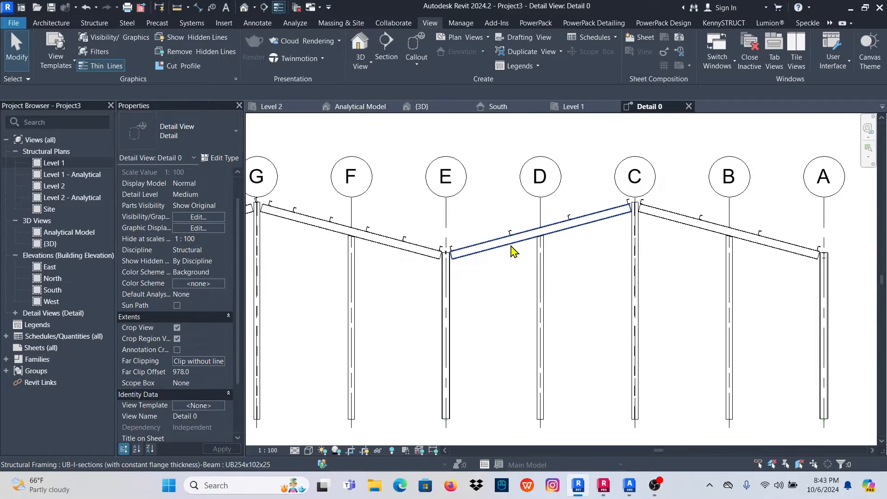
pyautogui.scroll(-2, 513, 248)
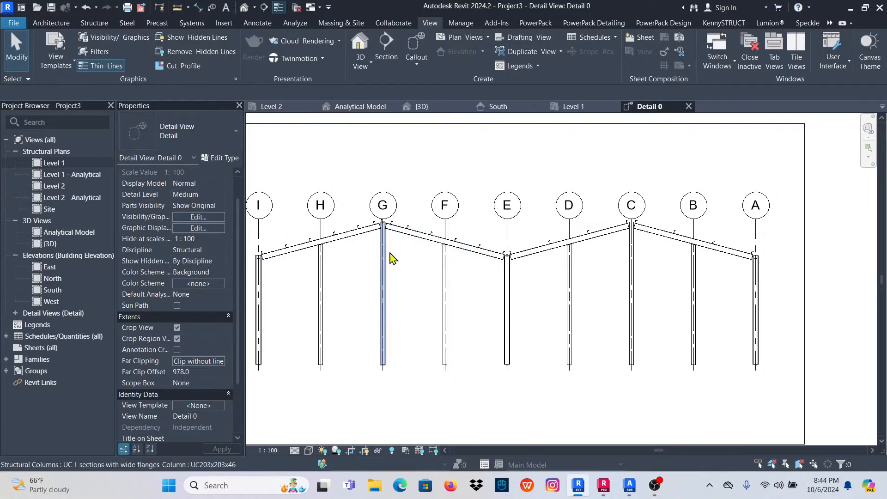
pyautogui.scroll(2, 587, 231)
pyautogui.scroll(3, 590, 237)
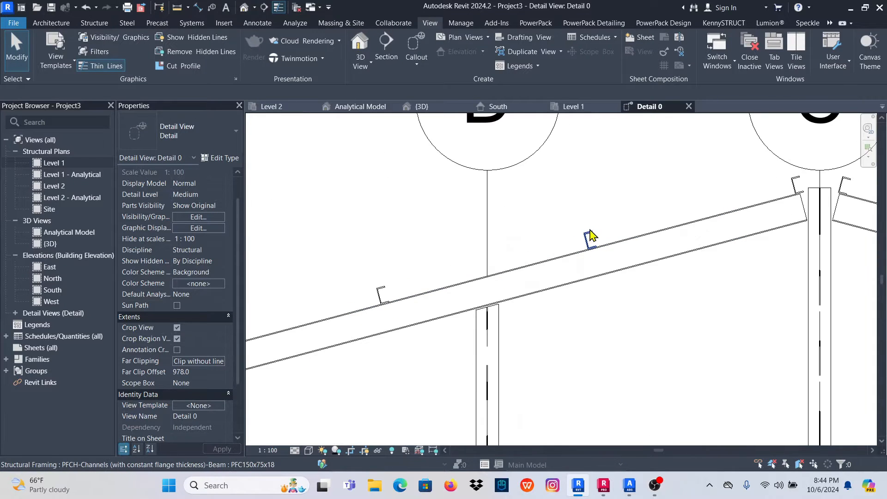
pyautogui.scroll(-4, 551, 245)
pyautogui.scroll(-1, 532, 246)
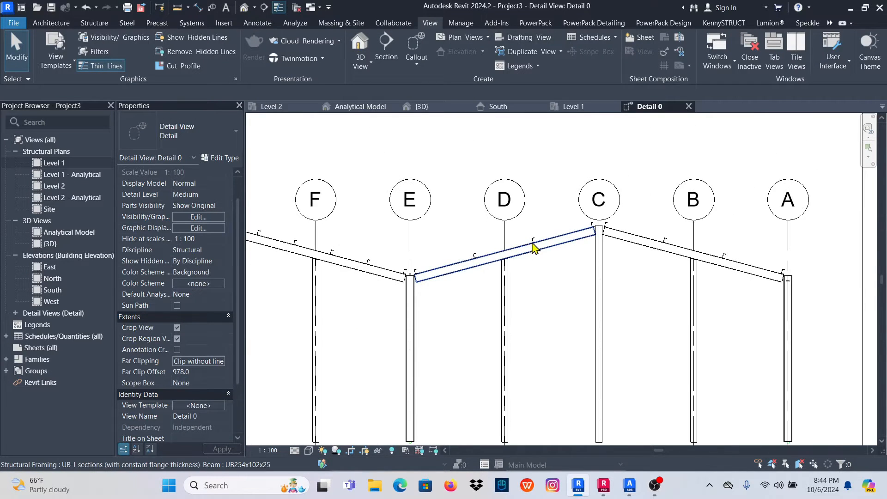
# Select the channel purlins on both rafters between grids E and A in the detail section.
pyautogui.scroll(4, 539, 243)
pyautogui.click(533, 235)
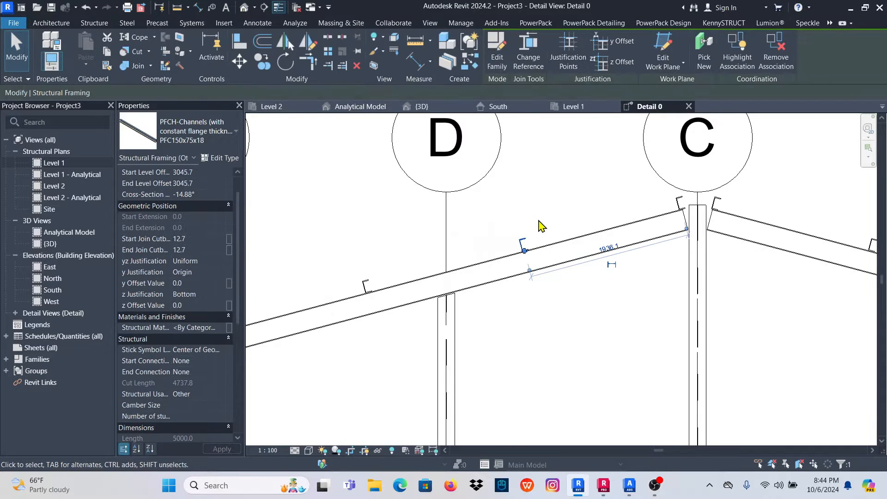
pyautogui.keyDown('ctrl'); pyautogui.click(369, 286); pyautogui.keyUp('ctrl')
pyautogui.scroll(-4, 406, 283)
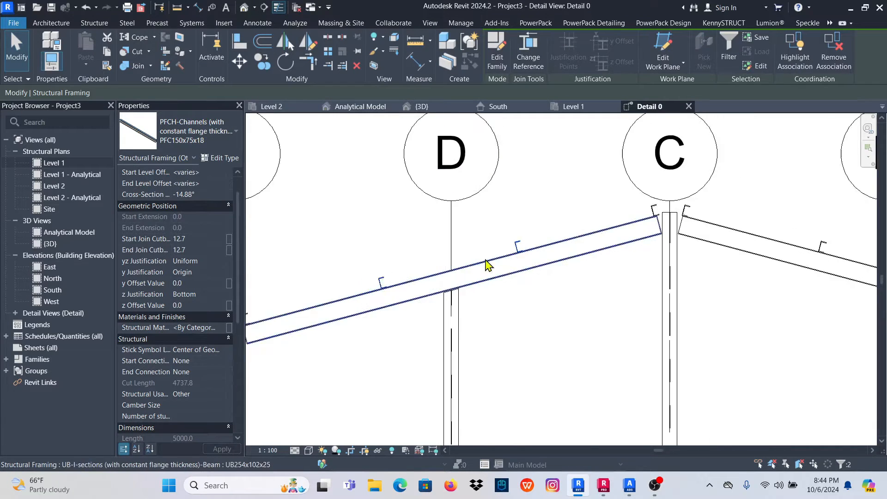
pyautogui.scroll(4, 382, 286)
pyautogui.keyDown('ctrl'); pyautogui.click(366, 291); pyautogui.keyUp('ctrl')
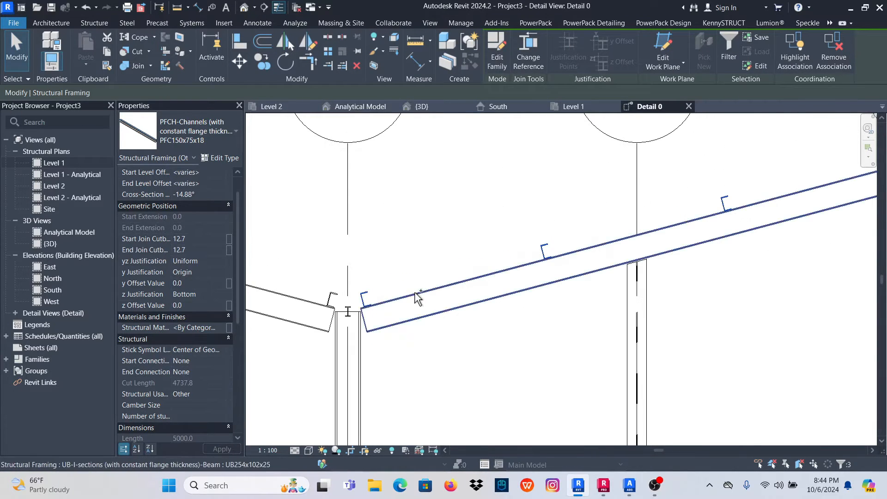
pyautogui.scroll(-4, 363, 289)
pyautogui.scroll(5, 559, 258)
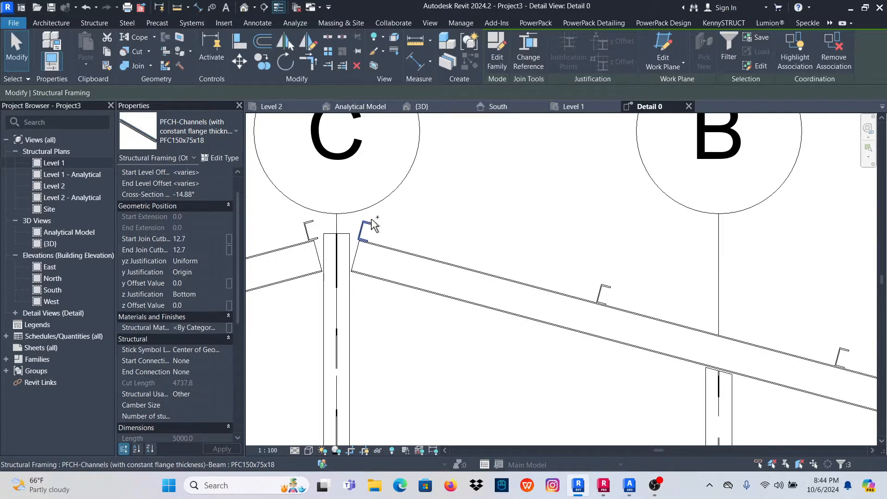
pyautogui.keyDown('ctrl'); pyautogui.click(309, 229); pyautogui.keyUp('ctrl')
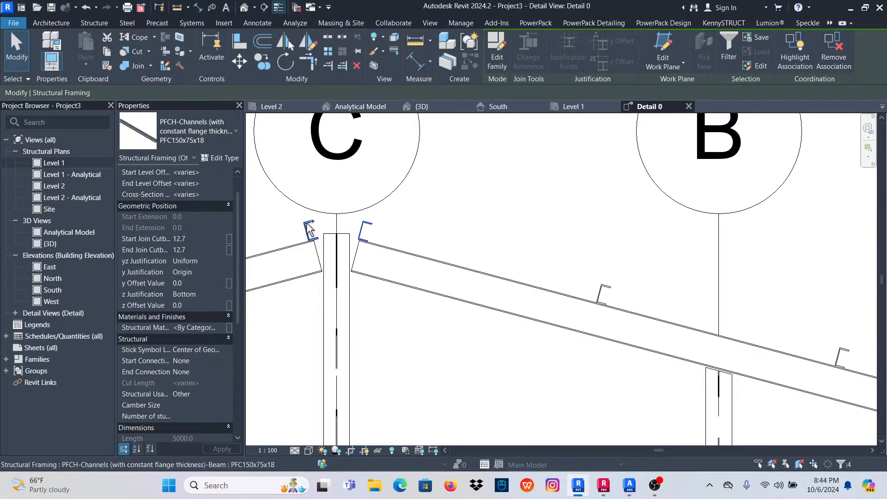
pyautogui.keyDown('ctrl'); pyautogui.click(609, 294); pyautogui.keyUp('ctrl')
pyautogui.scroll(-5, 485, 257)
pyautogui.scroll(4, 683, 317)
pyautogui.keyDown('ctrl'); pyautogui.click(653, 294); pyautogui.keyUp('ctrl')
pyautogui.scroll(-6, 503, 250)
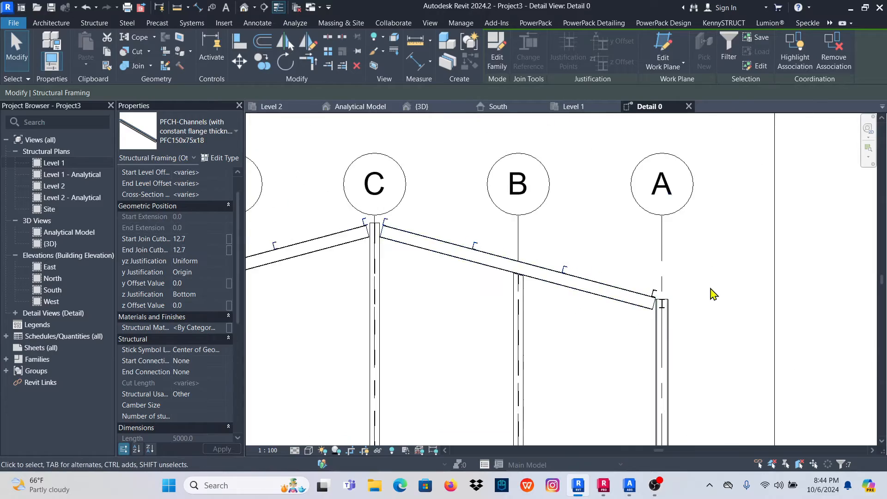
pyautogui.scroll(5, 698, 290)
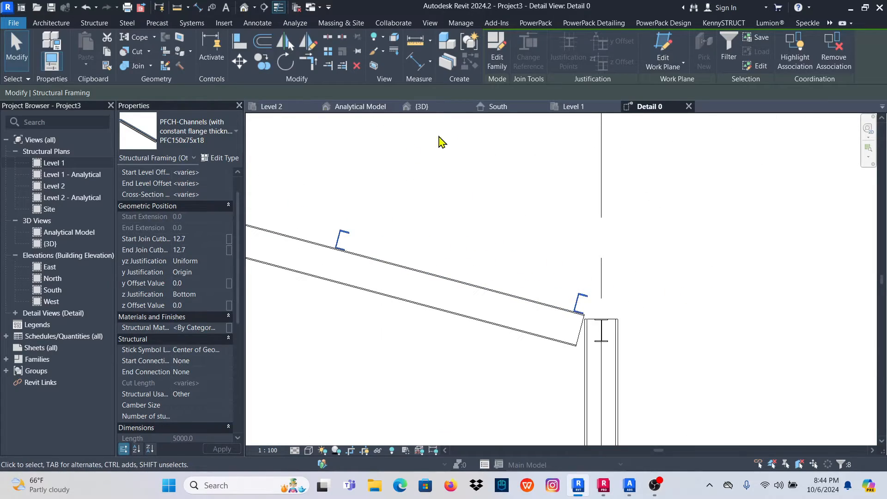
# In the 3D view, add the valley purlin and two intermediate purlins of slope C–E, one bay behind the selected ones, to the selection.
pyautogui.click(438, 110)
pyautogui.scroll(10, 519, 209)
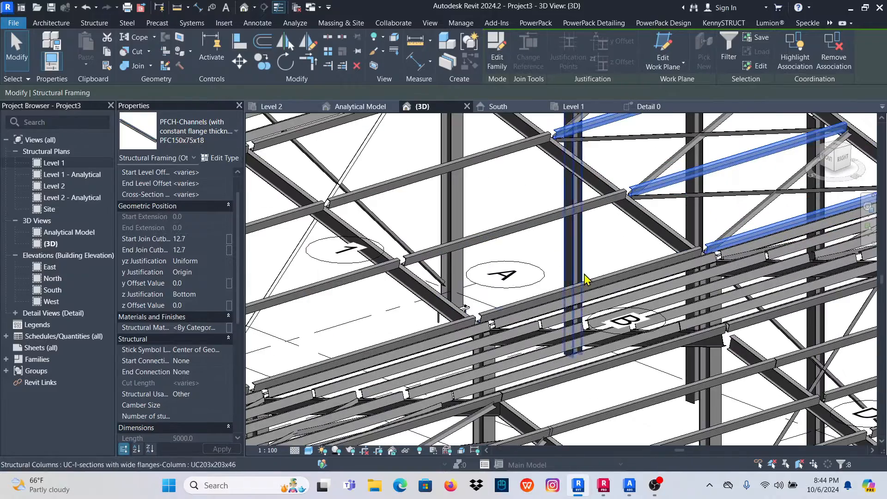
pyautogui.scroll(3, 655, 277)
pyautogui.scroll(-4, 675, 289)
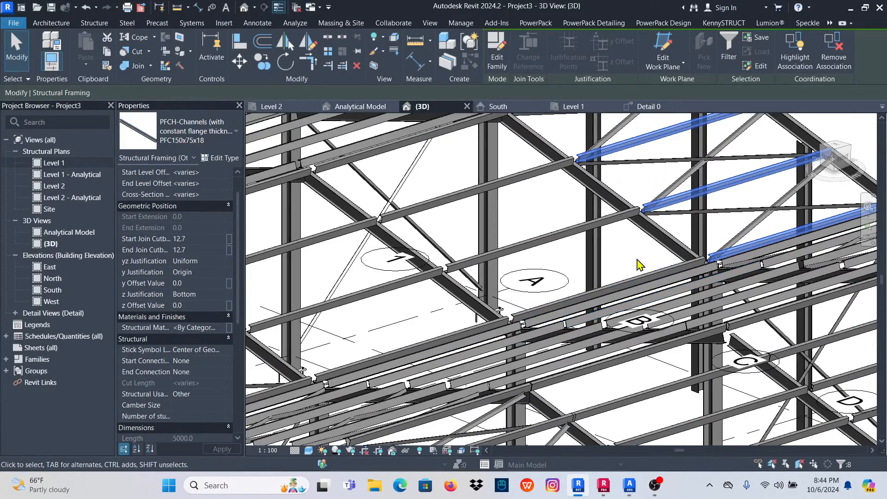
pyautogui.keyDown('ctrl'); pyautogui.click(643, 274); pyautogui.keyUp('ctrl')
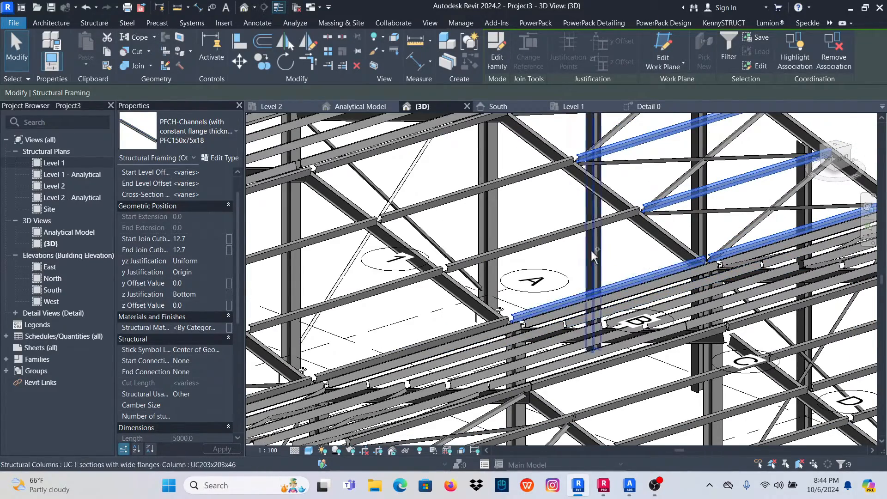
pyautogui.keyDown('ctrl'); pyautogui.click(572, 235); pyautogui.keyUp('ctrl')
pyautogui.keyDown('ctrl'); pyautogui.click(513, 181); pyautogui.keyUp('ctrl')
pyautogui.scroll(-1, 654, 306)
pyautogui.scroll(-4, 655, 310)
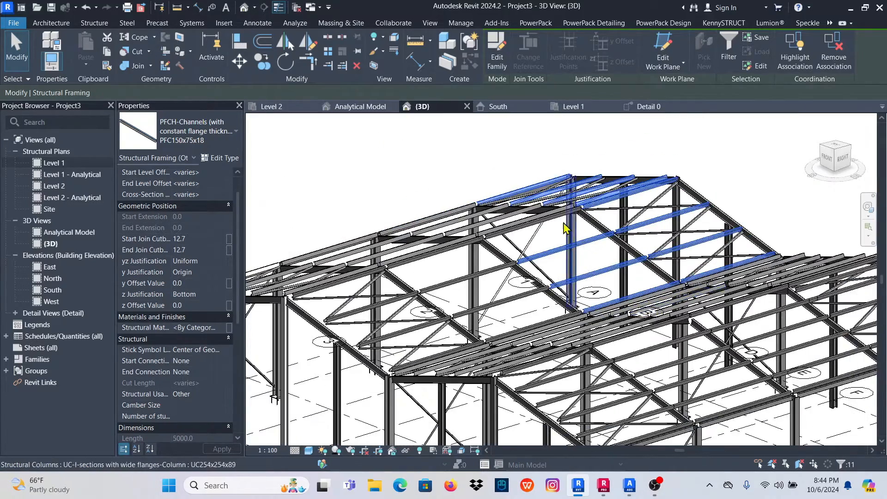
# Add the valley purlin and both intermediate purlins of slope C–E in the third bay from grid 1 to the selection.
pyautogui.scroll(6, 539, 227)
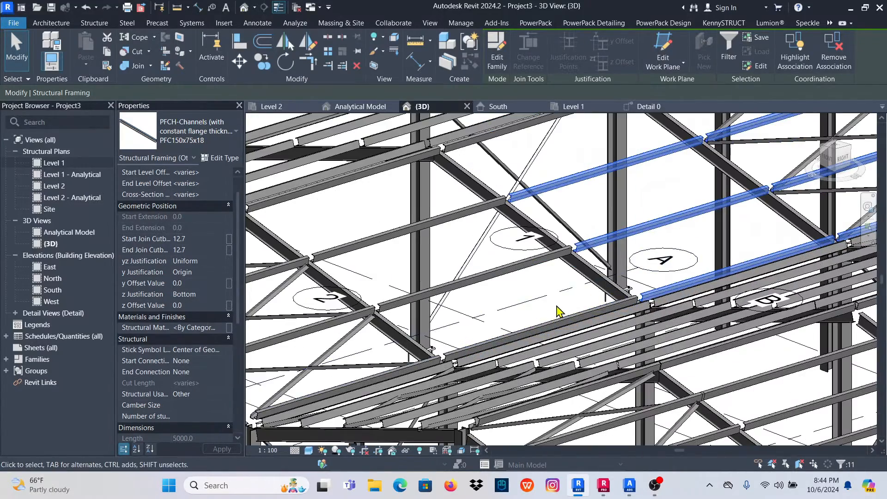
pyautogui.scroll(3, 559, 315)
pyautogui.keyDown('ctrl'); pyautogui.click(507, 233); pyautogui.keyUp('ctrl')
pyautogui.keyDown('ctrl'); pyautogui.click(503, 232); pyautogui.keyUp('ctrl')
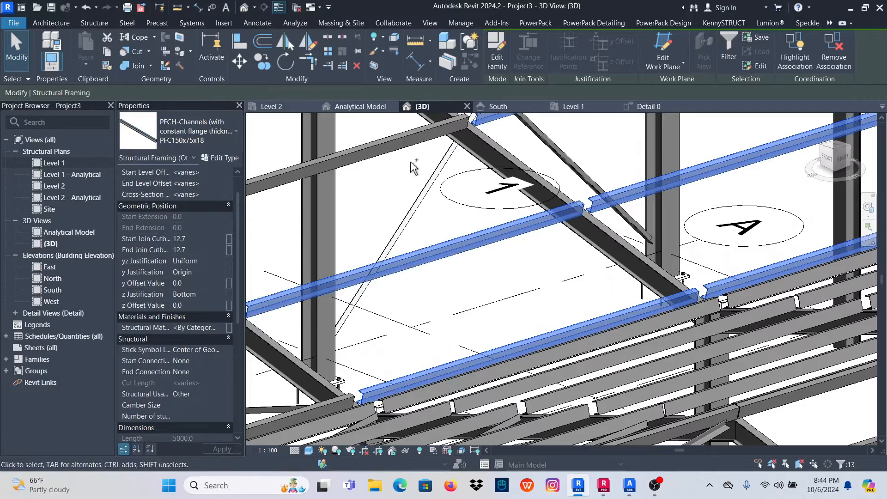
pyautogui.keyDown('ctrl'); pyautogui.click(405, 143); pyautogui.keyUp('ctrl')
pyautogui.scroll(-3, 649, 215)
pyautogui.scroll(5, 445, 307)
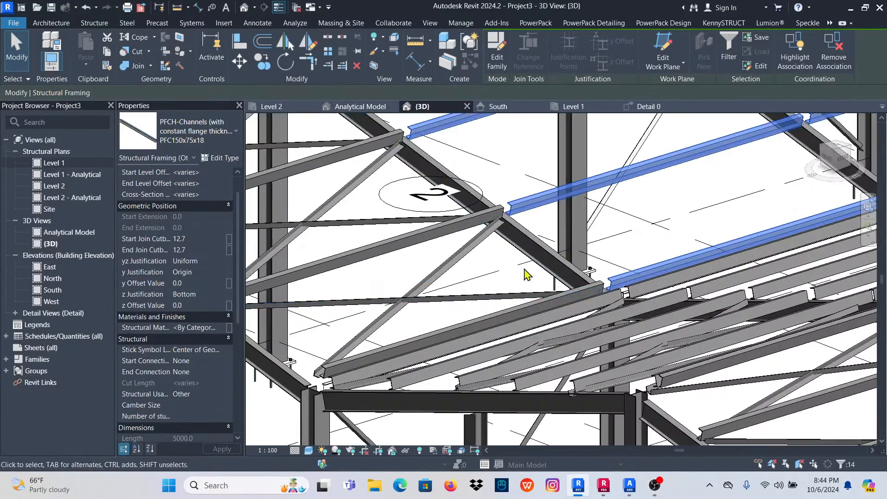
# Extend the selection with the valley purlin and both intermediate purlins of slope C–E in the end bay farthest from grid 1.
pyautogui.keyDown('ctrl'); pyautogui.click(464, 325); pyautogui.keyUp('ctrl')
pyautogui.scroll(-3, 526, 313)
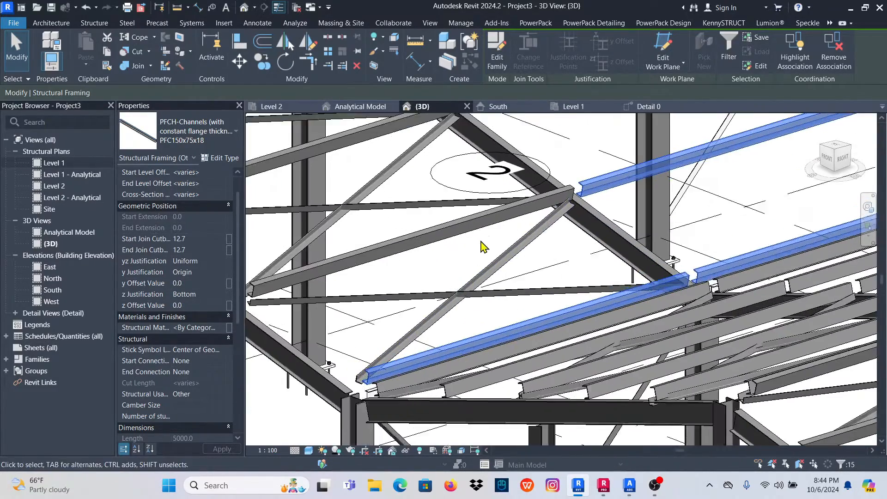
pyautogui.scroll(5, 512, 279)
pyautogui.keyDown('ctrl'); pyautogui.click(511, 279); pyautogui.keyUp('ctrl')
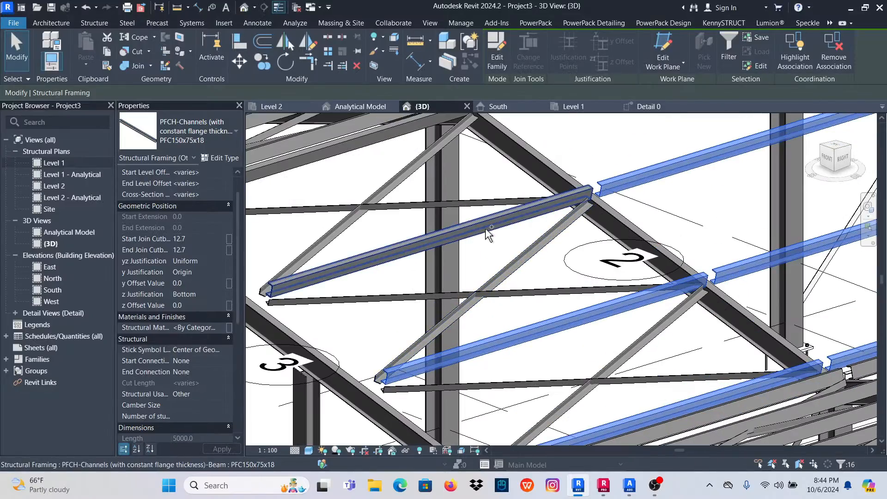
pyautogui.scroll(-3, 512, 280)
pyautogui.keyDown('ctrl'); pyautogui.click(437, 209); pyautogui.keyUp('ctrl')
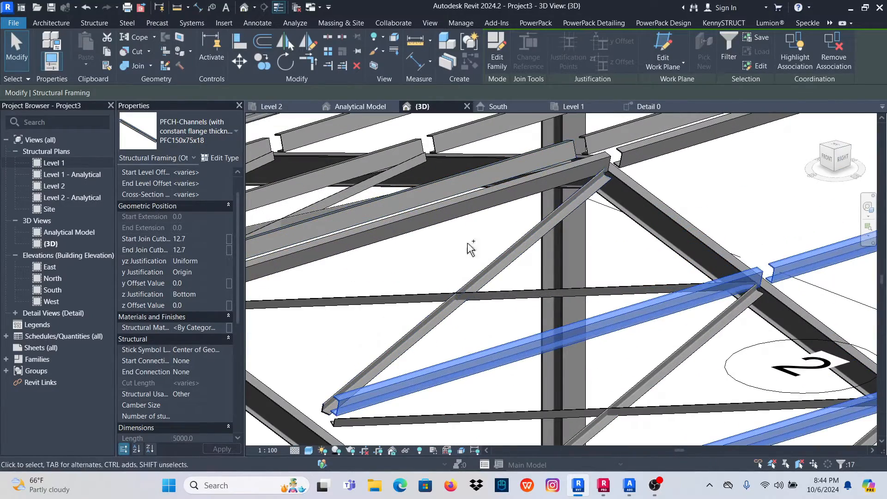
# Add the pairs of ridge purlins along grid C in the two bays farthest from grid 1 to the selection.
pyautogui.keyDown('ctrl'); pyautogui.click(452, 224); pyautogui.keyUp('ctrl')
pyautogui.keyDown('ctrl'); pyautogui.click(436, 175); pyautogui.keyUp('ctrl')
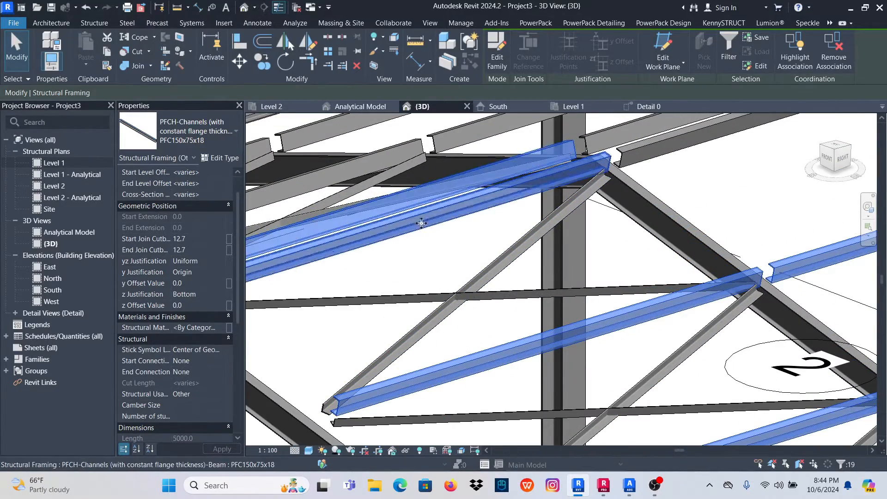
pyautogui.scroll(-3, 414, 226)
pyautogui.scroll(-4, 414, 225)
pyautogui.scroll(5, 463, 226)
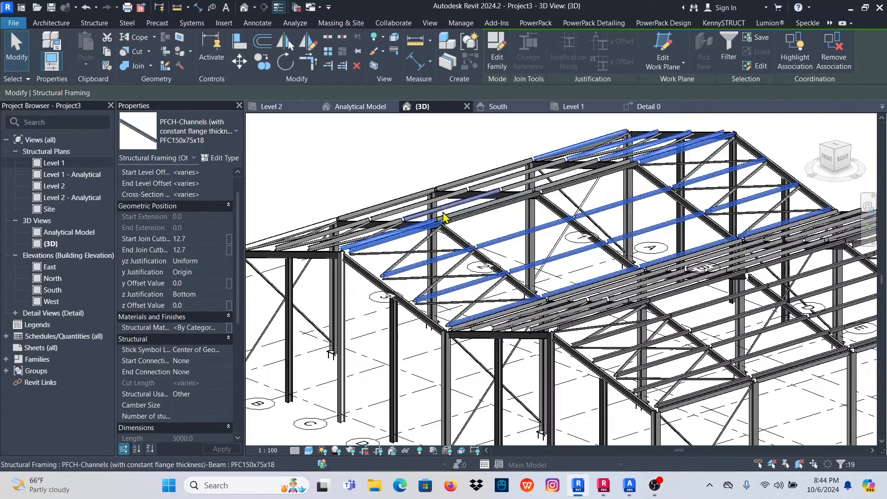
pyautogui.scroll(2, 436, 236)
pyautogui.keyDown('ctrl'); pyautogui.click(422, 233); pyautogui.keyUp('ctrl')
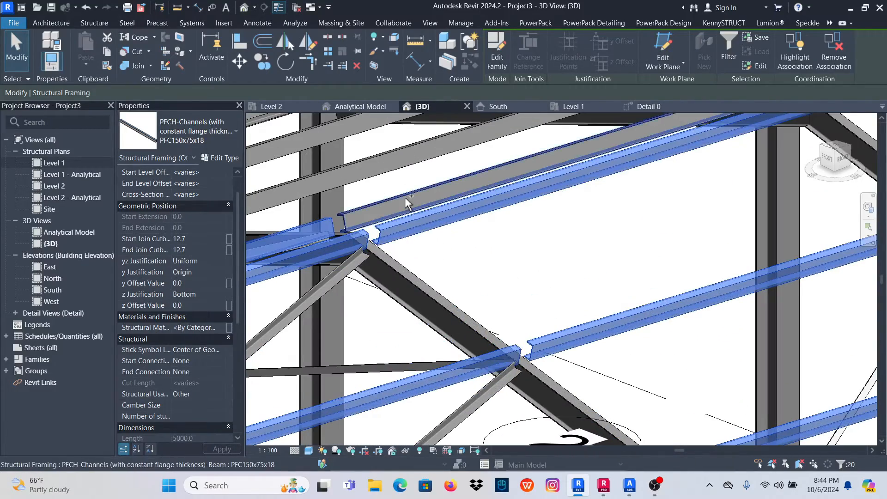
pyautogui.keyDown('ctrl'); pyautogui.click(405, 197); pyautogui.keyUp('ctrl')
# Include the intermediate purlins of slope A–C in the two bays farthest from grid 1 in the selection.
pyautogui.scroll(-6, 415, 201)
pyautogui.keyDown('shift'); pyautogui.moveTo(399, 264); pyautogui.dragTo(536, 321, button='middle'); pyautogui.keyUp('shift')
pyautogui.scroll(4, 559, 329)
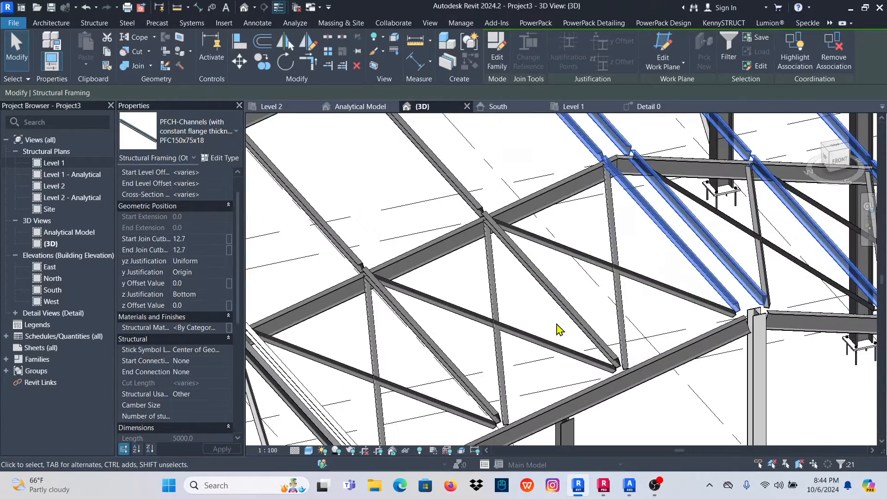
pyautogui.keyDown('ctrl'); pyautogui.click(558, 305); pyautogui.keyUp('ctrl')
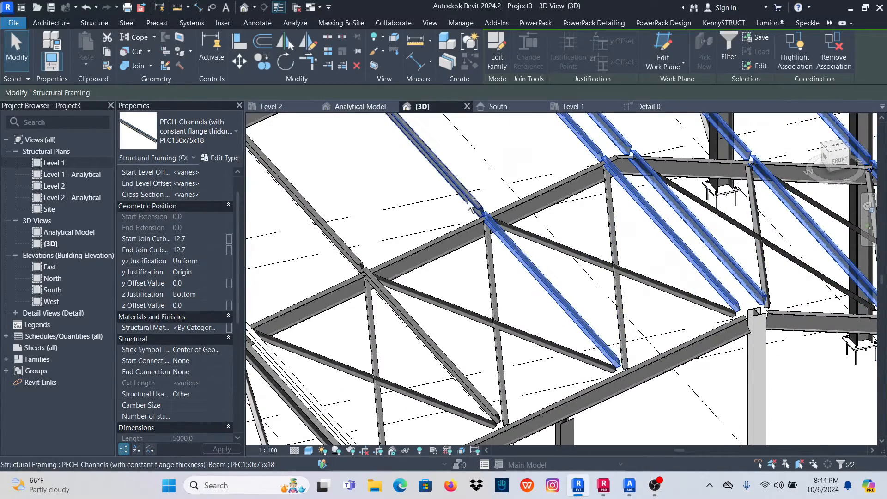
pyautogui.keyDown('ctrl'); pyautogui.click(459, 187); pyautogui.keyUp('ctrl')
pyautogui.keyDown('ctrl'); pyautogui.click(304, 203); pyautogui.keyUp('ctrl')
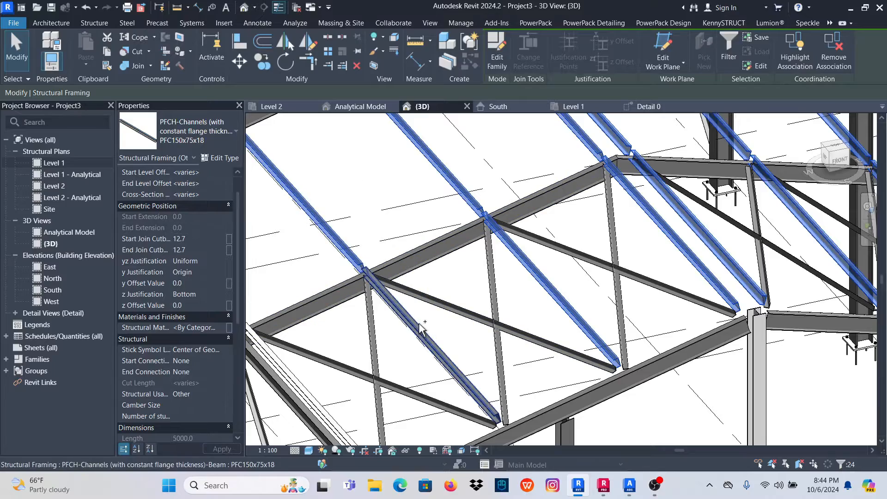
pyautogui.scroll(-3, 430, 320)
pyautogui.scroll(3, 353, 321)
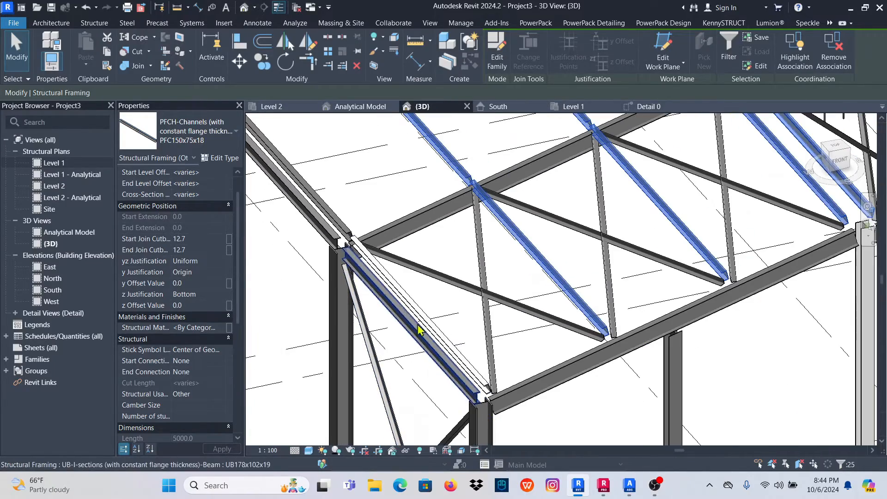
# Add the eave purlins along grid A in the two bays farthest from grid 1 to the selection.
pyautogui.keyDown('shift'); pyautogui.moveTo(478, 360); pyautogui.dragTo(499, 340, button='middle'); pyautogui.keyUp('shift')
pyautogui.scroll(4, 511, 287)
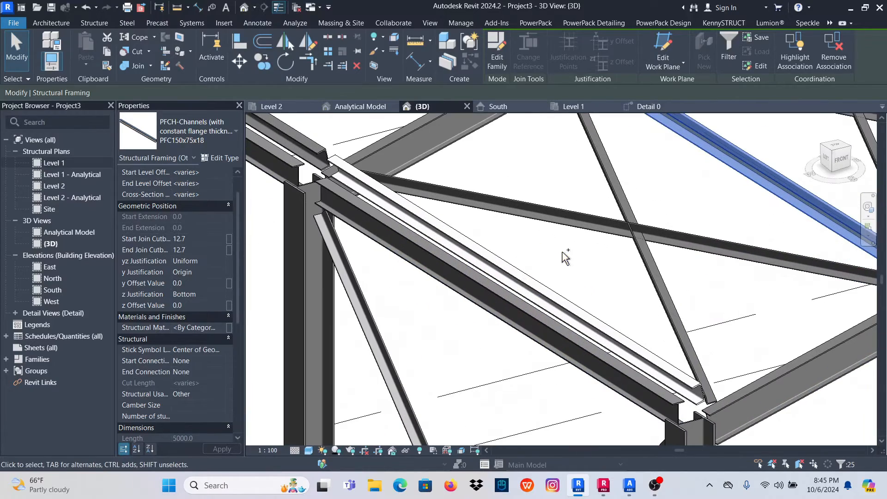
pyautogui.keyDown('ctrl'); pyautogui.click(544, 289); pyautogui.keyUp('ctrl')
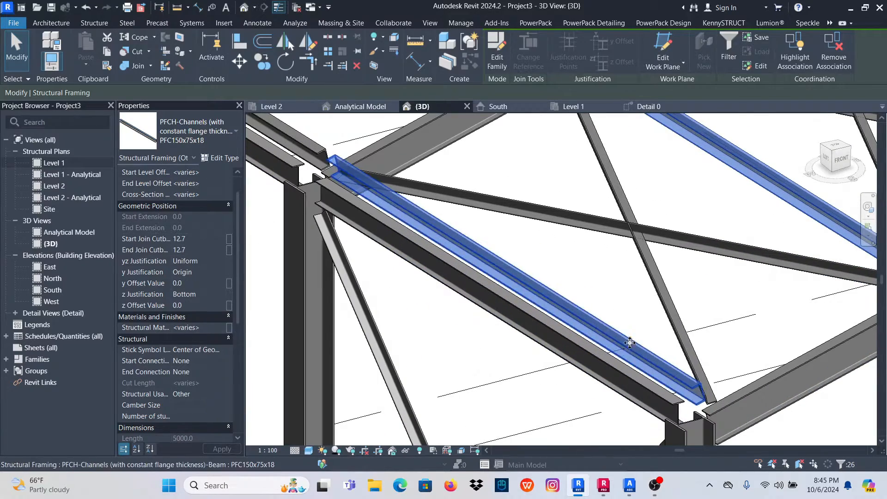
pyautogui.scroll(-3, 476, 224)
pyautogui.scroll(3, 451, 224)
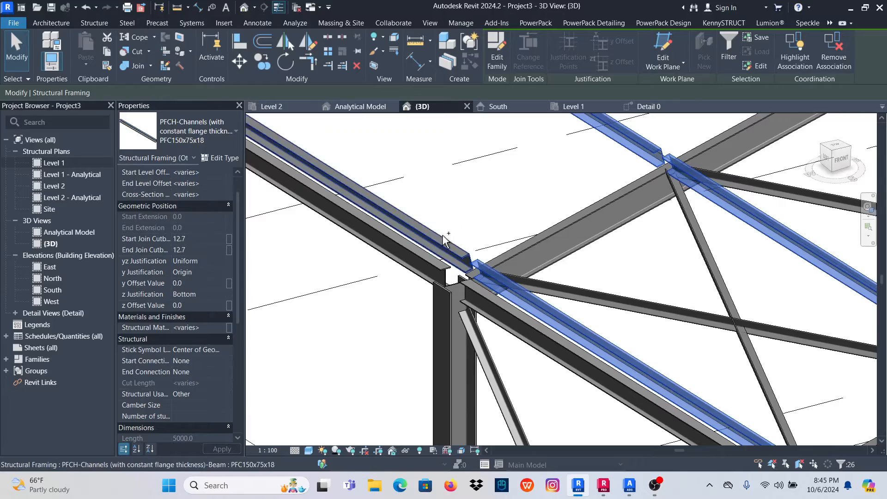
pyautogui.keyDown('ctrl'); pyautogui.click(447, 239); pyautogui.keyUp('ctrl')
pyautogui.scroll(-5, 600, 363)
pyautogui.scroll(5, 536, 208)
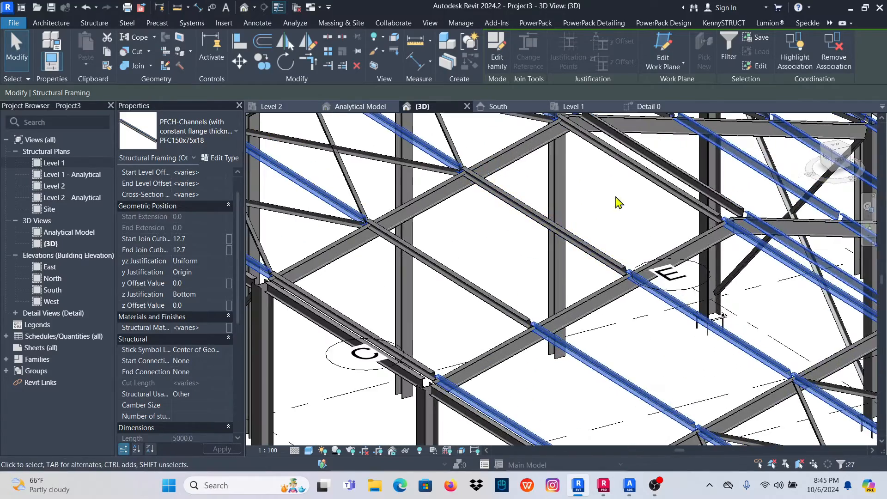
# Add the remaining ridge, intermediate and eave purlins in the second bay from grid 1 to the selection.
pyautogui.keyDown('ctrl'); pyautogui.click(703, 209); pyautogui.keyUp('ctrl')
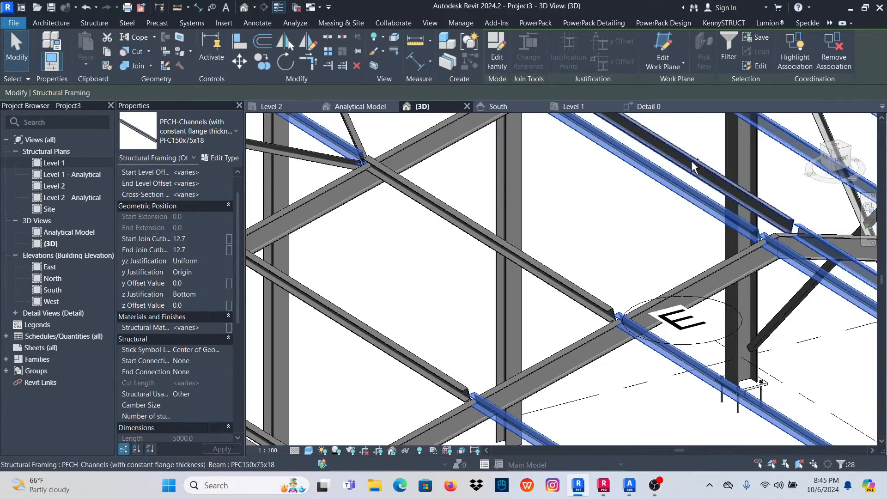
pyautogui.keyDown('ctrl'); pyautogui.click(693, 167); pyautogui.keyUp('ctrl')
pyautogui.keyDown('ctrl'); pyautogui.click(577, 292); pyautogui.keyUp('ctrl')
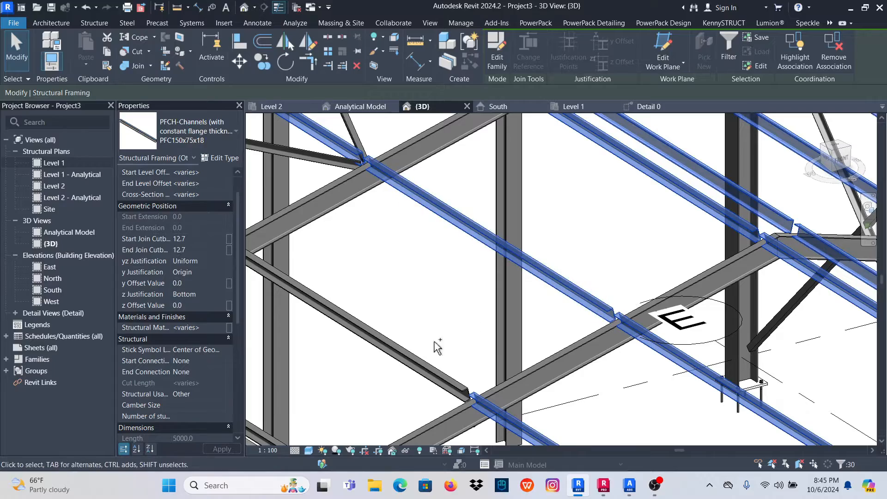
pyautogui.keyDown('ctrl'); pyautogui.click(414, 356); pyautogui.keyUp('ctrl')
pyautogui.scroll(-5, 539, 248)
pyautogui.scroll(4, 390, 303)
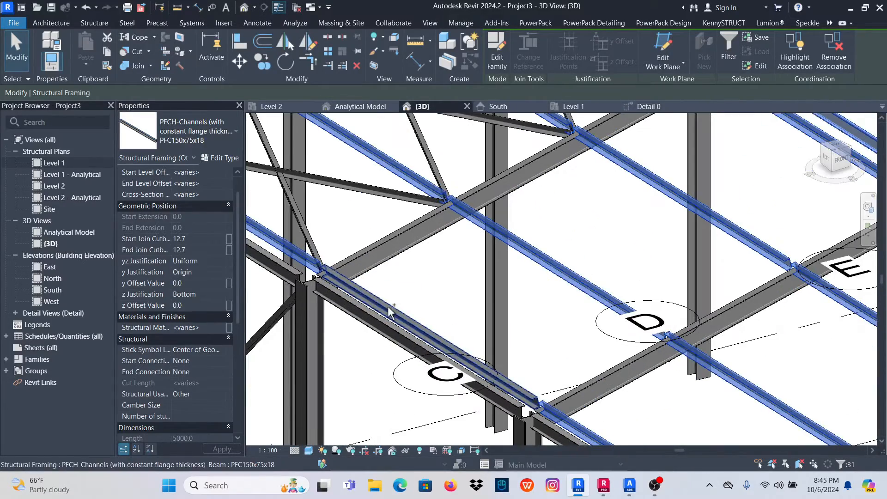
pyautogui.keyDown('ctrl'); pyautogui.click(390, 309); pyautogui.keyUp('ctrl')
pyautogui.scroll(-4, 439, 336)
# Delete all selected channel purlins on the roof between grids E and A and return to the Detail 0 view.
pyautogui.scroll(-6, 435, 333)
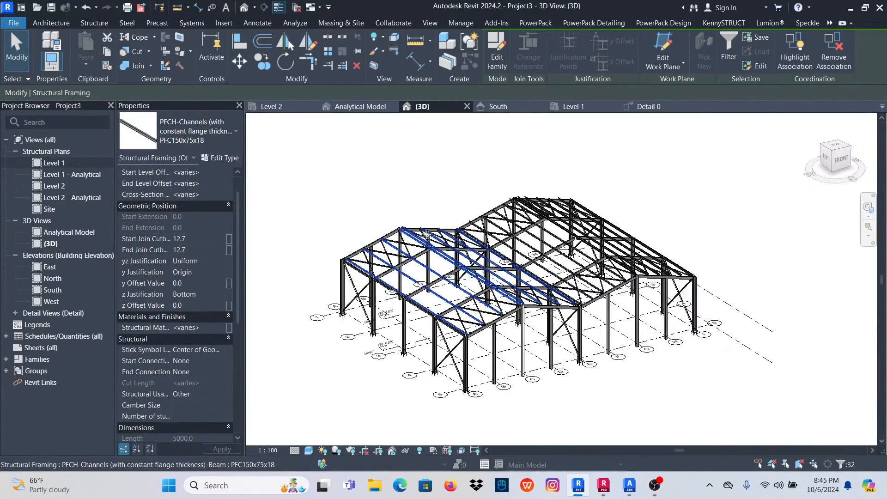
pyautogui.keyDown('shift'); pyautogui.moveTo(808, 329); pyautogui.dragTo(393, 329, button='middle'); pyautogui.keyUp('shift')
pyautogui.scroll(3, 372, 329)
pyautogui.scroll(4, 640, 231)
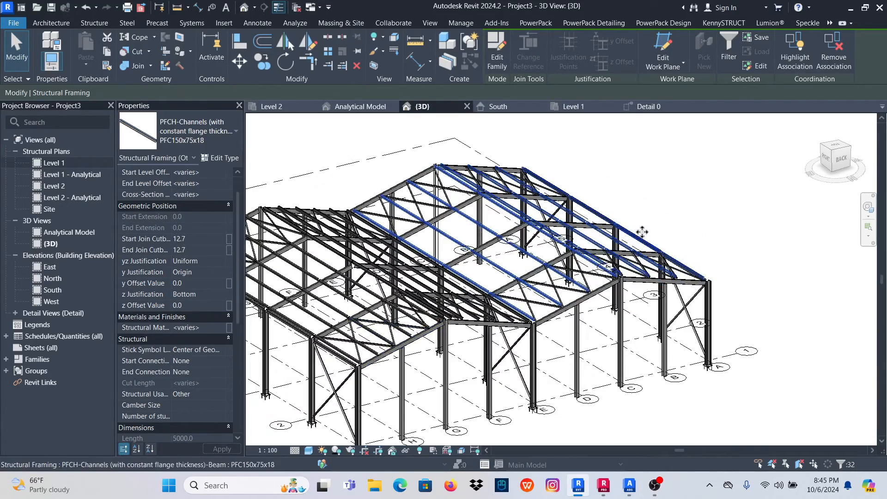
pyautogui.click(686, 240)
pyautogui.scroll(-5, 669, 284)
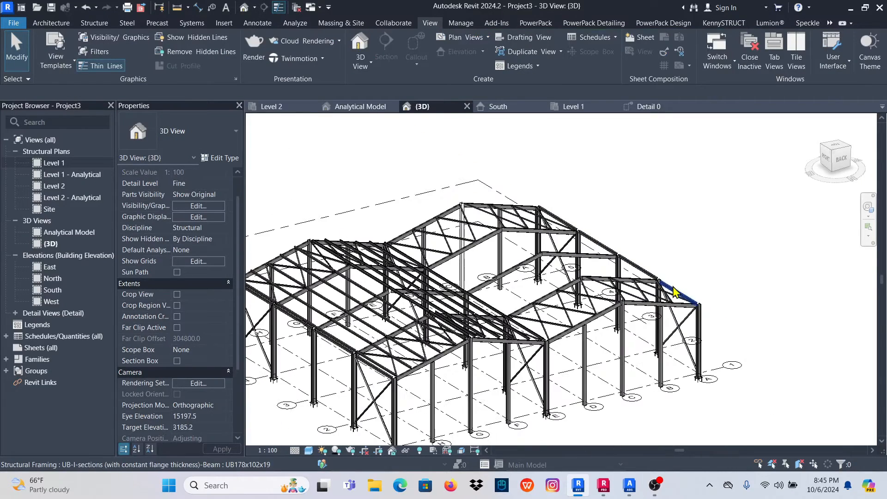
pyautogui.click(655, 113)
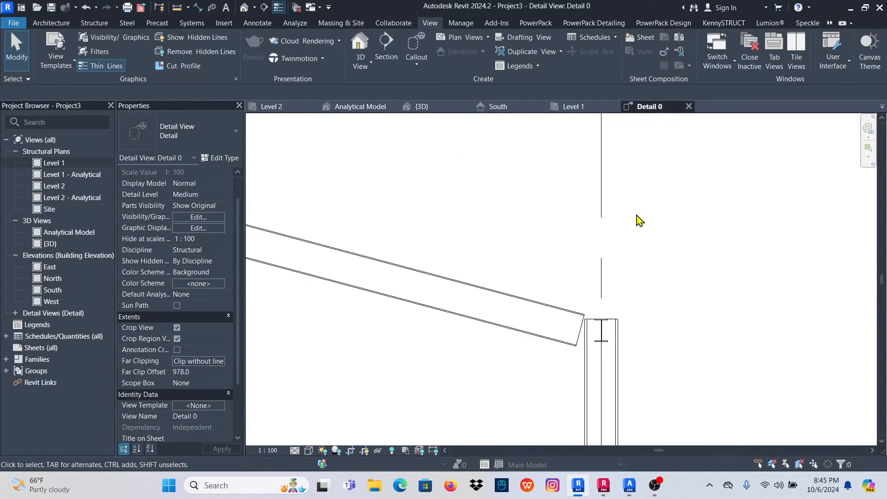
pyautogui.scroll(-5, 619, 249)
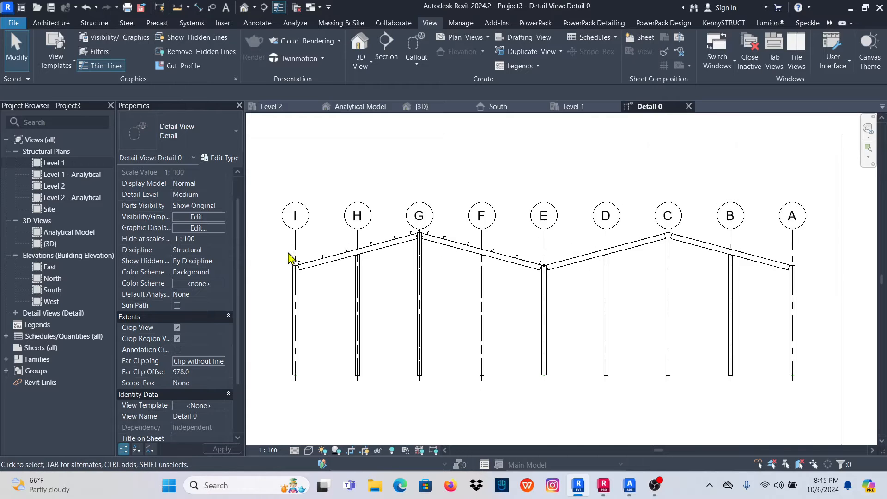
pyautogui.scroll(5, 293, 257)
pyautogui.click(308, 277)
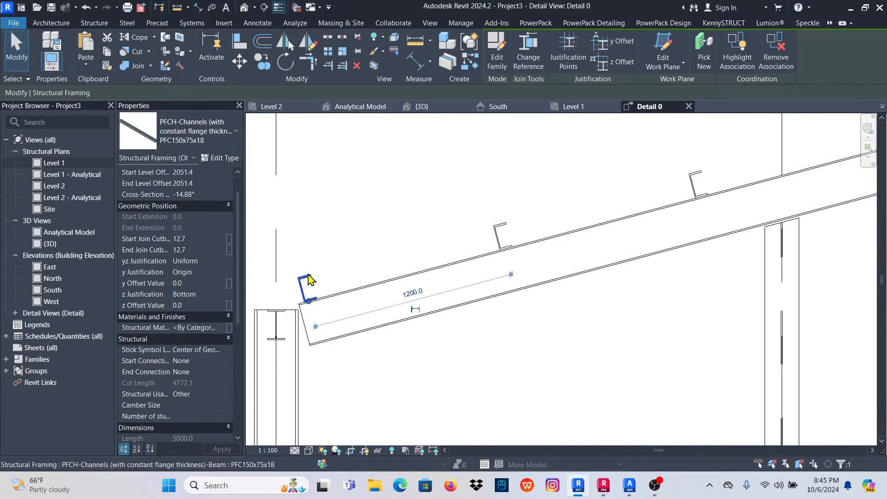
pyautogui.rightClick(314, 280)
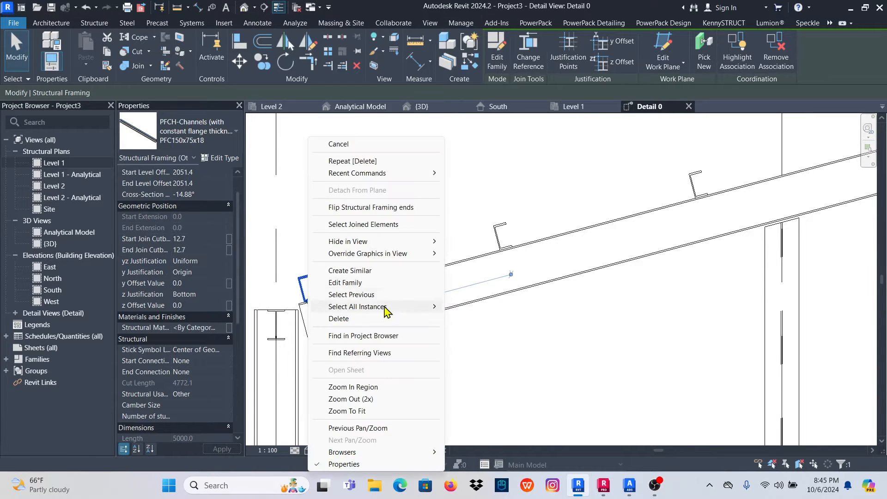
pyautogui.click(482, 307)
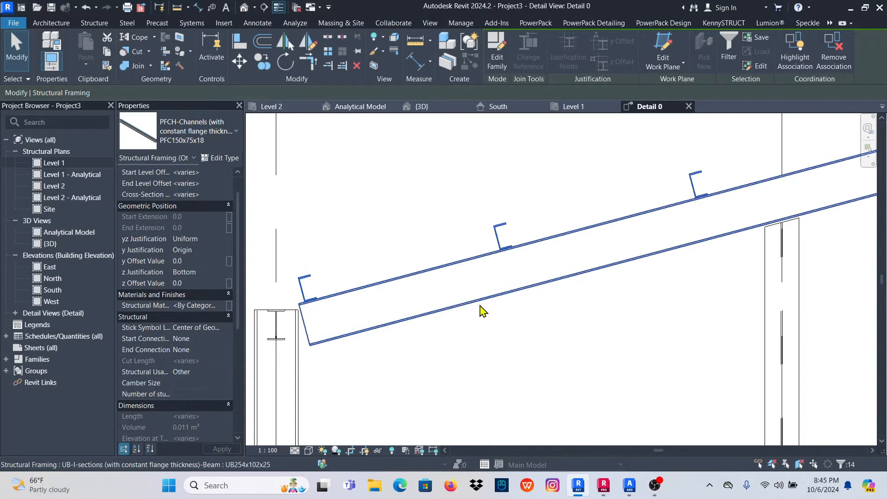
pyautogui.press('Escape')
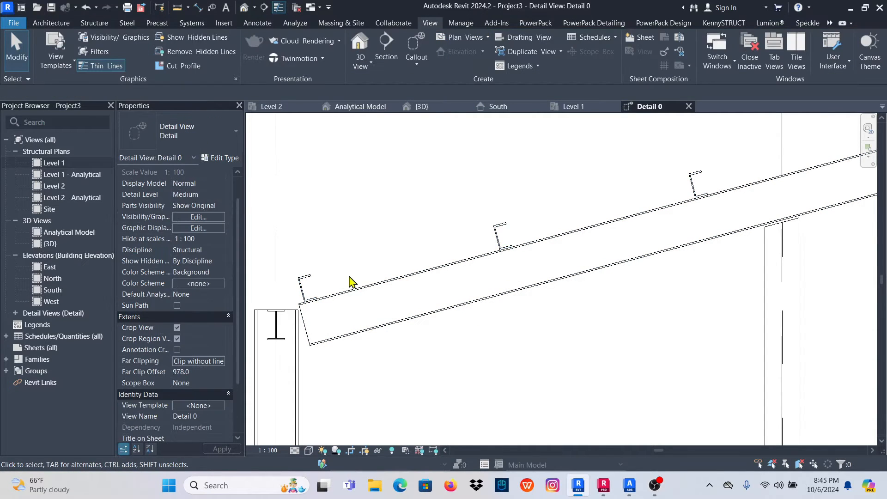
# Select every PFC150x75x18 channel purlin in the entire project, starting from the eave purlin at grid I.
pyautogui.click(303, 283)
pyautogui.rightClick(302, 282)
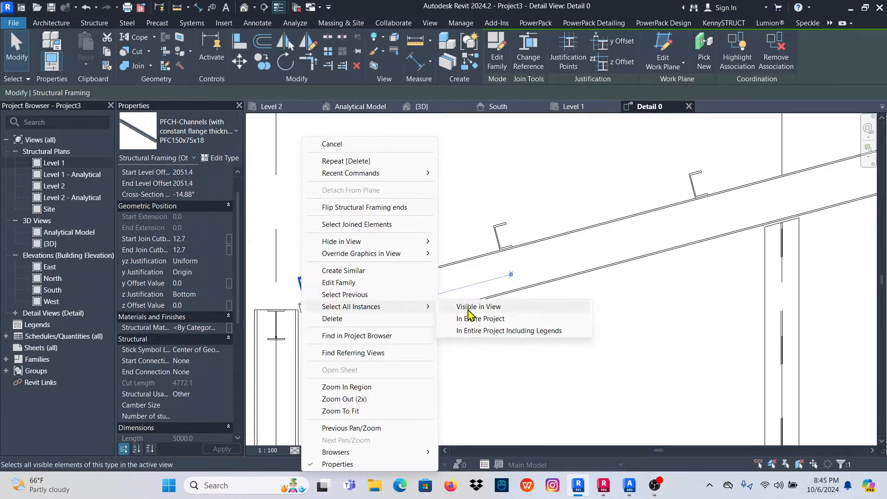
pyautogui.click(476, 318)
pyautogui.scroll(-5, 396, 273)
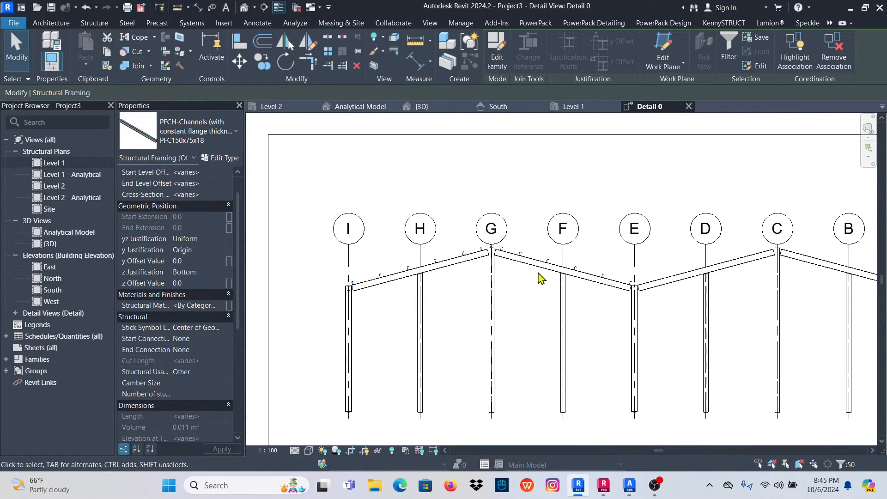
# Mirror the selected purlins about grid E onto the E–A roof and dismiss the resulting warning.
pyautogui.scroll(5, 679, 280)
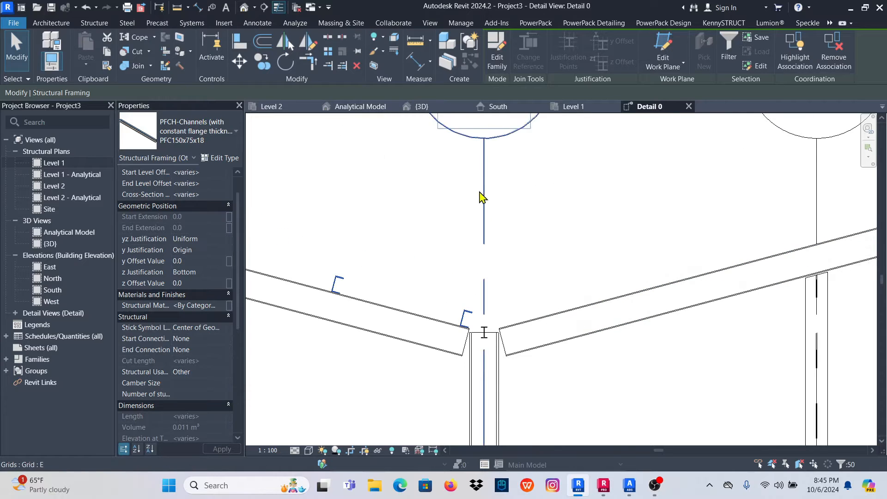
pyautogui.scroll(-4, 418, 292)
pyautogui.scroll(-4, 620, 258)
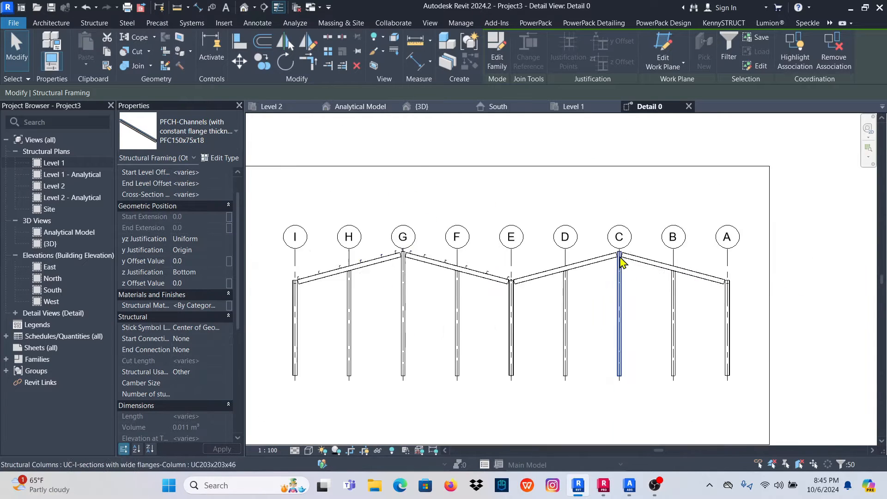
pyautogui.scroll(2, 624, 259)
pyautogui.scroll(5, 515, 277)
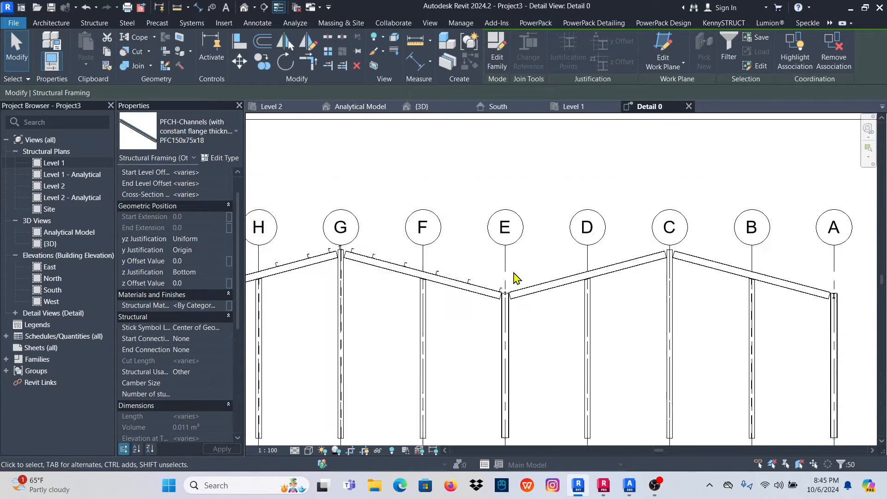
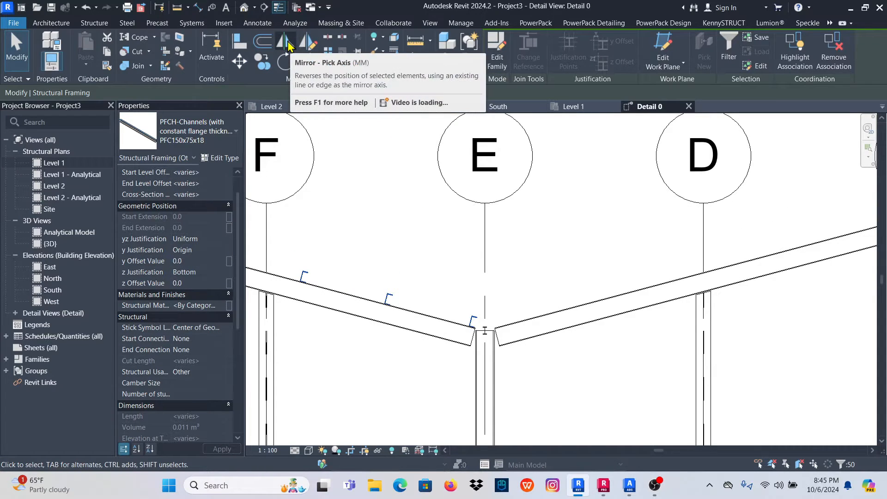
pyautogui.click(286, 43)
pyautogui.scroll(-2, 388, 231)
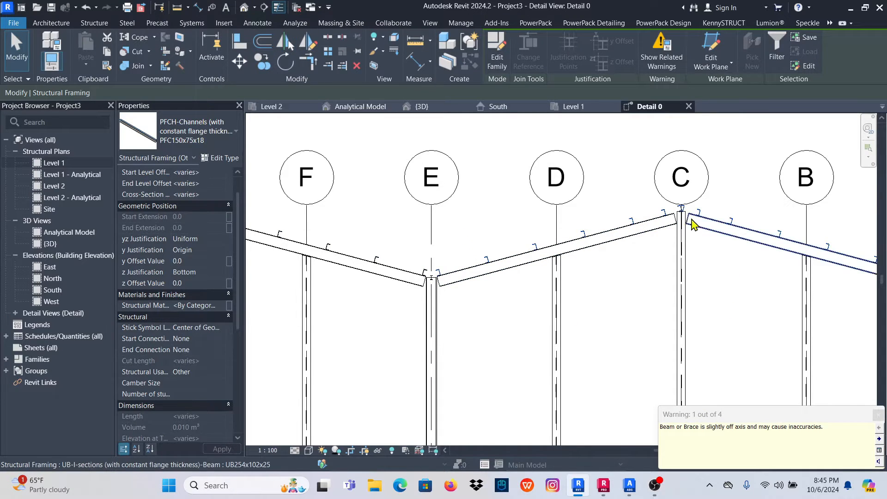
pyautogui.scroll(5, 683, 209)
pyautogui.scroll(-4, 521, 217)
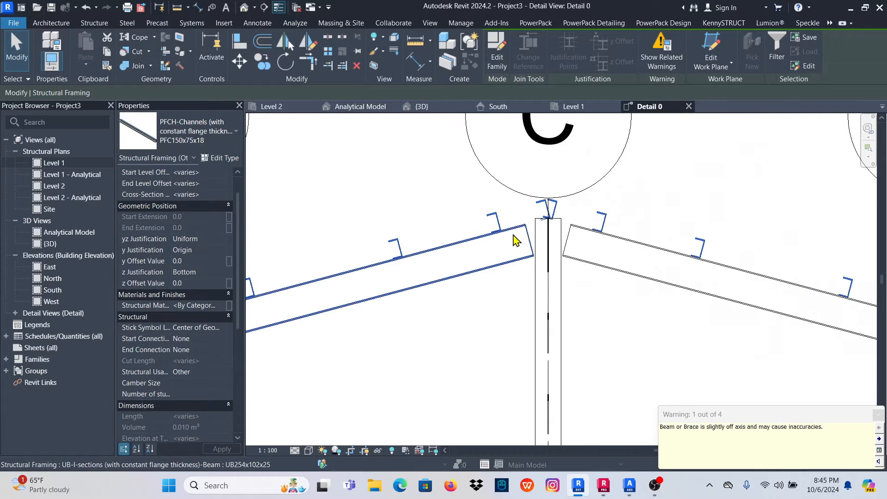
pyautogui.click(878, 415)
# Examine how the mirrored purlins meet along ridge C, in the detail view and in 3D.
pyautogui.scroll(5, 527, 215)
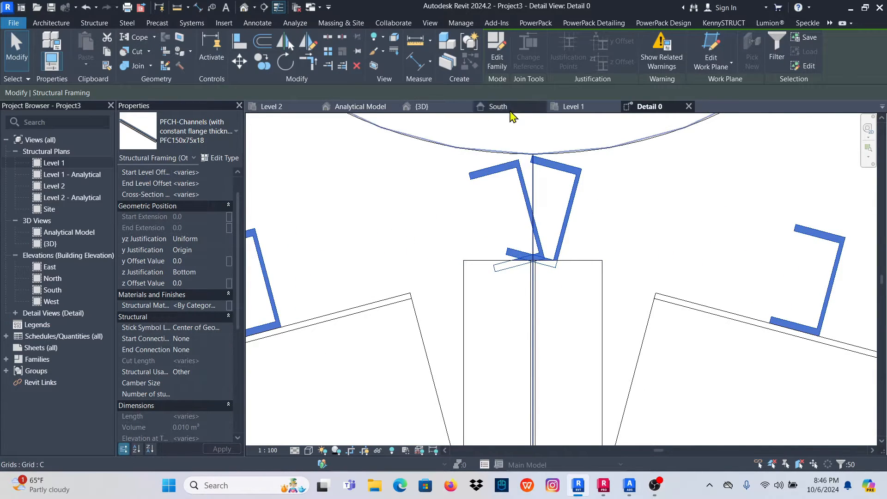
pyautogui.click(423, 107)
pyautogui.scroll(8, 581, 282)
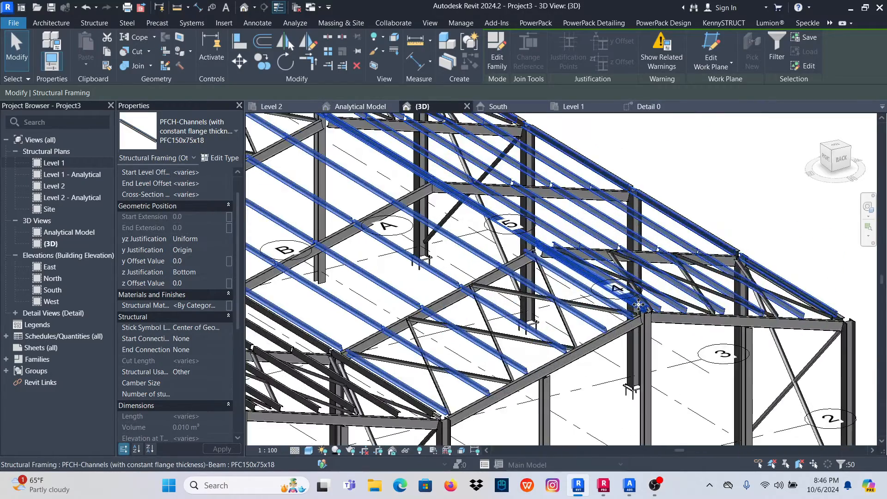
pyautogui.scroll(-5, 646, 314)
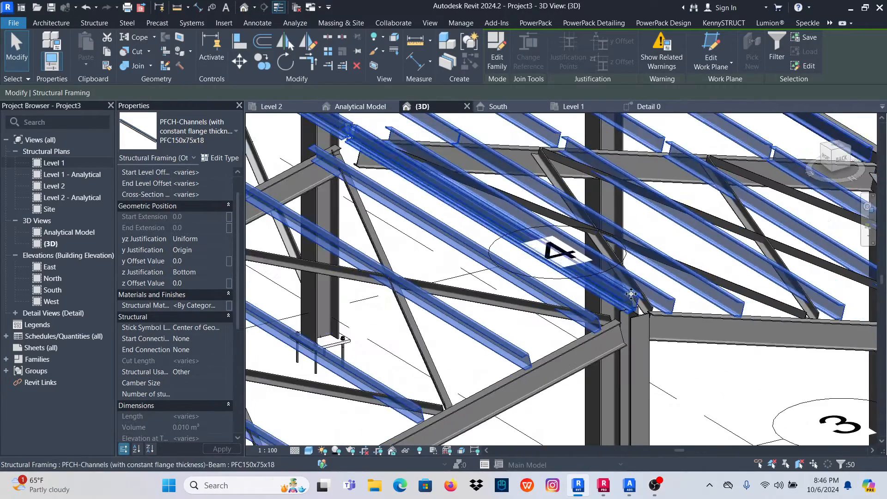
pyautogui.keyDown('shift'); pyautogui.moveTo(646, 315); pyautogui.dragTo(673, 325, button='middle'); pyautogui.keyUp('shift')
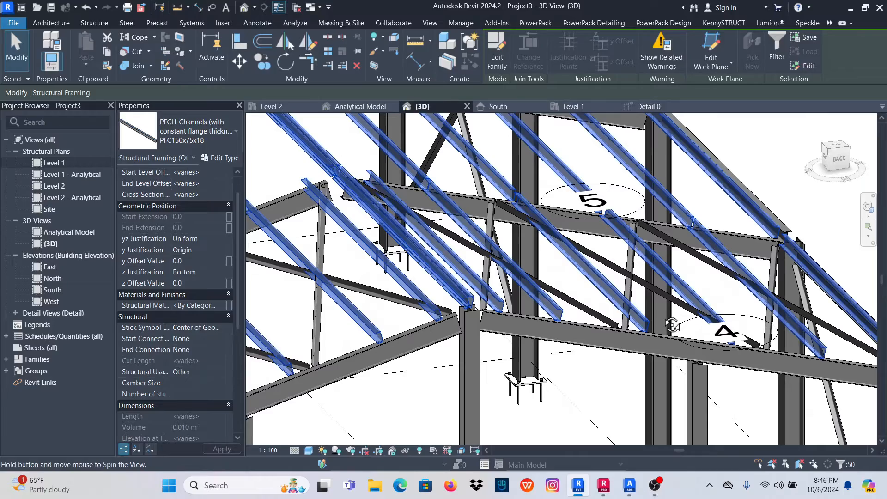
pyautogui.scroll(-5, 487, 257)
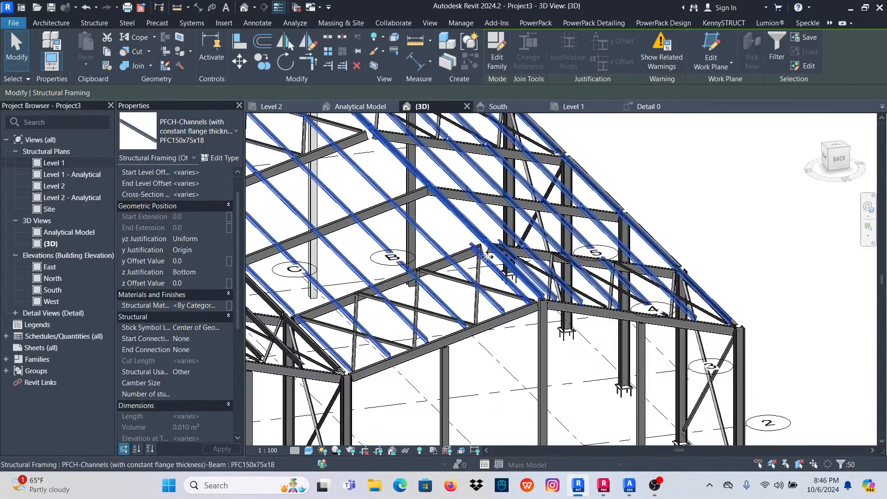
pyautogui.scroll(4, 505, 257)
pyautogui.scroll(3, 615, 322)
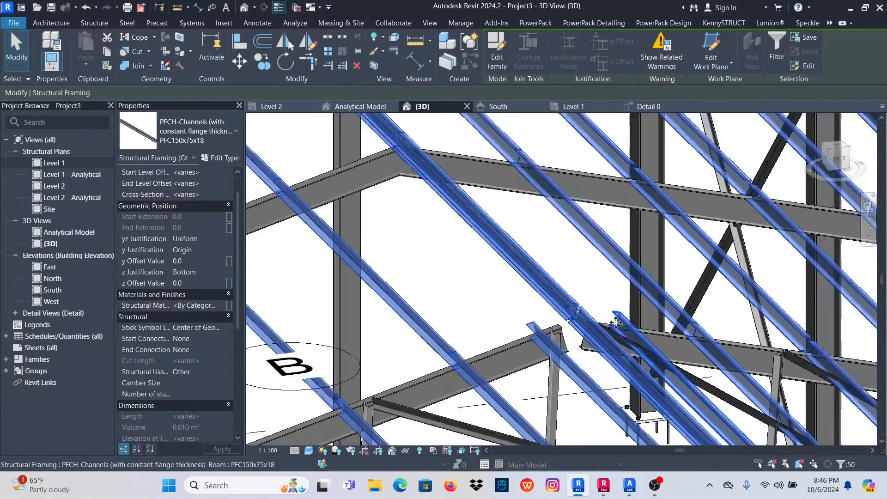
pyautogui.scroll(3, 615, 322)
pyautogui.click(556, 249)
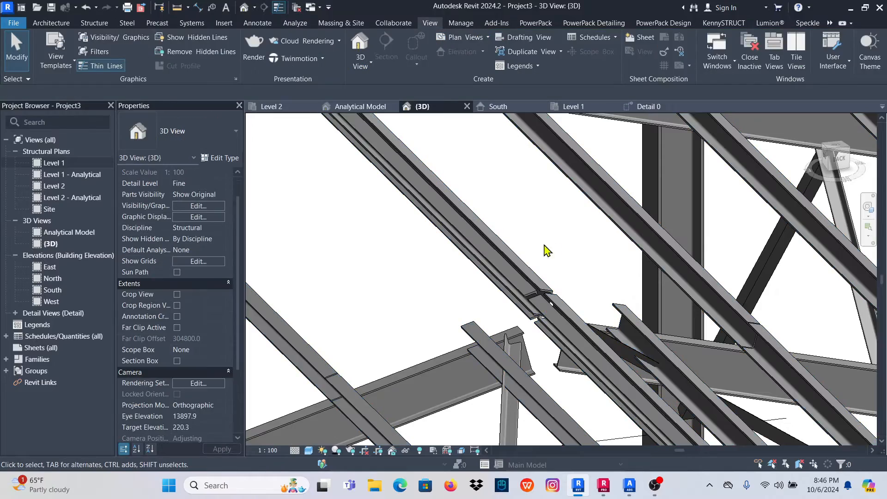
pyautogui.scroll(-4, 491, 281)
pyautogui.scroll(2, 495, 280)
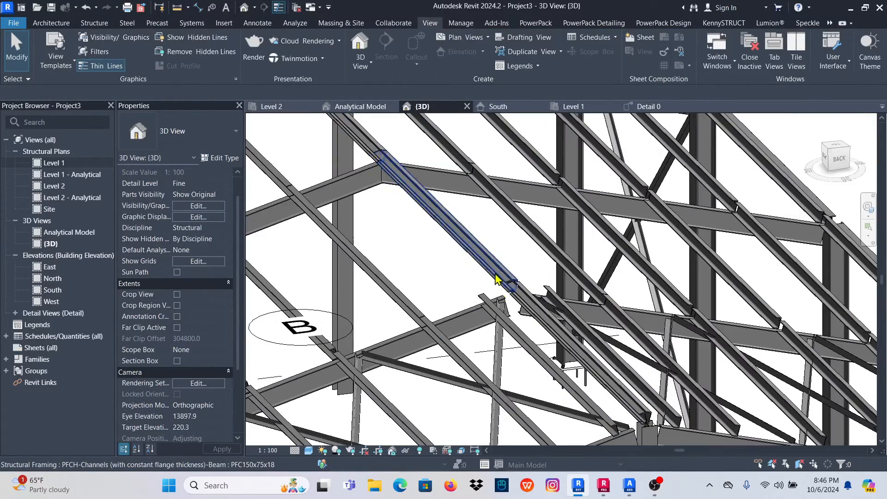
pyautogui.scroll(-5, 512, 290)
pyautogui.scroll(6, 497, 281)
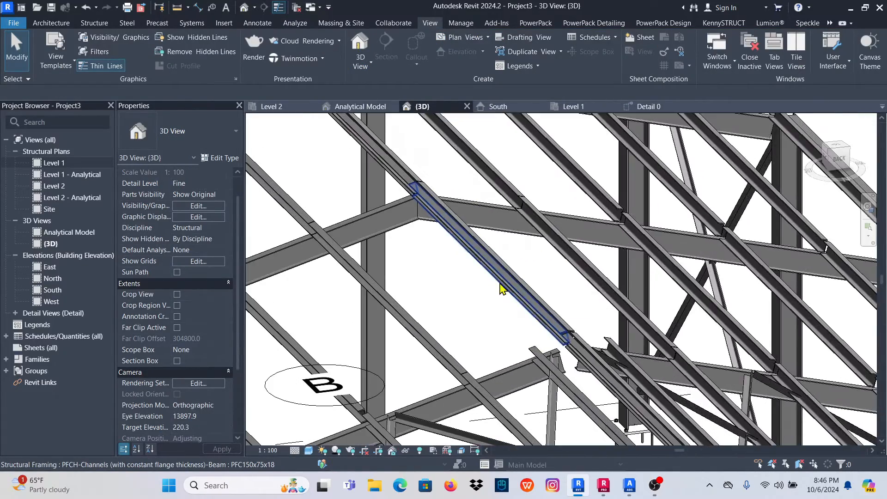
# Select the two overlapping purlins at the grid C ridge in the Detail 0 view.
pyautogui.click(648, 106)
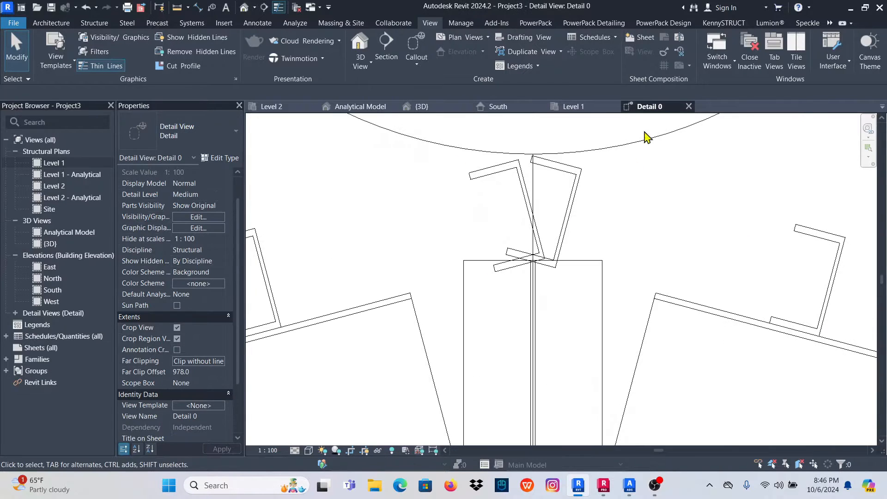
pyautogui.scroll(-3, 481, 257)
pyautogui.scroll(-2, 471, 212)
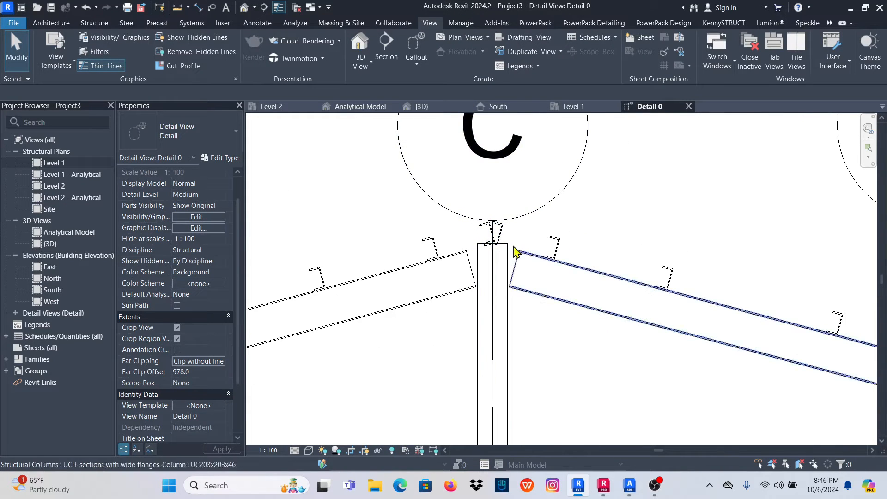
pyautogui.scroll(3, 513, 261)
pyautogui.scroll(-2, 539, 316)
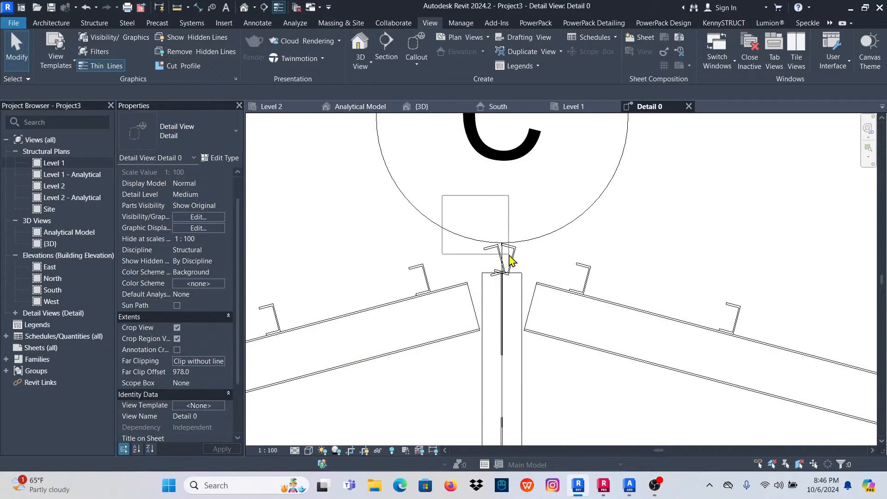
pyautogui.click(559, 358)
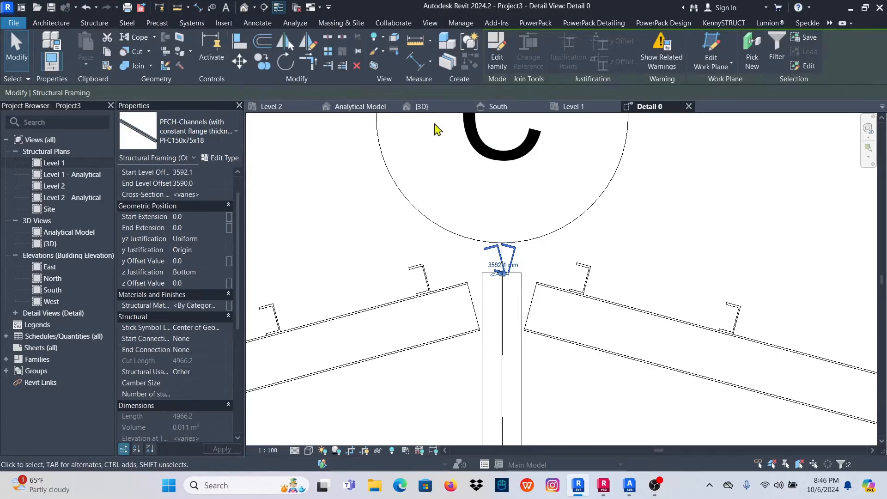
# Check in 3D which bays the ridge purlin selection covers and clear the selection.
pyautogui.click(423, 107)
pyautogui.scroll(-2, 534, 289)
pyautogui.scroll(6, 536, 296)
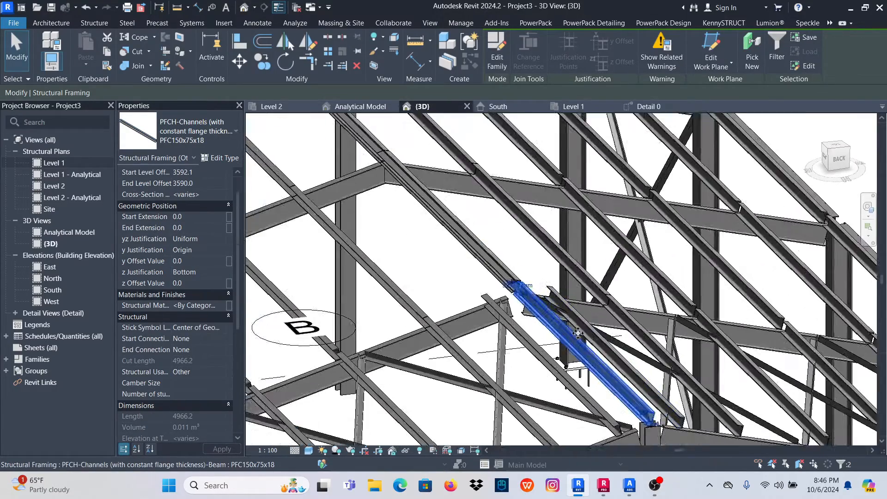
pyautogui.scroll(-8, 446, 227)
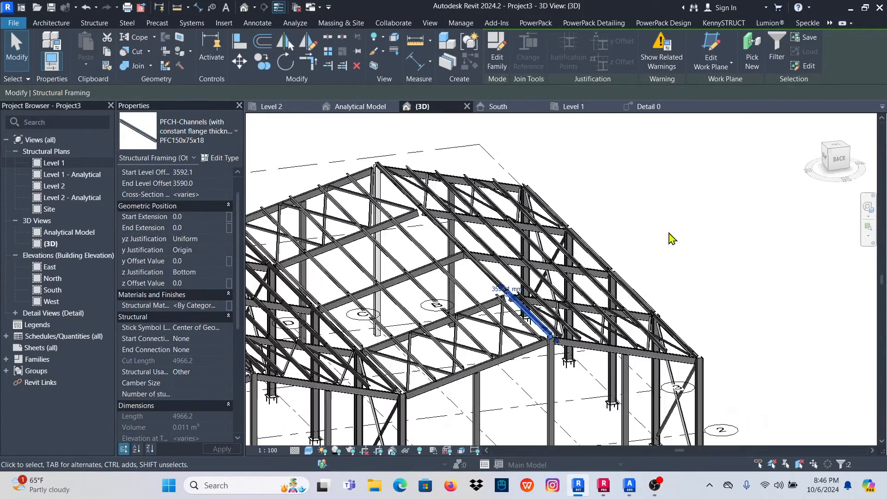
pyautogui.click(489, 133)
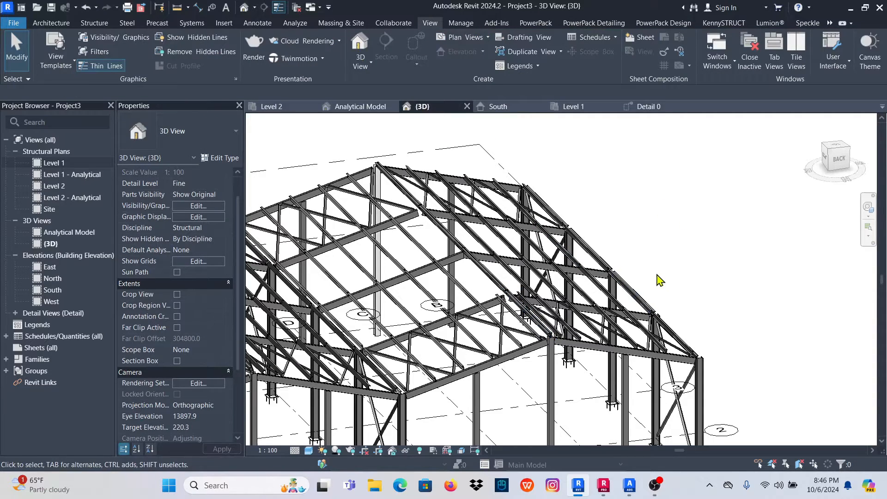
# Select all overlapping purlins along ridge C from the back of the 3D model and check the selection in an orbited view.
pyautogui.click(839, 158)
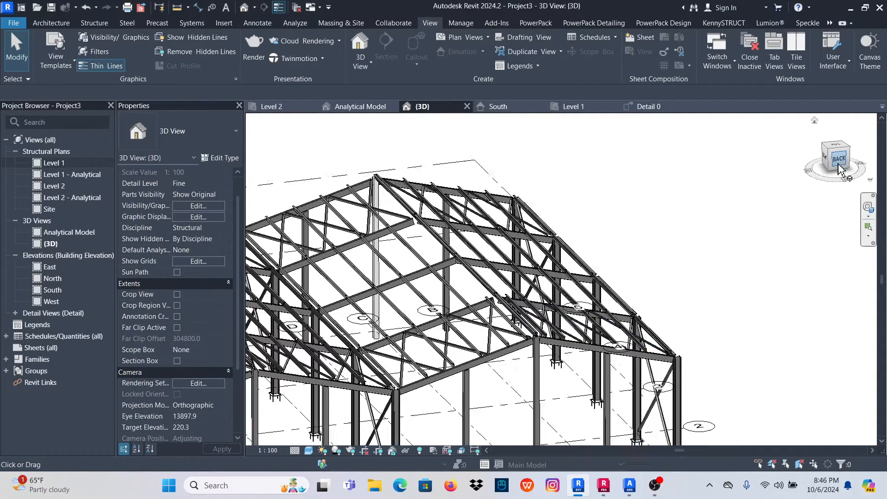
pyautogui.scroll(10, 594, 257)
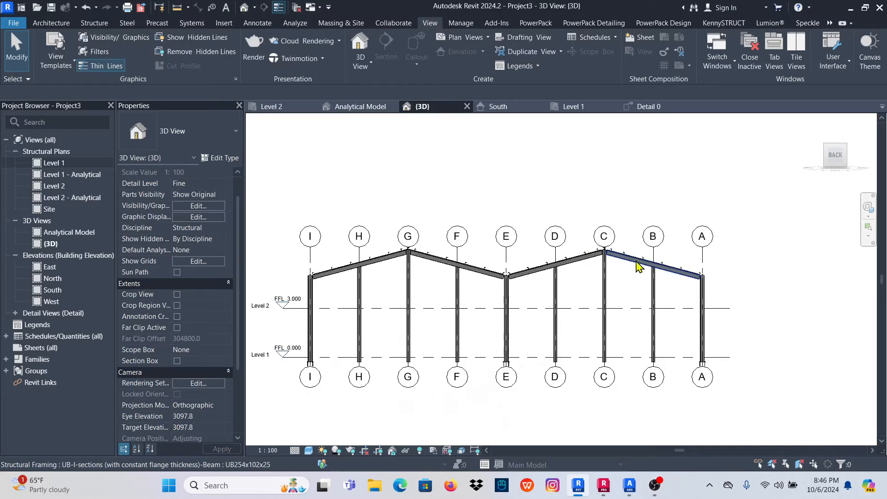
pyautogui.scroll(9, 601, 233)
pyautogui.scroll(-6, 481, 297)
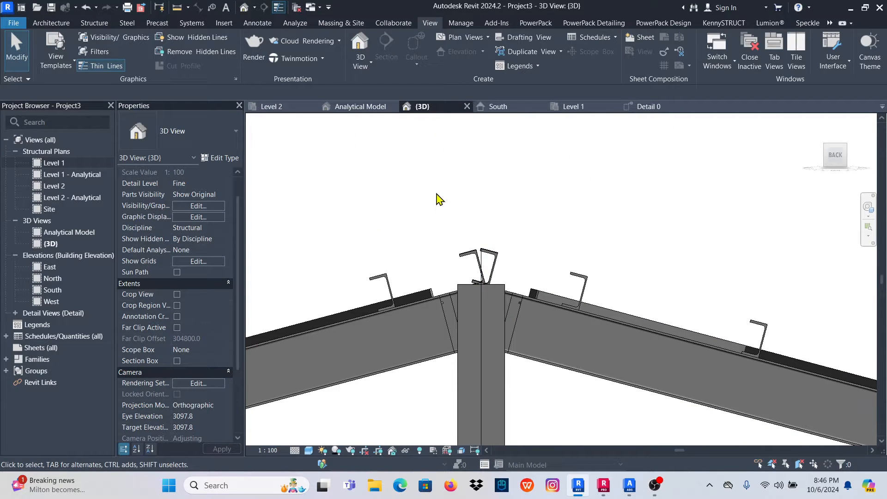
pyautogui.moveTo(533, 326); pyautogui.dragTo(532, 326)
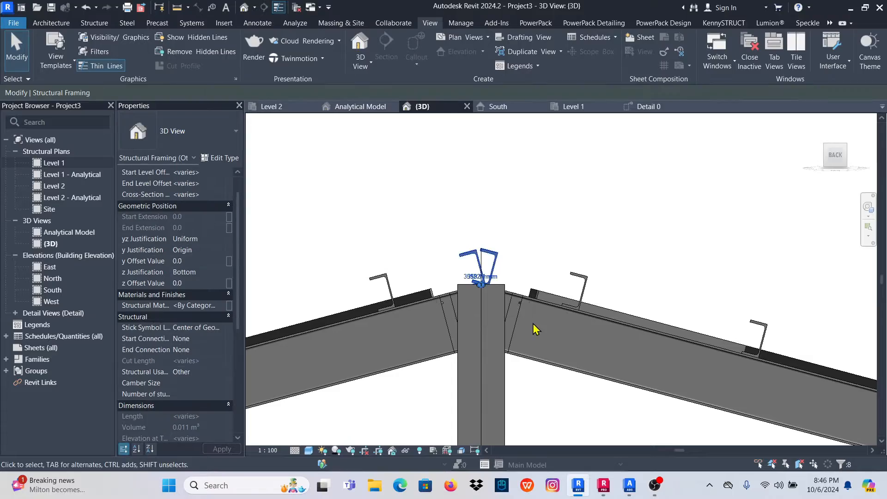
pyautogui.scroll(-4, 532, 277)
pyautogui.keyDown('shift'); pyautogui.moveTo(611, 220); pyautogui.dragTo(462, 285, button='middle'); pyautogui.keyUp('shift')
pyautogui.scroll(-4, 462, 285)
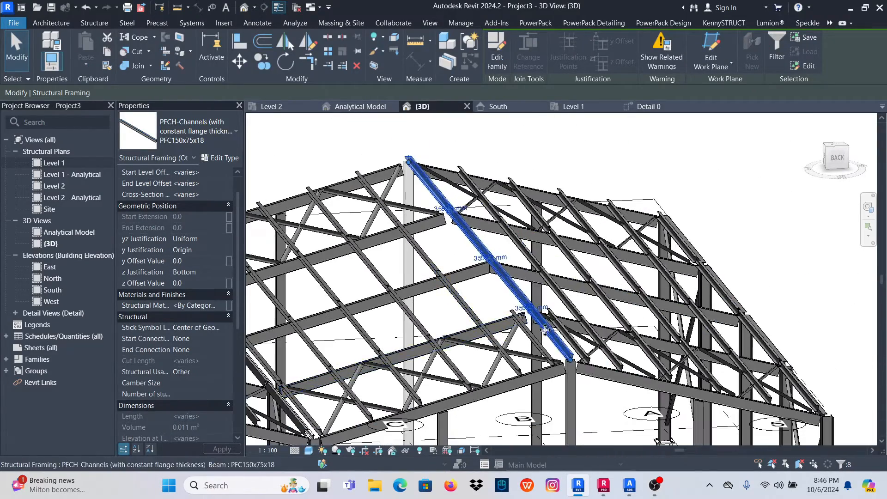
pyautogui.scroll(5, 521, 365)
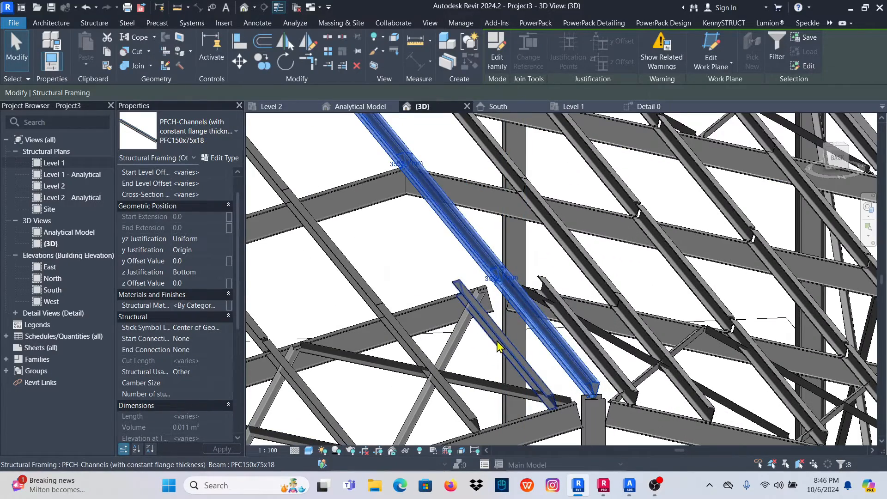
# Delete the selected overlapping purlins along ridge C and inspect the cleared ridge in 3D.
pyautogui.scroll(-2, 498, 344)
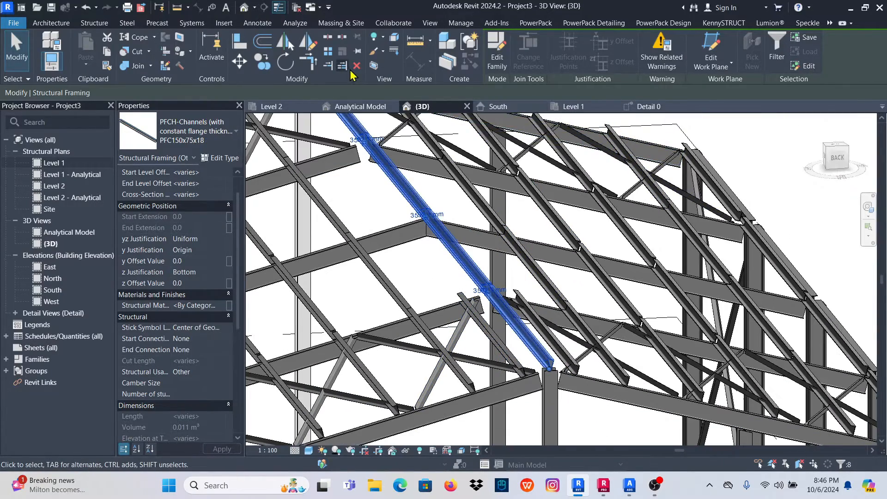
pyautogui.press('Escape')
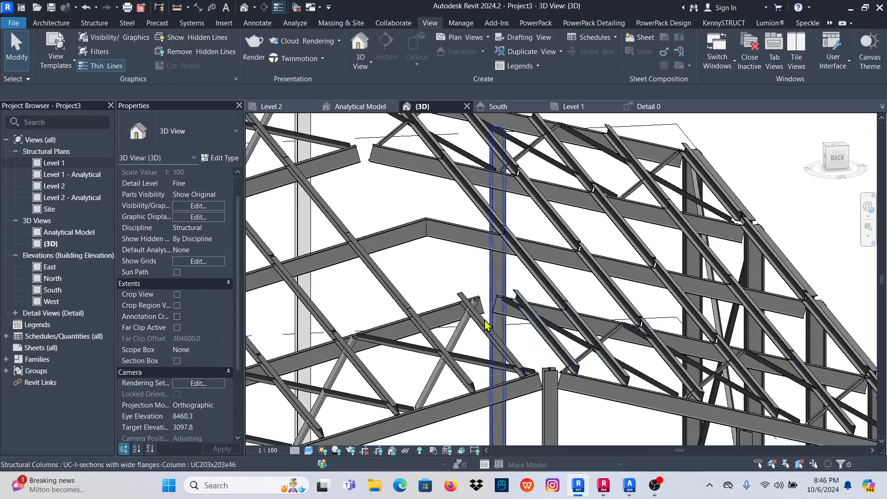
pyautogui.scroll(-3, 483, 312)
pyautogui.scroll(2, 430, 263)
pyautogui.scroll(4, 490, 351)
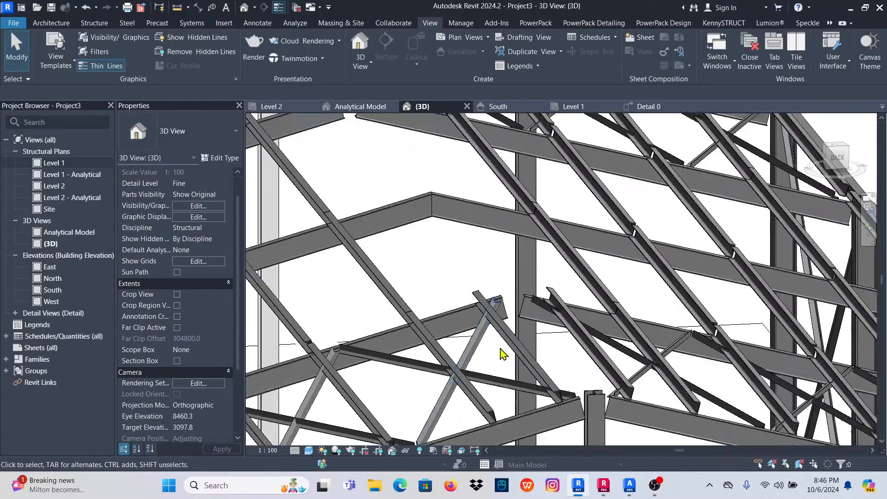
pyautogui.scroll(-4, 520, 338)
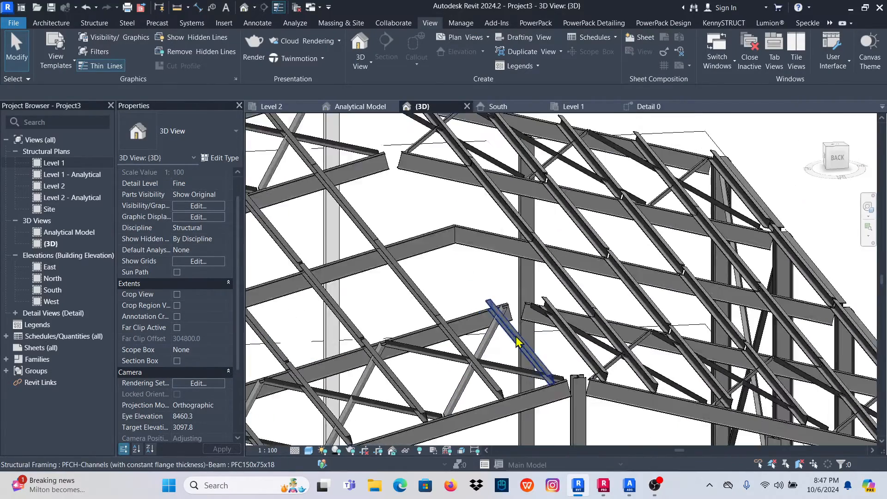
pyautogui.scroll(4, 517, 338)
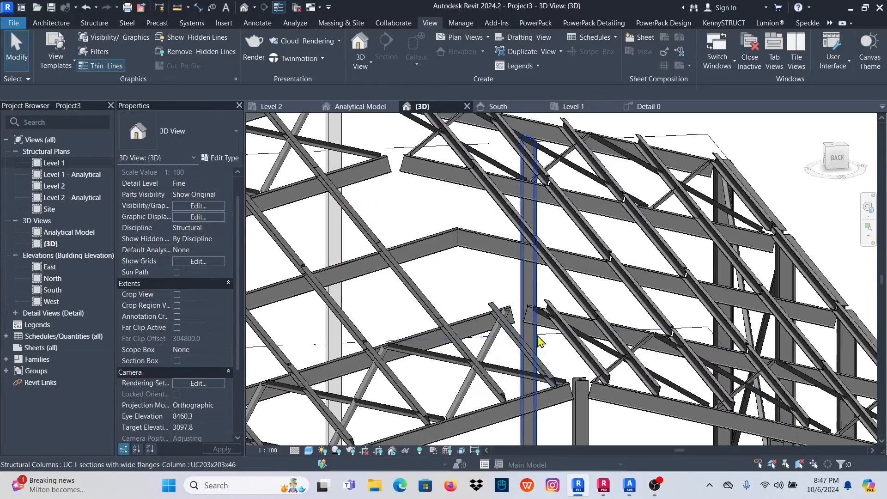
pyautogui.scroll(3, 546, 340)
pyautogui.scroll(-4, 556, 318)
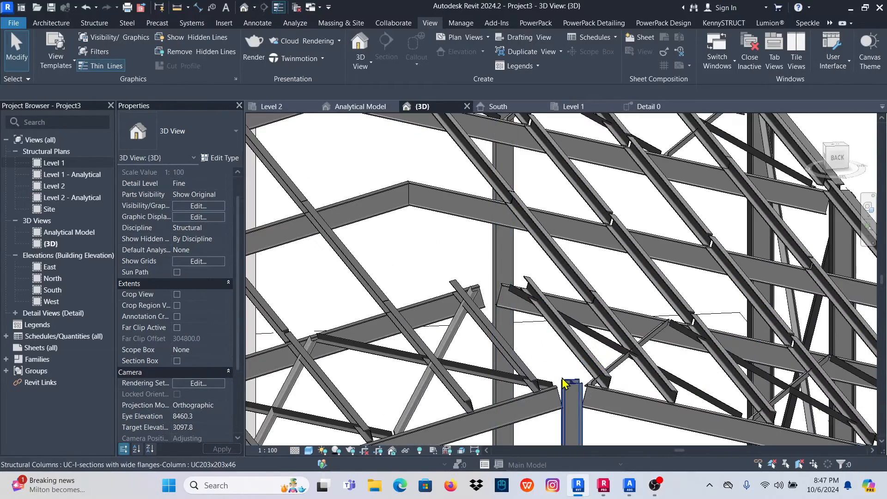
# Select the end-bay purlins on either side of ridge C and check their position in an orbited 3D view.
pyautogui.keyDown('shift'); pyautogui.moveTo(559, 378); pyautogui.dragTo(563, 371, button='middle'); pyautogui.keyUp('shift')
pyautogui.click(448, 303)
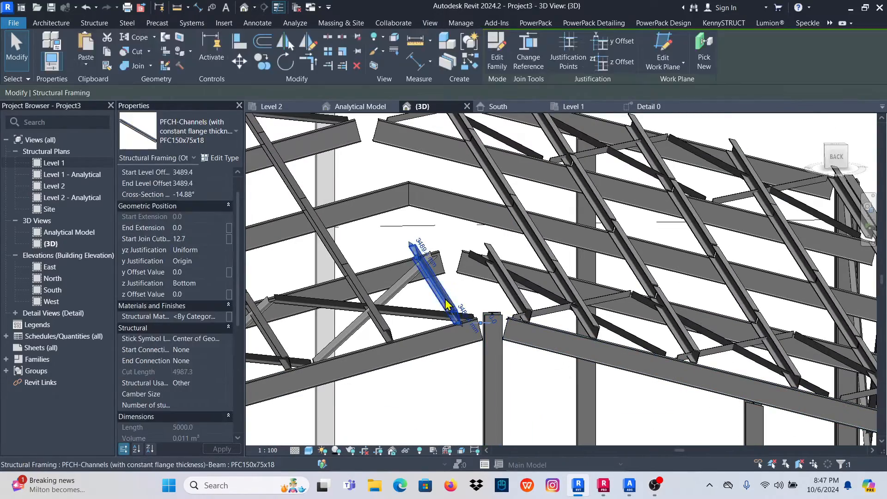
pyautogui.keyDown('ctrl'); pyautogui.click(524, 306); pyautogui.keyUp('ctrl')
pyautogui.scroll(-2, 521, 315)
pyautogui.keyDown('shift'); pyautogui.moveTo(462, 352); pyautogui.dragTo(595, 464, button='middle'); pyautogui.keyUp('shift')
pyautogui.scroll(-5, 401, 274)
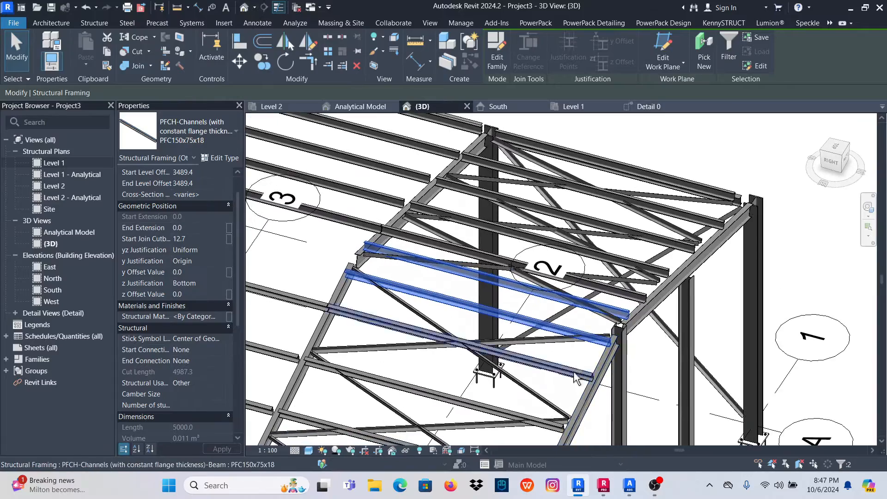
pyautogui.scroll(2, 400, 274)
pyautogui.scroll(5, 465, 268)
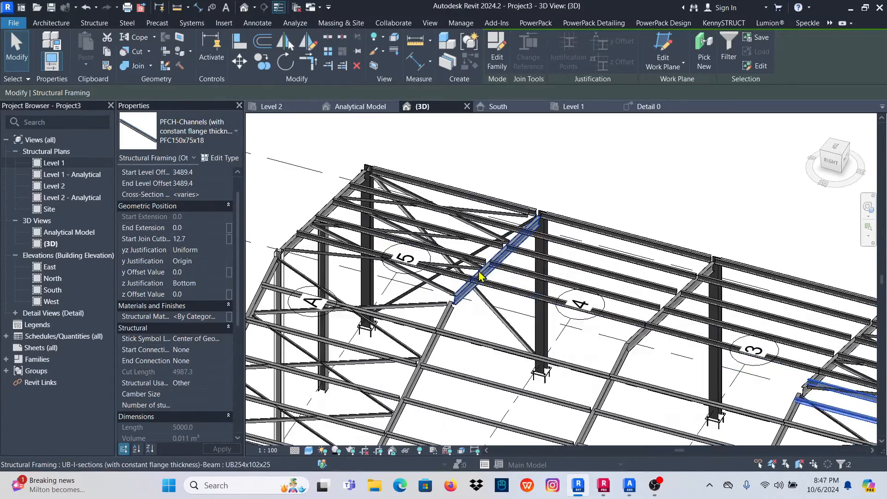
pyautogui.scroll(-4, 466, 268)
# Examine the two purlins flanking grid C in the Detail 0 view and clear the selection.
pyautogui.click(656, 108)
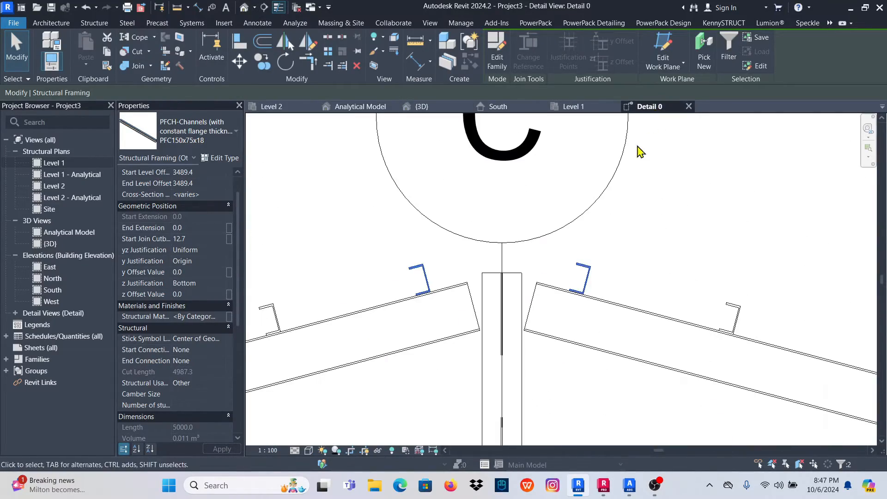
pyautogui.scroll(-4, 494, 279)
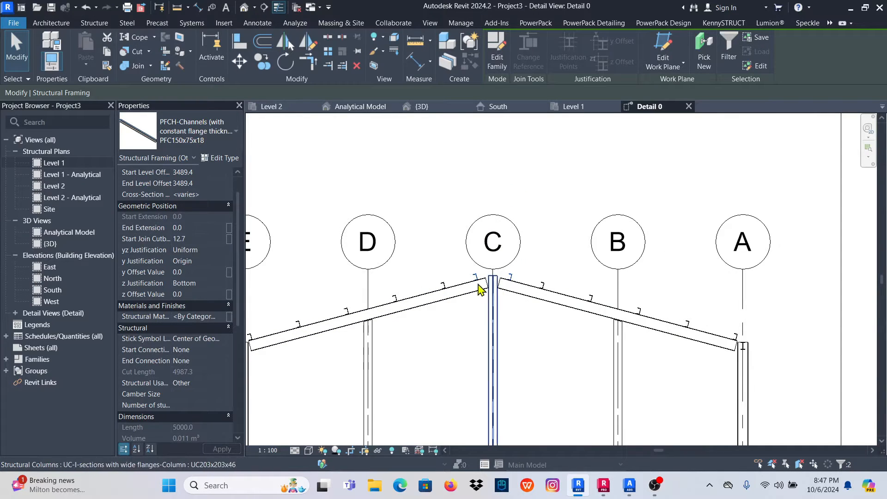
pyautogui.scroll(-5, 504, 289)
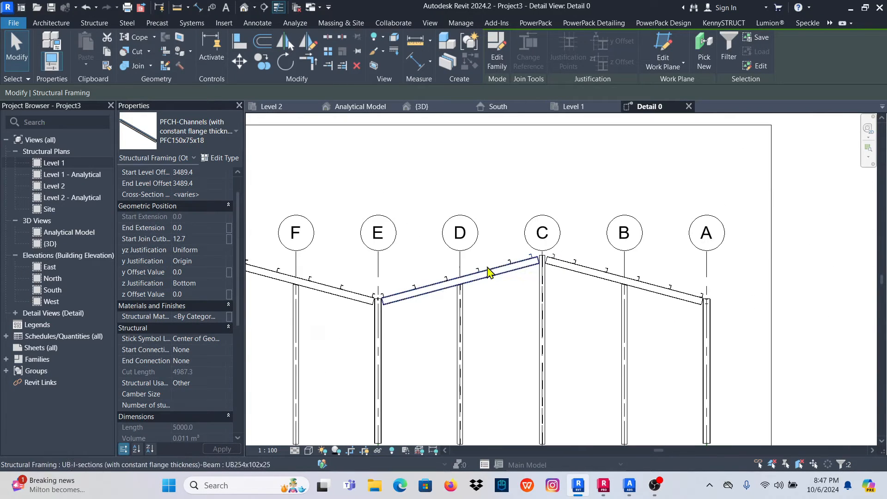
pyautogui.scroll(5, 556, 264)
pyautogui.click(576, 241)
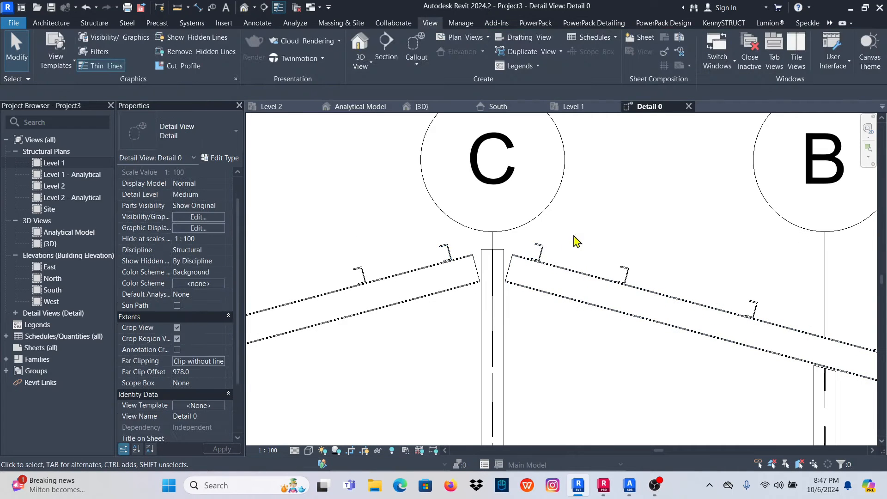
pyautogui.click(544, 255)
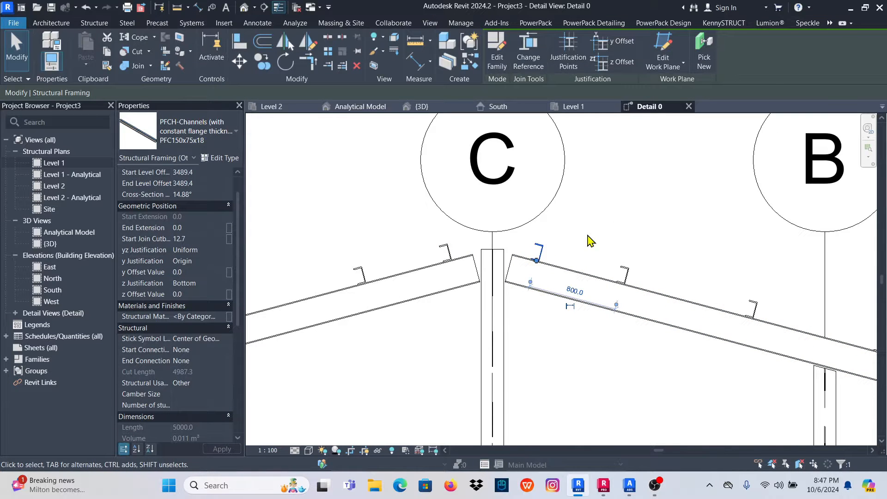
pyautogui.click(590, 241)
pyautogui.scroll(-5, 543, 273)
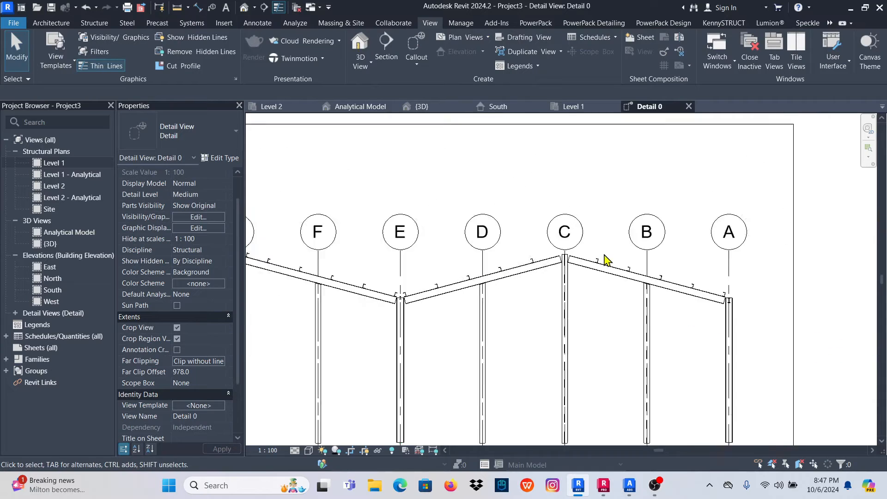
# Select the purlins on both sides of ridge G in the Detail 0 view.
pyautogui.scroll(4, 279, 263)
pyautogui.scroll(4, 278, 262)
pyautogui.scroll(-3, 610, 255)
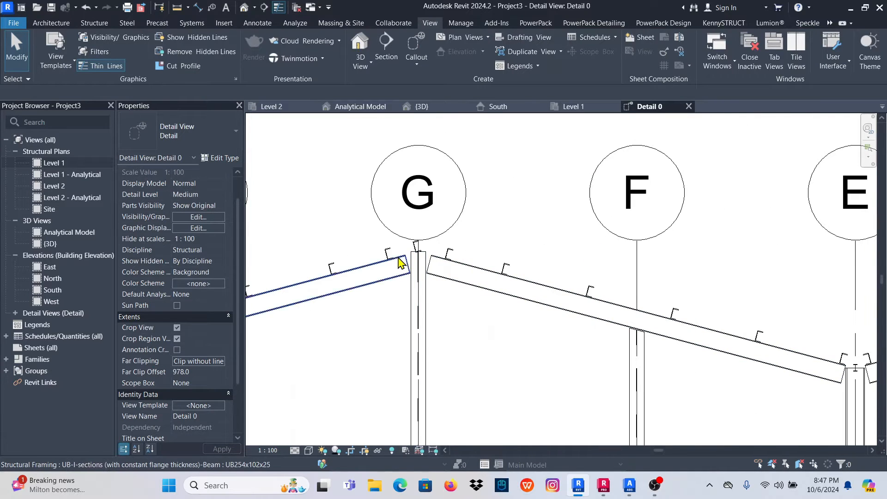
pyautogui.scroll(3, 401, 261)
pyautogui.scroll(-4, 406, 282)
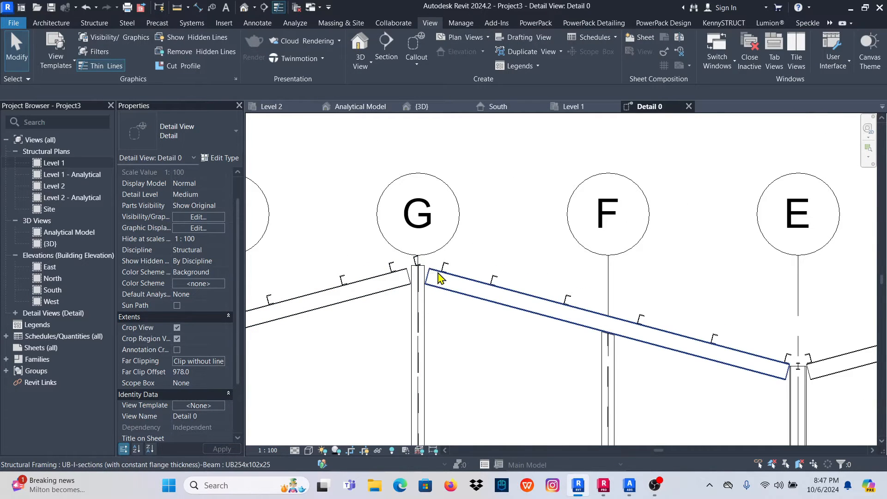
pyautogui.click(443, 273)
pyautogui.scroll(3, 400, 266)
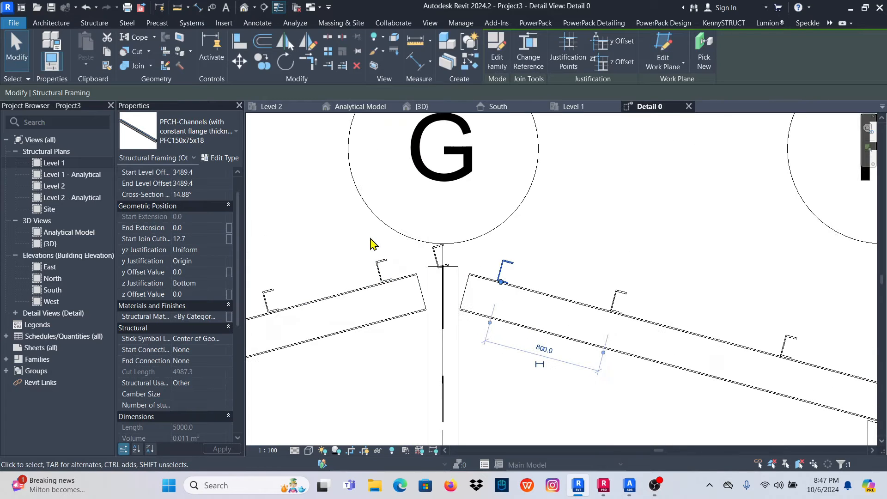
pyautogui.keyDown('ctrl'); pyautogui.click(380, 263); pyautogui.keyUp('ctrl')
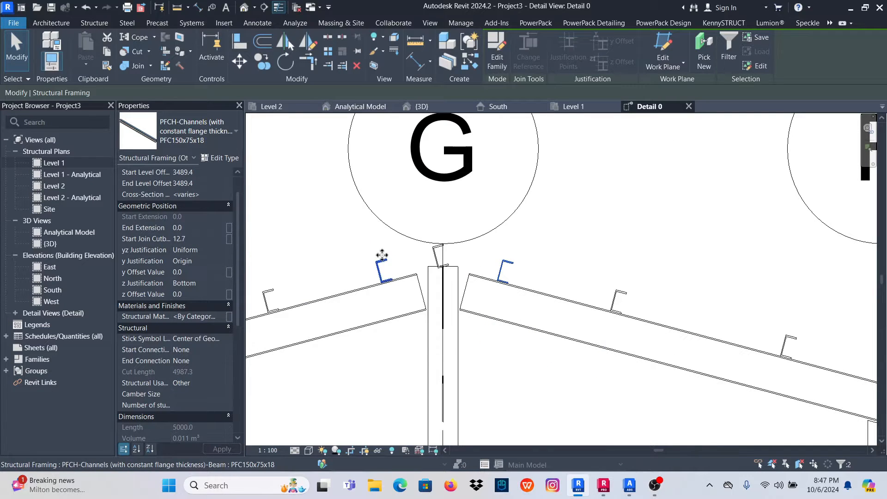
# Examine in 3D the selected purlins flanking ridge G and the purlins overlapping along the ridge.
pyautogui.click(421, 107)
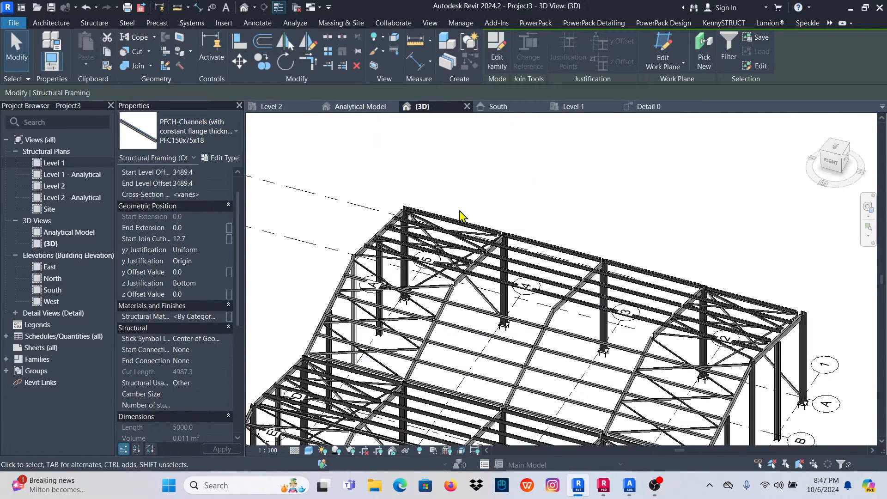
pyautogui.scroll(-4, 462, 215)
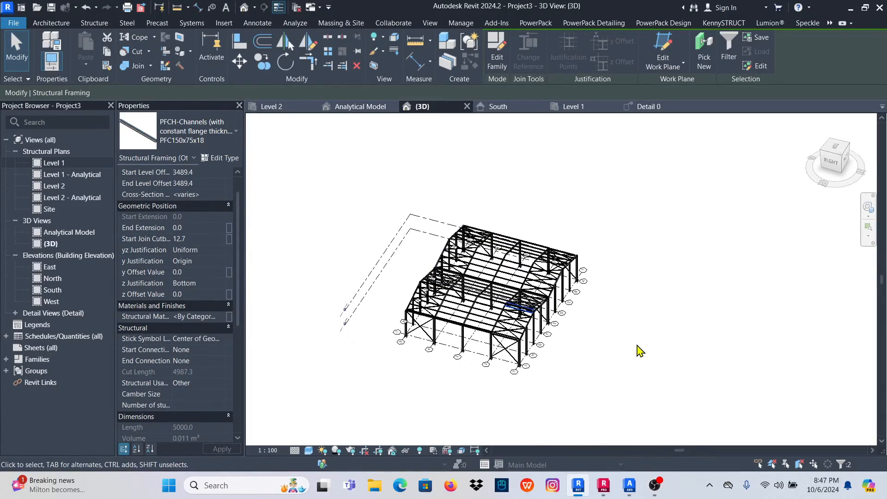
pyautogui.scroll(6, 534, 314)
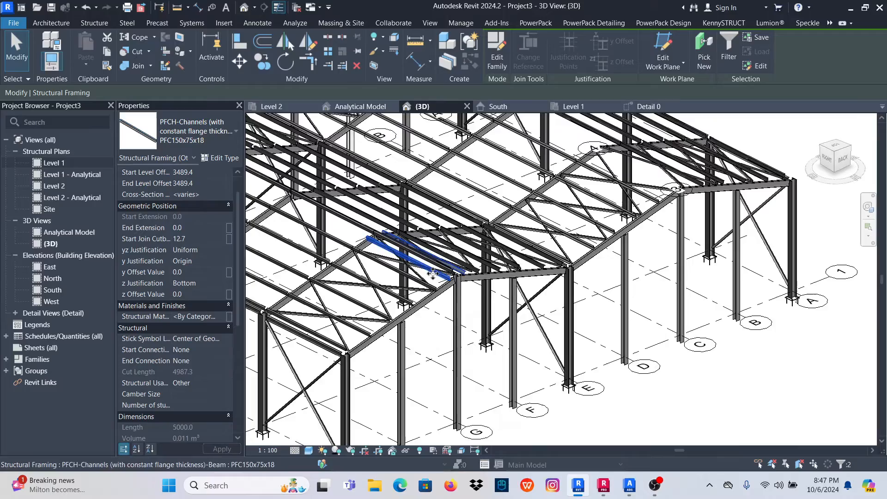
pyautogui.keyDown('shift'); pyautogui.moveTo(433, 274); pyautogui.dragTo(455, 345, button='middle'); pyautogui.keyUp('shift')
pyautogui.scroll(5, 447, 280)
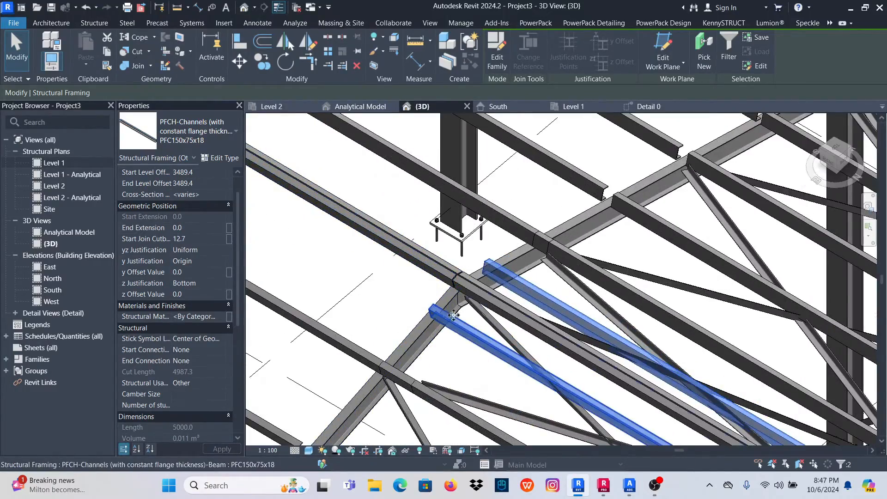
pyautogui.scroll(-6, 454, 315)
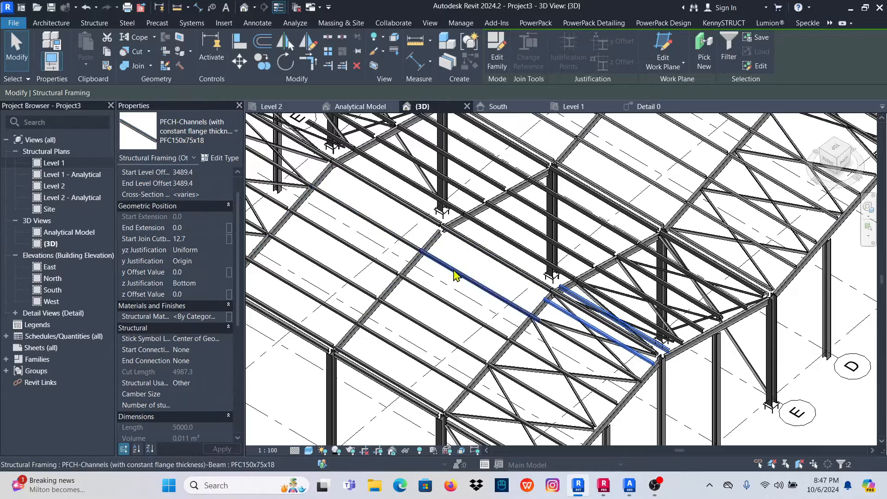
pyautogui.scroll(6, 575, 303)
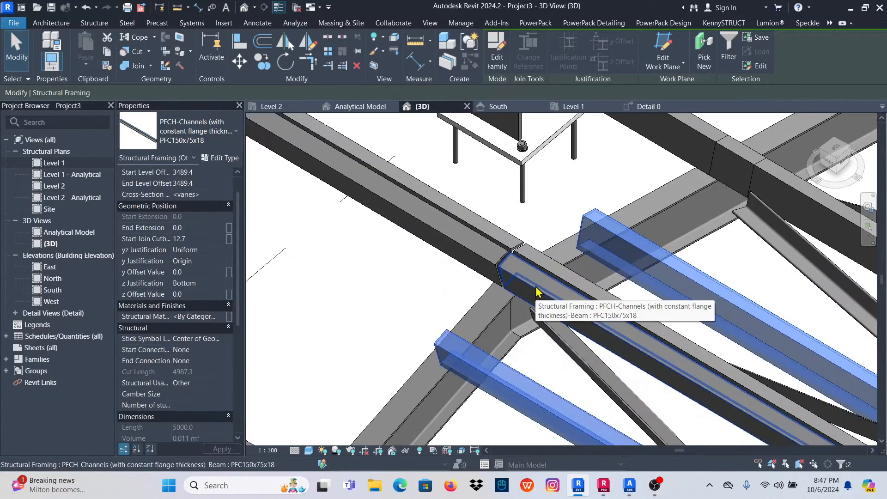
pyautogui.scroll(-5, 365, 254)
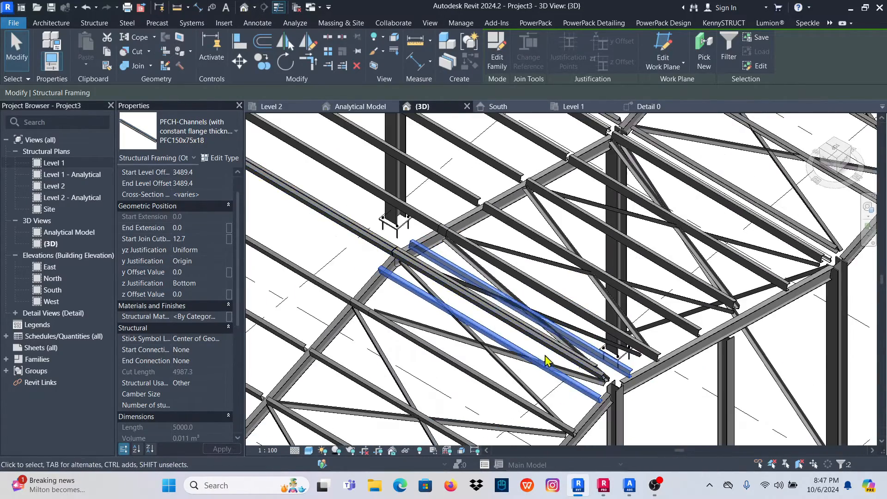
pyautogui.keyDown('shift'); pyautogui.moveTo(547, 360); pyautogui.dragTo(513, 359, button='middle'); pyautogui.keyUp('shift')
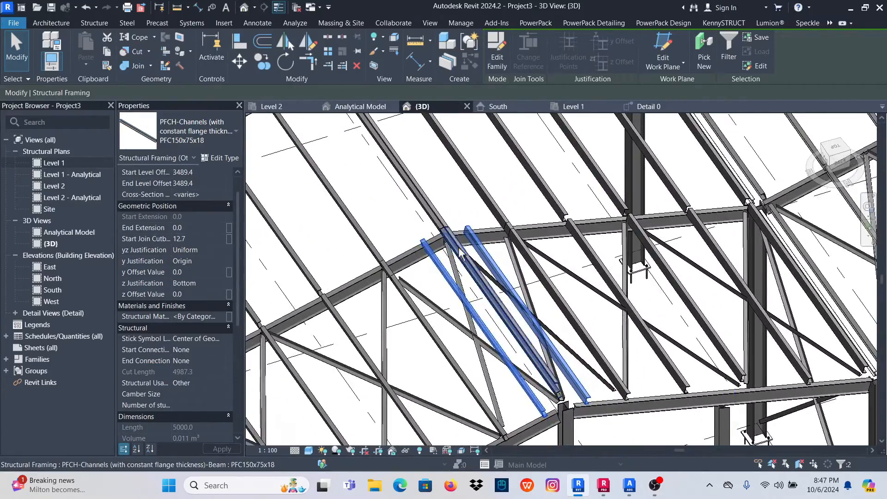
pyautogui.scroll(5, 461, 251)
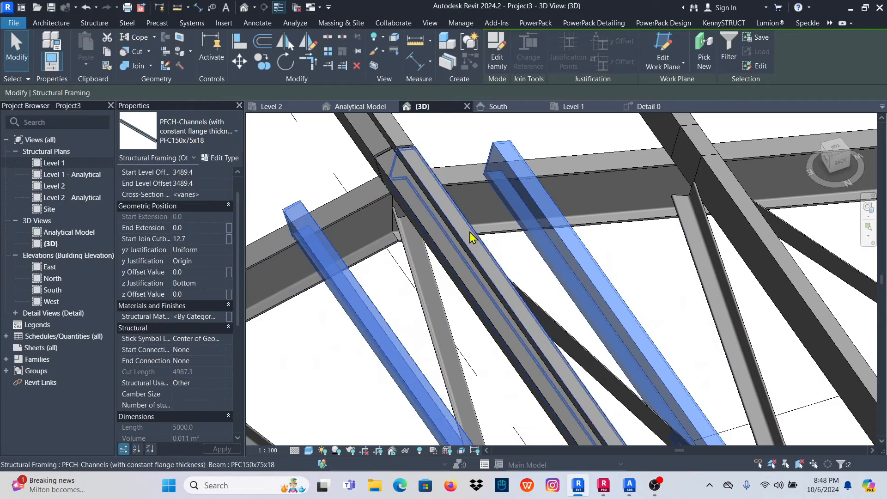
# Delete the overlapping pairs of PFC150x75x18 purlins running along ridge G in all four bays.
pyautogui.click(470, 232)
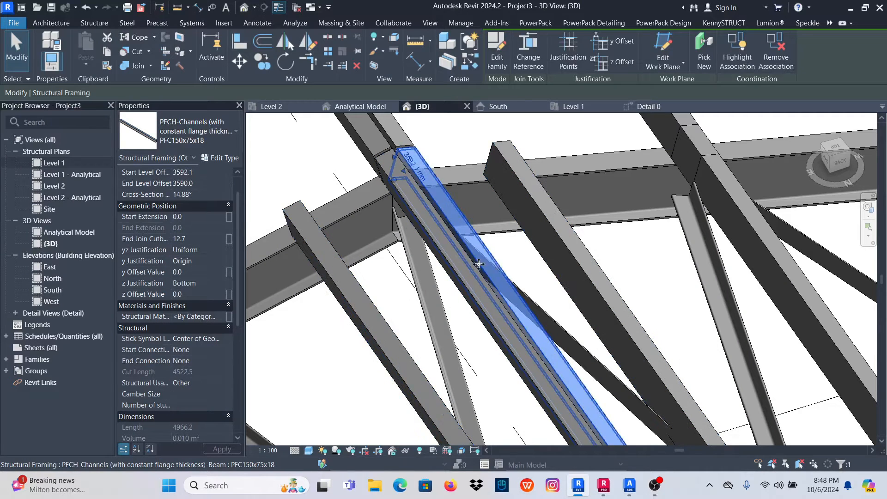
pyautogui.scroll(-3, 485, 327)
pyautogui.scroll(5, 450, 262)
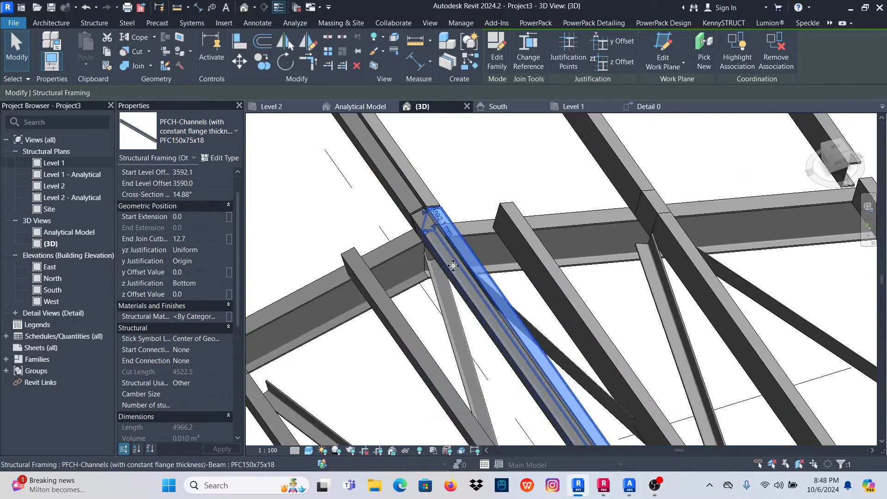
pyautogui.keyDown('ctrl'); pyautogui.click(456, 290); pyautogui.keyUp('ctrl')
pyautogui.scroll(-3, 456, 290)
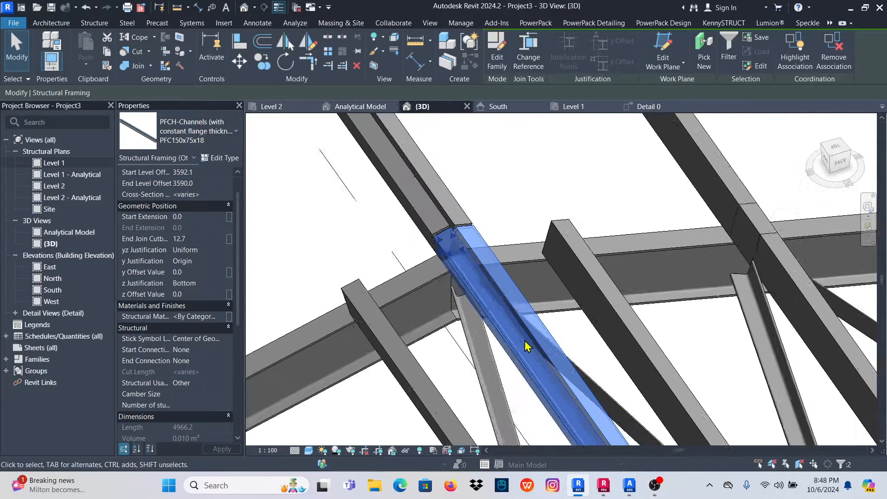
pyautogui.scroll(2, 485, 184)
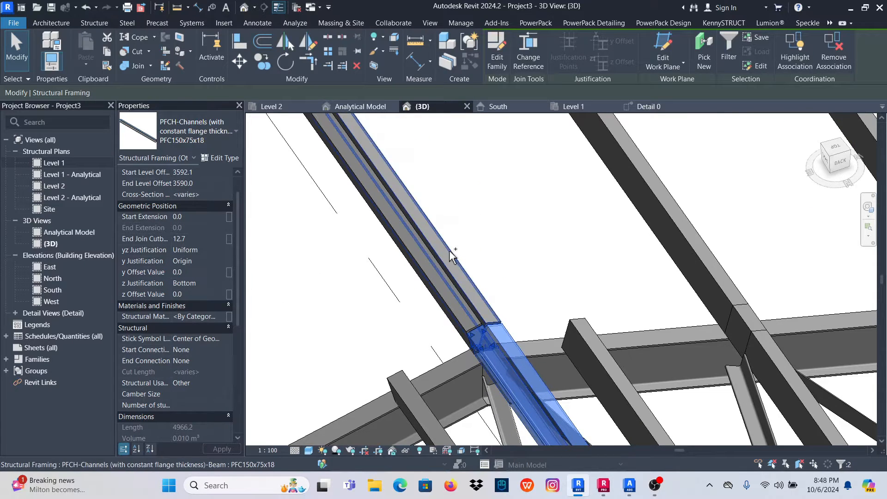
pyautogui.keyDown('ctrl'); pyautogui.click(437, 280); pyautogui.keyUp('ctrl')
pyautogui.scroll(3, 473, 309)
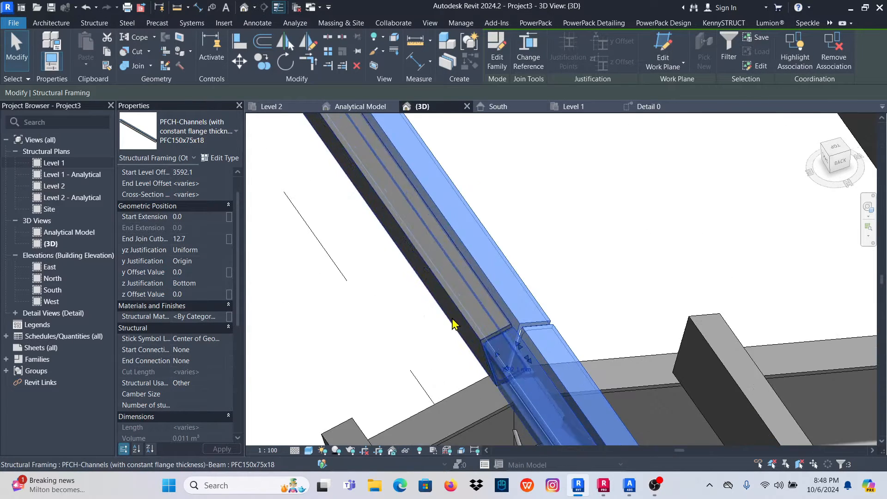
pyautogui.keyDown('ctrl'); pyautogui.click(521, 327); pyautogui.keyUp('ctrl')
pyautogui.scroll(-6, 521, 327)
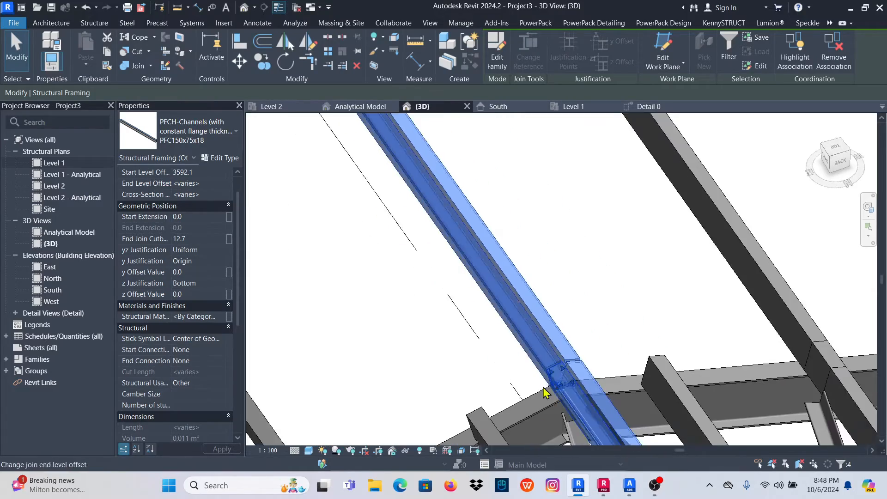
pyautogui.scroll(2, 454, 246)
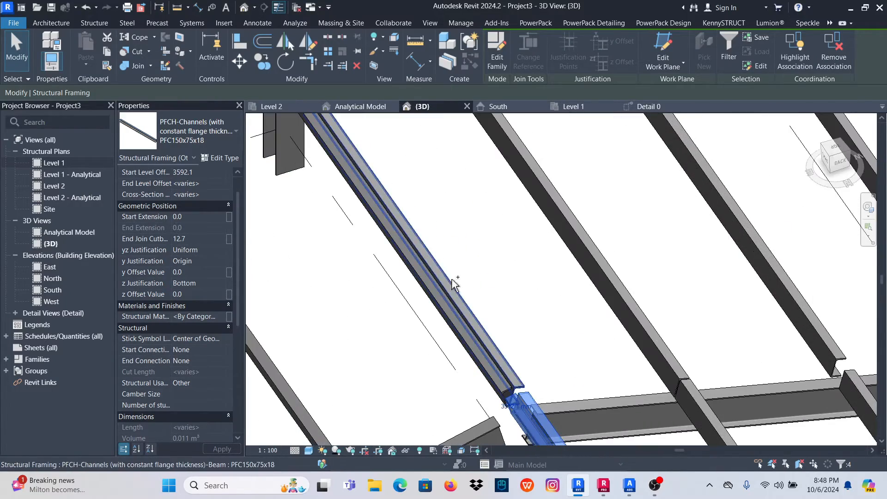
pyautogui.keyDown('ctrl'); pyautogui.click(450, 276); pyautogui.keyUp('ctrl')
pyautogui.scroll(3, 402, 352)
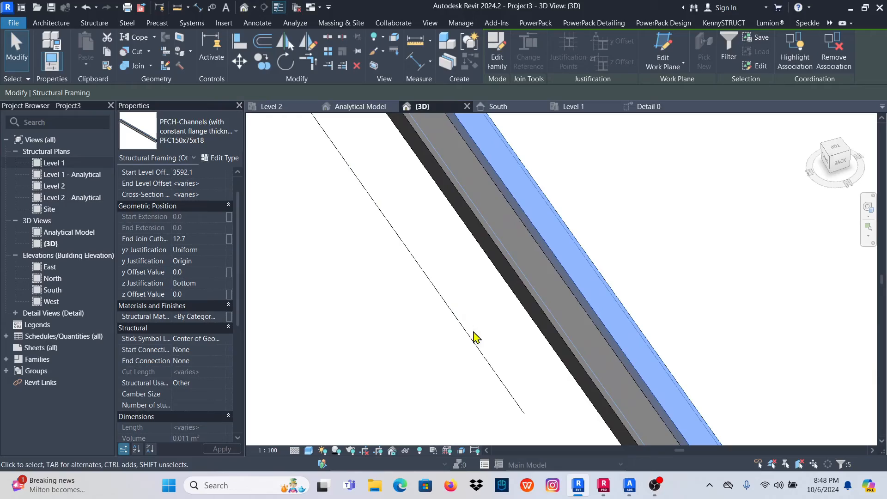
pyautogui.keyDown('ctrl'); pyautogui.click(550, 299); pyautogui.keyUp('ctrl')
pyautogui.scroll(-4, 550, 303)
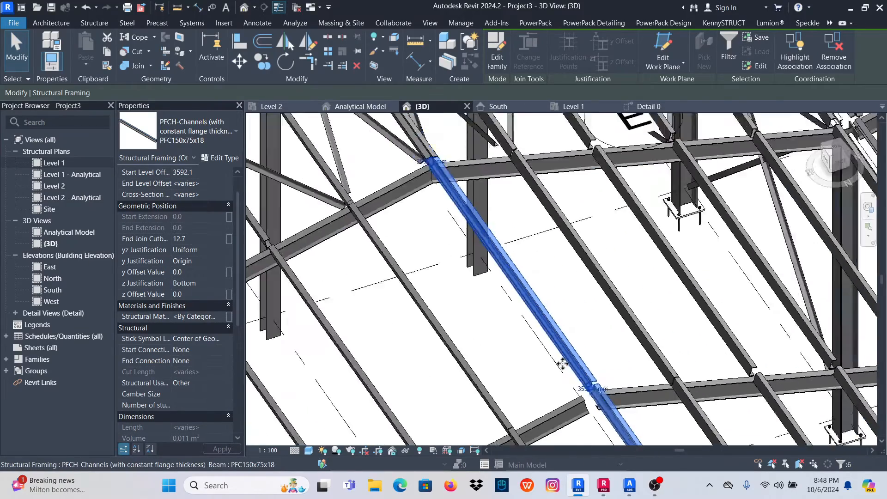
pyautogui.scroll(-2, 511, 293)
pyautogui.scroll(6, 495, 252)
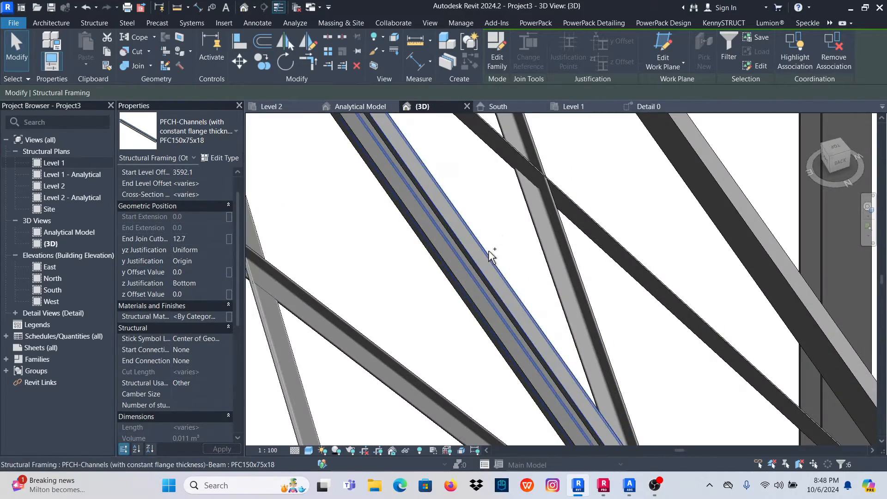
pyautogui.keyDown('ctrl'); pyautogui.click(491, 255); pyautogui.keyUp('ctrl')
pyautogui.scroll(2, 430, 317)
pyautogui.keyDown('ctrl'); pyautogui.click(490, 262); pyautogui.keyUp('ctrl')
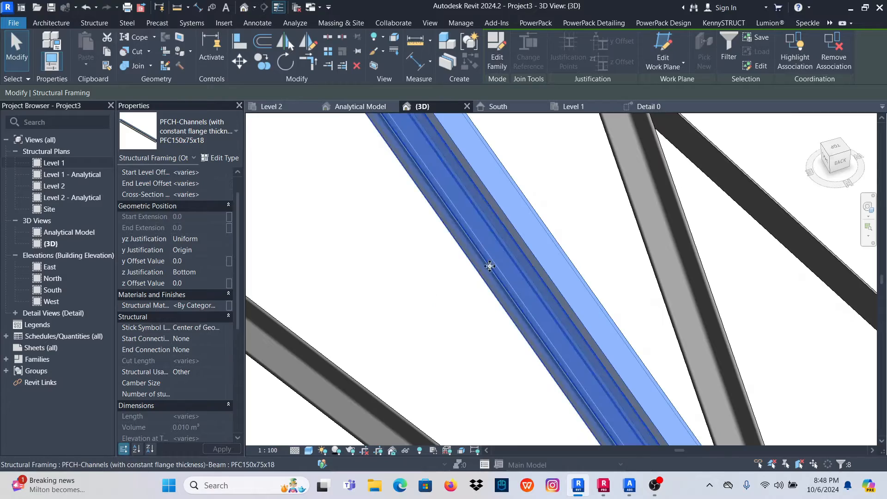
pyautogui.scroll(-5, 490, 266)
pyautogui.scroll(-2, 410, 199)
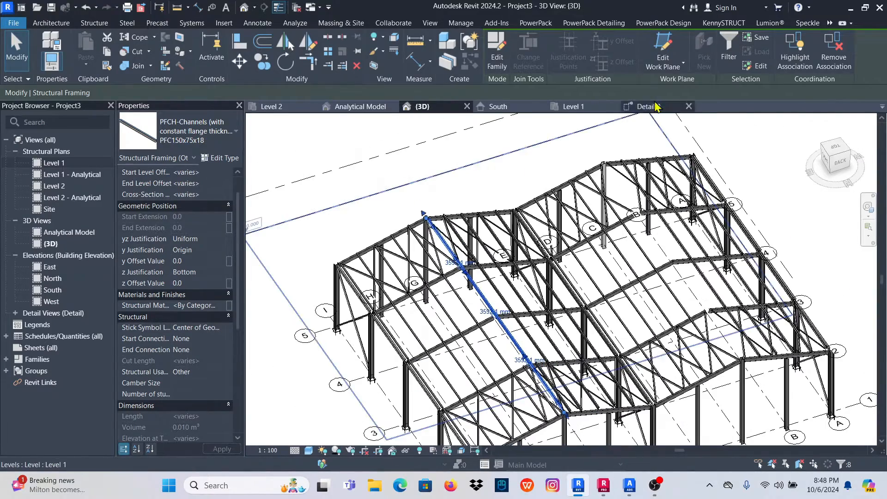
pyautogui.click(357, 70)
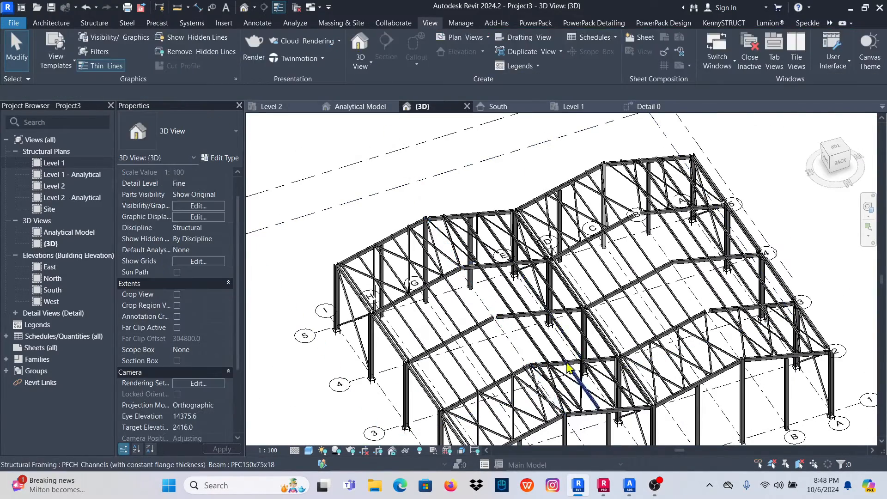
# Select the two end-bay purlins on either side of ridge G in the 3D view.
pyautogui.scroll(7, 543, 415)
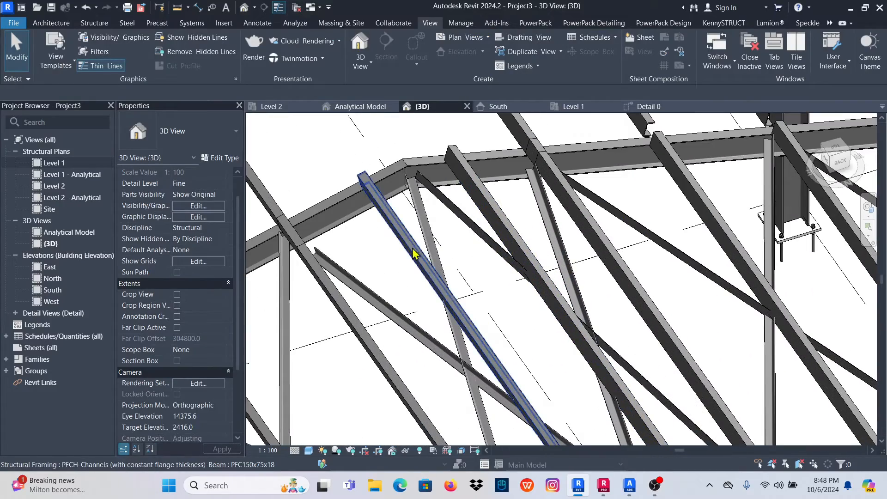
pyautogui.scroll(-3, 437, 312)
pyautogui.scroll(-3, 438, 315)
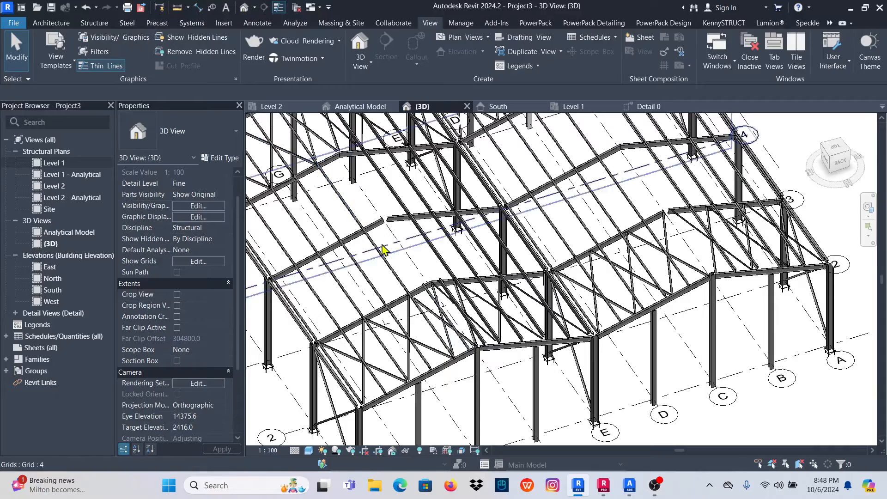
pyautogui.scroll(5, 455, 312)
pyautogui.scroll(3, 448, 307)
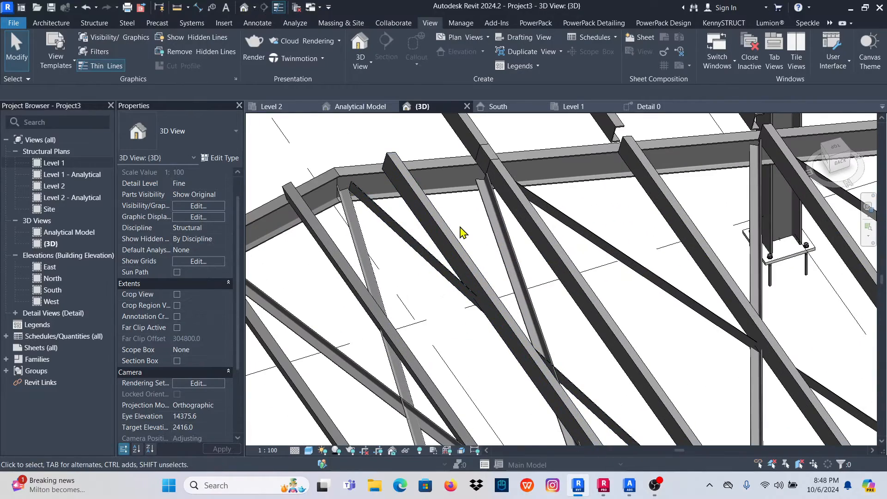
pyautogui.click(454, 240)
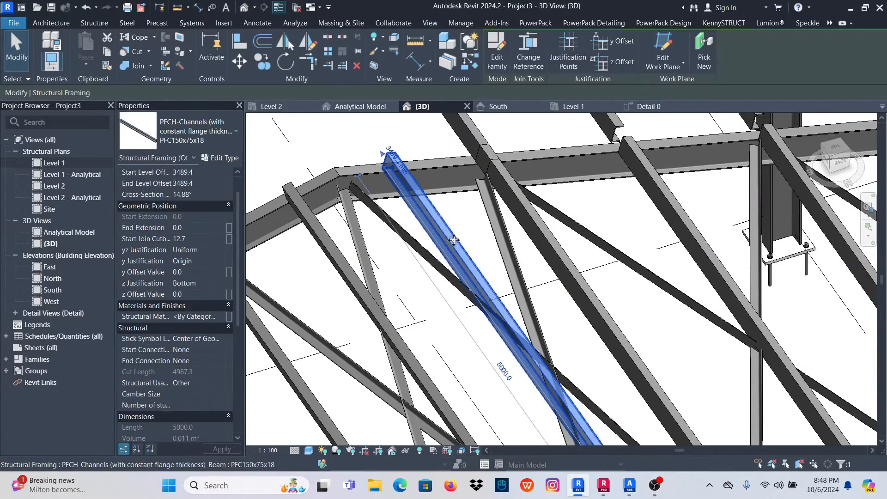
pyautogui.keyDown('ctrl'); pyautogui.click(338, 261); pyautogui.keyUp('ctrl')
# Examine in 3D the selected purlins at ridge G against the matching end bay at ridge C.
pyautogui.scroll(-4, 305, 292)
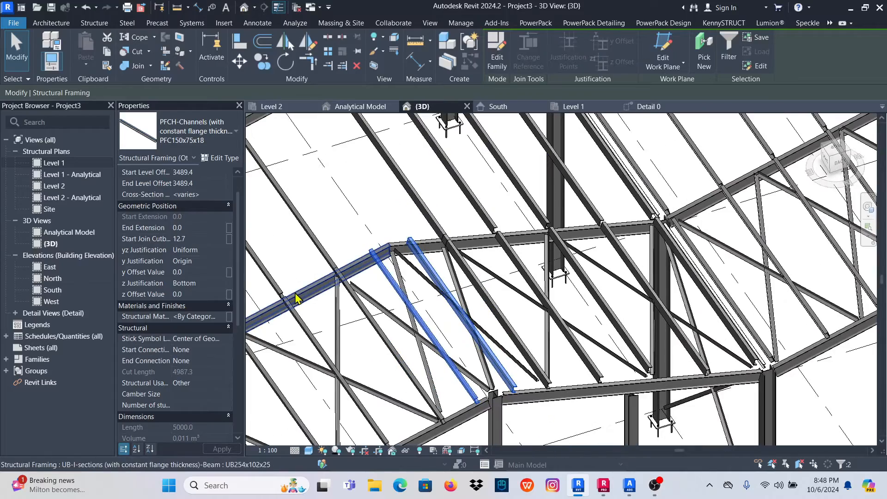
pyautogui.scroll(-6, 413, 229)
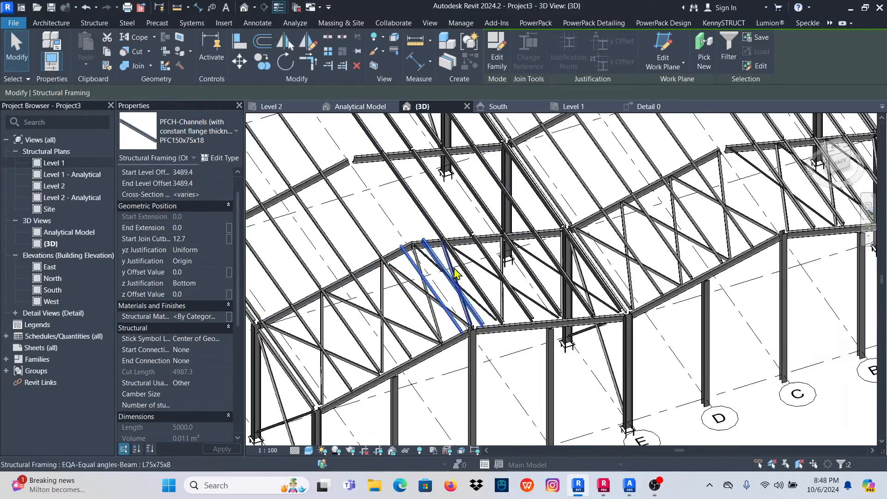
pyautogui.scroll(6, 422, 264)
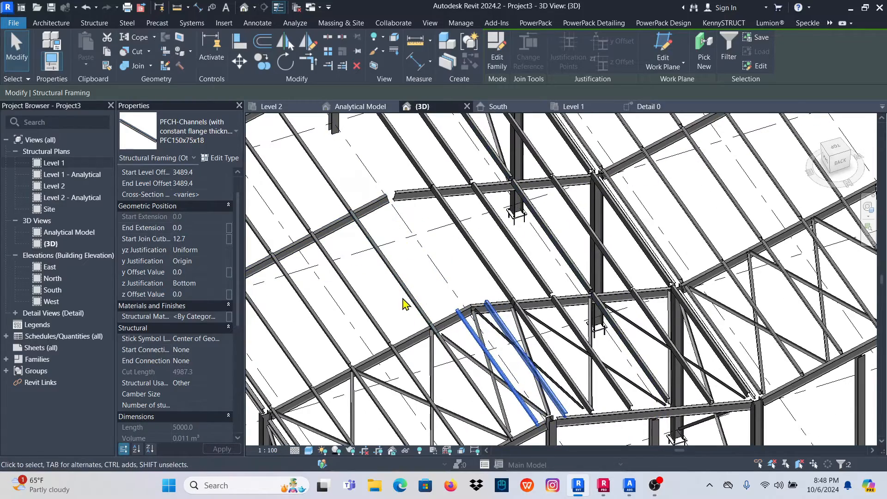
pyautogui.scroll(-6, 412, 303)
pyautogui.scroll(5, 445, 313)
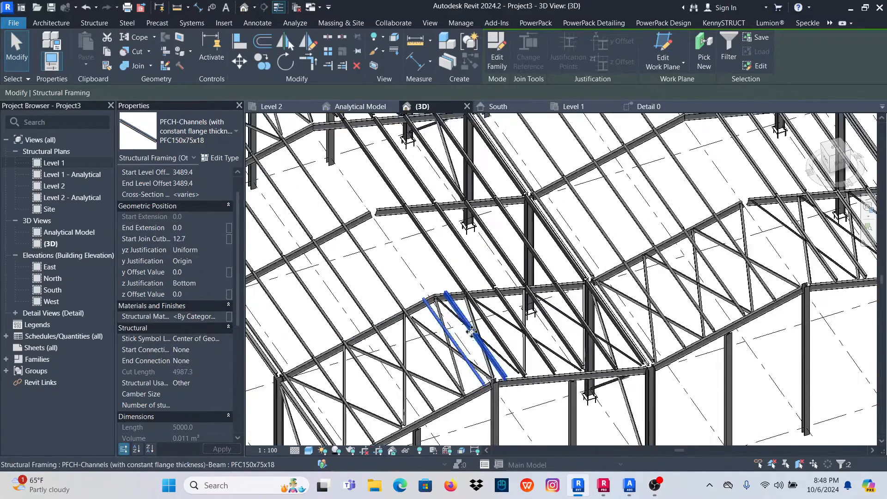
pyautogui.scroll(-5, 508, 318)
pyautogui.keyDown('shift'); pyautogui.moveTo(559, 319); pyautogui.dragTo(612, 351, button='middle'); pyautogui.keyUp('shift')
pyautogui.scroll(8, 614, 347)
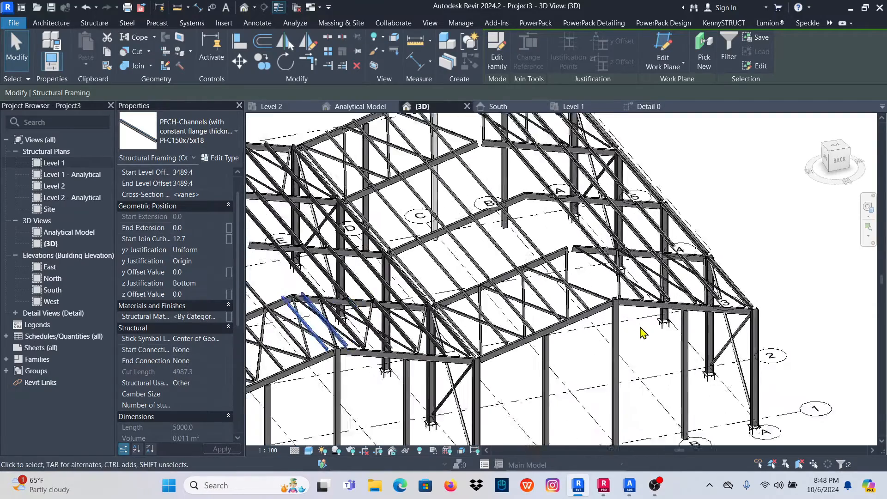
# Mirror a copy of the two purlins flanking ridge G about grid E in the Detail 0 view.
pyautogui.click(642, 107)
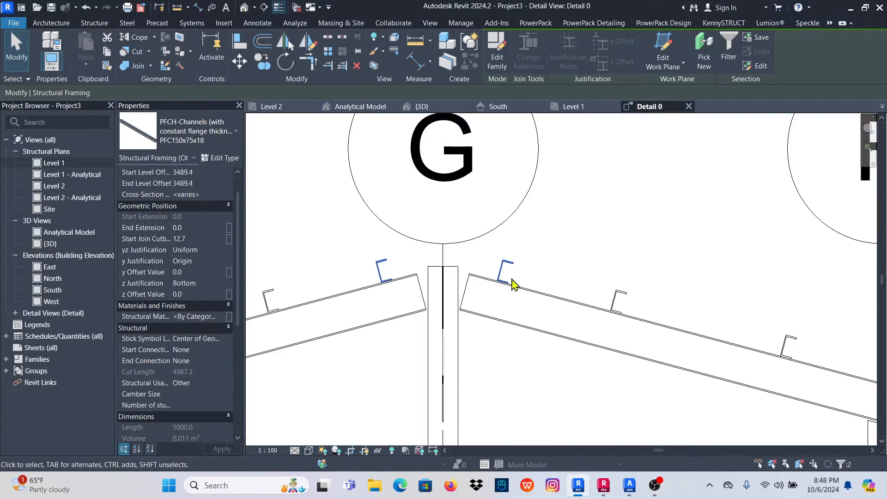
pyautogui.scroll(-6, 460, 268)
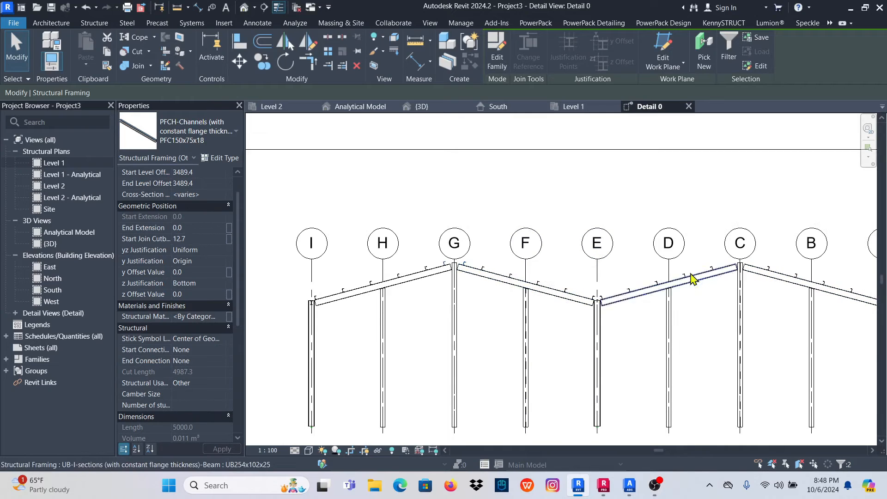
pyautogui.scroll(6, 422, 271)
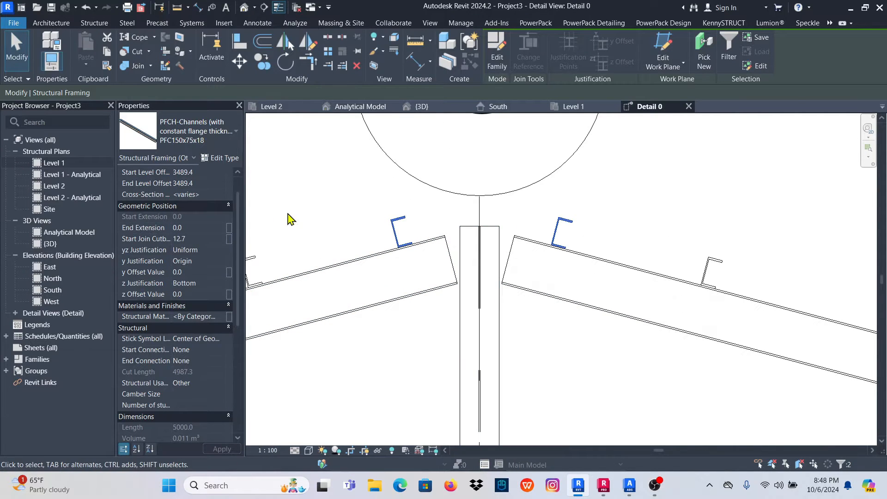
pyautogui.scroll(-3, 292, 220)
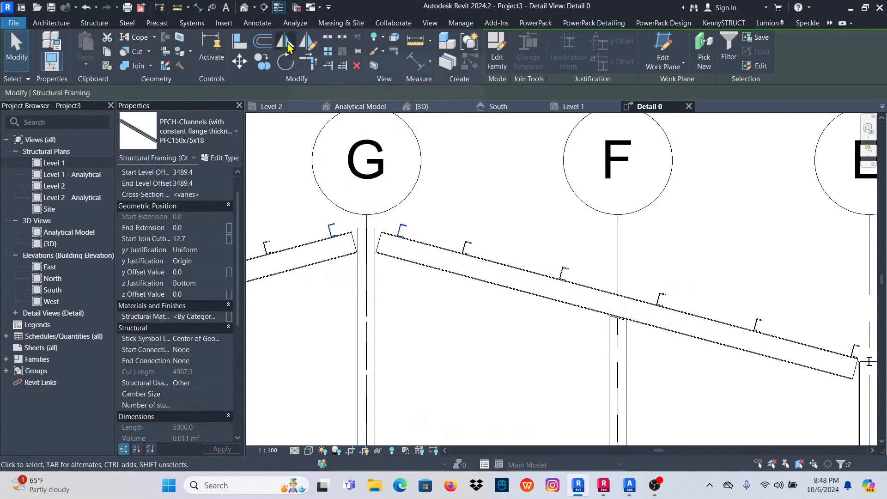
pyautogui.click(288, 45)
pyautogui.scroll(-4, 407, 289)
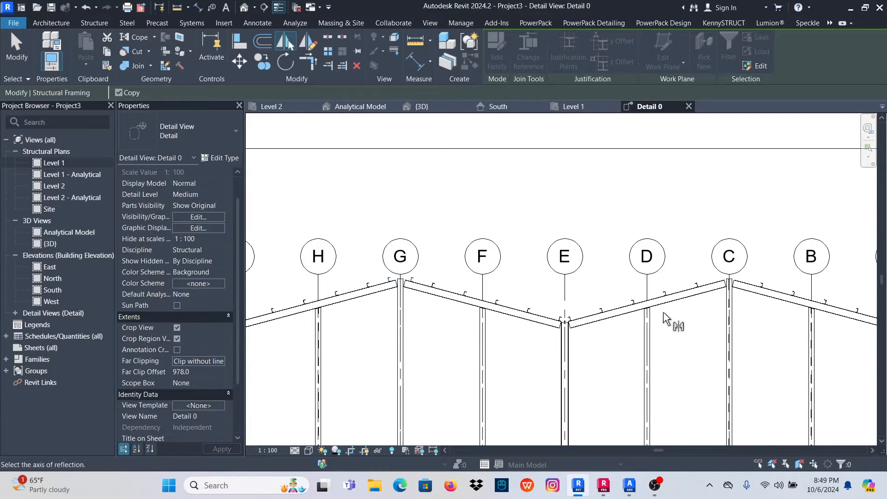
pyautogui.click(569, 298)
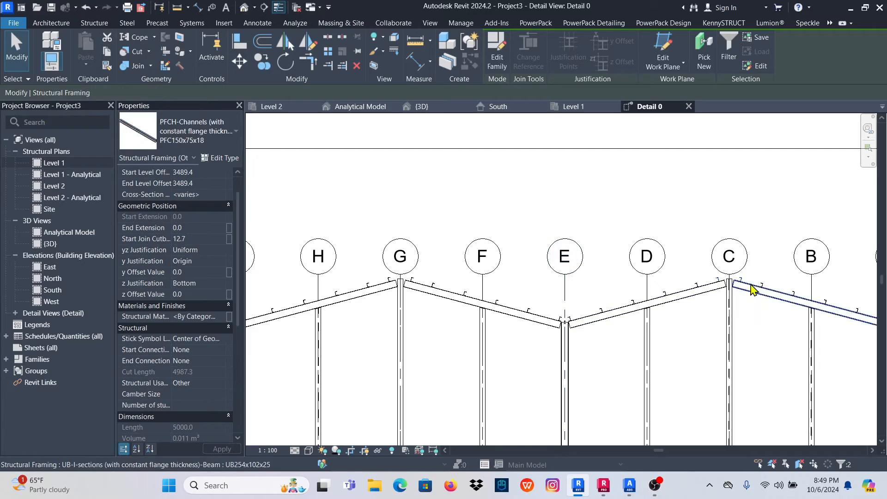
# Examine the mirrored purlins flanking ridge C in the 3D view and clear the selection.
pyautogui.scroll(5, 732, 280)
pyautogui.click(421, 106)
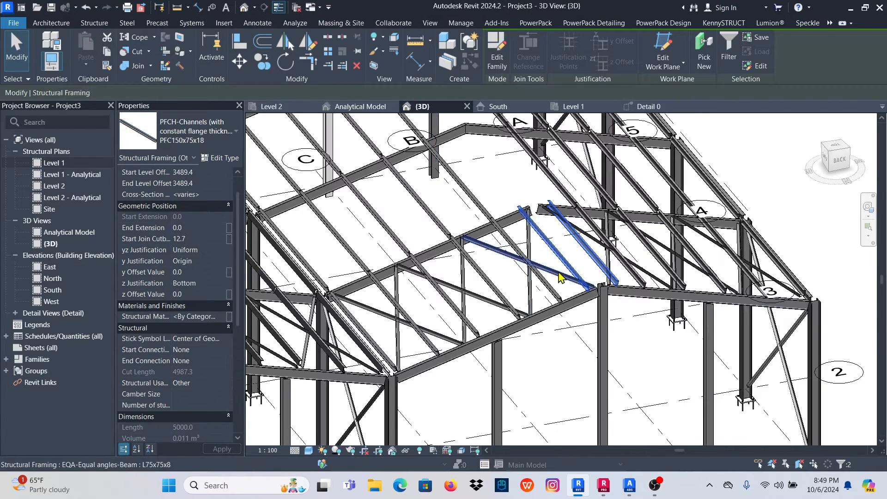
pyautogui.scroll(-5, 560, 276)
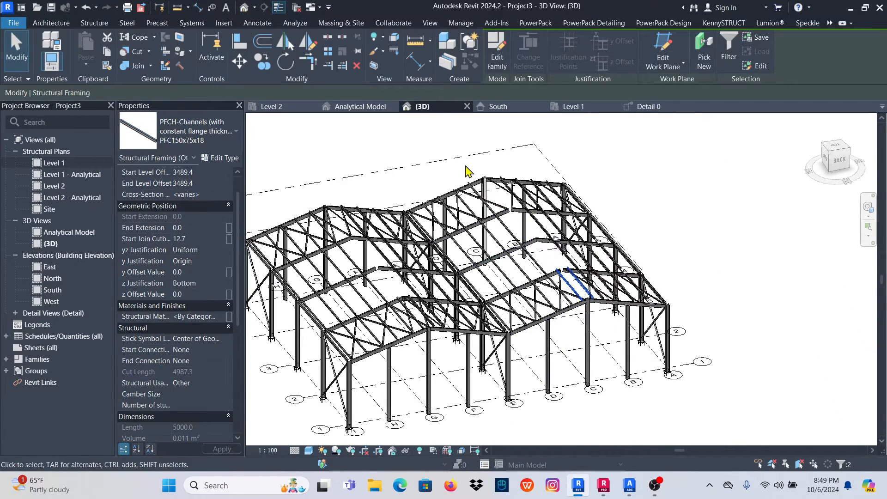
pyautogui.scroll(-2, 547, 274)
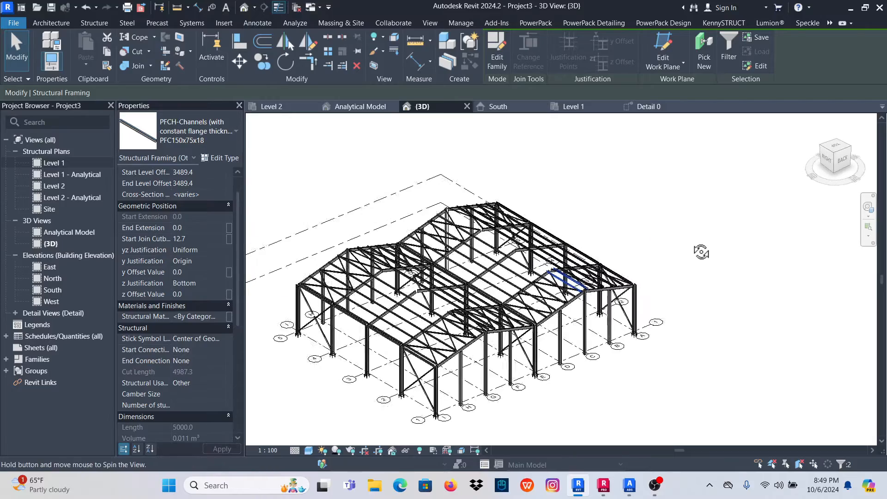
pyautogui.scroll(5, 610, 291)
pyautogui.scroll(-5, 626, 297)
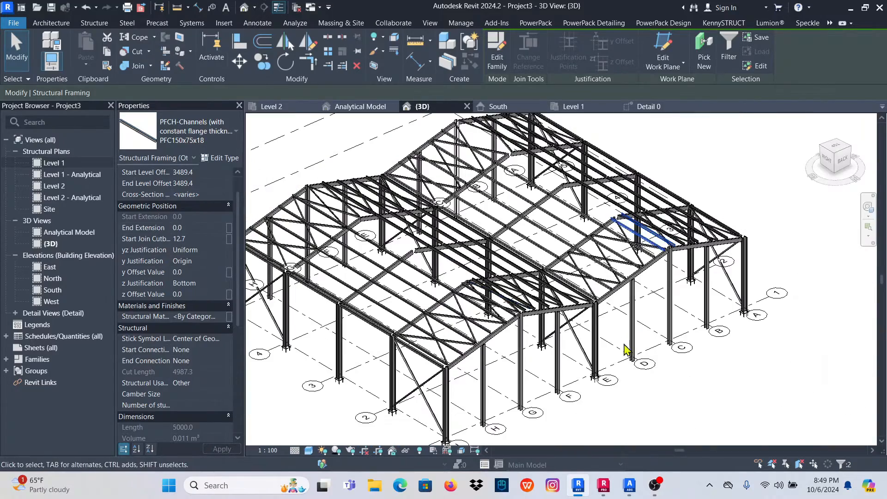
pyautogui.click(690, 408)
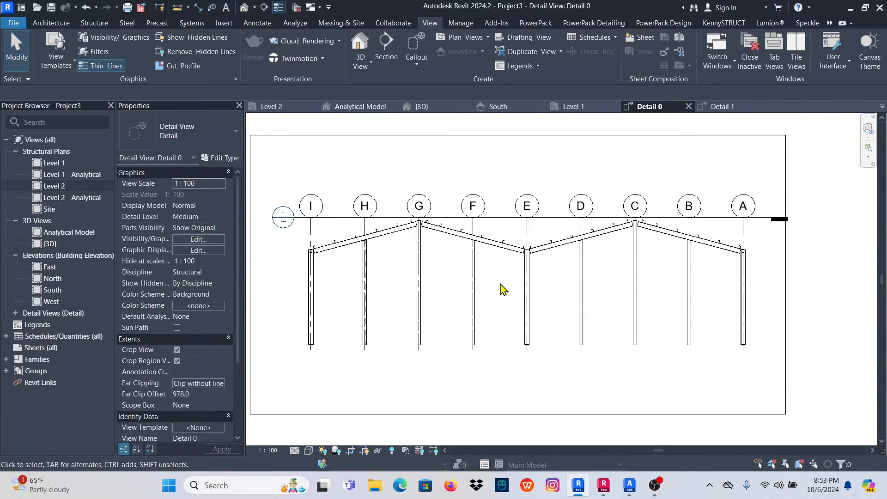
pyautogui.scroll(-3, 561, 221)
pyautogui.scroll(4, 551, 224)
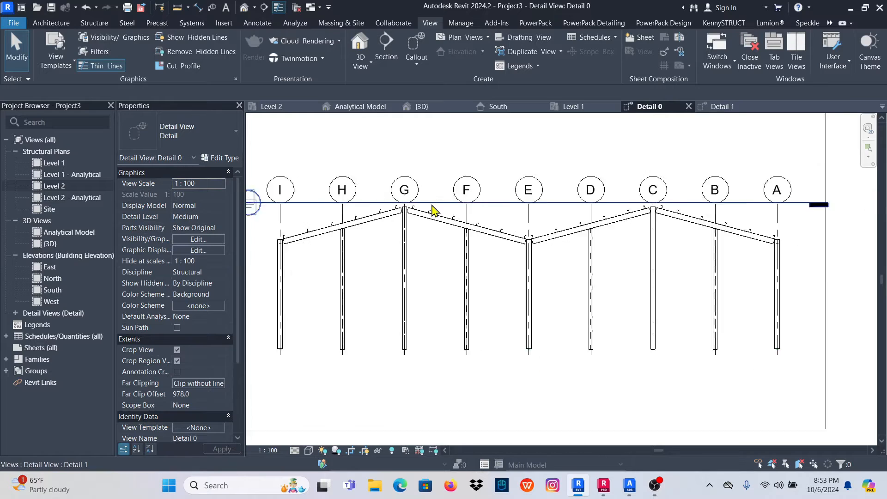
pyautogui.scroll(-3, 433, 212)
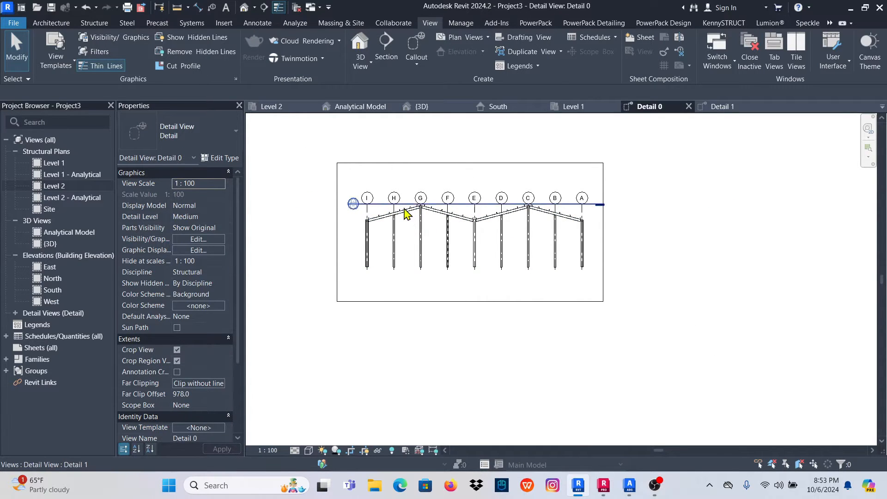
# Select the two purlins flanking ridge C between grids 1 and 2 in the Detail 1 view.
pyautogui.scroll(3, 406, 214)
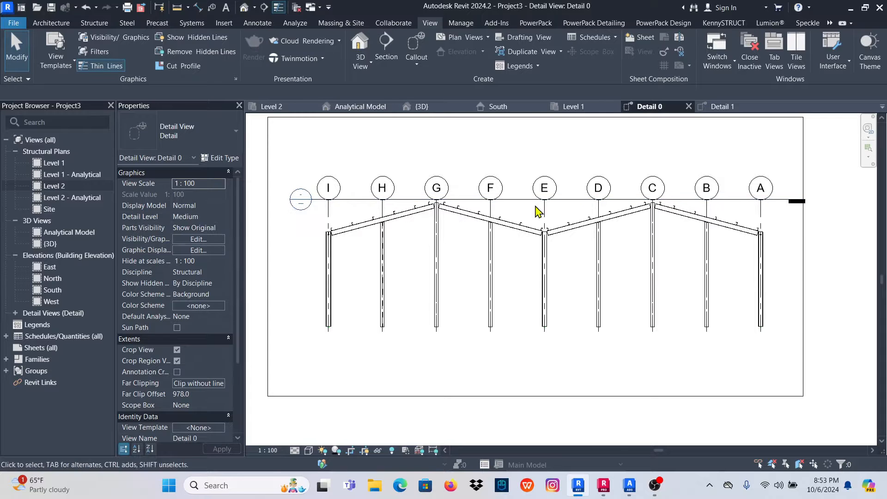
pyautogui.scroll(-1, 430, 217)
pyautogui.click(727, 110)
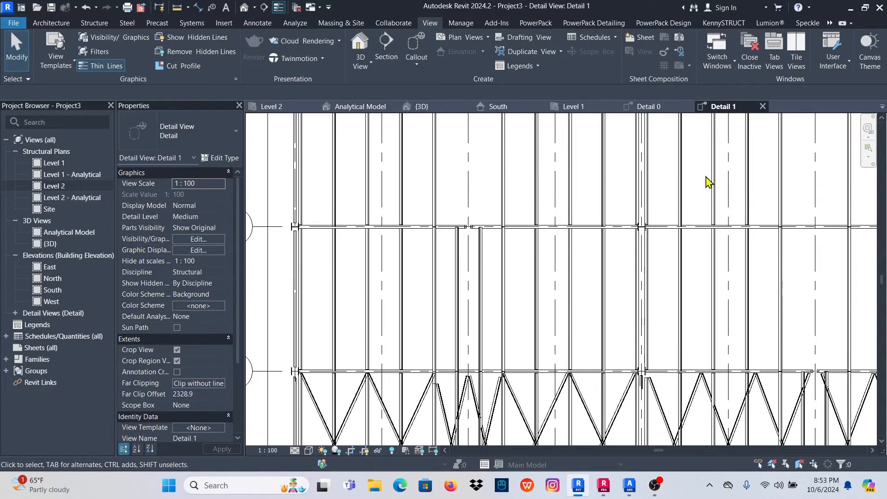
pyautogui.scroll(-4, 459, 228)
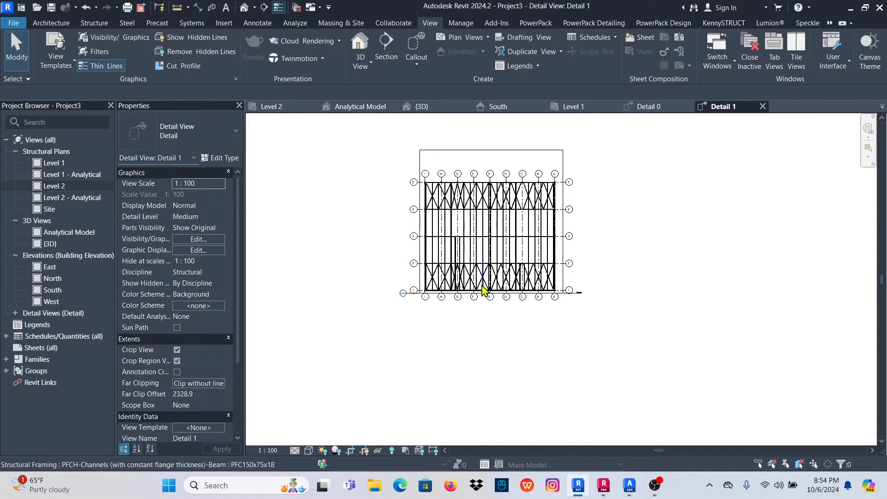
pyautogui.scroll(5, 482, 290)
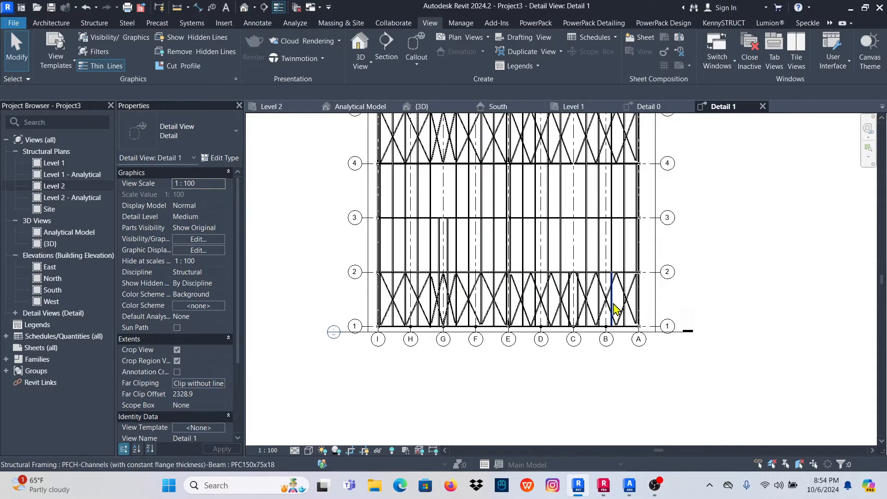
pyautogui.scroll(6, 616, 309)
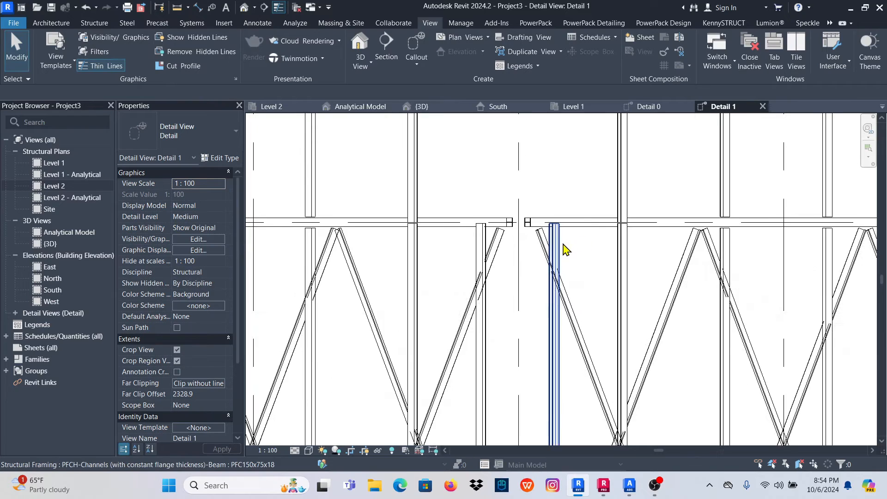
pyautogui.click(567, 250)
pyautogui.scroll(3, 489, 240)
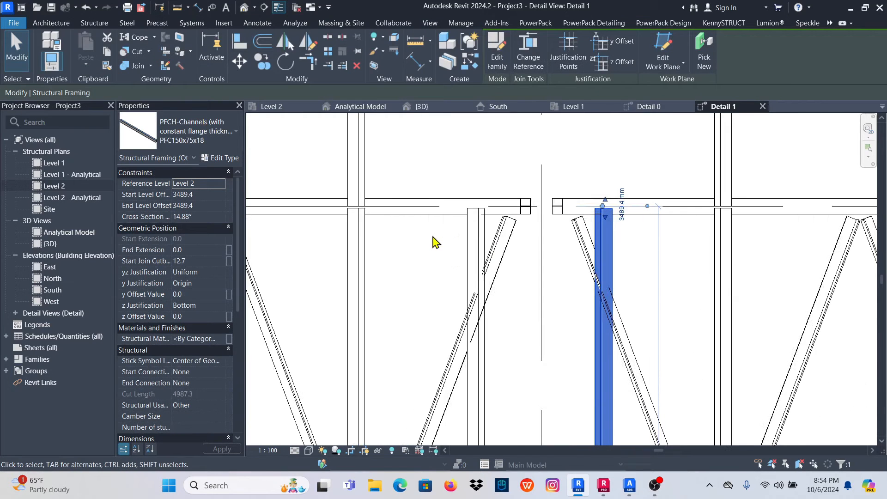
pyautogui.keyDown('ctrl'); pyautogui.click(472, 227); pyautogui.keyUp('ctrl')
pyautogui.scroll(-5, 487, 261)
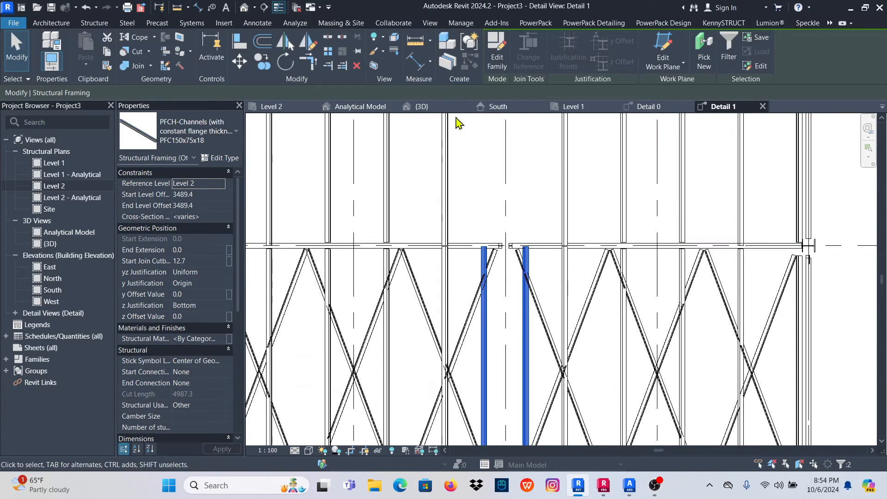
# Copy the two selected ridge C purlins from grid 1 to grid 2, filling the bay between grids 2 and 3.
pyautogui.click(262, 65)
pyautogui.scroll(-4, 519, 248)
pyautogui.scroll(6, 519, 327)
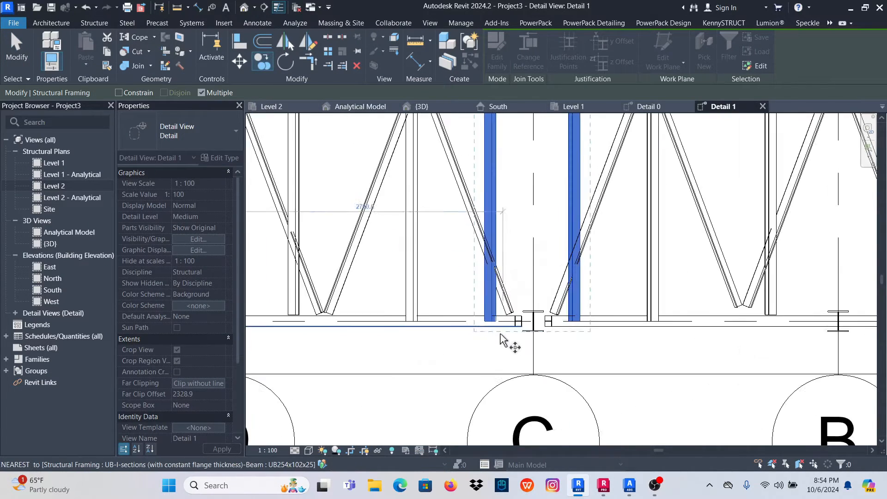
pyautogui.scroll(3, 502, 339)
pyautogui.scroll(2, 718, 309)
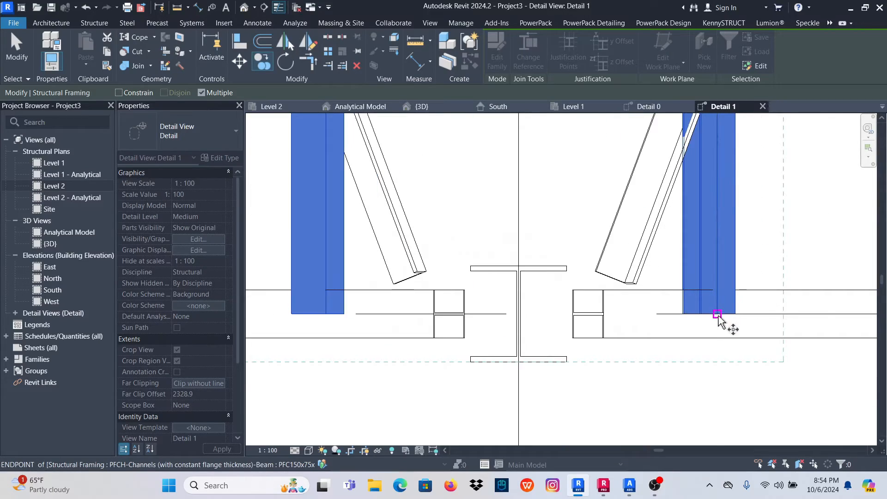
pyautogui.click(719, 319)
pyautogui.scroll(-5, 697, 397)
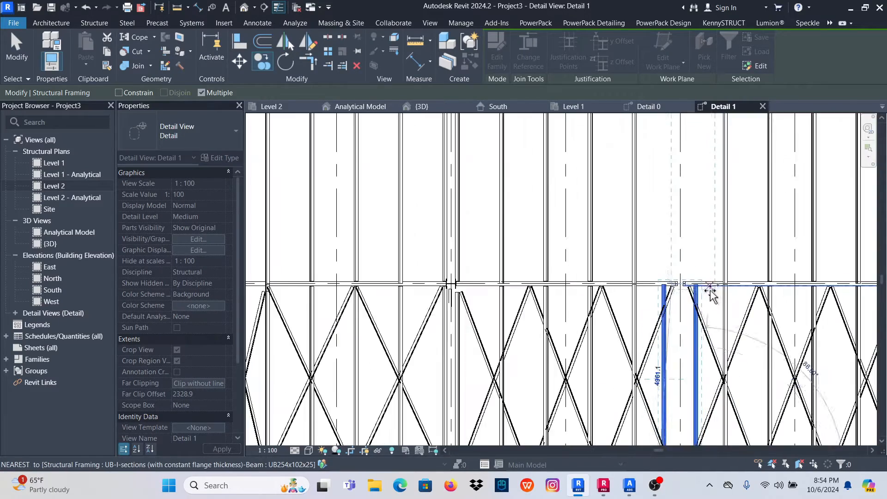
pyautogui.scroll(8, 710, 294)
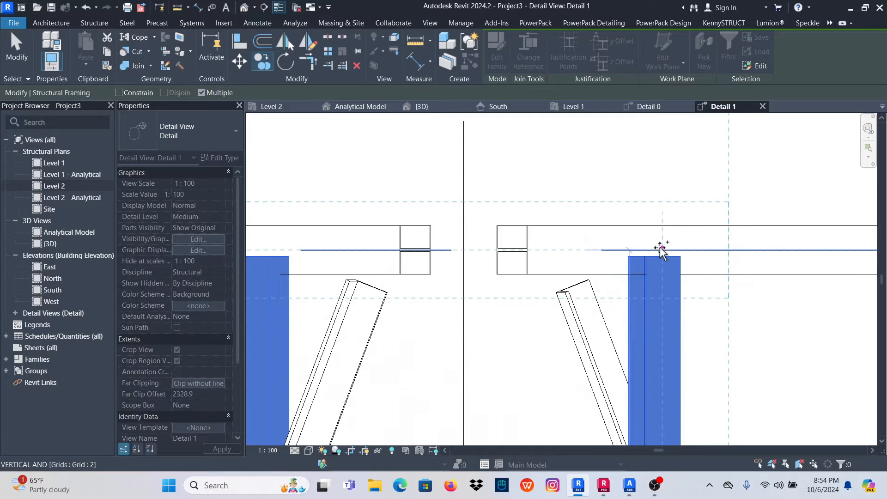
pyautogui.scroll(-8, 661, 249)
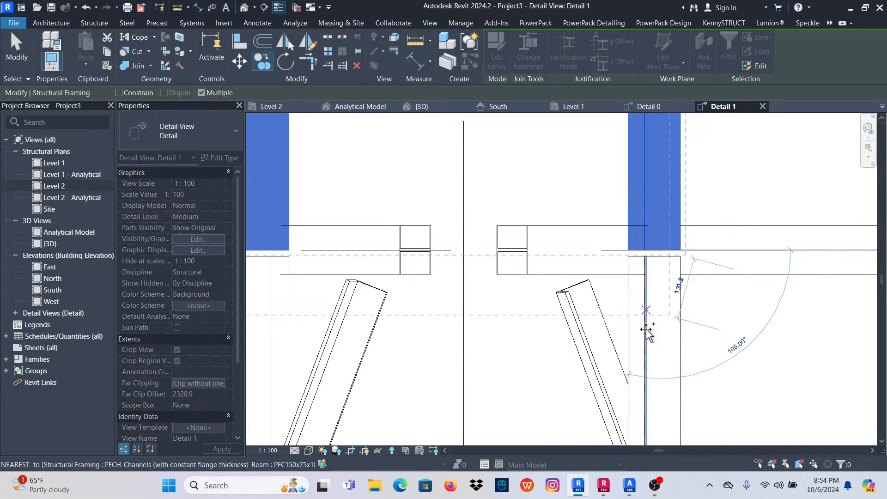
# Place further copies of the ridge C purlins in the bays between grids 3 and 4 and grids 4 and 5, ending the copy.
pyautogui.scroll(8, 655, 268)
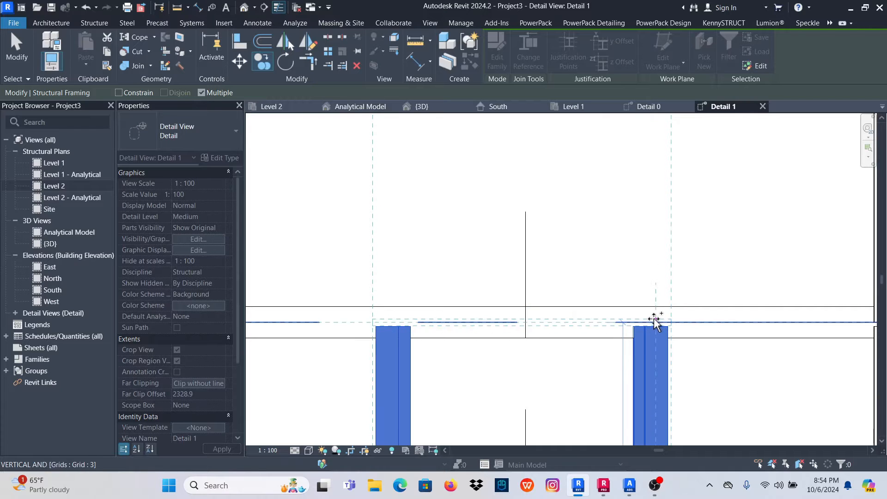
pyautogui.scroll(-8, 654, 321)
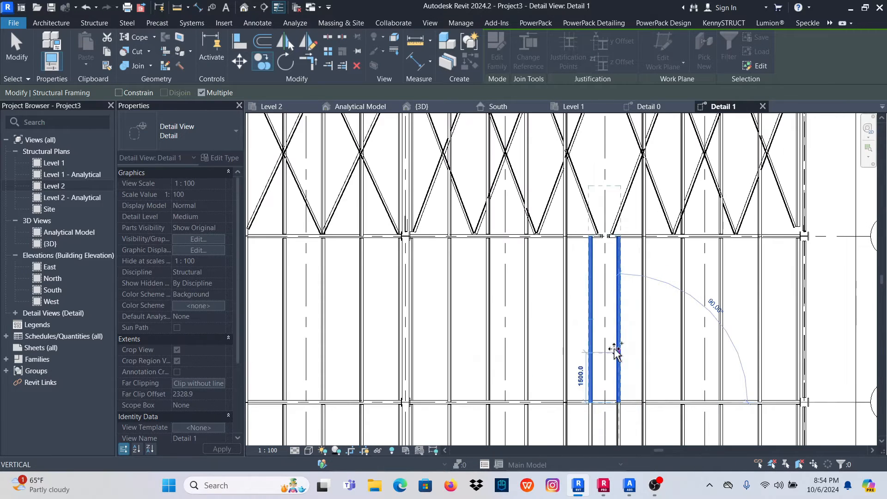
pyautogui.scroll(6, 620, 231)
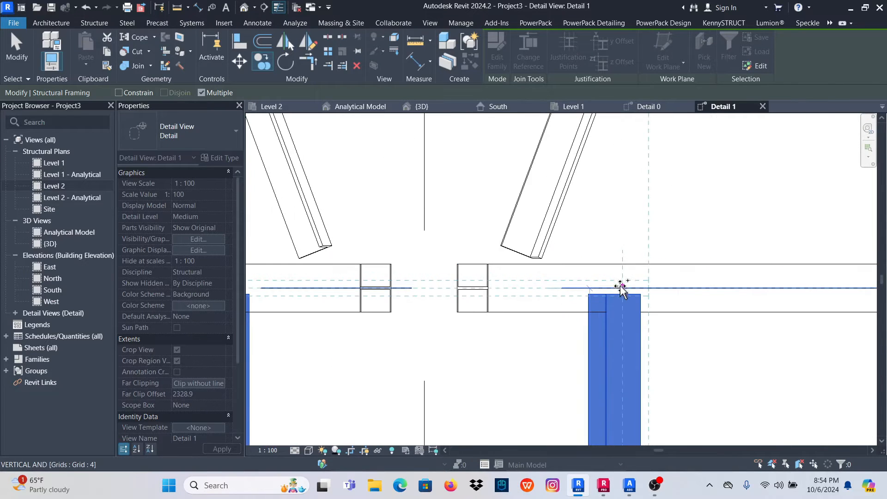
pyautogui.scroll(-8, 622, 289)
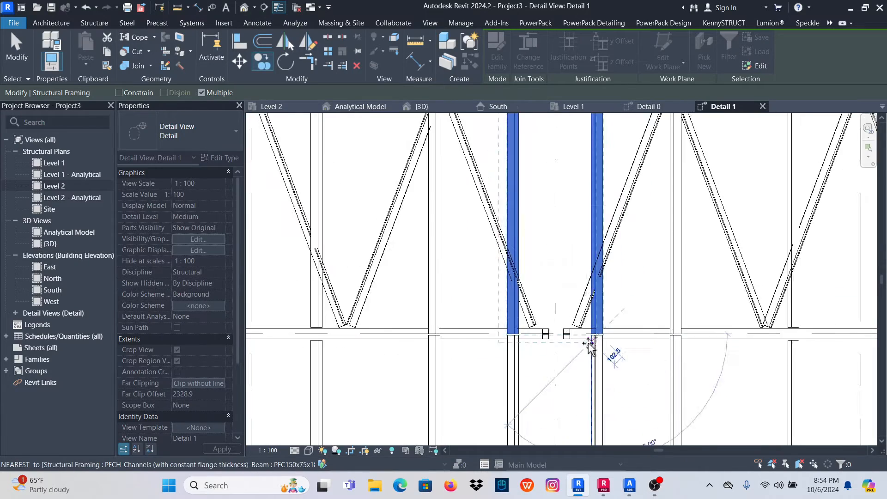
pyautogui.scroll(-2, 591, 303)
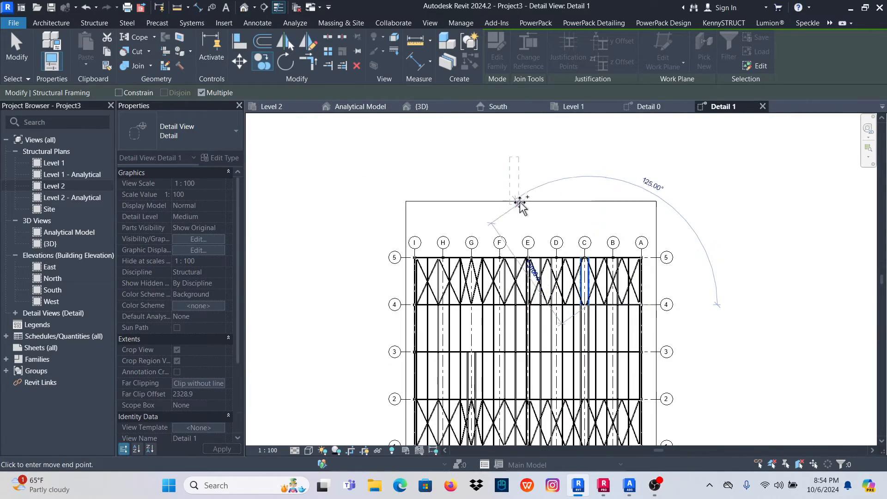
pyautogui.scroll(5, 522, 198)
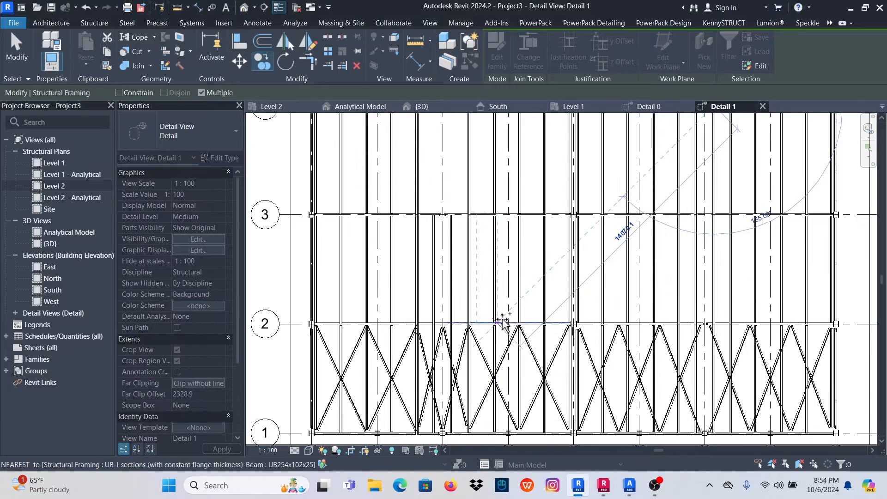
pyautogui.scroll(-2, 523, 332)
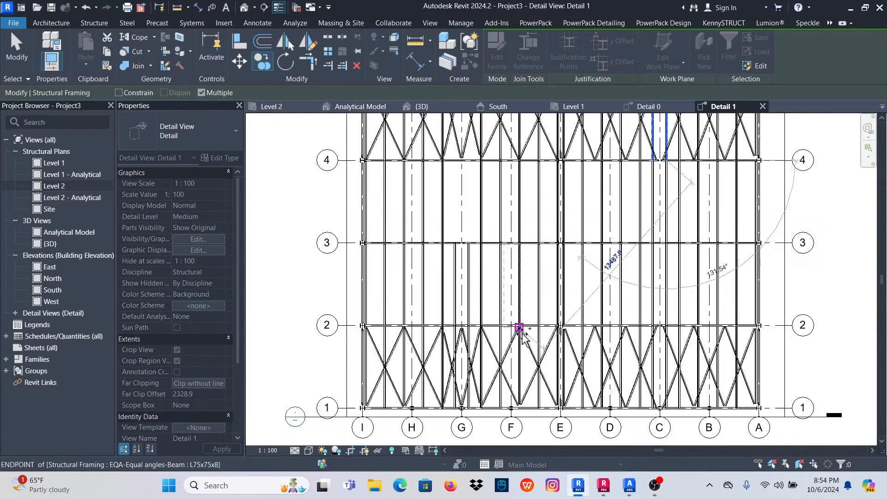
pyautogui.scroll(5, 471, 245)
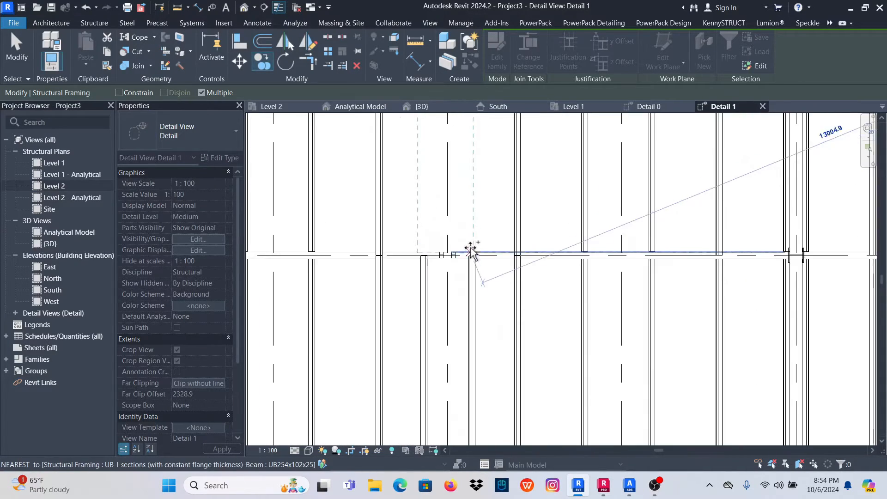
pyautogui.scroll(3, 473, 254)
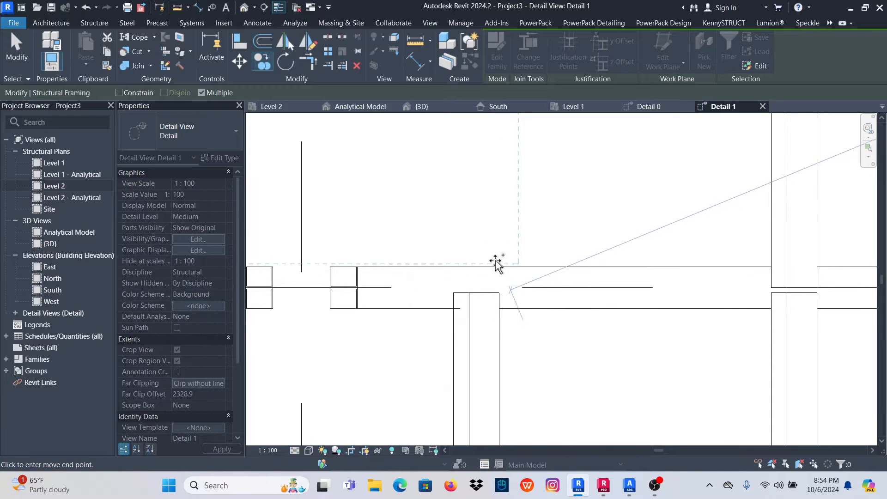
pyautogui.click(535, 228)
# Copy the two purlins flanking ridge G between grids 2 and 3 into the bay between grids 3 and 4, with Constrain enabled.
pyautogui.scroll(-3, 535, 227)
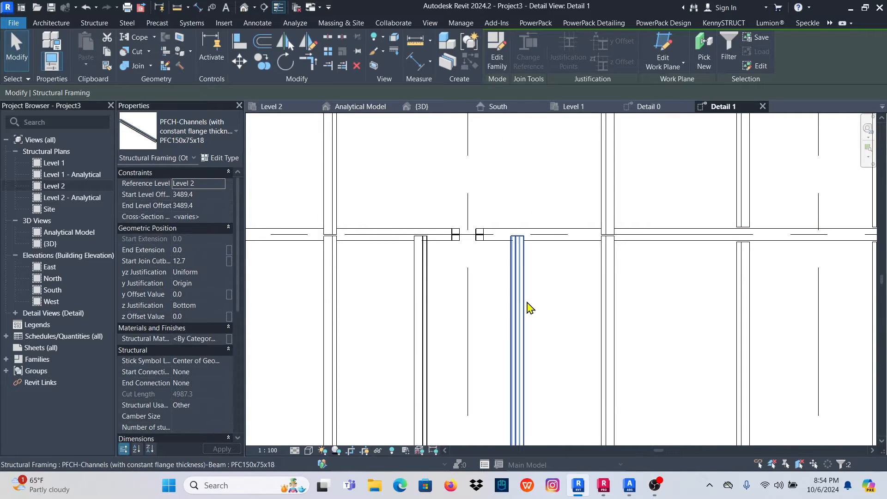
pyautogui.click(527, 303)
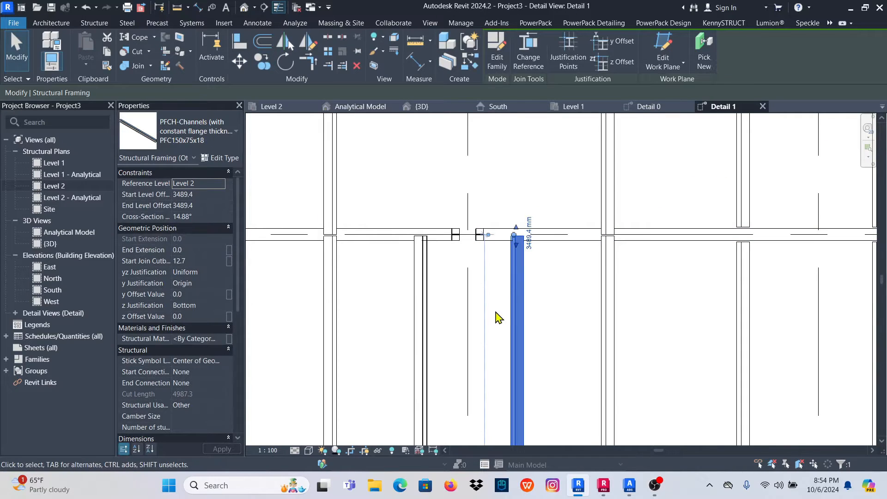
pyautogui.keyDown('ctrl'); pyautogui.click(422, 300); pyautogui.keyUp('ctrl')
pyautogui.scroll(-5, 480, 192)
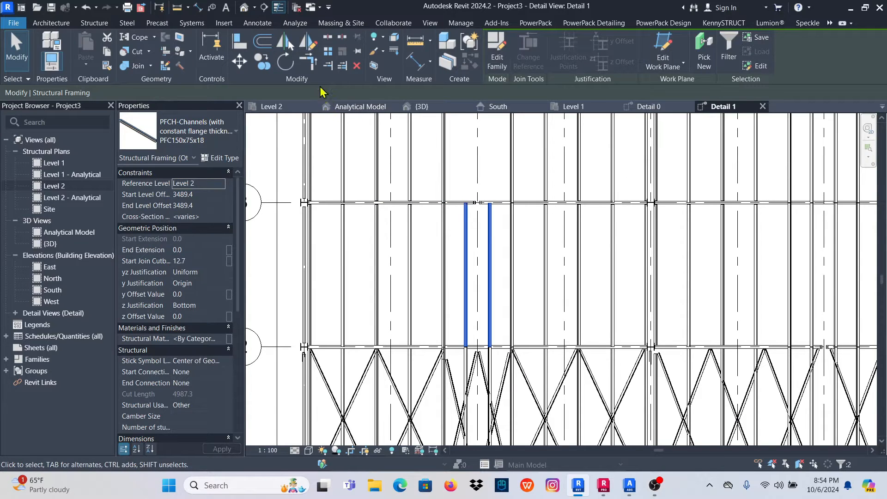
pyautogui.click(263, 61)
pyautogui.scroll(8, 499, 356)
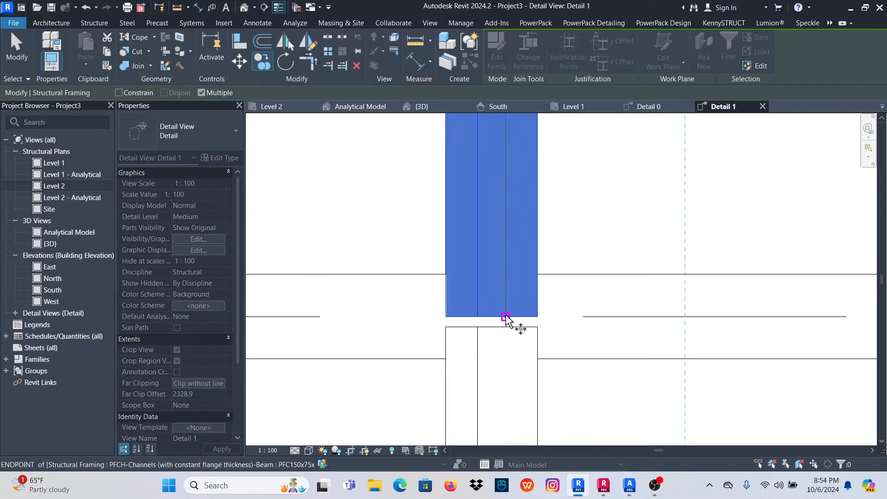
pyautogui.click(505, 318)
pyautogui.scroll(-6, 506, 339)
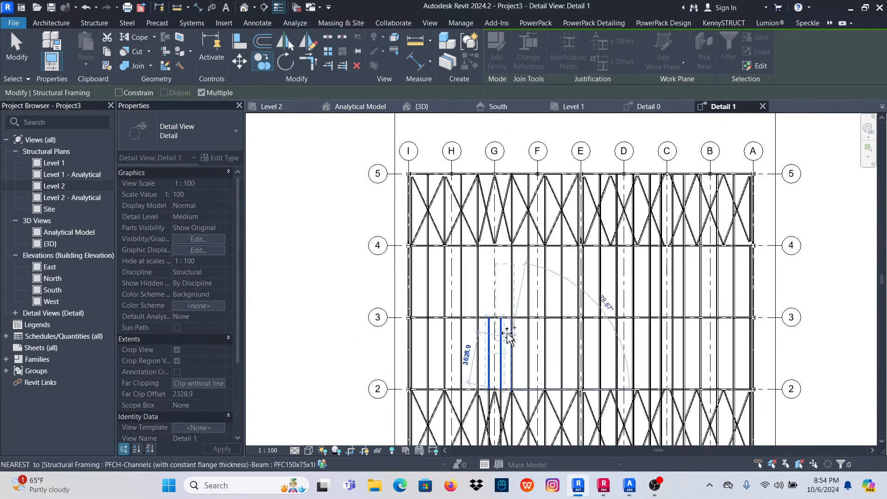
pyautogui.scroll(7, 508, 337)
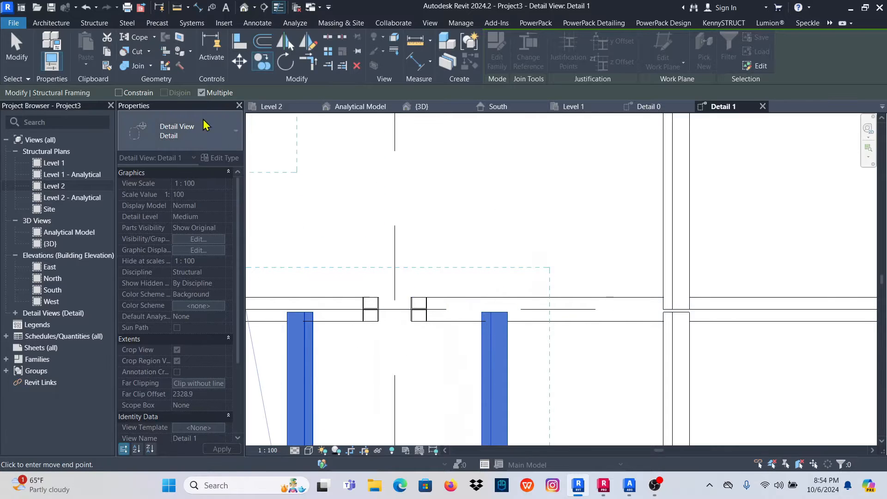
pyautogui.click(120, 93)
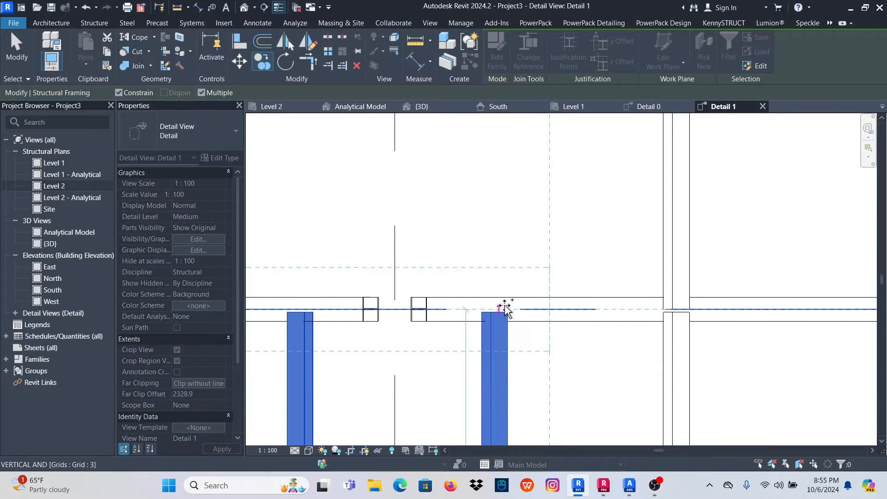
pyautogui.scroll(5, 502, 305)
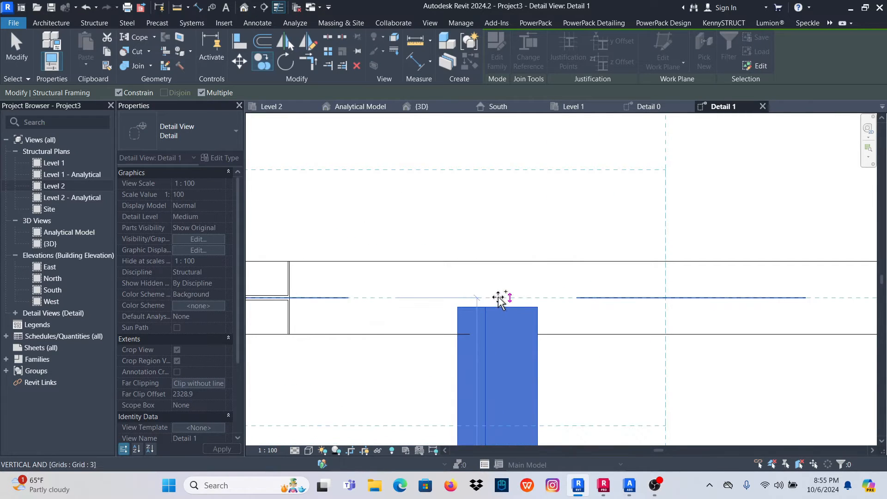
pyautogui.scroll(-8, 501, 300)
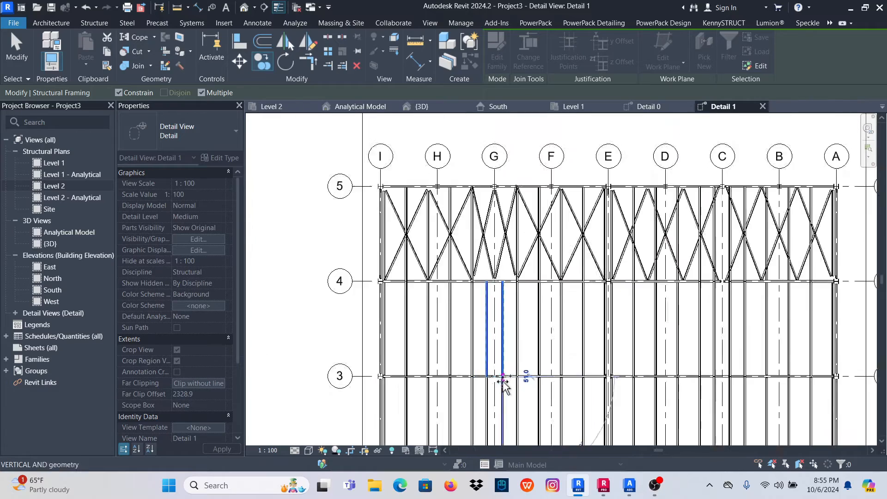
# Place another copy of the ridge G purlins in the bay between grids 4 and 5 and end the copy.
pyautogui.scroll(8, 504, 303)
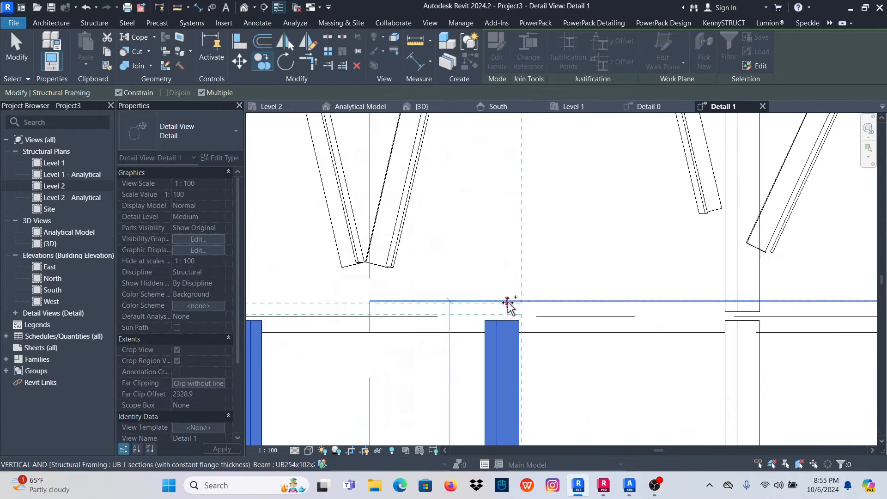
pyautogui.scroll(2, 507, 305)
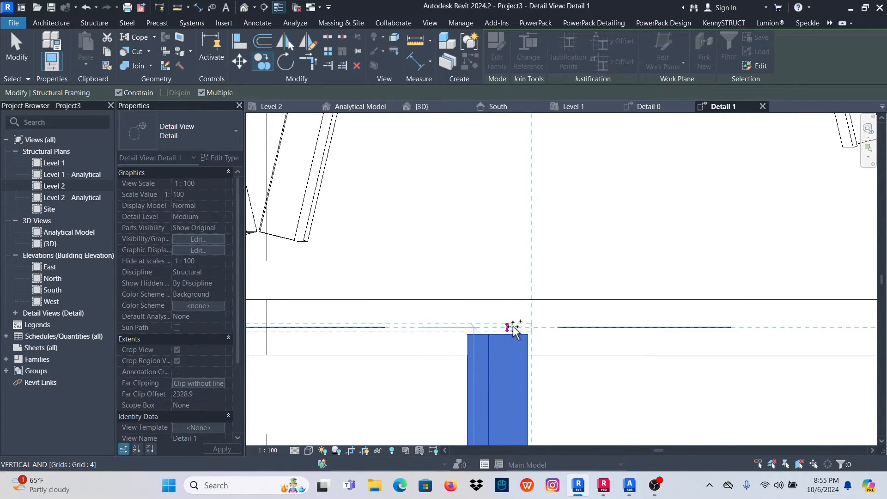
pyautogui.click(513, 328)
pyautogui.scroll(-7, 507, 356)
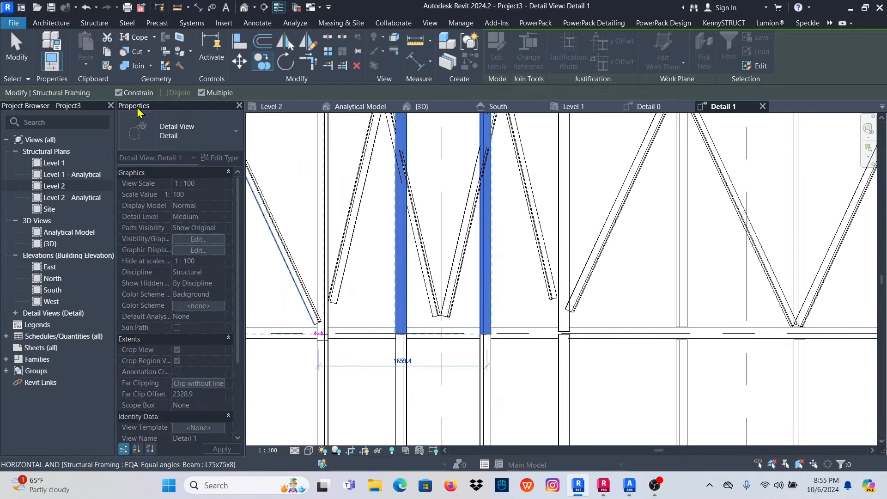
pyautogui.click(15, 53)
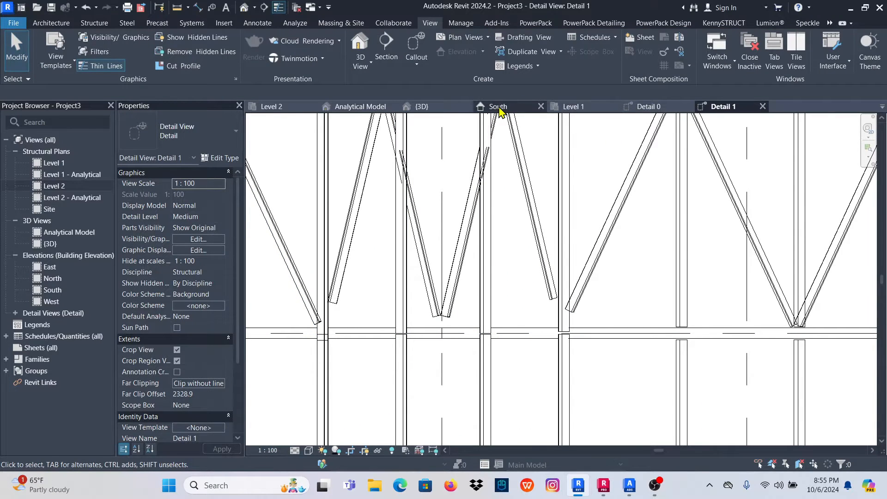
# Open the South elevation to view the roof frames and their purlins.
pyautogui.click(499, 108)
pyautogui.scroll(4, 376, 244)
pyautogui.scroll(-3, 370, 247)
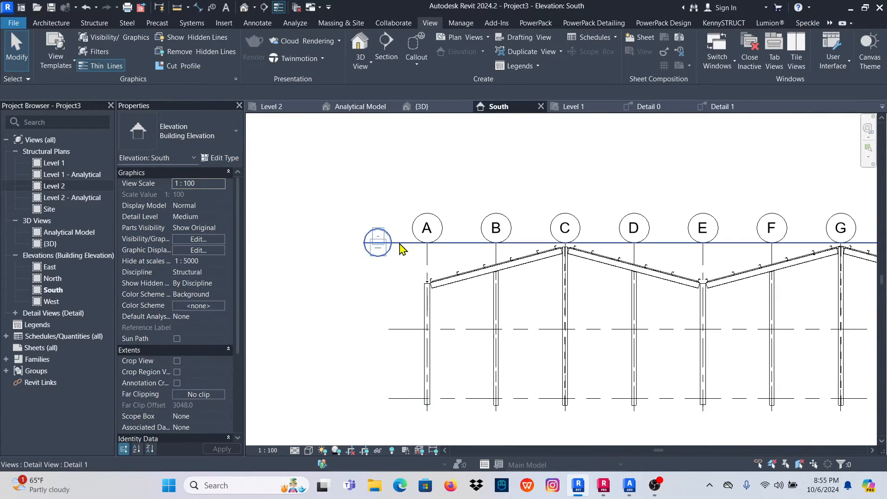
# Open the Detail 1 view and pull the crop region's upper edge down closer to the grid bubbles.
pyautogui.click(535, 248)
pyautogui.scroll(-3, 336, 269)
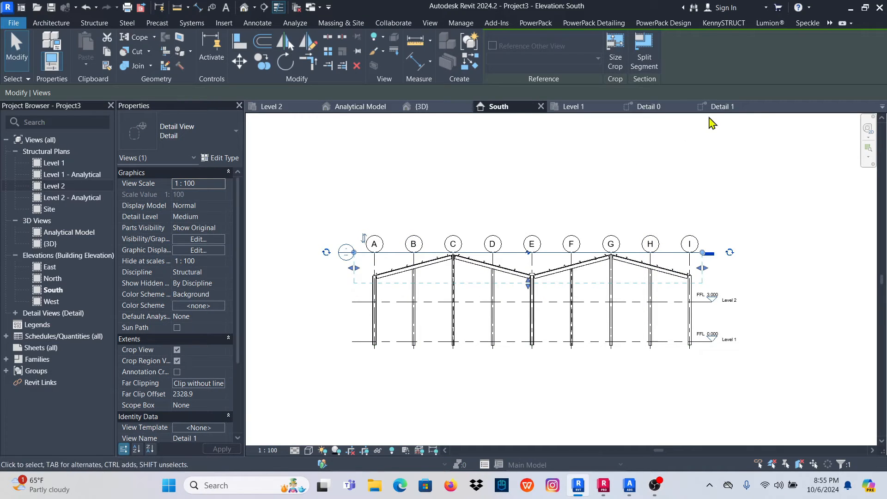
pyautogui.click(721, 107)
pyautogui.scroll(-5, 483, 251)
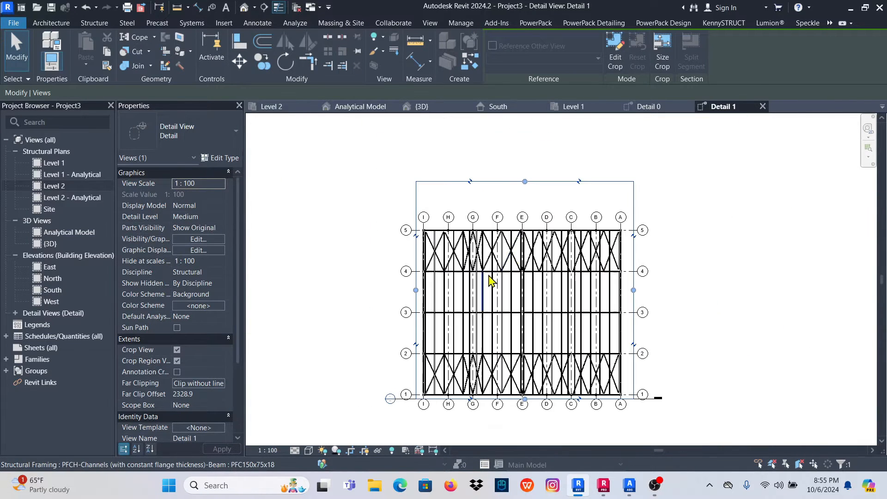
pyautogui.scroll(4, 574, 338)
pyautogui.scroll(-3, 485, 277)
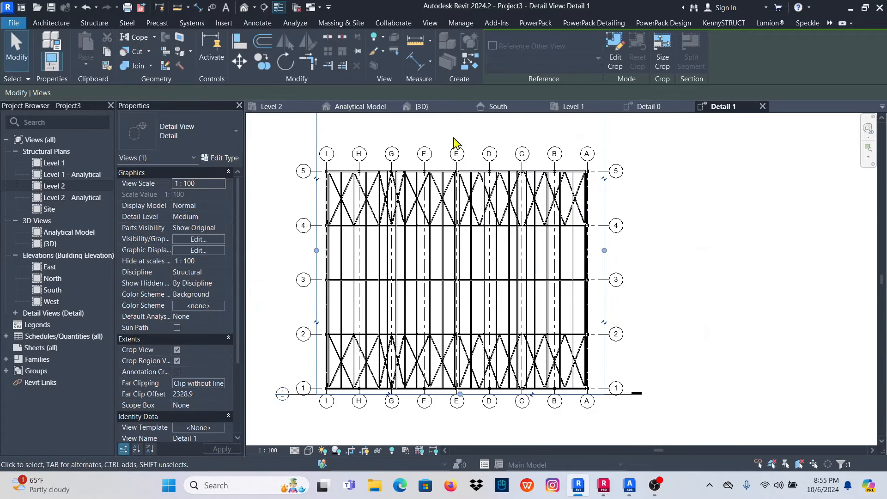
pyautogui.scroll(-2, 489, 298)
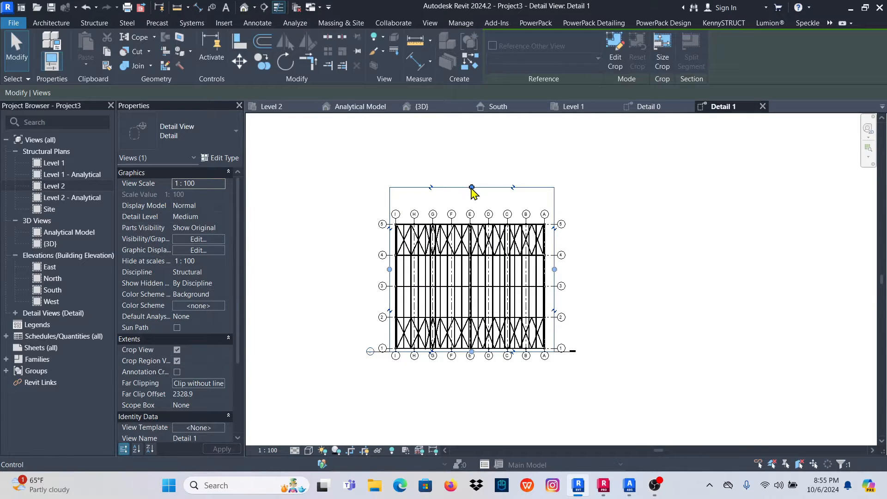
pyautogui.moveTo(472, 188); pyautogui.dragTo(475, 206)
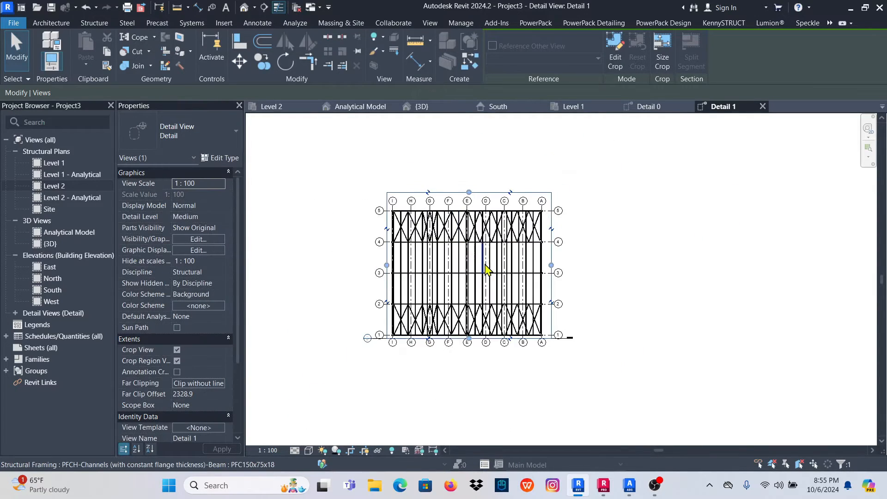
# Extend the lower edge of Detail 1's crop region below the lettered grid bubbles near grid 1.
pyautogui.scroll(4, 458, 370)
pyautogui.click(700, 261)
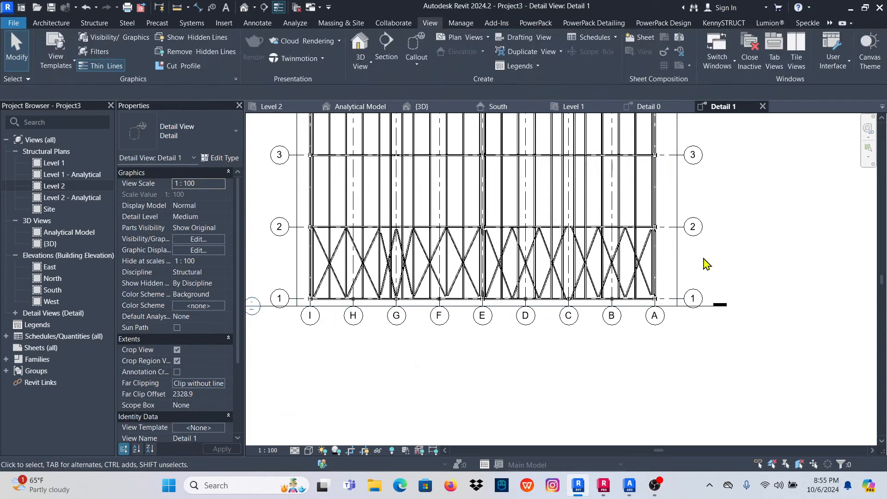
pyautogui.click(676, 264)
pyautogui.moveTo(488, 307); pyautogui.dragTo(493, 336)
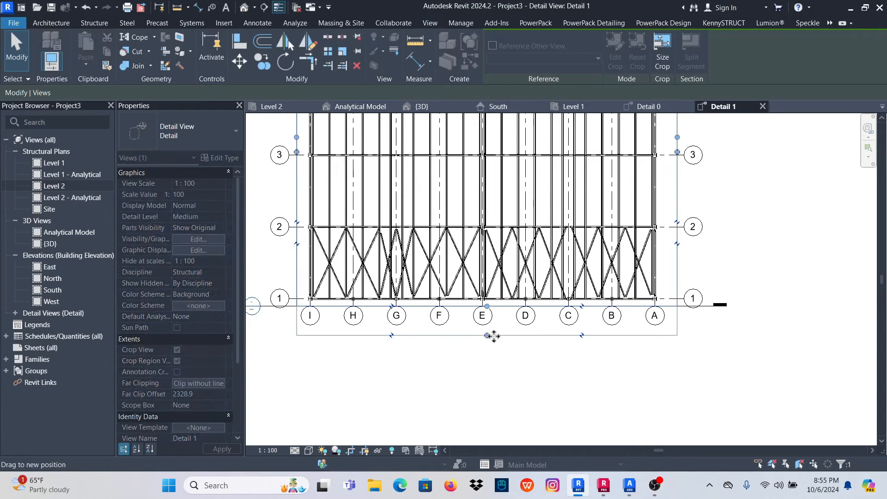
pyautogui.scroll(-3, 496, 340)
pyautogui.click(322, 217)
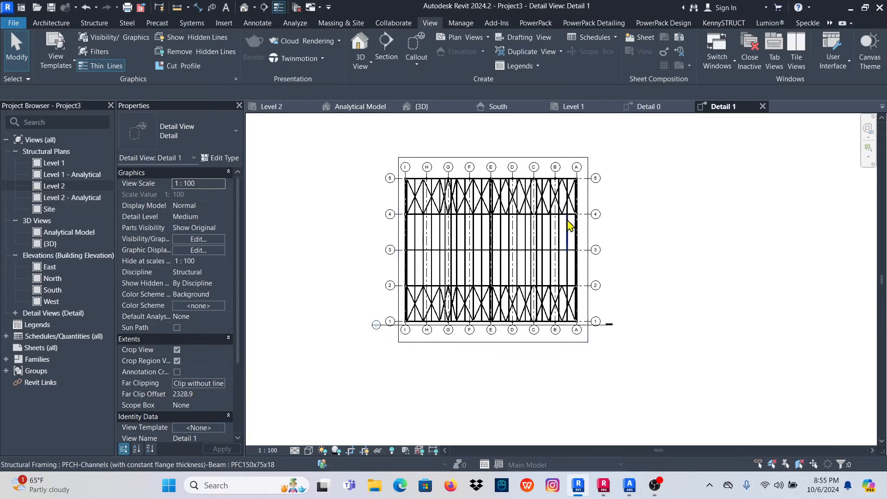
# In the Detail 0 view, hide the Detail 1 section line running along the ridges as an individual element.
pyautogui.scroll(5, 549, 230)
pyautogui.scroll(-4, 536, 247)
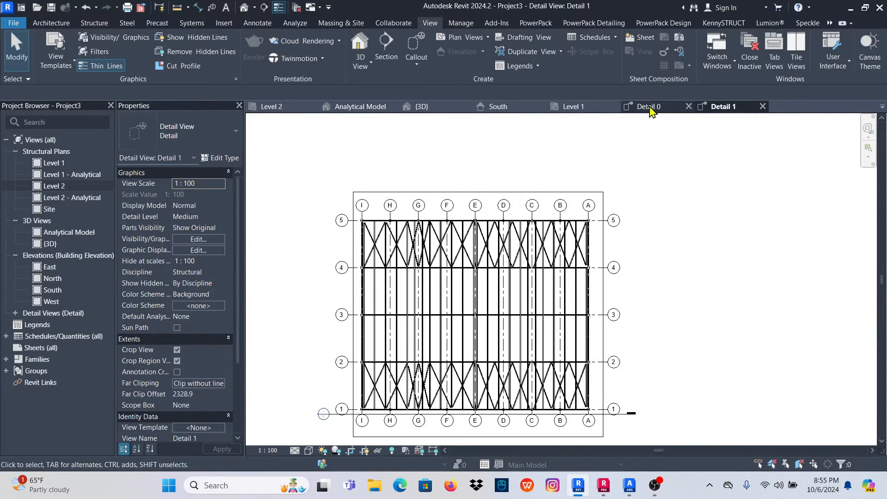
pyautogui.click(649, 107)
pyautogui.scroll(-2, 498, 203)
pyautogui.scroll(4, 505, 238)
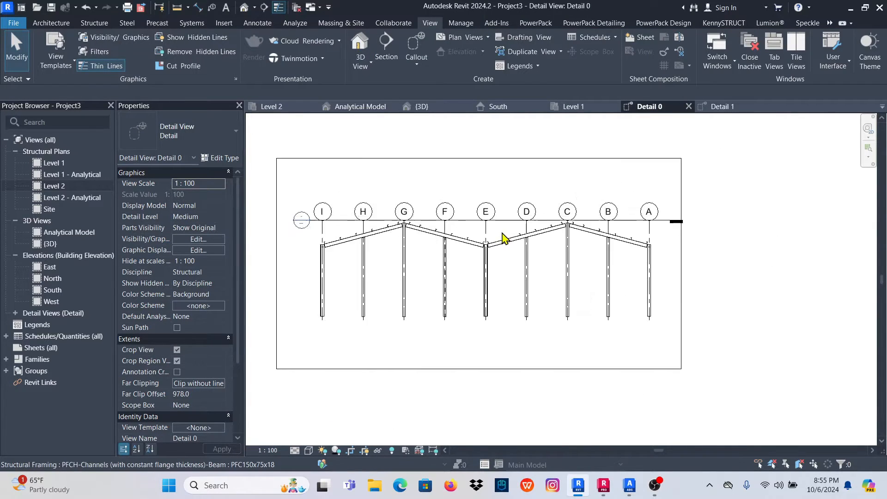
pyautogui.click(510, 220)
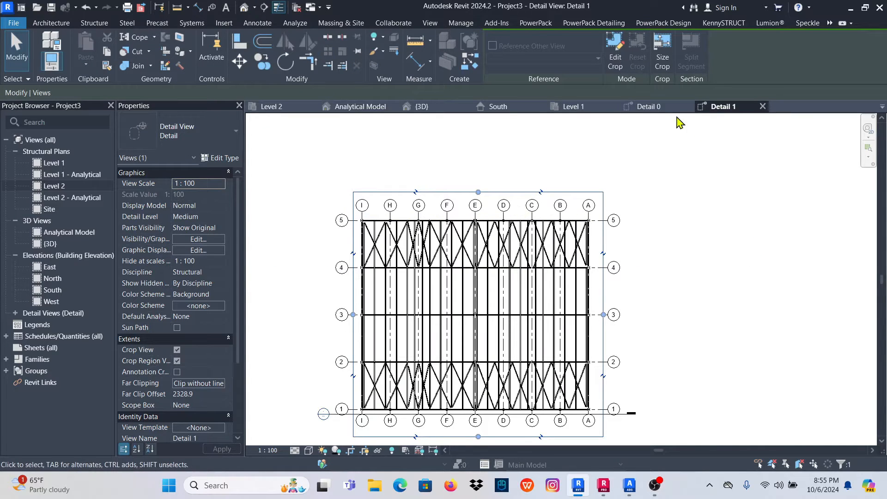
pyautogui.click(658, 110)
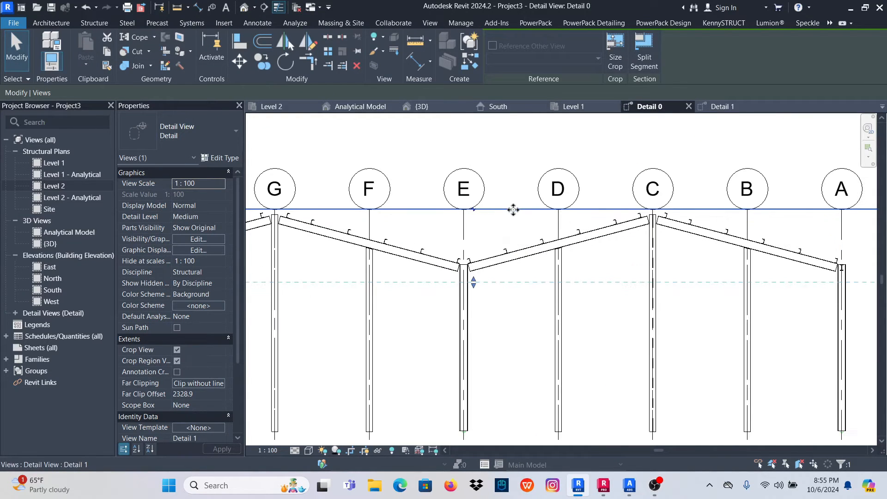
pyautogui.rightClick(514, 210)
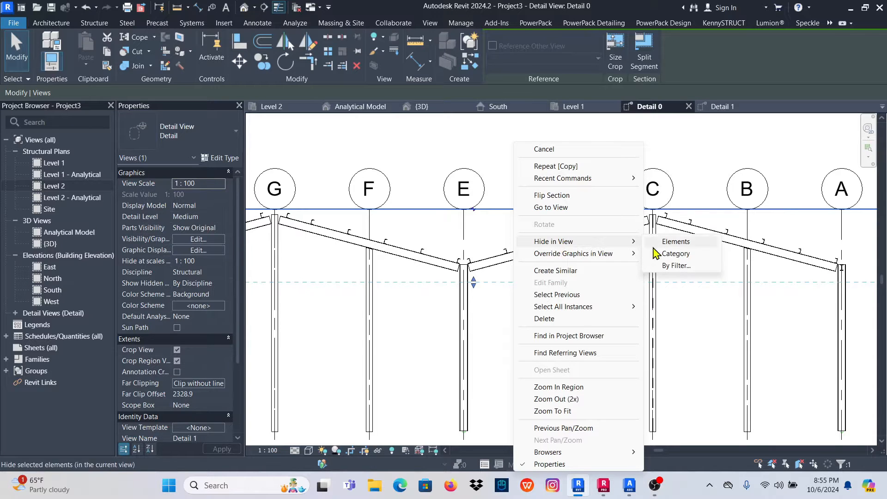
pyautogui.click(675, 241)
# Return to Detail 1 and turn off the visibility of its crop region.
pyautogui.scroll(-5, 507, 293)
pyautogui.scroll(8, 418, 273)
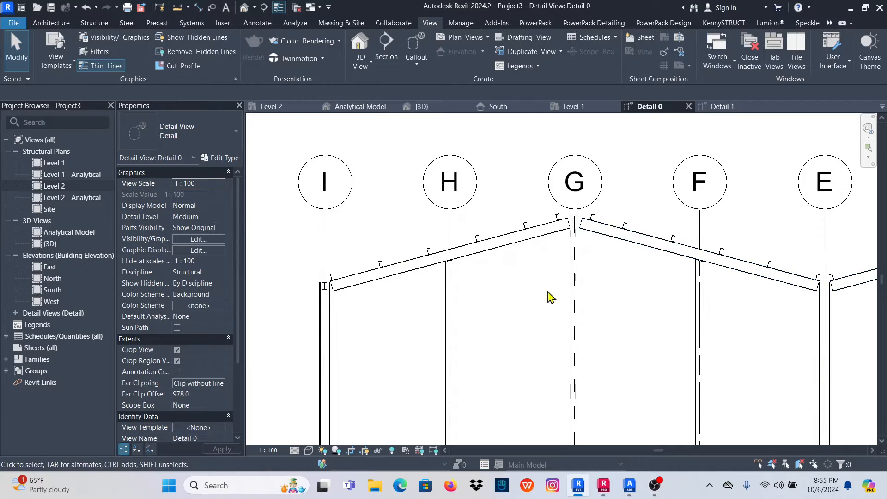
pyautogui.scroll(-2, 356, 275)
pyautogui.scroll(-3, 436, 253)
pyautogui.scroll(7, 475, 333)
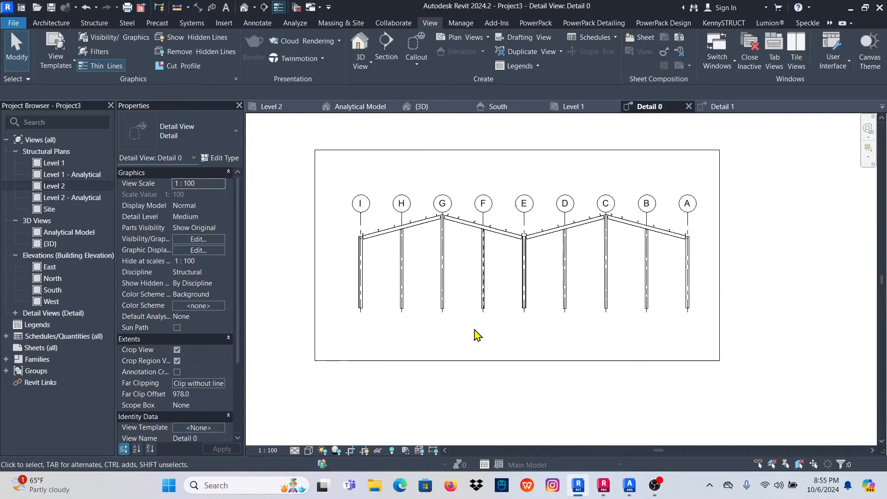
pyautogui.scroll(-5, 492, 313)
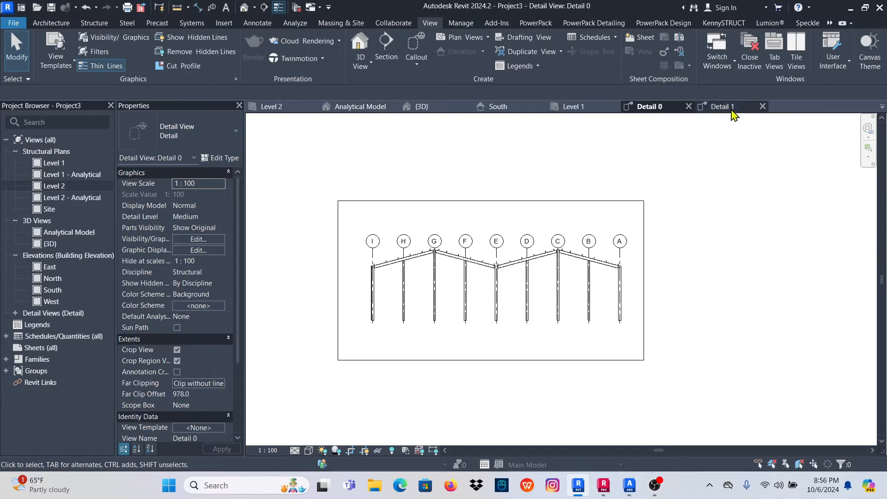
pyautogui.click(722, 107)
pyautogui.scroll(2, 454, 293)
pyautogui.scroll(-3, 521, 236)
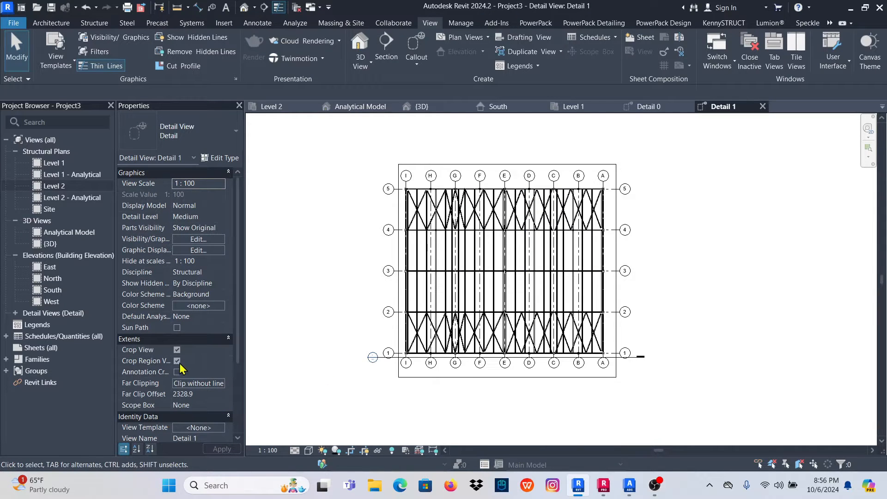
pyautogui.scroll(2, 524, 277)
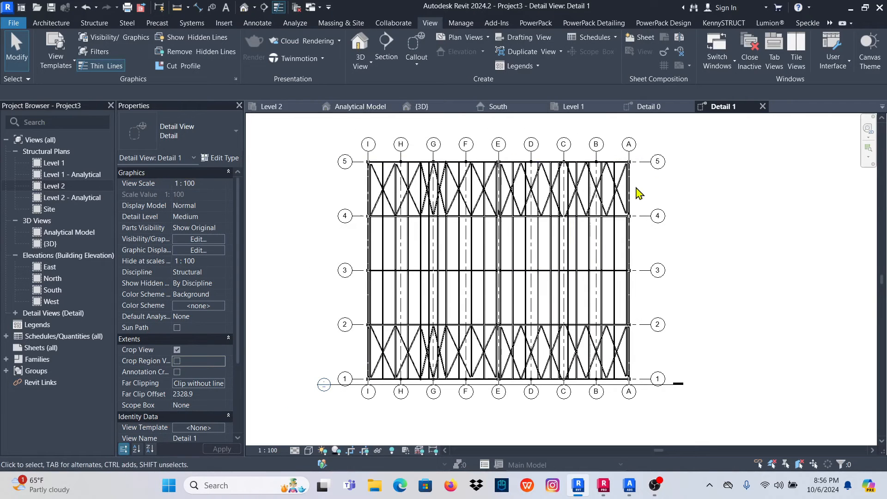
# In the South elevation, extend the lower ends of the aligned grid lines below Level 1, using grid B.
pyautogui.click(650, 107)
pyautogui.scroll(4, 444, 300)
pyautogui.scroll(-2, 444, 296)
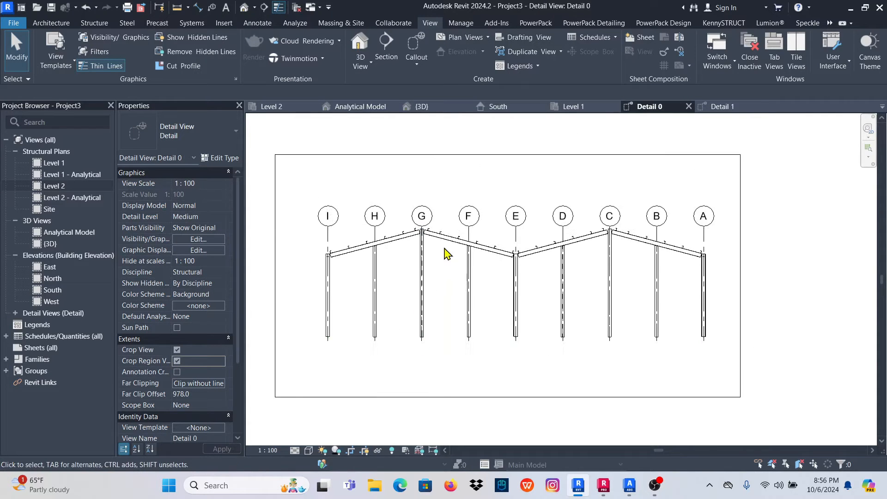
pyautogui.click(498, 107)
pyautogui.scroll(2, 446, 342)
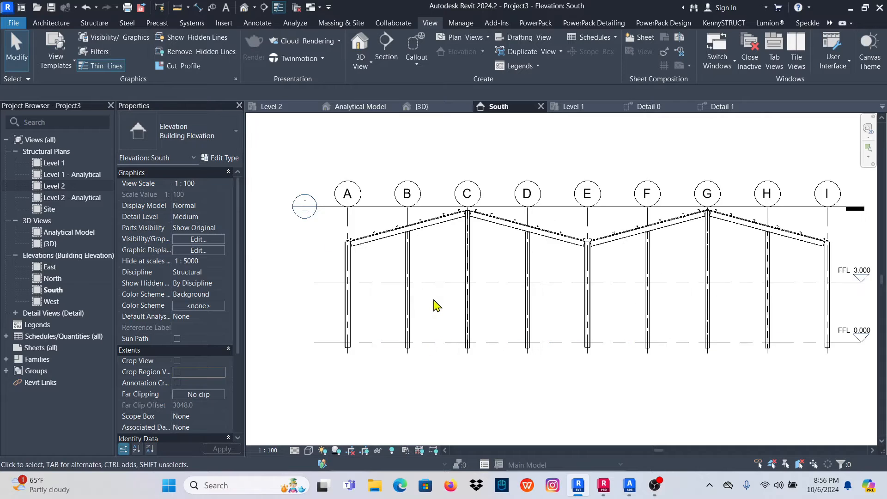
pyautogui.scroll(1, 409, 220)
pyautogui.click(412, 223)
pyautogui.scroll(-2, 458, 273)
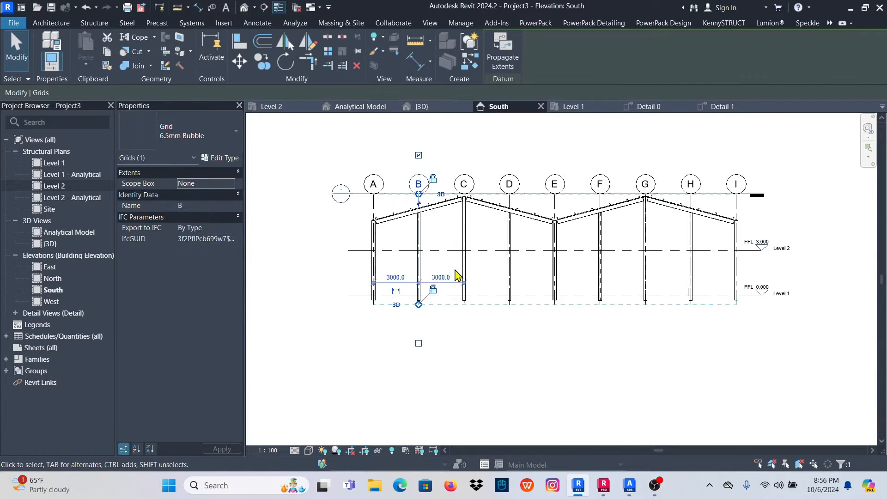
pyautogui.scroll(1, 434, 326)
pyautogui.moveTo(413, 296); pyautogui.dragTo(412, 325)
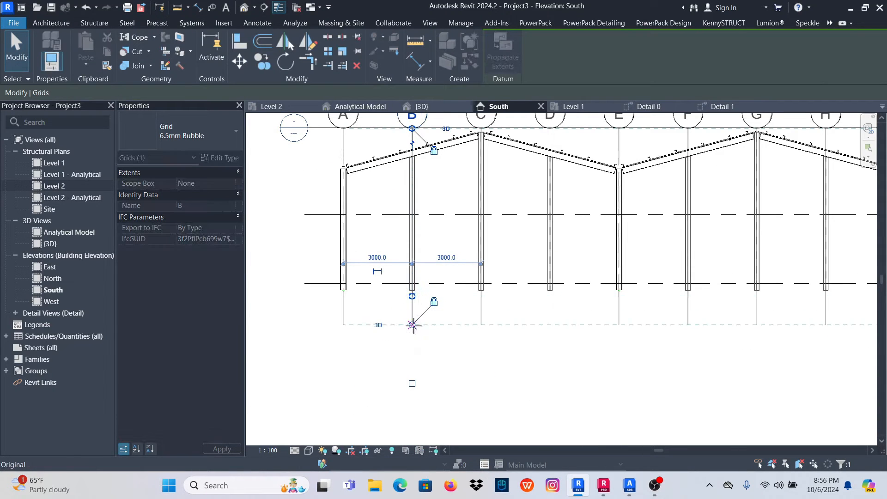
pyautogui.click(493, 368)
# Hide the Detail 1 section line in the South elevation as an individual element.
pyautogui.scroll(-3, 401, 317)
pyautogui.scroll(2, 384, 222)
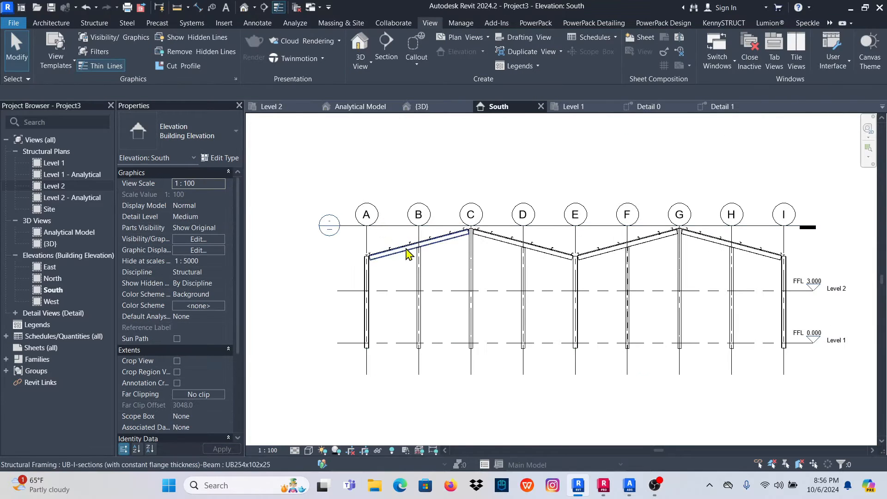
pyautogui.click(399, 231)
pyautogui.rightClick(399, 231)
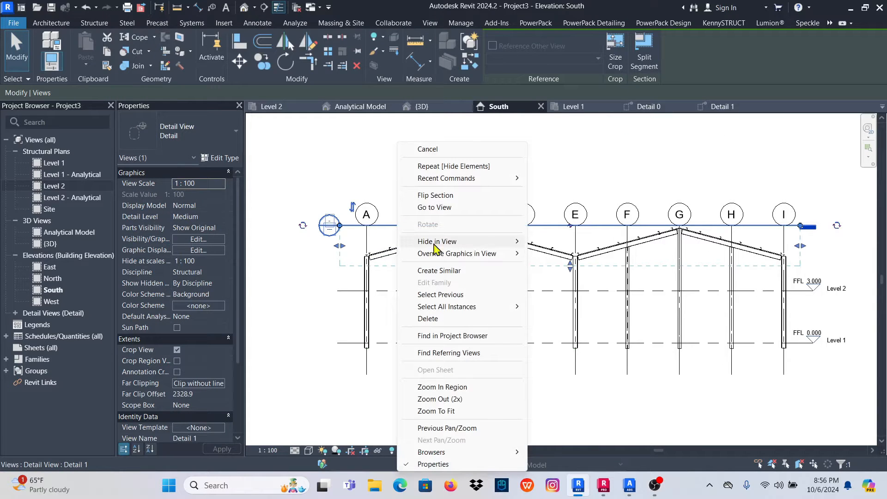
pyautogui.click(549, 242)
pyautogui.scroll(-2, 489, 317)
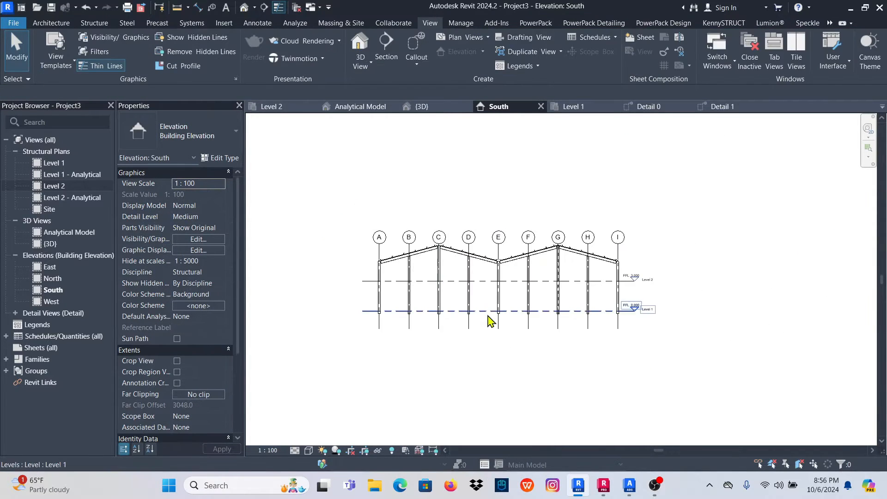
# Review how the grids and framing appear in the South elevation, Detail 1, Detail 0 and the Level 1 plan.
pyautogui.scroll(4, 620, 317)
pyautogui.scroll(-2, 588, 298)
pyautogui.click(723, 109)
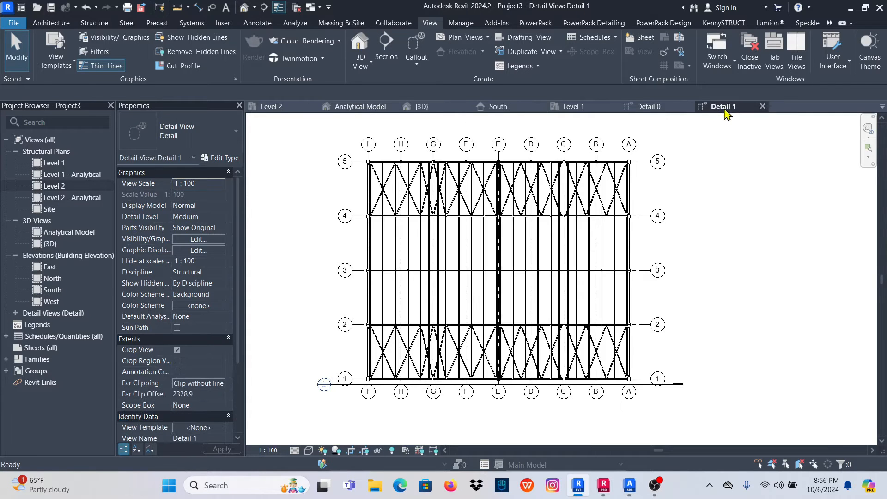
pyautogui.click(658, 107)
pyautogui.scroll(-1, 480, 273)
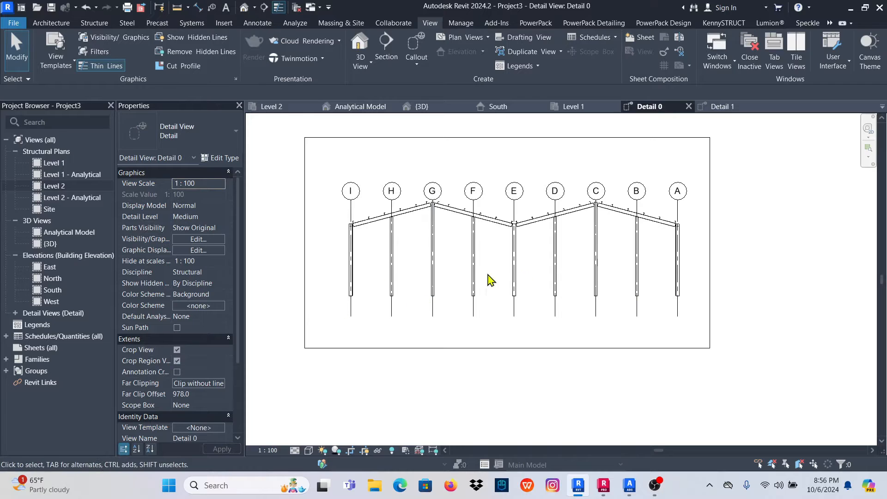
pyautogui.scroll(2, 388, 224)
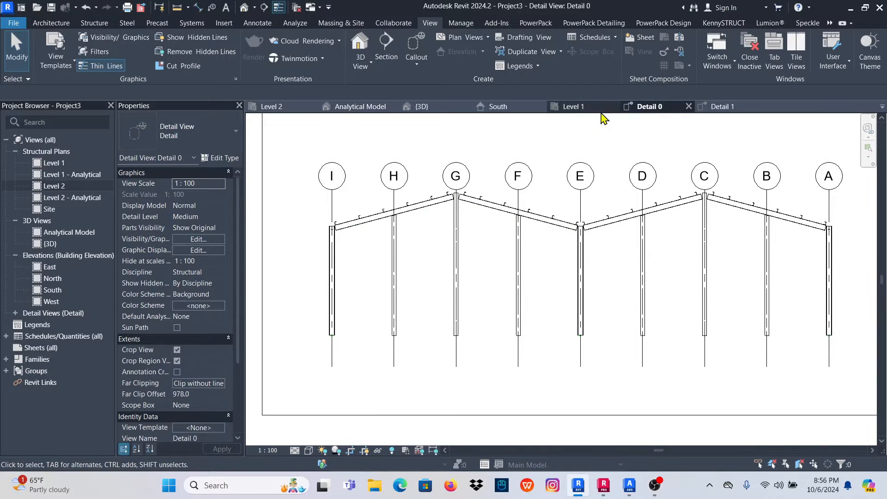
pyautogui.click(575, 108)
pyautogui.scroll(-3, 509, 279)
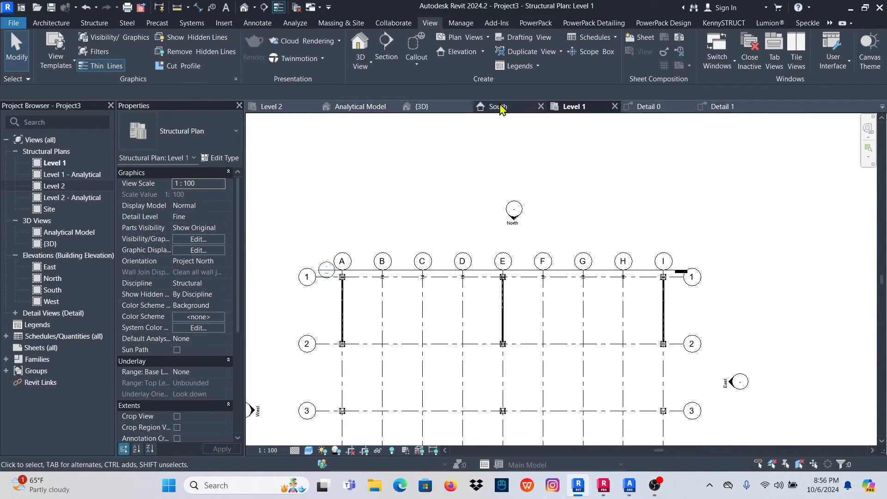
# In the South elevation, extend both ends of the aligned Level 1 and Level 2 lines further beyond grids A and I.
pyautogui.click(499, 106)
pyautogui.scroll(-2, 436, 227)
pyautogui.click(392, 245)
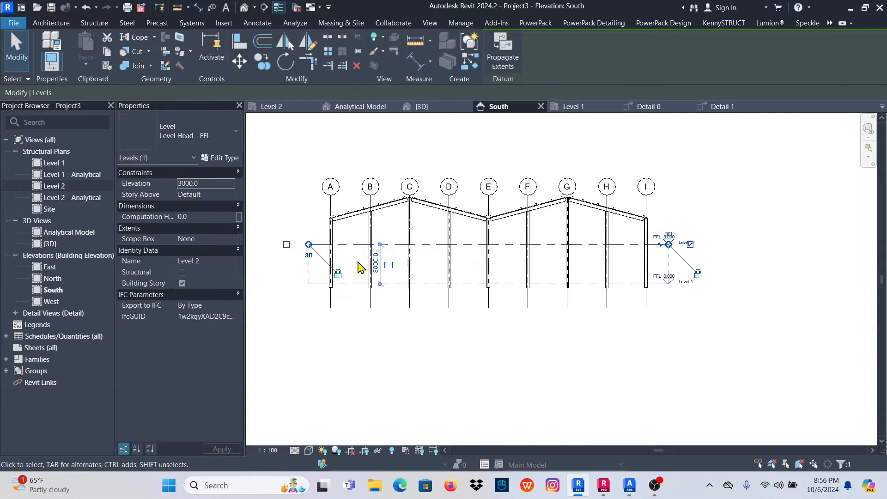
pyautogui.moveTo(287, 246); pyautogui.dragTo(258, 245)
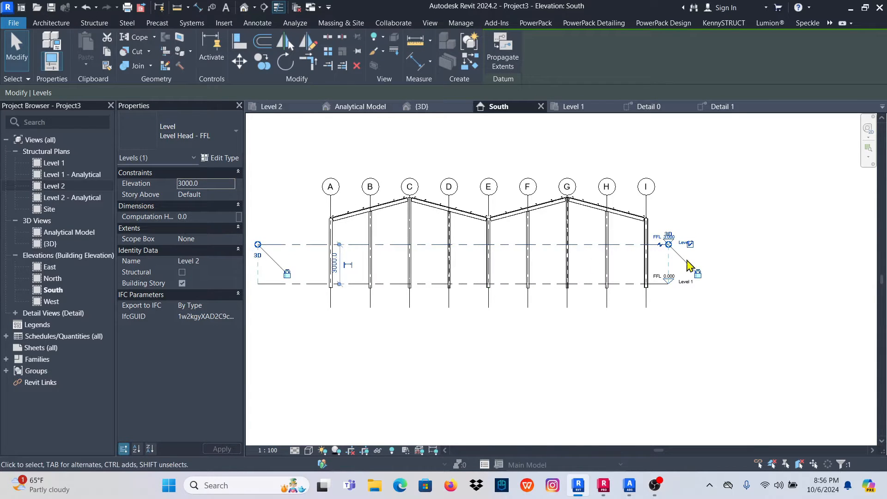
pyautogui.moveTo(669, 245); pyautogui.dragTo(717, 244)
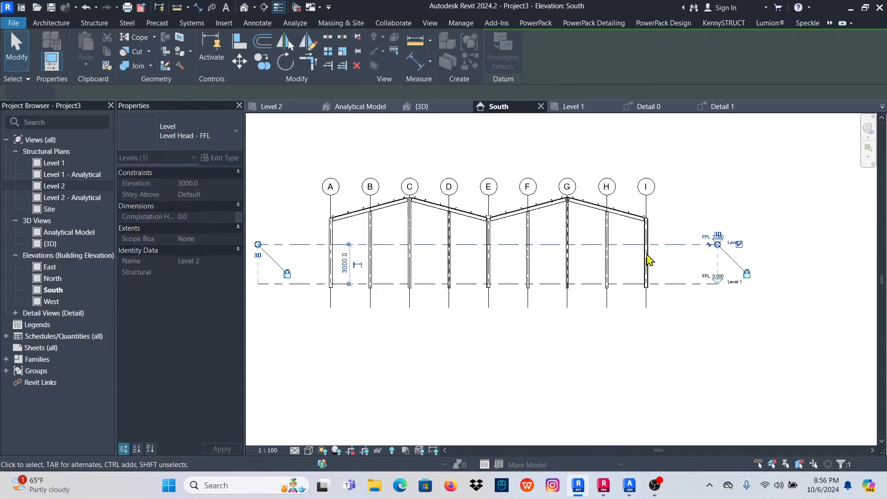
# Propagate the Level 2 datum extents from the South elevation to the North elevation.
pyautogui.click(509, 62)
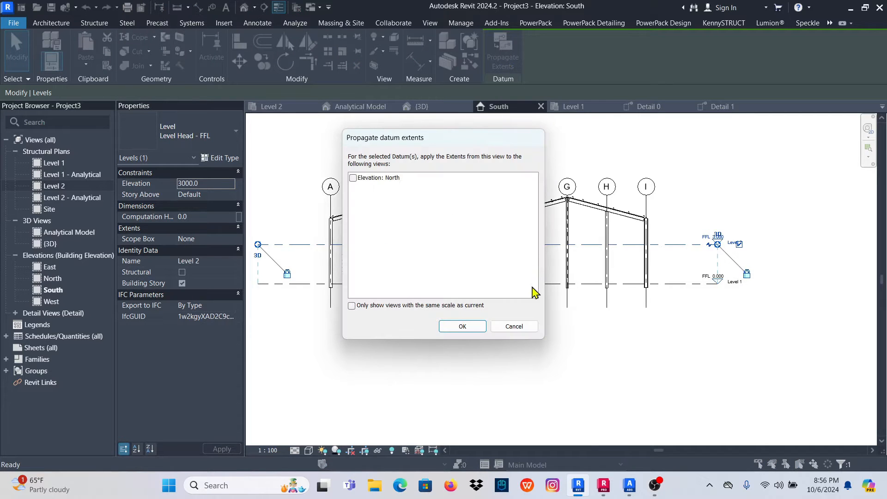
pyautogui.click(353, 178)
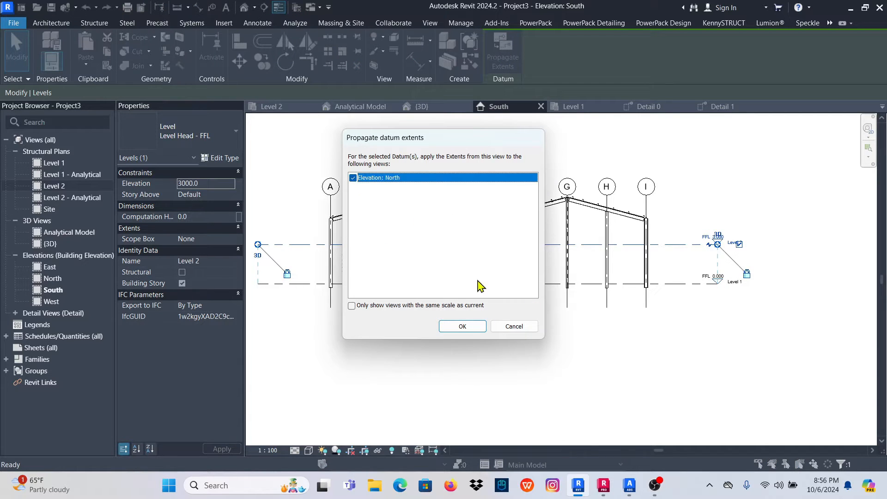
pyautogui.click(455, 328)
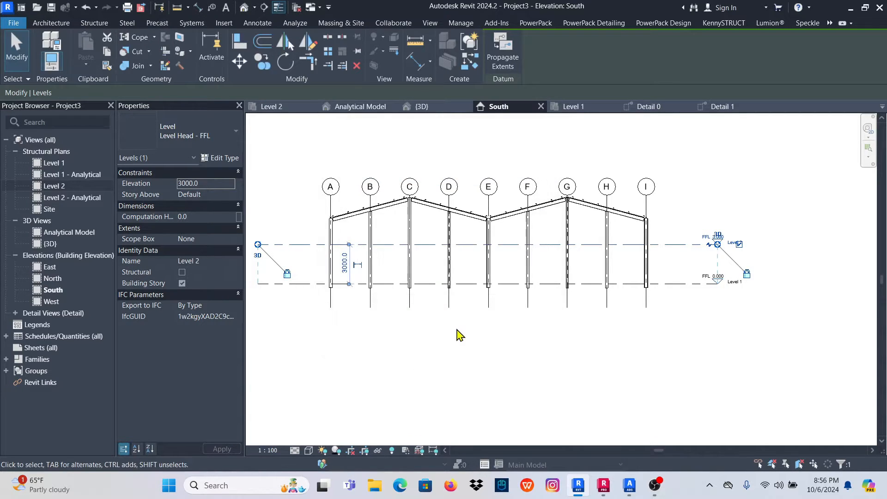
# Switch to the Detail 0 view and examine the frame, its purlins and the grids I to A.
pyautogui.click(721, 107)
pyautogui.click(648, 107)
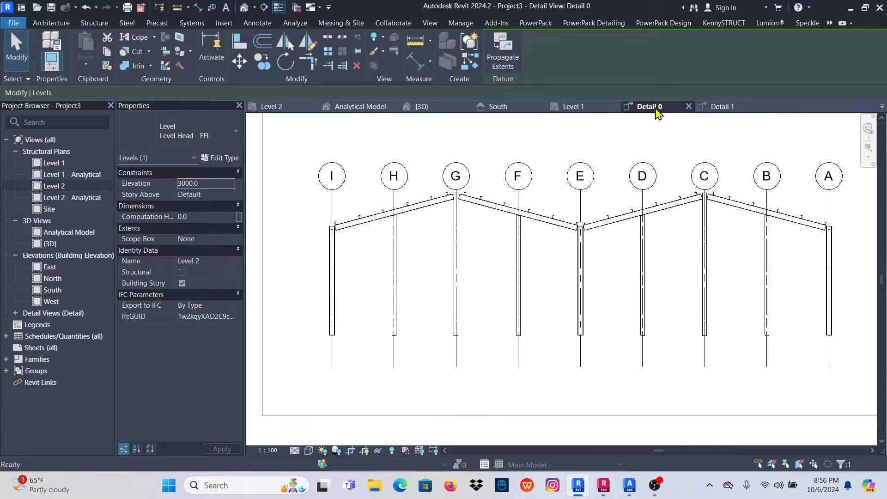
pyautogui.scroll(-2, 416, 277)
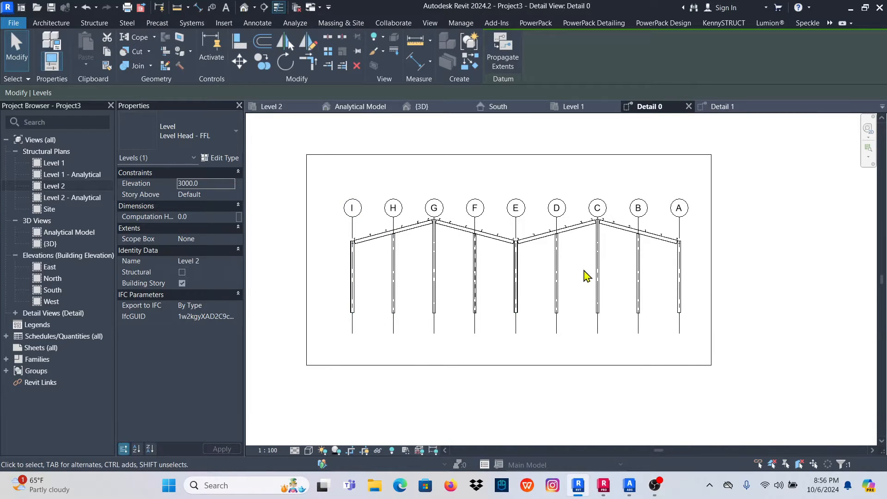
pyautogui.scroll(2, 632, 301)
pyautogui.scroll(-3, 487, 303)
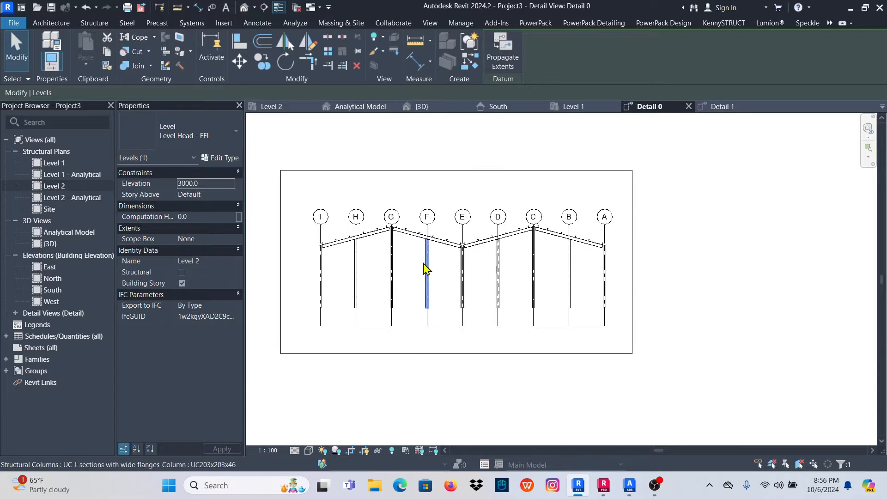
pyautogui.scroll(4, 376, 286)
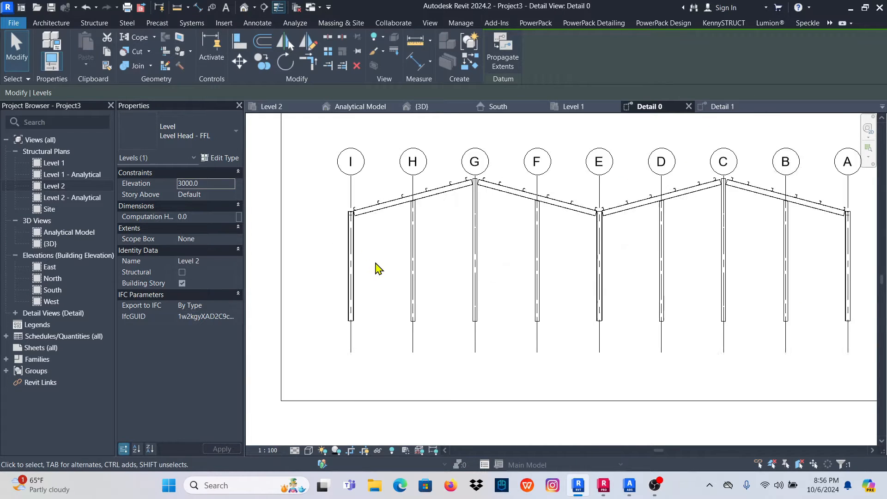
pyautogui.scroll(3, 309, 163)
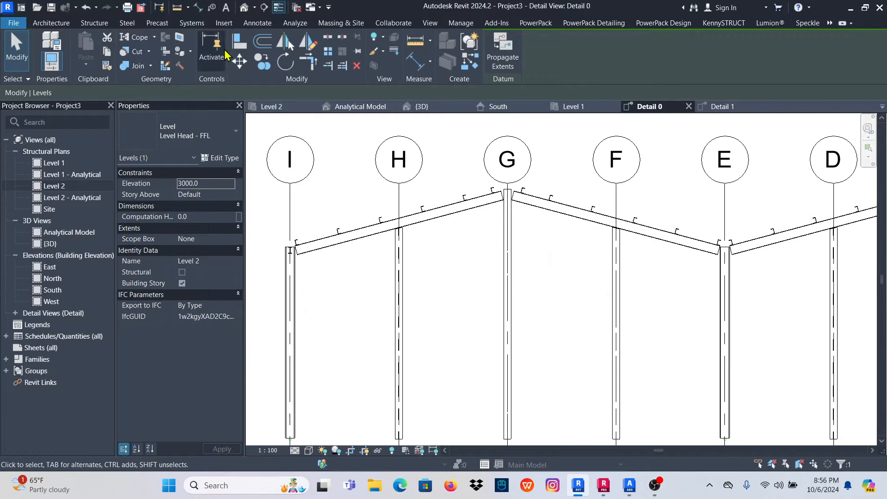
# Dismiss the save reminder and begin an aligned dimension chain through the centres of the first two purlins next to grid I.
pyautogui.click(257, 23)
pyautogui.click(48, 51)
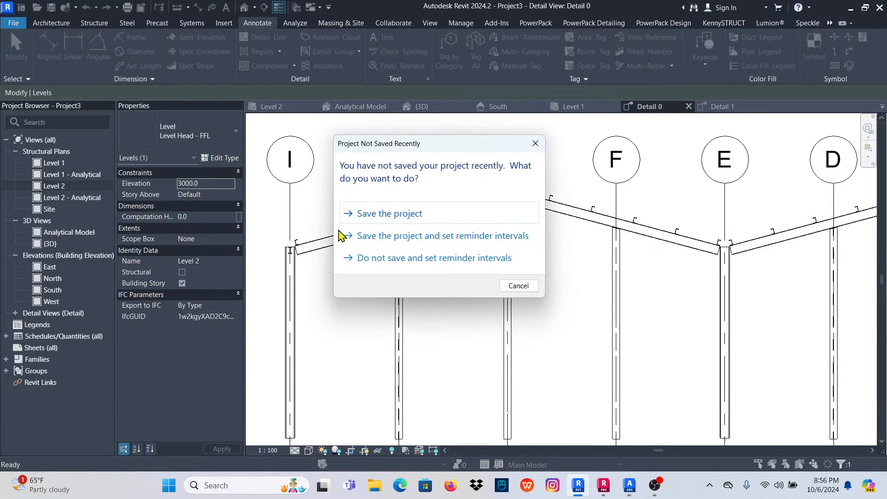
pyautogui.click(519, 286)
pyautogui.scroll(5, 300, 252)
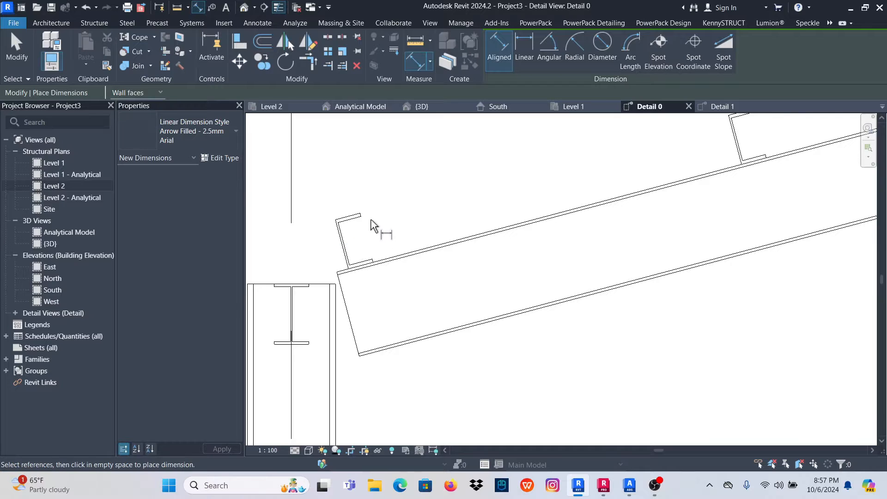
pyautogui.scroll(3, 325, 240)
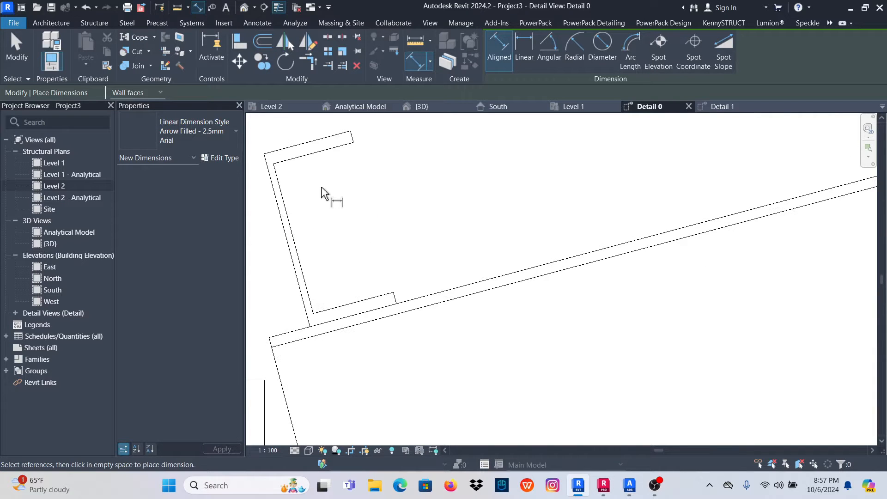
pyautogui.scroll(-5, 286, 231)
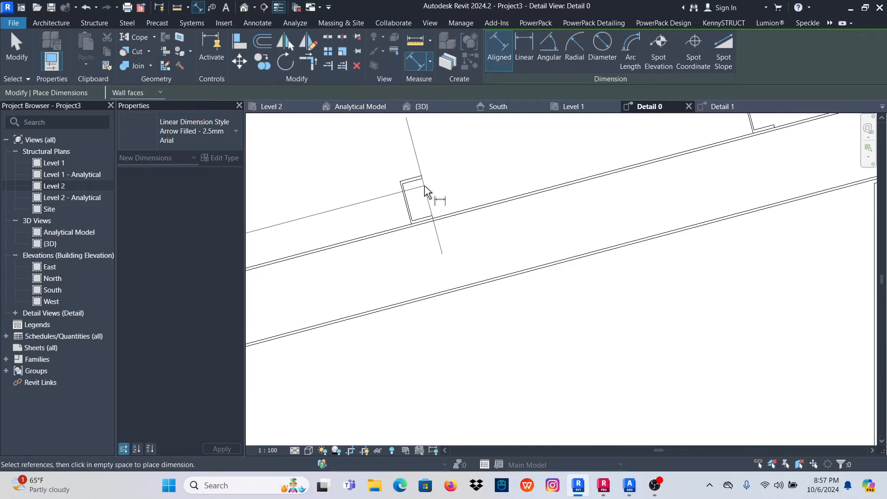
pyautogui.scroll(3, 423, 192)
pyautogui.click(401, 196)
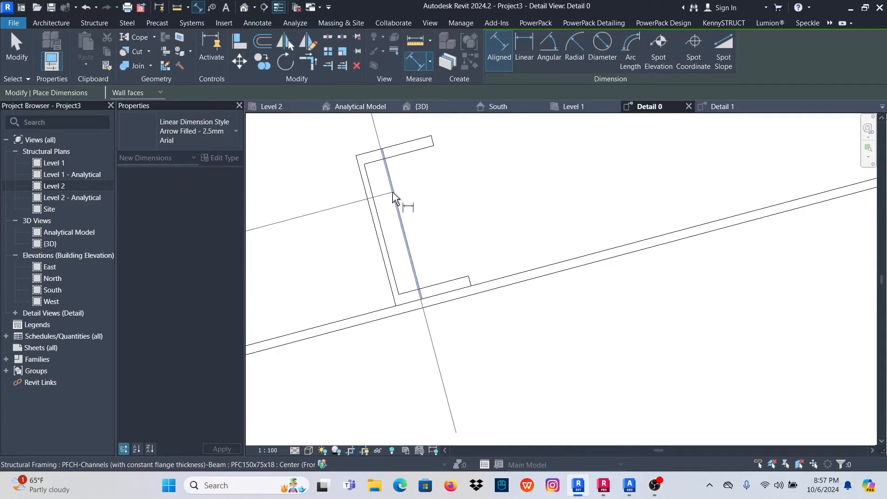
pyautogui.scroll(-5, 370, 213)
# Continue the chain through the remaining purlin centres up to grid G and place the dimension above the rafter.
pyautogui.scroll(4, 437, 222)
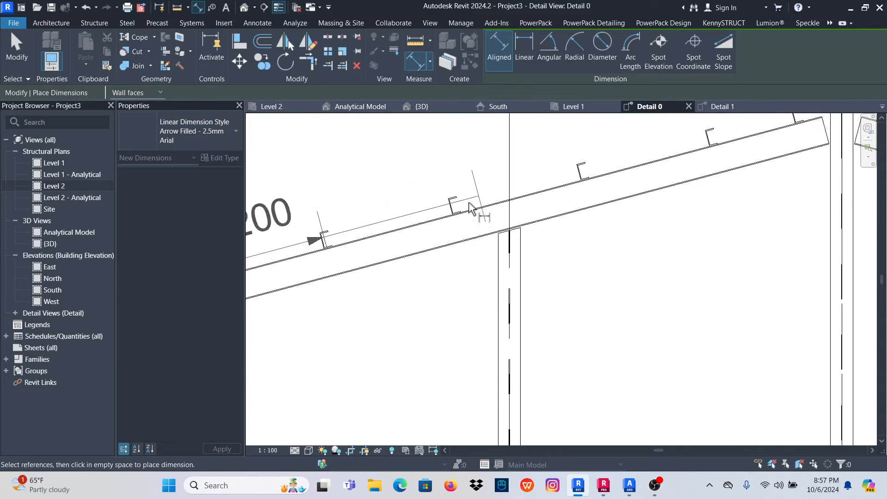
pyautogui.scroll(-4, 455, 192)
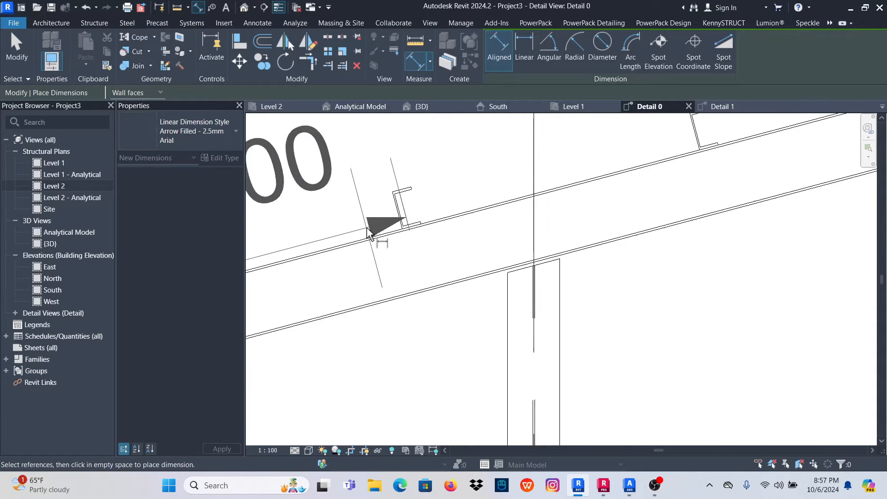
pyautogui.scroll(4, 532, 185)
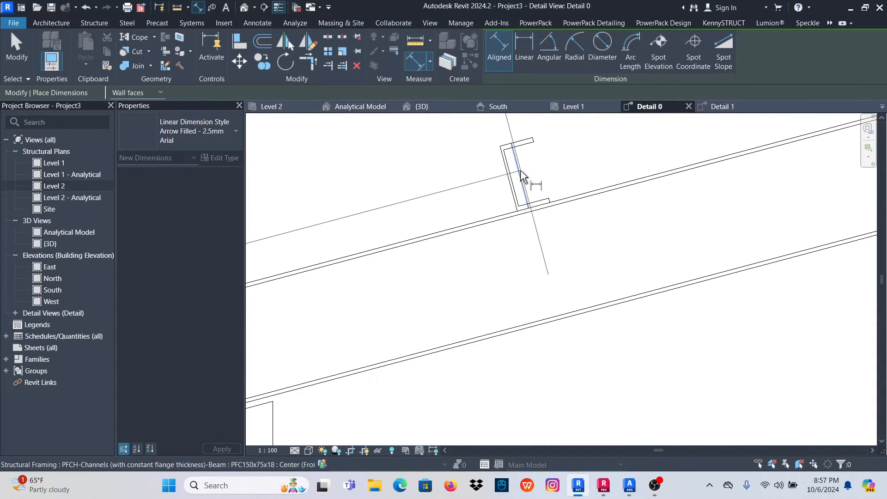
pyautogui.scroll(-4, 509, 189)
pyautogui.scroll(4, 497, 199)
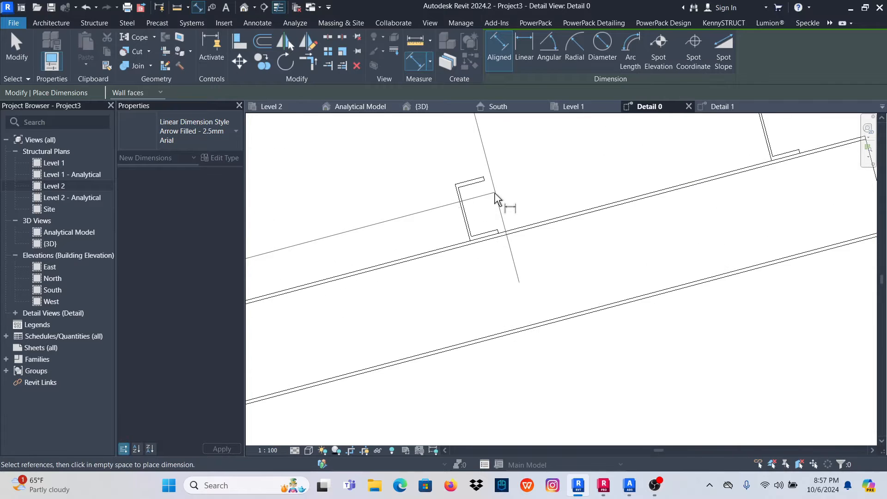
pyautogui.scroll(-4, 480, 210)
pyautogui.scroll(3, 499, 203)
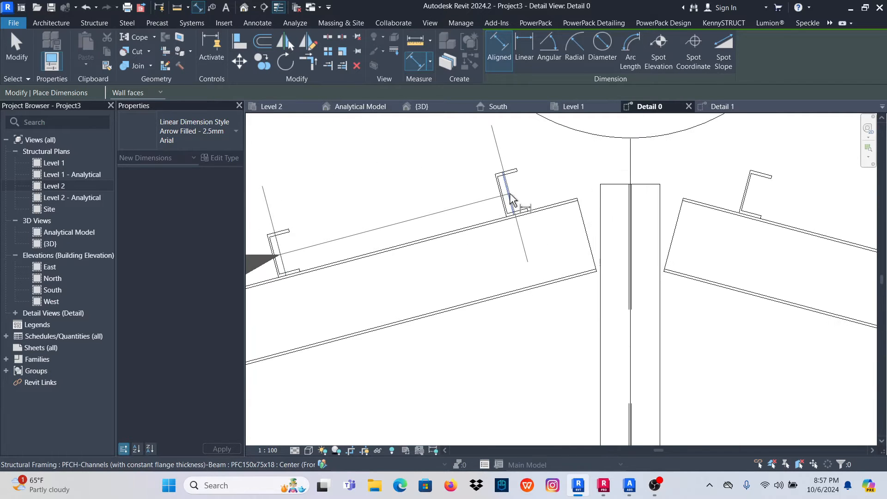
pyautogui.scroll(-5, 512, 198)
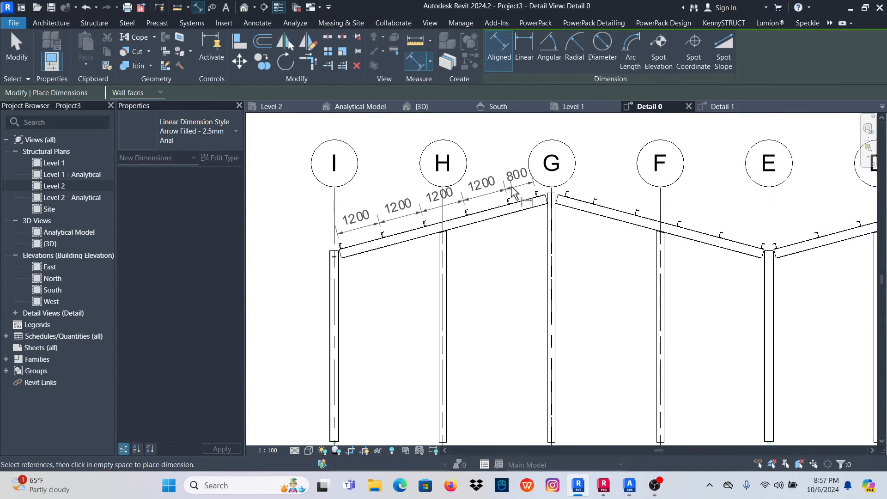
pyautogui.scroll(-2, 497, 192)
pyautogui.scroll(7, 569, 203)
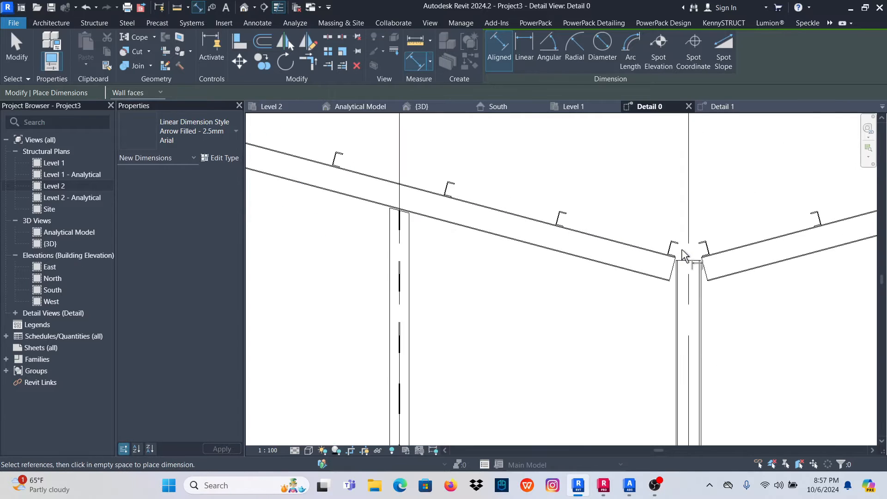
pyautogui.click(653, 245)
pyautogui.scroll(-4, 656, 251)
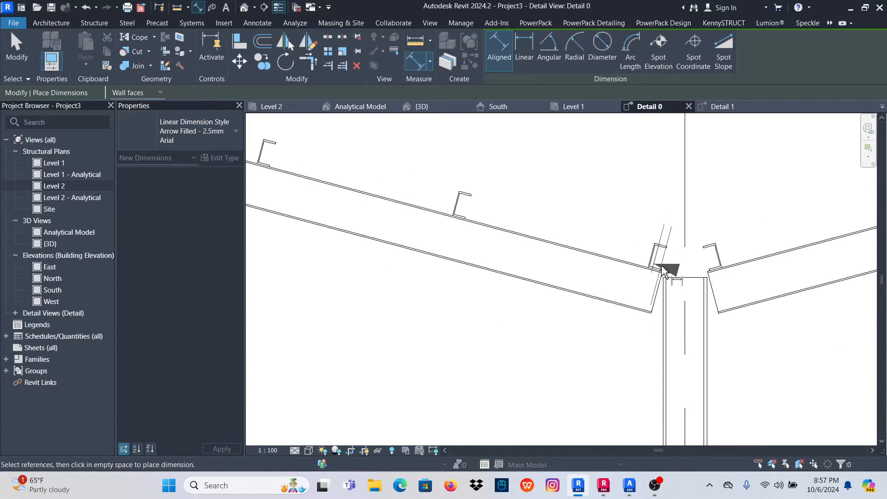
pyautogui.scroll(2, 596, 252)
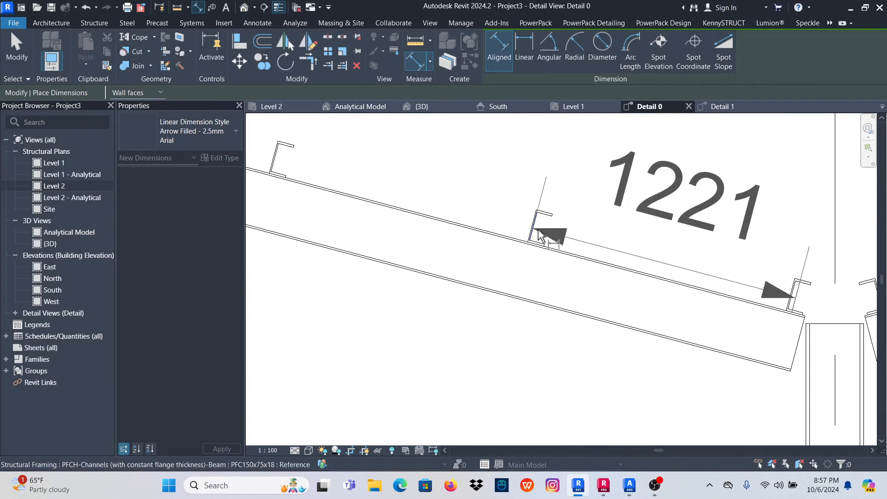
pyautogui.press('Escape')
# Start an aligned dimension chain from the purlin centre beside grid E through the next two purlins up the rafter toward grid G.
pyautogui.scroll(-3, 574, 236)
pyautogui.scroll(4, 652, 255)
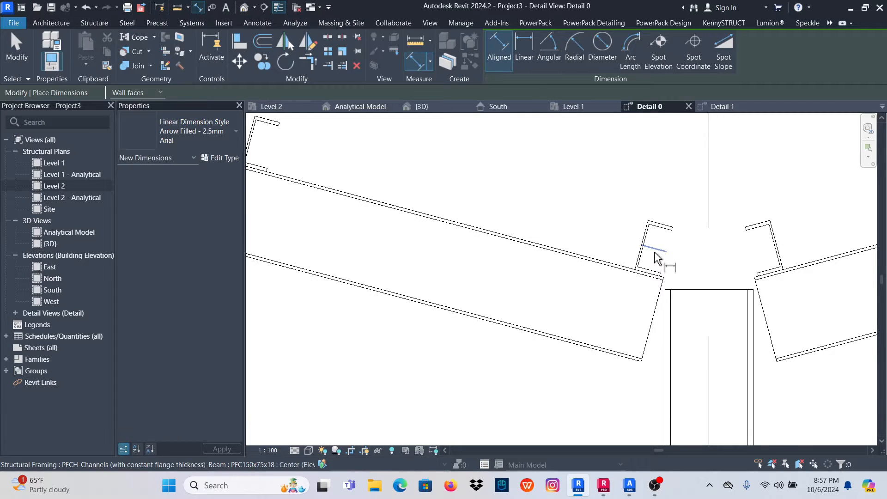
pyautogui.click(655, 241)
pyautogui.scroll(-6, 656, 249)
pyautogui.scroll(5, 543, 224)
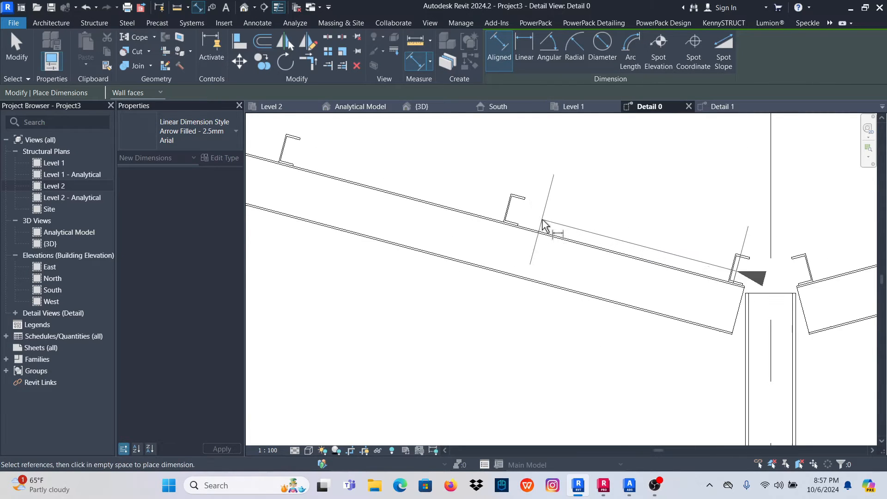
pyautogui.click(509, 208)
pyautogui.scroll(-5, 510, 210)
pyautogui.scroll(5, 531, 247)
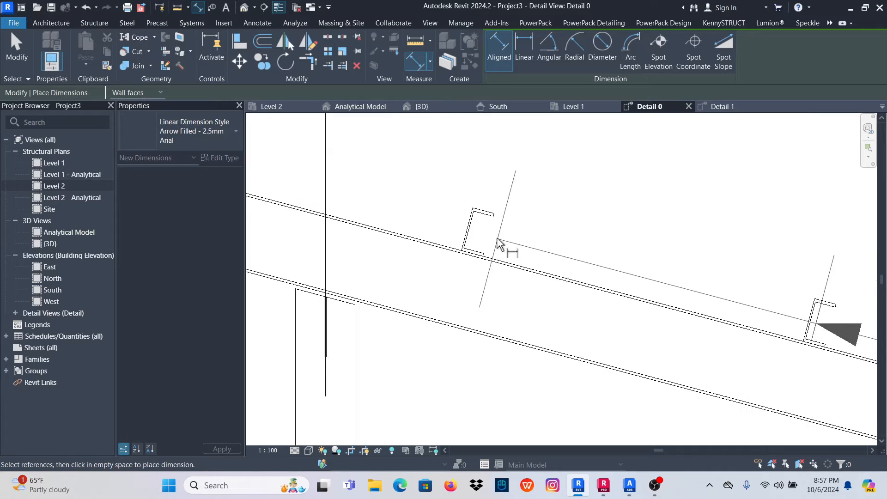
pyautogui.scroll(-6, 481, 235)
# Add the remaining purlin centres up to grid G to the chain and place the dimension above the E–G rafter.
pyautogui.scroll(6, 508, 251)
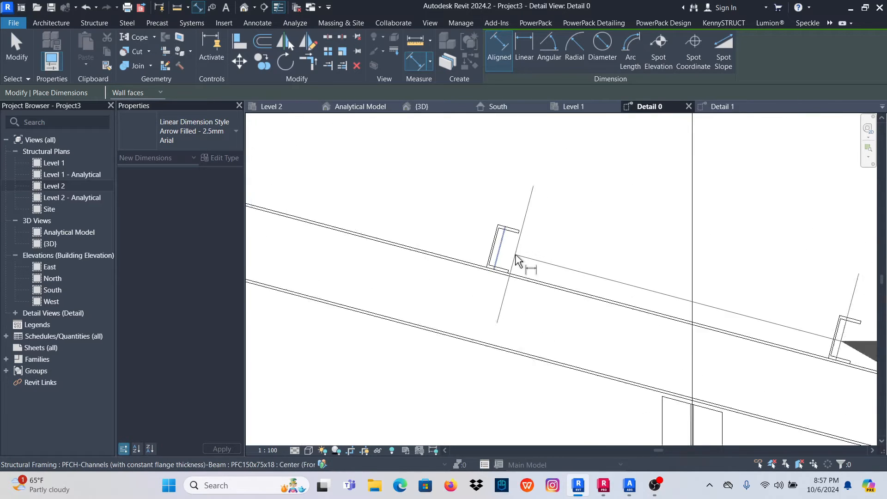
pyautogui.scroll(-6, 643, 281)
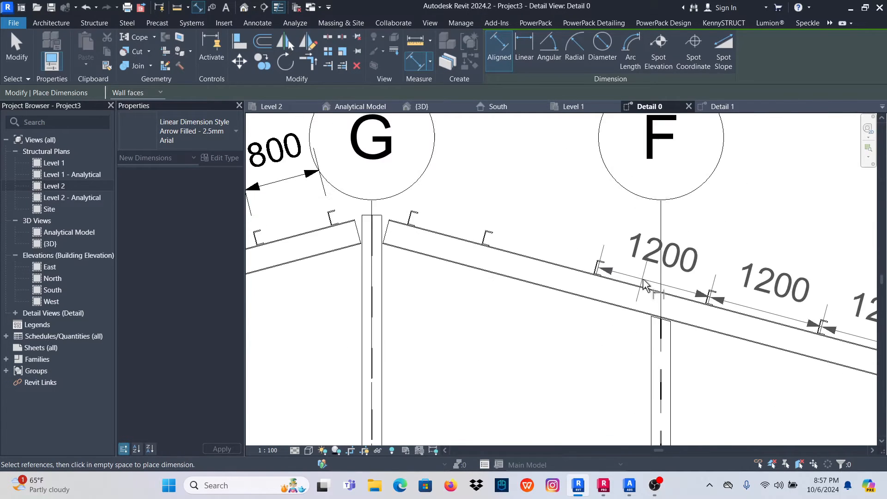
pyautogui.scroll(6, 538, 260)
pyautogui.click(539, 259)
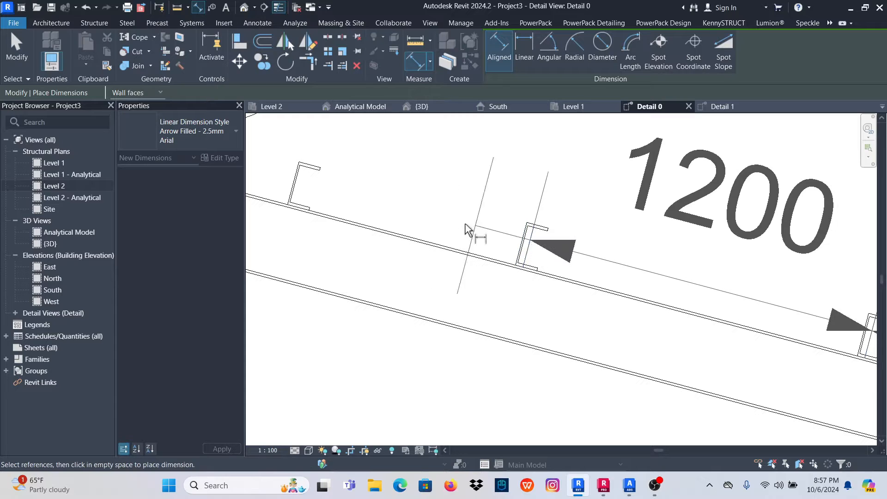
pyautogui.click(303, 197)
pyautogui.scroll(-5, 302, 196)
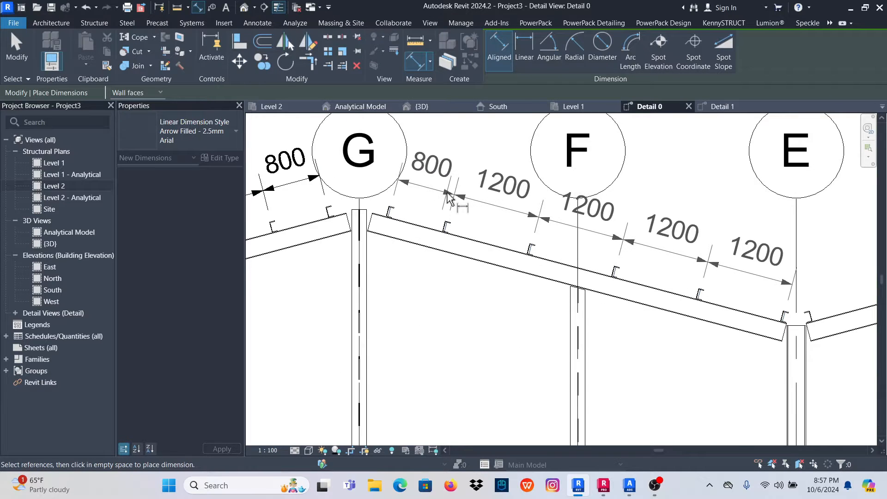
pyautogui.click(468, 201)
# Begin an aligned dimension chain across the lower column centres on grids I, H and G.
pyautogui.scroll(-5, 467, 202)
pyautogui.scroll(3, 388, 277)
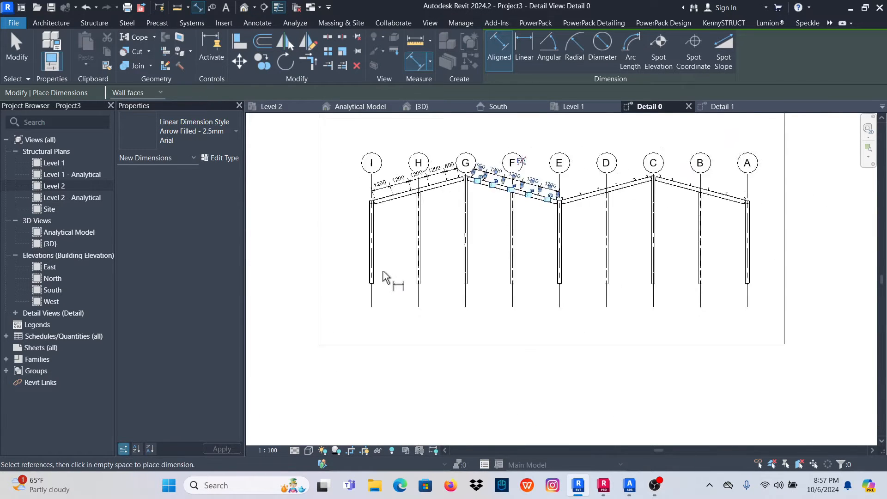
pyautogui.scroll(3, 392, 260)
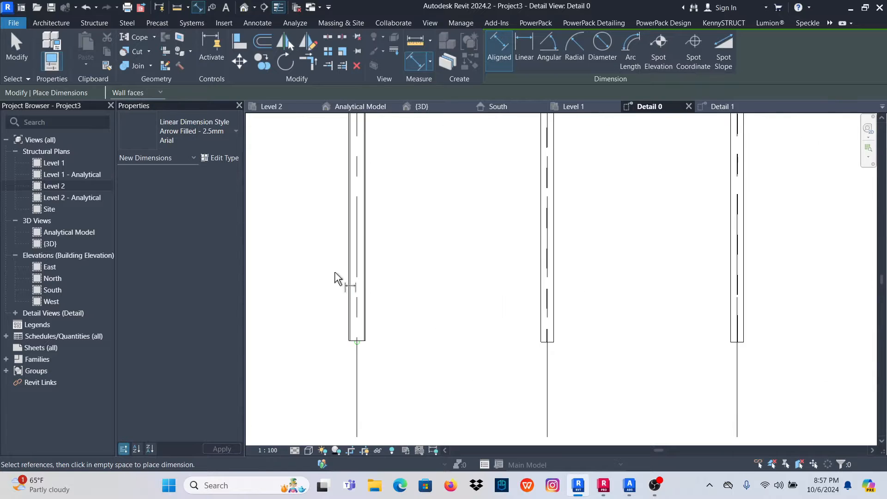
pyautogui.click(359, 280)
pyautogui.click(550, 273)
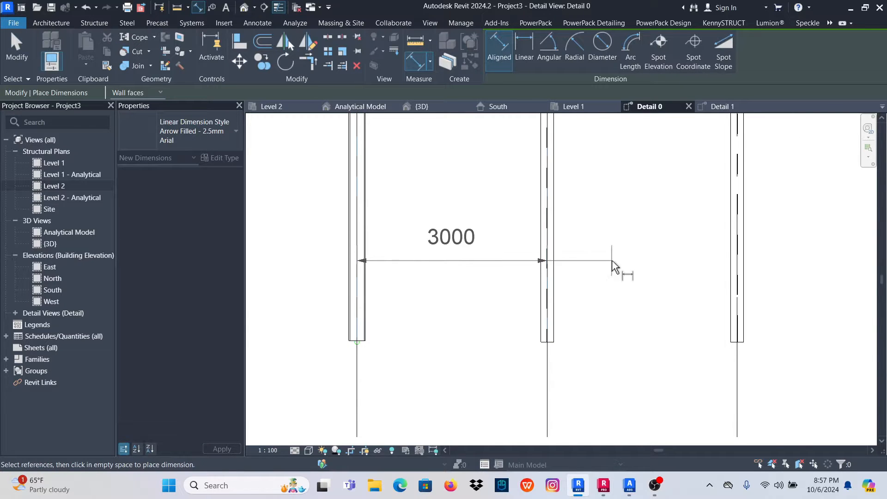
pyautogui.click(738, 260)
# Extend the column dimension chain to the column centre on grid F.
pyautogui.scroll(-5, 455, 277)
pyautogui.scroll(4, 459, 282)
pyautogui.scroll(-1, 413, 277)
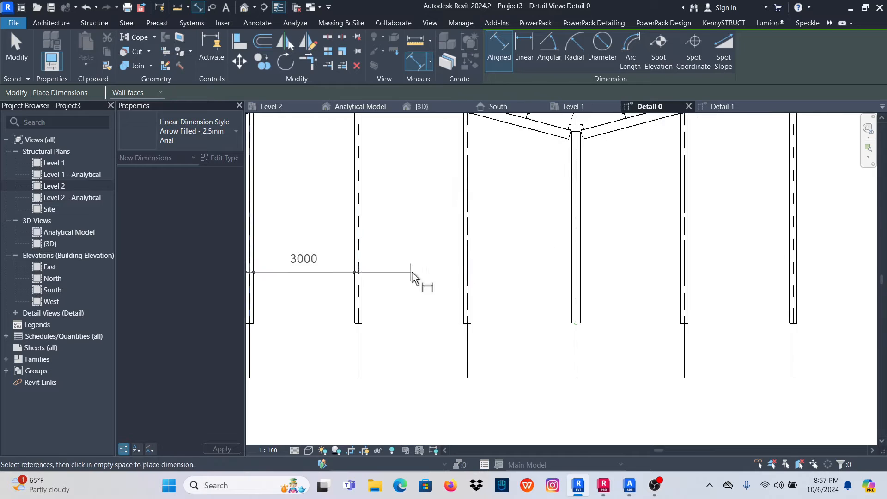
pyautogui.scroll(3, 459, 265)
pyautogui.scroll(-3, 506, 281)
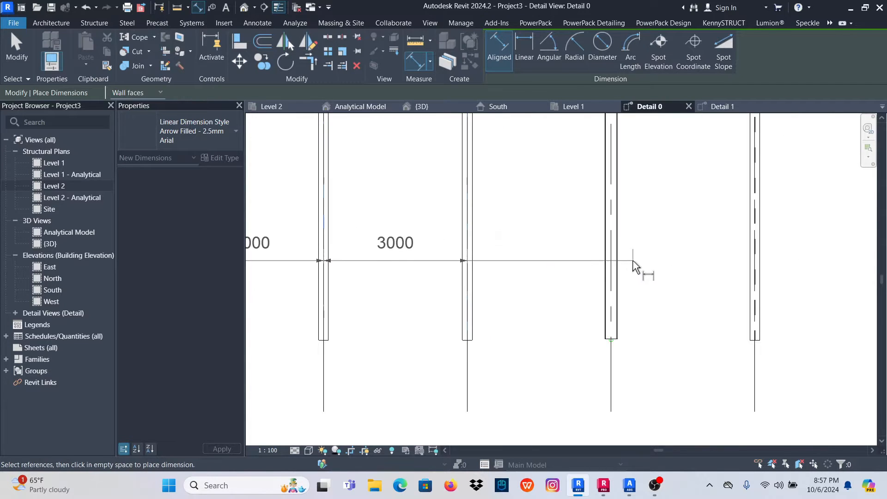
# Extend the column dimension chain to the column centres on grids E and D.
pyautogui.scroll(3, 617, 265)
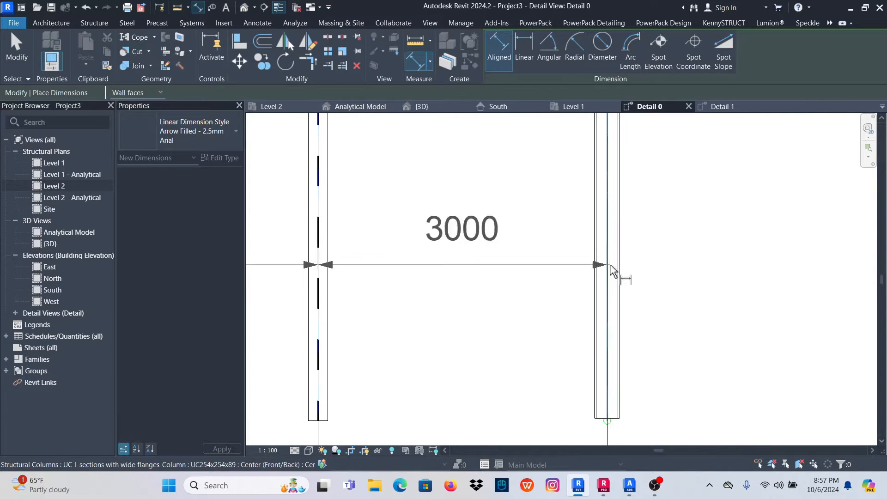
pyautogui.scroll(-4, 359, 284)
pyautogui.scroll(1, 481, 286)
pyautogui.scroll(3, 465, 281)
pyautogui.scroll(-7, 574, 269)
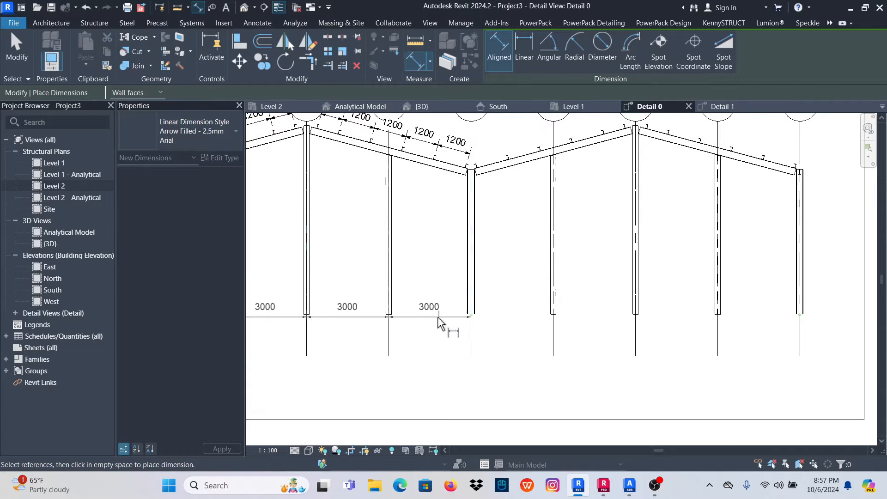
pyautogui.scroll(2, 464, 308)
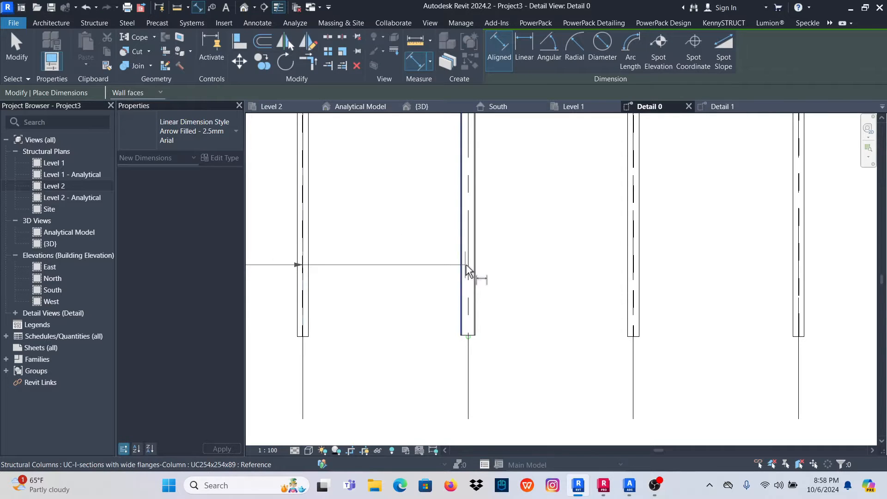
pyautogui.click(469, 267)
pyautogui.scroll(-2, 511, 283)
pyautogui.scroll(2, 531, 272)
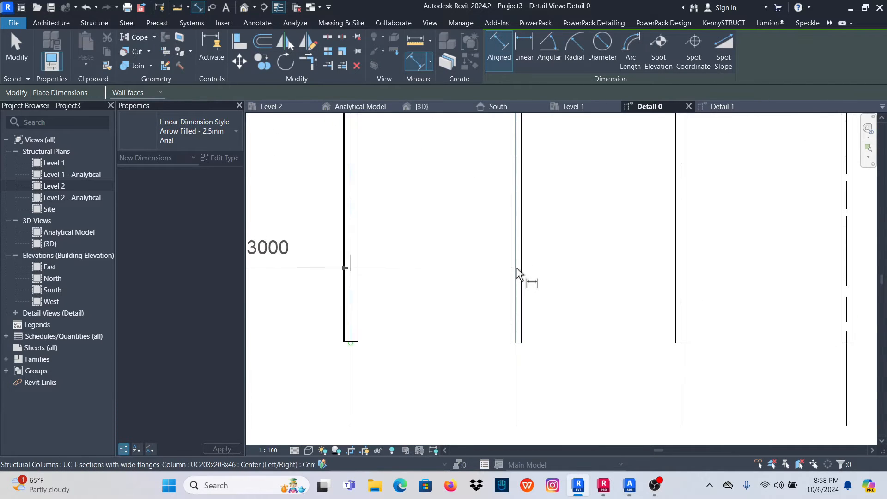
pyautogui.scroll(-2, 531, 275)
pyautogui.scroll(3, 565, 272)
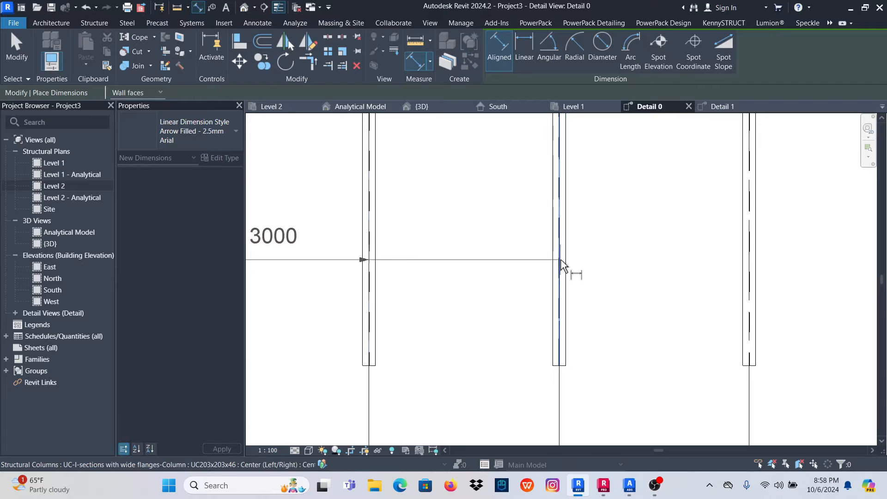
# Add the column centres on grids C and B to the column dimension chain.
pyautogui.click(560, 264)
pyautogui.scroll(-3, 583, 269)
pyautogui.scroll(2, 583, 269)
pyautogui.click(603, 269)
pyautogui.scroll(-3, 603, 269)
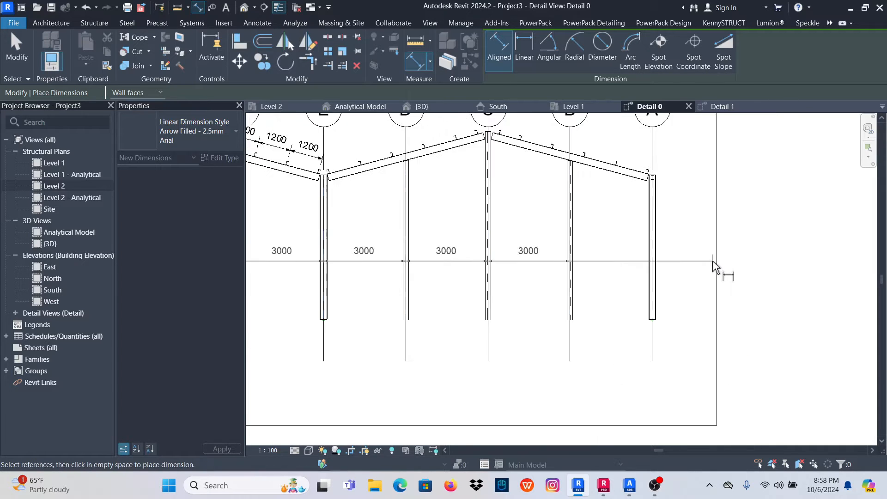
# Add the column centre on grid A to the chain and place the dimension just below the column bases.
pyautogui.scroll(2, 705, 268)
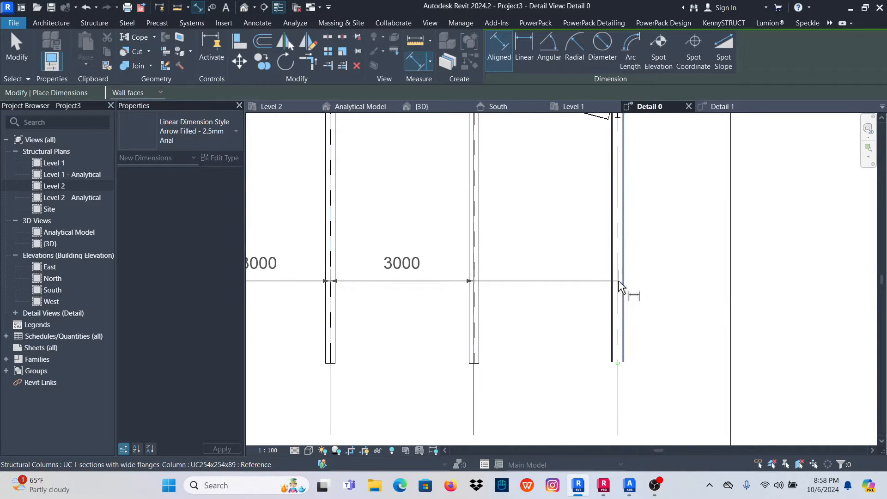
pyautogui.scroll(2, 618, 280)
pyautogui.click(618, 280)
pyautogui.scroll(-5, 619, 289)
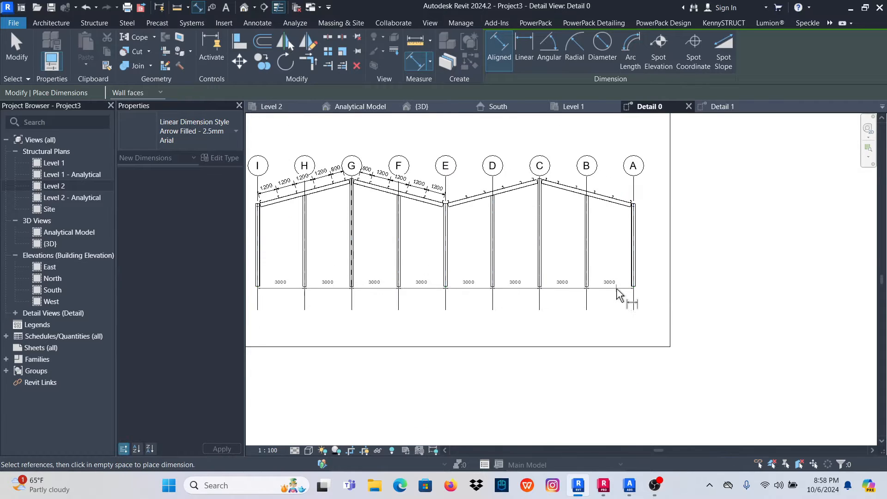
pyautogui.click(612, 295)
pyautogui.scroll(-2, 559, 291)
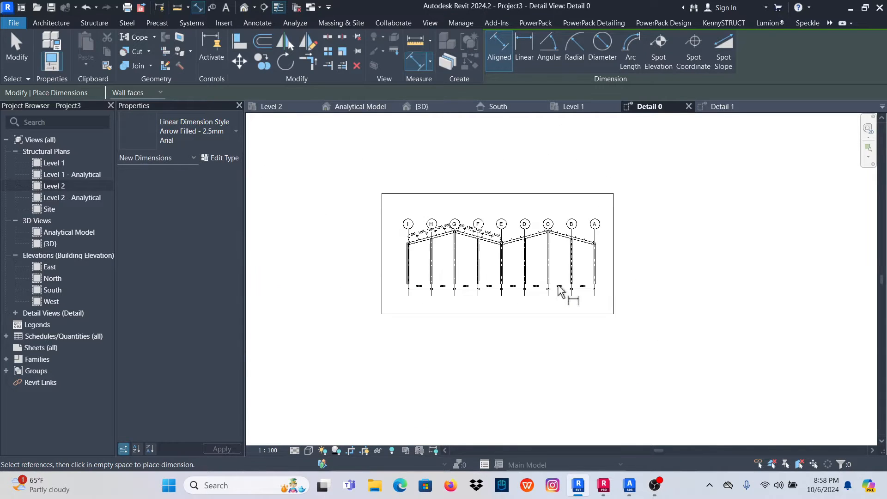
# Set the detail level of the view to Fine and end the aligned dimension command.
pyautogui.click(304, 439)
pyautogui.scroll(4, 446, 309)
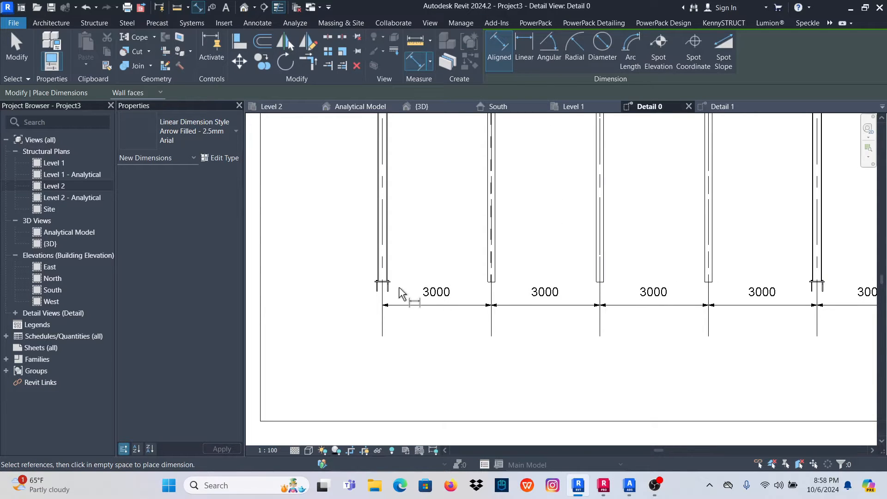
pyautogui.scroll(5, 388, 289)
pyautogui.scroll(-8, 396, 293)
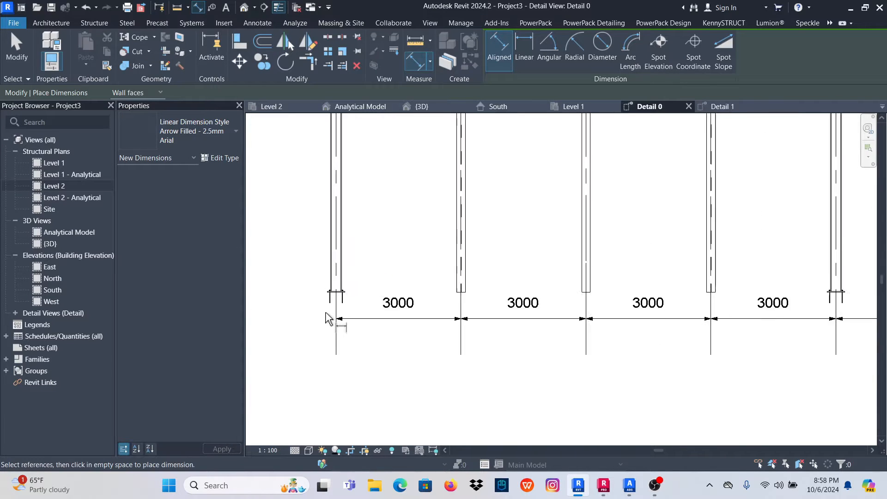
pyautogui.scroll(-1, 379, 323)
pyautogui.scroll(4, 646, 235)
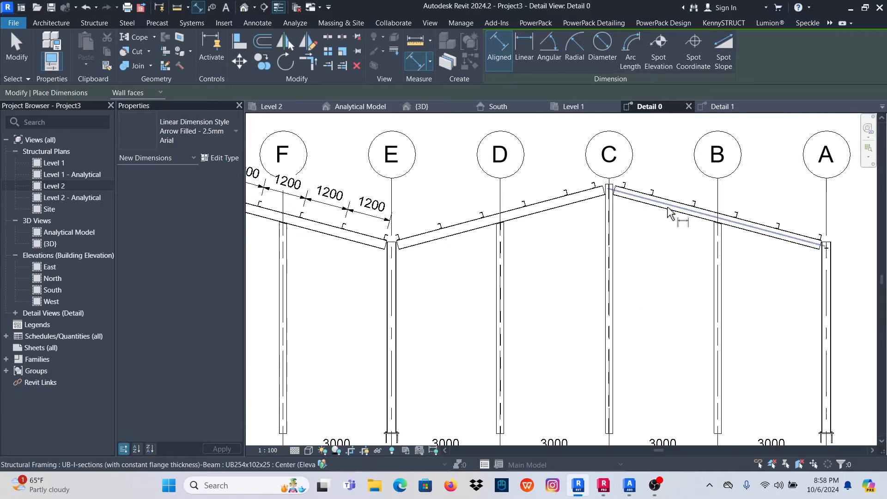
pyautogui.scroll(-3, 543, 249)
pyautogui.rightClick(411, 163)
pyautogui.click(434, 165)
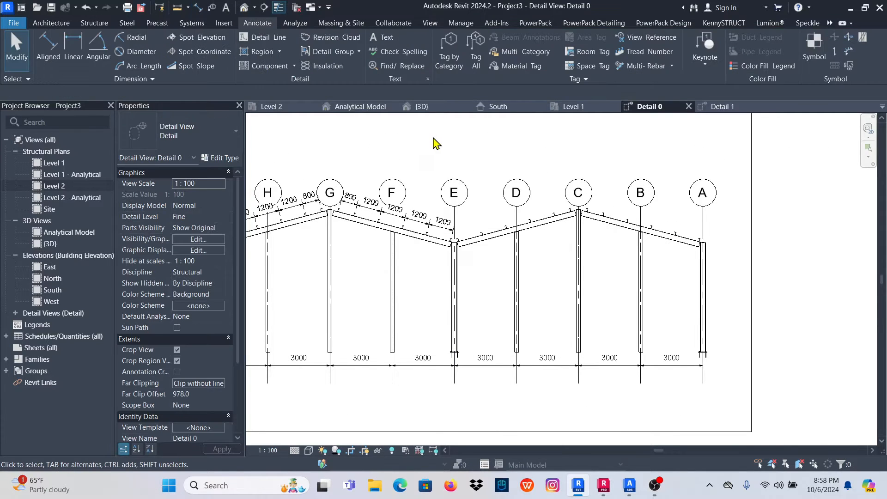
pyautogui.rightClick(437, 137)
pyautogui.click(450, 144)
# Mirror a copy of the two purlin spacing dimensions on the I–G and G–E rafters about grid E.
pyautogui.scroll(3, 391, 212)
pyautogui.click(352, 208)
pyautogui.scroll(-4, 573, 173)
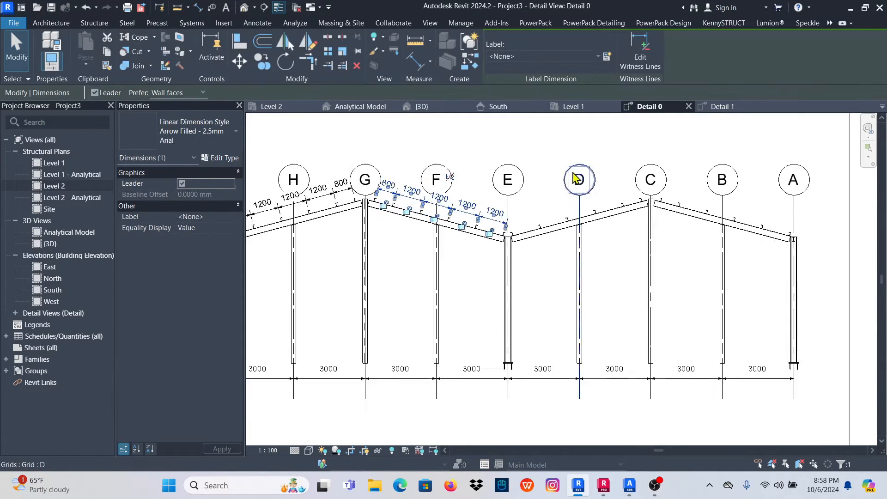
pyautogui.scroll(6, 386, 202)
pyautogui.scroll(-2, 440, 234)
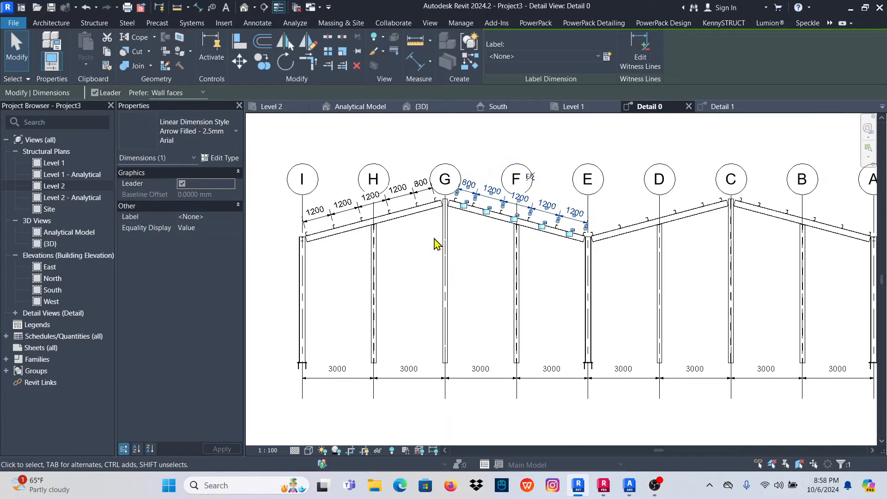
pyautogui.keyDown('ctrl'); pyautogui.click(402, 197); pyautogui.keyUp('ctrl')
pyautogui.scroll(-2, 370, 239)
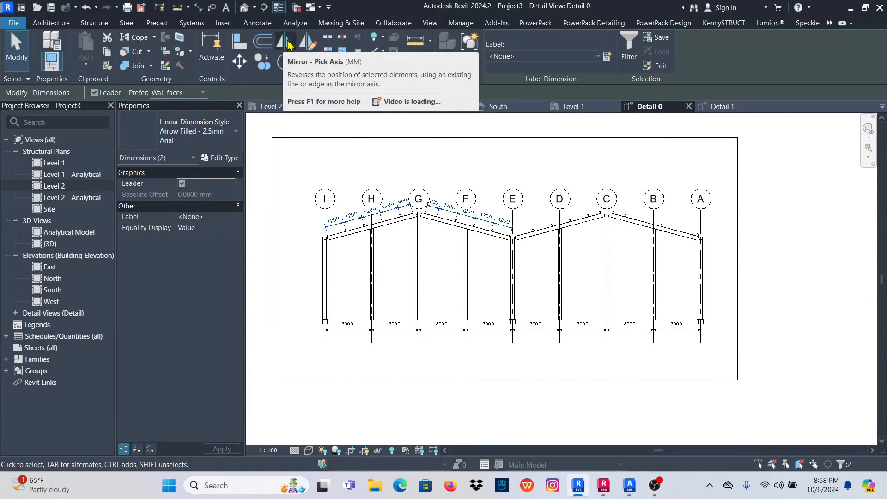
pyautogui.click(285, 43)
pyautogui.scroll(3, 512, 229)
pyautogui.scroll(1, 510, 227)
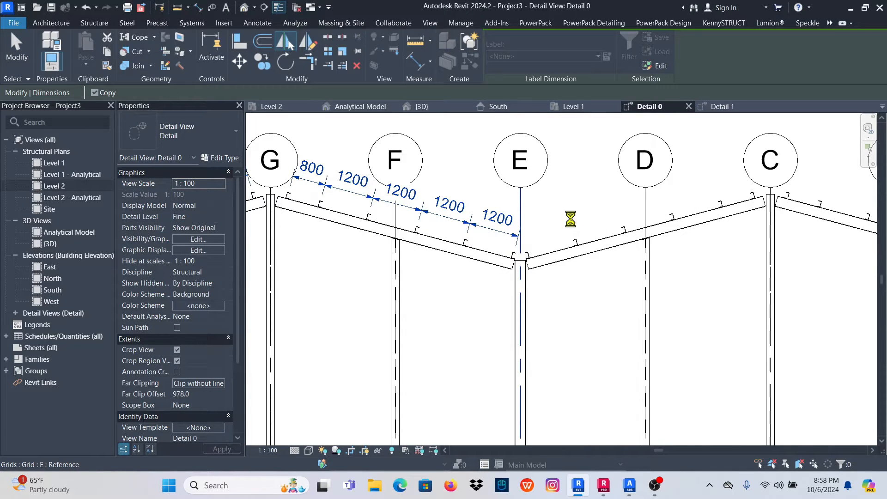
pyautogui.scroll(-4, 622, 254)
pyautogui.click(687, 169)
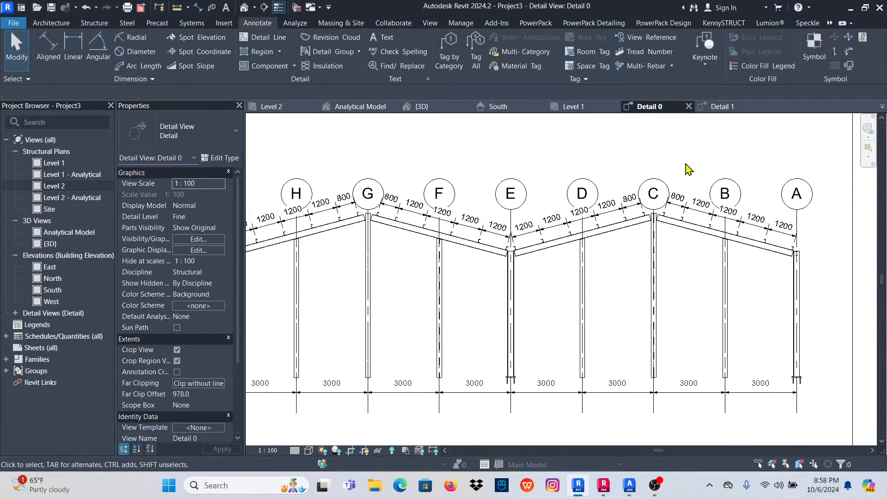
pyautogui.scroll(-3, 587, 223)
pyautogui.scroll(3, 488, 305)
pyautogui.scroll(-3, 415, 304)
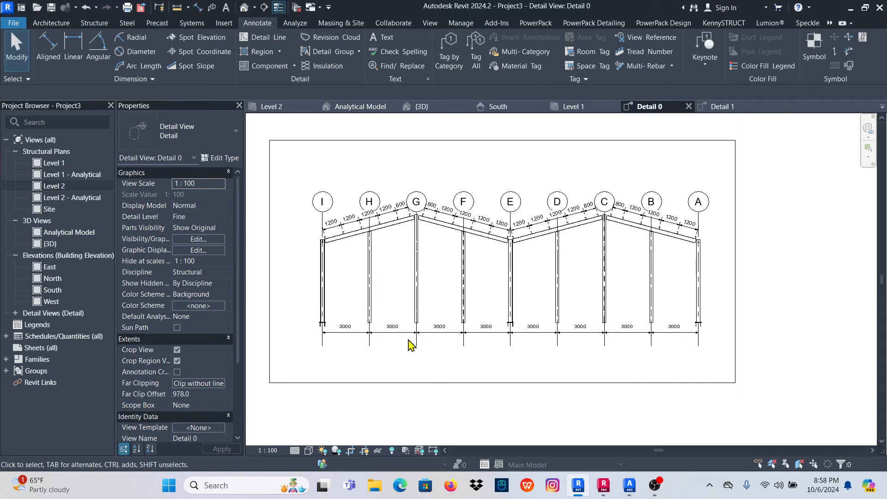
# Add an aligned height dimension for the grid I column from its base plate underside to its top, placed outside the frame.
pyautogui.click(51, 45)
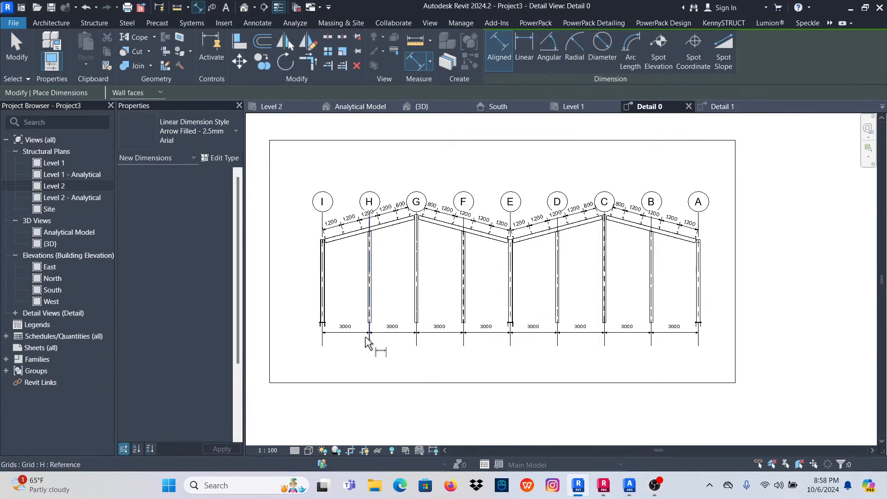
pyautogui.scroll(6, 323, 323)
pyautogui.scroll(2, 327, 312)
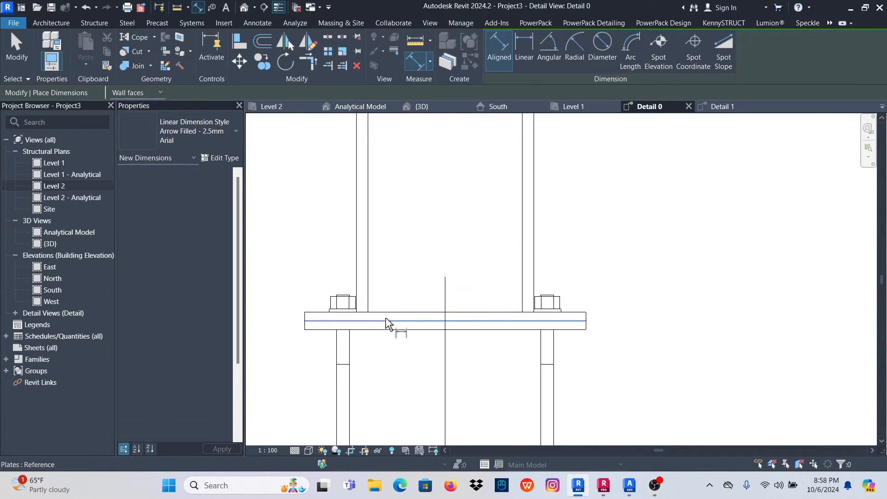
pyautogui.scroll(-3, 395, 325)
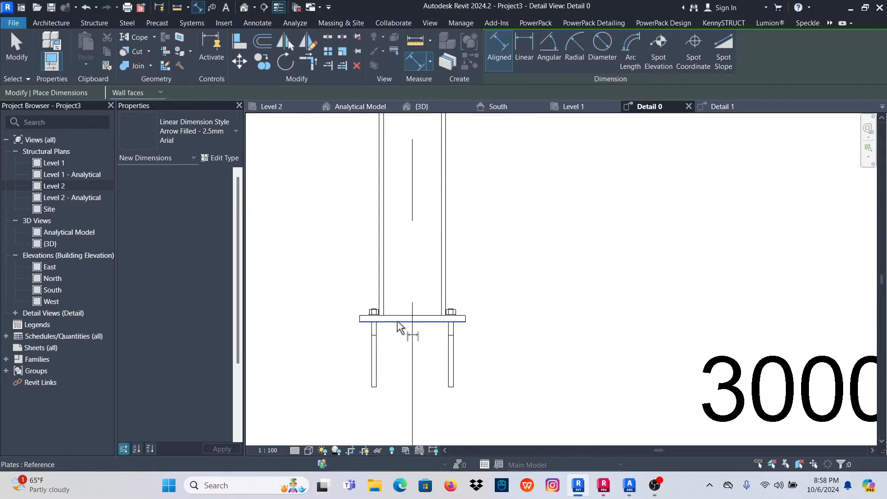
pyautogui.scroll(-6, 398, 321)
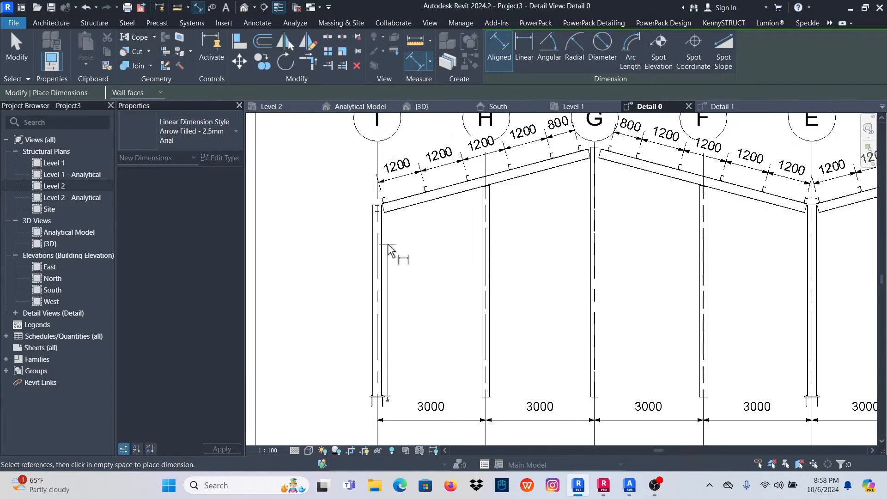
pyautogui.scroll(3, 379, 214)
pyautogui.scroll(2, 380, 210)
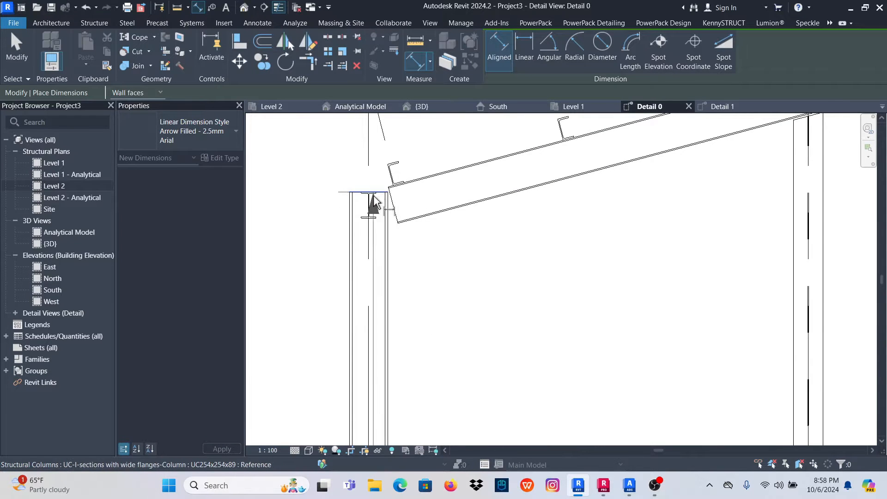
pyautogui.click(375, 201)
pyautogui.scroll(-2, 374, 201)
pyautogui.scroll(-3, 367, 260)
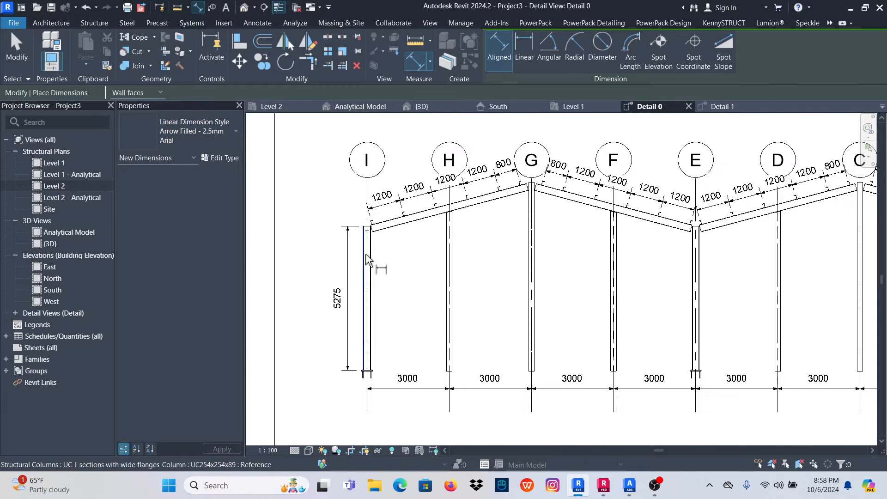
# Tag the four rafters between grids I and A by category, without leaders.
pyautogui.click(258, 24)
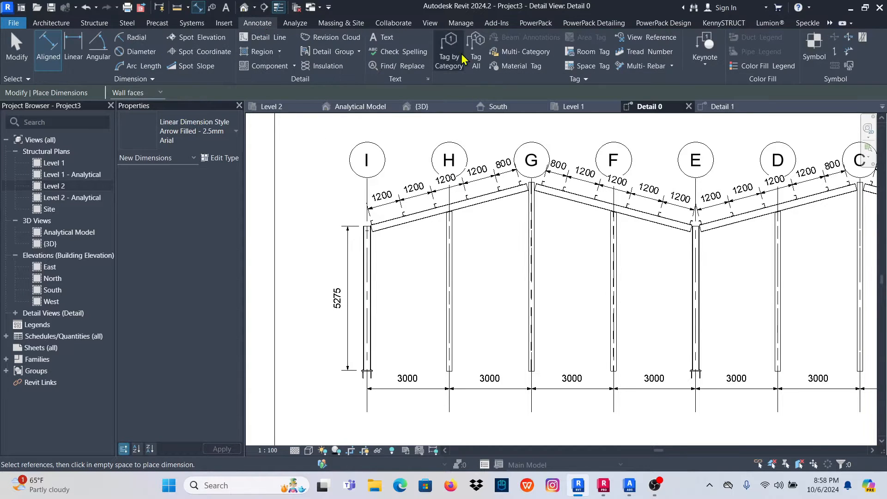
pyautogui.press('t')
pyautogui.press('g')
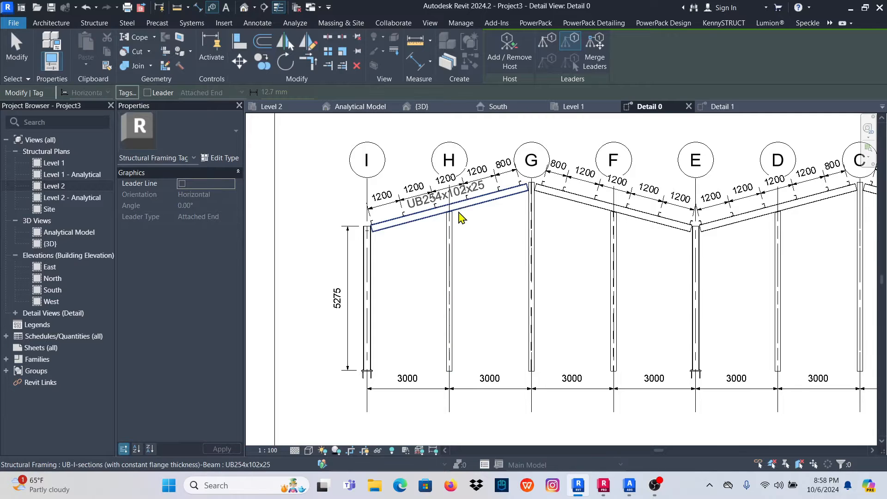
pyautogui.click(464, 216)
pyautogui.scroll(-2, 485, 277)
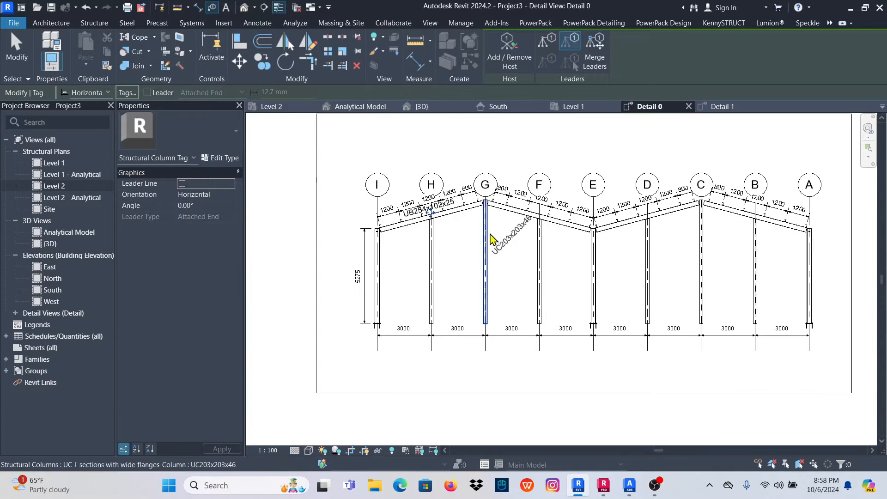
pyautogui.scroll(2, 569, 237)
pyautogui.scroll(1, 557, 230)
pyautogui.click(545, 220)
pyautogui.scroll(-3, 582, 222)
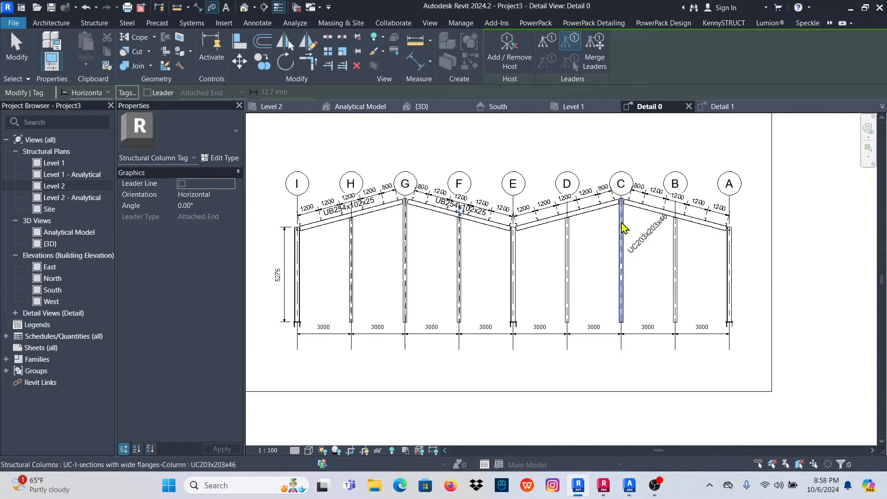
pyautogui.click(590, 221)
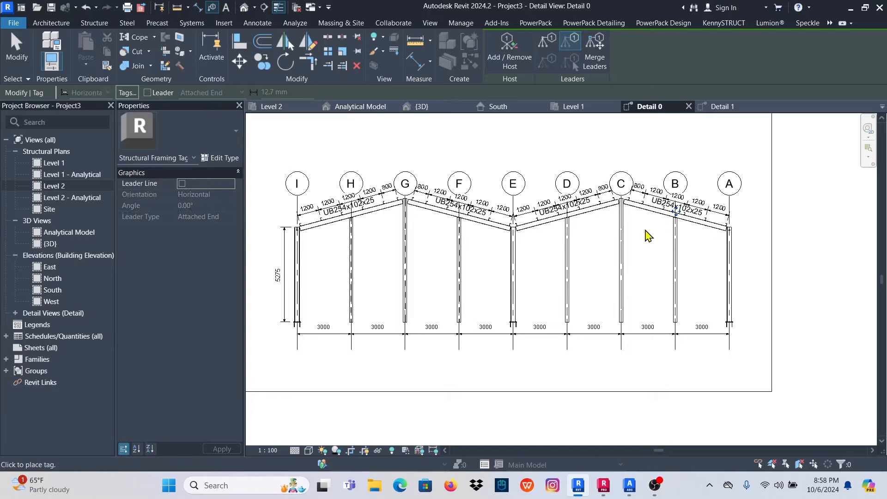
# Tag the columns on grids F, G, H and I with their section sizes, without leaders.
pyautogui.click(465, 296)
pyautogui.click(411, 300)
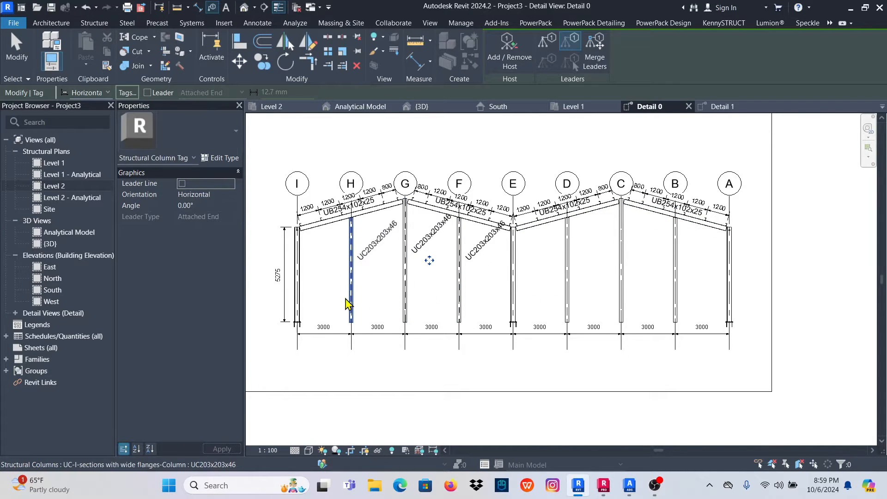
pyautogui.click(349, 303)
pyautogui.click(300, 300)
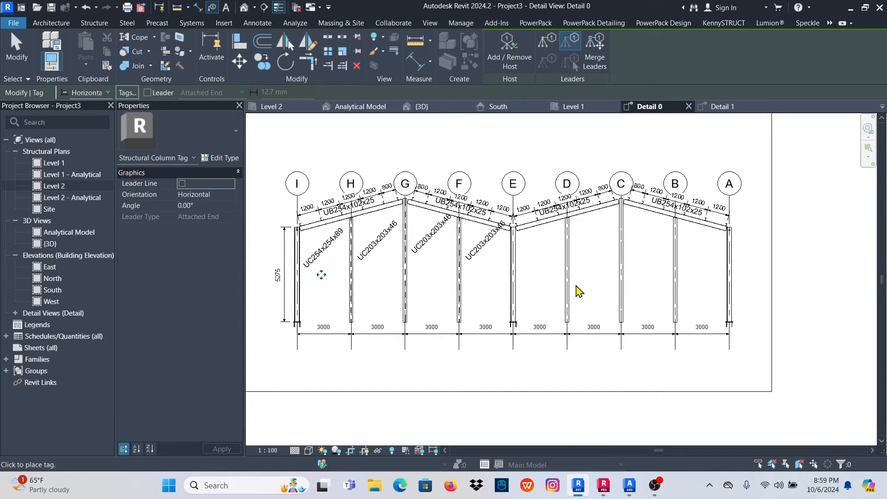
# Tag the columns on grids D, C, B and A with their section sizes, without leaders.
pyautogui.click(622, 277)
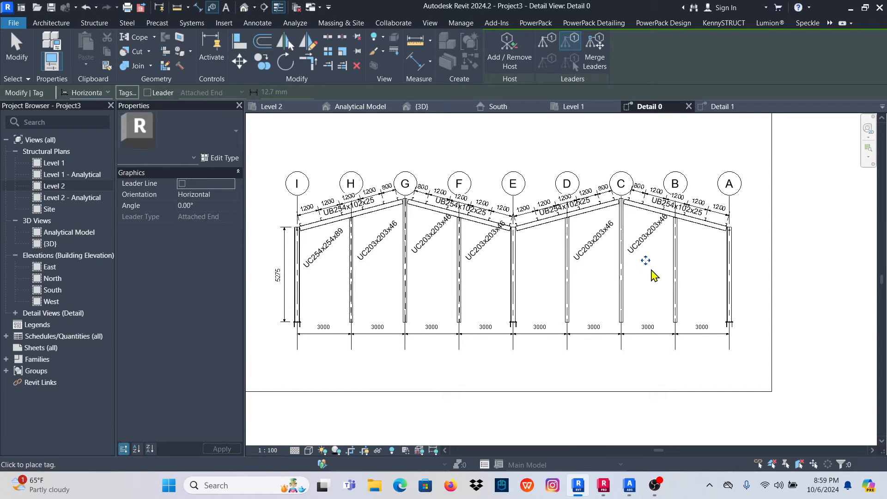
pyautogui.click(683, 284)
pyautogui.click(727, 277)
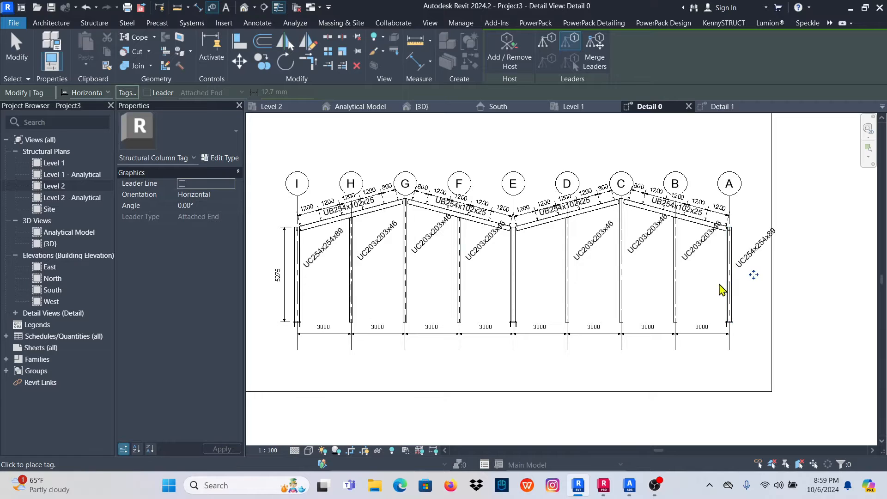
pyautogui.scroll(-3, 724, 291)
pyautogui.scroll(6, 585, 267)
pyautogui.rightClick(563, 143)
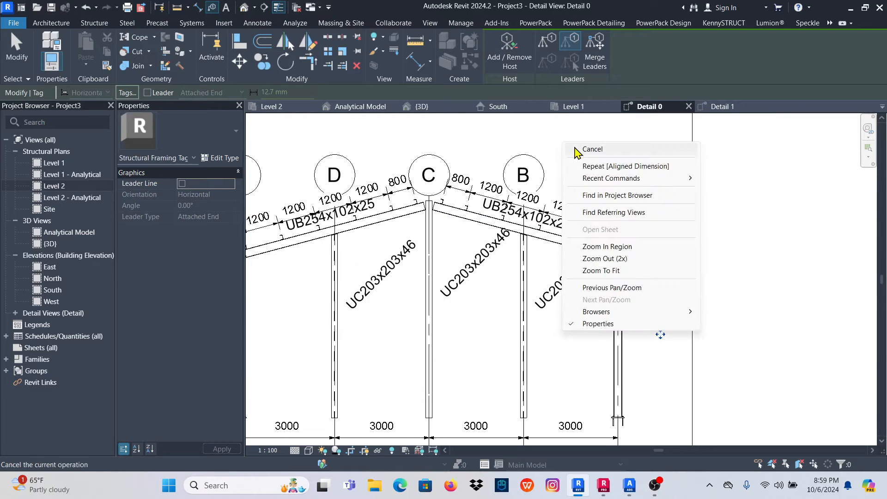
# Select all eight column section tags across the frame and shift them down together to about column mid-height, clear of the rafters.
pyautogui.click(576, 148)
pyautogui.rightClick(567, 136)
pyautogui.click(583, 141)
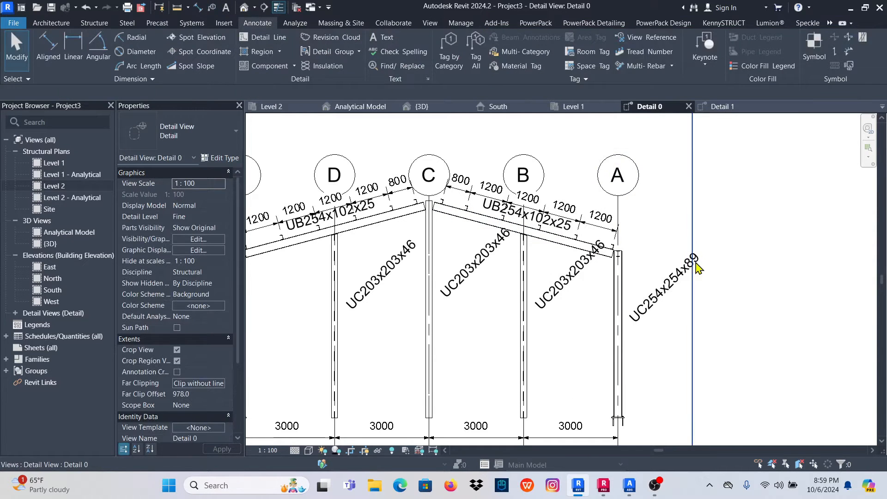
pyautogui.click(672, 291)
pyautogui.scroll(-1, 640, 285)
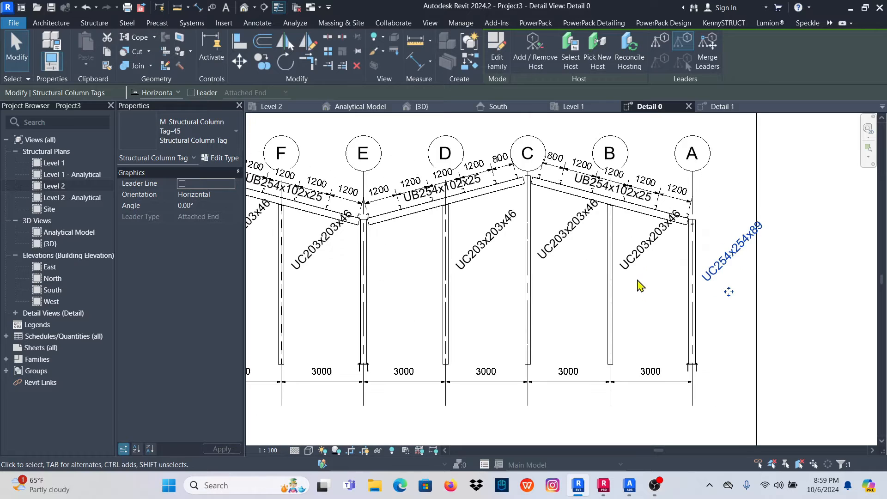
pyautogui.keyDown('ctrl'); pyautogui.click(644, 257); pyautogui.keyUp('ctrl')
pyautogui.keyDown('ctrl'); pyautogui.click(575, 242); pyautogui.keyUp('ctrl')
pyautogui.keyDown('ctrl'); pyautogui.click(476, 245); pyautogui.keyUp('ctrl')
pyautogui.scroll(-2, 481, 254)
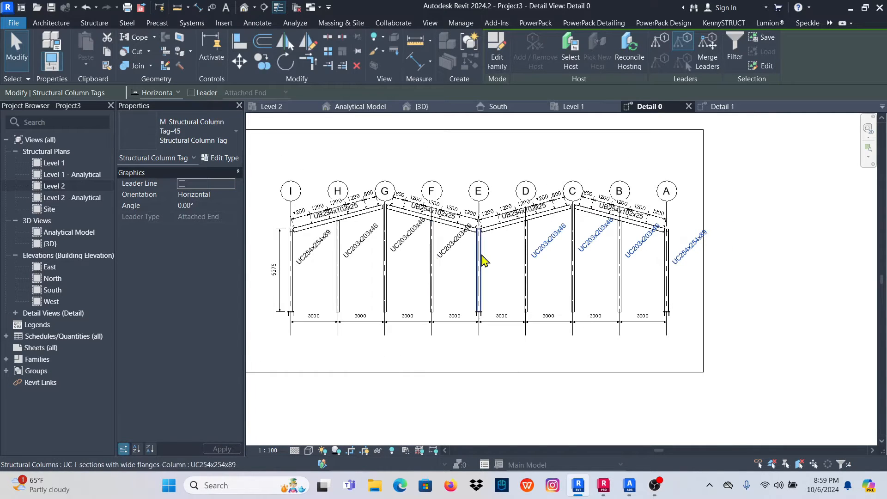
pyautogui.keyDown('ctrl'); pyautogui.click(452, 248); pyautogui.keyUp('ctrl')
pyautogui.keyDown('ctrl'); pyautogui.click(408, 236); pyautogui.keyUp('ctrl')
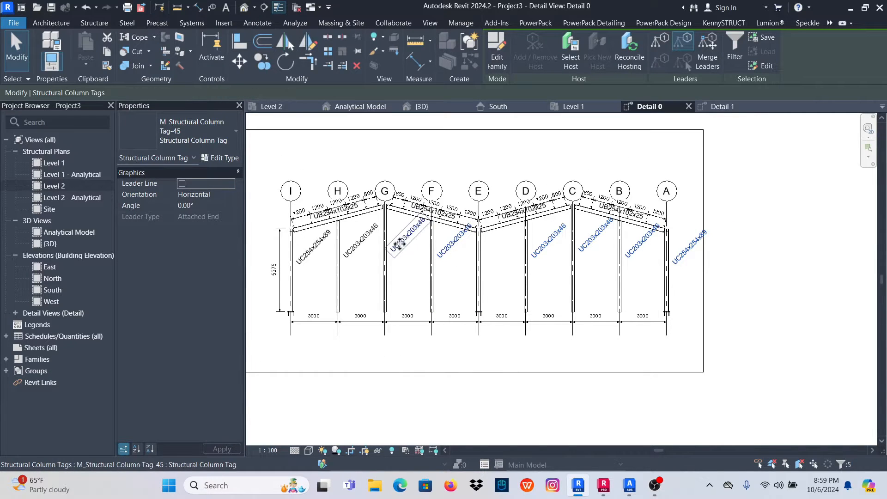
pyautogui.keyDown('ctrl'); pyautogui.click(351, 249); pyautogui.keyUp('ctrl')
pyautogui.keyDown('ctrl'); pyautogui.click(313, 249); pyautogui.keyUp('ctrl')
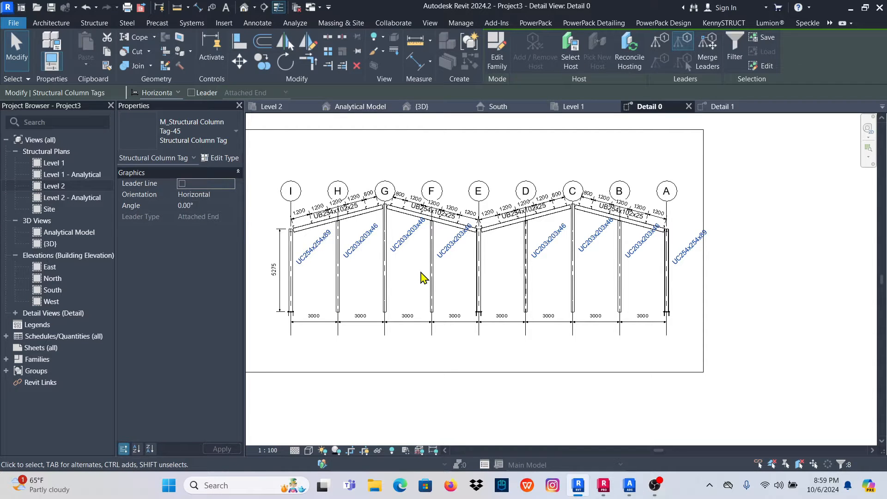
pyautogui.press('Down')
pyautogui.press('Down')
pyautogui.press('Down')
pyautogui.press('Down')
pyautogui.press('Down')
pyautogui.press('Down')
pyautogui.press('Down')
pyautogui.press('Down')
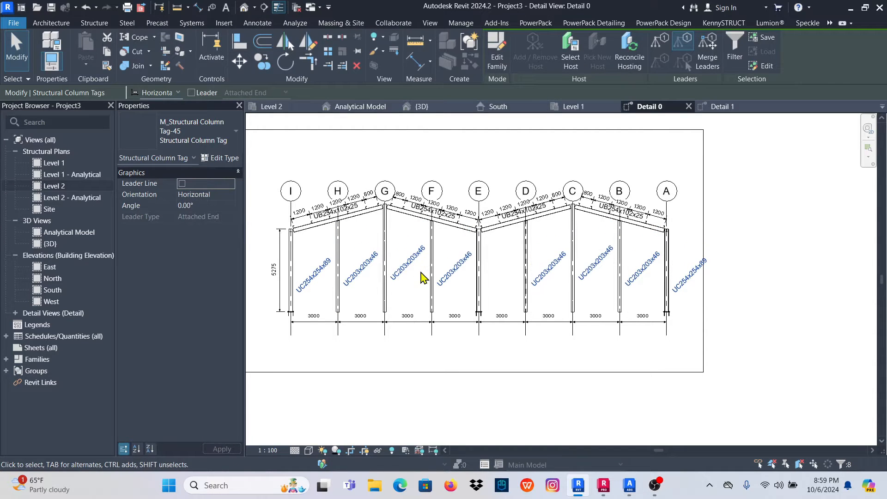
pyautogui.click(476, 159)
# Select the UB254x102x25 rafter tags along the frame together, starting with the one between grids G and E.
pyautogui.scroll(4, 432, 226)
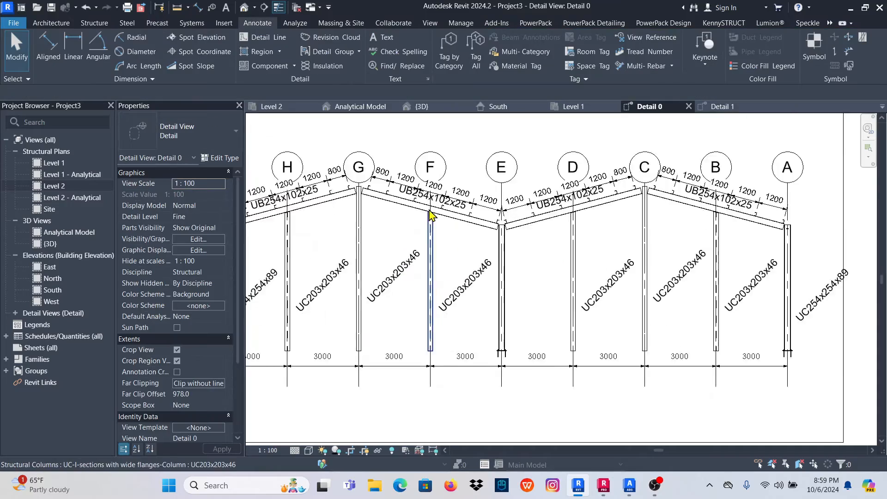
pyautogui.scroll(4, 391, 195)
pyautogui.click(392, 176)
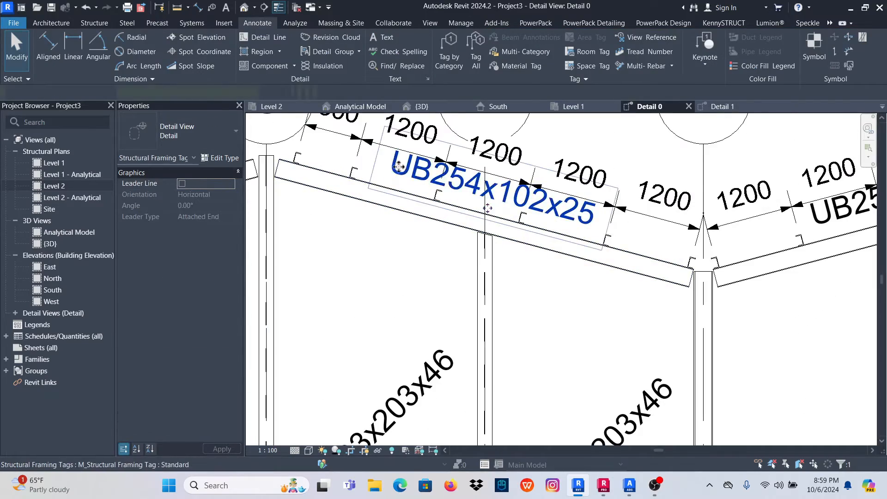
pyautogui.scroll(-5, 492, 222)
pyautogui.scroll(5, 455, 259)
pyautogui.keyDown('ctrl'); pyautogui.click(444, 160); pyautogui.keyUp('ctrl')
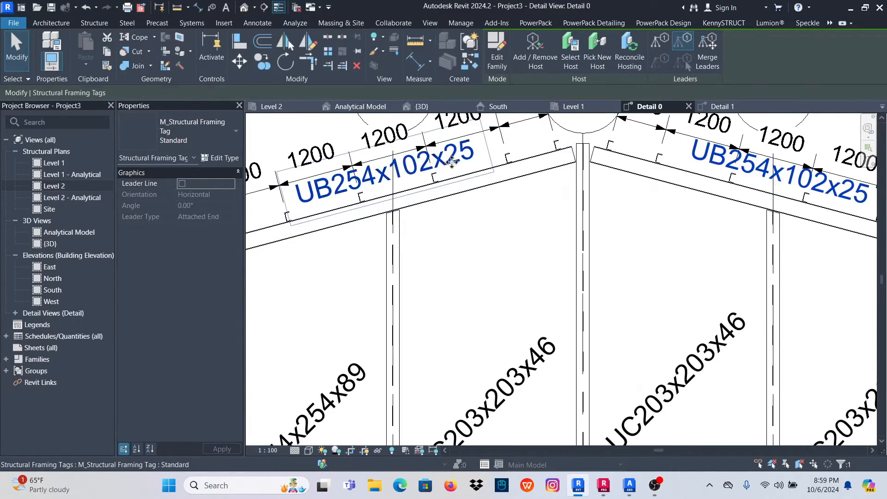
pyautogui.scroll(-5, 580, 175)
pyautogui.scroll(5, 580, 175)
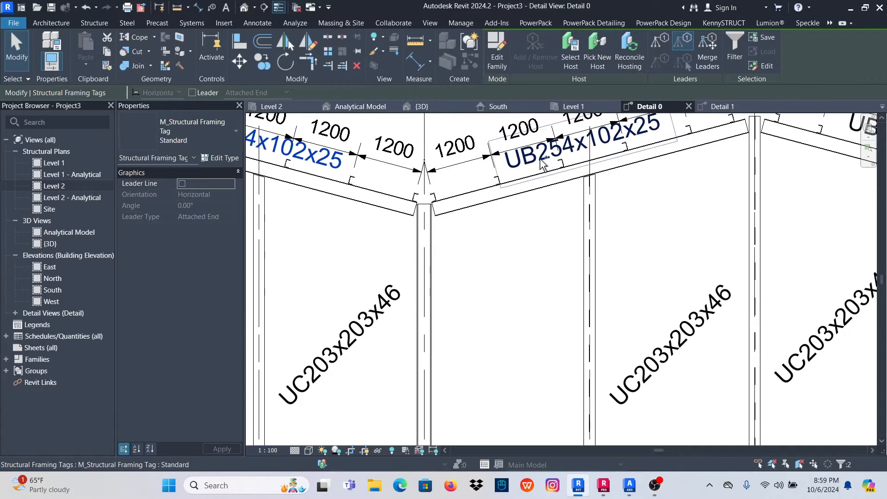
pyautogui.keyDown('ctrl'); pyautogui.click(571, 181); pyautogui.keyUp('ctrl')
pyautogui.scroll(-5, 406, 248)
pyautogui.scroll(5, 549, 214)
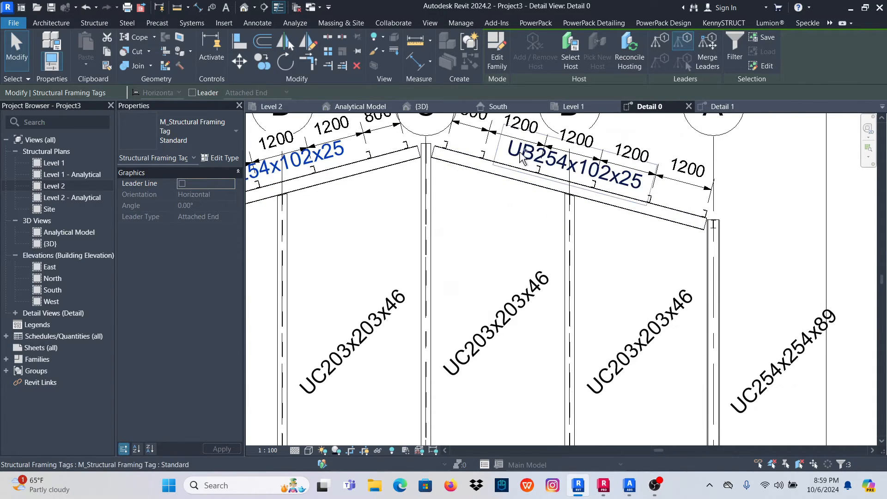
# Add the remaining UB254x102x25 rafter tag to the selection and nudge all the selected rafter tags down below the sloping beams.
pyautogui.keyDown('ctrl'); pyautogui.click(546, 185); pyautogui.keyUp('ctrl')
pyautogui.scroll(-3, 615, 199)
pyautogui.press('Down')
pyautogui.press('Down')
pyautogui.press('Down')
pyautogui.press('Down')
pyautogui.press('Down')
pyautogui.press('Down')
pyautogui.press('Down')
pyautogui.press('Down')
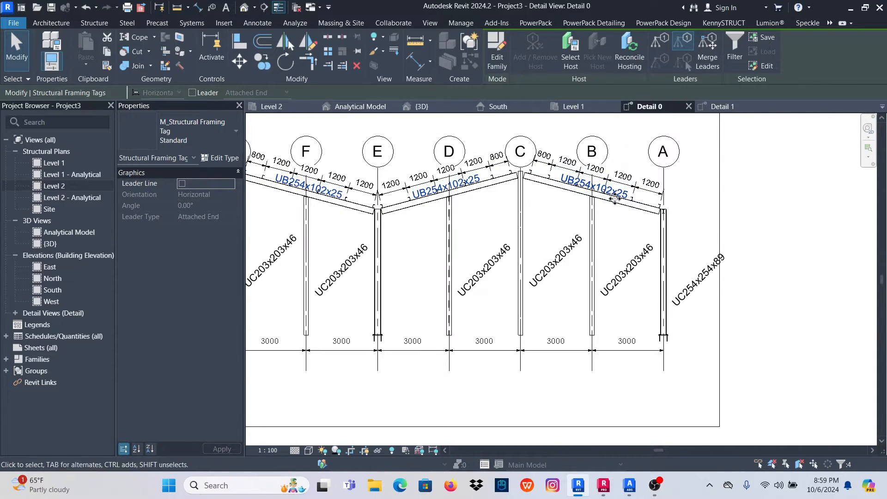
pyautogui.press('Down')
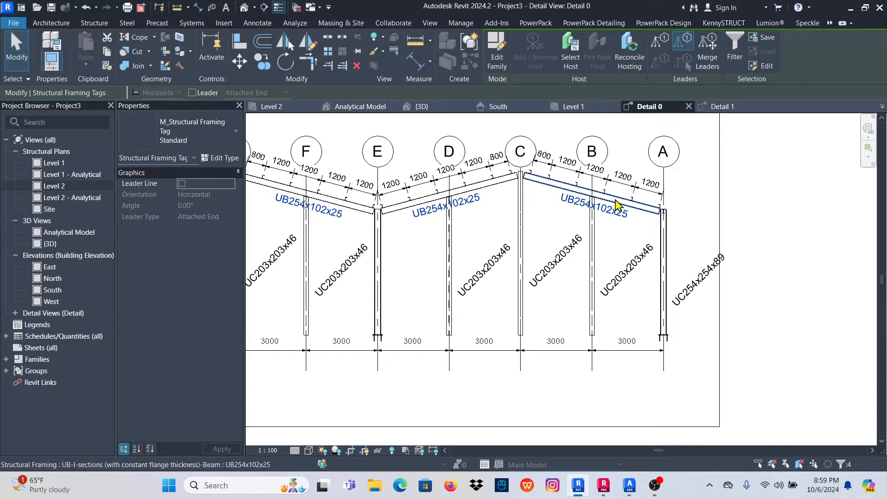
pyautogui.click(693, 231)
# Hide the crop region boundary of the Detail 0 view while keeping the view cropped.
pyautogui.scroll(-5, 552, 252)
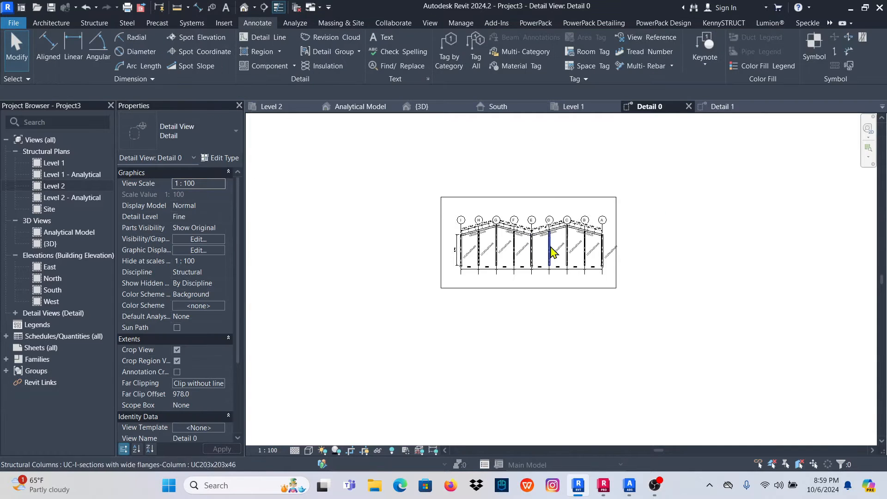
pyautogui.scroll(1, 552, 229)
pyautogui.scroll(2, 553, 228)
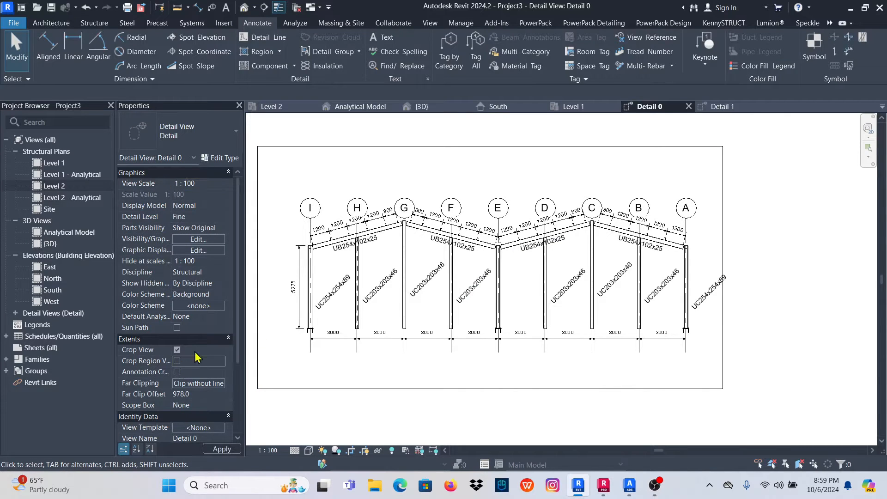
pyautogui.scroll(-1, 473, 246)
pyautogui.scroll(4, 449, 266)
pyautogui.scroll(-2, 596, 214)
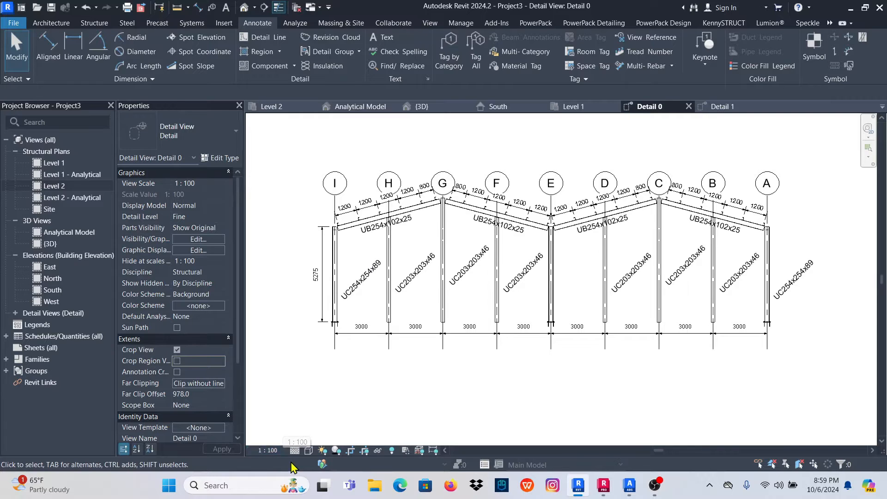
# Set the Detail 0 view's display style to Shaded with Medium Lines silhouettes in the Graphic Display Options.
pyautogui.click(309, 450)
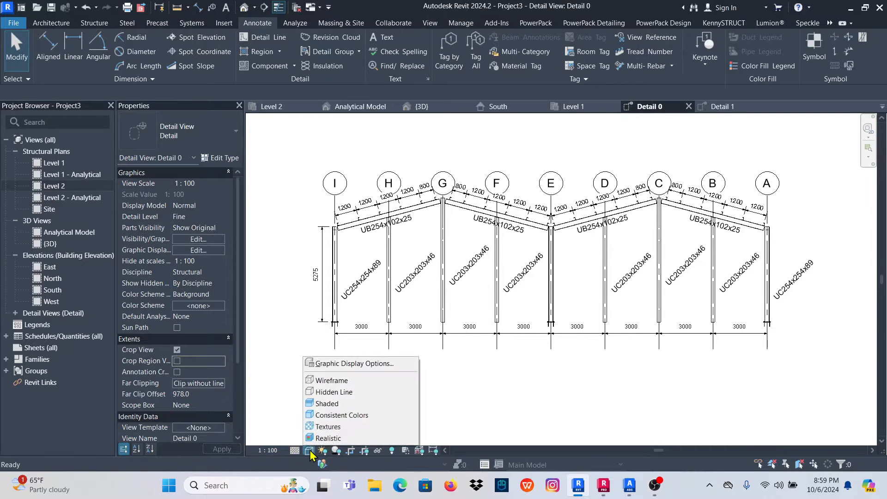
pyautogui.click(342, 365)
pyautogui.click(330, 46)
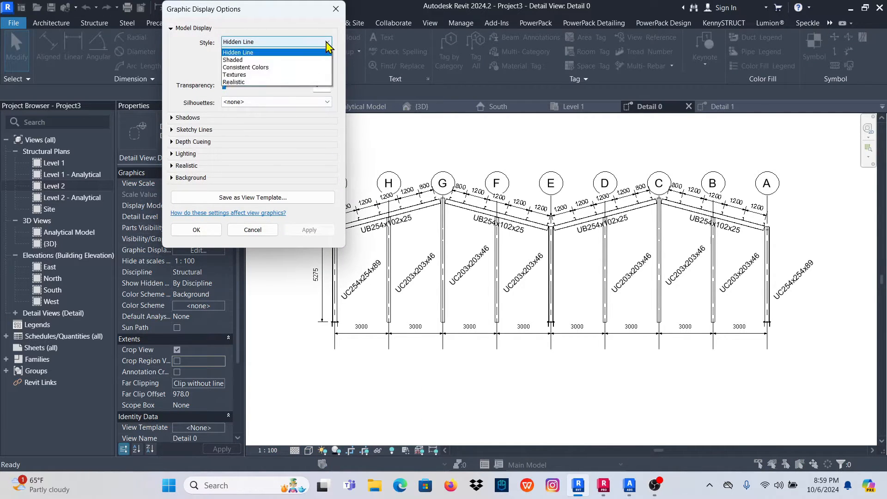
pyautogui.click(282, 64)
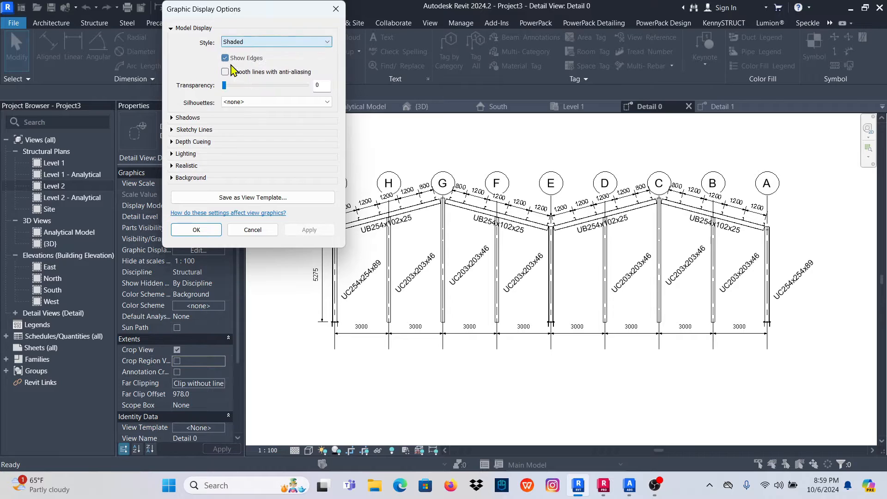
pyautogui.click(285, 102)
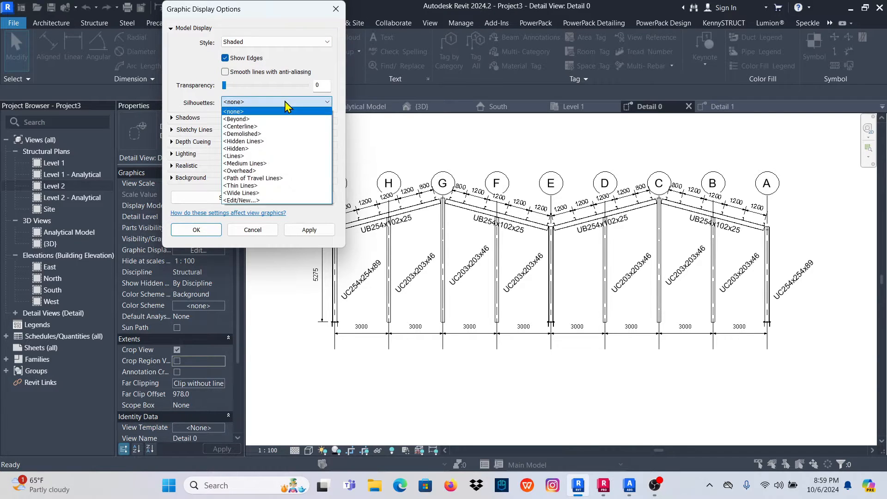
pyautogui.click(245, 163)
# Enable cast shadows for the Detail 0 view, expand the lighting settings and apply the display options.
pyautogui.click(171, 119)
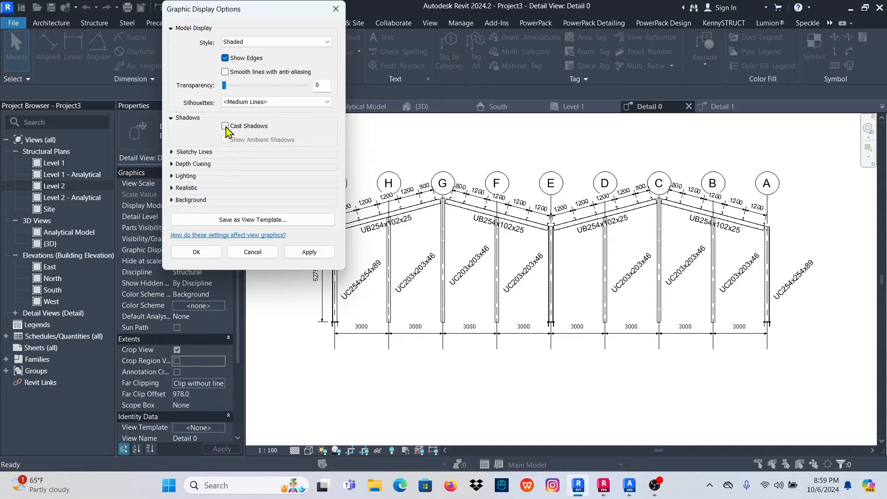
pyautogui.click(175, 176)
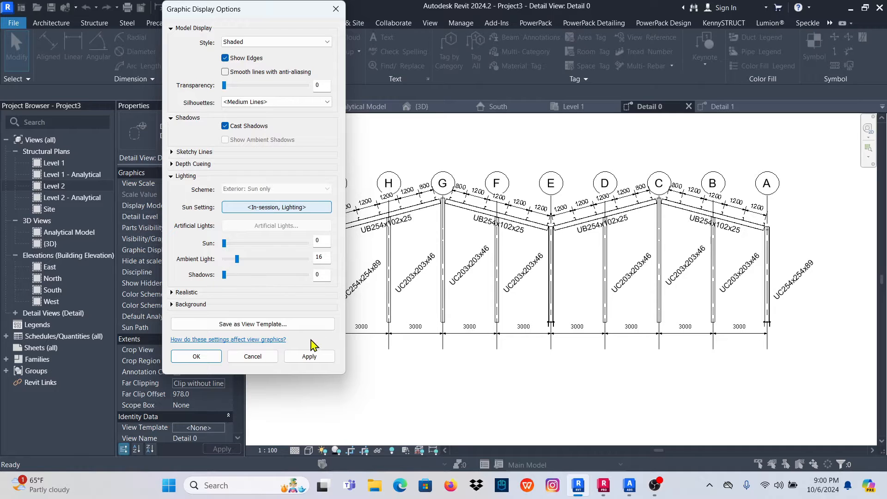
pyautogui.click(314, 360)
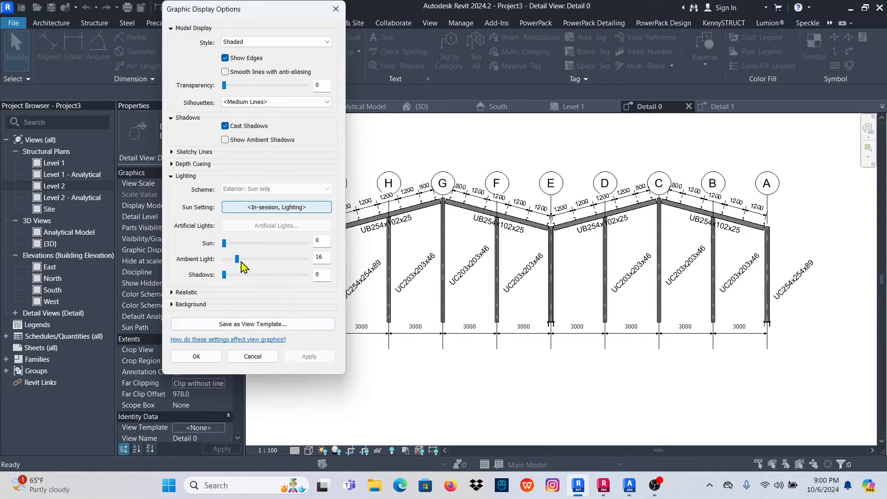
# Raise the view's ambient light to 100 and accept the graphic display options.
pyautogui.click(317, 358)
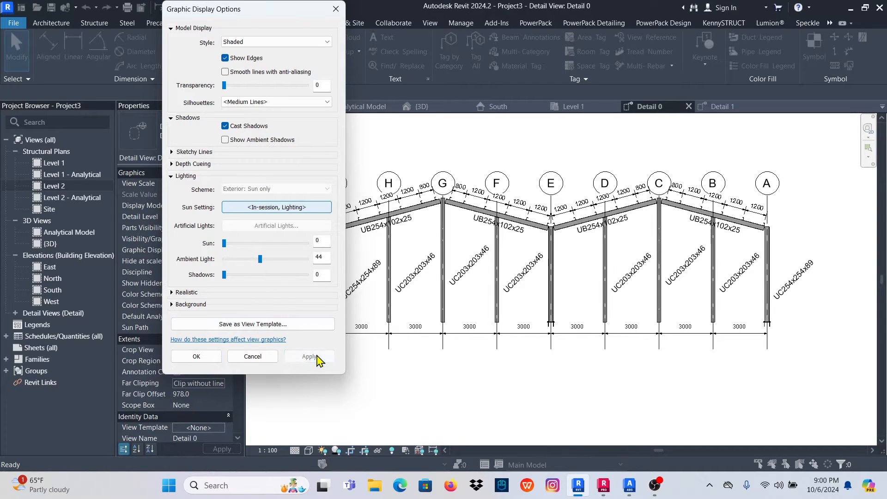
pyautogui.click(308, 358)
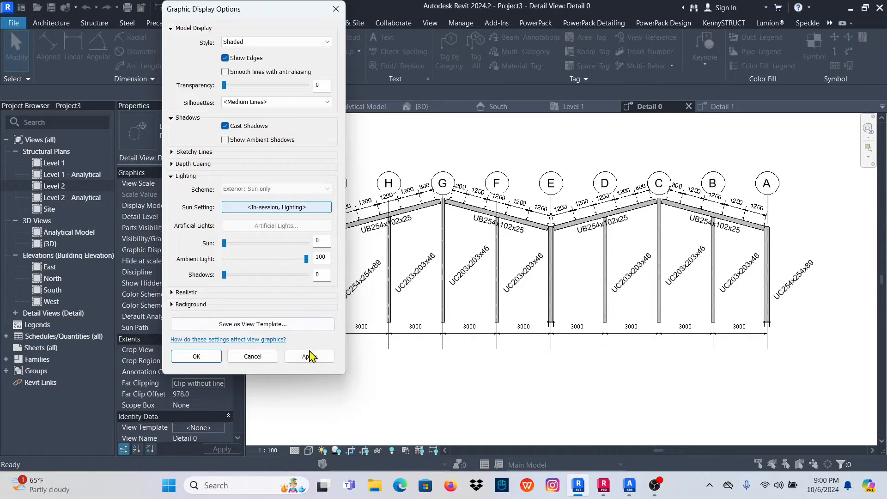
pyautogui.click(311, 357)
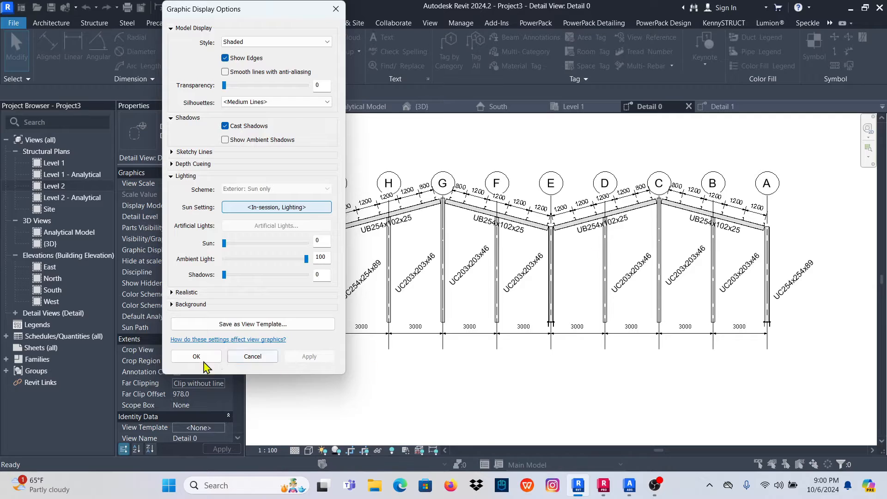
pyautogui.click(197, 357)
# Examine the shaded frame elevation with its tags and dimensions in Detail 0, glancing at Detail 1 for comparison.
pyautogui.scroll(2, 573, 277)
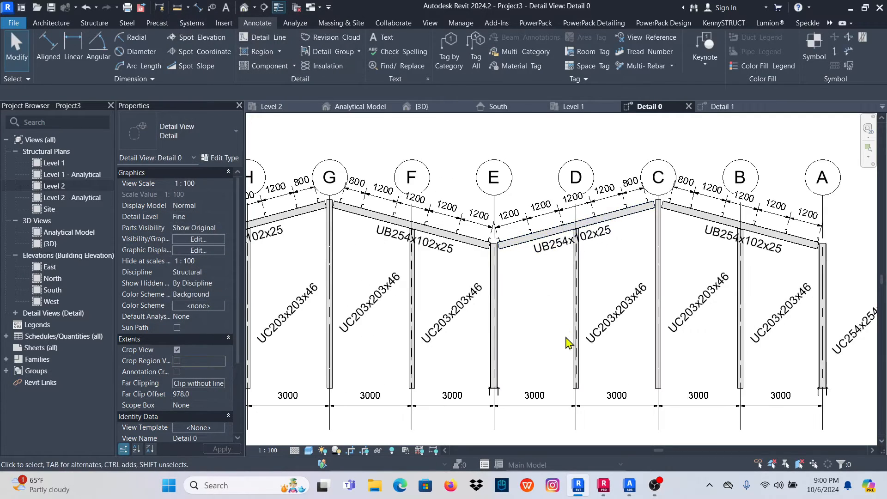
pyautogui.scroll(-3, 569, 342)
pyautogui.scroll(2, 403, 289)
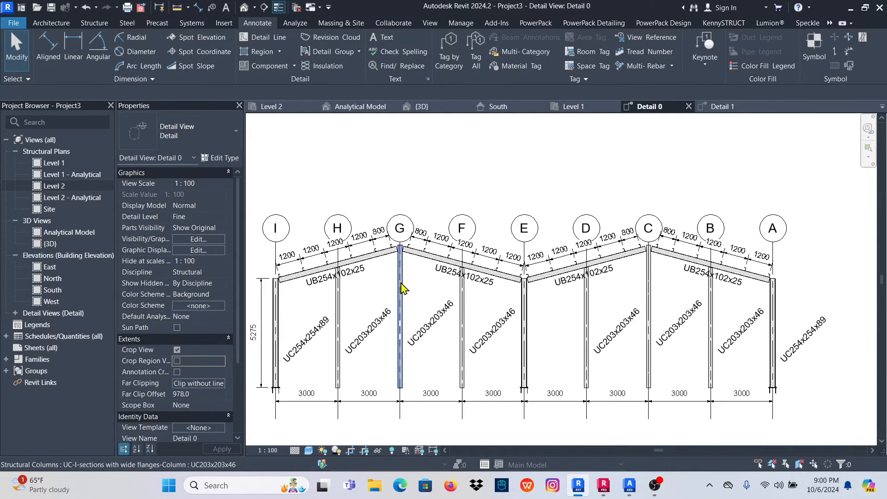
pyautogui.scroll(2, 403, 289)
pyautogui.scroll(-2, 525, 271)
pyautogui.moveTo(519, 273); pyautogui.dragTo(527, 190, button='middle')
pyautogui.scroll(1, 475, 264)
pyautogui.scroll(-1, 477, 265)
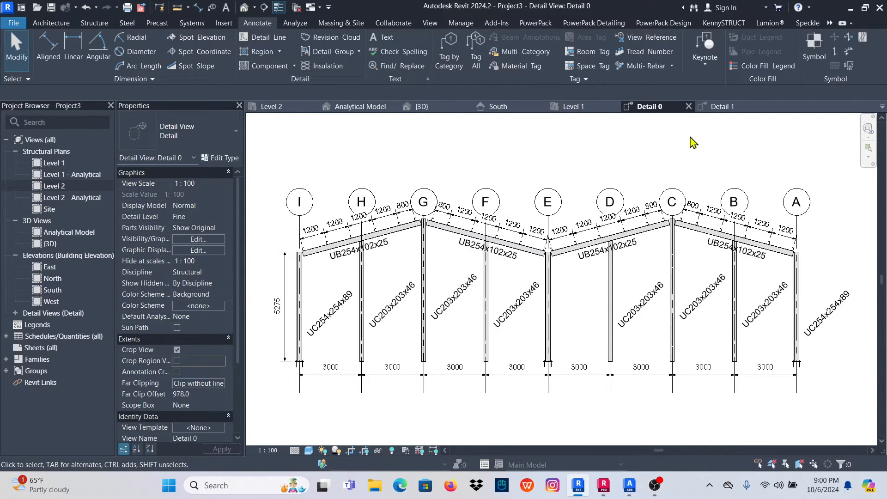
pyautogui.click(722, 109)
pyautogui.click(649, 106)
pyautogui.scroll(-2, 521, 255)
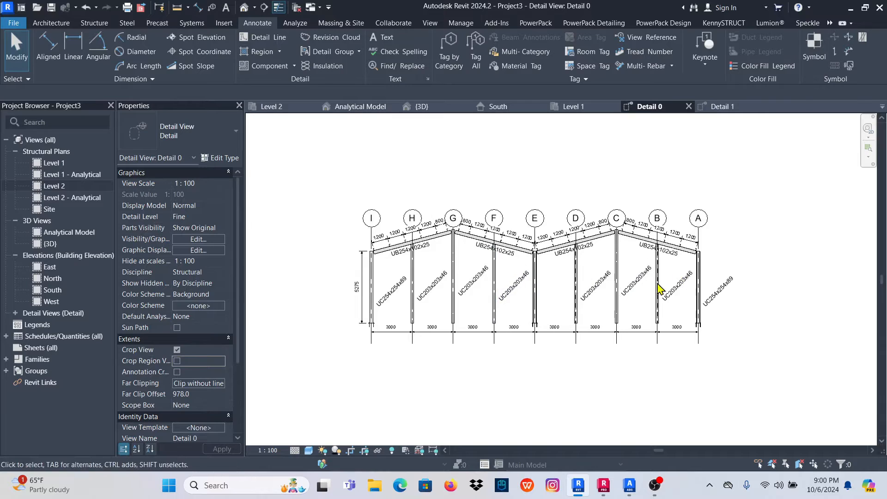
pyautogui.scroll(3, 660, 288)
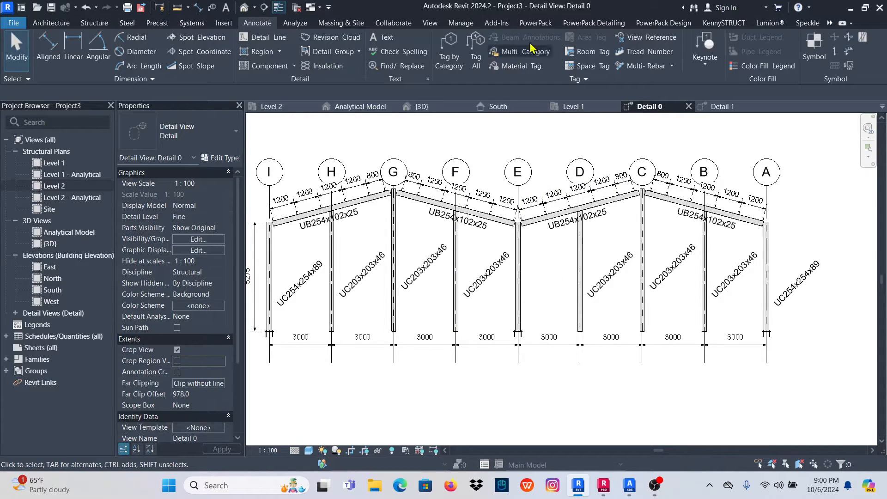
pyautogui.scroll(-2, 471, 251)
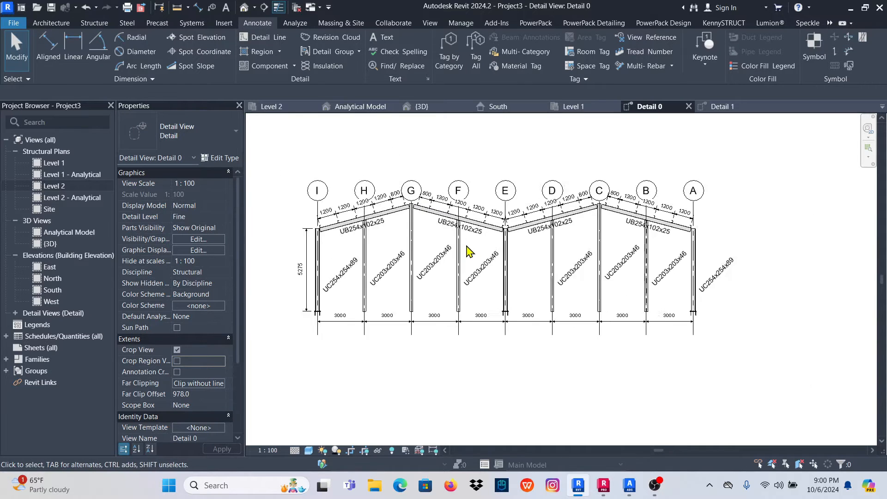
pyautogui.scroll(-1, 467, 250)
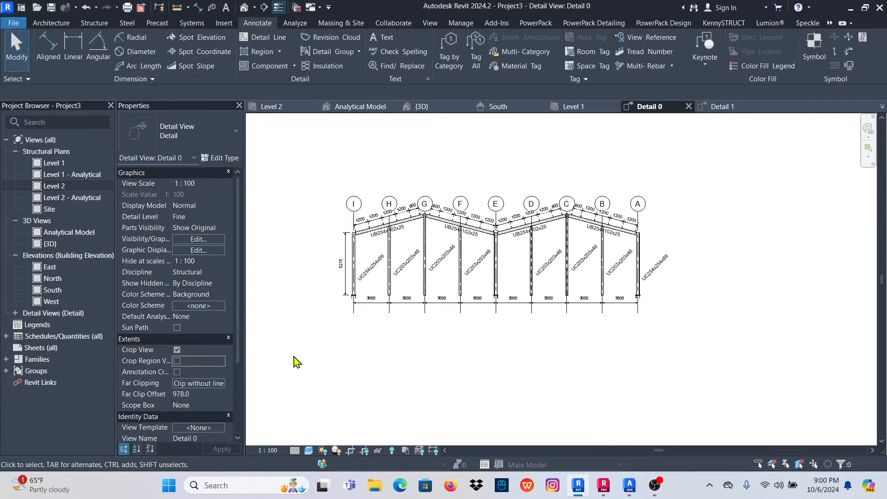
# Create a new sheet using the A1 metric title block.
pyautogui.click(40, 350)
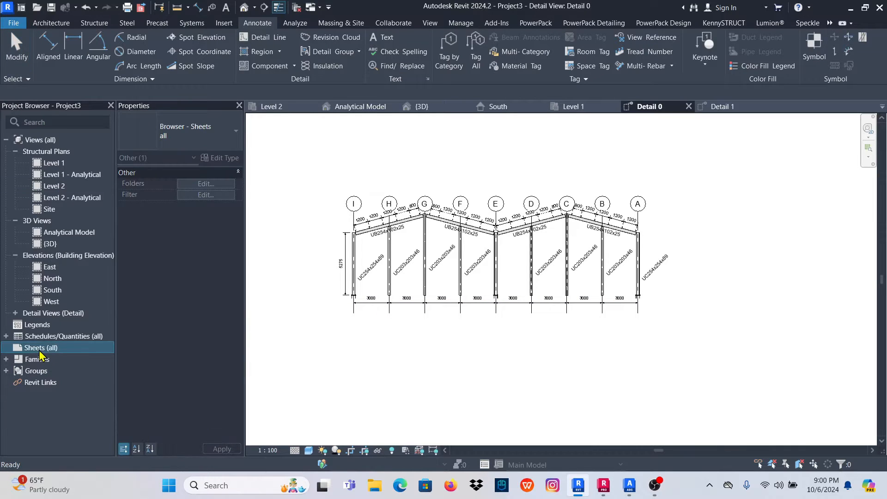
pyautogui.rightClick(40, 351)
pyautogui.click(69, 358)
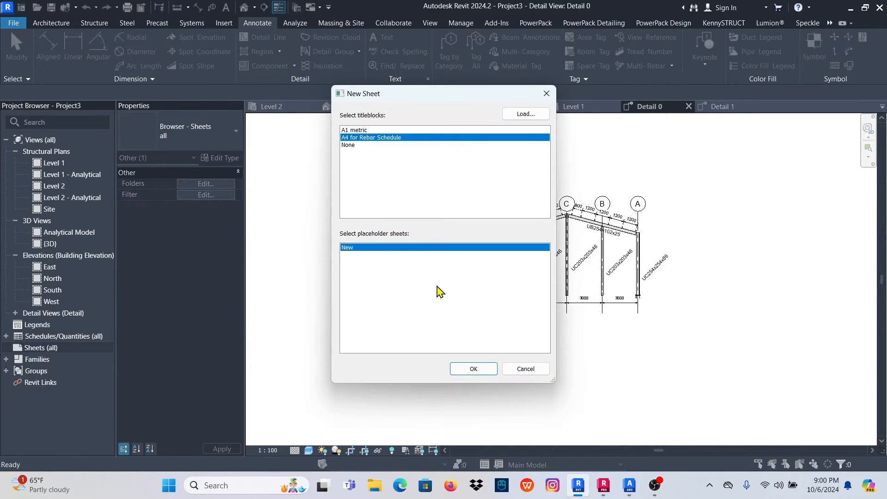
pyautogui.click(355, 130)
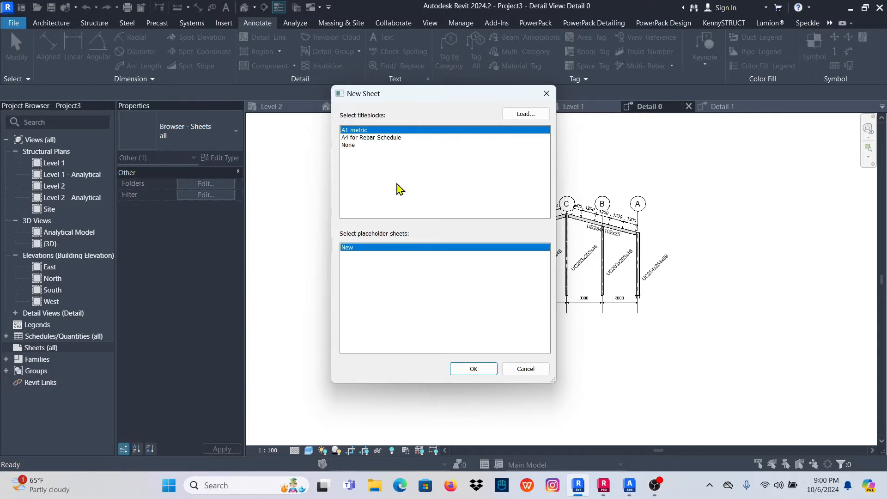
pyautogui.click(484, 369)
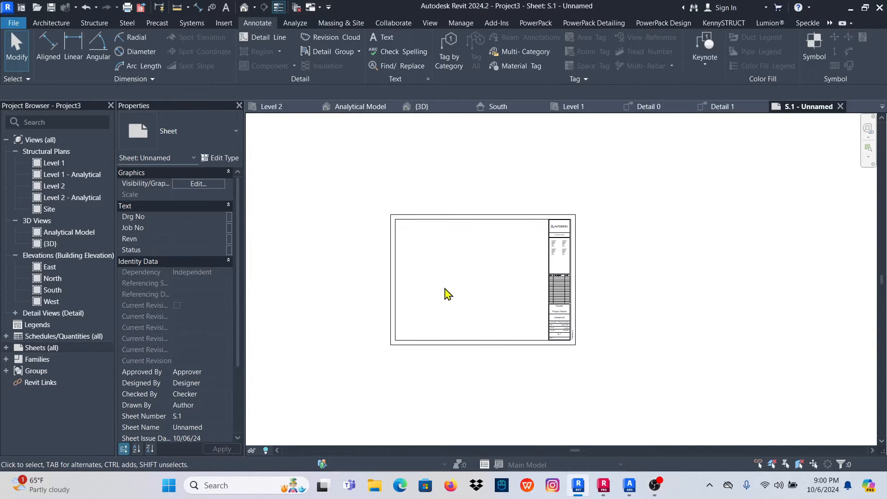
# Check the Detail 1 and Detail 0 views, then place Detail 0 near the upper middle of sheet S.1.
pyautogui.click(724, 106)
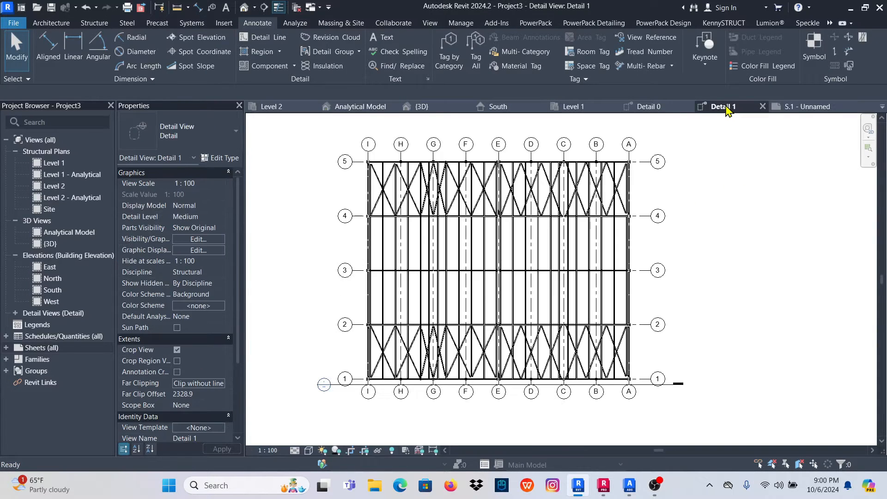
pyautogui.click(649, 107)
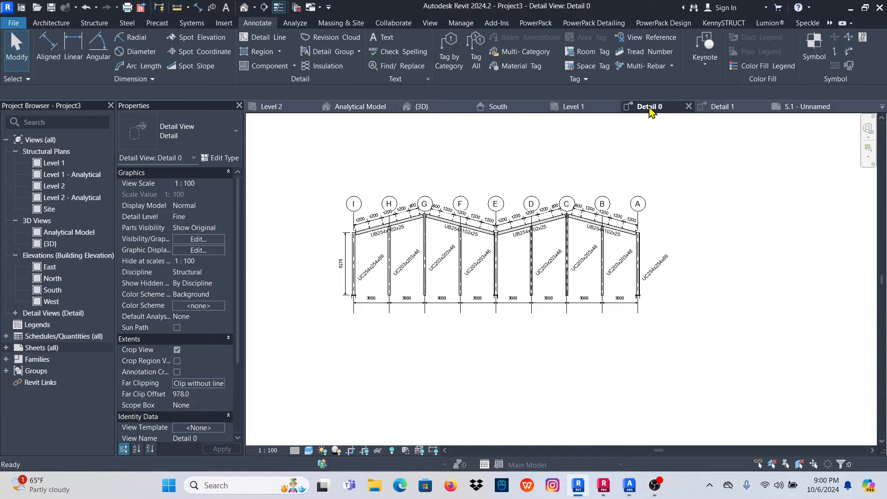
pyautogui.click(802, 109)
pyautogui.scroll(3, 474, 285)
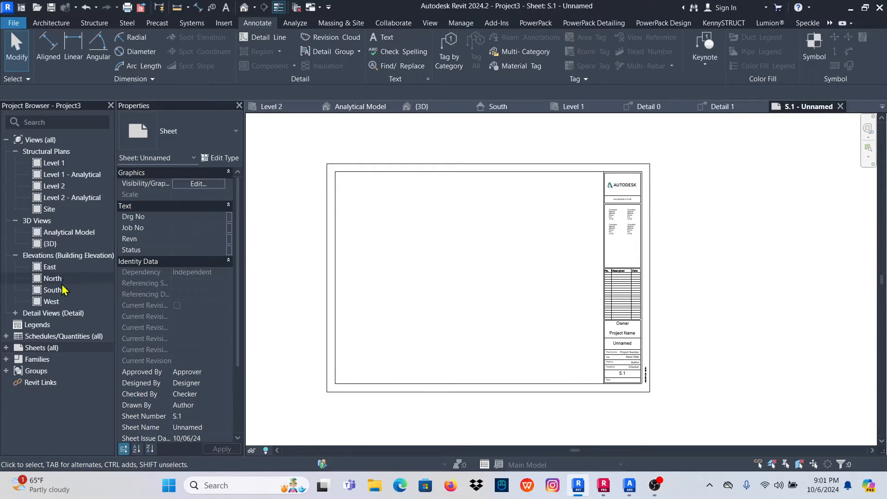
pyautogui.click(15, 314)
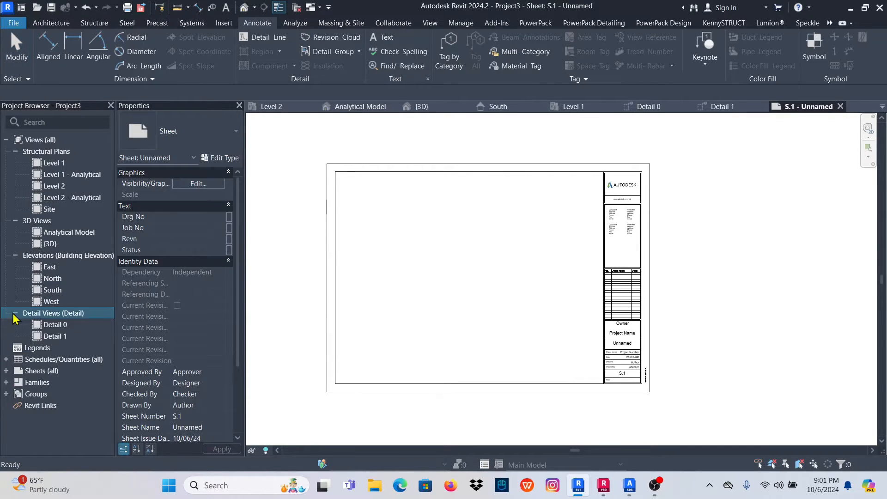
pyautogui.click(53, 325)
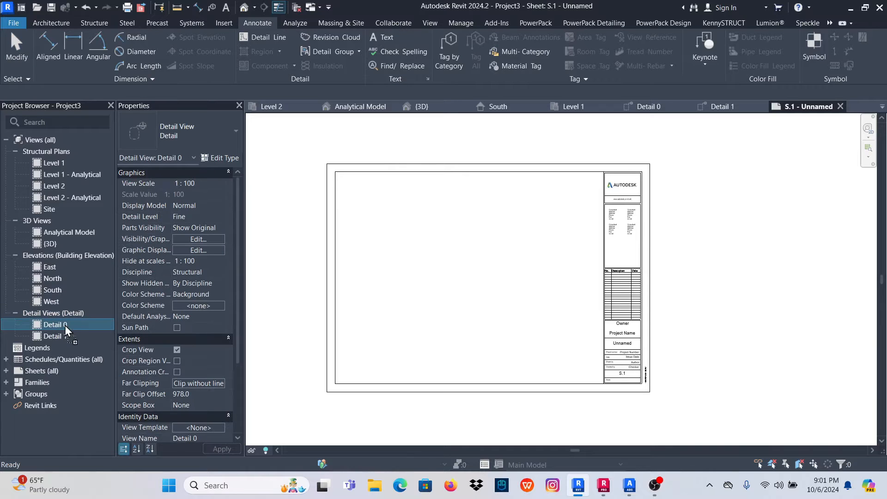
pyautogui.moveTo(438, 217); pyautogui.dragTo(460, 234)
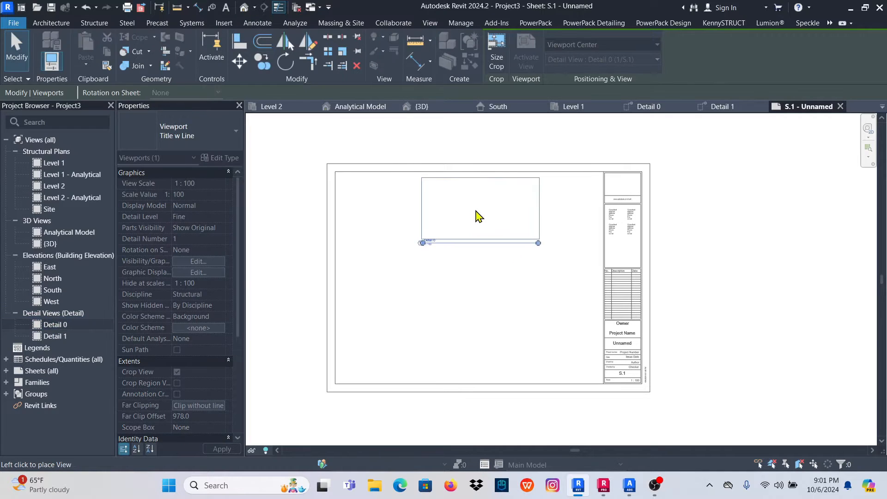
pyautogui.click(480, 216)
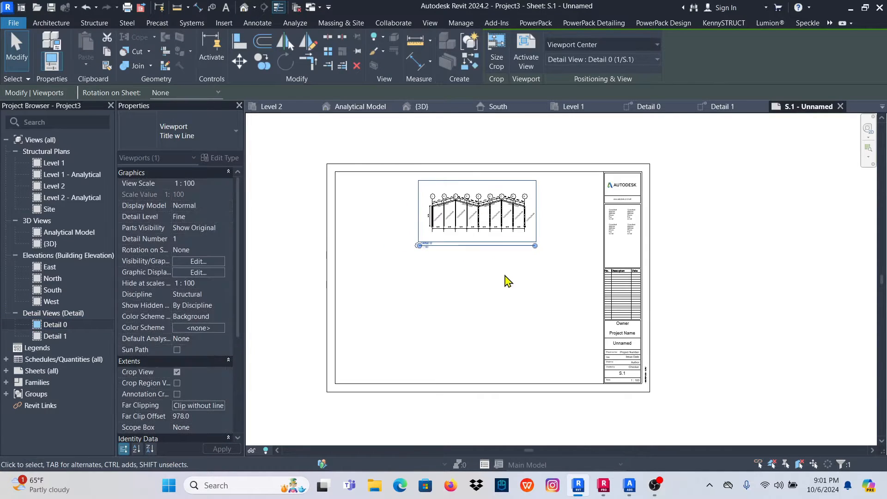
# Place the Detail 1 view on sheet S.1 directly below Detail 0, aligned with its centre.
pyautogui.click(61, 337)
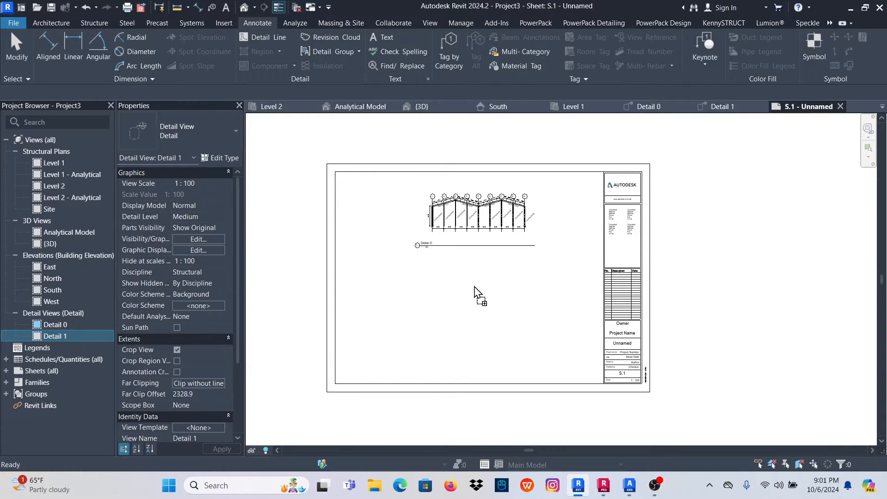
pyautogui.moveTo(475, 294); pyautogui.dragTo(476, 297)
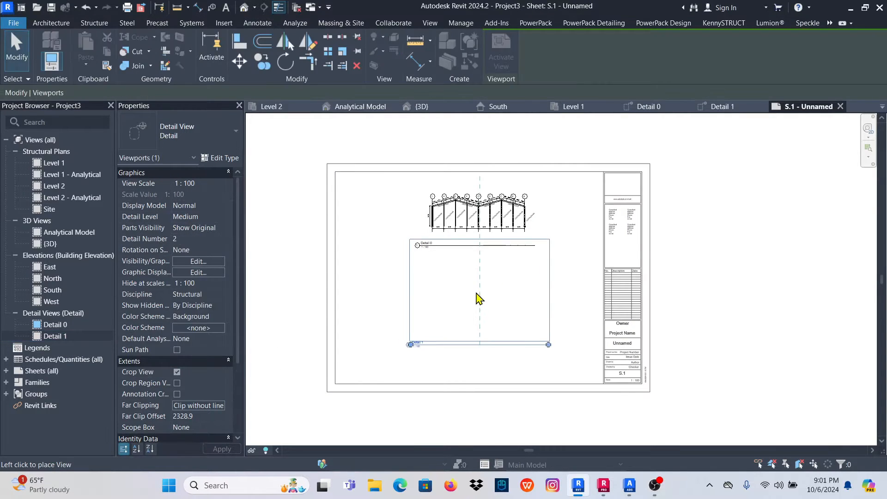
pyautogui.click(490, 323)
pyautogui.press('Escape')
# Examine the Detail 0 frame elevation and the Detail 1 framing plan up close on the sheet.
pyautogui.scroll(5, 481, 223)
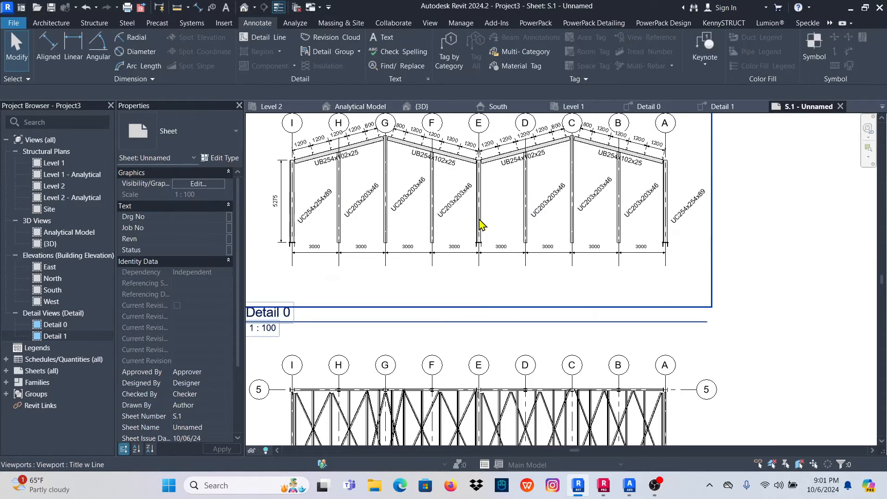
pyautogui.scroll(-4, 508, 204)
pyautogui.scroll(4, 527, 305)
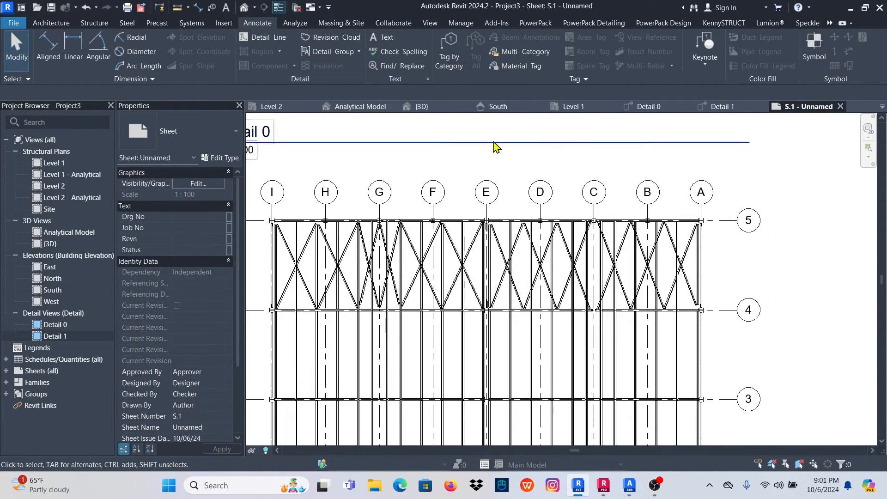
pyautogui.scroll(2, 487, 317)
pyautogui.scroll(-5, 487, 306)
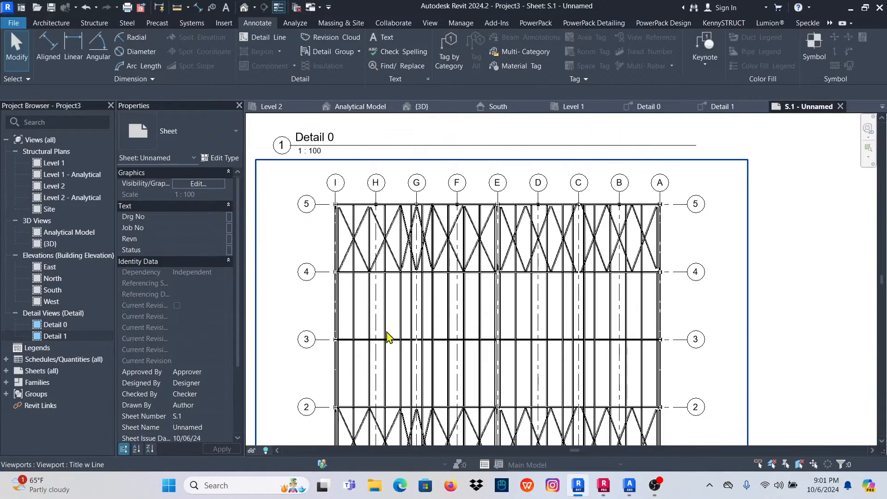
pyautogui.scroll(-2, 531, 250)
pyautogui.scroll(2, 567, 301)
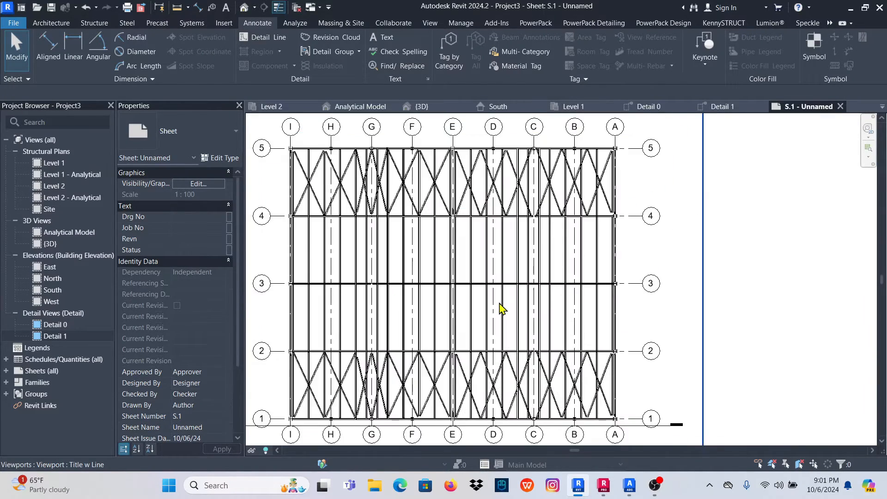
pyautogui.scroll(-2, 501, 309)
# Shorten the view title lines of Detail 1 and Detail 0 to roughly the width of their title text.
pyautogui.click(527, 277)
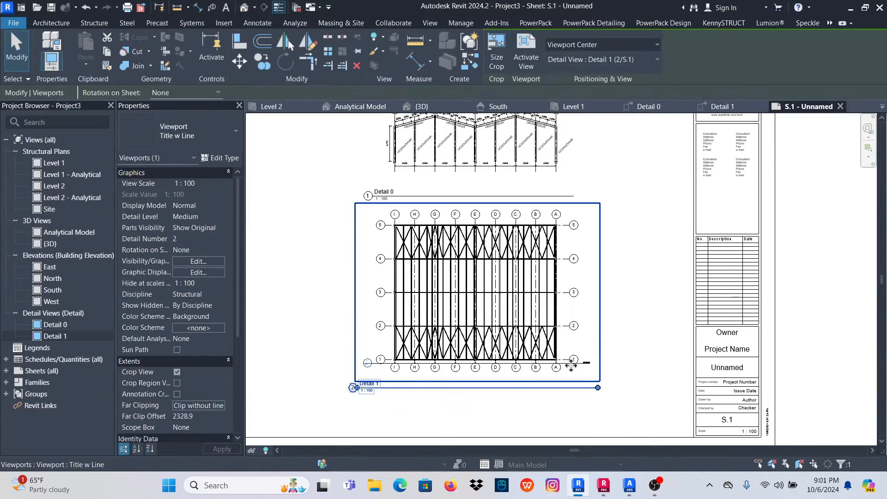
pyautogui.moveTo(399, 403); pyautogui.dragTo(400, 403)
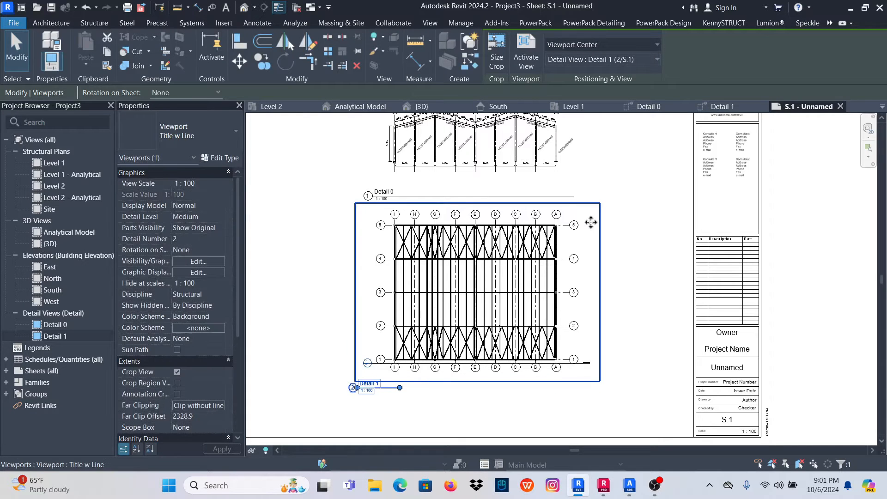
pyautogui.scroll(-2, 553, 328)
pyautogui.click(591, 219)
pyautogui.scroll(2, 510, 212)
pyautogui.click(512, 215)
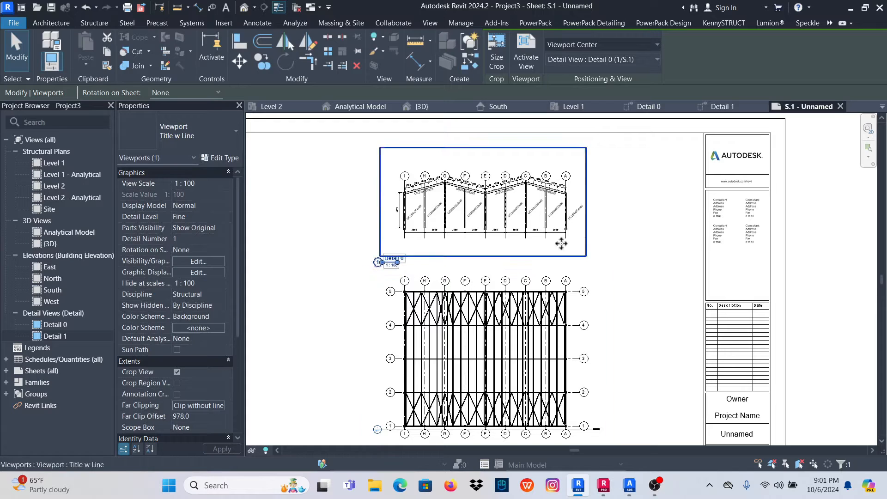
pyautogui.click(654, 223)
pyautogui.scroll(-4, 476, 243)
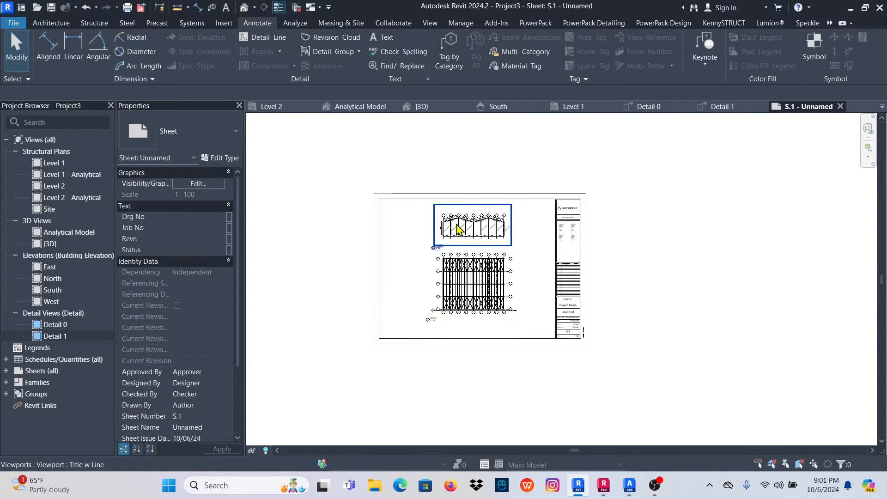
pyautogui.scroll(3, 456, 226)
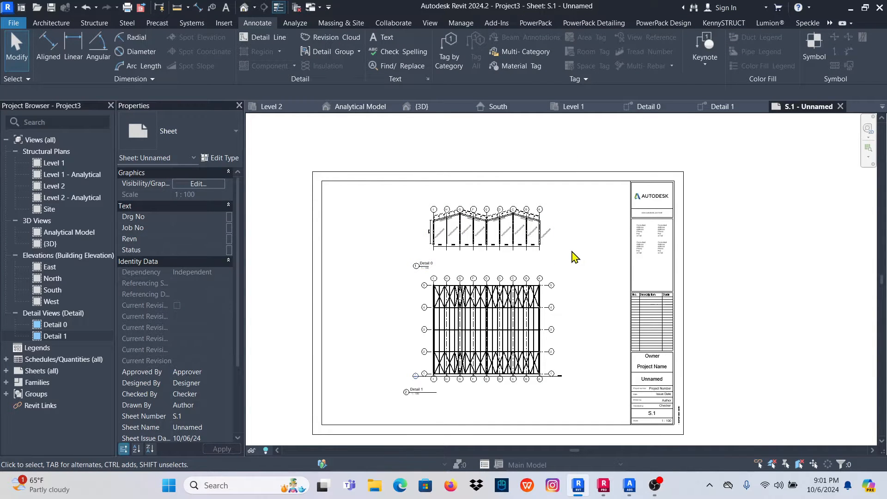
# Switch to the {3D} view and inspect the whole steel frame, its bracing, purlins and columns from several angles.
pyautogui.click(431, 111)
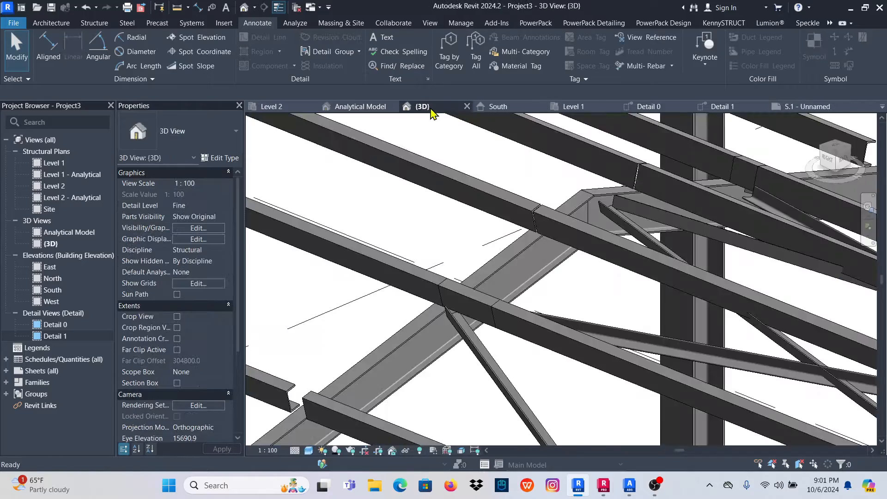
pyautogui.scroll(-5, 492, 284)
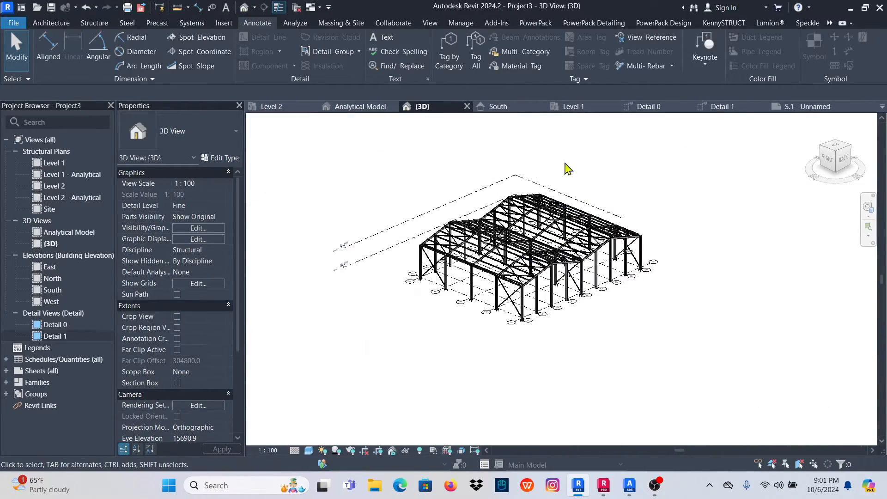
pyautogui.scroll(4, 590, 258)
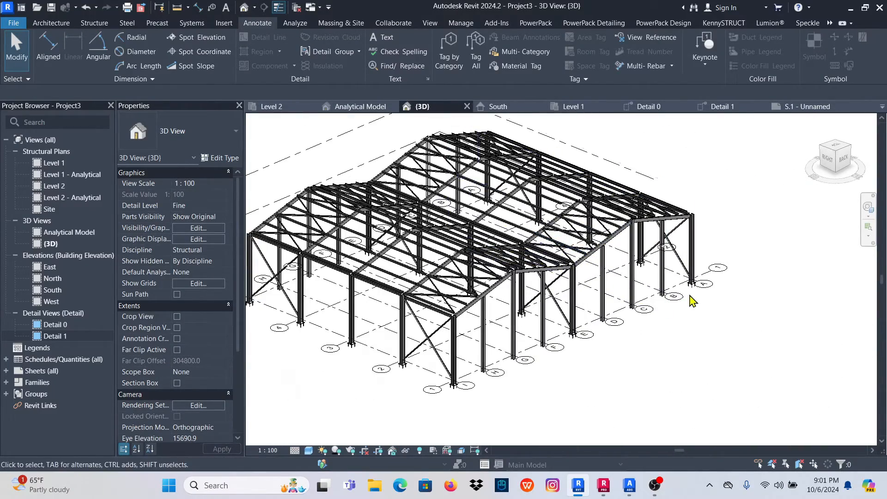
pyautogui.keyDown('shift'); pyautogui.moveTo(756, 267); pyautogui.dragTo(756, 245, button='middle'); pyautogui.keyUp('shift')
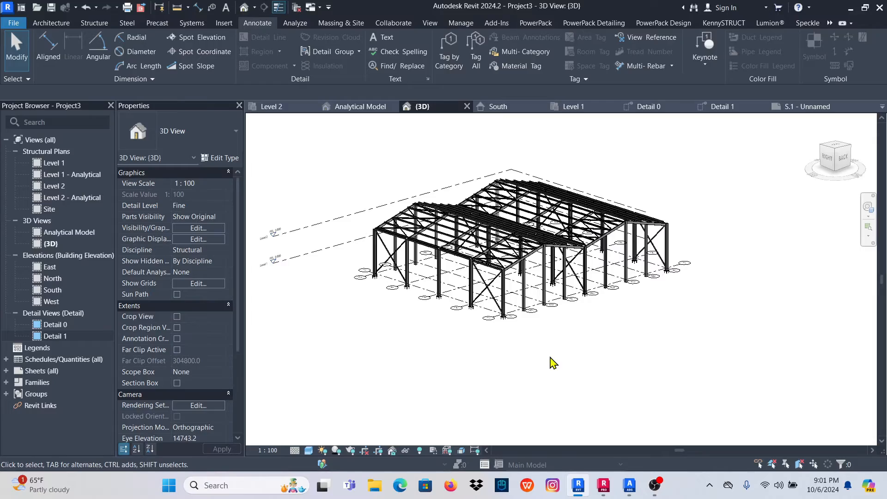
pyautogui.moveTo(553, 363)
pyautogui.keyDown('shift'); pyautogui.mouseDown(button='middle')
pyautogui.moveTo(622, 368)
pyautogui.moveTo(741, 357)
pyautogui.moveTo(751, 313)
pyautogui.moveTo(658, 314)
pyautogui.moveTo(542, 370)
pyautogui.mouseUp(button='middle'); pyautogui.keyUp('shift')
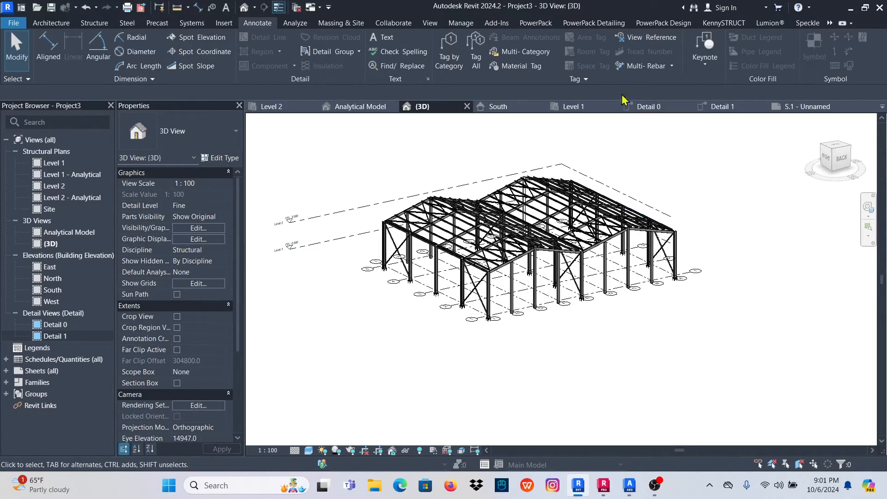
pyautogui.scroll(4, 610, 222)
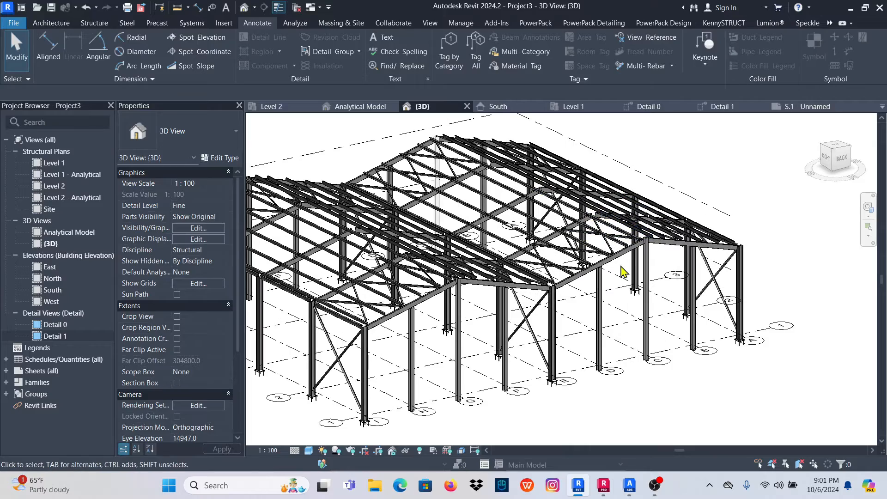
pyautogui.scroll(-4, 595, 302)
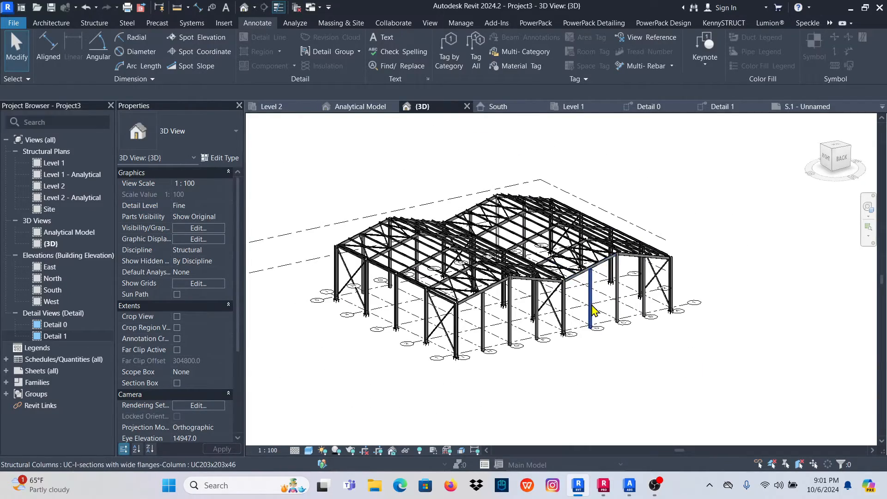
pyautogui.scroll(3, 477, 307)
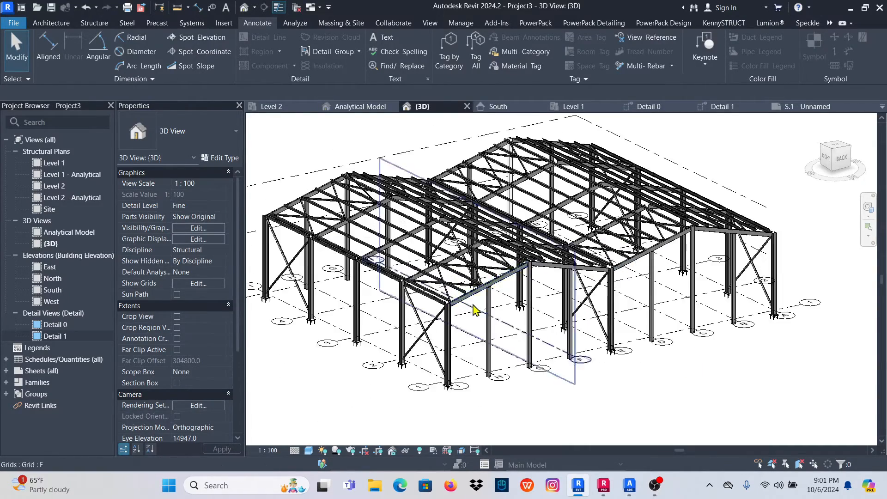
pyautogui.scroll(-5, 459, 301)
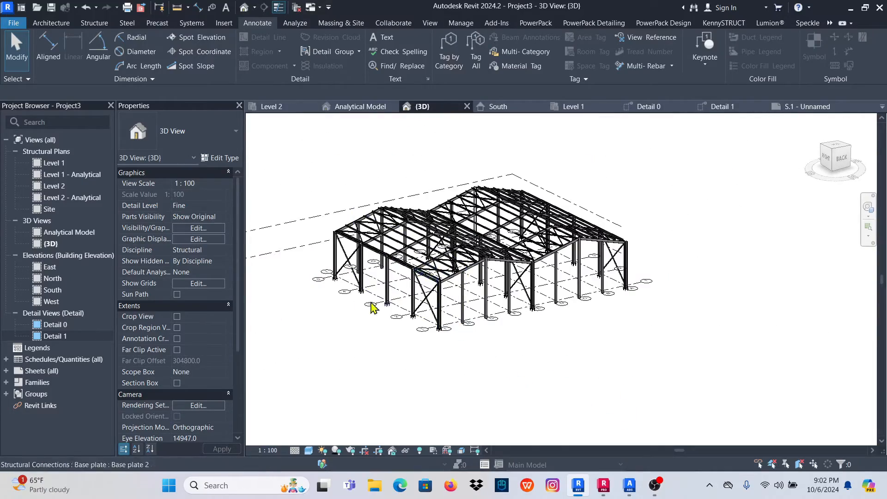
pyautogui.scroll(6, 365, 287)
pyautogui.scroll(5, 346, 233)
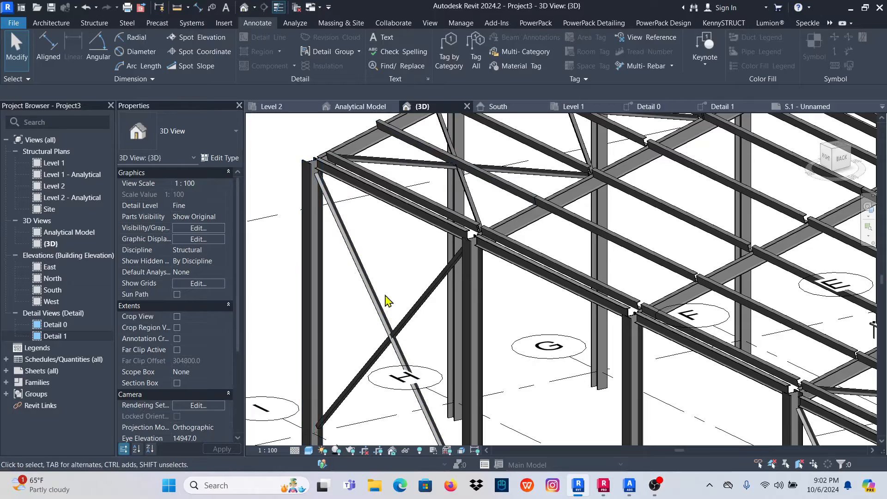
pyautogui.scroll(-7, 332, 275)
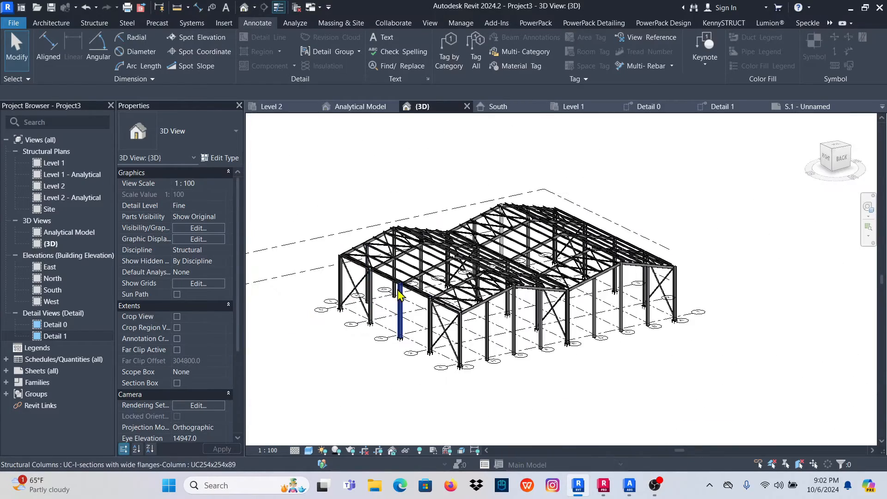
# Select the entire model and filter the selection to only Structural Columns and Structural Framing (Other).
pyautogui.moveTo(757, 403); pyautogui.dragTo(319, 149)
pyautogui.click(496, 47)
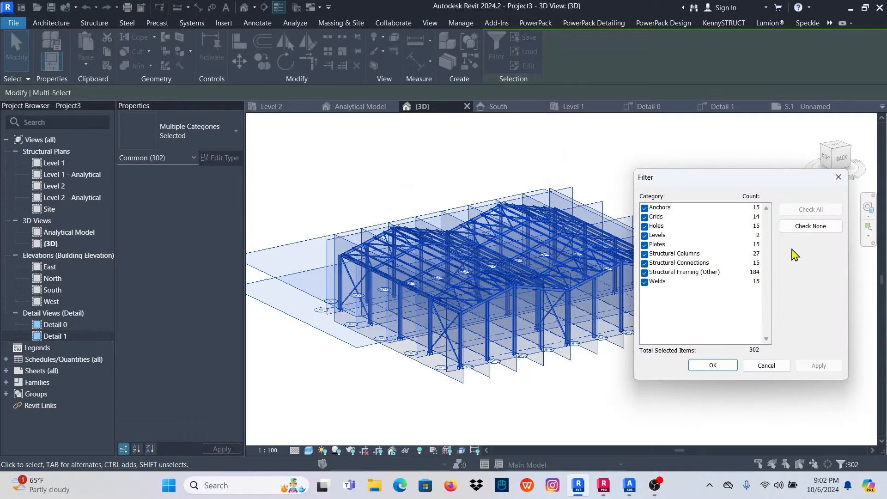
pyautogui.click(810, 226)
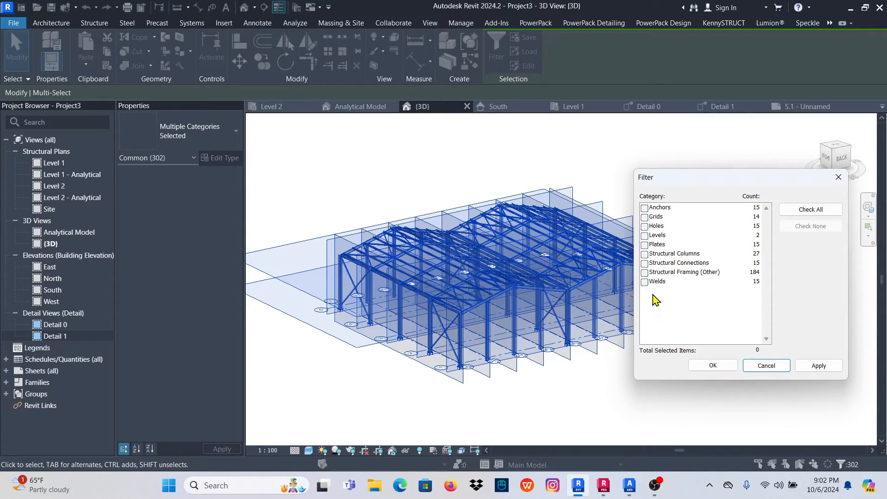
pyautogui.click(645, 255)
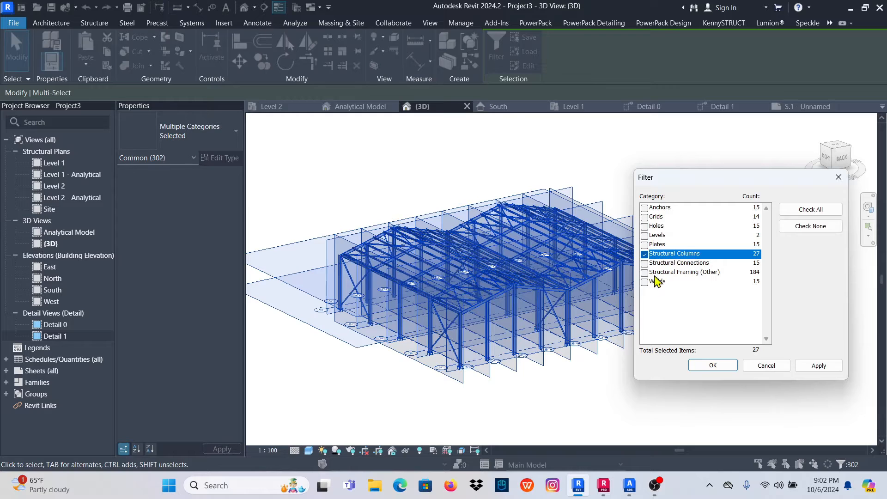
pyautogui.click(645, 273)
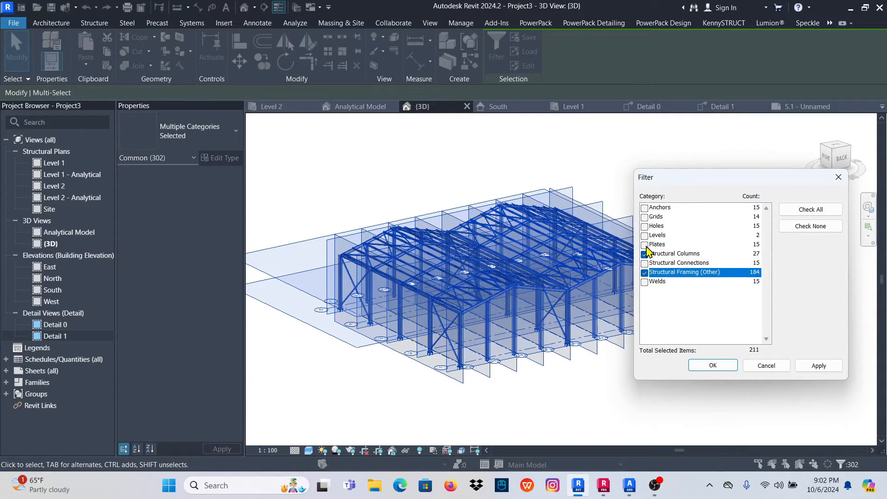
pyautogui.click(815, 368)
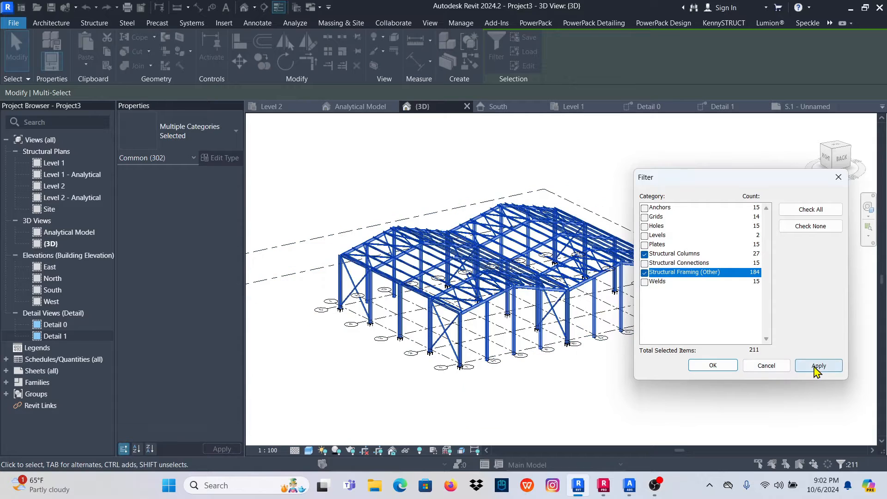
pyautogui.click(714, 365)
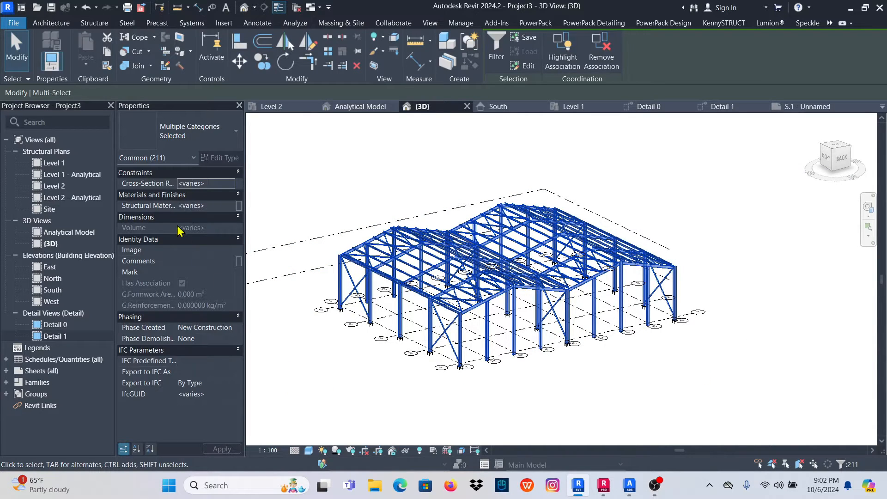
# Search the project materials for STEEL and assign Metal - Steel 43-275 as the structural material of the selected columns and framing.
pyautogui.click(212, 206)
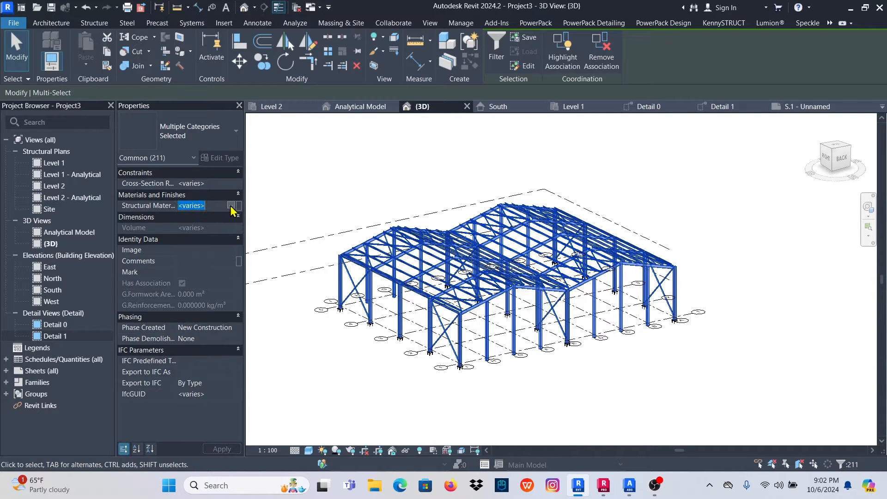
pyautogui.click(231, 206)
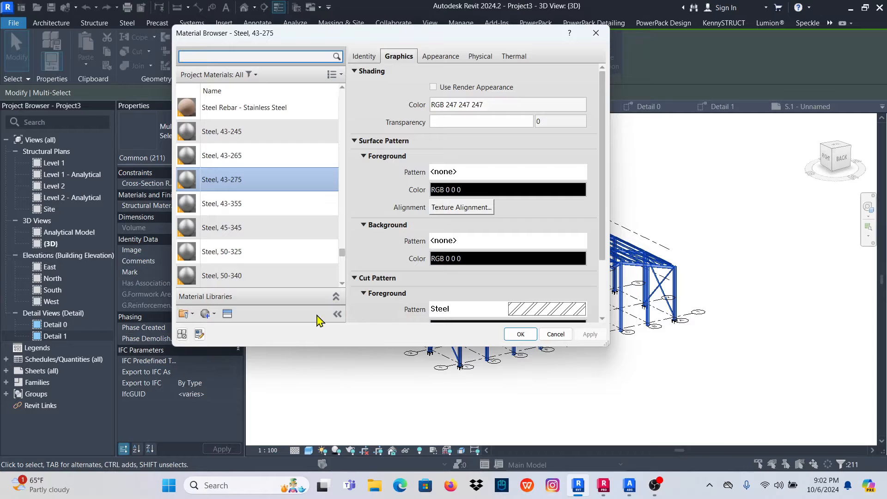
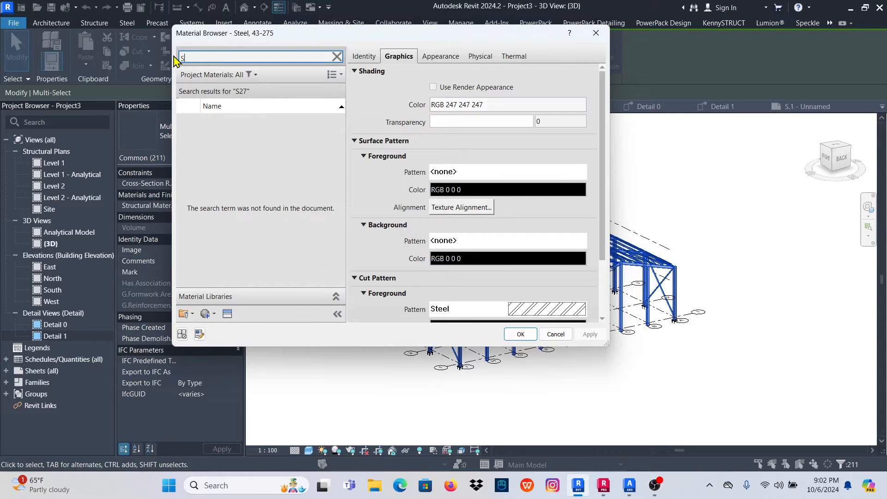
pyautogui.write('L')
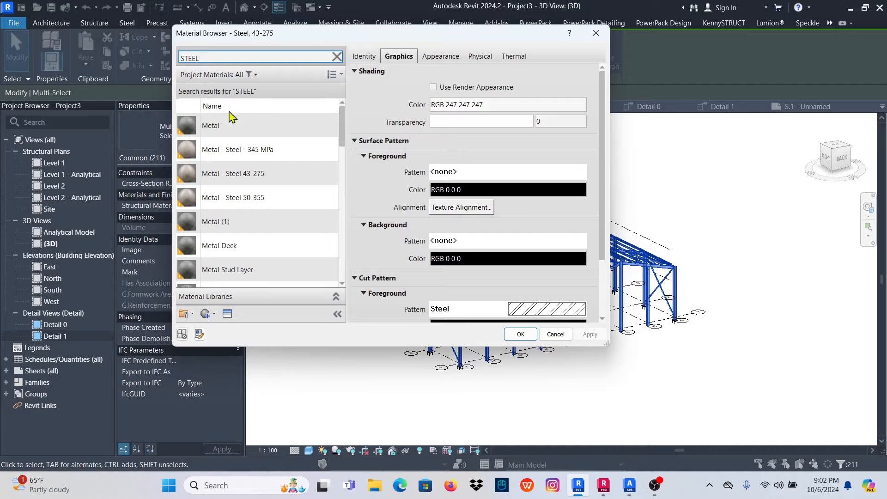
pyautogui.scroll(-1, 323, 286)
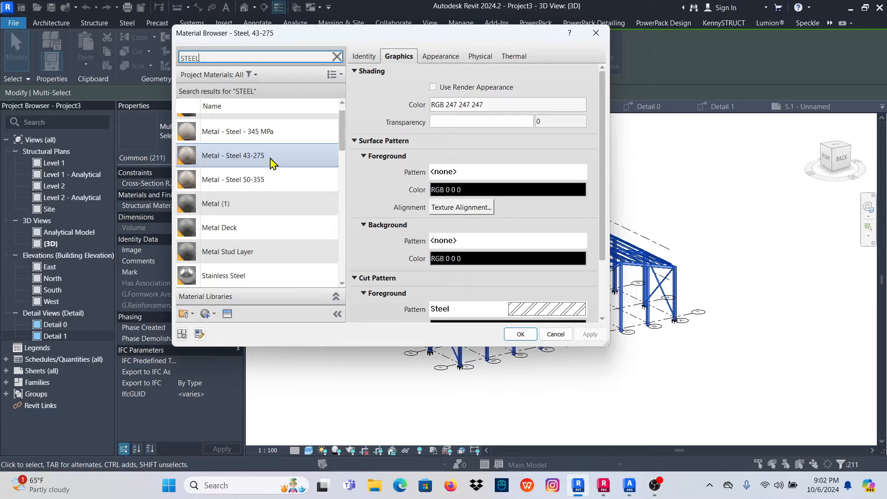
pyautogui.scroll(-5, 297, 180)
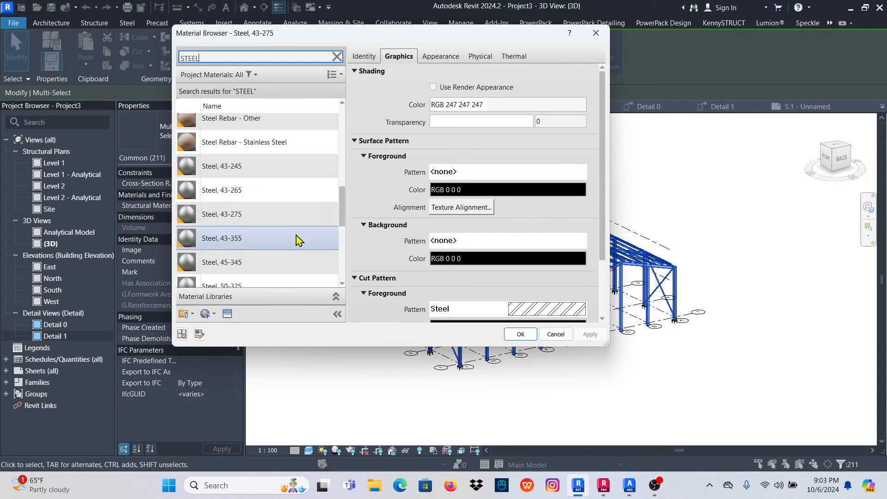
pyautogui.scroll(-2, 291, 263)
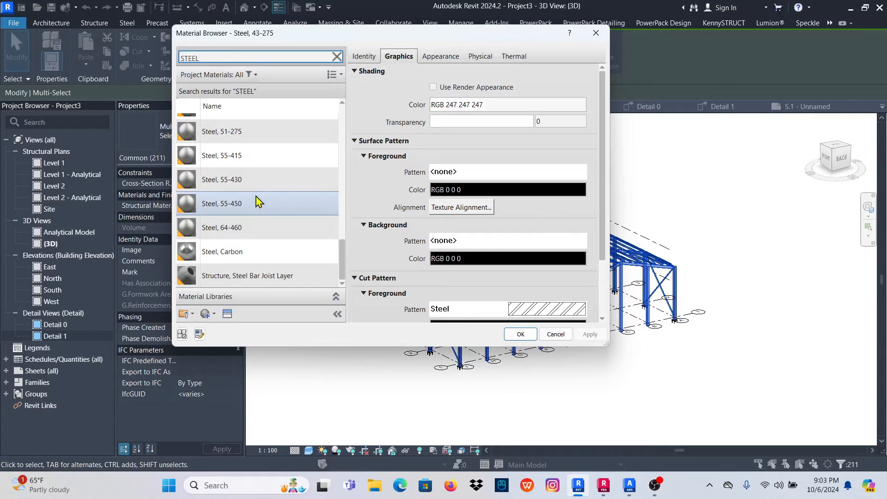
pyautogui.scroll(1, 238, 166)
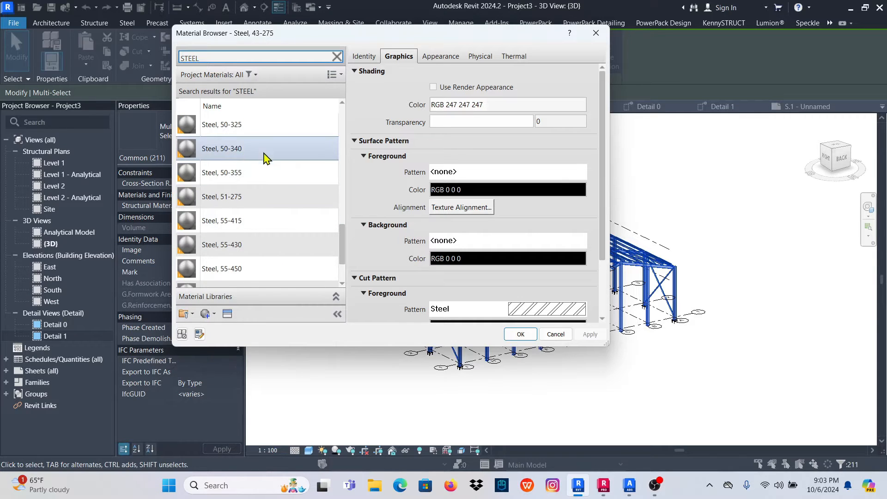
pyautogui.scroll(-2, 278, 248)
pyautogui.scroll(5, 284, 257)
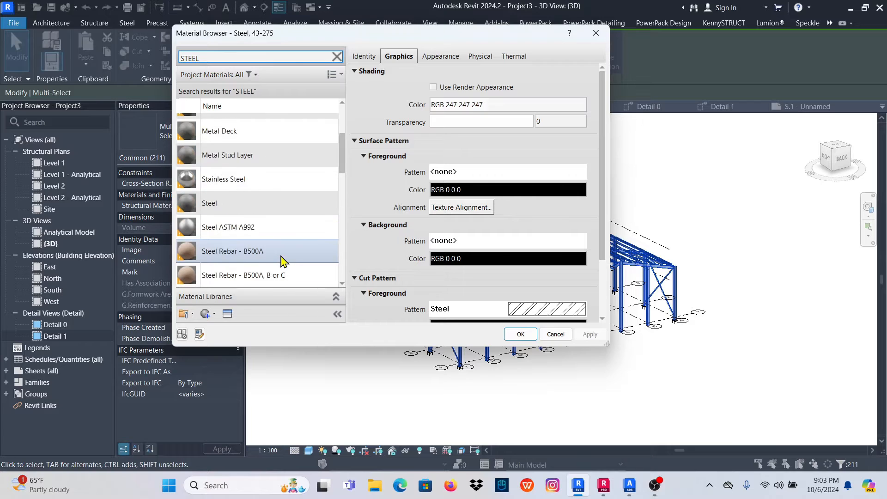
pyautogui.scroll(2, 282, 257)
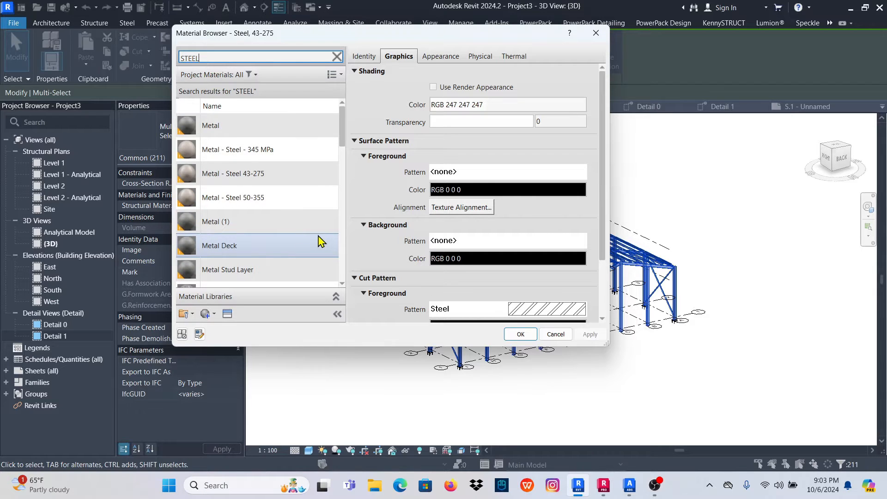
pyautogui.click(258, 179)
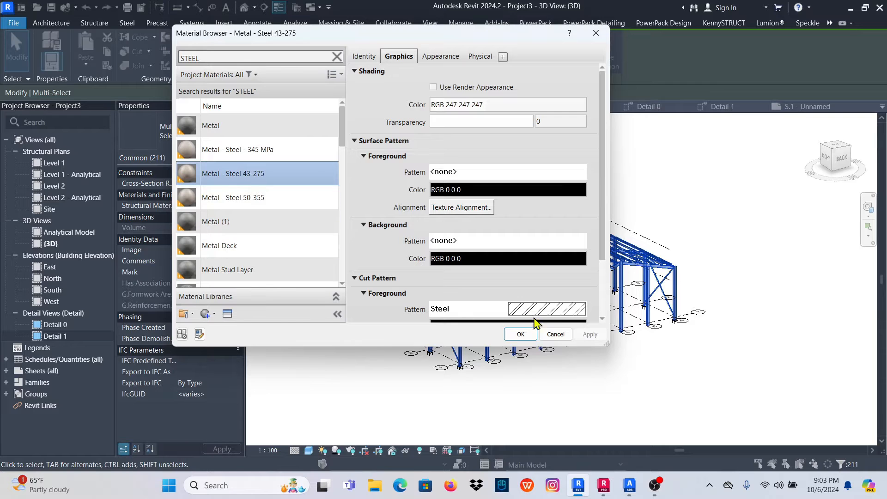
pyautogui.click(521, 334)
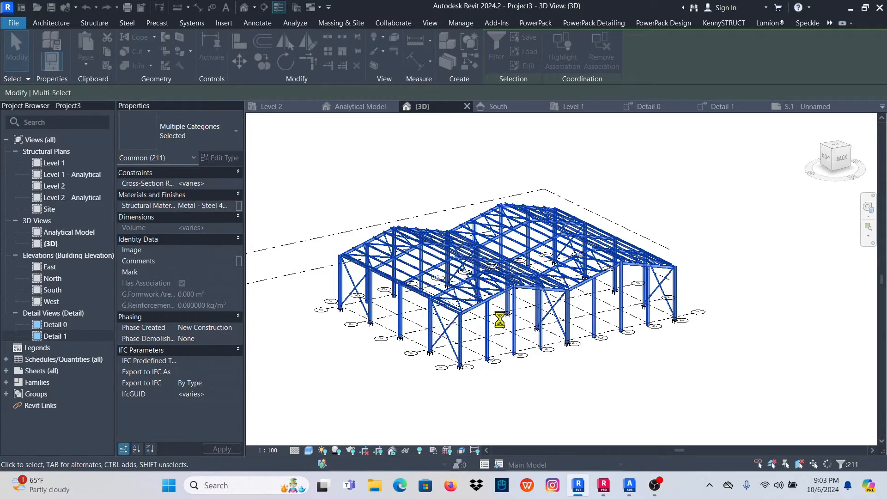
# Clear the selection and inspect the eaves members, purlins and bracing of the frame up close and from a higher angle.
pyautogui.scroll(2, 462, 307)
pyautogui.scroll(4, 448, 303)
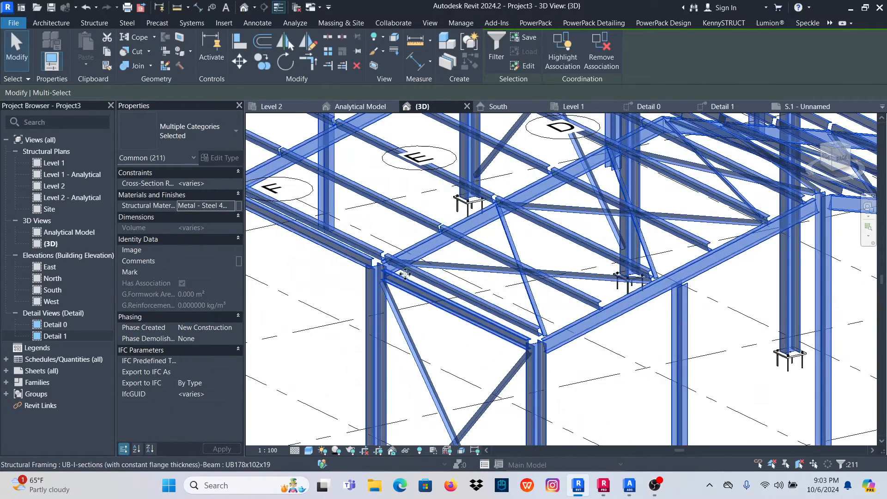
pyautogui.scroll(2, 368, 267)
pyautogui.scroll(-3, 368, 267)
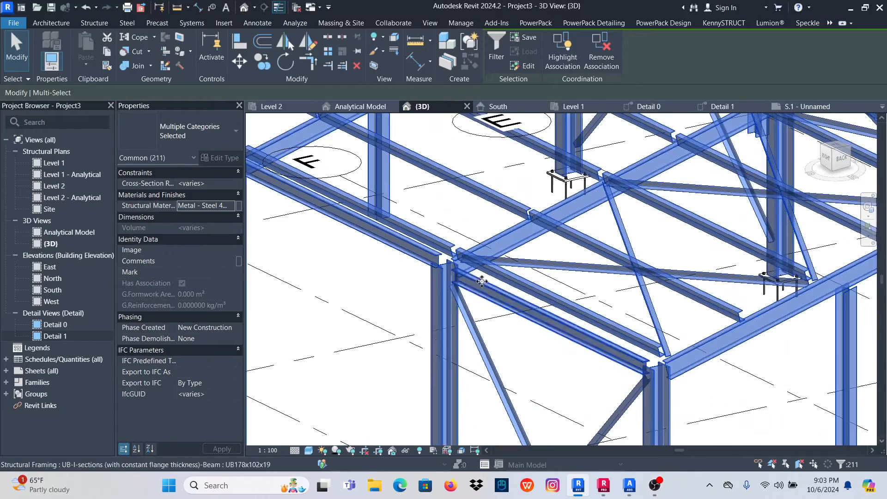
pyautogui.click(388, 293)
pyautogui.scroll(2, 412, 290)
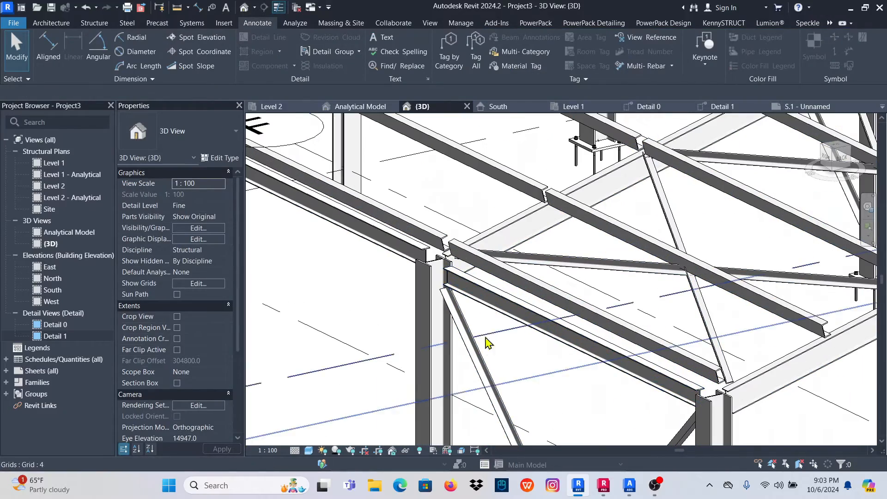
pyautogui.scroll(-5, 436, 290)
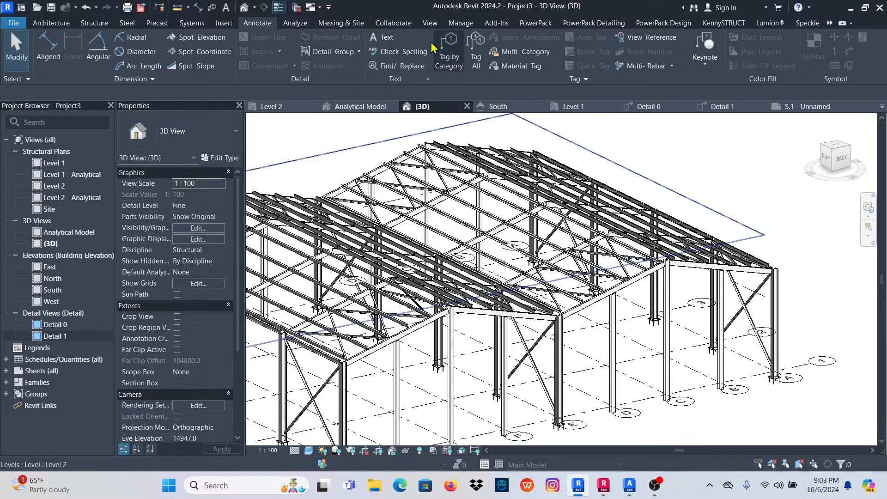
pyautogui.scroll(-2, 561, 233)
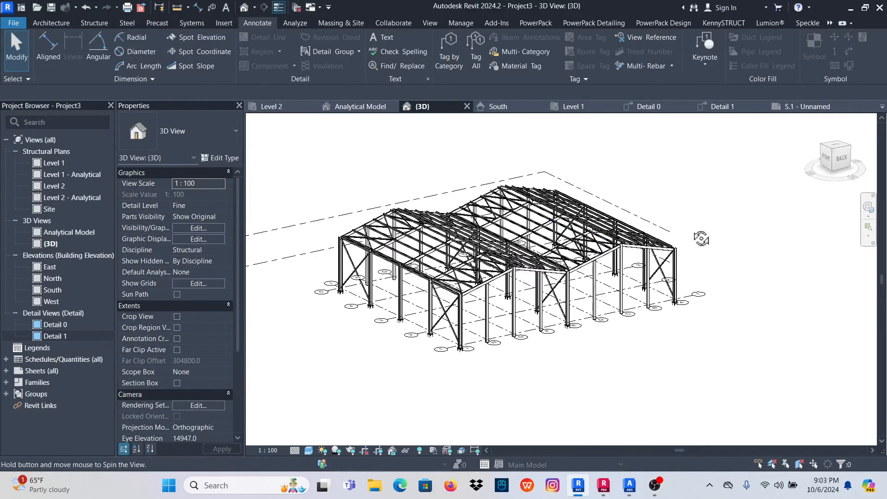
pyautogui.keyDown('shift'); pyautogui.moveTo(701, 238); pyautogui.dragTo(713, 284, button='middle'); pyautogui.keyUp('shift')
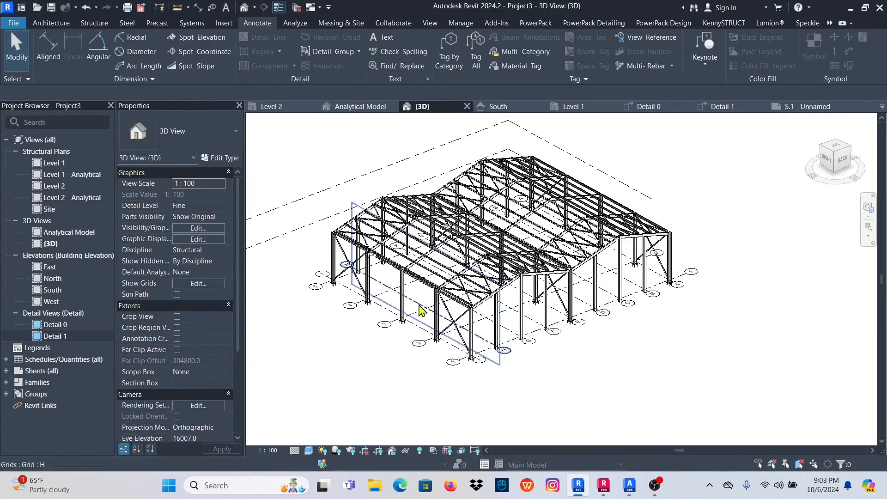
pyautogui.scroll(5, 421, 307)
pyautogui.scroll(2, 389, 278)
pyautogui.scroll(-1, 386, 277)
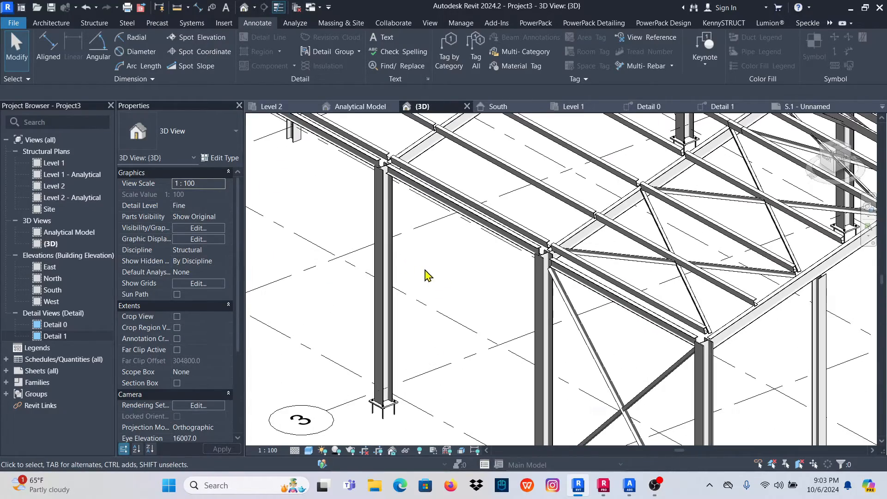
# Select the side-wall column at grid 3, check its section type and structural material, and deselect it.
pyautogui.click(393, 271)
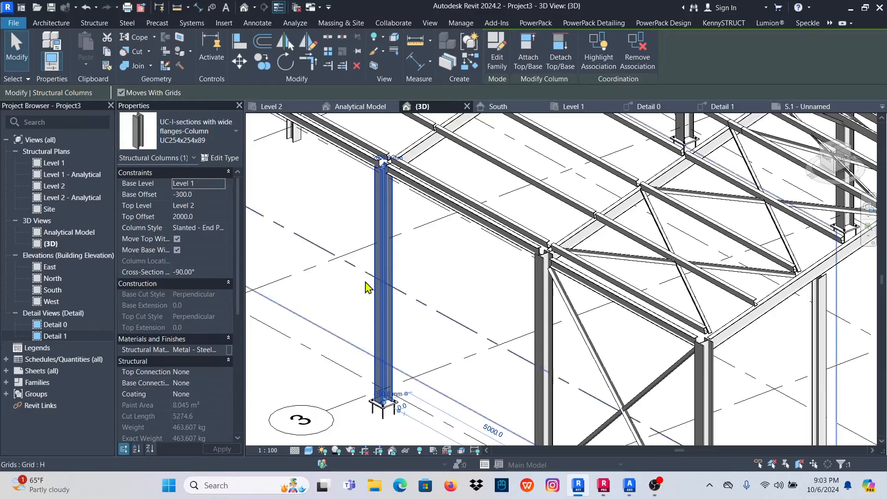
pyautogui.scroll(-5, 390, 291)
pyautogui.scroll(3, 327, 256)
pyautogui.scroll(6, 326, 255)
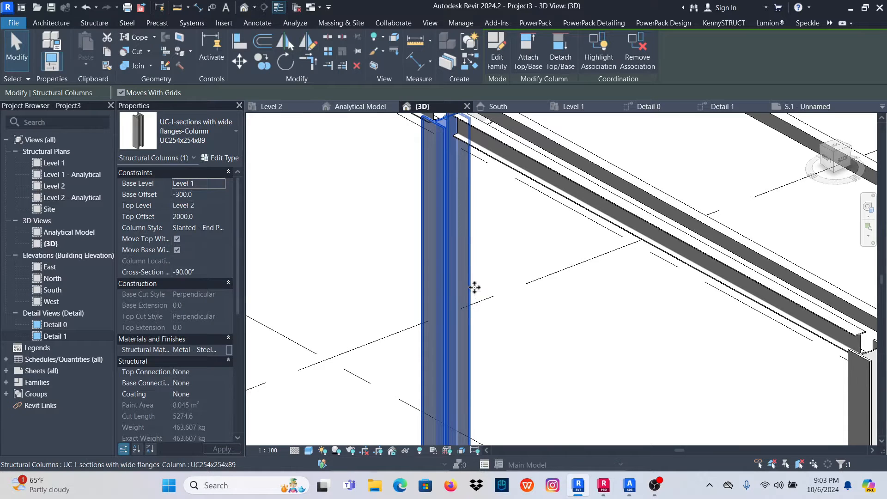
pyautogui.scroll(-1, 454, 283)
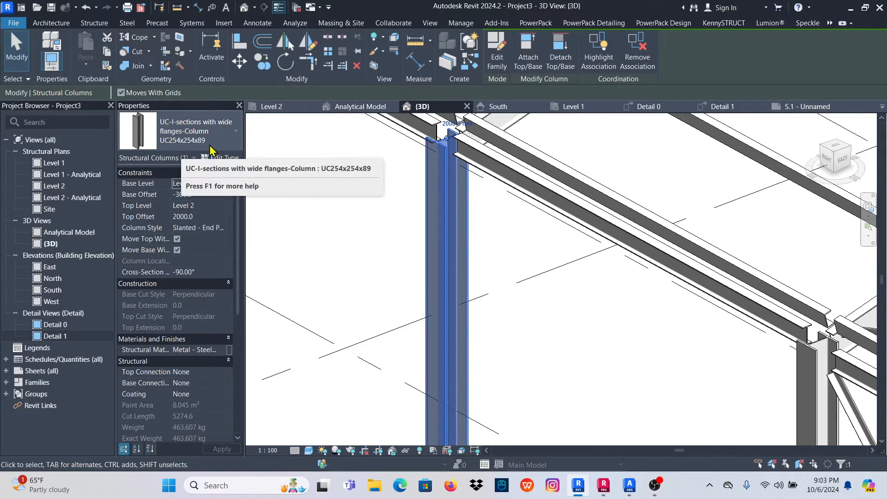
pyautogui.click(346, 242)
# Check the section types of the gable column at grid G and the corner column at grids 1 and I.
pyautogui.scroll(-5, 362, 283)
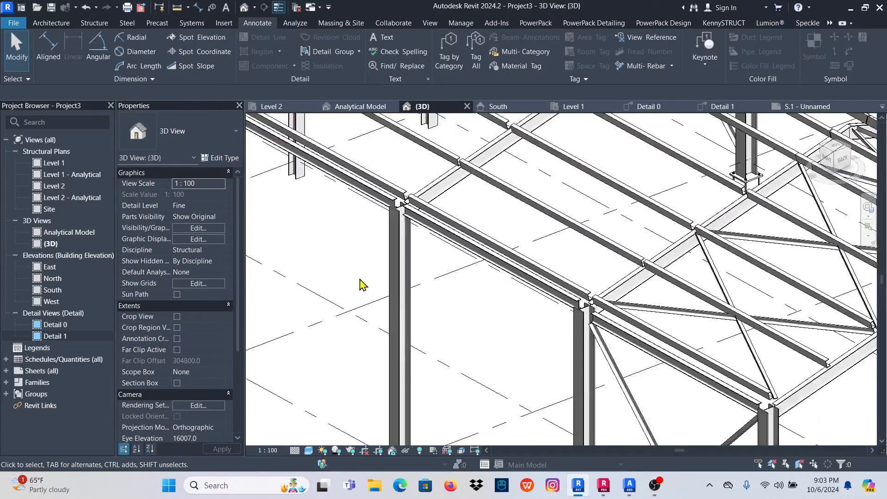
pyautogui.scroll(4, 610, 310)
pyautogui.click(584, 307)
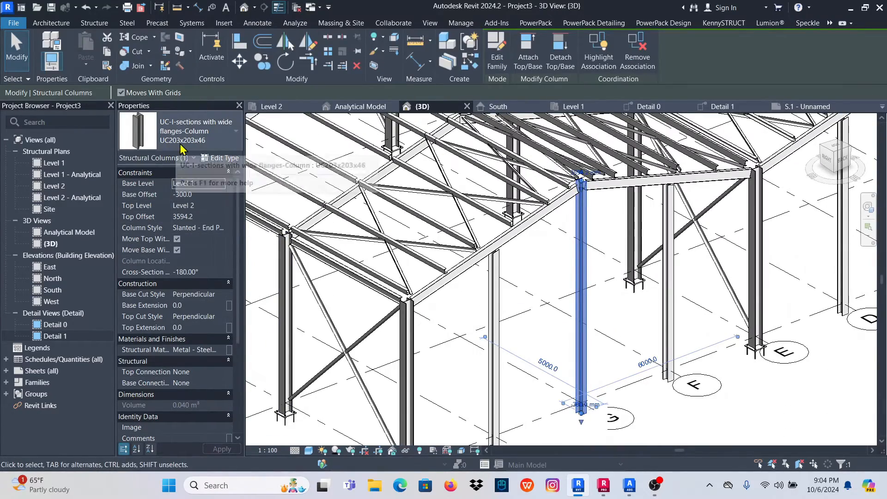
pyautogui.scroll(-1, 464, 331)
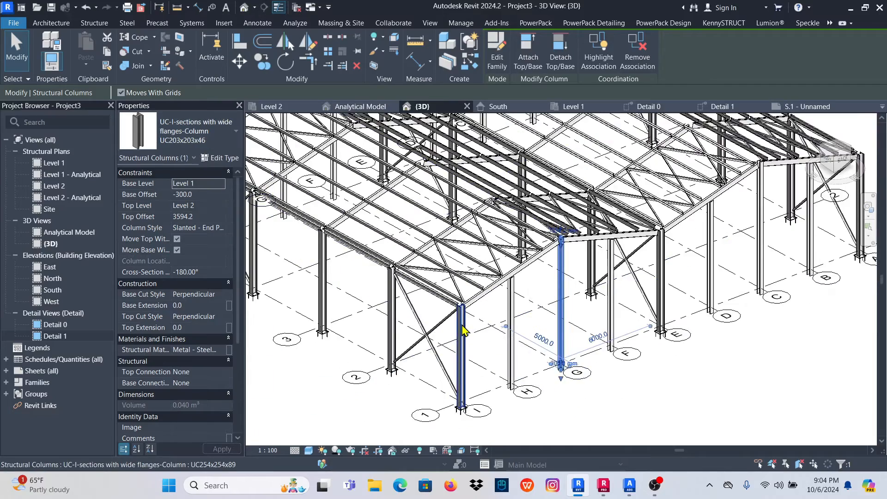
pyautogui.scroll(5, 473, 334)
pyautogui.click(471, 334)
pyautogui.click(457, 333)
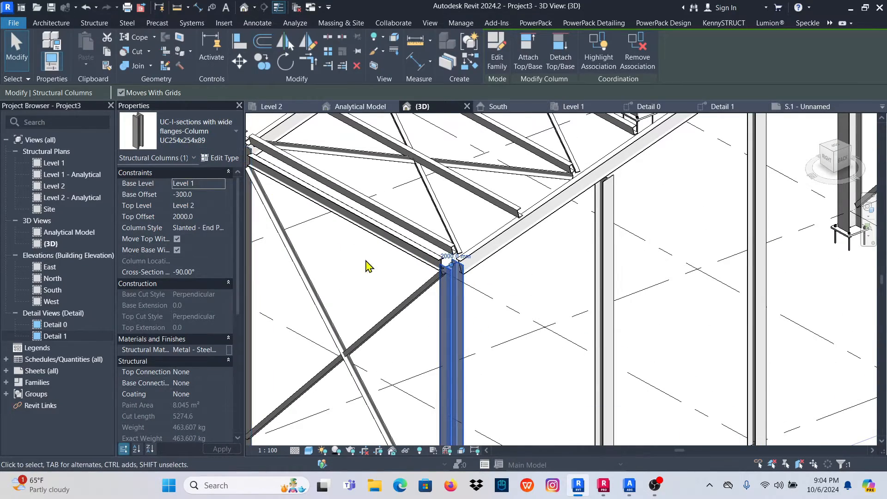
pyautogui.click(369, 280)
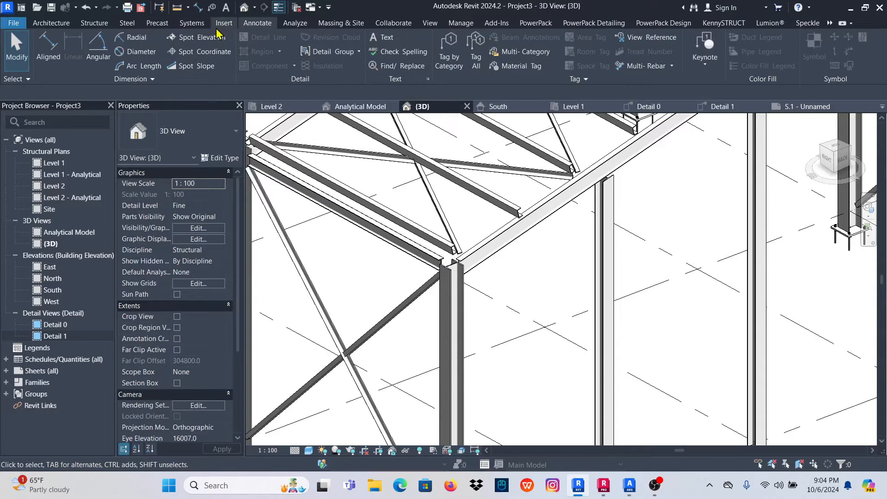
# Select the corner column at grids 1 and I and browse the family library to UK, Structural Columns, Steel, British Standard.
pyautogui.click(449, 319)
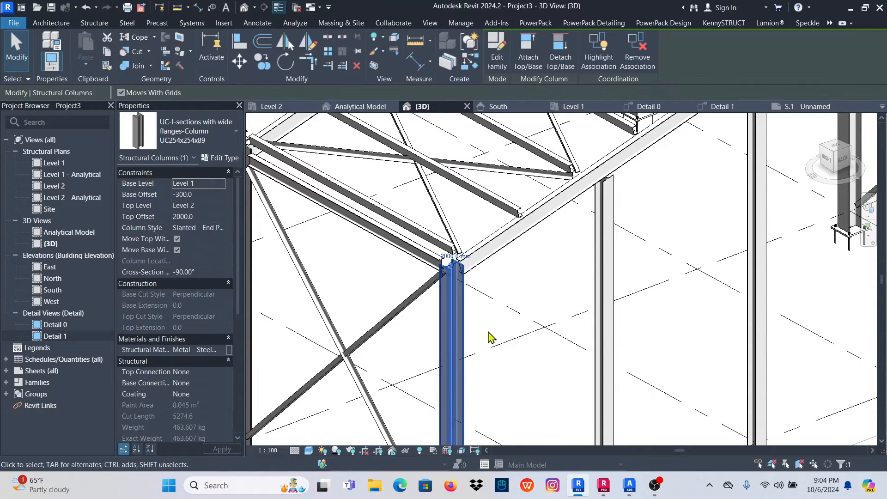
pyautogui.click(223, 24)
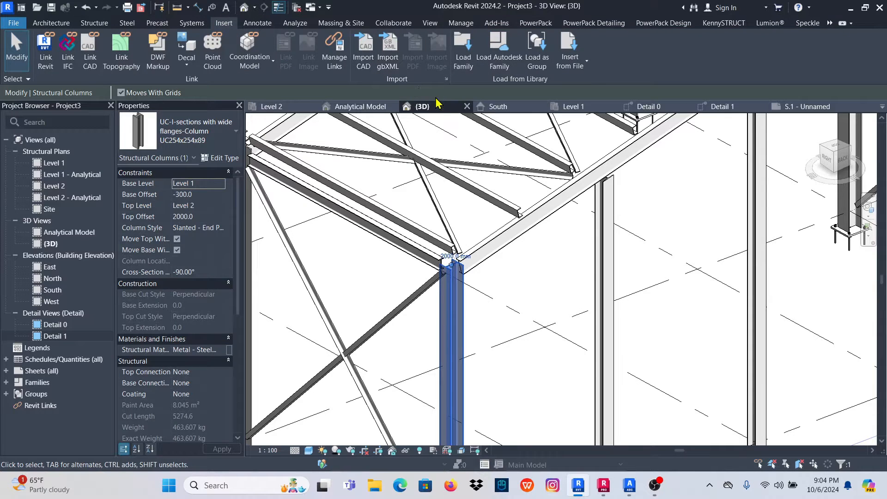
pyautogui.click(465, 50)
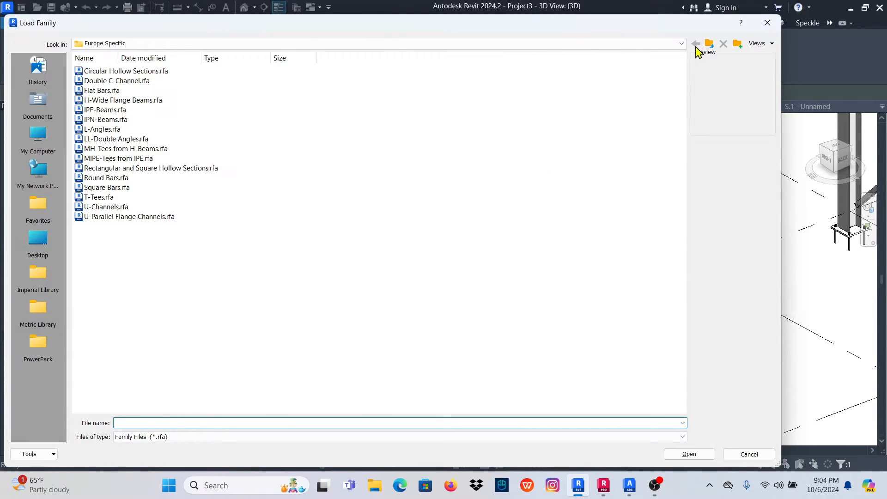
pyautogui.click(681, 44)
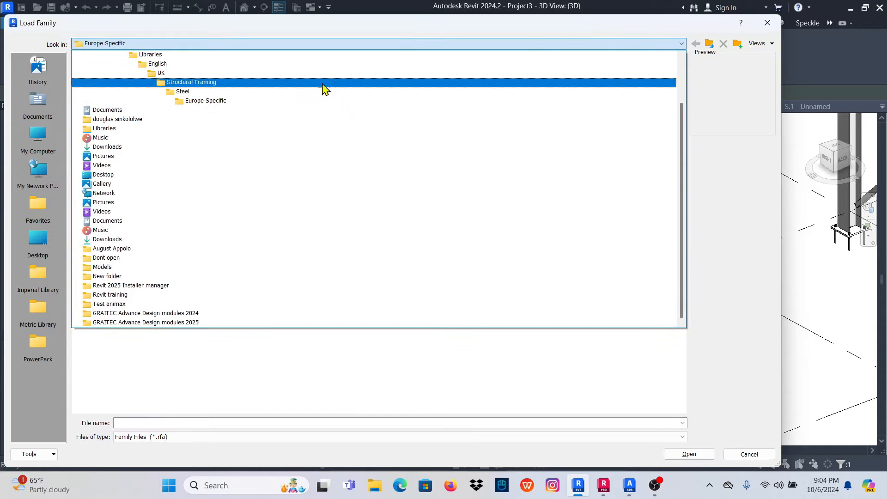
pyautogui.click(172, 74)
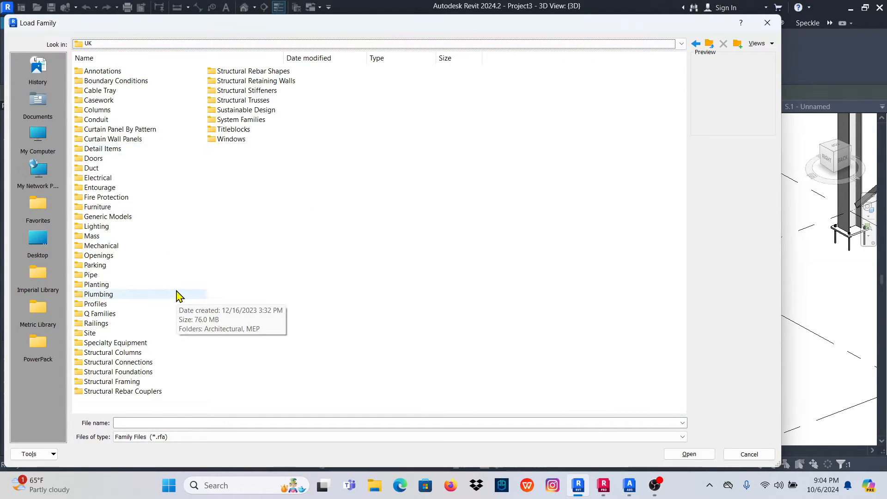
pyautogui.doubleClick(127, 353)
pyautogui.doubleClick(97, 102)
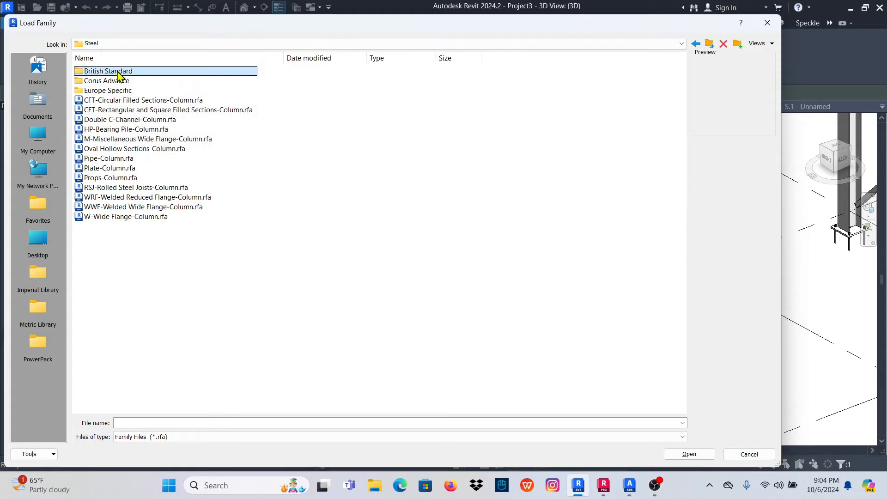
pyautogui.doubleClick(119, 71)
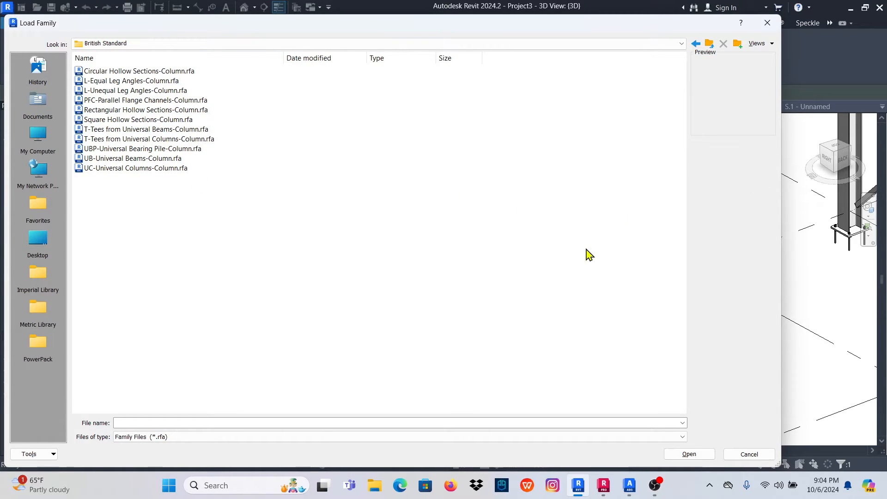
# Choose UC-Universal Columns-Column.rfa from the British Standard folder and open its type catalogue.
pyautogui.moveTo(597, 33); pyautogui.dragTo(507, 224)
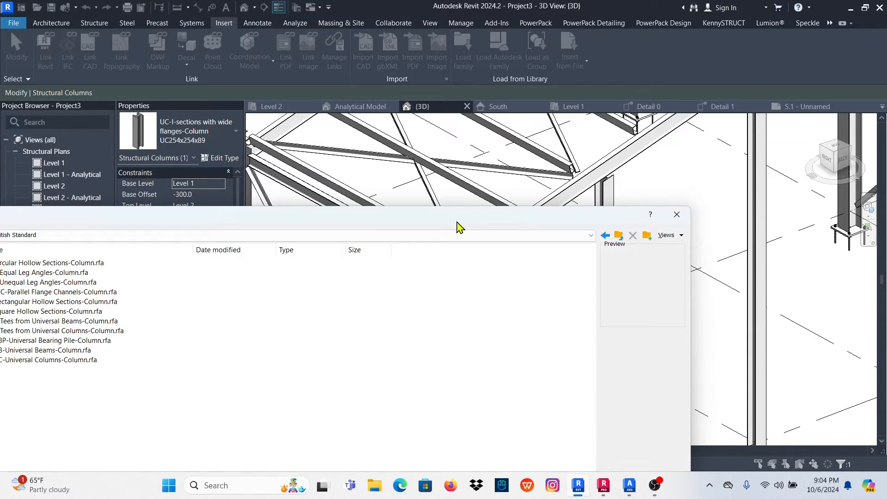
pyautogui.moveTo(458, 226); pyautogui.dragTo(615, 55)
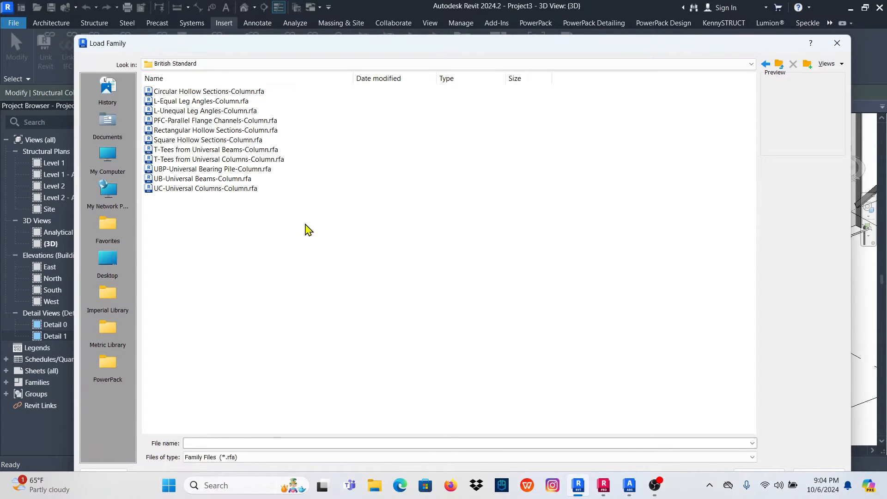
pyautogui.click(200, 190)
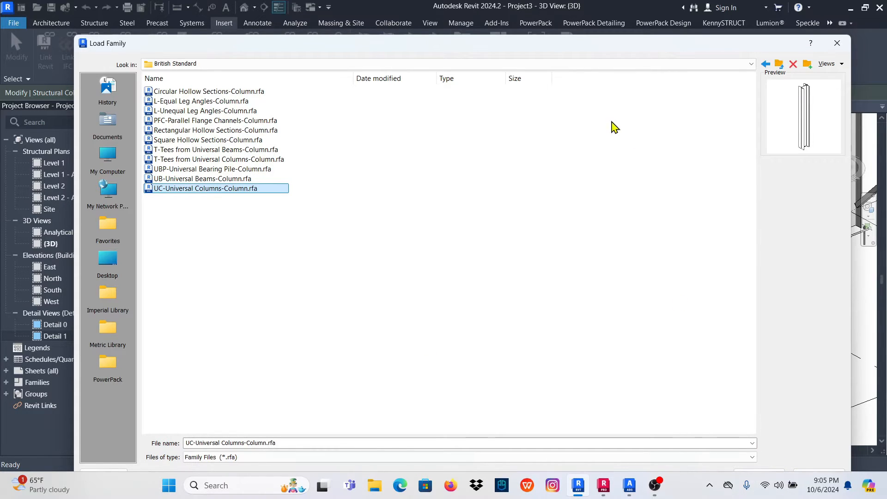
pyautogui.moveTo(562, 56); pyautogui.dragTo(559, 35)
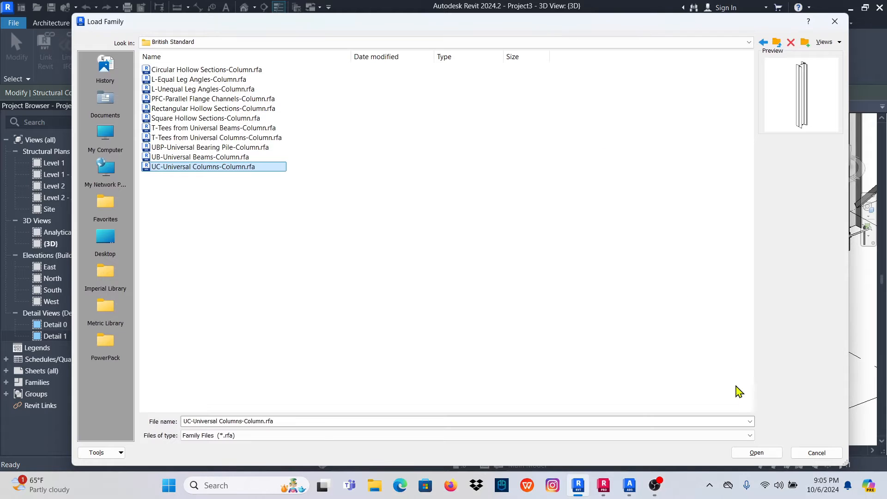
pyautogui.click(764, 454)
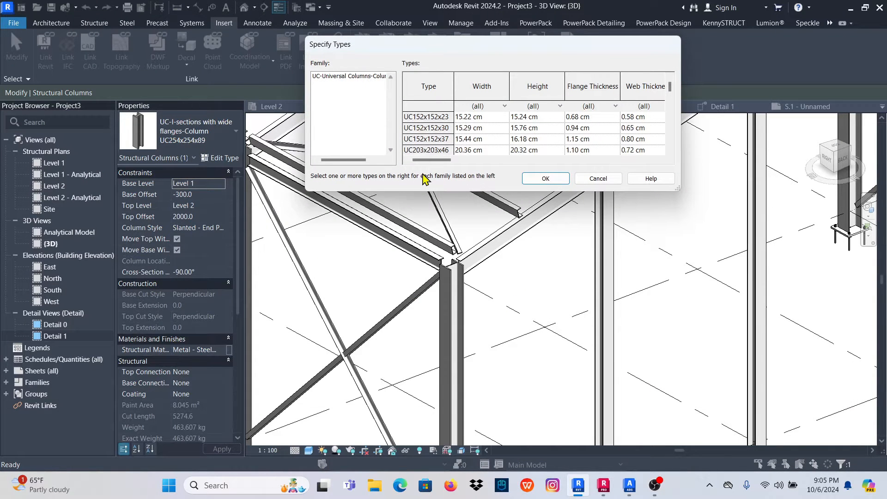
# Enlarge the type catalogue and load the UC254x254x89 type of the UC-Universal Columns-Column family.
pyautogui.scroll(-3, 444, 127)
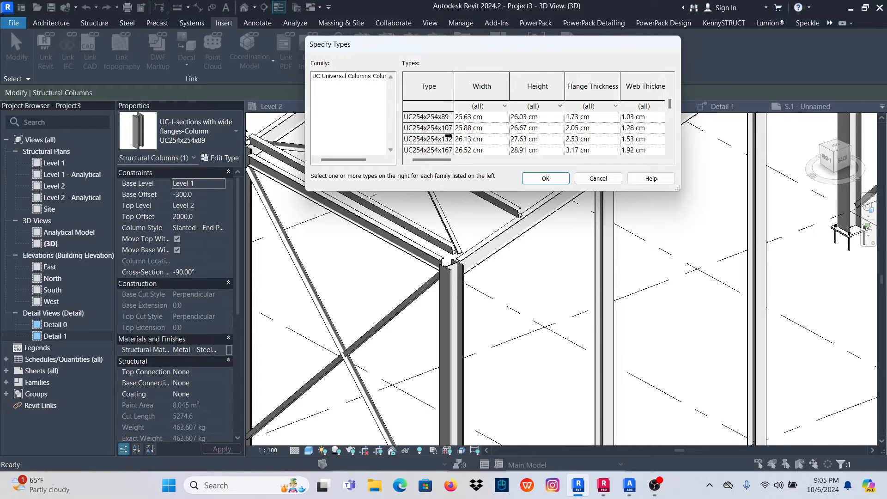
pyautogui.scroll(-1, 446, 136)
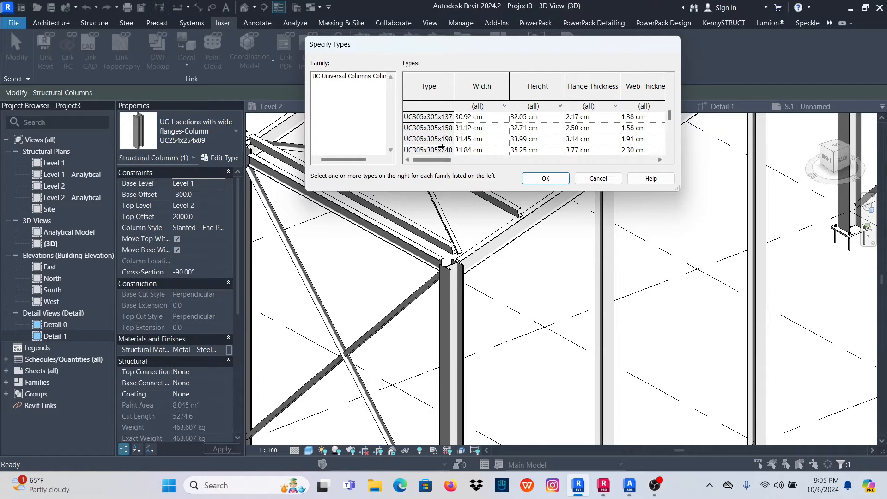
pyautogui.scroll(1, 437, 137)
pyautogui.scroll(3, 435, 135)
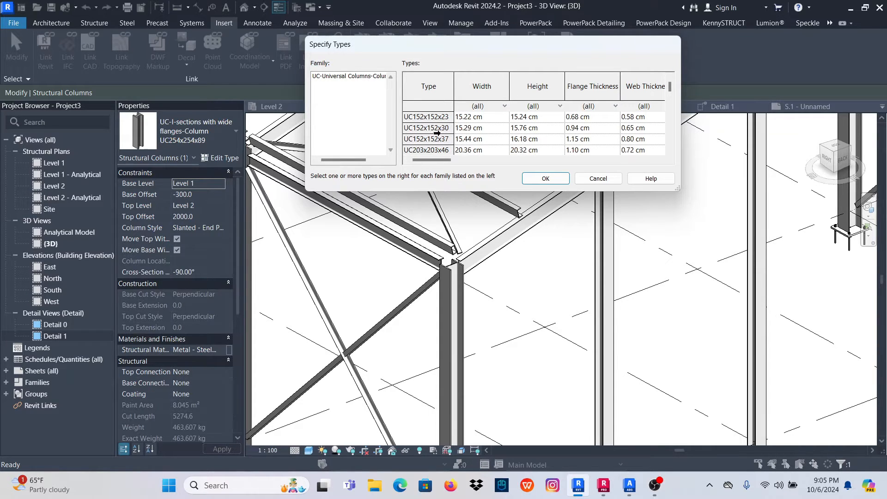
pyautogui.moveTo(679, 189); pyautogui.dragTo(785, 397)
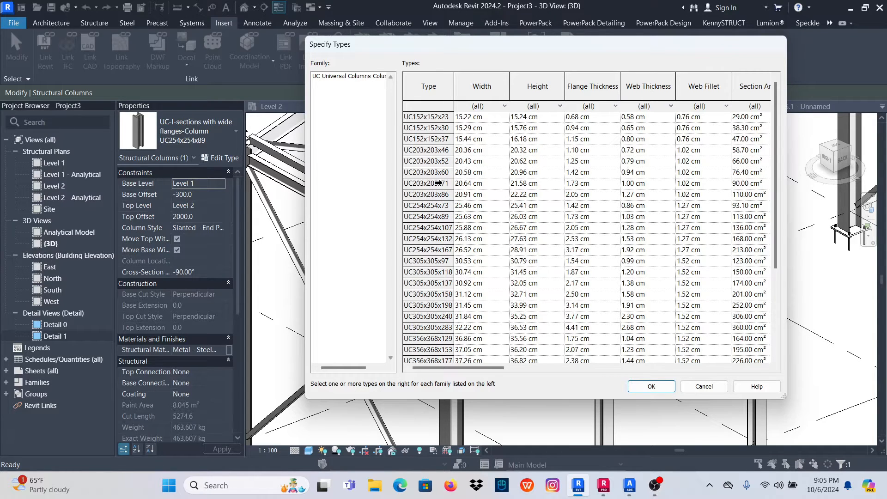
pyautogui.click(432, 216)
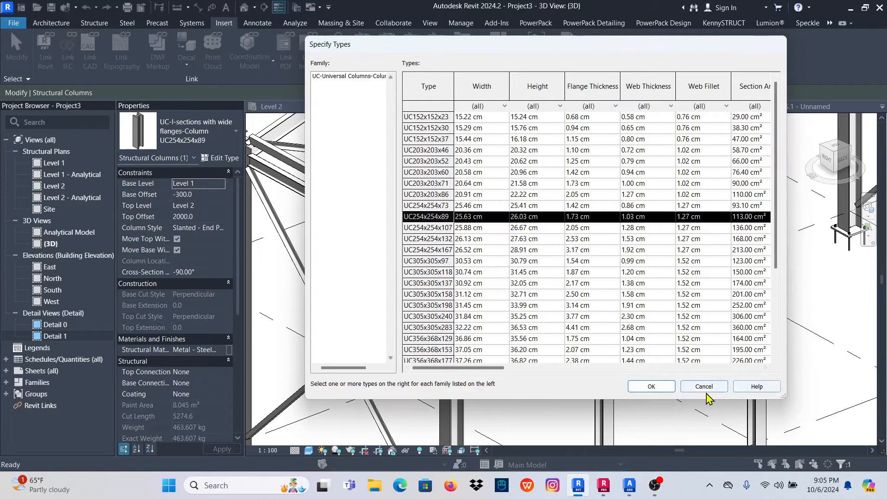
pyautogui.click(652, 387)
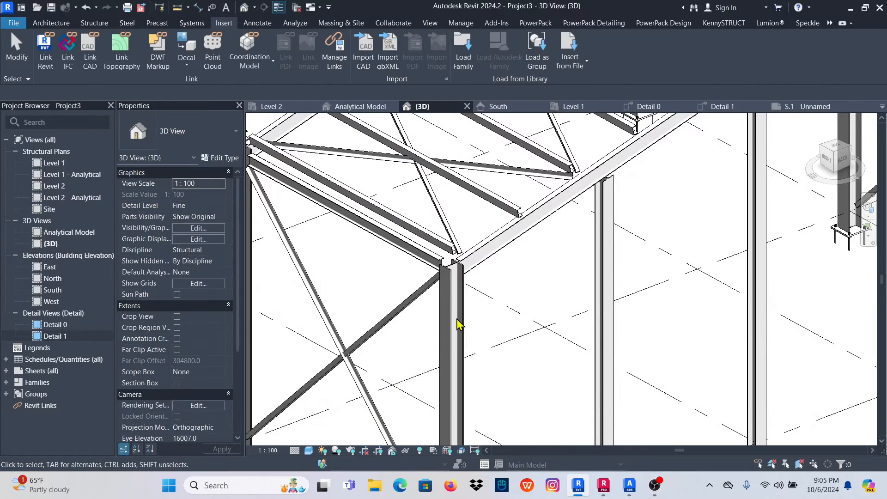
# Change the corner column at grids 1 and I to the UC-Universal Columns-Column type UC254x254x89.
pyautogui.click(457, 324)
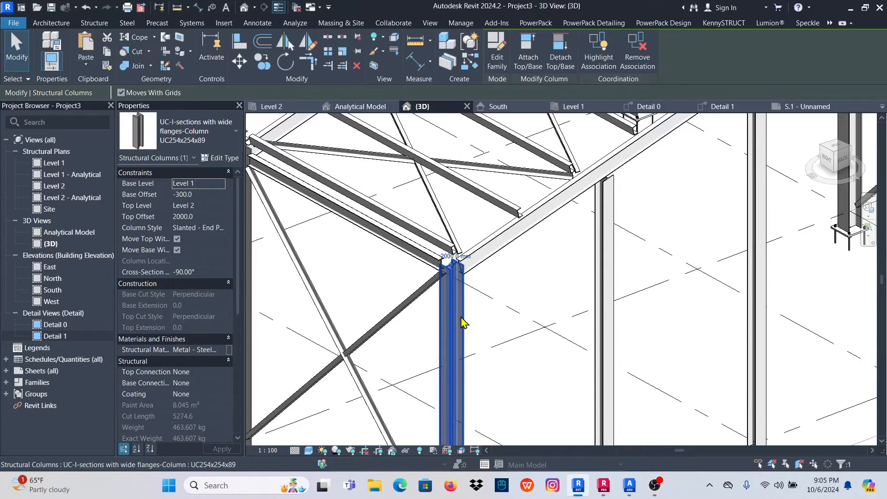
pyautogui.click(227, 137)
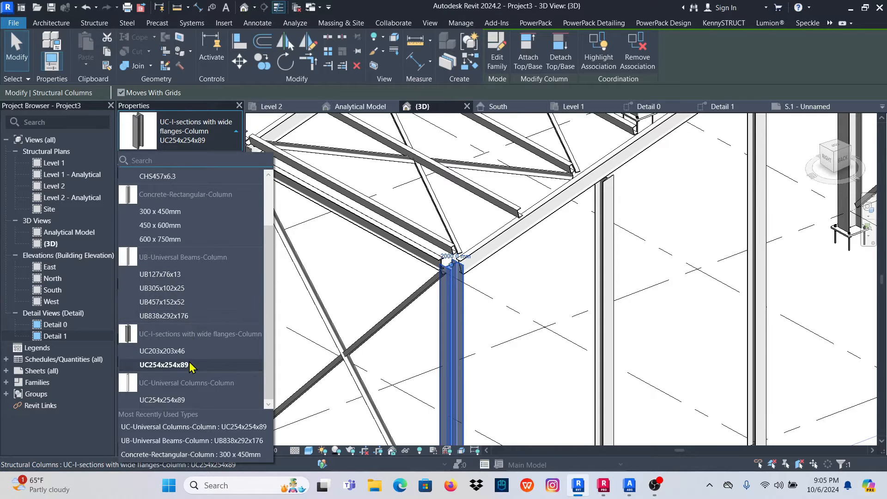
pyautogui.moveTo(172, 318)
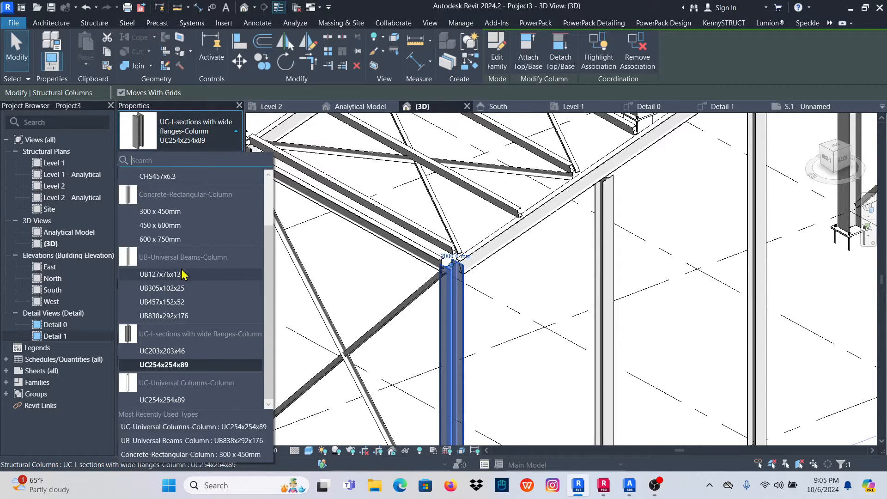
pyautogui.click(170, 400)
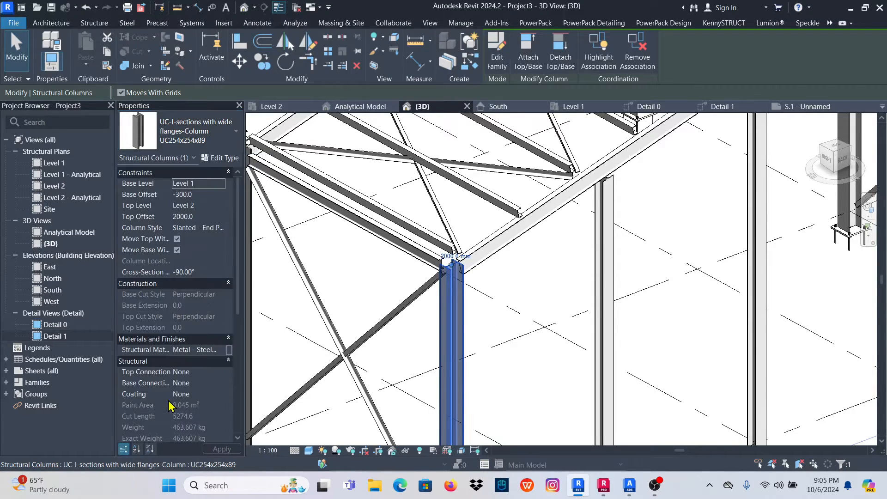
pyautogui.scroll(-3, 440, 276)
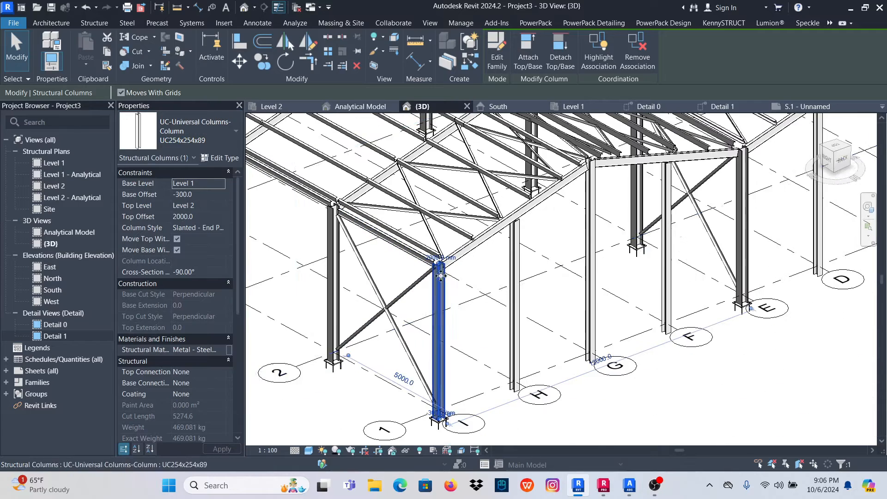
pyautogui.click(471, 340)
pyautogui.click(445, 343)
pyautogui.rightClick(444, 343)
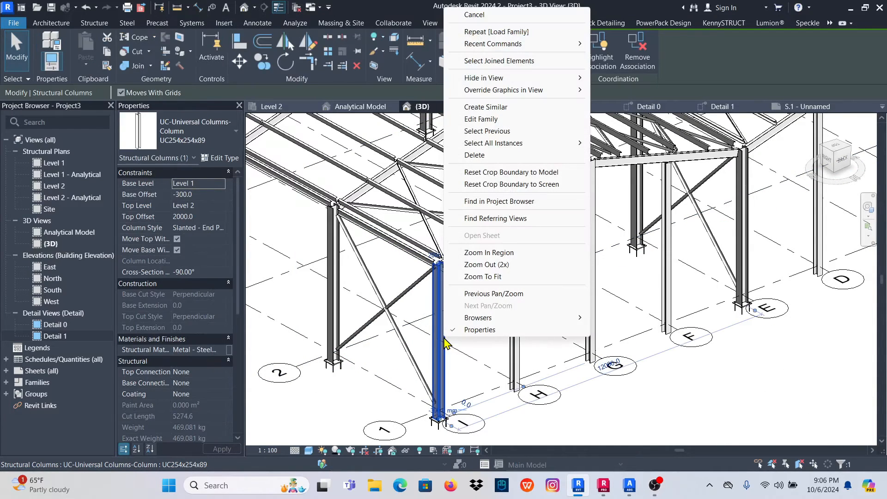
pyautogui.click(756, 262)
# Select all visible instances of the column type at grid E and change them to UC-Universal Columns-Column UC254x254x89.
pyautogui.click(744, 255)
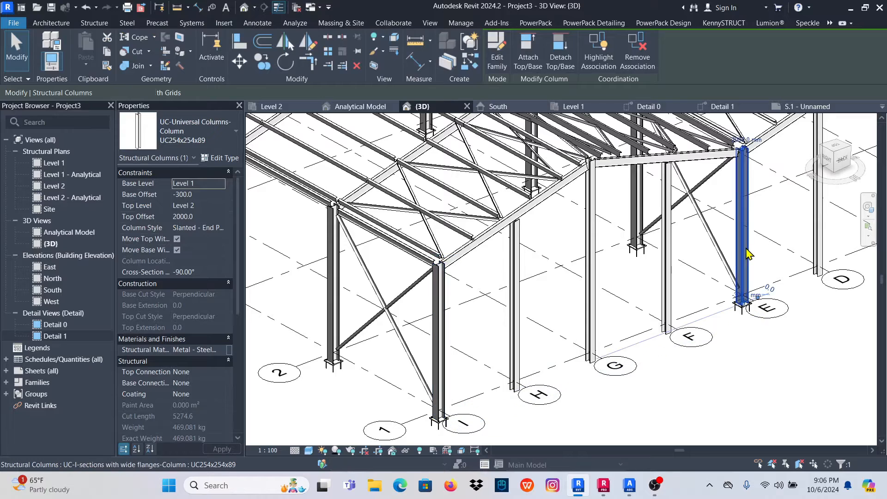
pyautogui.rightClick(744, 256)
pyautogui.moveTo(767, 278)
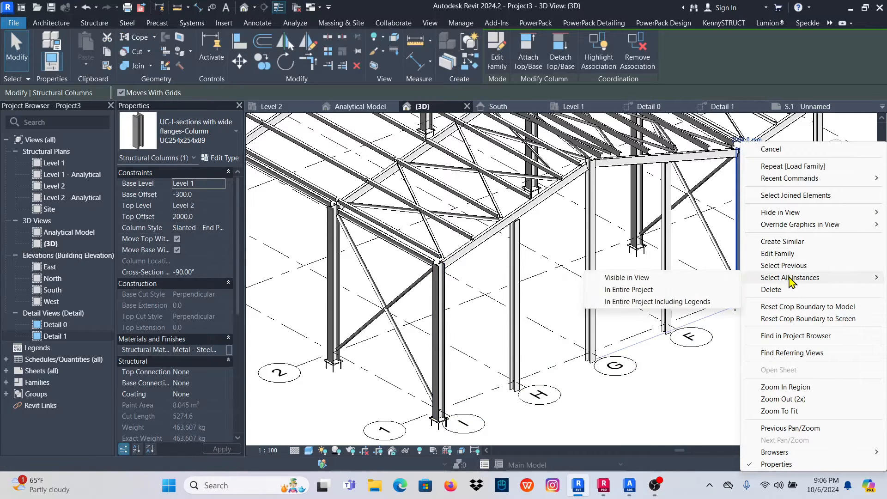
pyautogui.click(645, 279)
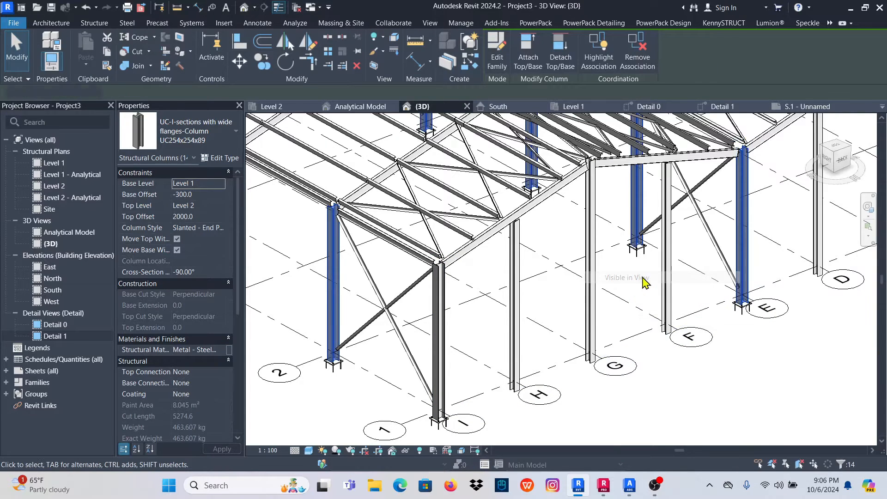
pyautogui.click(227, 138)
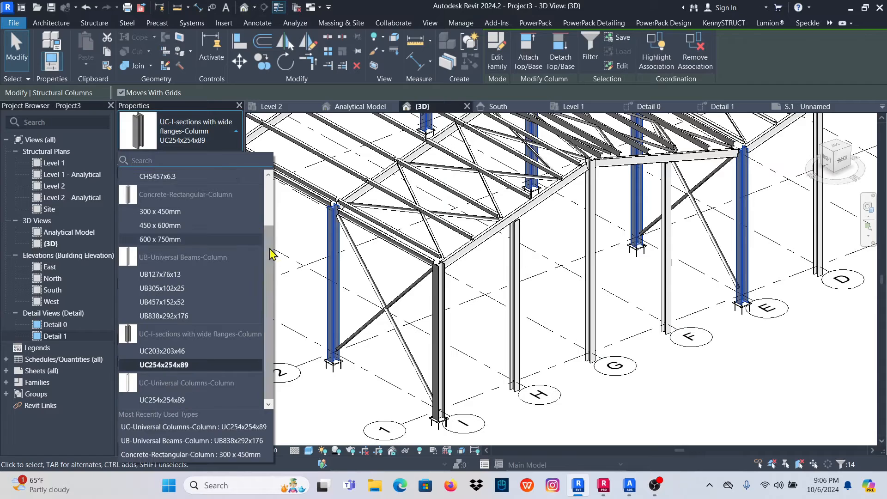
pyautogui.click(178, 405)
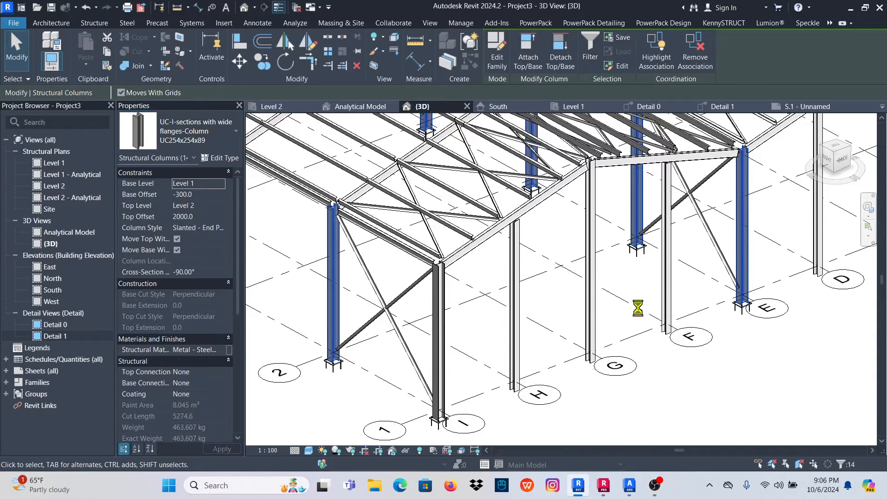
pyautogui.scroll(-3, 615, 306)
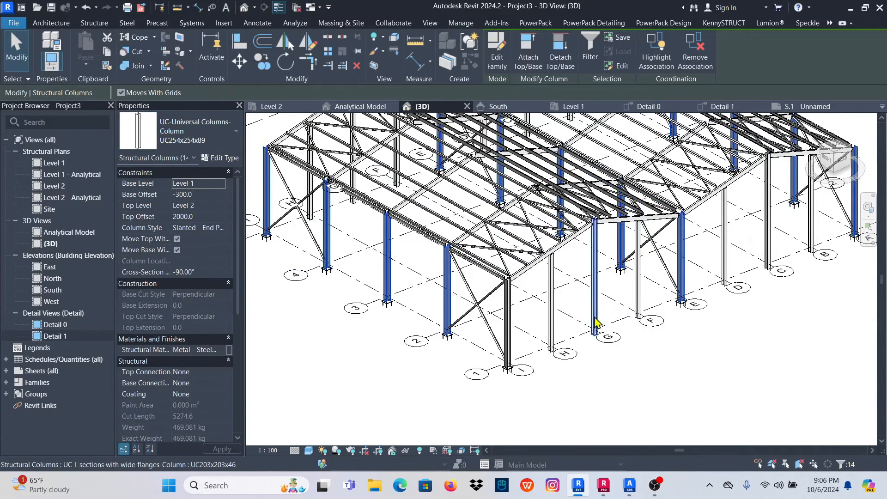
# Load the UC203x203x46 type of UC-Universal Columns-Column.rfa from the British Standard folder for the column at grid H.
pyautogui.scroll(3, 594, 323)
pyautogui.click(526, 288)
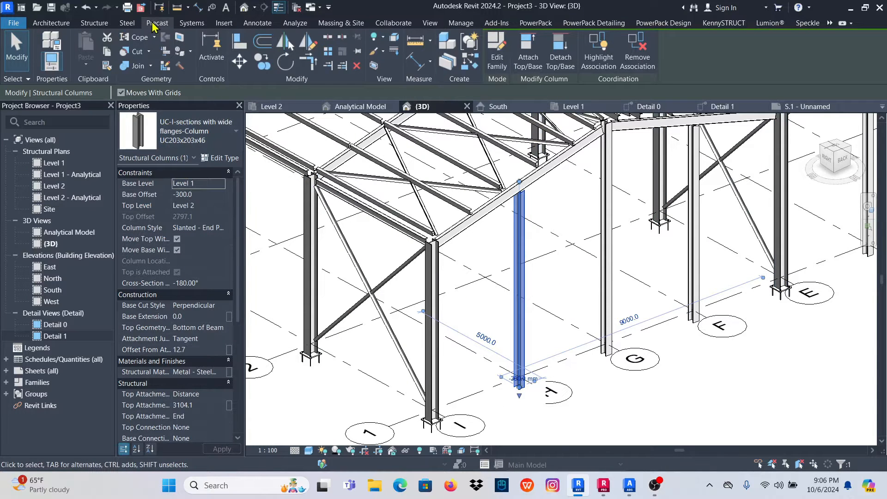
pyautogui.click(225, 23)
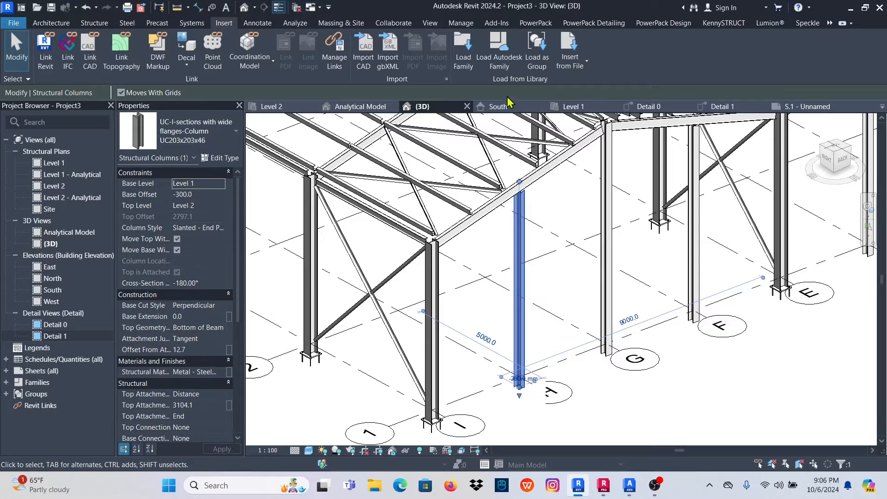
pyautogui.click(463, 48)
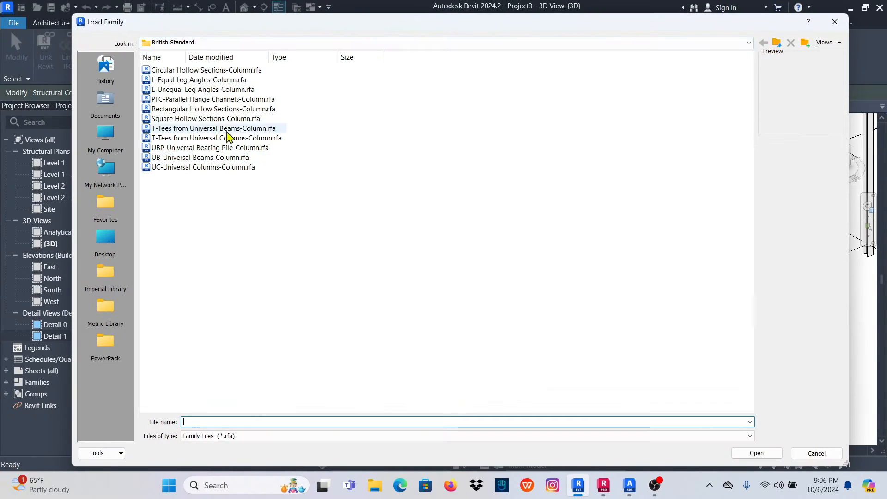
pyautogui.click(200, 168)
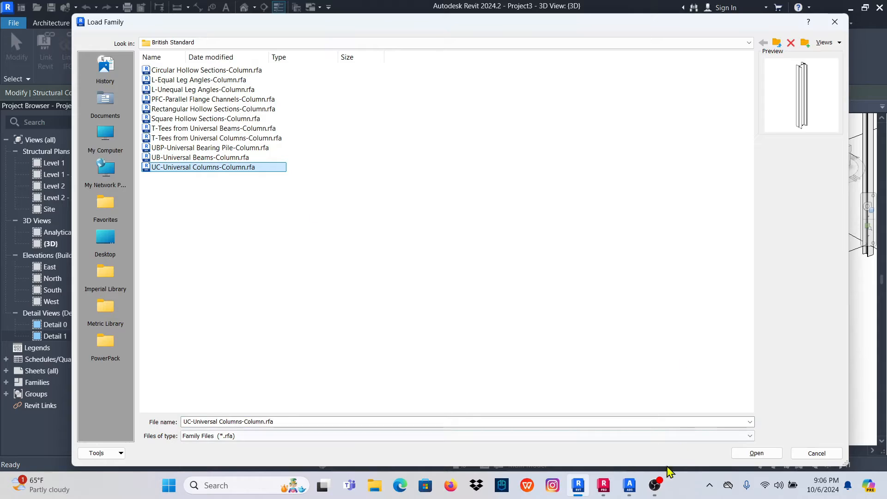
pyautogui.click(762, 454)
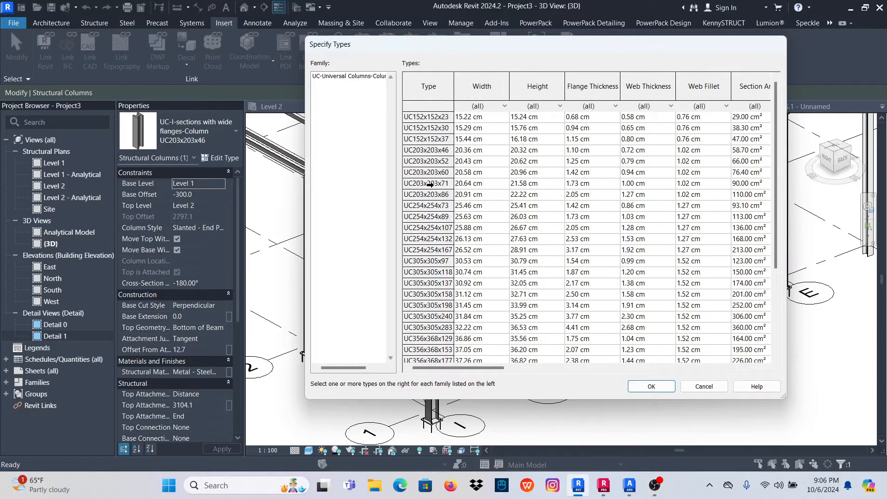
pyautogui.click(427, 151)
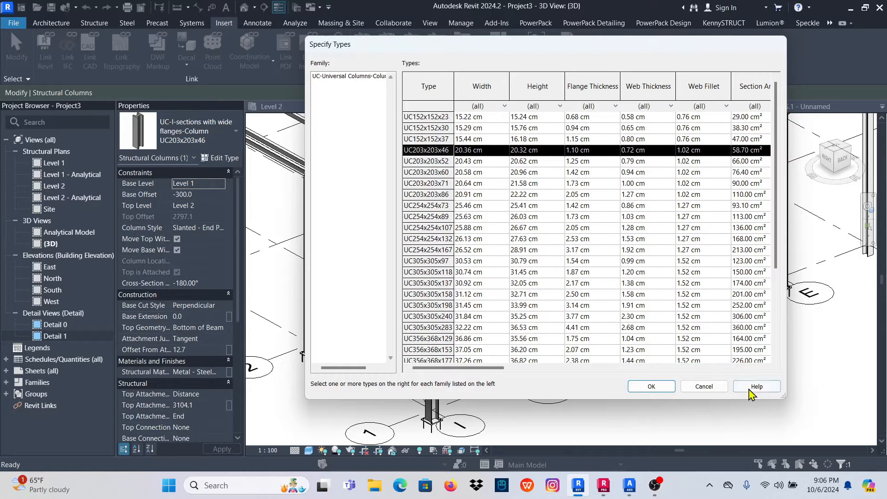
pyautogui.click(651, 386)
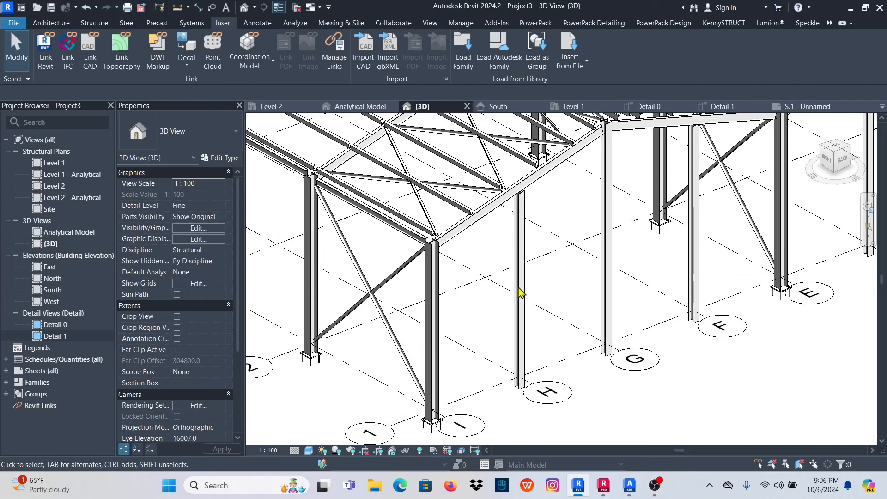
# Select all visible instances of the column type at grid H and change them to UC-Universal Columns-Column UC203x203x46.
pyautogui.click(520, 292)
pyautogui.rightClick(520, 292)
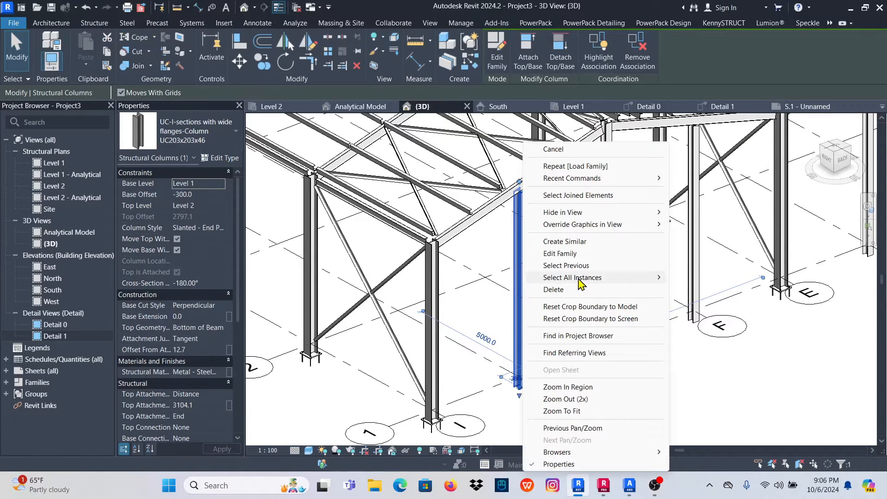
pyautogui.moveTo(580, 283)
pyautogui.click(700, 279)
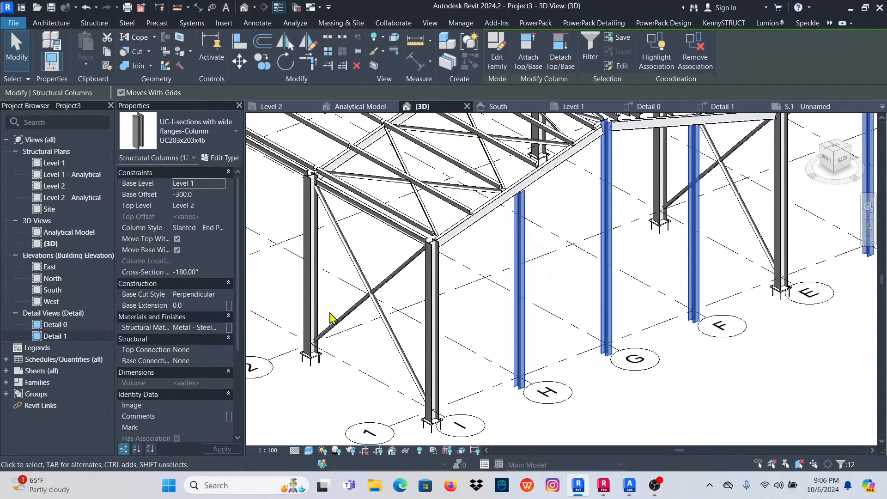
pyautogui.click(221, 135)
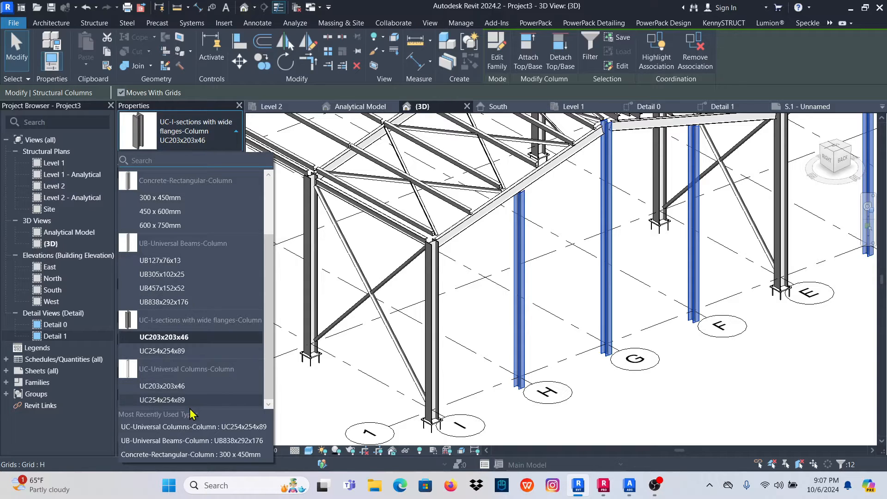
pyautogui.click(171, 387)
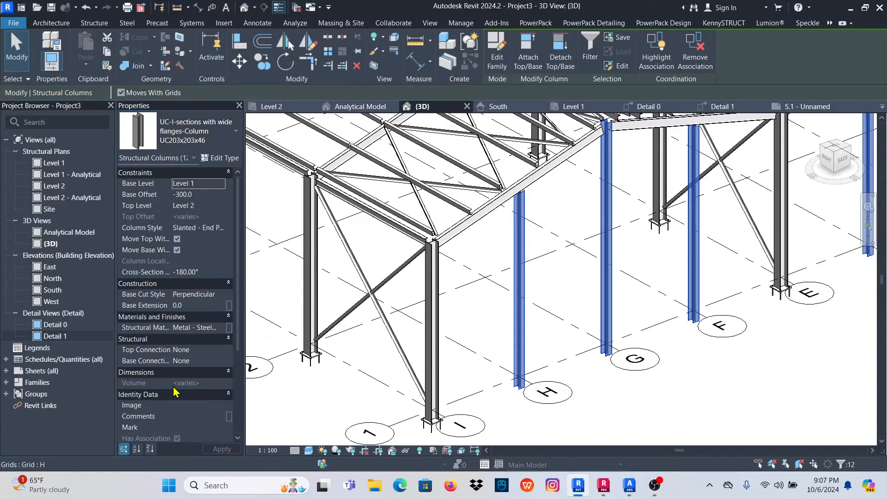
pyautogui.scroll(-6, 503, 276)
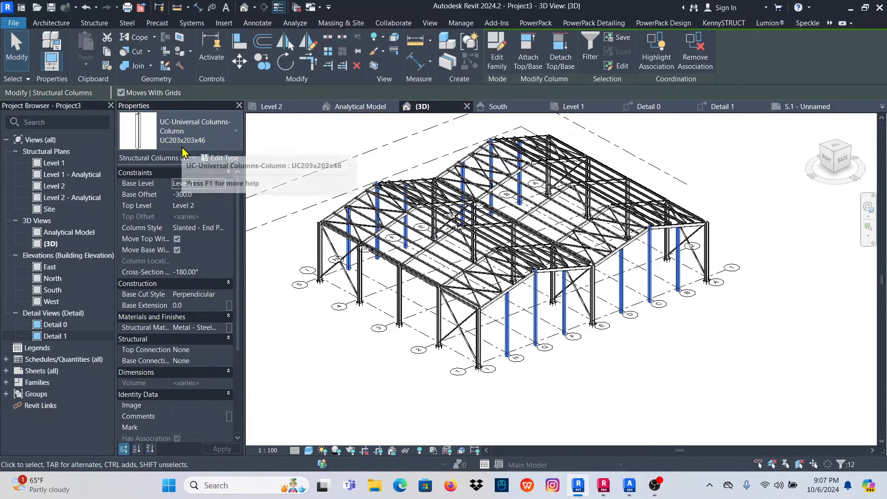
pyautogui.click(619, 398)
# Check the section type of the rafter at grid 3 and browse the UK library to Structural Framing, Steel, British Standard.
pyautogui.scroll(5, 422, 275)
pyautogui.scroll(3, 424, 276)
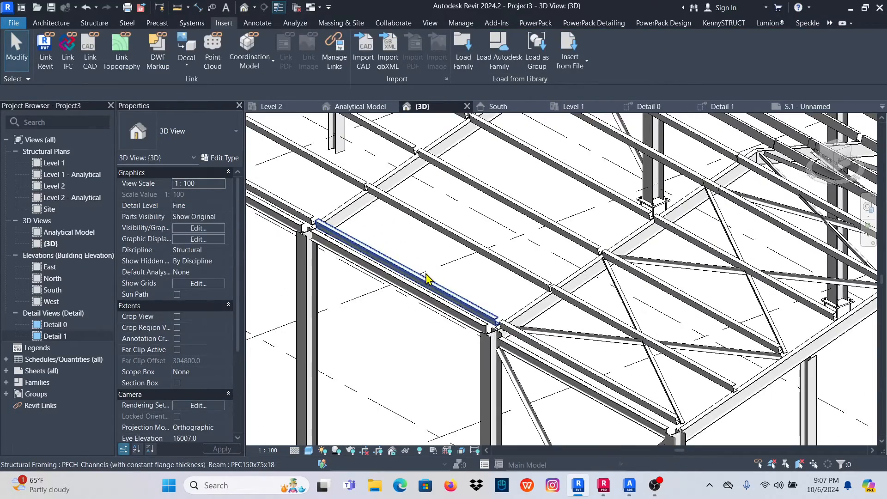
pyautogui.click(366, 222)
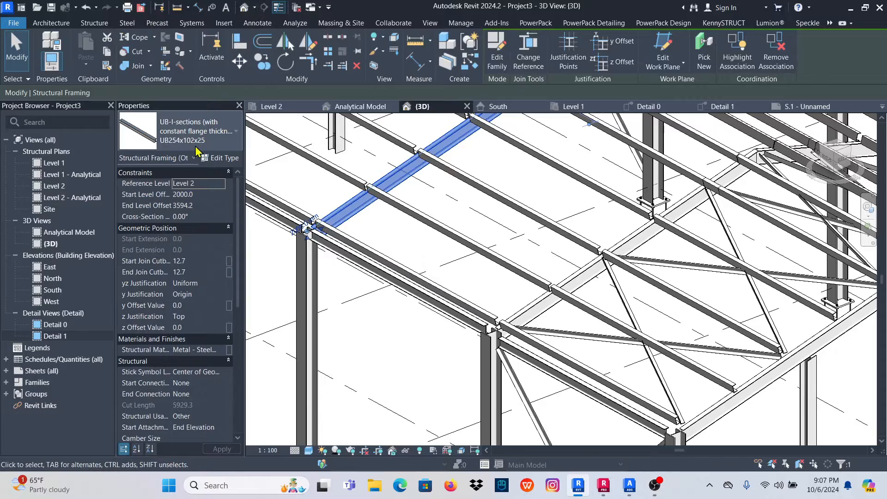
pyautogui.scroll(-8, 462, 339)
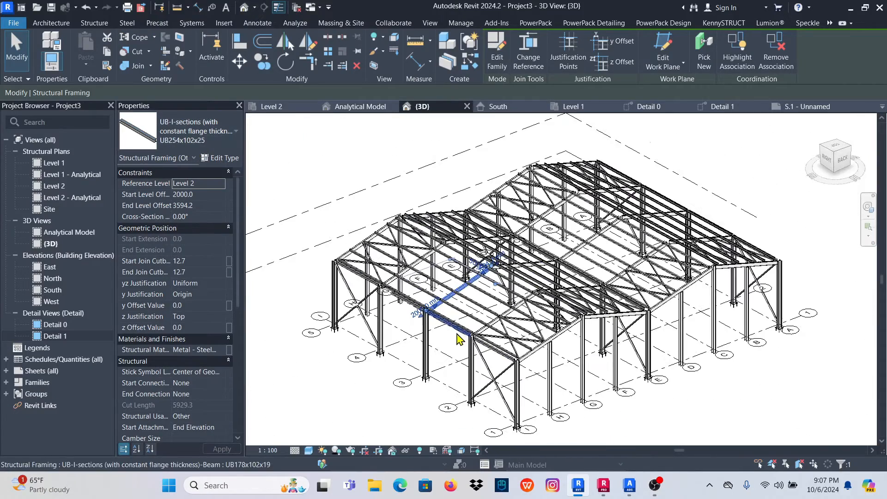
pyautogui.click(128, 23)
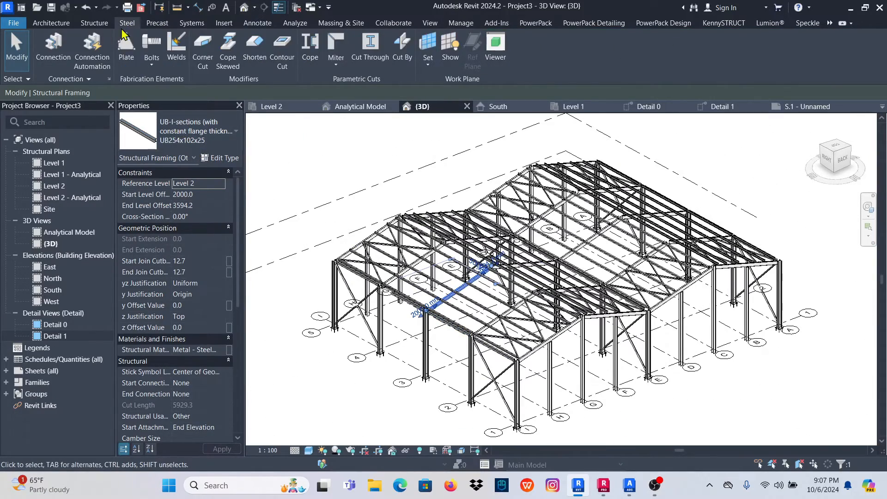
pyautogui.click(224, 24)
pyautogui.click(464, 48)
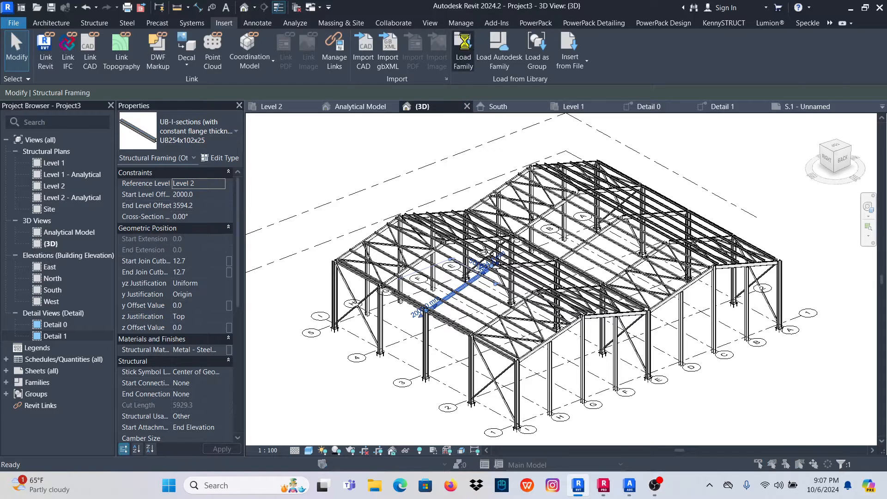
pyautogui.click(749, 43)
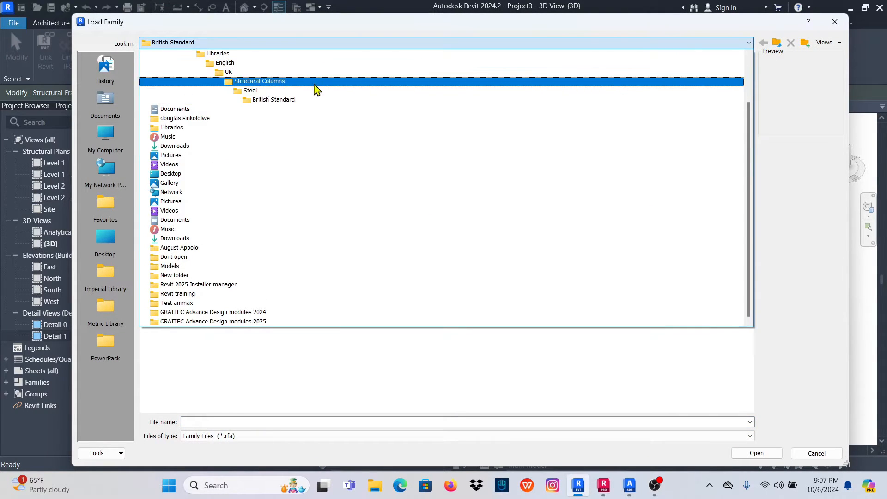
pyautogui.click(232, 75)
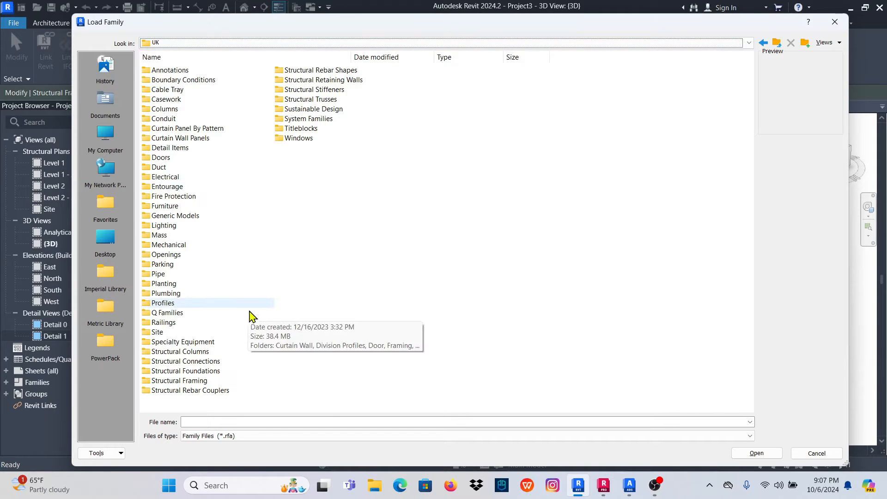
pyautogui.doubleClick(201, 382)
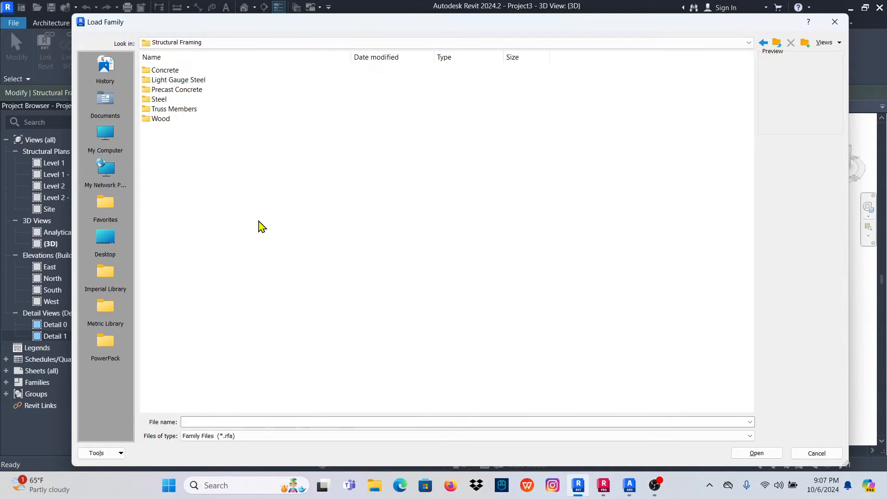
pyautogui.doubleClick(158, 100)
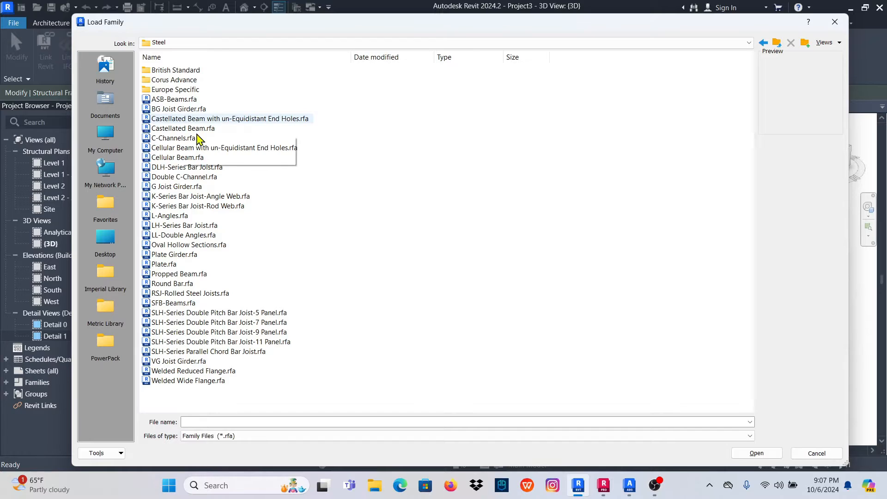
pyautogui.doubleClick(180, 70)
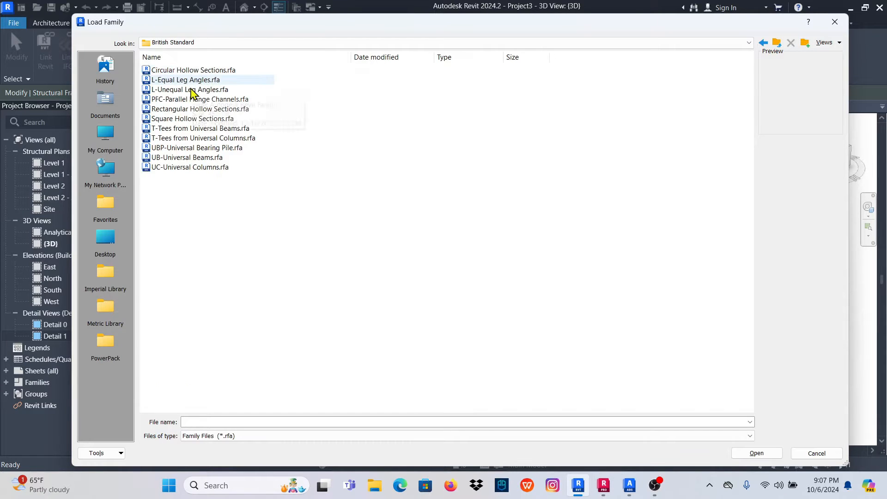
# Load the UB254x102x25 type from UB-Universal Beams.rfa, overwriting the existing version and its parameter values.
pyautogui.click(173, 158)
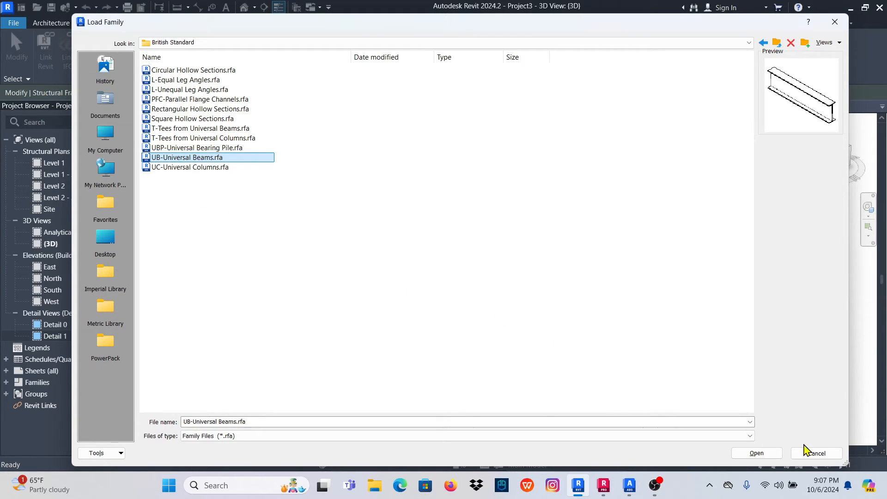
pyautogui.click(758, 454)
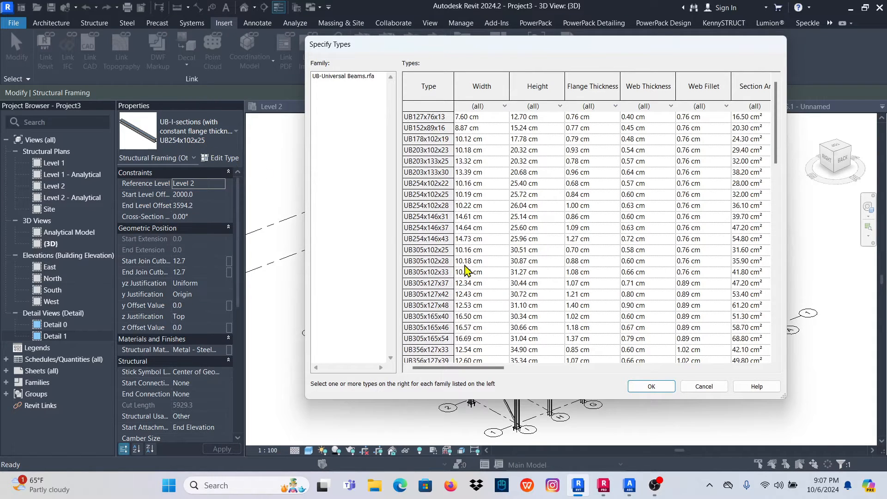
pyautogui.click(429, 196)
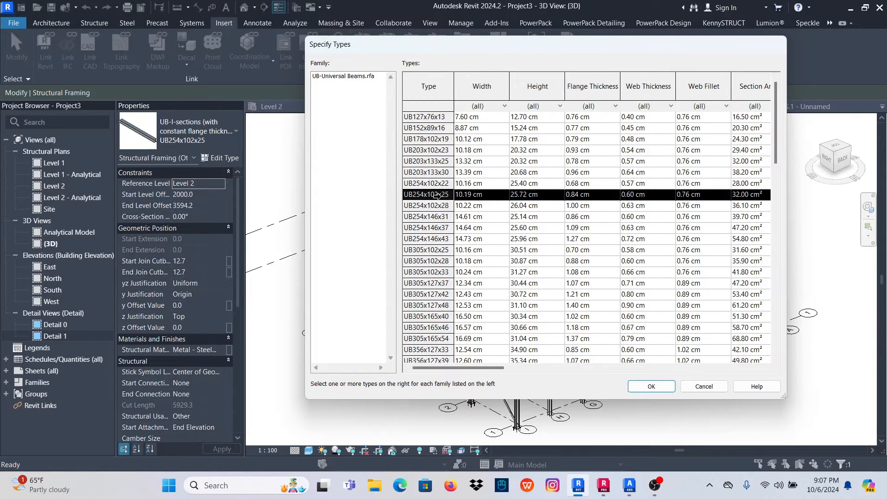
pyautogui.click(651, 386)
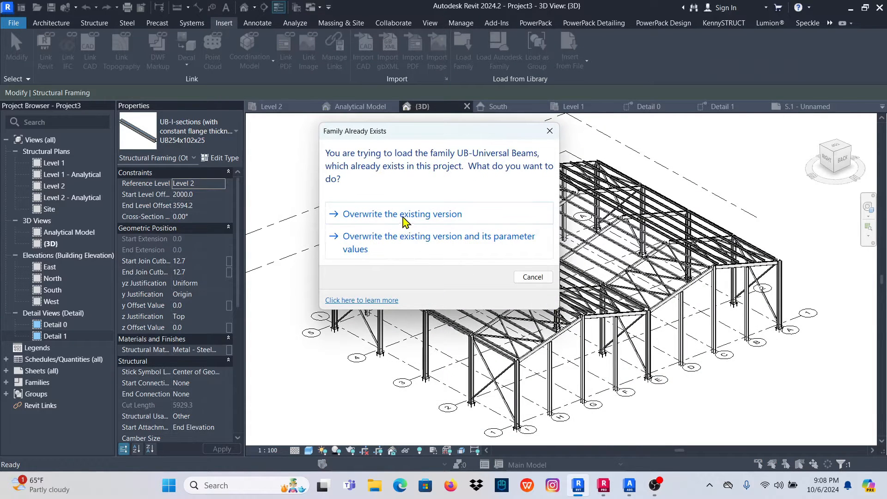
pyautogui.click(425, 240)
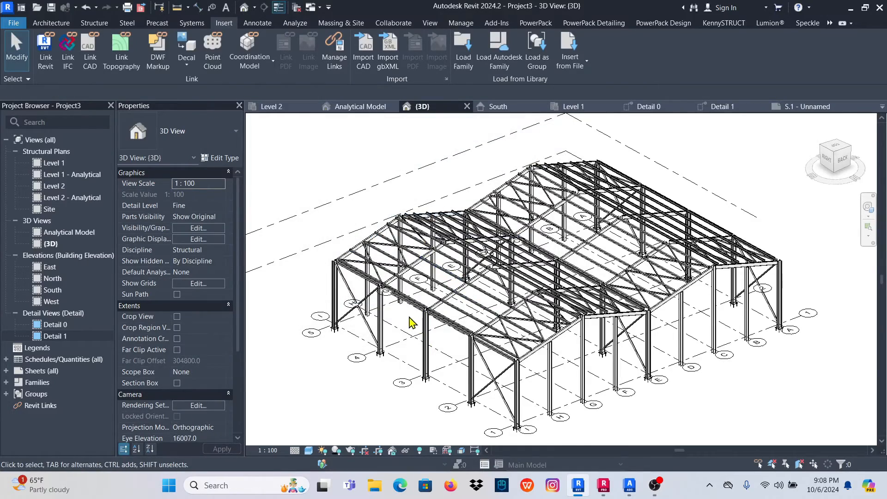
# Select all visible instances of the rafter type at grid 3 and change them to UB-Universal Beams UB254x102x25.
pyautogui.scroll(6, 452, 310)
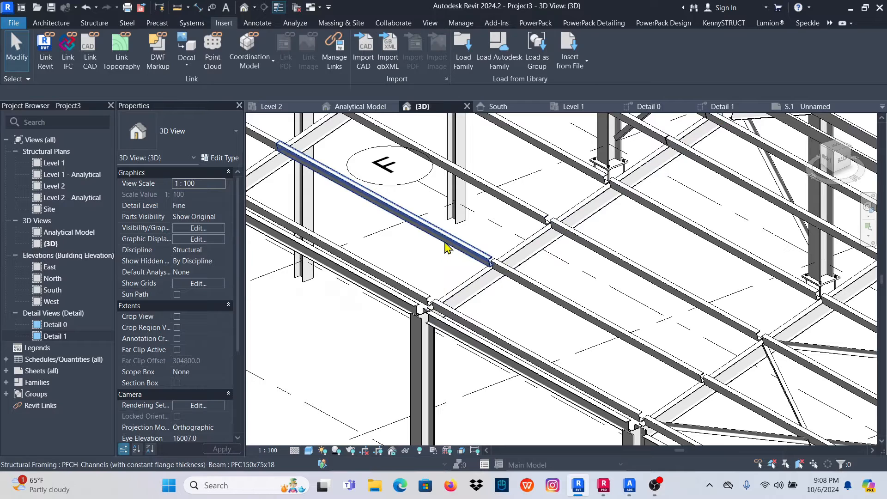
pyautogui.click(472, 289)
pyautogui.rightClick(472, 287)
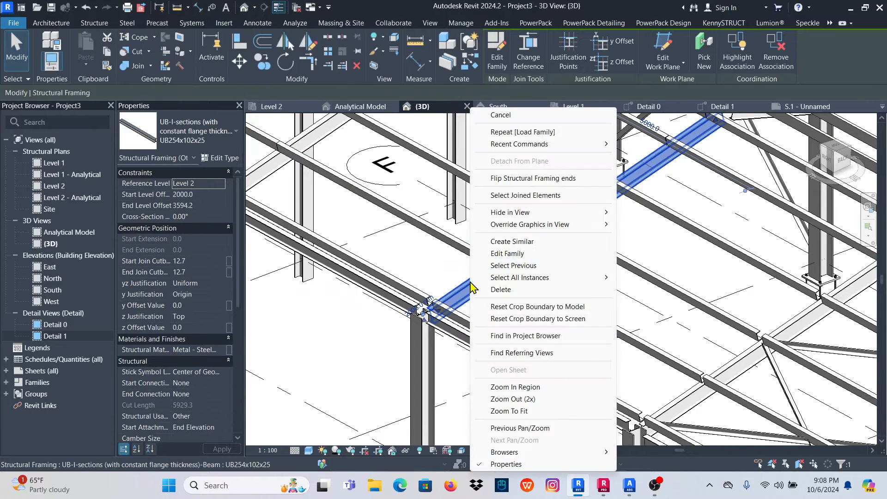
pyautogui.moveTo(534, 279)
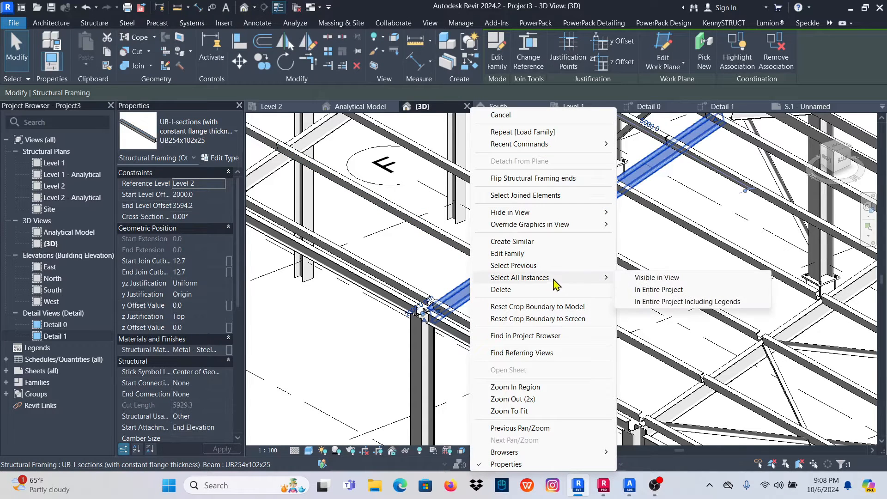
pyautogui.click(646, 279)
pyautogui.click(237, 147)
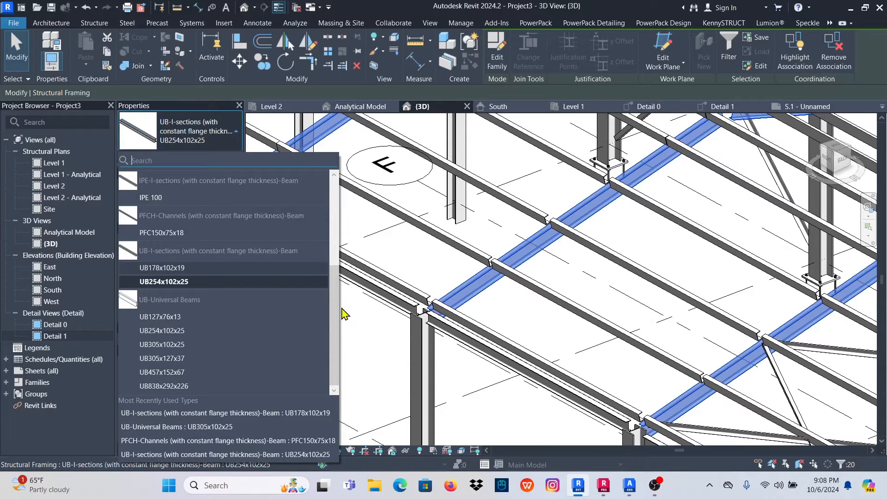
pyautogui.moveTo(162, 308)
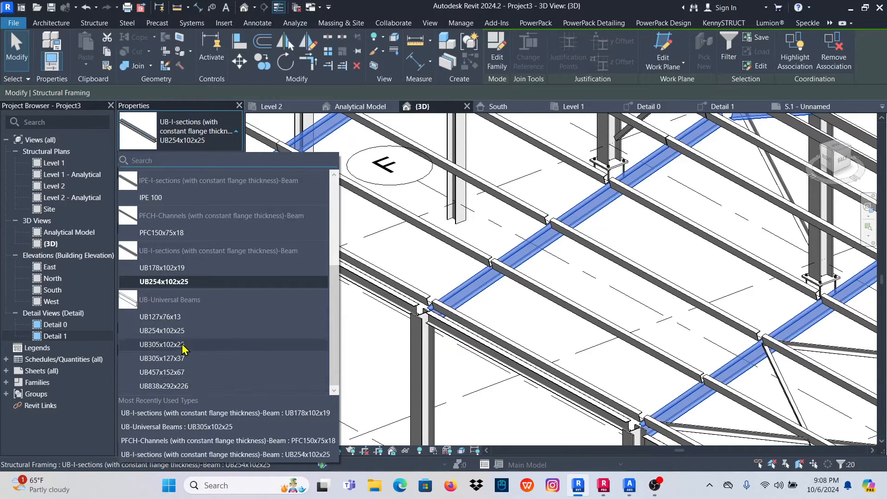
pyautogui.moveTo(181, 347)
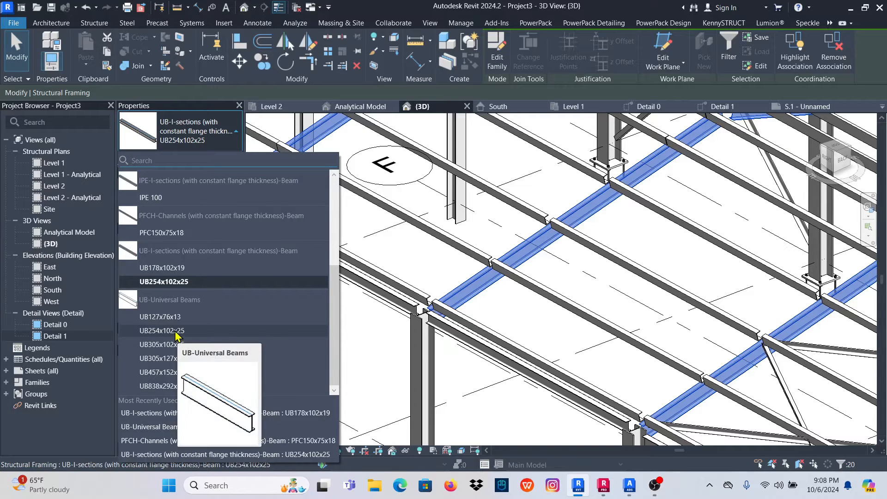
pyautogui.click(178, 335)
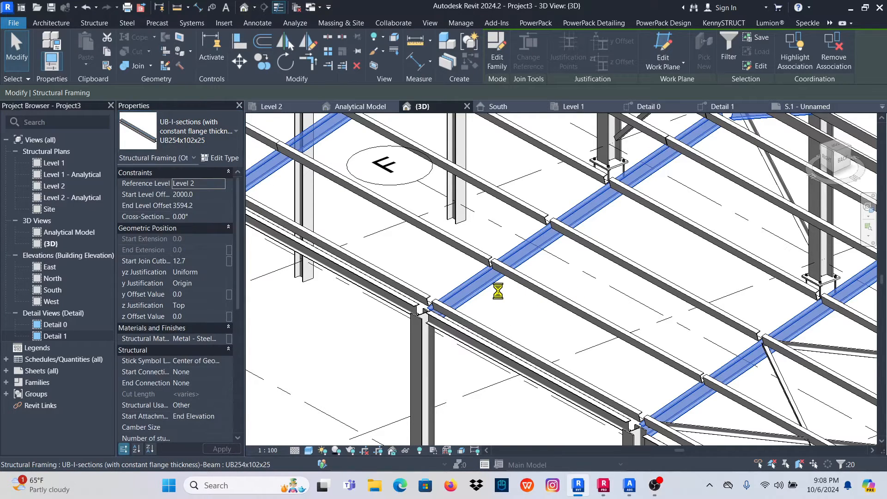
pyautogui.scroll(-6, 353, 331)
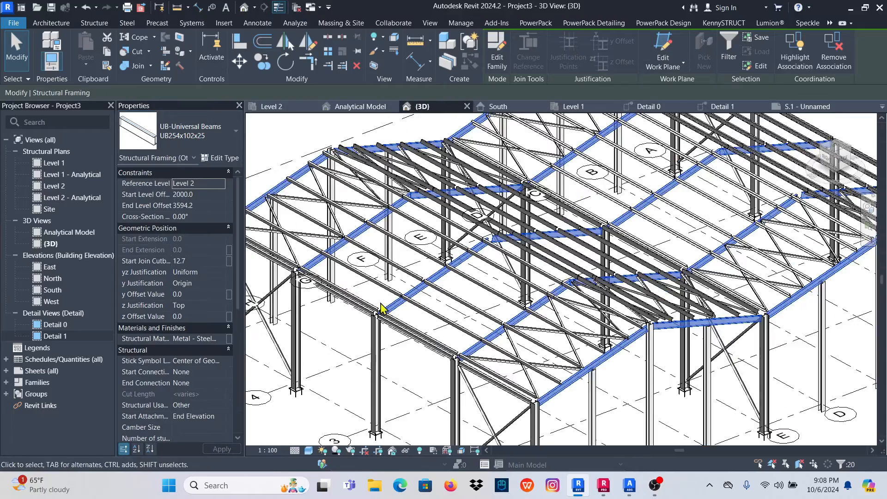
# Clear the rafter selection and check the section type of a roof purlin.
pyautogui.scroll(3, 325, 271)
pyautogui.scroll(-6, 396, 254)
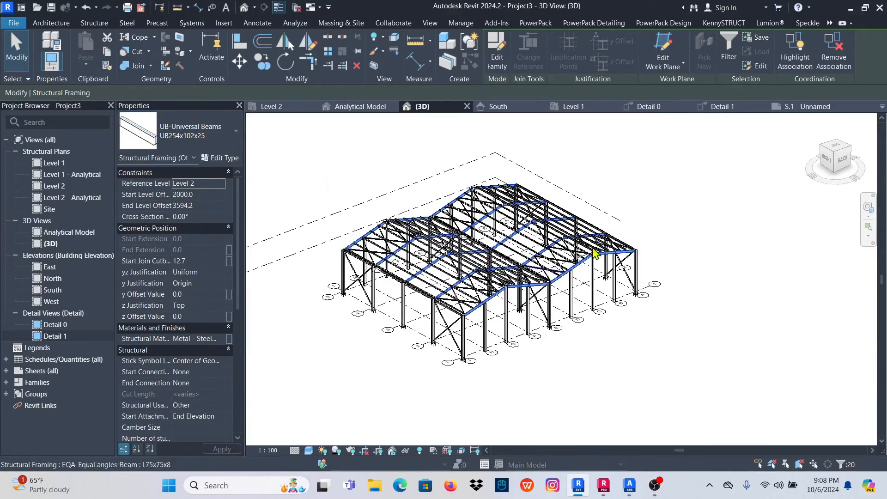
pyautogui.click(695, 189)
pyautogui.scroll(10, 531, 241)
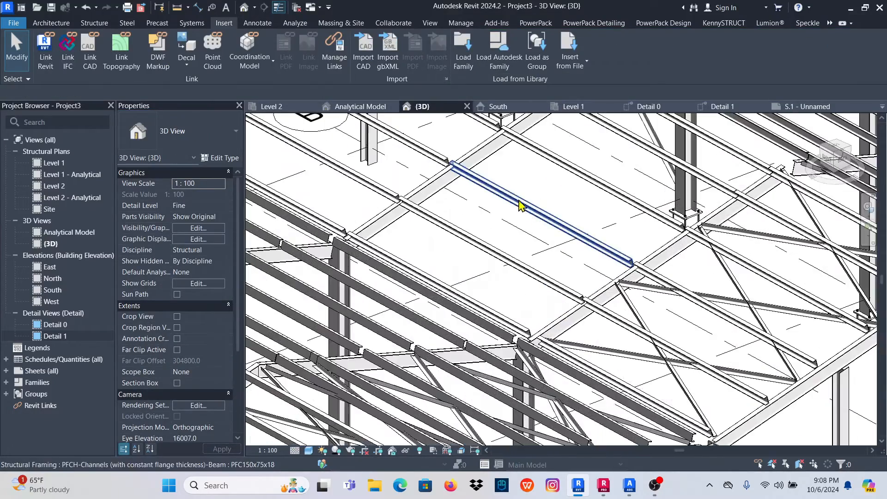
pyautogui.click(521, 204)
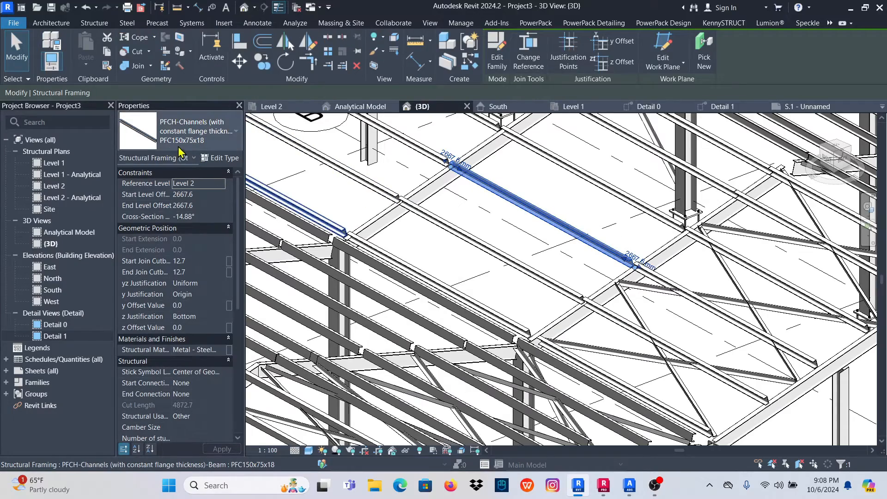
pyautogui.scroll(-6, 358, 198)
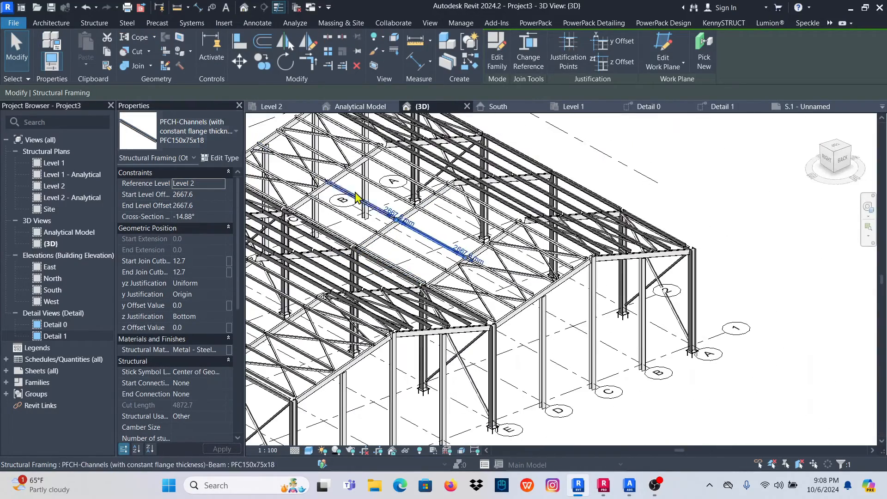
# Load the PFC150x75x18 type from PFC-Parallel Flange Channels.rfa in the British Standard steel framing folder.
pyautogui.click(223, 23)
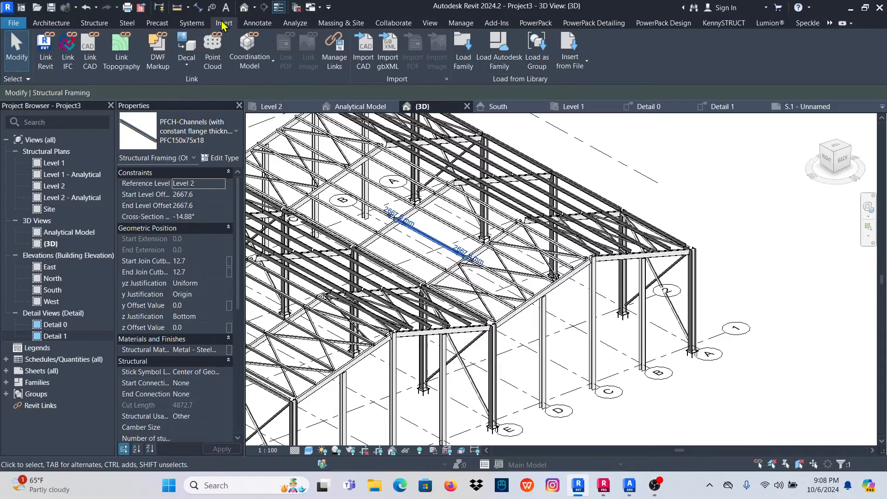
pyautogui.click(463, 48)
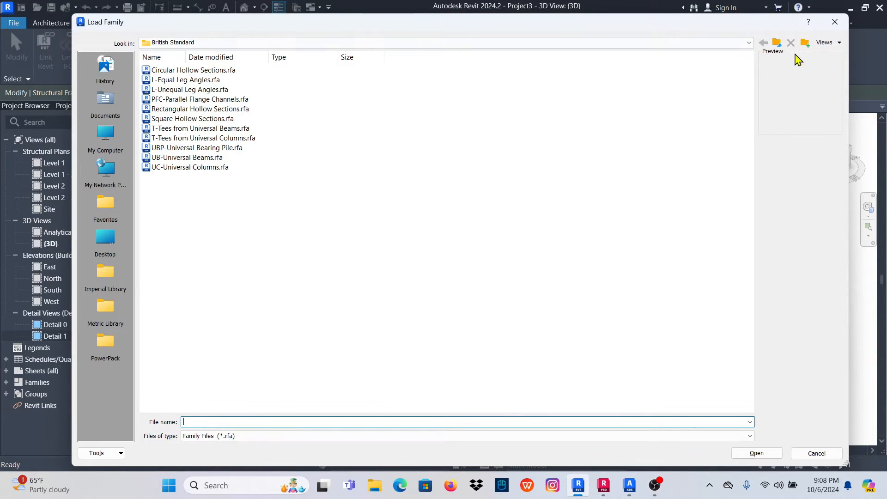
pyautogui.click(777, 43)
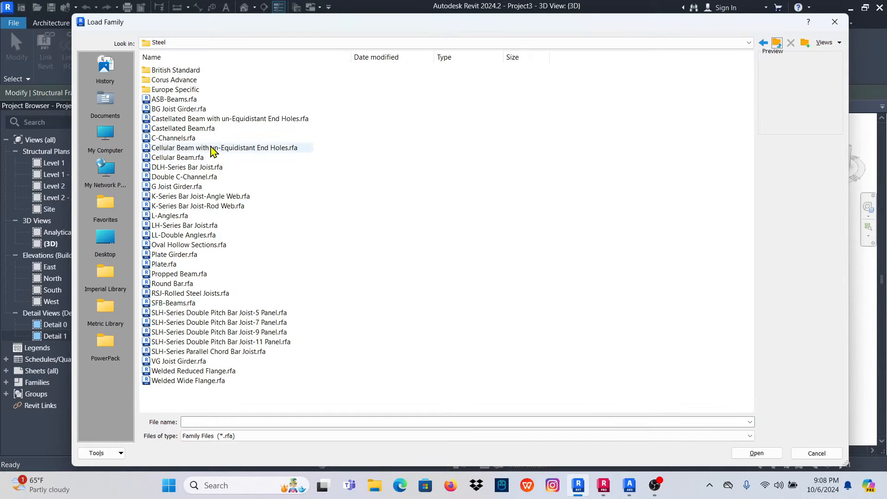
pyautogui.doubleClick(168, 70)
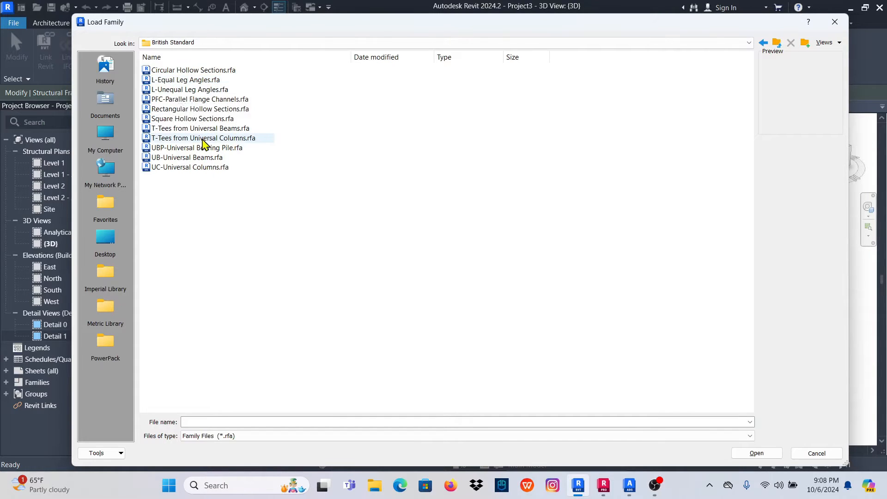
pyautogui.click(187, 100)
pyautogui.moveTo(214, 27); pyautogui.dragTo(323, 28)
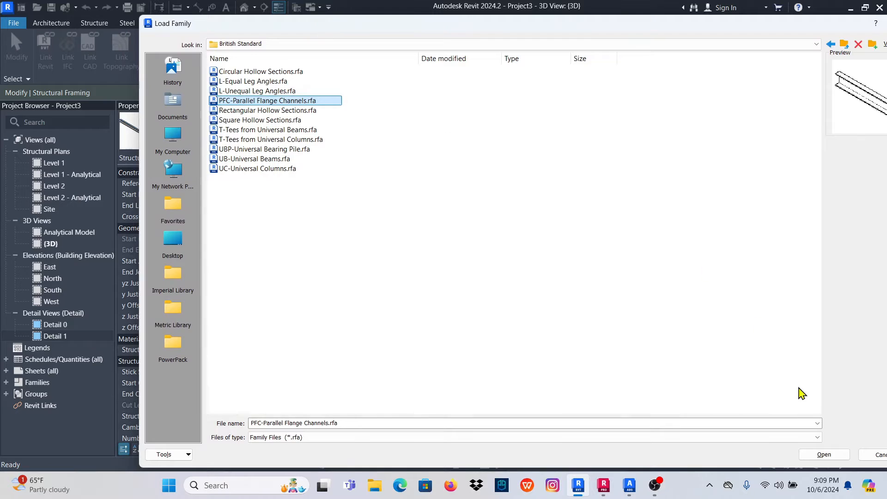
pyautogui.click(824, 454)
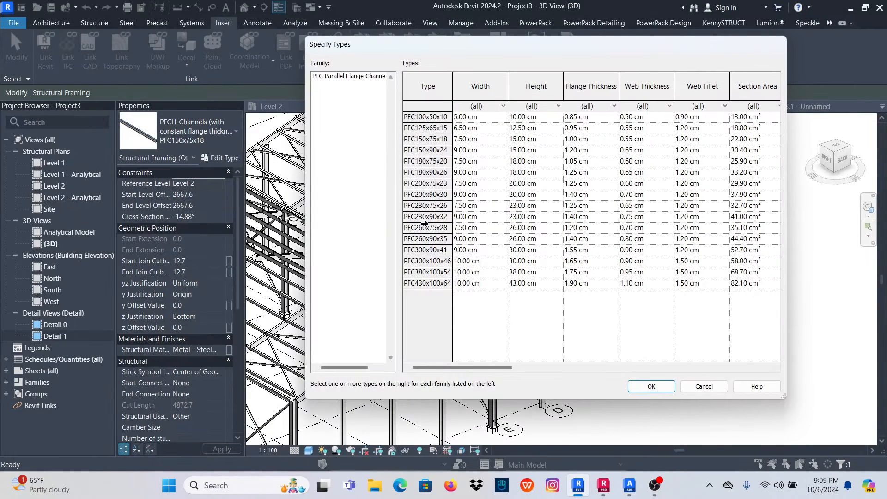
pyautogui.click(434, 140)
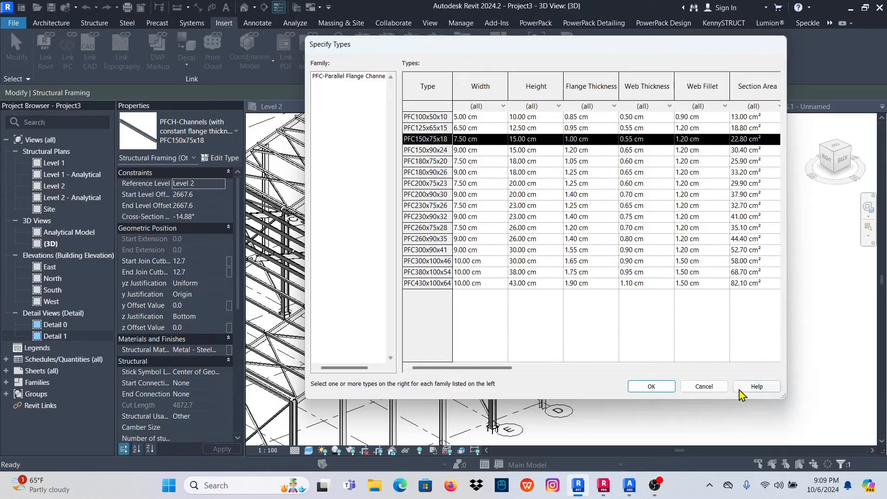
pyautogui.click(658, 389)
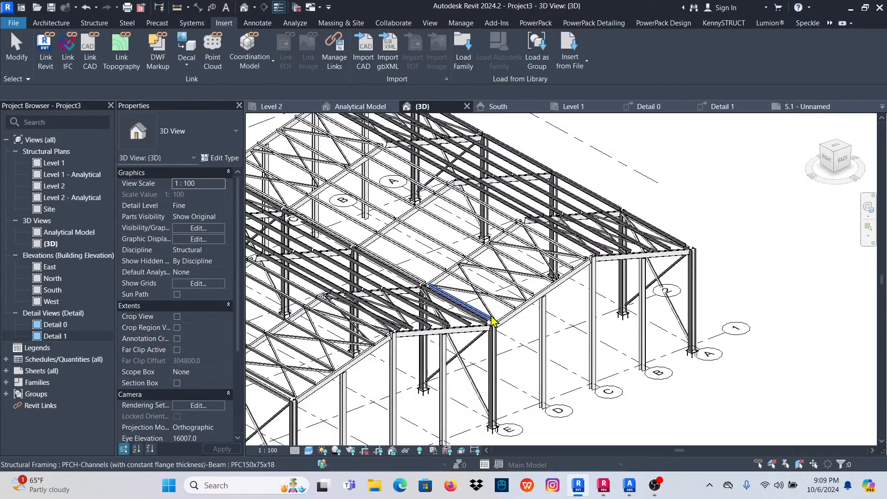
# Select all visible instances of the roof purlin type and change them to PFC-Parallel Flange Channels PFC150x75x18.
pyautogui.scroll(4, 531, 271)
pyautogui.scroll(3, 534, 269)
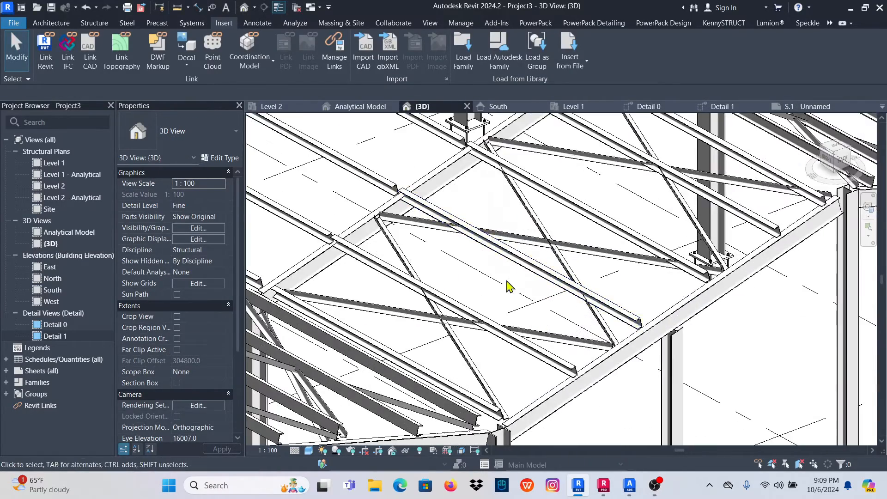
pyautogui.click(427, 206)
pyautogui.rightClick(427, 208)
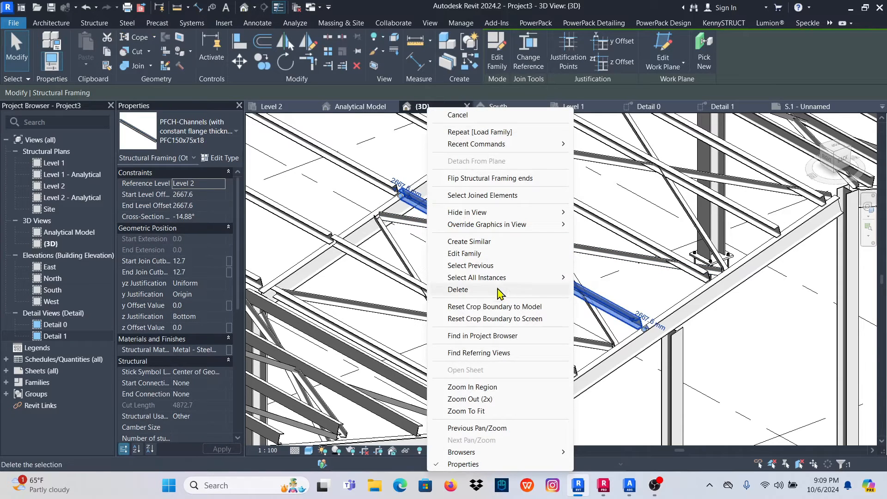
pyautogui.moveTo(511, 280)
pyautogui.click(602, 278)
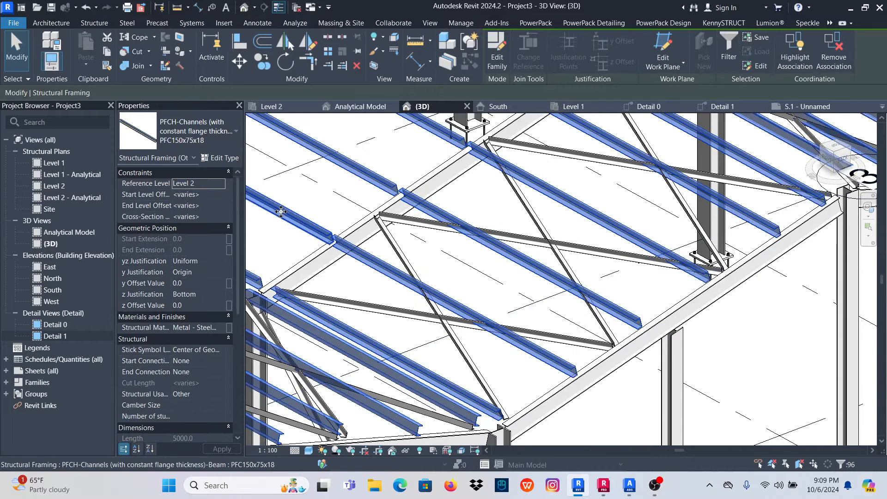
pyautogui.click(230, 147)
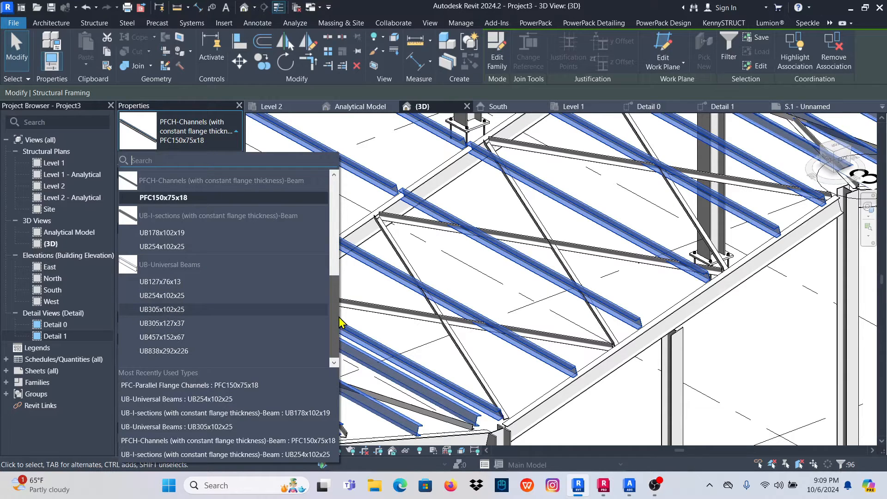
pyautogui.scroll(2, 347, 287)
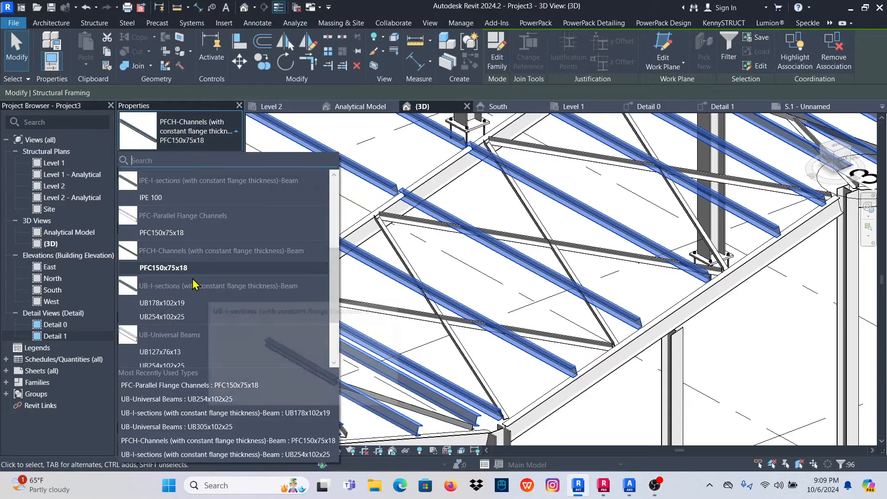
pyautogui.click(165, 233)
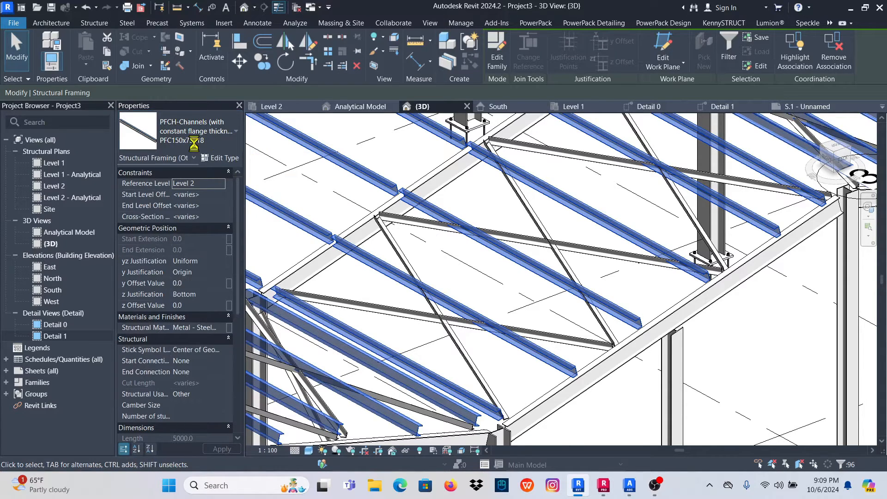
# Inspect the purlins across the roof and check the section type of a diagonal roof brace.
pyautogui.scroll(-5, 475, 307)
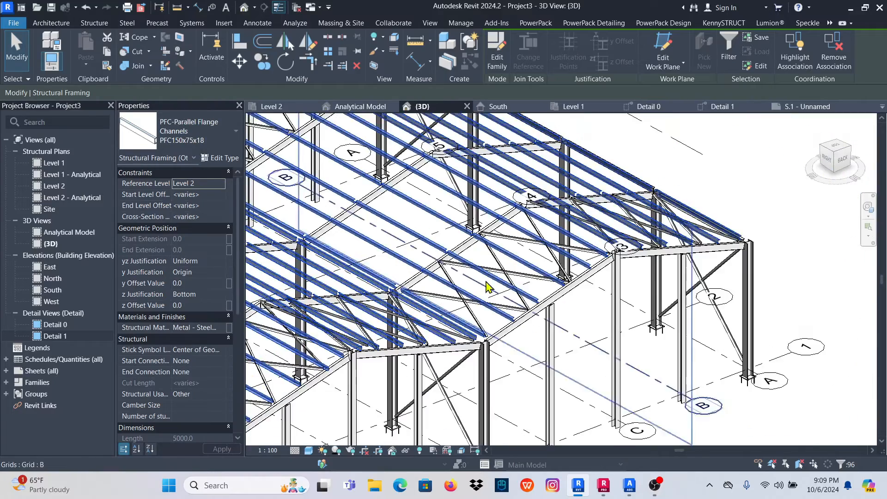
pyautogui.scroll(3, 486, 287)
pyautogui.scroll(-5, 545, 298)
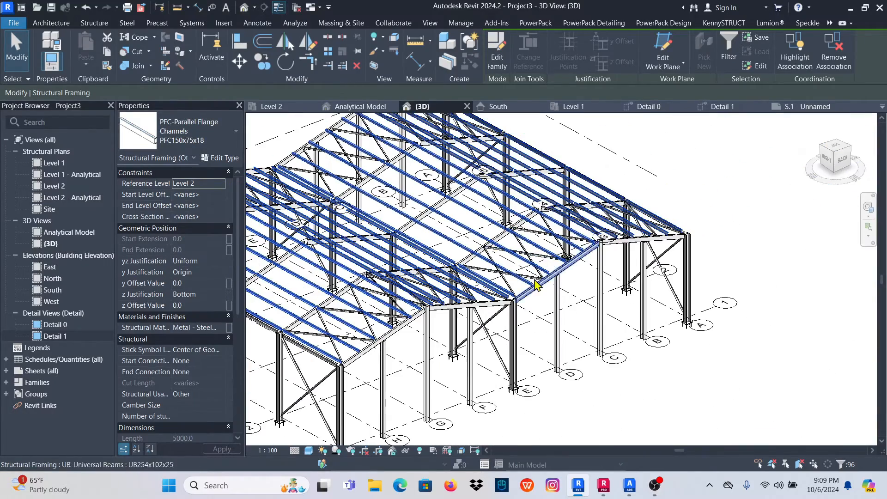
pyautogui.scroll(-2, 509, 277)
pyautogui.scroll(6, 519, 261)
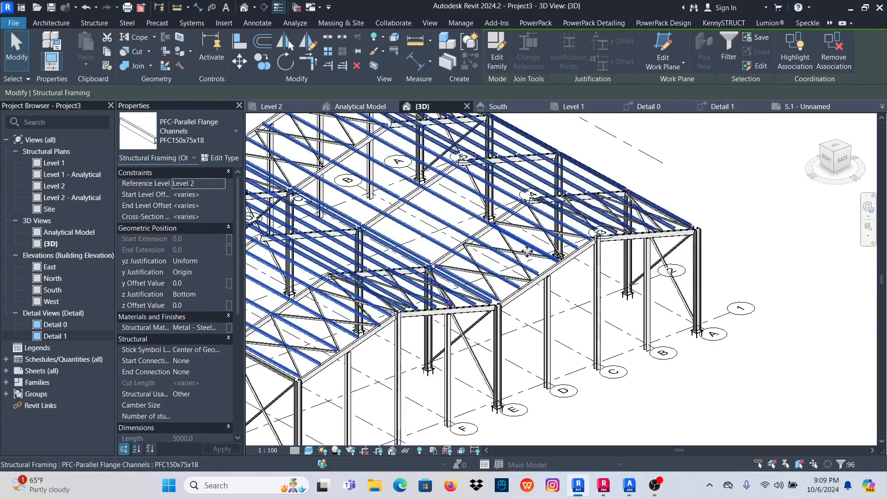
pyautogui.scroll(2, 520, 262)
pyautogui.click(472, 208)
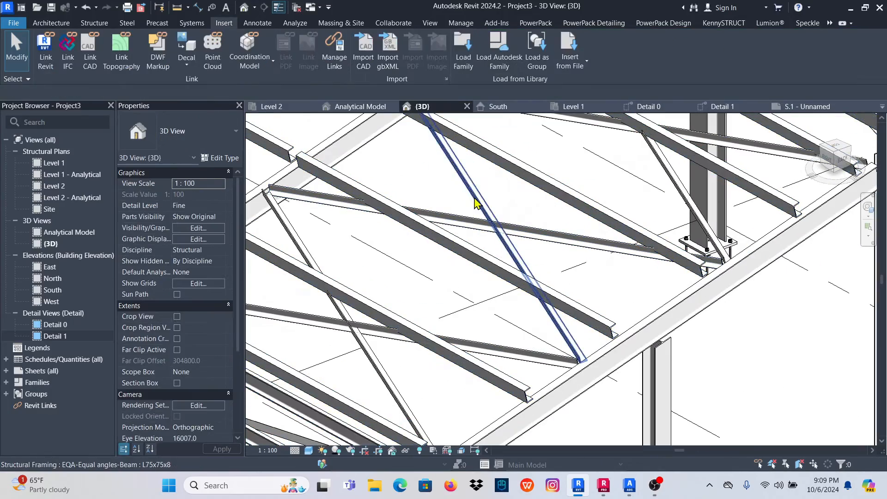
pyautogui.click(471, 196)
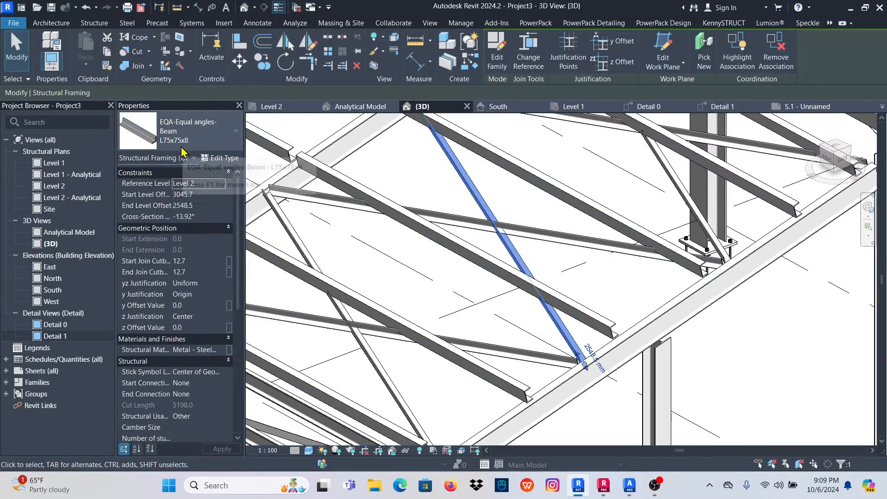
pyautogui.click(502, 206)
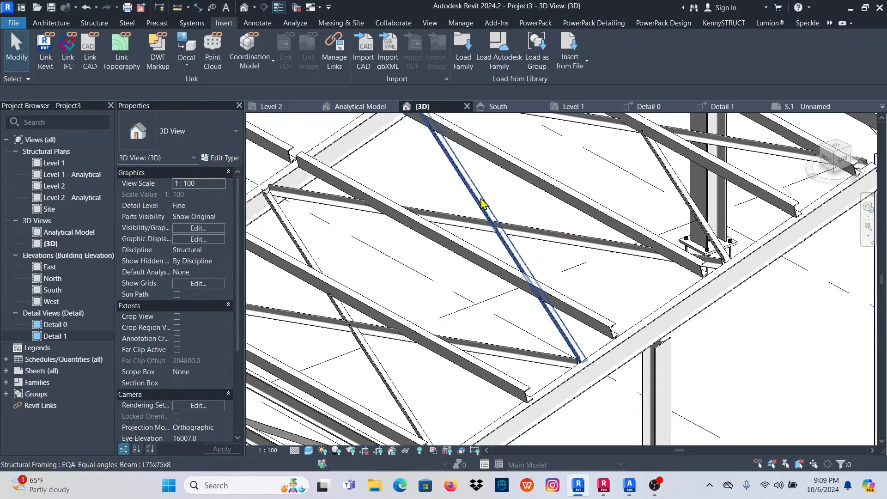
pyautogui.click(483, 204)
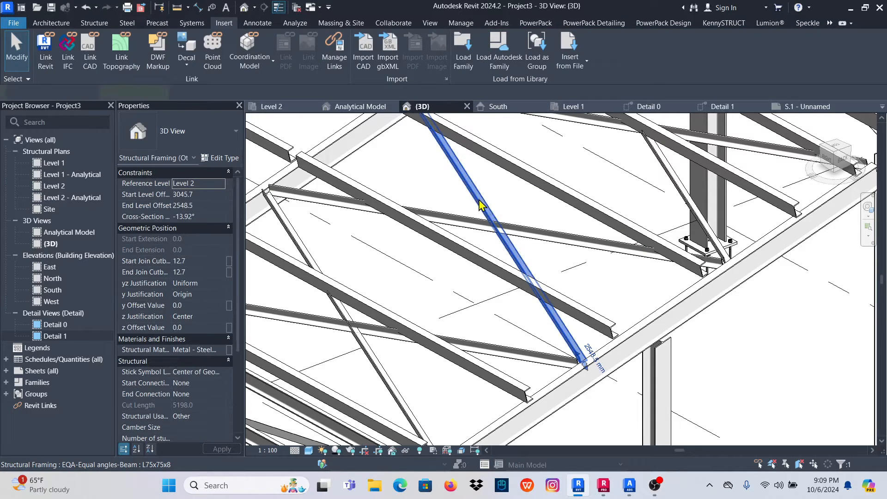
# Load the L75x75x8 type from L-Equal Leg Angles.rfa in the British Standard folder.
pyautogui.click(225, 24)
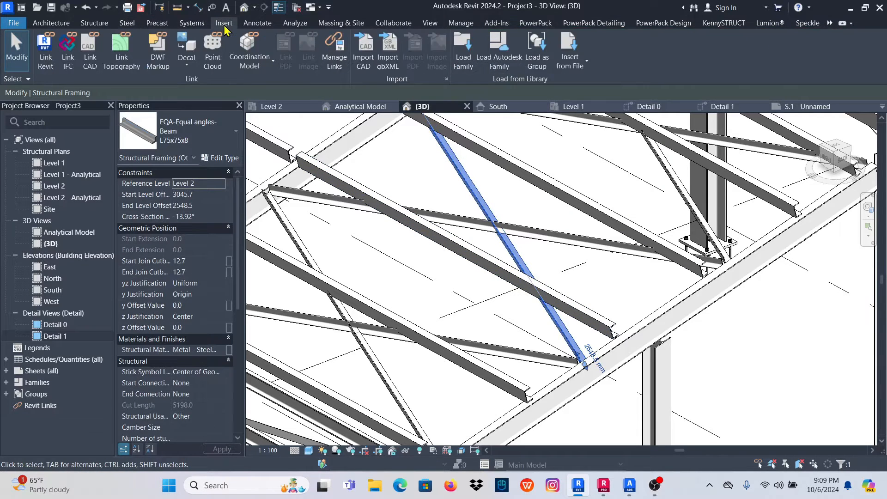
pyautogui.click(462, 49)
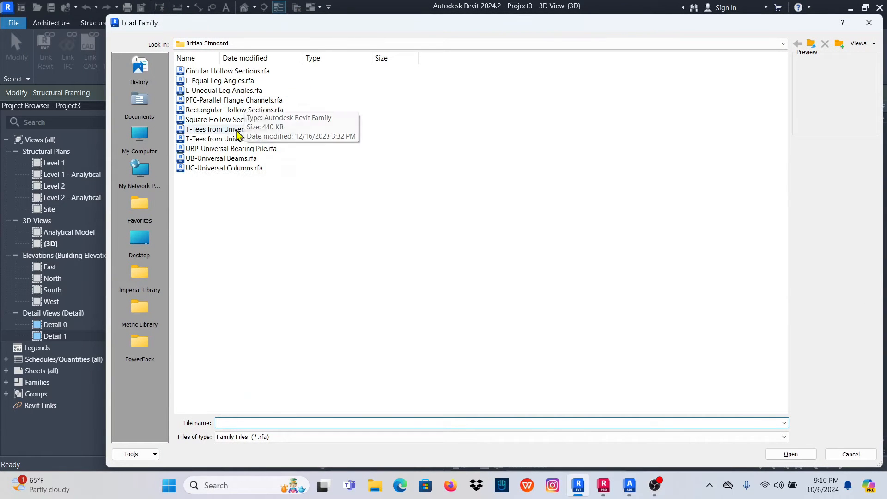
pyautogui.click(228, 83)
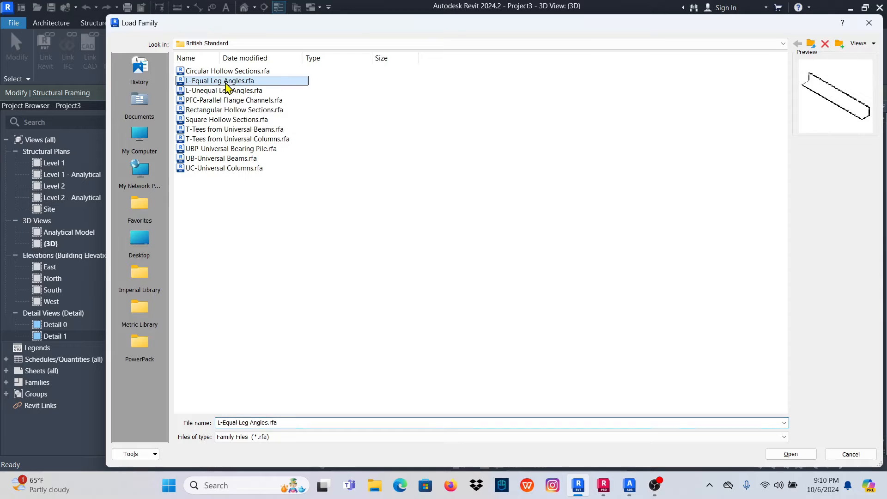
pyautogui.click(784, 458)
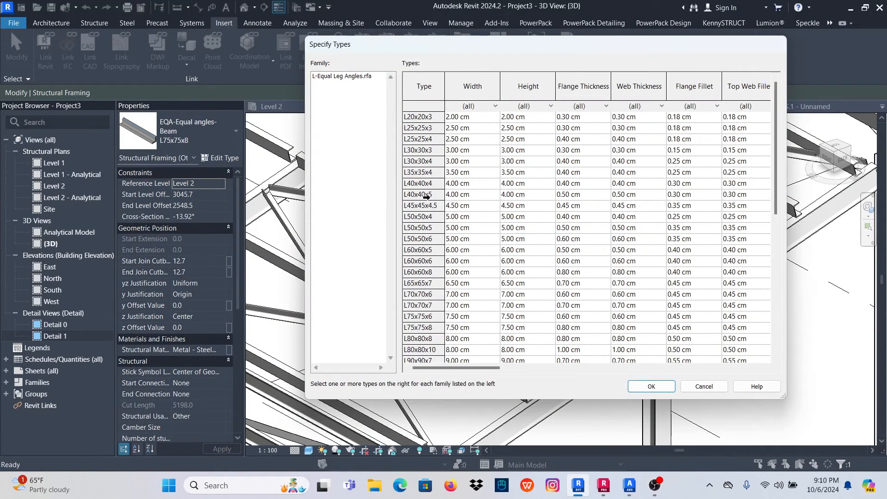
pyautogui.click(419, 328)
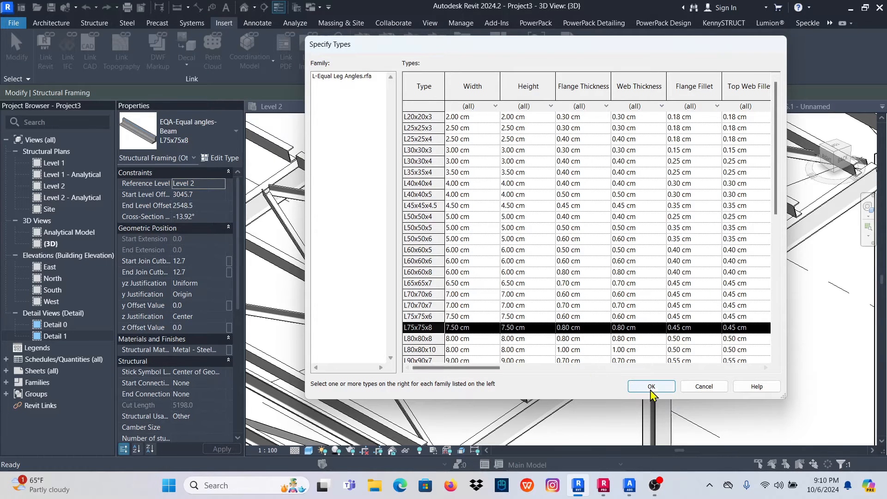
pyautogui.click(653, 388)
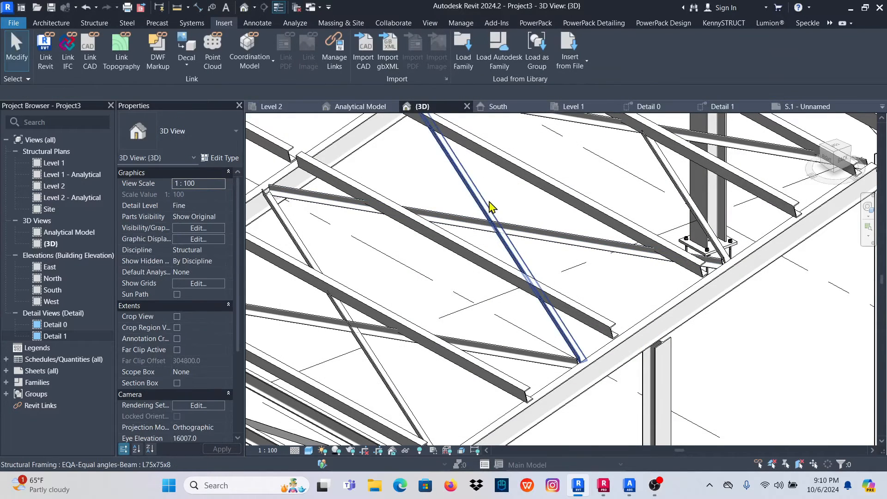
# Select all visible instances of the EQA-Equal angles brace type and change them to L-Equal Leg Angles L75x75x8.
pyautogui.click(482, 203)
pyautogui.rightClick(482, 204)
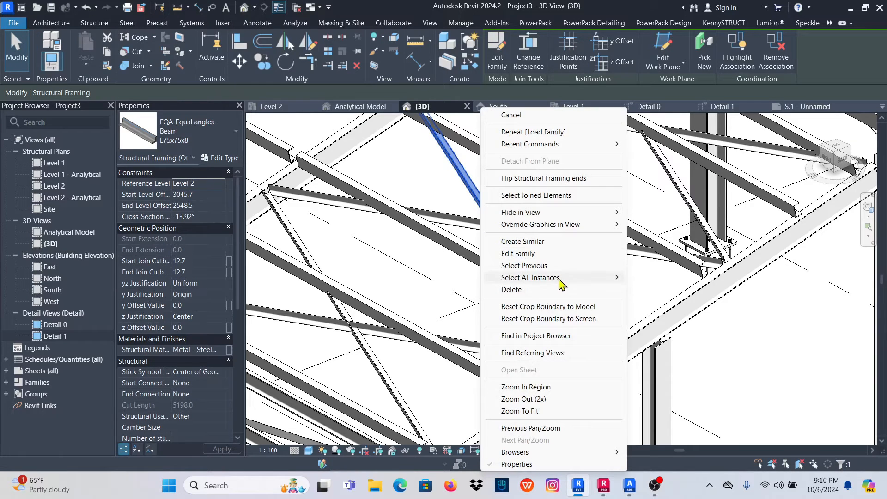
pyautogui.moveTo(561, 279)
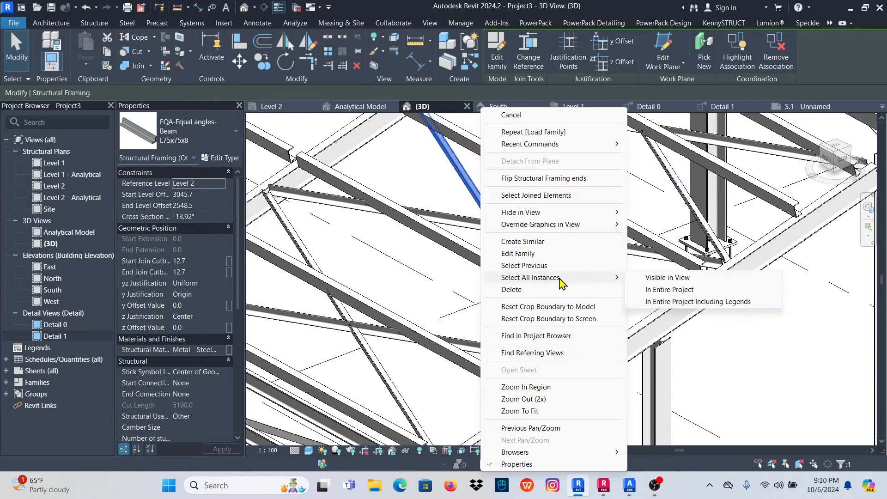
pyautogui.click(666, 278)
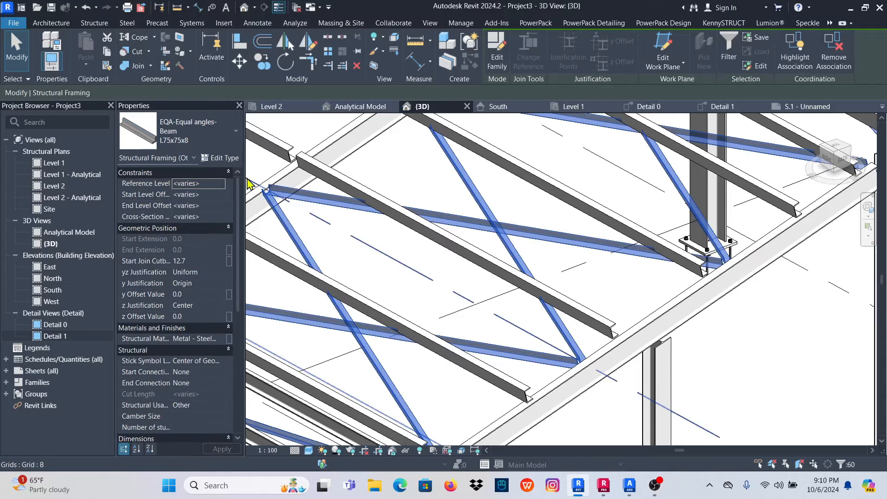
pyautogui.click(232, 147)
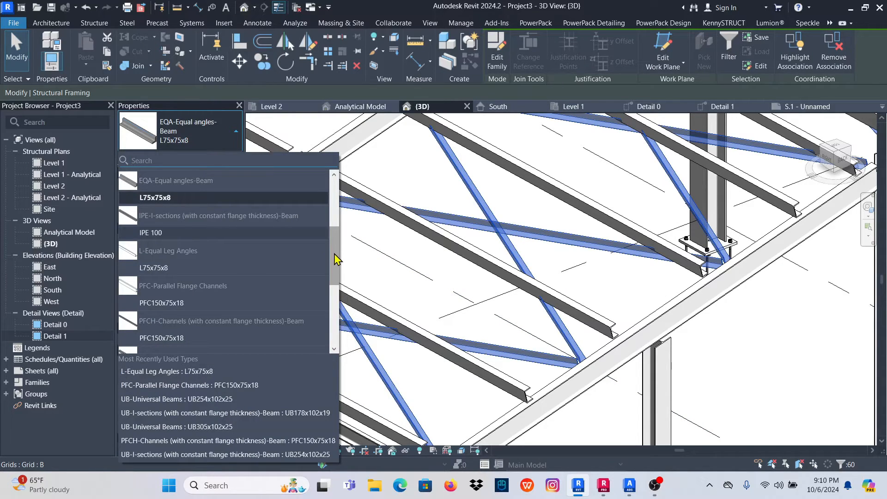
pyautogui.scroll(2, 336, 259)
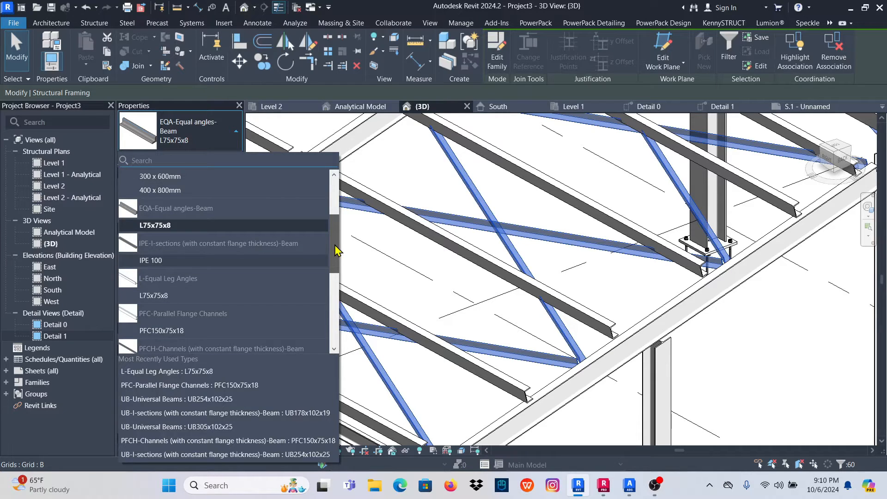
pyautogui.scroll(5, 334, 221)
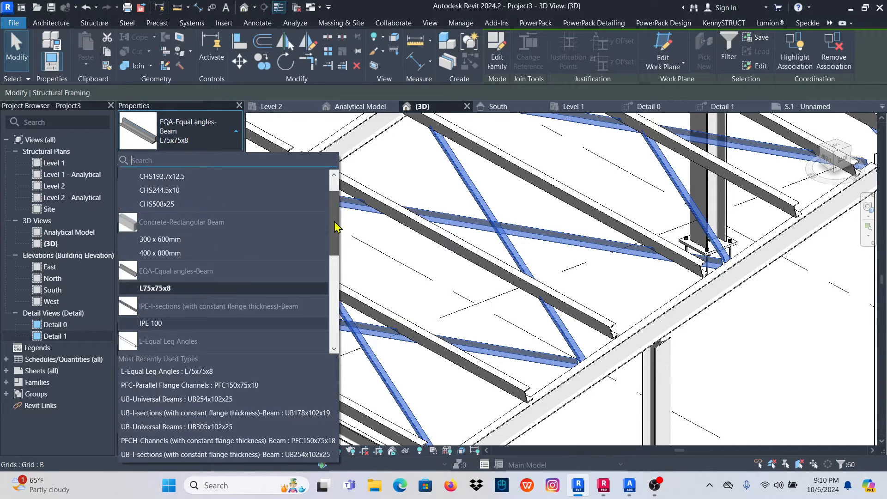
pyautogui.scroll(-3, 340, 252)
pyautogui.scroll(-2, 340, 252)
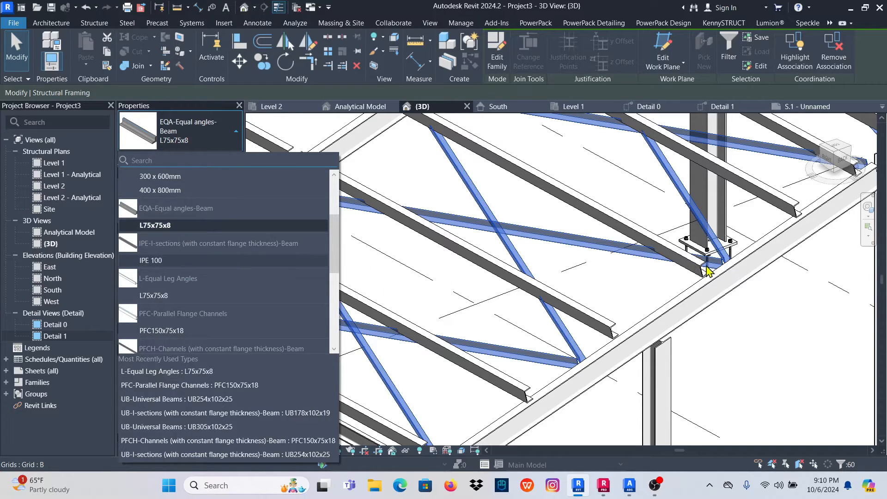
pyautogui.click(159, 298)
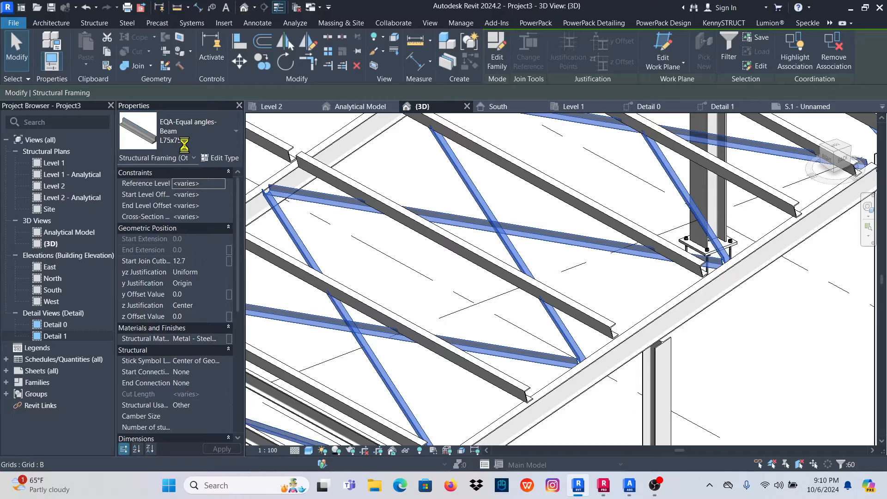
pyautogui.scroll(-6, 353, 269)
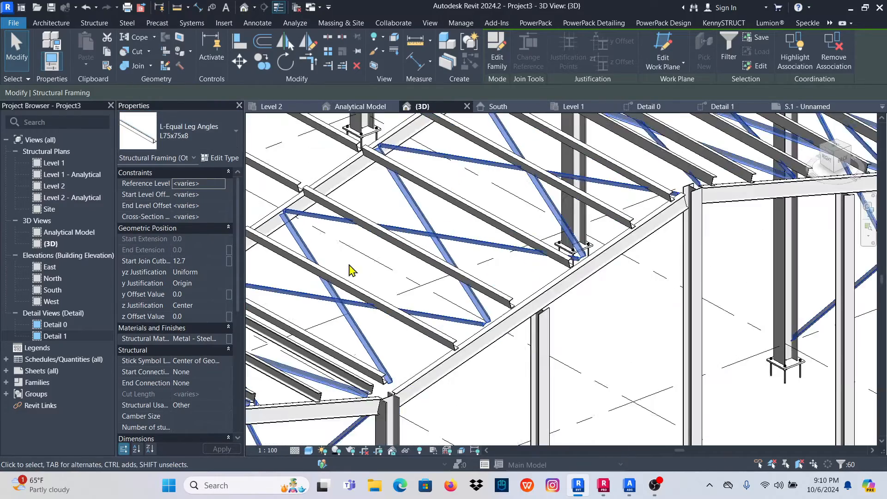
pyautogui.click(656, 223)
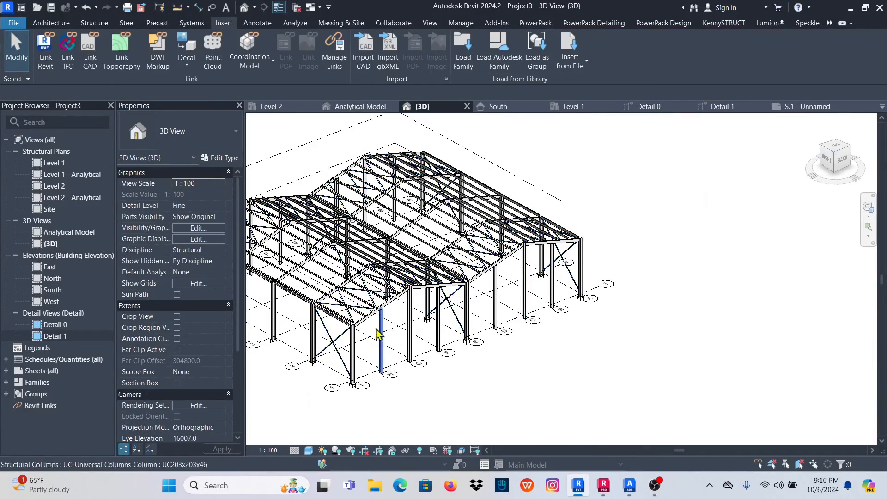
# Inspect the frame's roof and bracing from several sides and check the structural material of a perimeter column.
pyautogui.scroll(8, 443, 301)
pyautogui.scroll(-8, 453, 305)
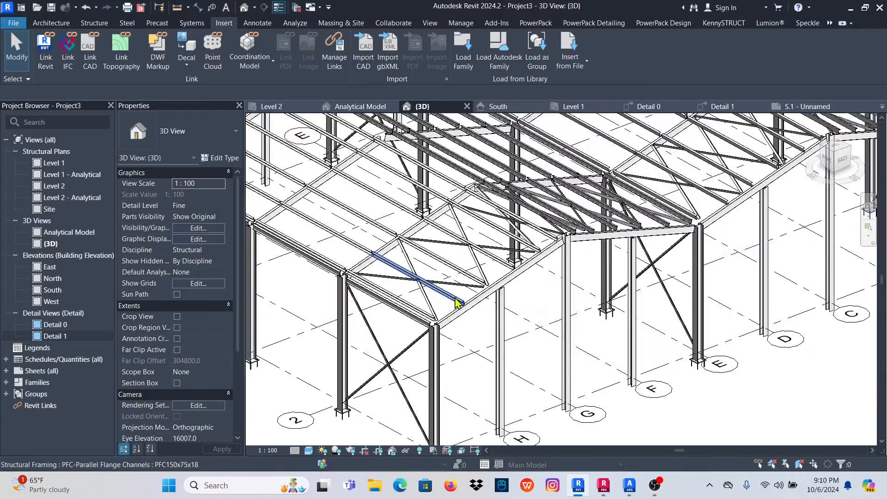
pyautogui.keyDown('shift'); pyautogui.moveTo(711, 269); pyautogui.dragTo(590, 317, button='middle'); pyautogui.keyUp('shift')
pyautogui.scroll(5, 543, 326)
pyautogui.click(544, 323)
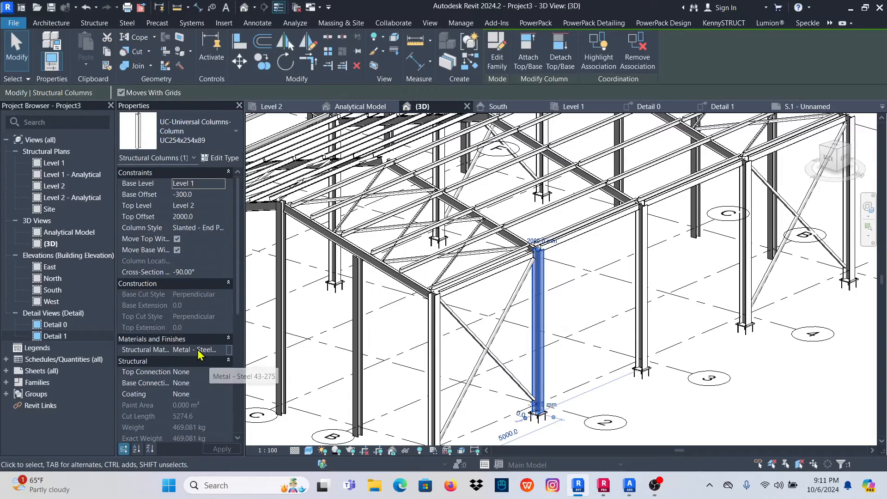
pyautogui.scroll(-4, 511, 314)
pyautogui.scroll(-3, 514, 311)
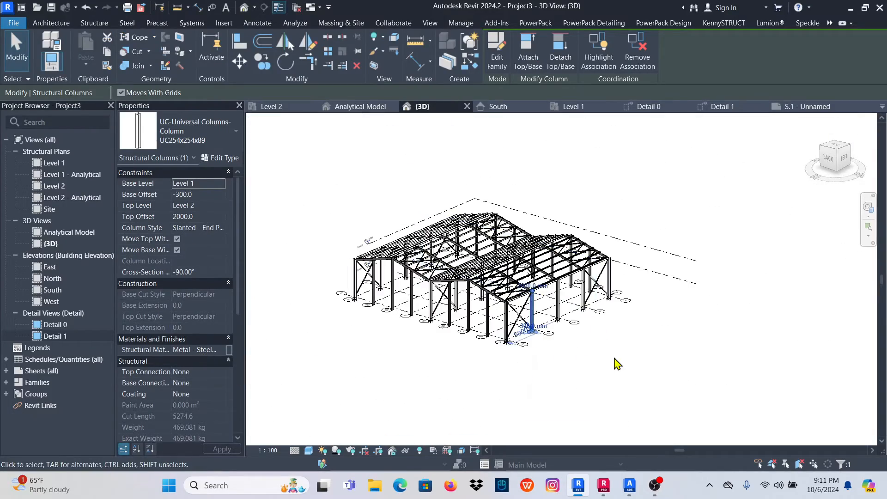
pyautogui.click(615, 360)
pyautogui.scroll(5, 450, 287)
pyautogui.scroll(-3, 523, 239)
pyautogui.keyDown('shift'); pyautogui.moveTo(435, 385); pyautogui.dragTo(584, 392, button='middle'); pyautogui.keyUp('shift')
pyautogui.scroll(8, 513, 241)
pyautogui.scroll(-3, 491, 234)
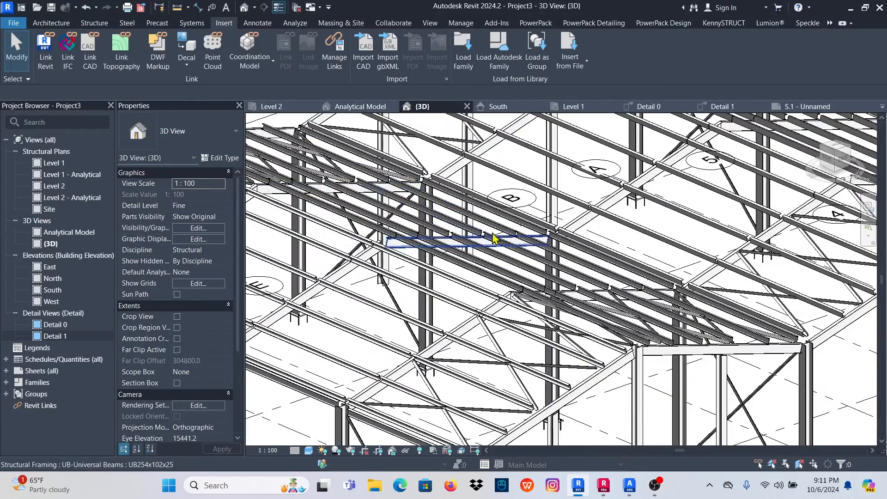
# Save the project as REVIT MODEL FROM ROBOT in the Youtube Videos folder under Documents.
pyautogui.click(51, 7)
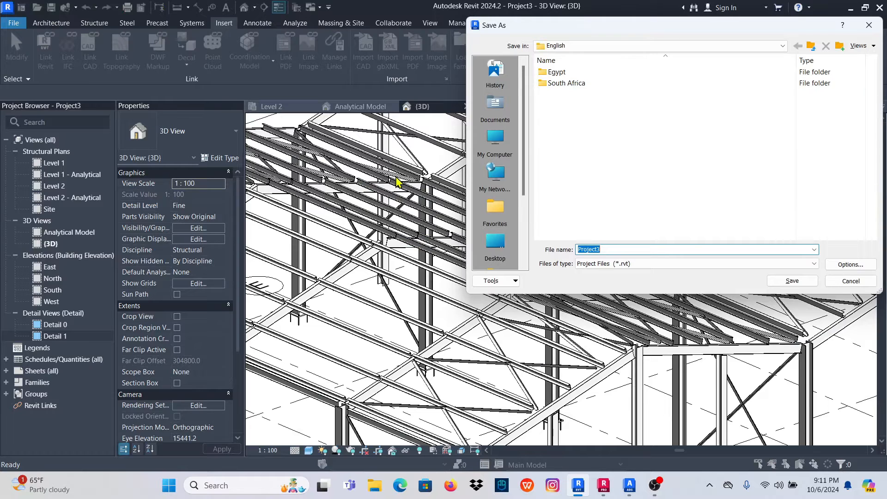
pyautogui.click(498, 117)
pyautogui.click(576, 173)
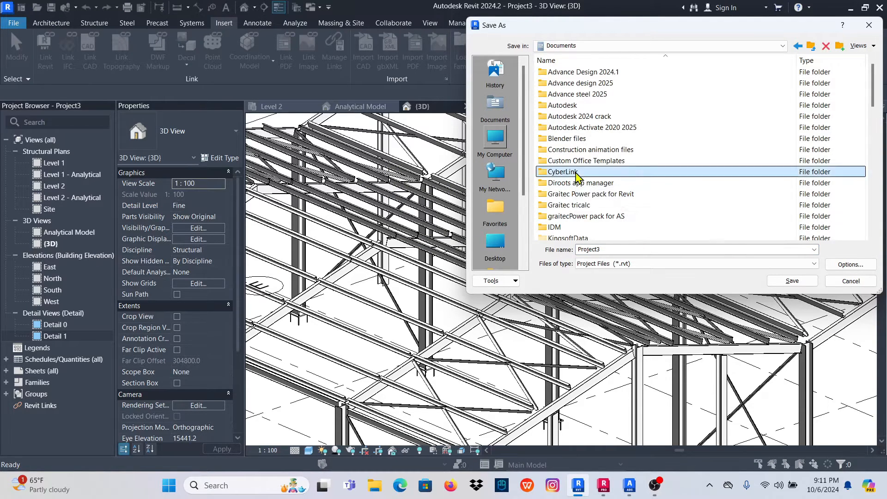
pyautogui.press('y')
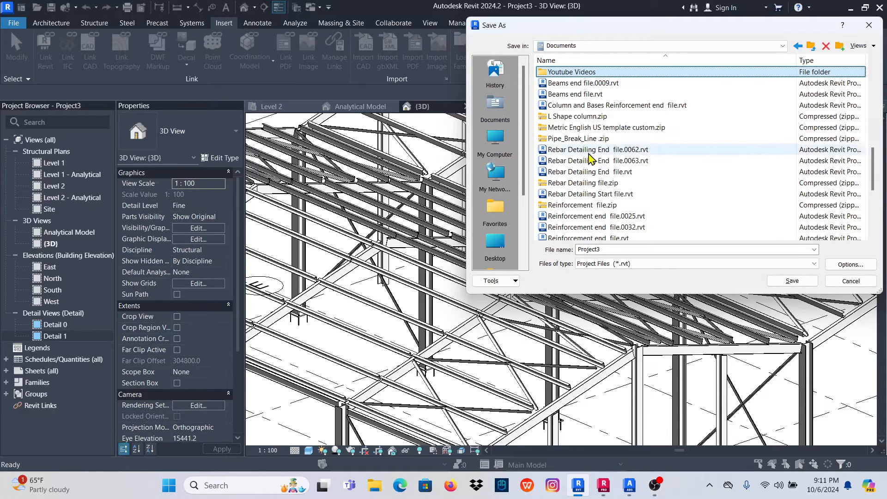
pyautogui.doubleClick(581, 74)
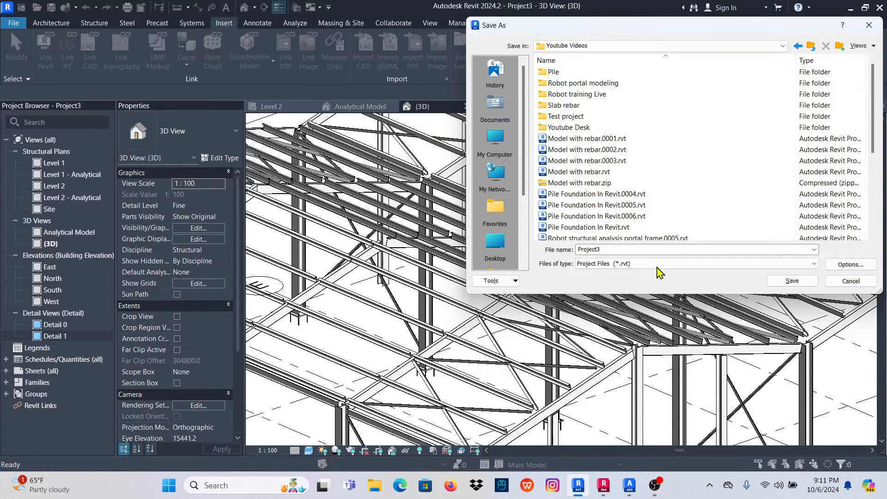
pyautogui.doubleClick(611, 249)
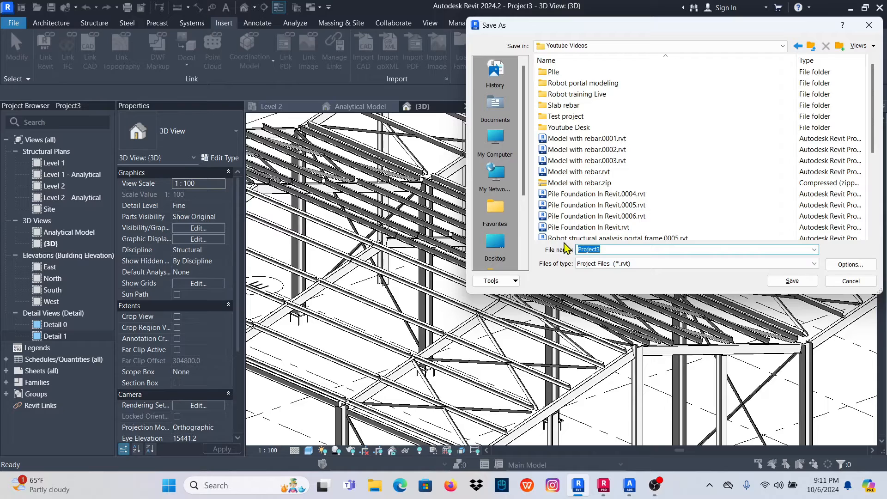
pyautogui.write('REVIT MODEL FROM ROBOT')
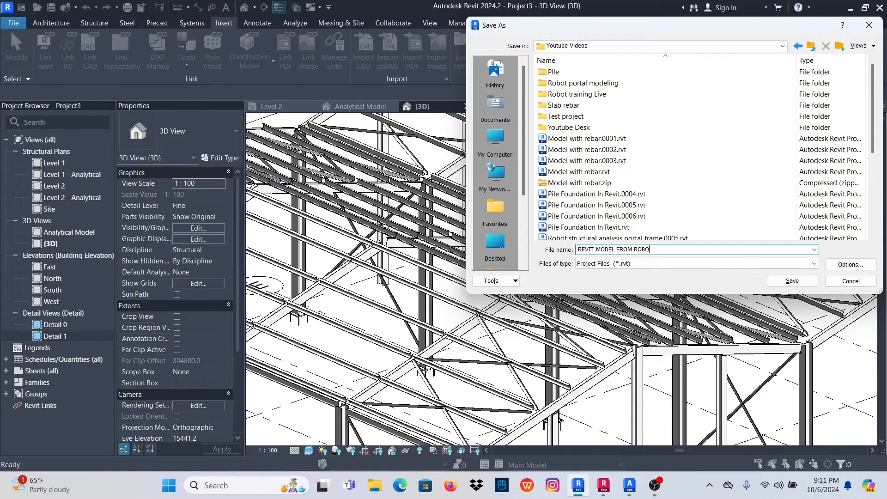
pyautogui.click(792, 281)
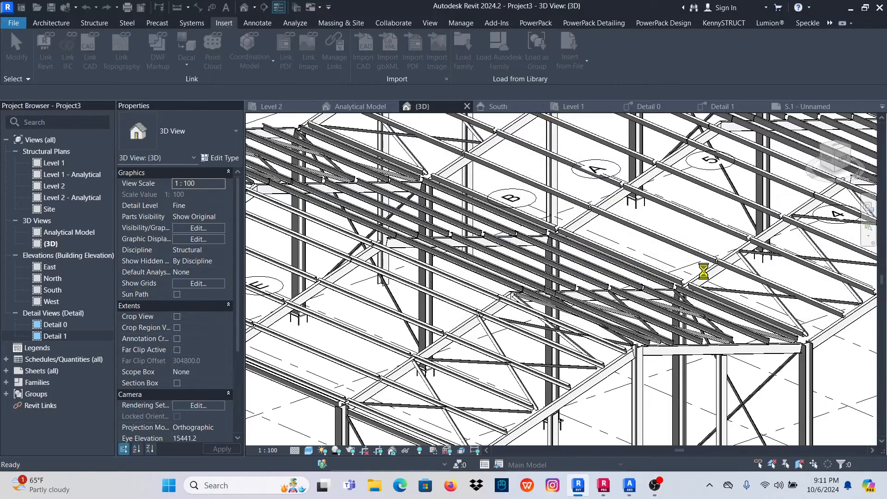
# Review the library paths and export options in the Advance Steel Extension settings.
pyautogui.scroll(-5, 476, 250)
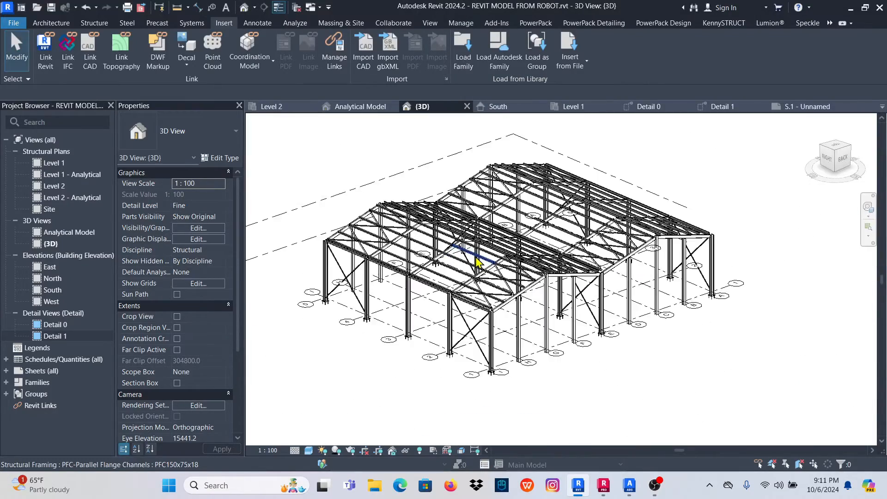
pyautogui.scroll(2, 476, 262)
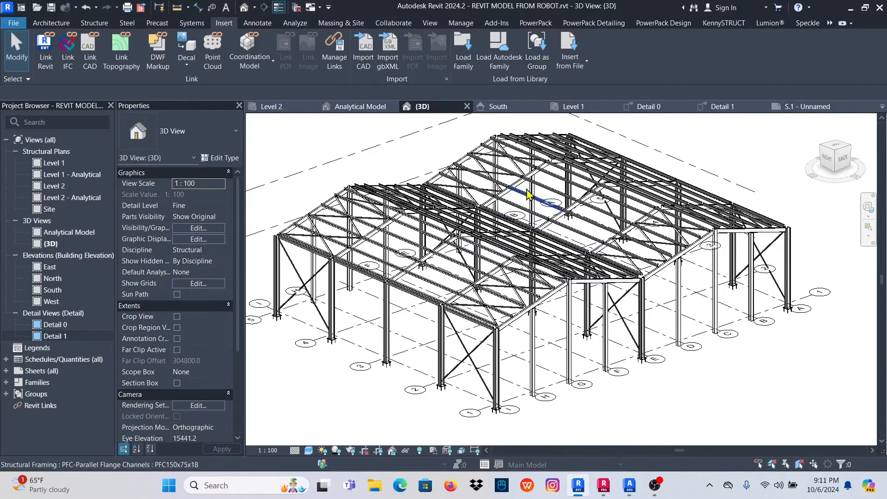
pyautogui.click(497, 23)
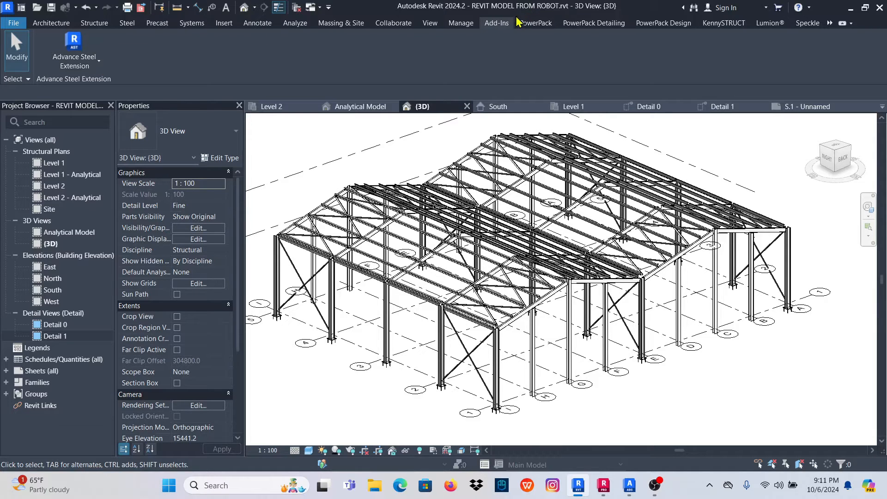
pyautogui.click(98, 64)
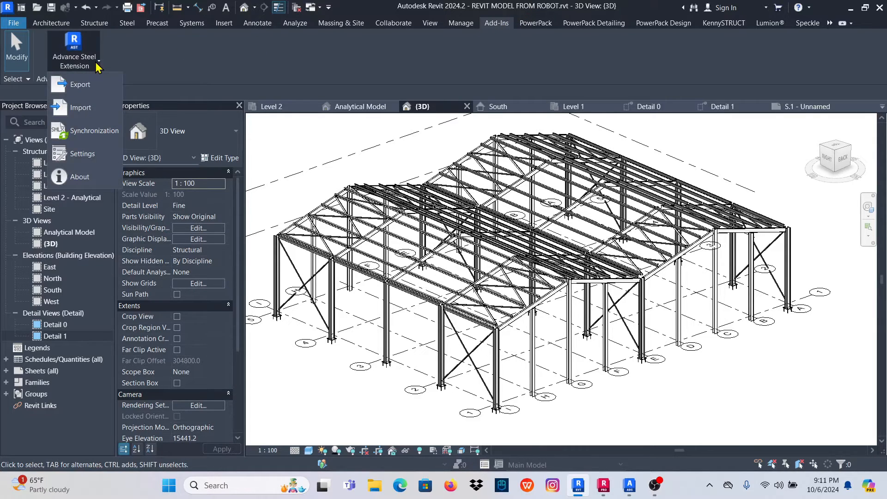
pyautogui.click(78, 154)
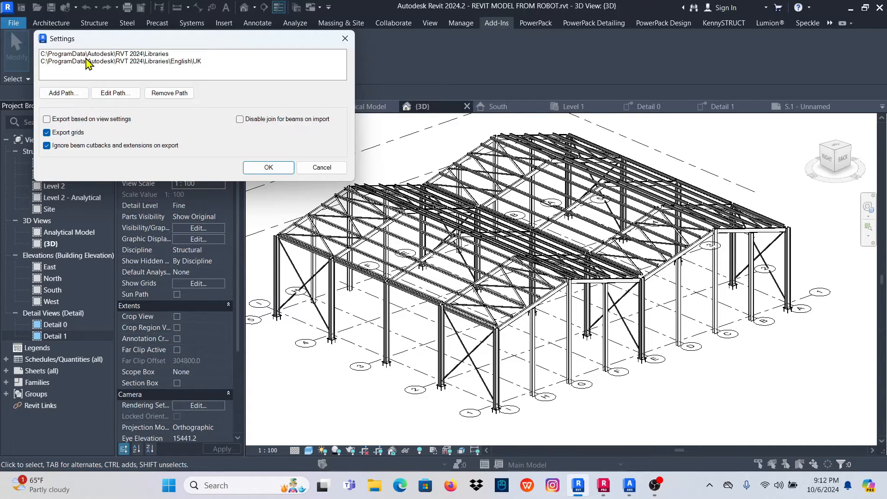
pyautogui.click(266, 171)
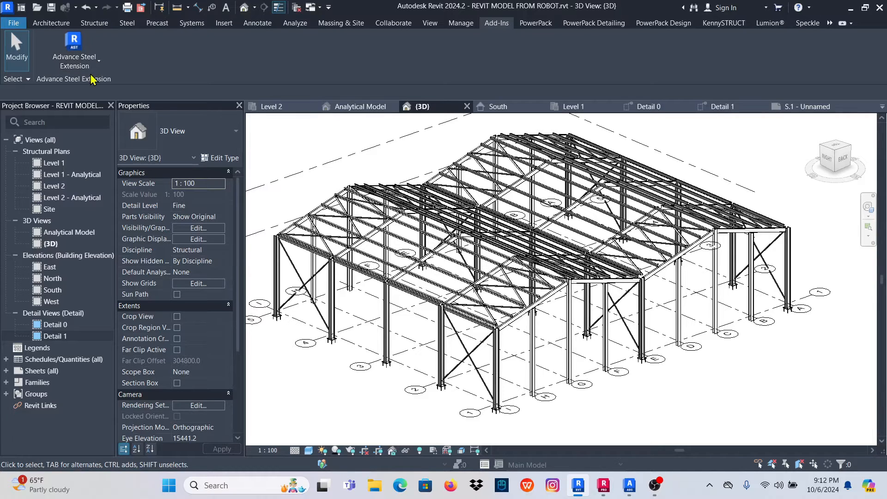
# Export the model with the Advance Steel Extension to the Pictures folder, overwriting the existing Revit to robot.smlx.
pyautogui.click(99, 67)
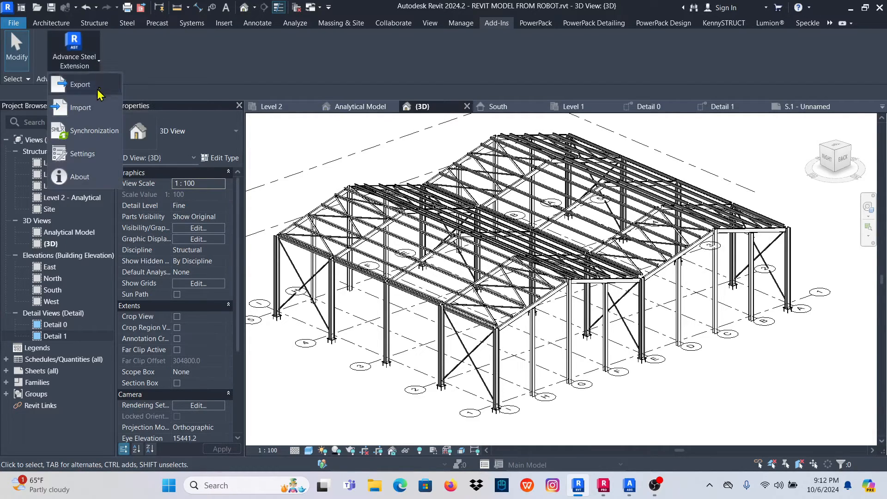
pyautogui.click(81, 84)
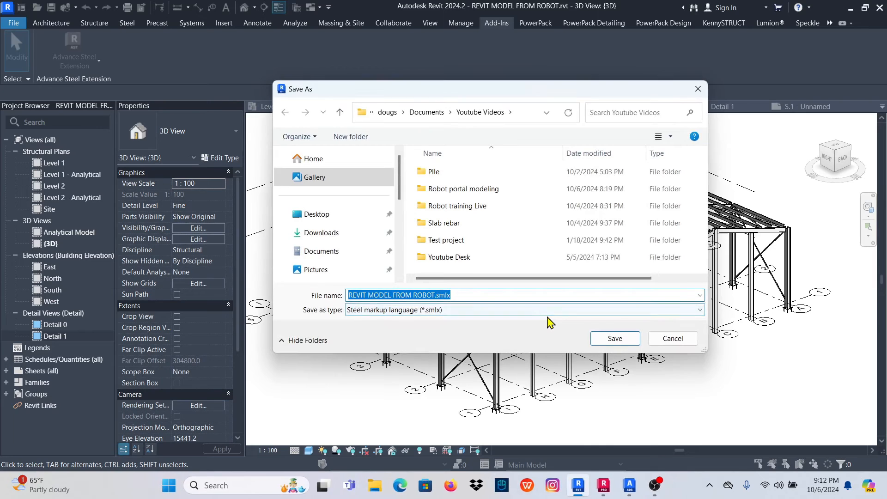
pyautogui.click(333, 272)
pyautogui.click(527, 266)
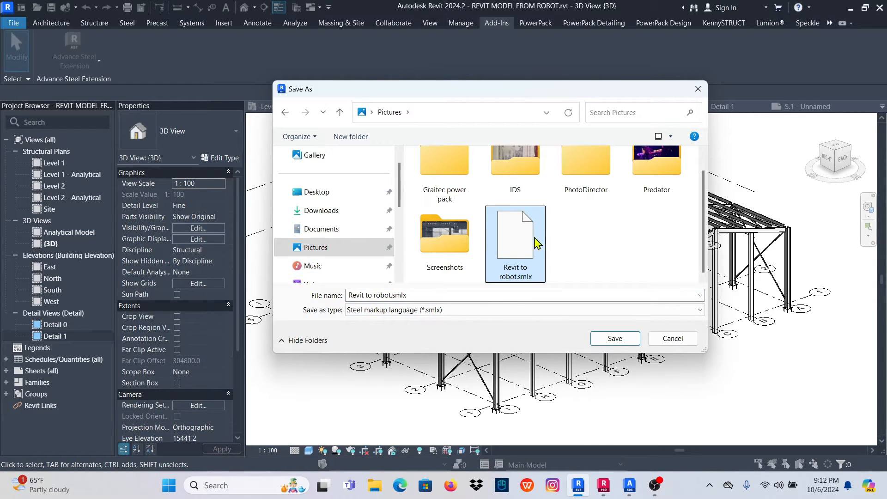
pyautogui.click(614, 339)
pyautogui.click(471, 243)
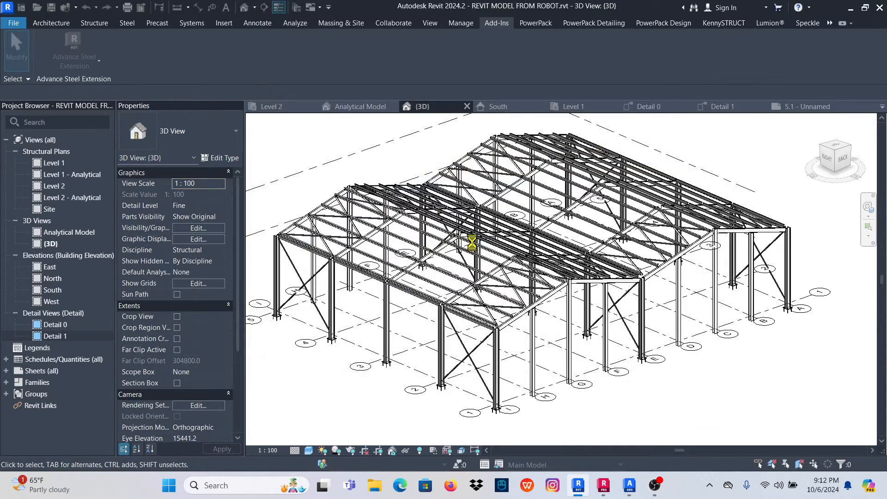
# Switch to Advance Steel and show the Sheet 001 GA - A1.dwg drawing.
pyautogui.scroll(4, 493, 249)
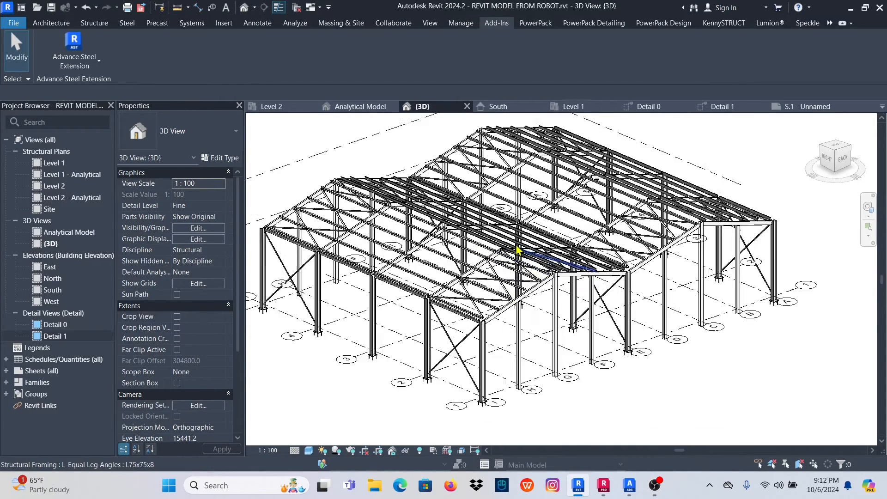
pyautogui.scroll(-4, 511, 296)
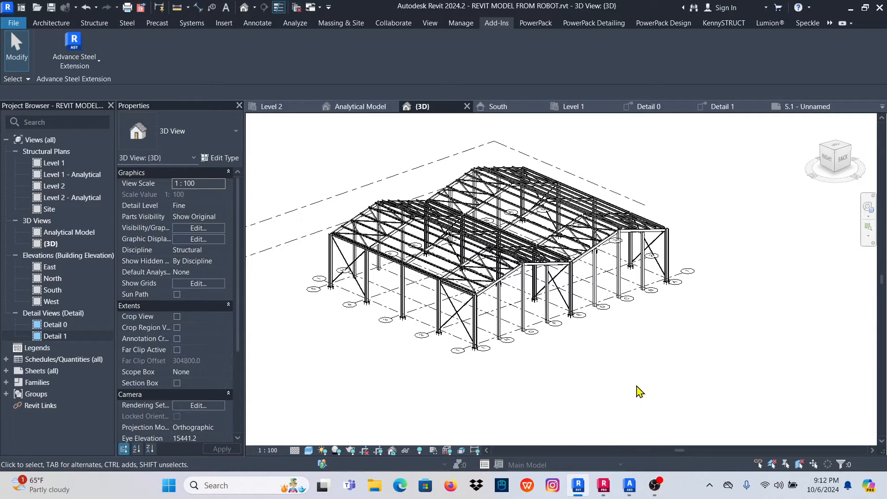
pyautogui.moveTo(630, 486)
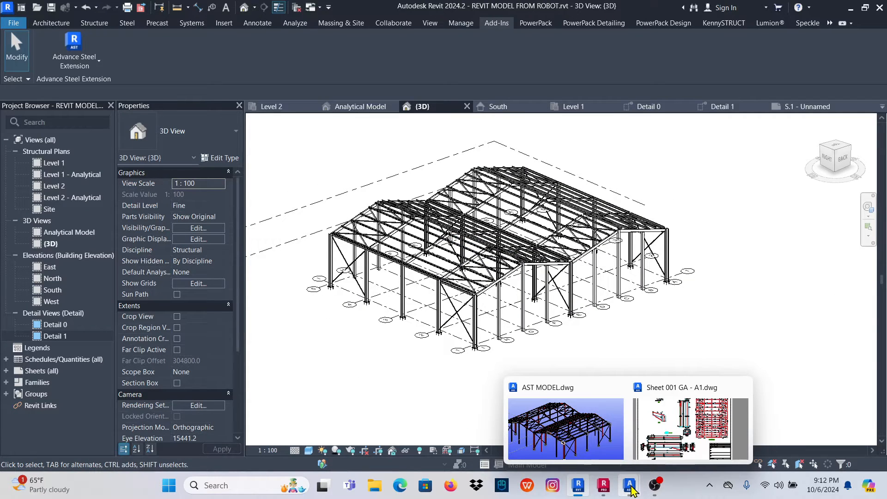
pyautogui.click(691, 420)
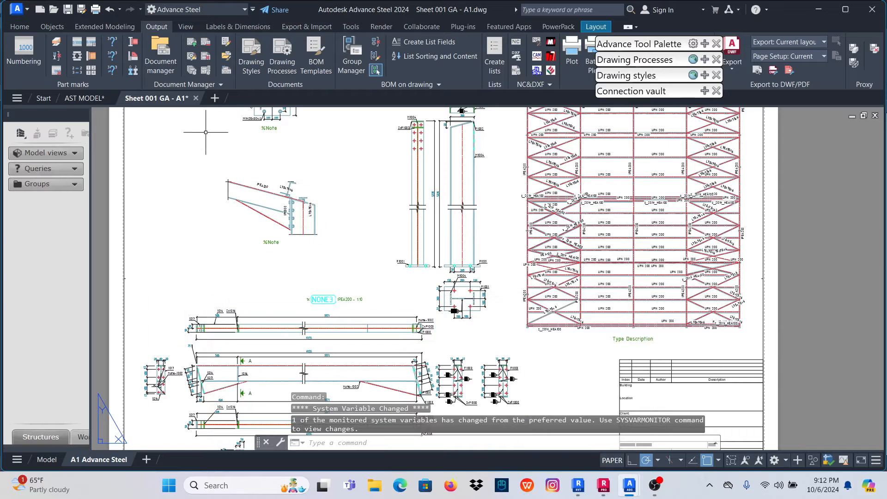
# Close the Sheet 001 GA - A1 drawing and the AST MODEL drawing without saving, exiting Advance Steel.
pyautogui.scroll(-9, 452, 255)
pyautogui.scroll(9, 463, 266)
pyautogui.scroll(-4, 467, 282)
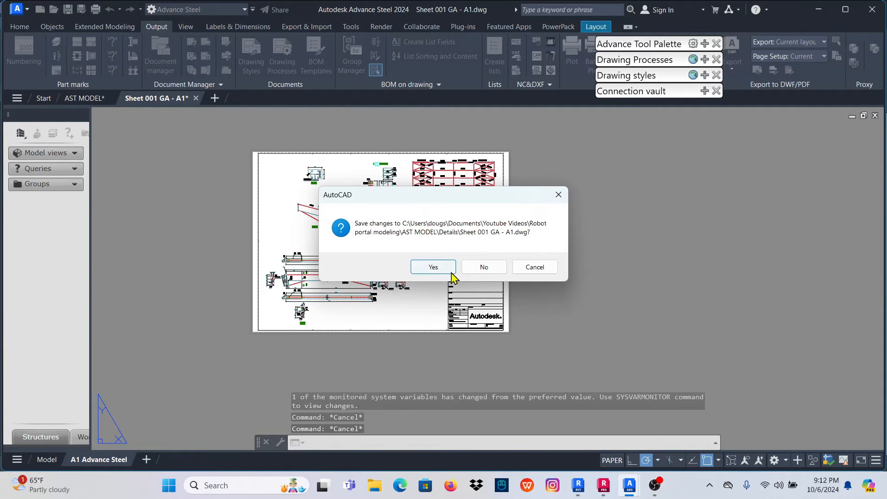
pyautogui.click(484, 267)
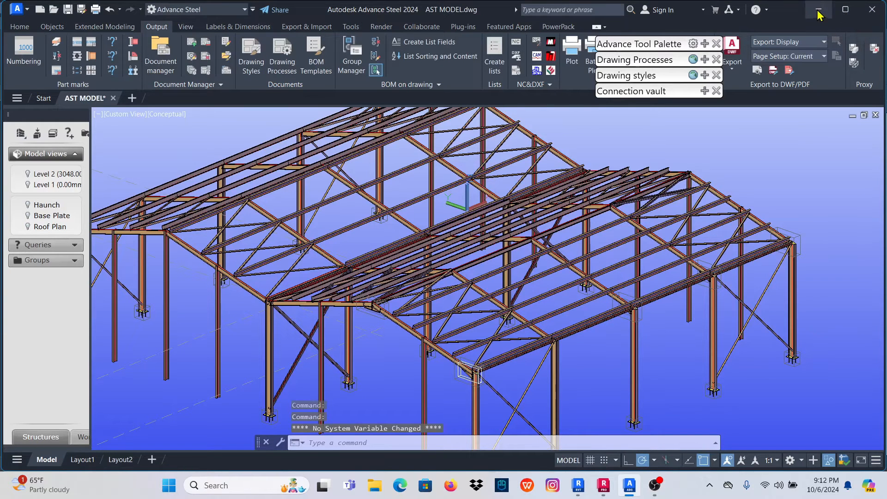
pyautogui.click(872, 9)
pyautogui.click(488, 266)
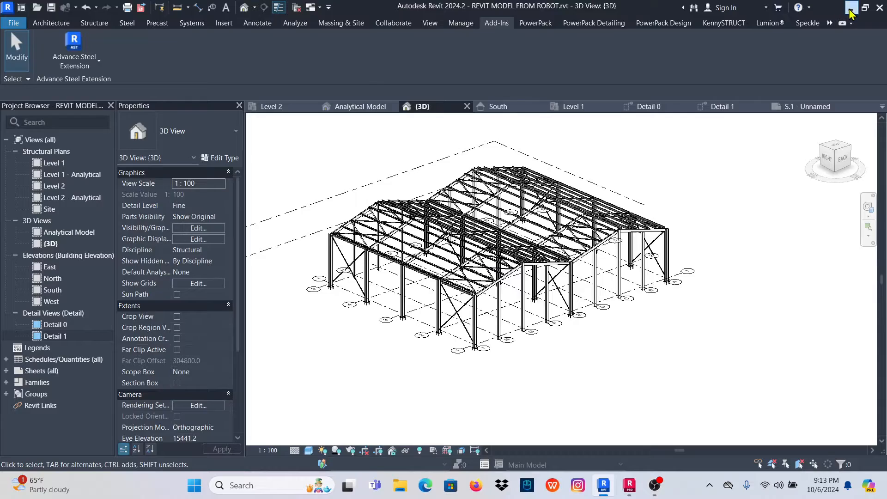
# Minimize the open programs, launch Advance Steel 2024 from the desktop, and set its country content to International.
pyautogui.click(850, 8)
pyautogui.click(819, 6)
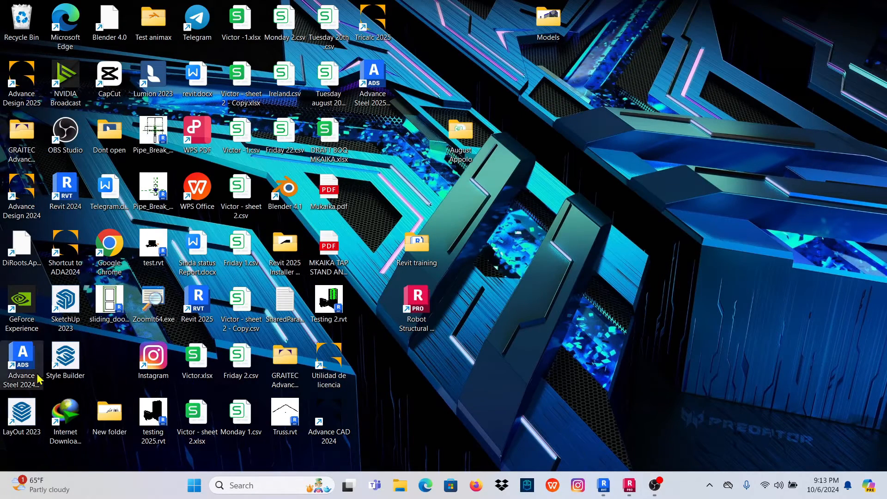
pyautogui.doubleClick(27, 360)
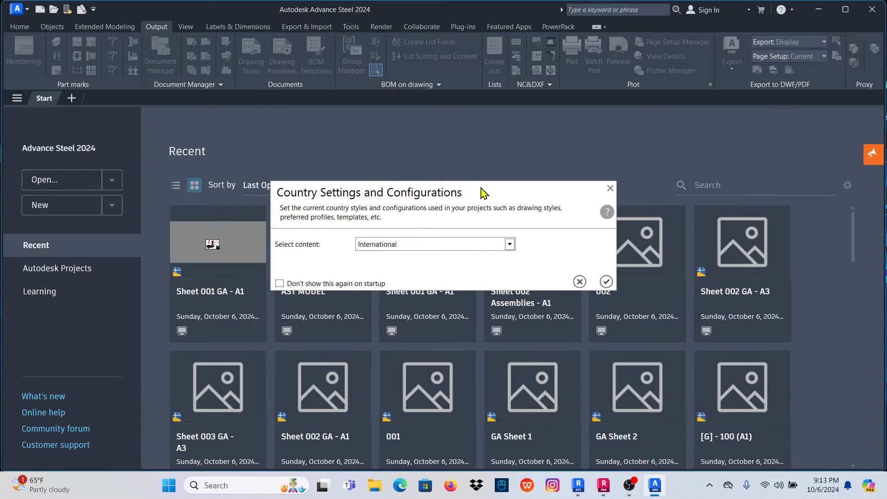
pyautogui.moveTo(462, 190); pyautogui.dragTo(470, 134)
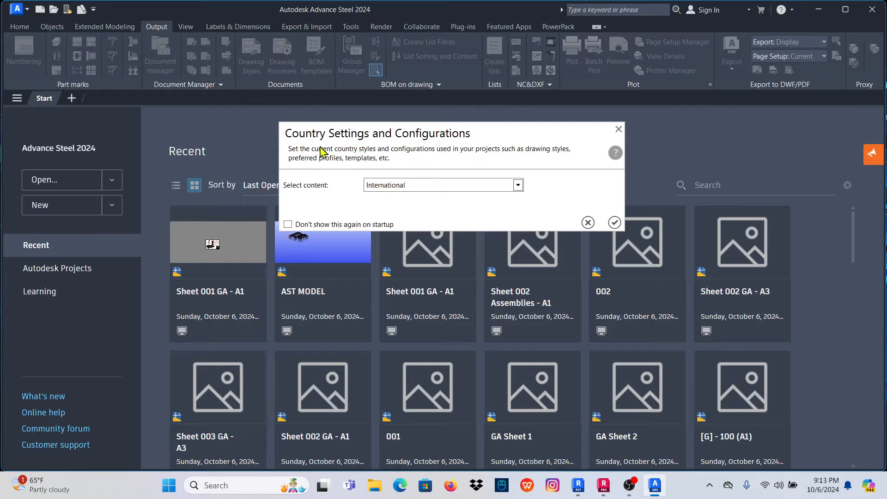
pyautogui.click(518, 185)
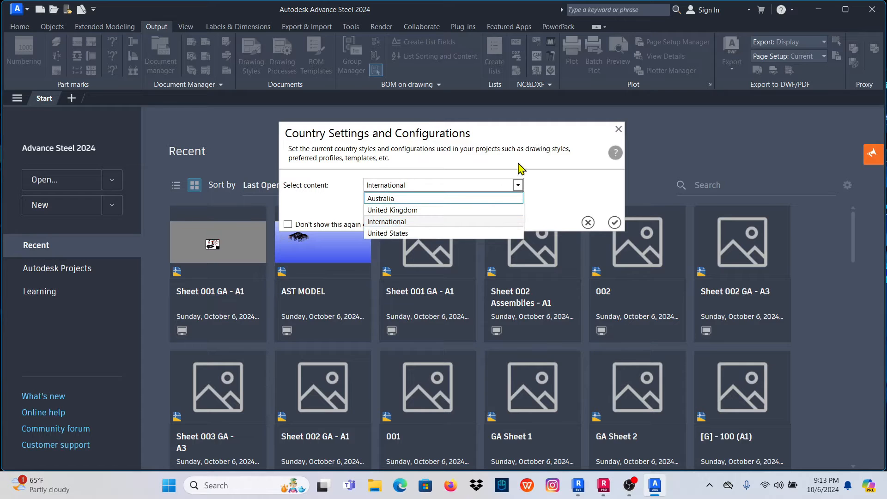
pyautogui.click(400, 223)
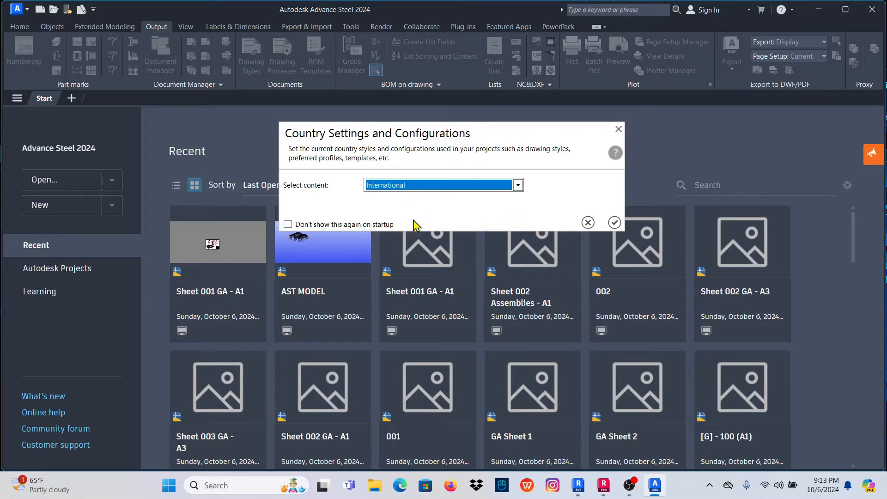
pyautogui.click(615, 223)
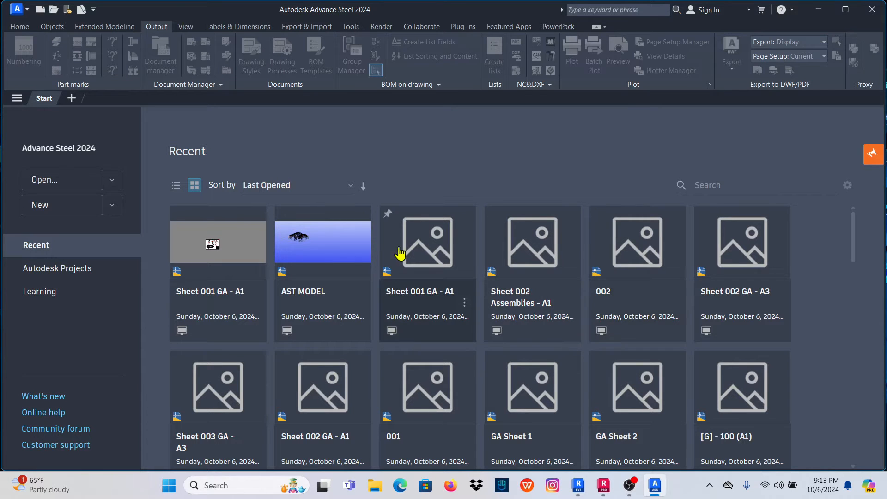
# Create a drawing from the ASTemplate.dwt template and move the Advance Tool Palette group clear of the ribbon.
pyautogui.click(113, 207)
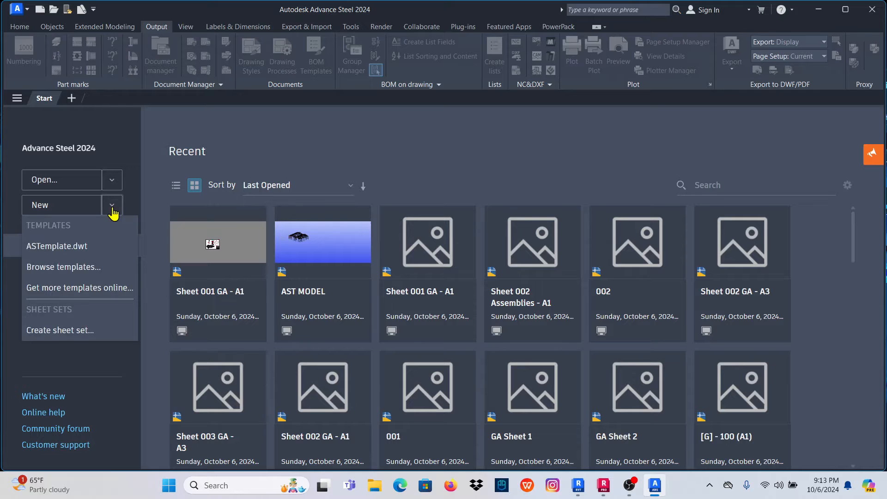
pyautogui.click(64, 247)
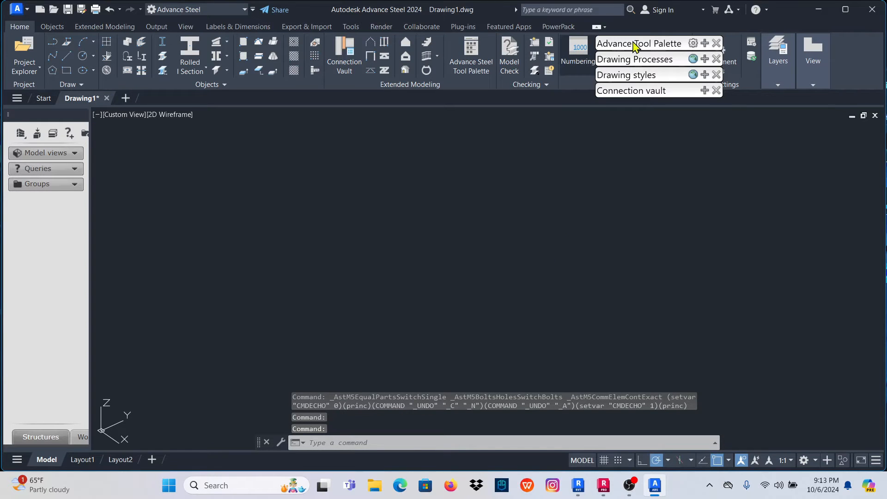
pyautogui.moveTo(678, 198); pyautogui.dragTo(708, 146)
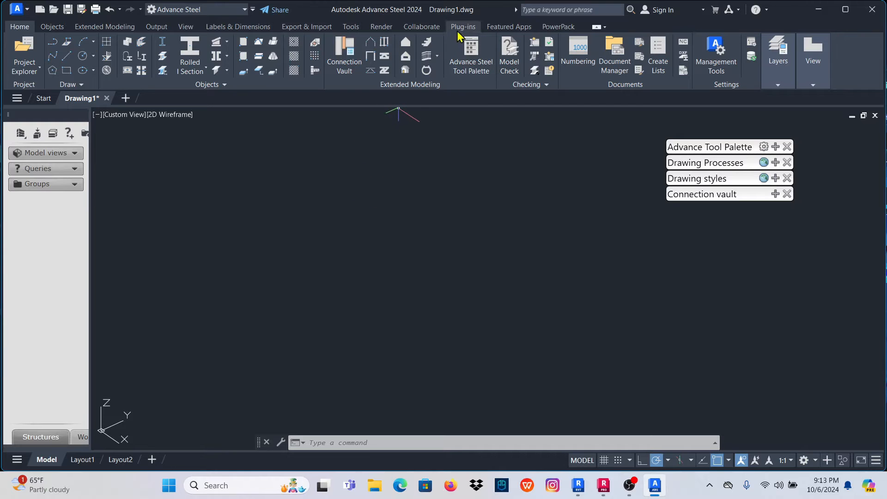
# Import the Revit to robot.smlx file from the Pictures folder into the new drawing.
pyautogui.click(296, 29)
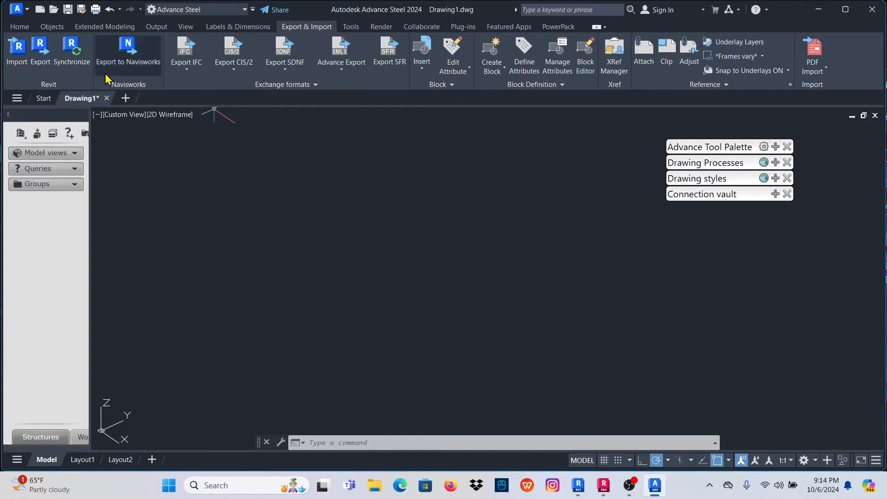
pyautogui.moveTo(719, 149); pyautogui.dragTo(687, 124)
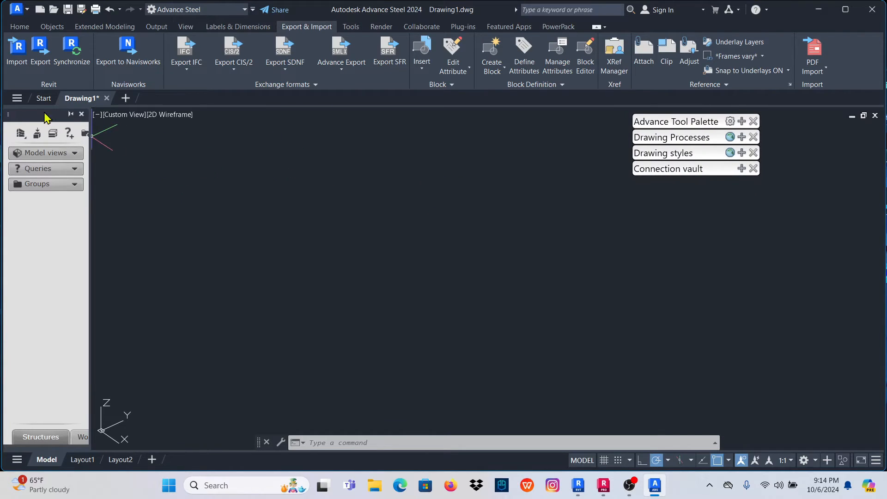
pyautogui.click(16, 52)
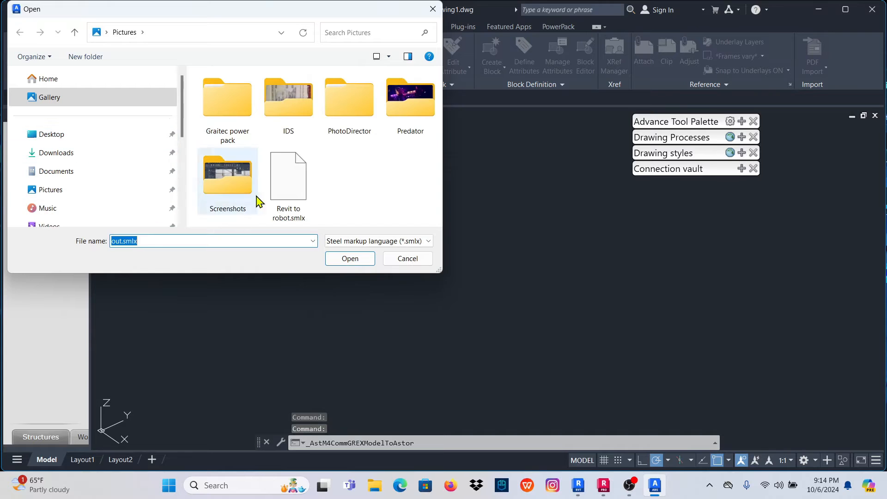
pyautogui.click(291, 182)
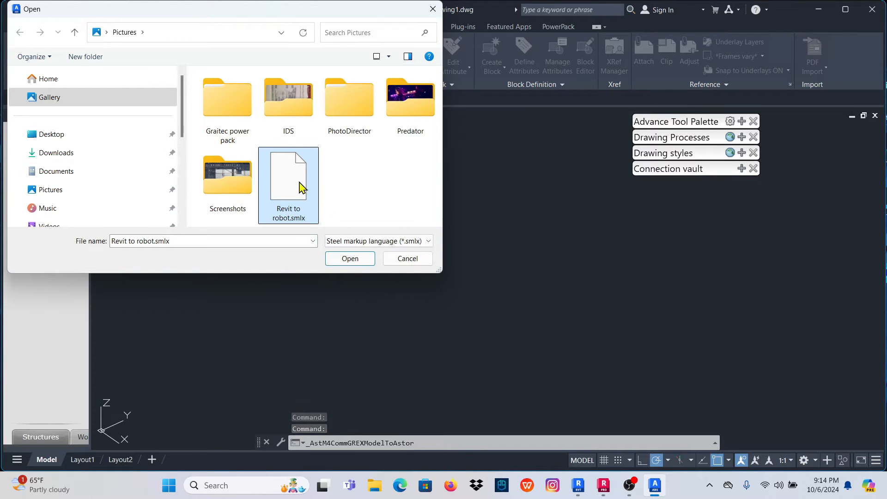
pyautogui.click(350, 259)
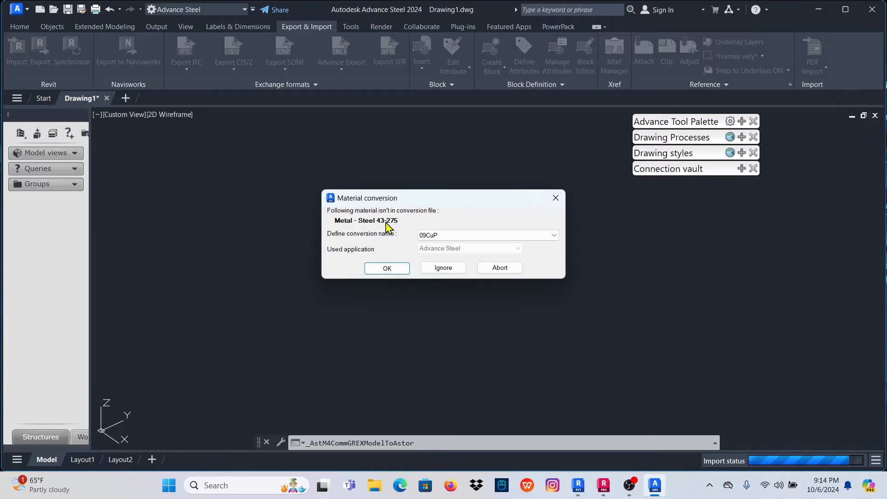
# Convert the unmatched material Metal - Steel 43-275 to the Advance Steel material 45-345.
pyautogui.click(555, 236)
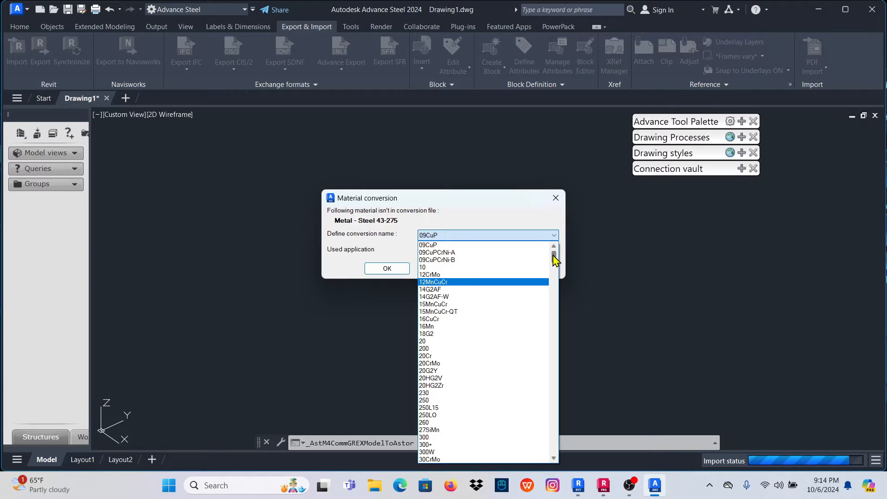
pyautogui.moveTo(554, 257)
pyautogui.mouseDown()
pyautogui.moveTo(555, 347)
pyautogui.moveTo(555, 256)
pyautogui.mouseUp()
pyautogui.scroll(-2, 470, 372)
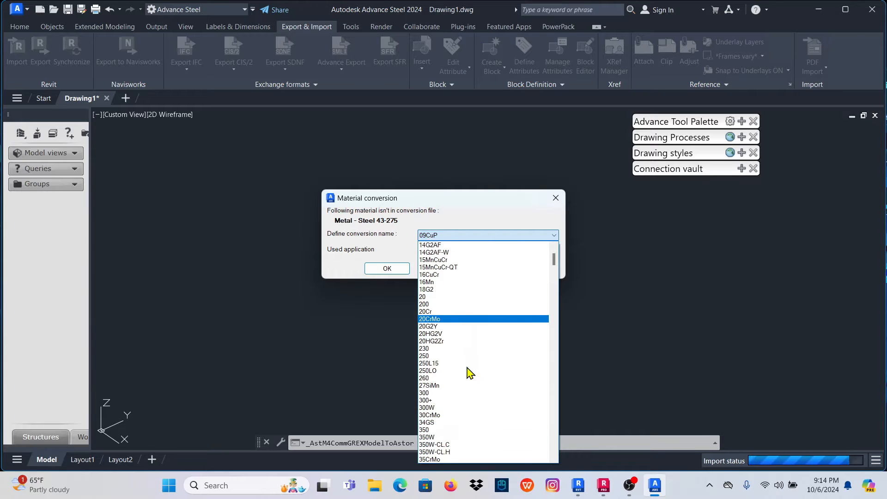
pyautogui.scroll(-4, 471, 372)
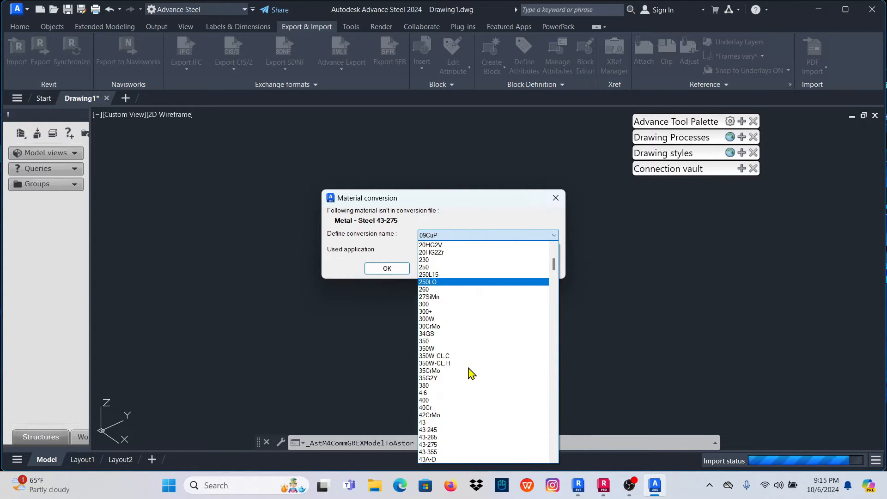
pyautogui.scroll(-15, 470, 373)
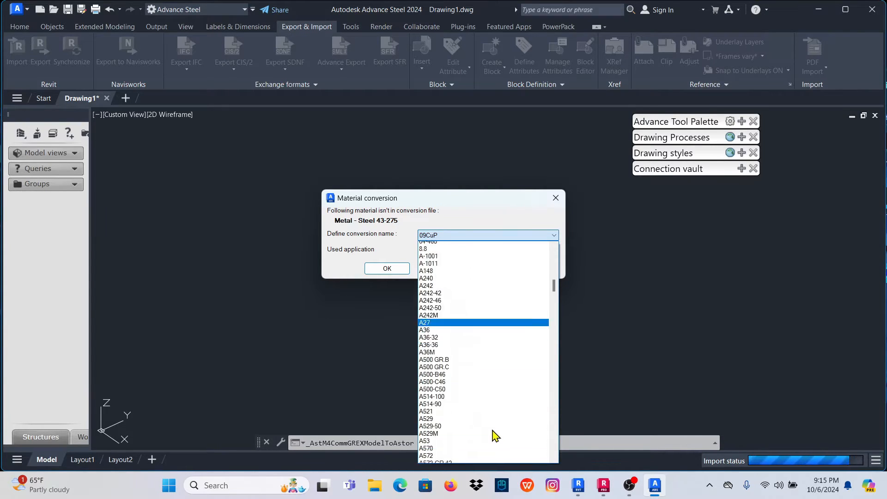
pyautogui.scroll(-18, 496, 436)
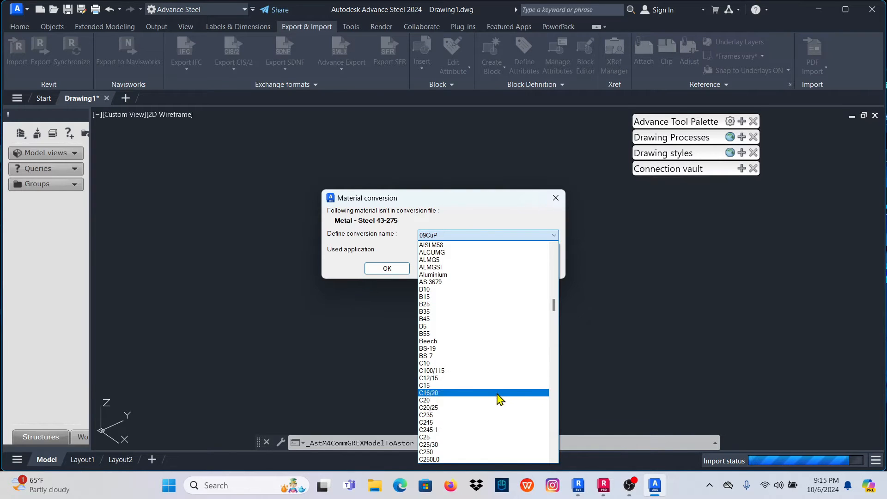
pyautogui.scroll(-4, 478, 345)
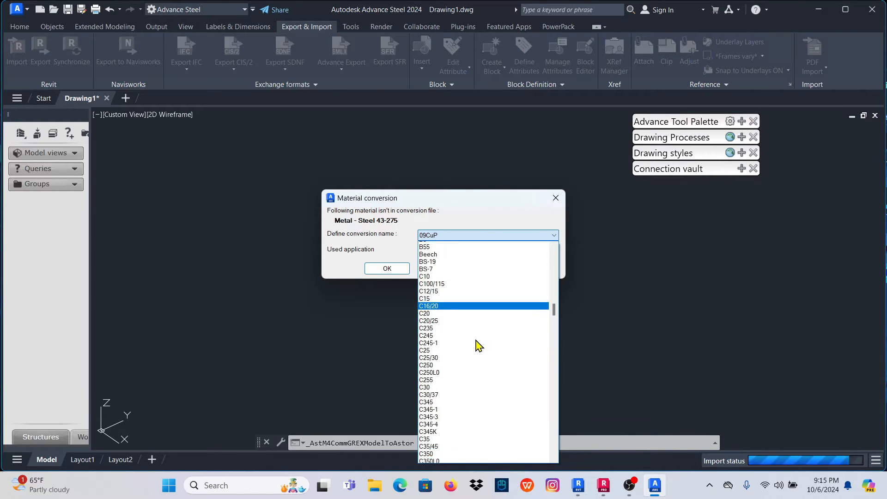
pyautogui.scroll(-13, 505, 359)
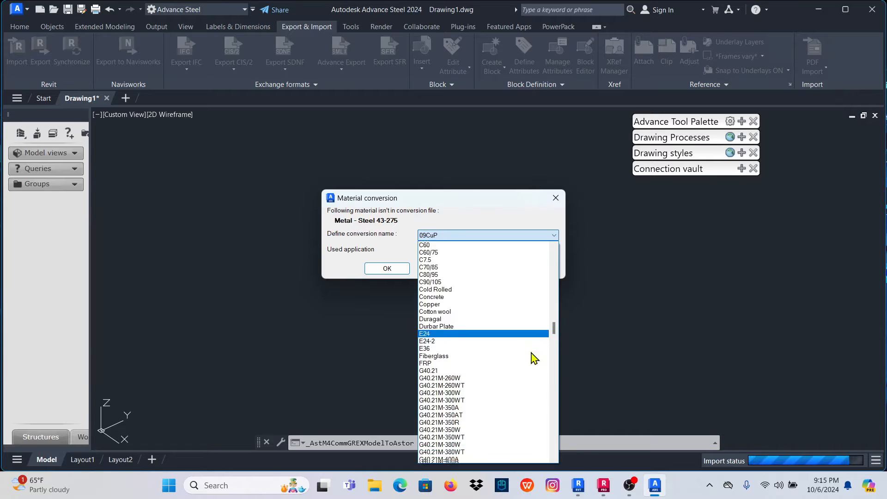
pyautogui.scroll(-20, 517, 383)
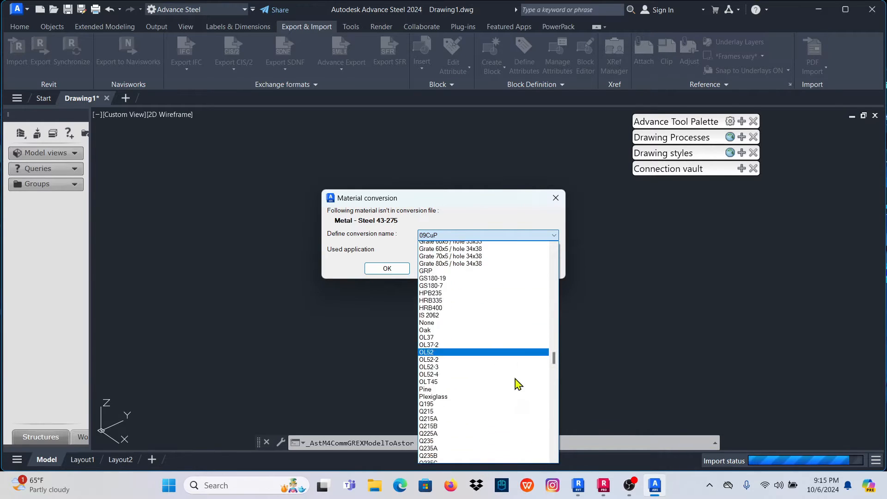
pyautogui.scroll(-5, 518, 389)
pyautogui.moveTo(556, 362); pyautogui.dragTo(556, 460)
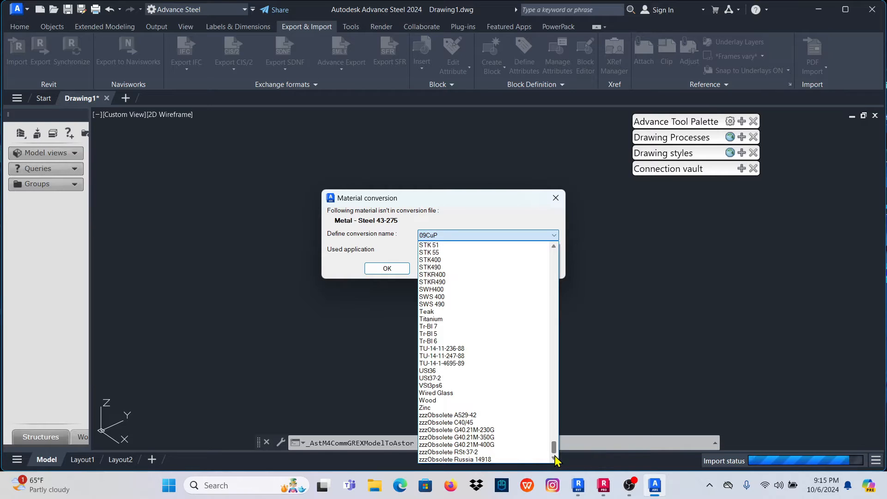
pyautogui.moveTo(555, 448); pyautogui.dragTo(561, 277)
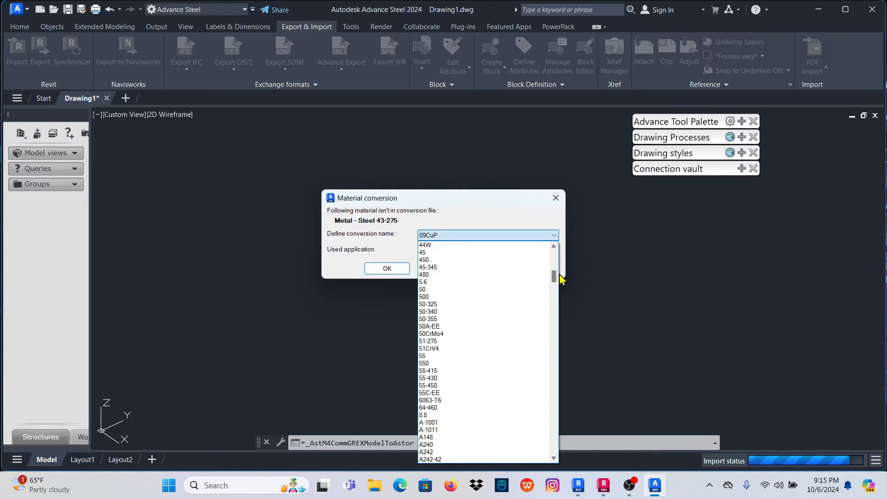
pyautogui.click(450, 268)
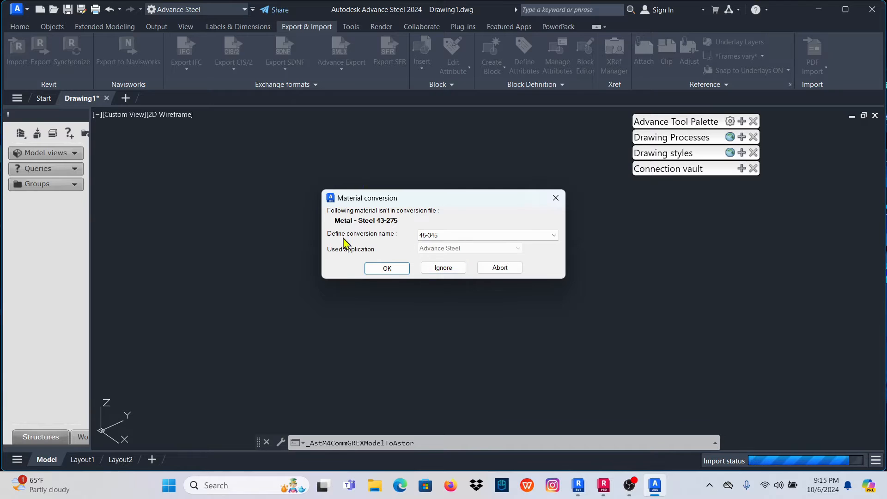
pyautogui.click(386, 269)
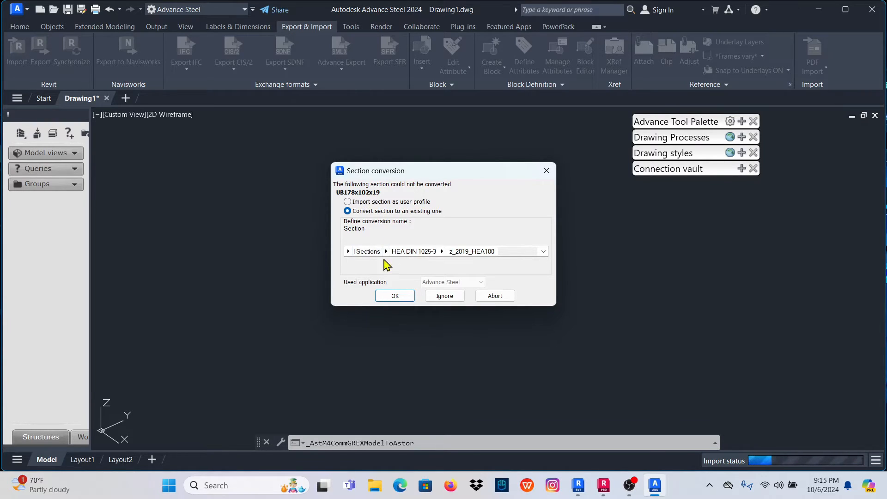
# Choose I Sections as the replacement section category for the unmatched section UB178x102x19.
pyautogui.click(348, 251)
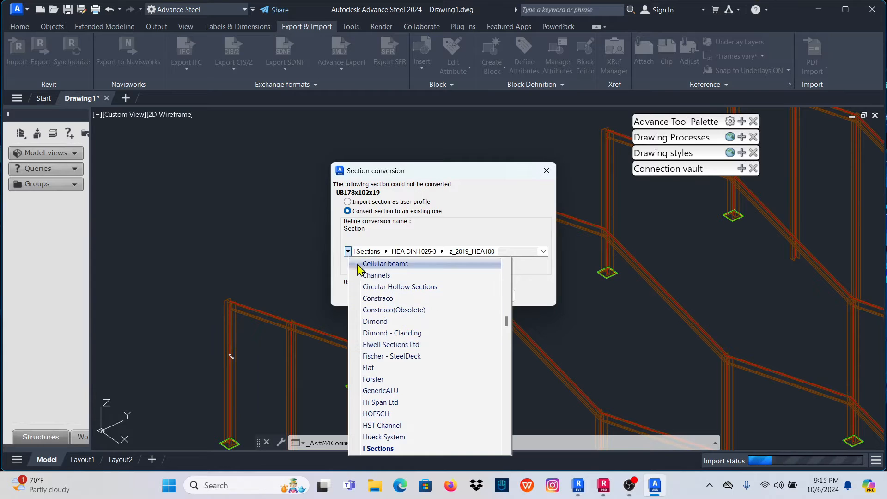
pyautogui.moveTo(507, 323); pyautogui.dragTo(511, 258)
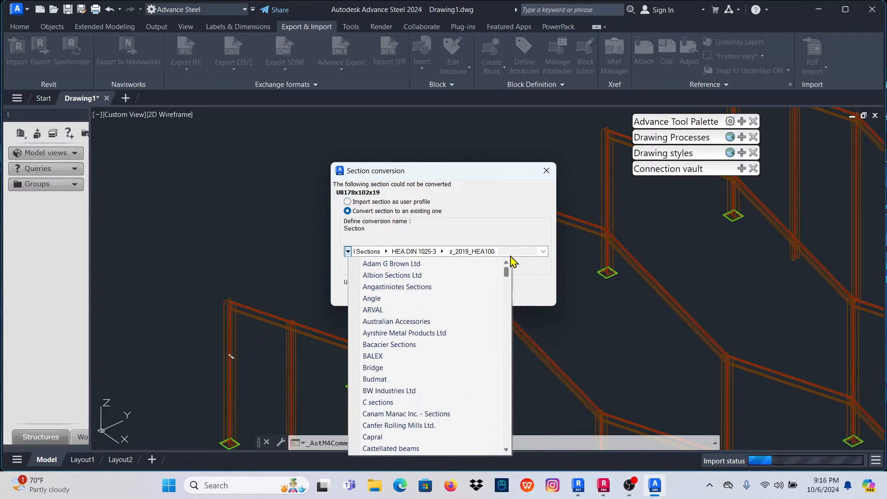
pyautogui.click(400, 253)
pyautogui.click(348, 251)
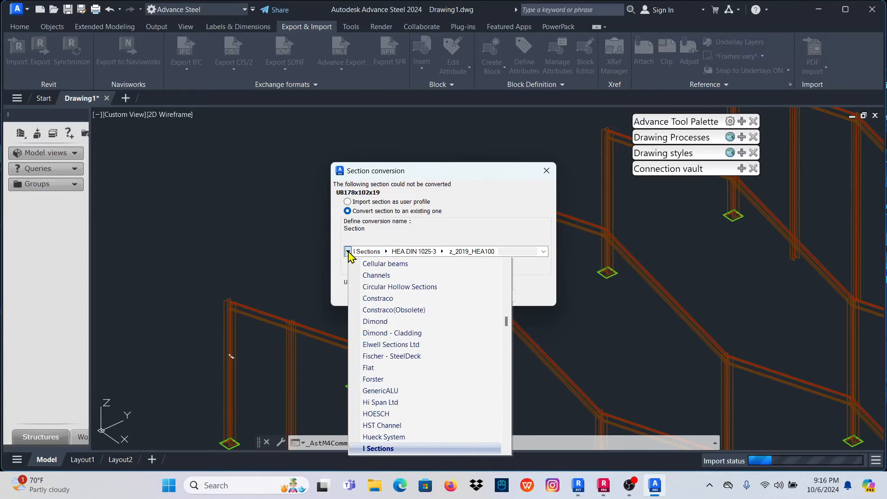
pyautogui.scroll(-2, 416, 387)
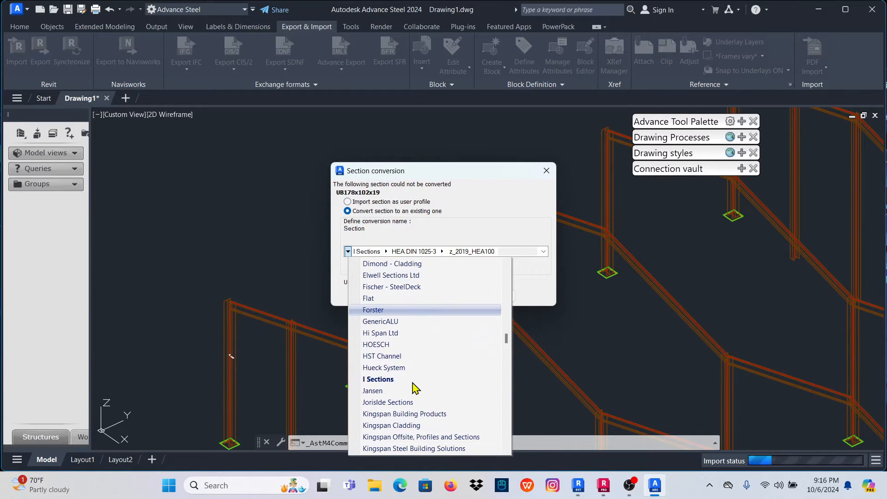
pyautogui.click(380, 379)
# Look through the complete list of I section standards for a family matching UB178x102x19.
pyautogui.click(386, 251)
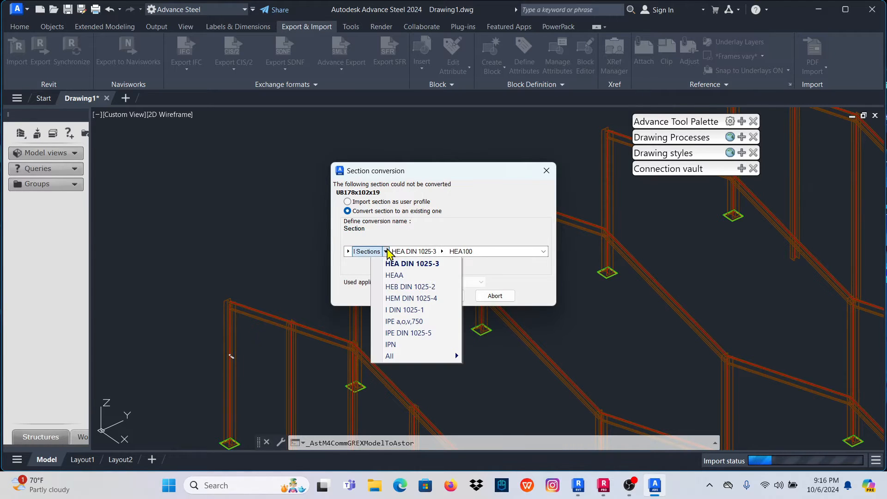
pyautogui.moveTo(455, 359)
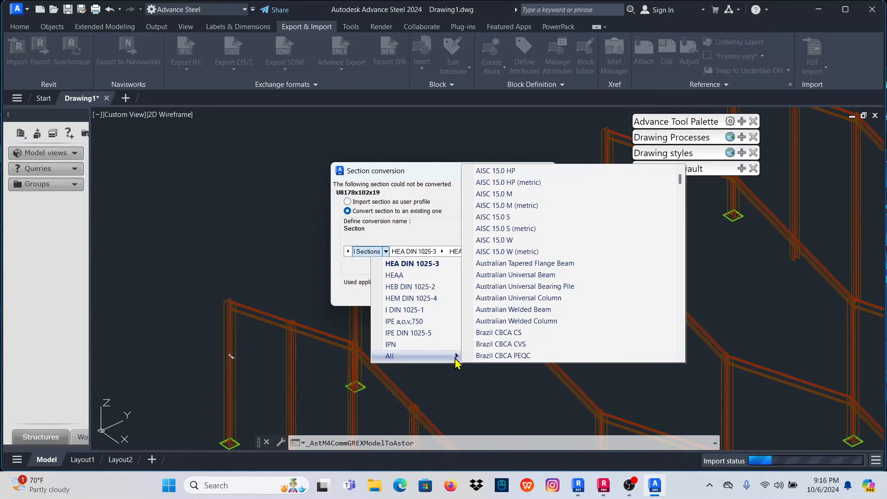
pyautogui.scroll(-5, 571, 301)
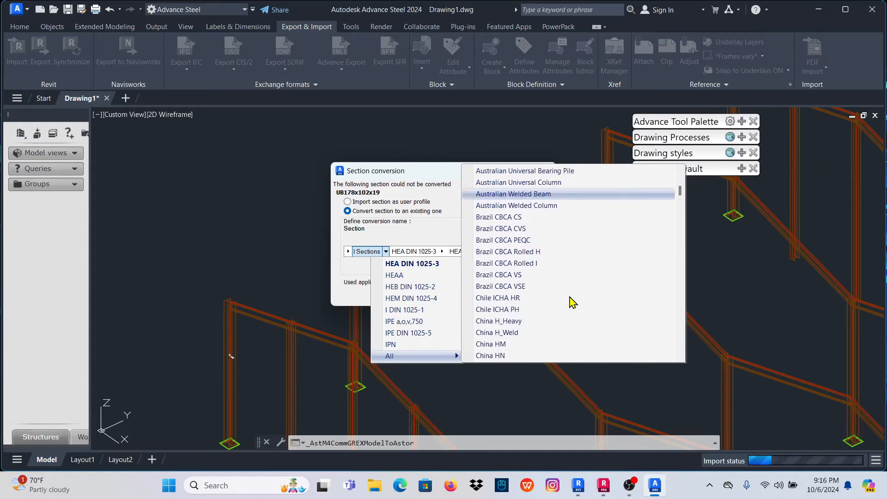
pyautogui.scroll(-10, 572, 317)
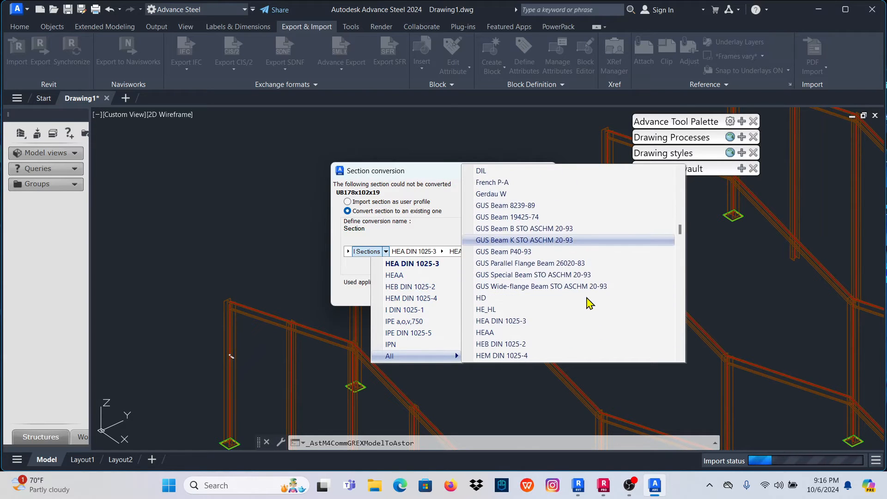
pyautogui.scroll(-8, 587, 304)
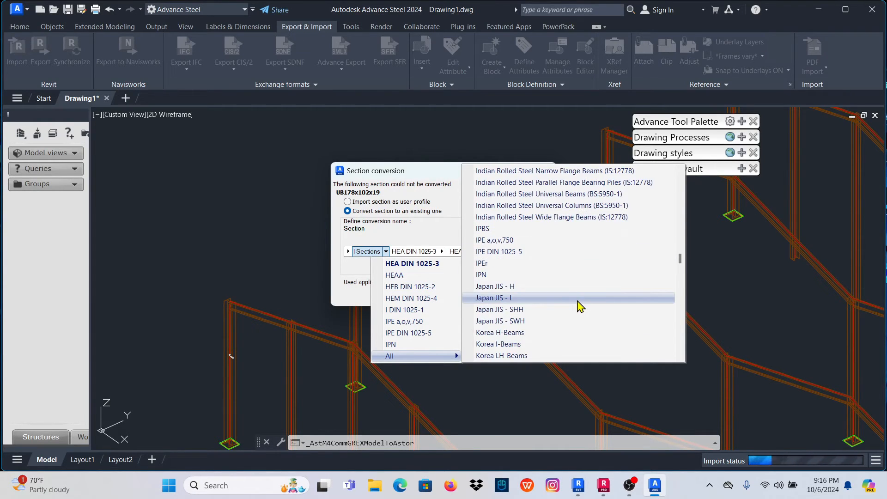
pyautogui.scroll(-12, 578, 305)
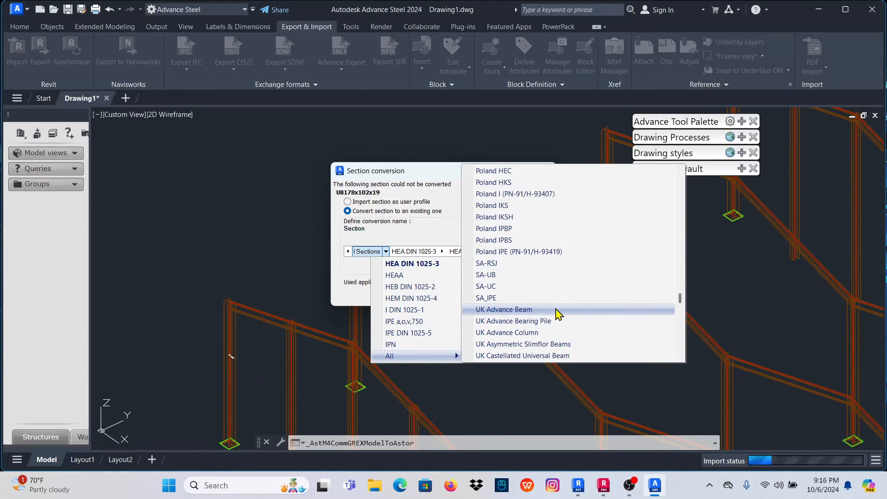
pyautogui.scroll(-1, 530, 277)
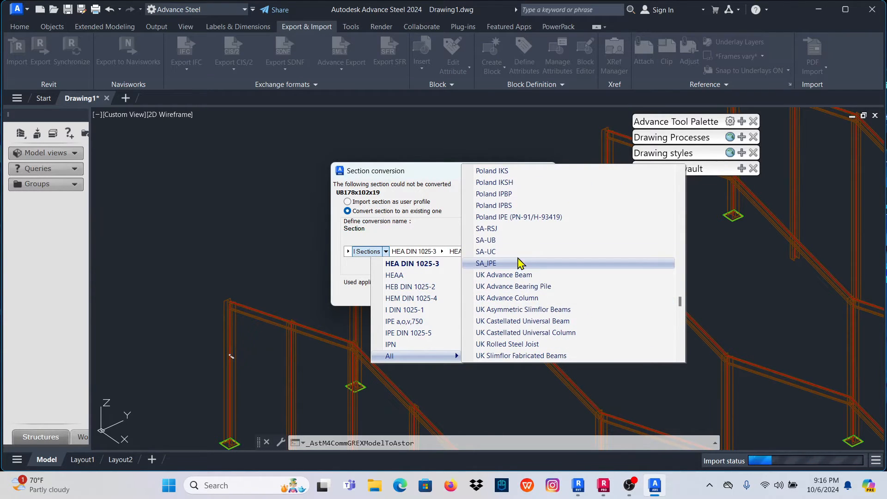
pyautogui.scroll(-1, 549, 305)
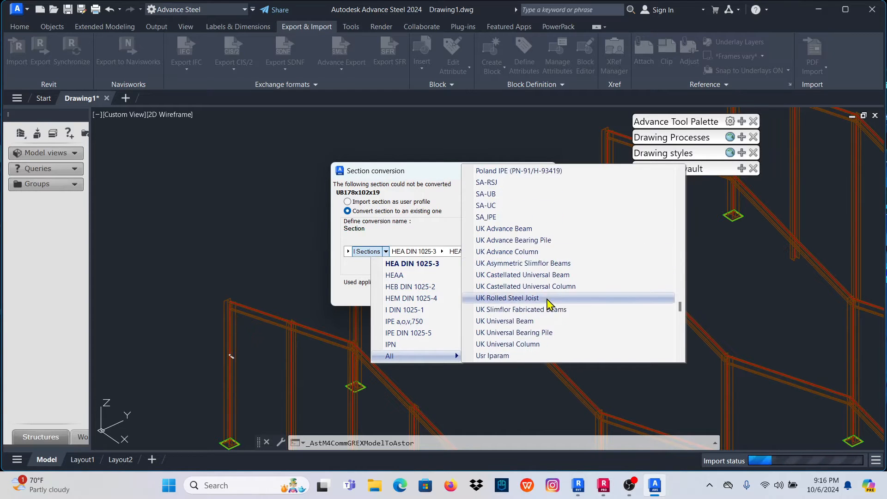
pyautogui.scroll(-2, 550, 307)
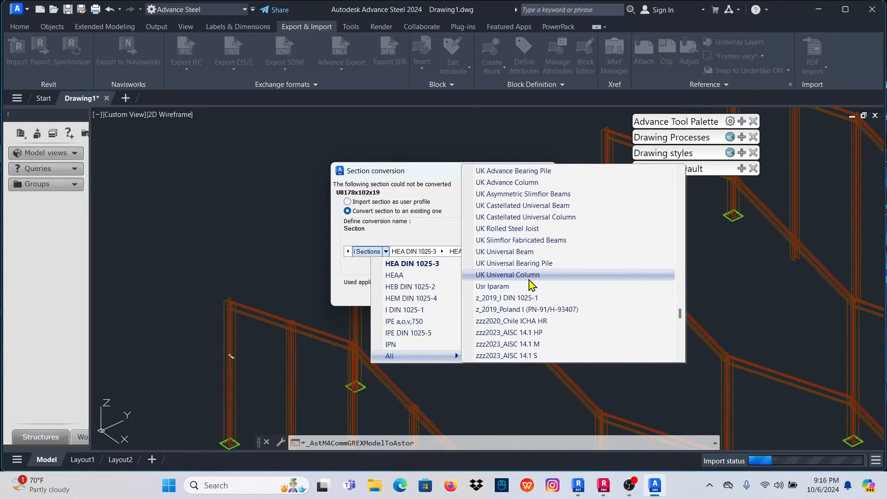
pyautogui.scroll(1, 532, 284)
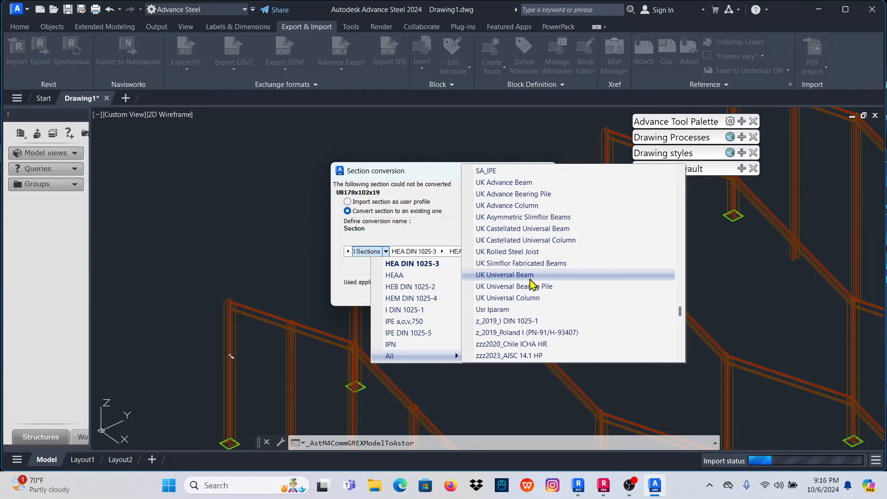
pyautogui.scroll(-12, 536, 286)
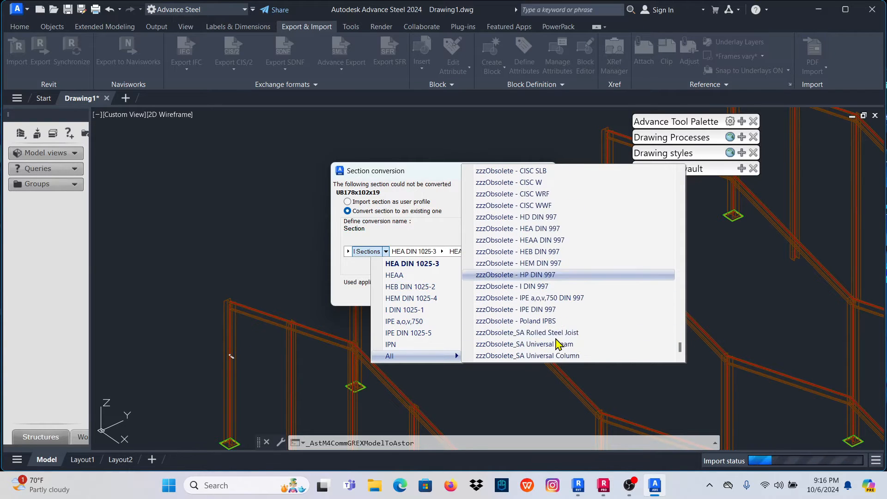
# Try SA-UB from the complete list of I section standards as the replacement family for UB178x102x19.
pyautogui.moveTo(679, 341); pyautogui.dragTo(680, 181)
pyautogui.scroll(-3, 509, 258)
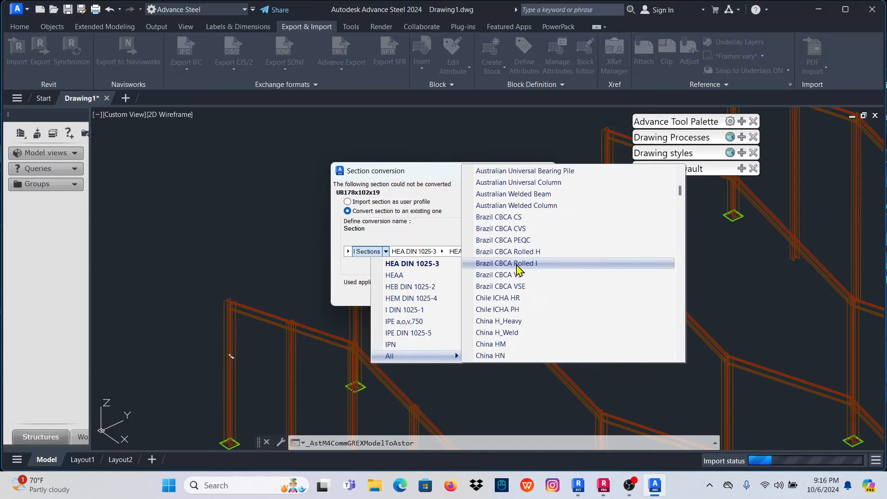
pyautogui.scroll(-6, 518, 270)
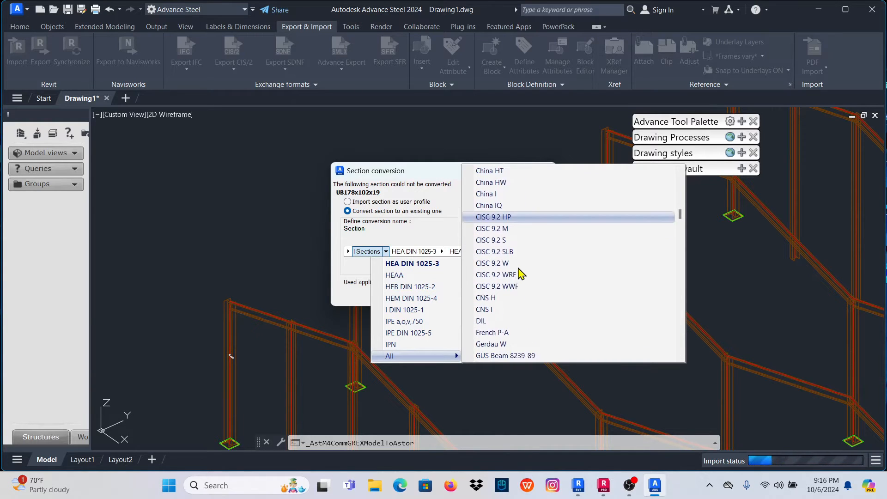
pyautogui.scroll(-1, 521, 273)
pyautogui.scroll(-6, 520, 274)
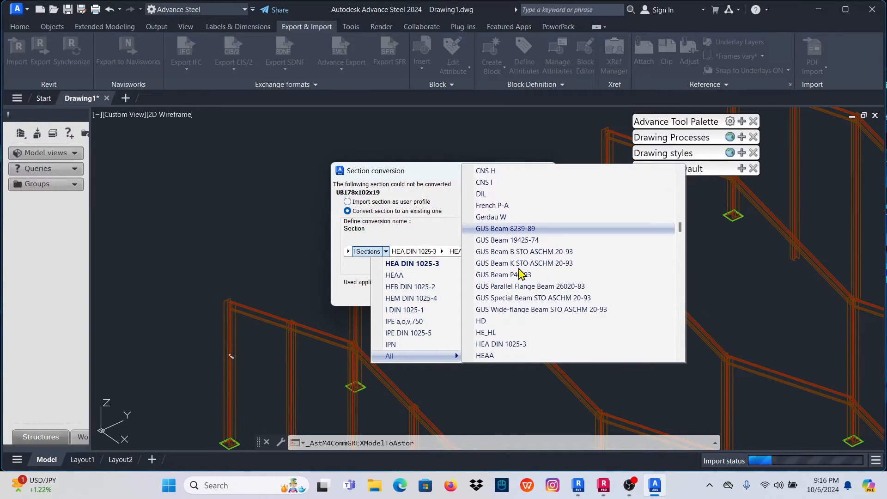
pyautogui.scroll(-9, 524, 276)
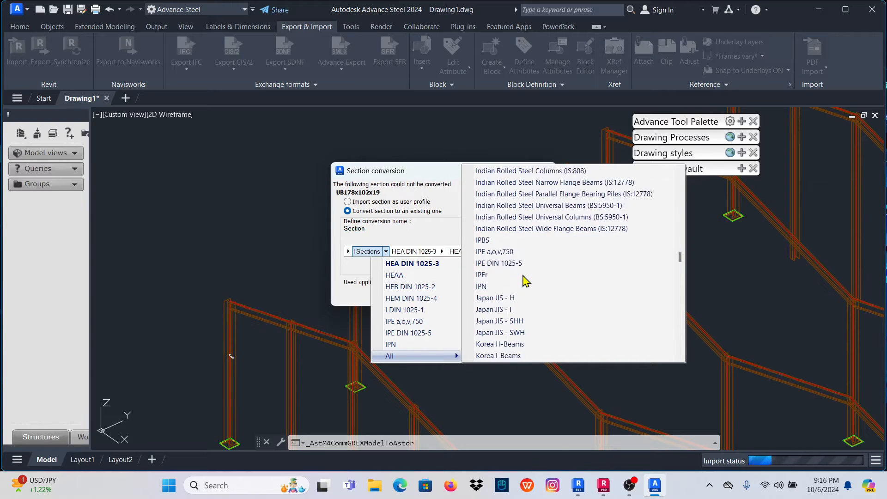
pyautogui.scroll(-10, 524, 276)
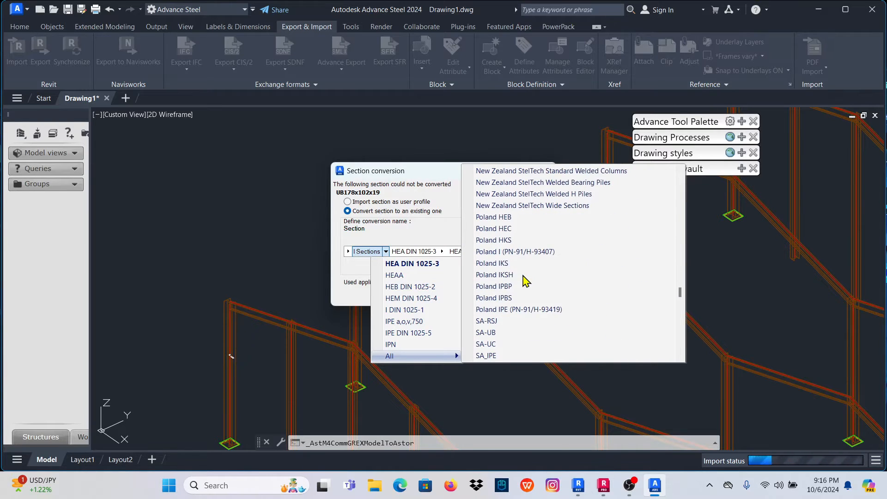
pyautogui.scroll(-1, 526, 281)
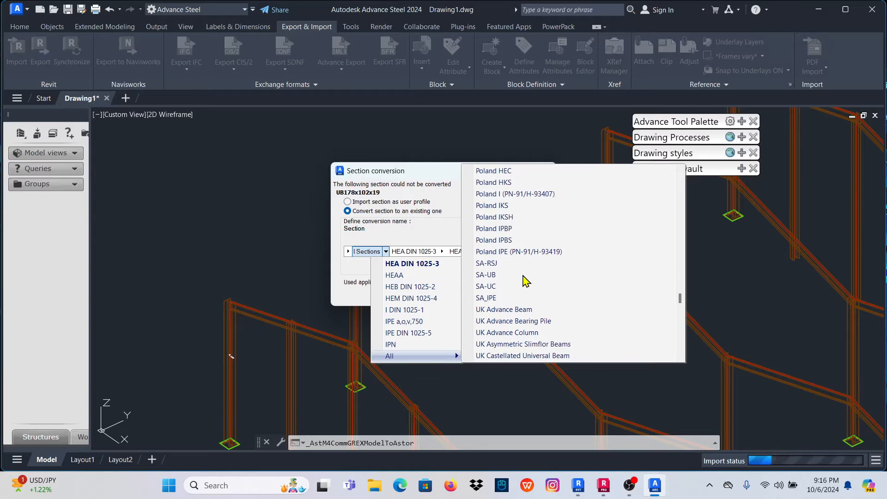
pyautogui.scroll(-1, 525, 281)
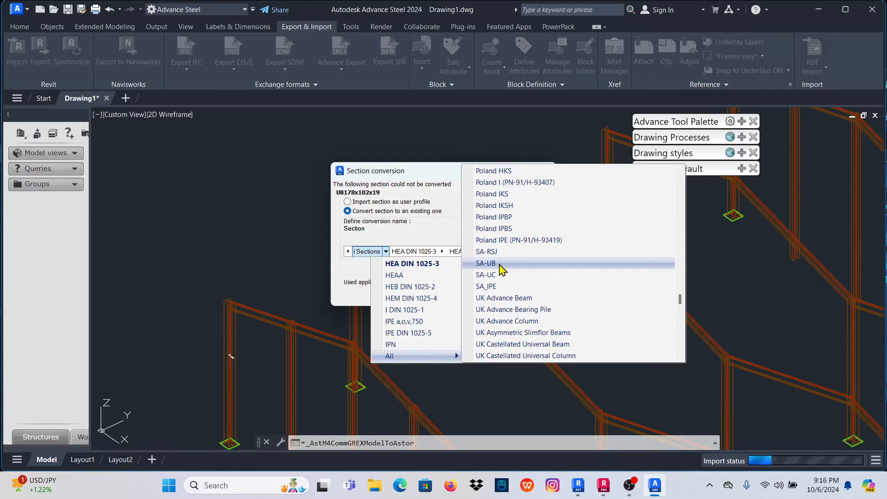
pyautogui.scroll(-20, 531, 324)
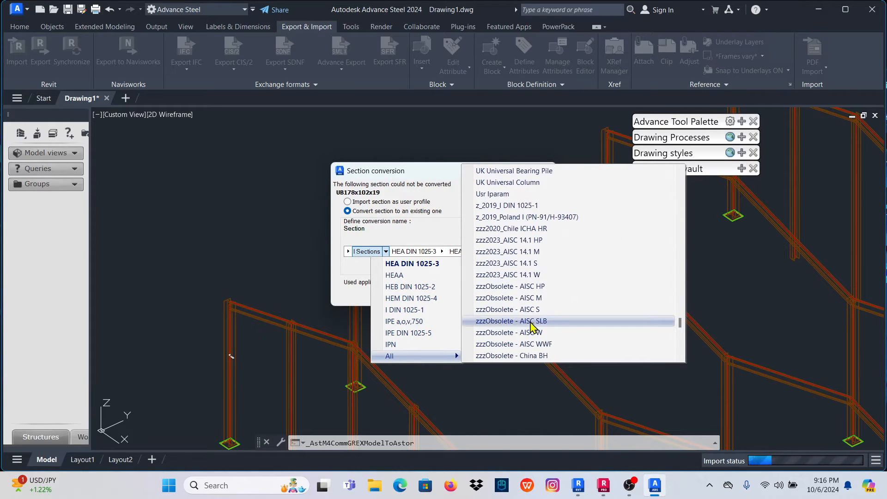
pyautogui.scroll(13, 533, 325)
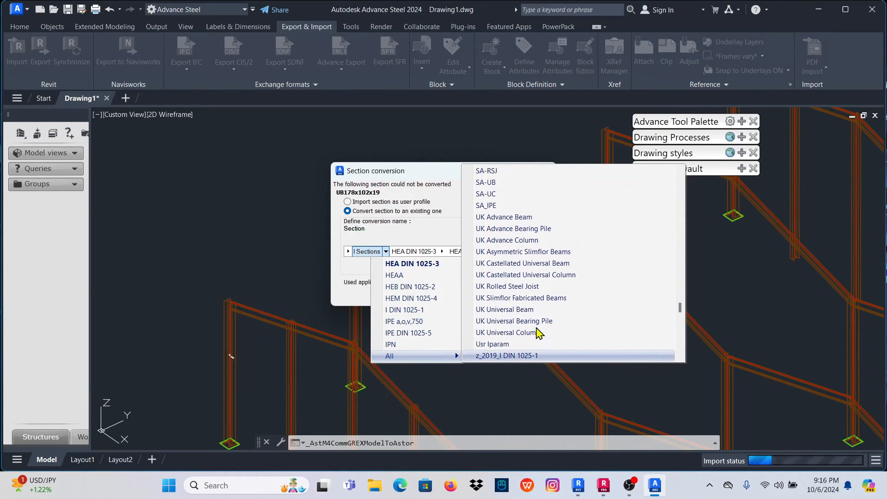
pyautogui.scroll(1, 527, 332)
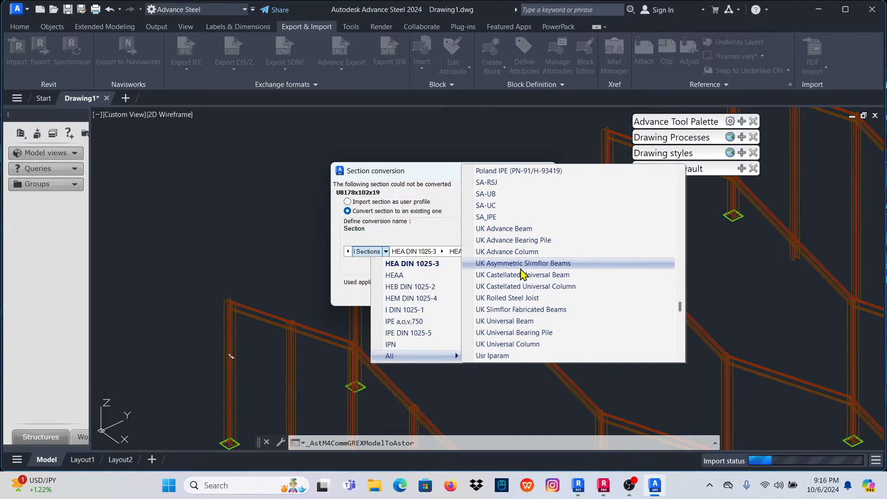
pyautogui.click(503, 198)
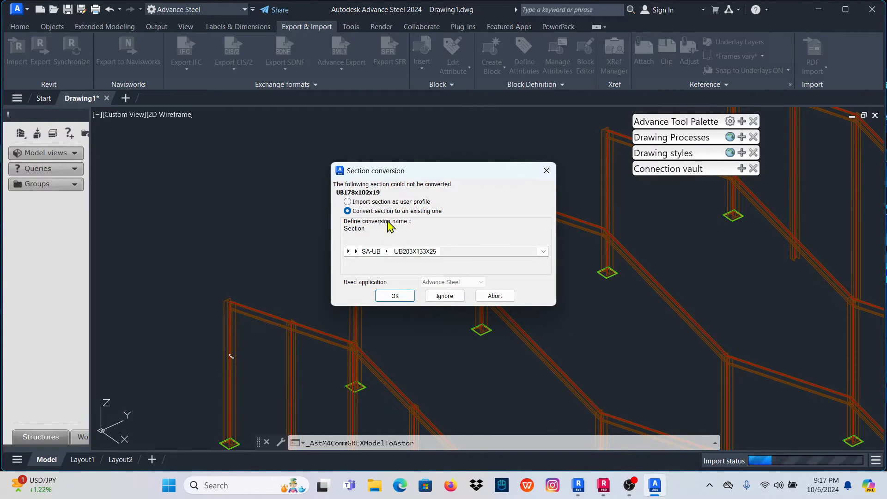
# Check the SA-UB sizes for an equivalent of UB178x102x19, leaving UB203X133X25 selected.
pyautogui.click(388, 252)
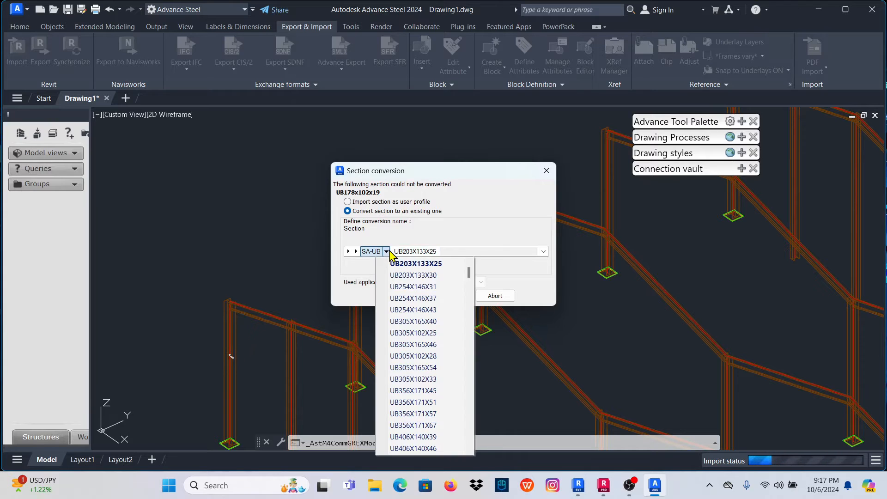
pyautogui.click(389, 254)
pyautogui.click(387, 252)
pyautogui.scroll(-5, 422, 329)
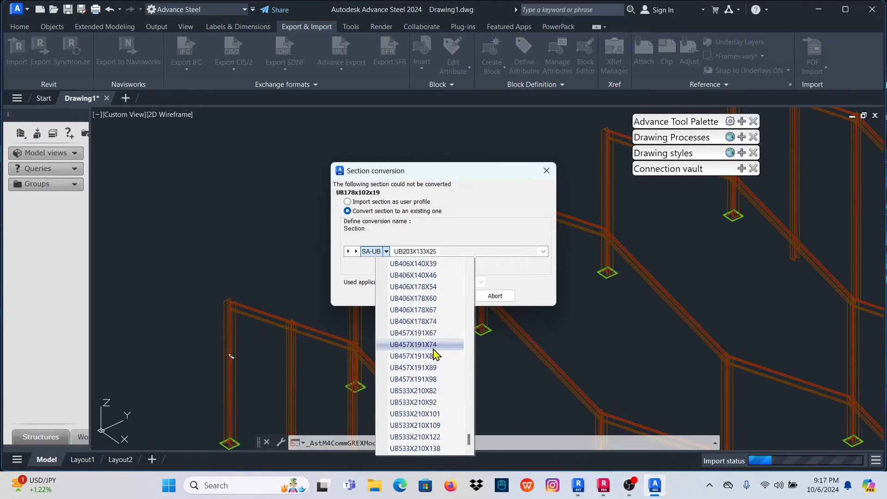
pyautogui.scroll(5, 439, 314)
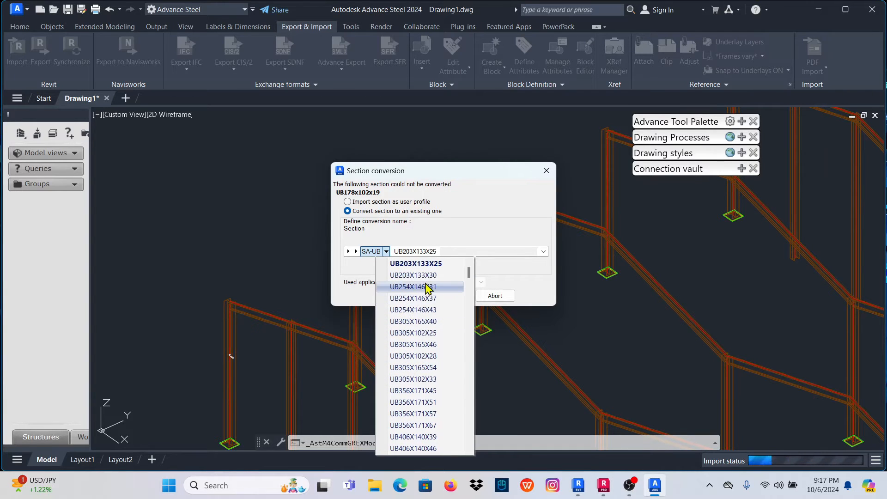
pyautogui.click(396, 263)
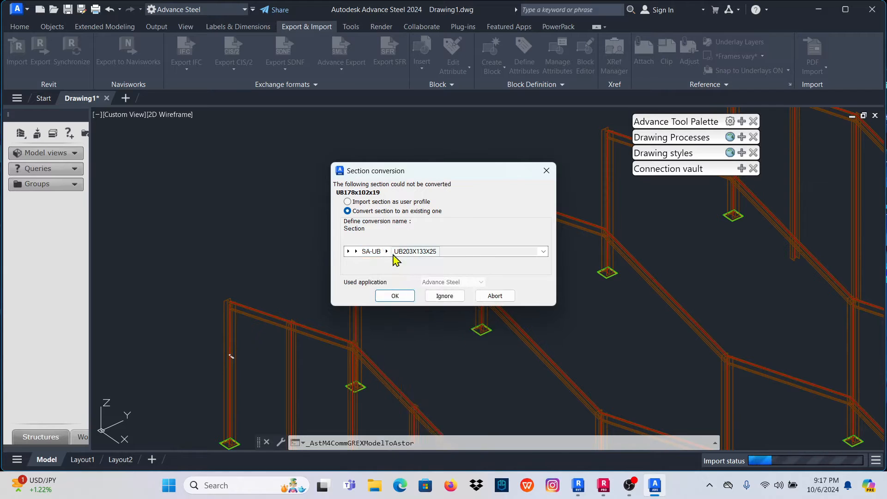
pyautogui.click(392, 253)
# Set the replacement family for UB178x102x19 to UK Universal Beam from the complete list of I section standards.
pyautogui.click(356, 251)
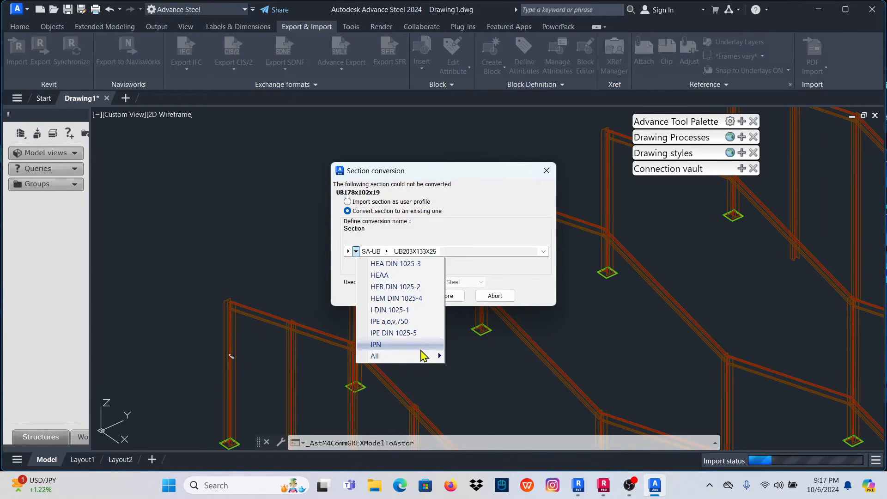
pyautogui.moveTo(427, 358)
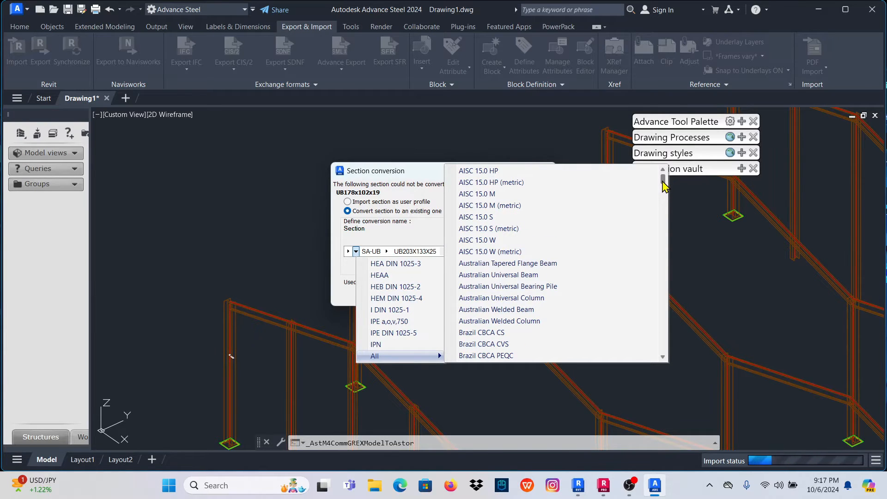
pyautogui.moveTo(663, 185); pyautogui.dragTo(661, 360)
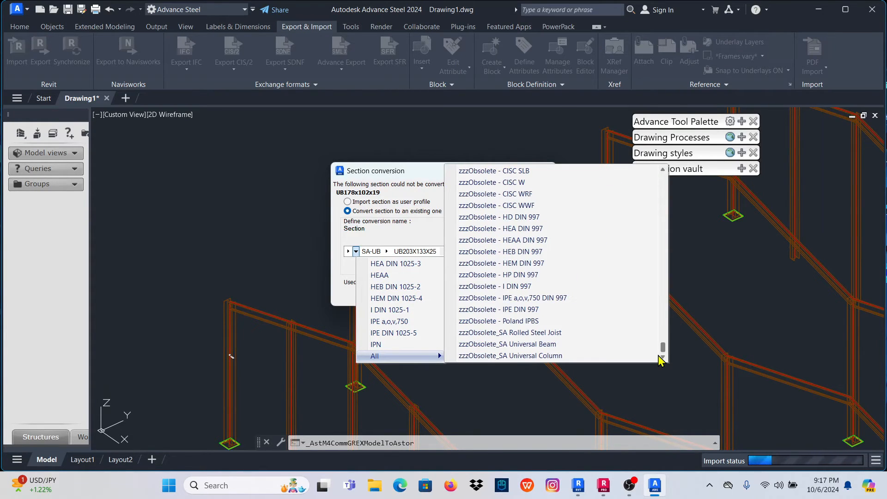
pyautogui.scroll(10, 481, 331)
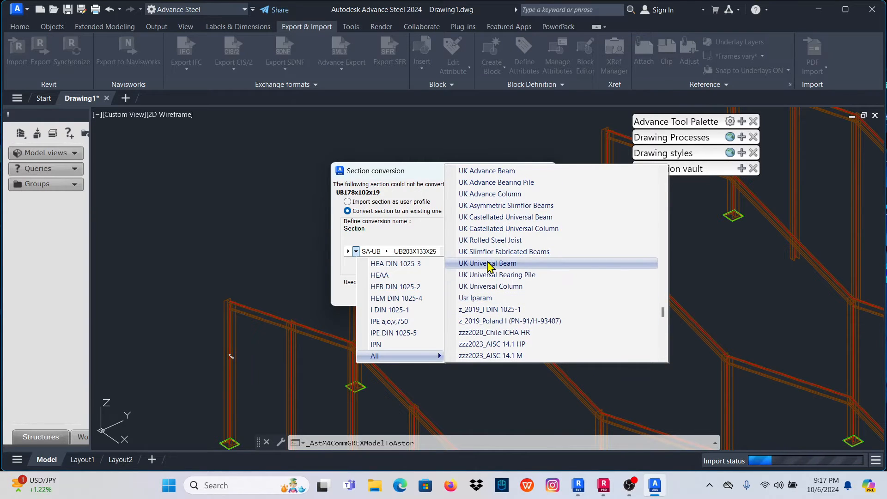
pyautogui.click(496, 264)
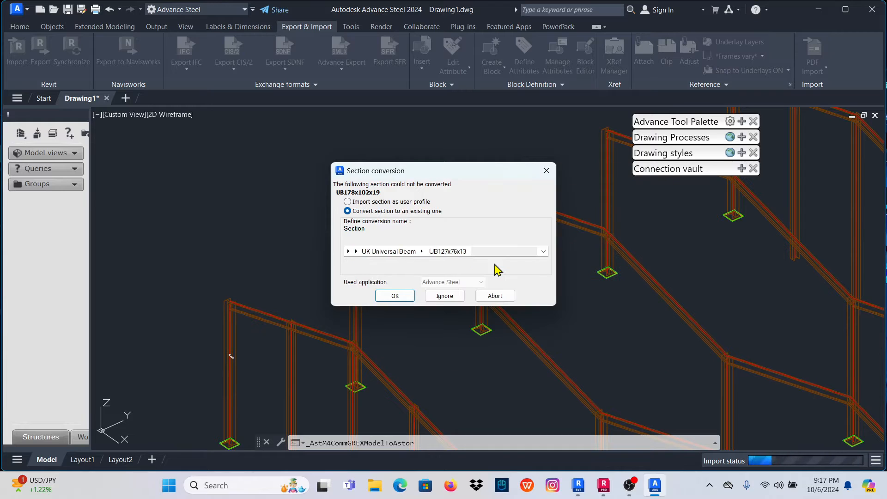
# Set the replacement size for UB178x102x19 to UB178x102x19 in the UK Universal Beam family and accept the section conversion.
pyautogui.click(422, 251)
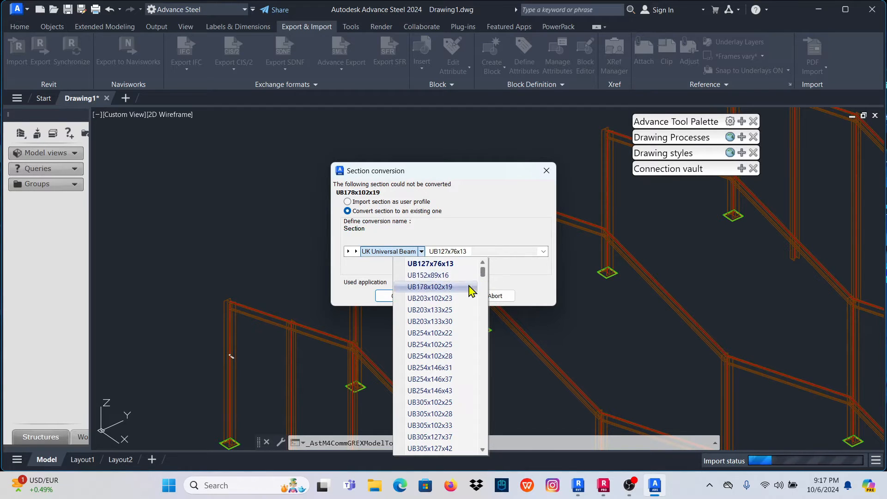
pyautogui.click(430, 287)
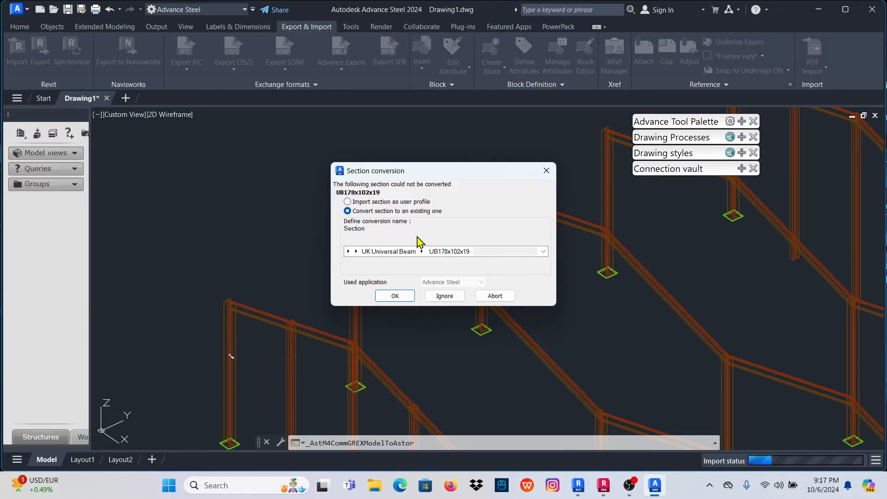
pyautogui.click(396, 296)
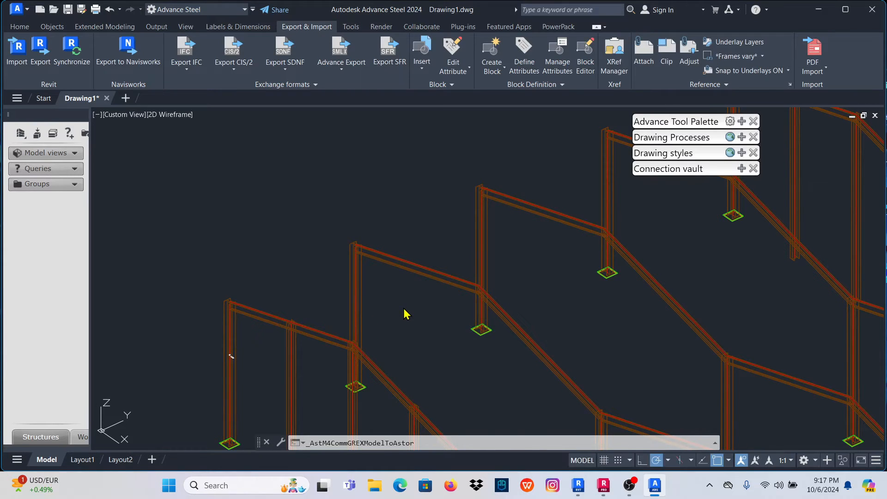
# Examine the imported steel frame as a whole and up close around its grid lines, roof members and base plates.
pyautogui.scroll(-4, 371, 241)
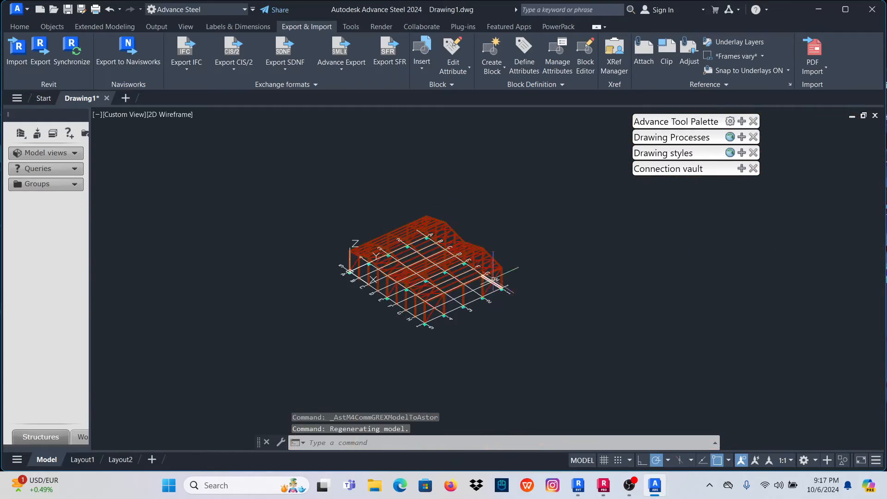
pyautogui.scroll(12, 490, 279)
pyautogui.scroll(-7, 496, 311)
pyautogui.scroll(-3, 500, 312)
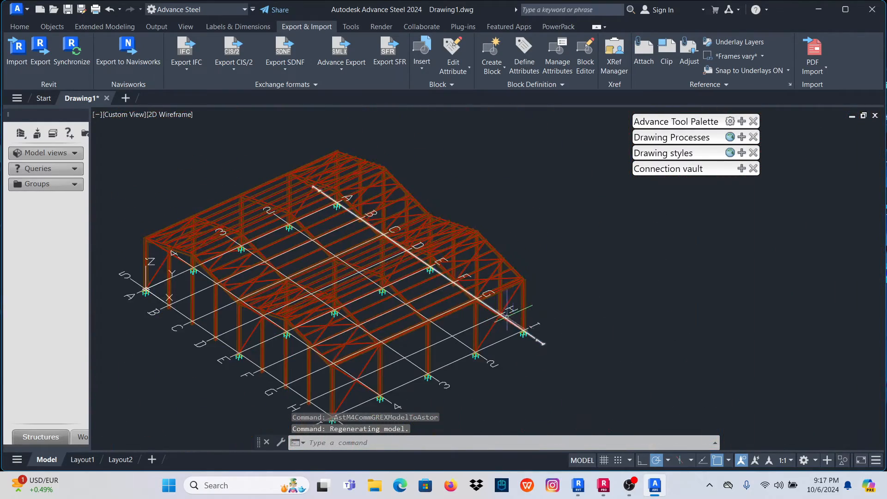
pyautogui.scroll(12, 509, 314)
pyautogui.scroll(-8, 566, 291)
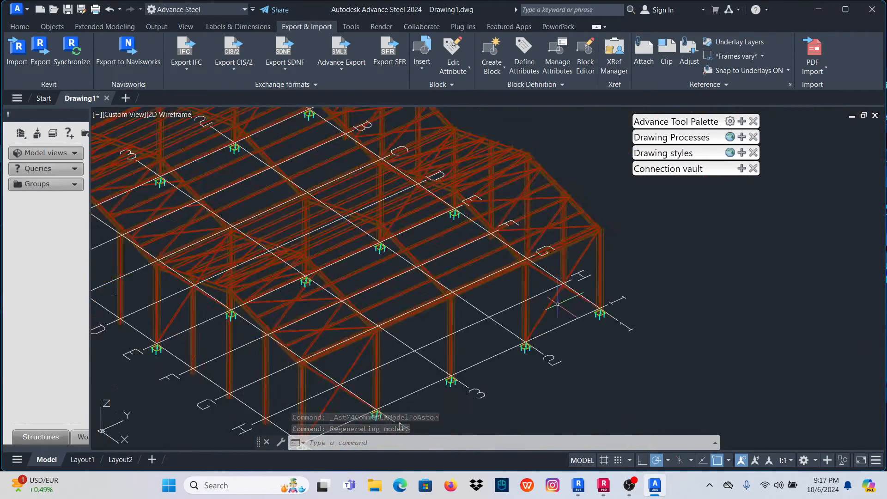
pyautogui.scroll(5, 512, 335)
pyautogui.keyDown('shift'); pyautogui.moveTo(512, 335); pyautogui.dragTo(519, 312, button='middle'); pyautogui.keyUp('shift')
pyautogui.scroll(10, 287, 269)
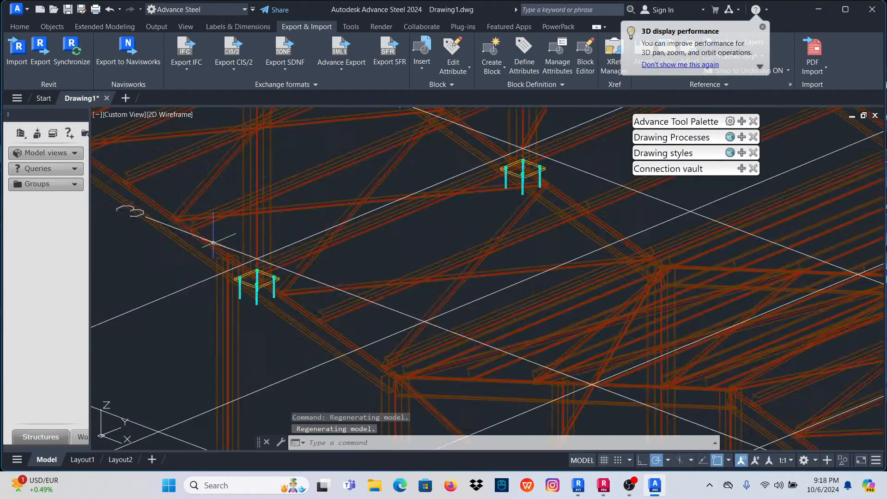
# Change the model's visual style from 2D Wireframe to Conceptual.
pyautogui.click(172, 115)
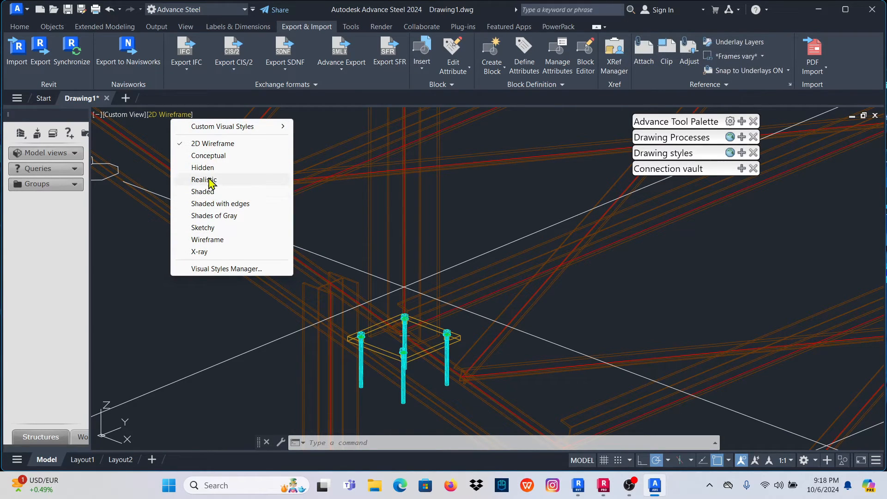
pyautogui.click(211, 155)
pyautogui.scroll(-10, 343, 319)
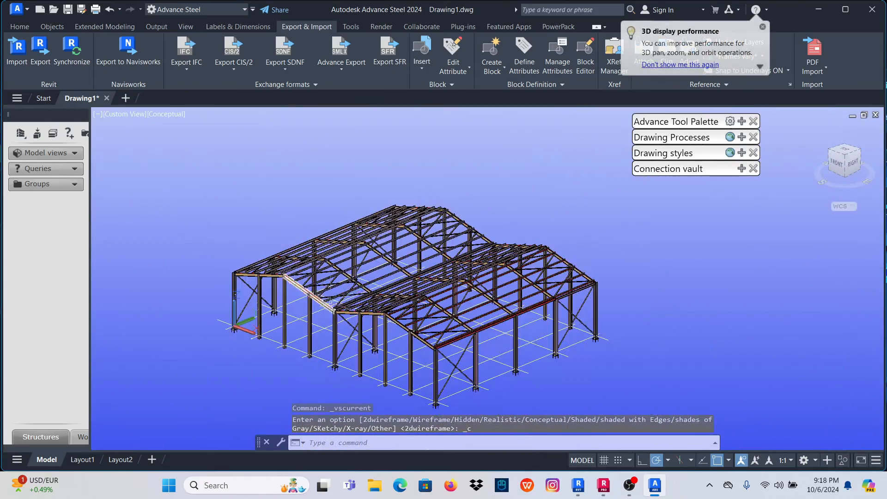
# Check the section and material of a roof bracing angle in its beam properties, closing them without changes.
pyautogui.scroll(10, 558, 279)
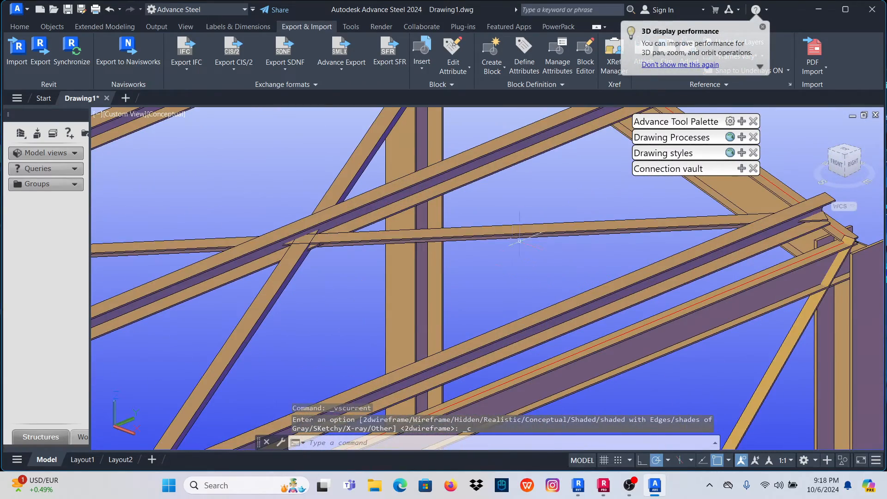
pyautogui.scroll(-4, 520, 240)
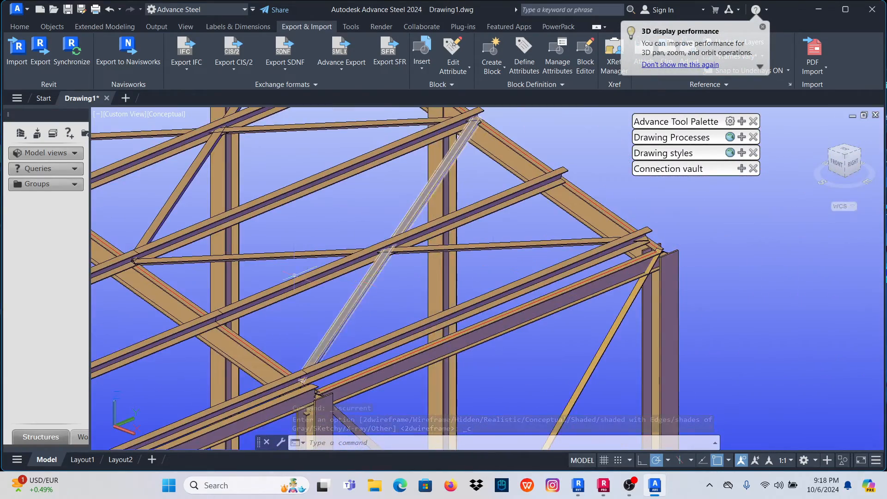
pyautogui.scroll(6, 294, 275)
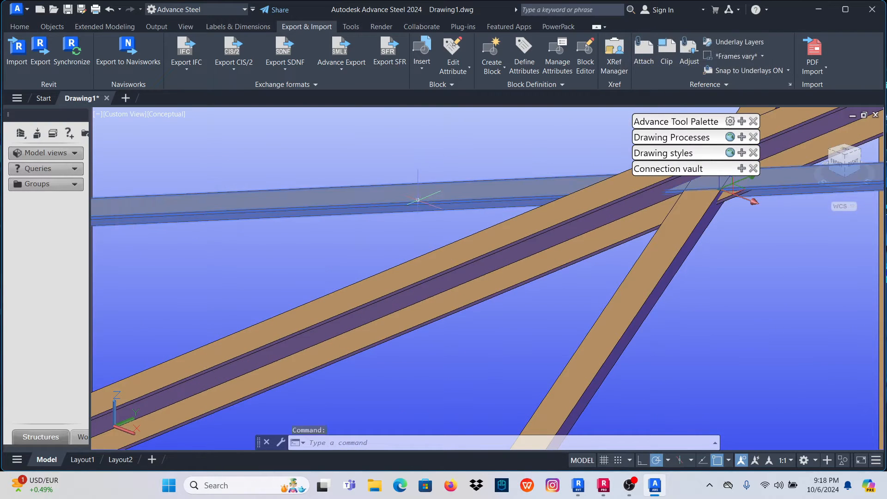
pyautogui.doubleClick(418, 200)
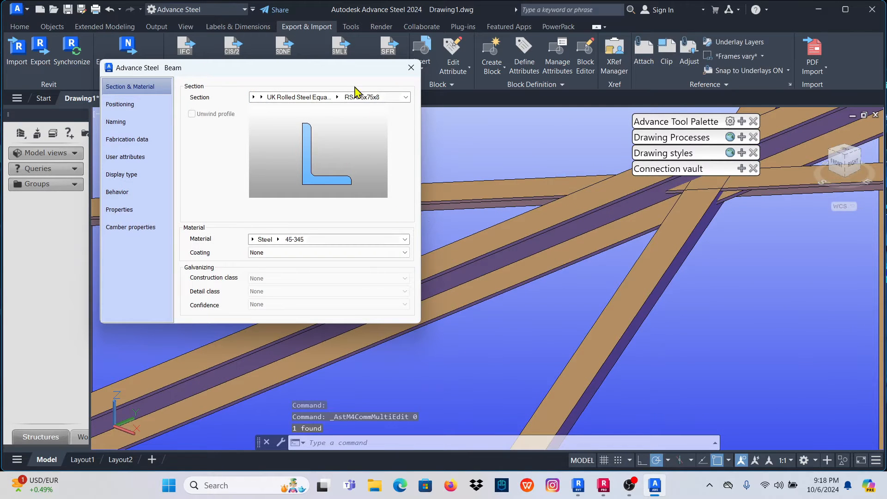
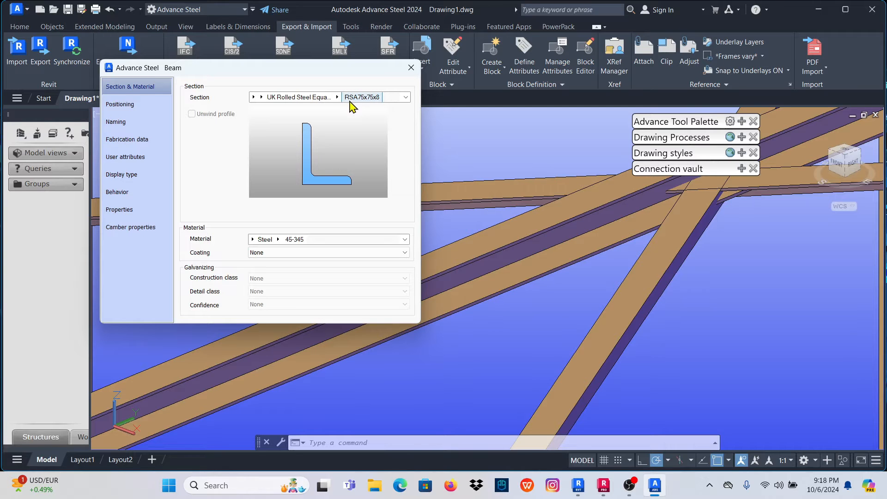
pyautogui.click(411, 68)
pyautogui.scroll(-8, 531, 221)
pyautogui.scroll(-4, 531, 221)
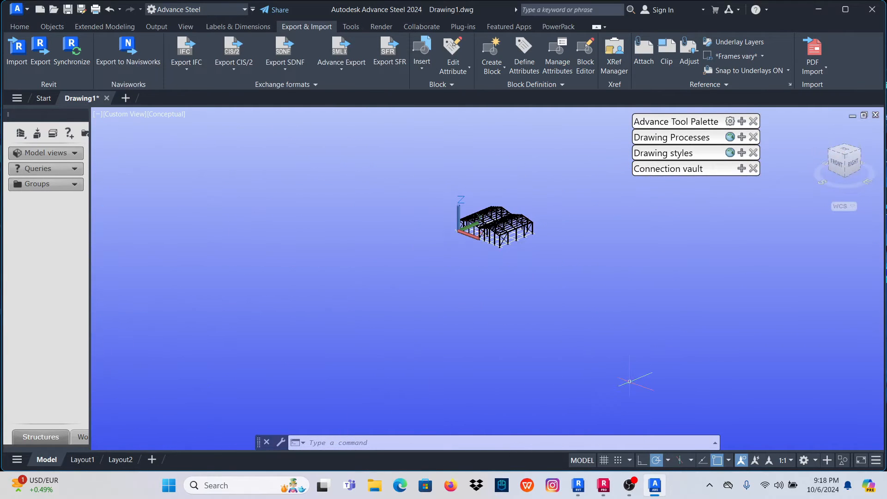
# Switch to Revit and check the section type of a roof bracing member in the 3D view for comparison.
pyautogui.moveTo(655, 493)
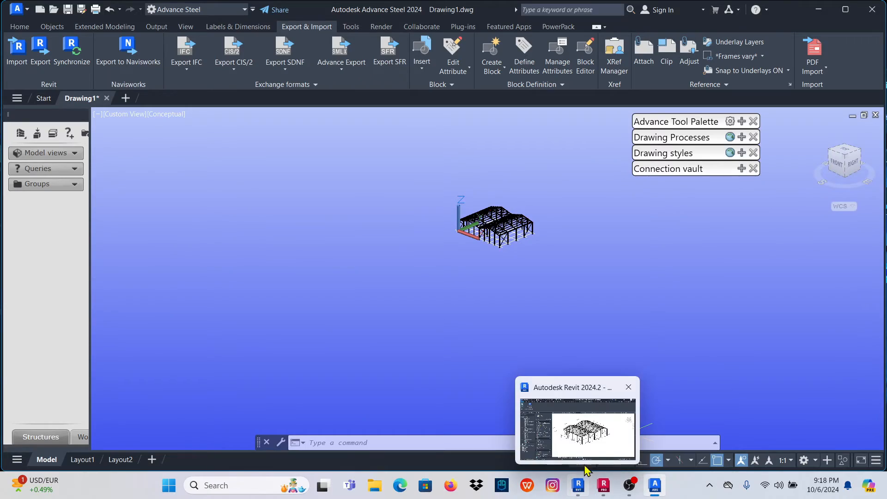
pyautogui.click(526, 384)
pyautogui.scroll(6, 365, 226)
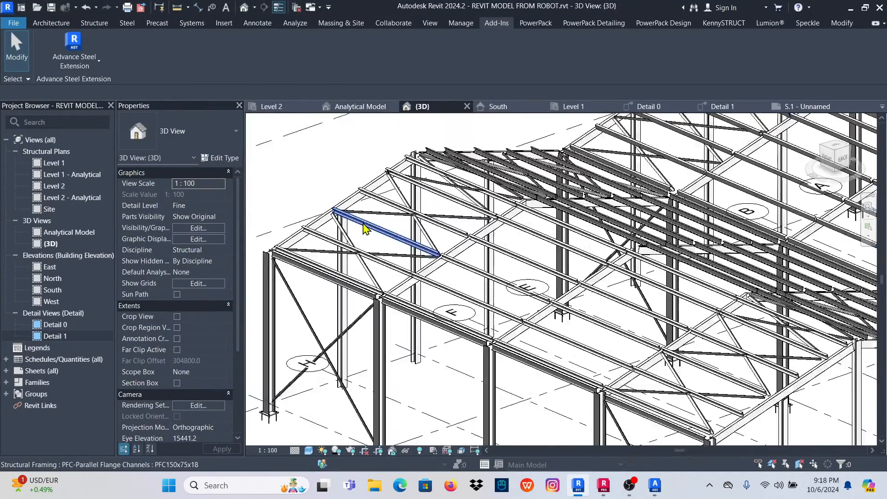
pyautogui.click(388, 221)
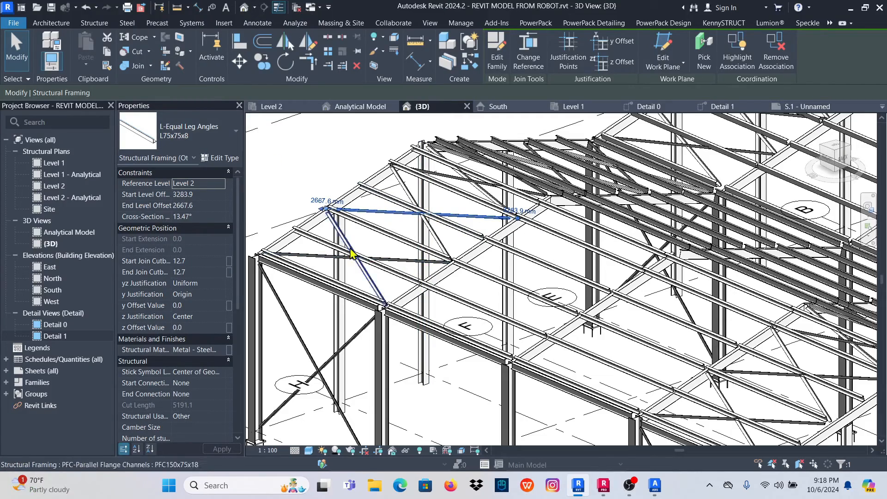
pyautogui.scroll(-1, 349, 244)
pyautogui.scroll(-4, 421, 249)
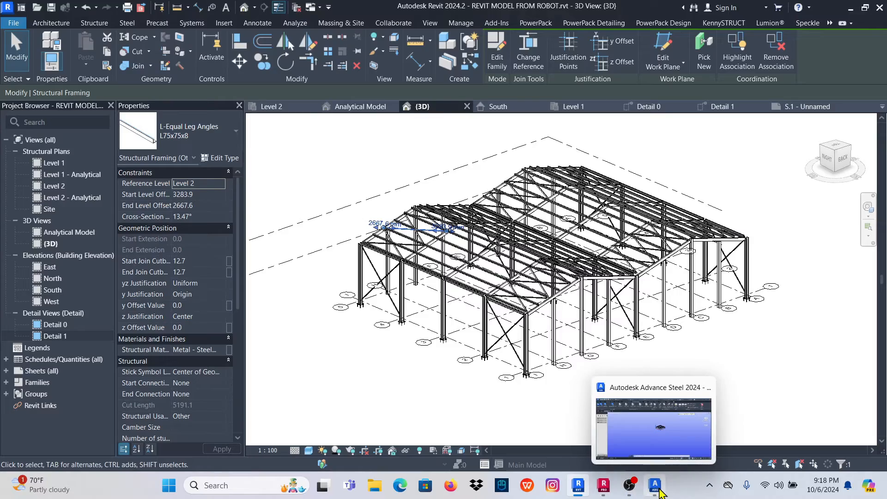
# Switch back to Advance Steel and inspect the column base plates and anchors of the imported frame.
pyautogui.click(670, 430)
pyautogui.scroll(10, 496, 208)
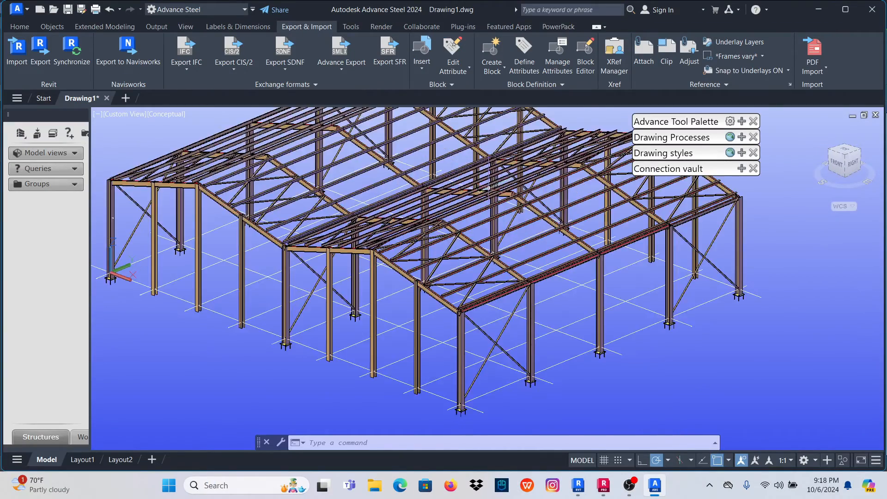
pyautogui.scroll(-8, 471, 279)
pyautogui.scroll(8, 477, 364)
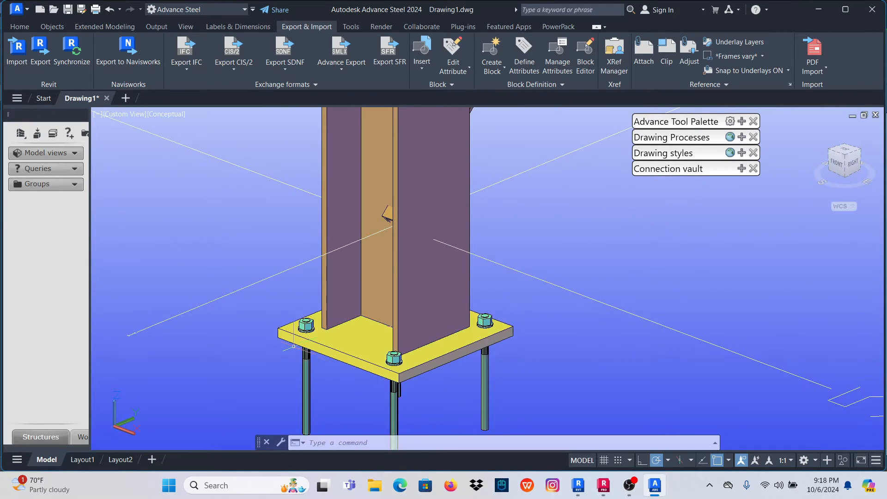
pyautogui.scroll(-8, 442, 386)
pyautogui.scroll(8, 668, 270)
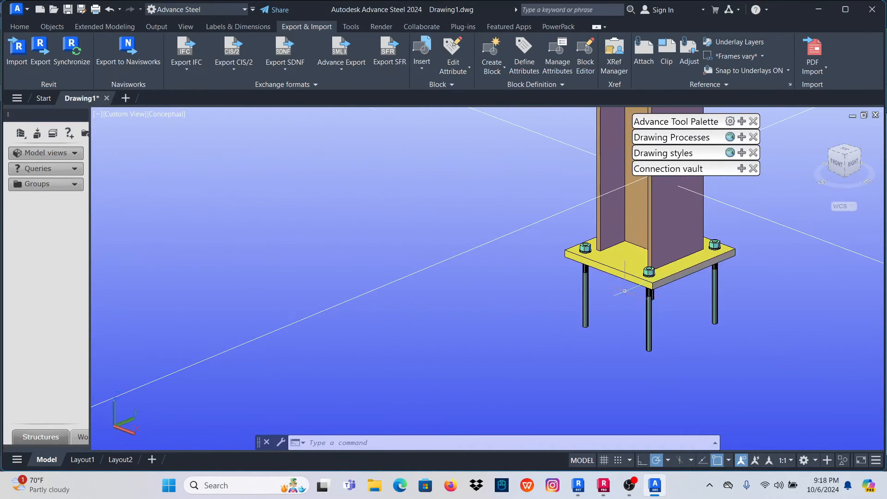
pyautogui.scroll(-8, 669, 269)
pyautogui.scroll(6, 650, 282)
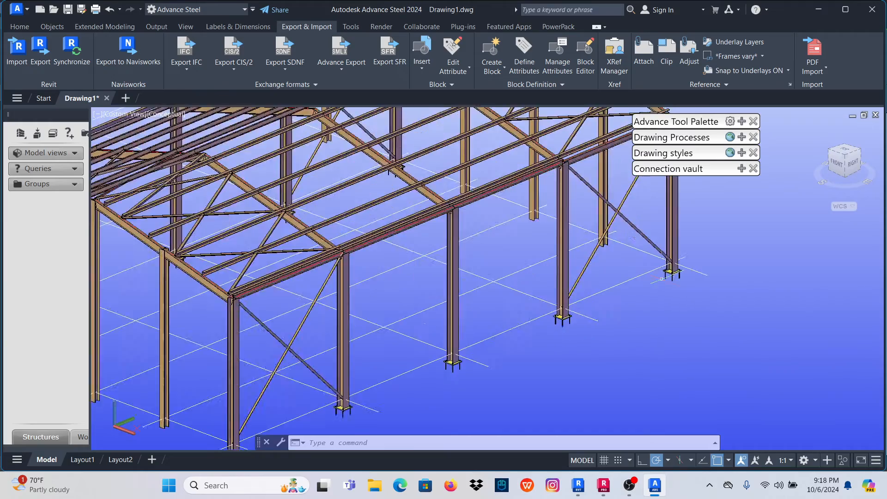
# Examine the rafters, purlins, bracing and eaves connection around the frame's corner column.
pyautogui.scroll(-8, 650, 282)
pyautogui.scroll(10, 559, 299)
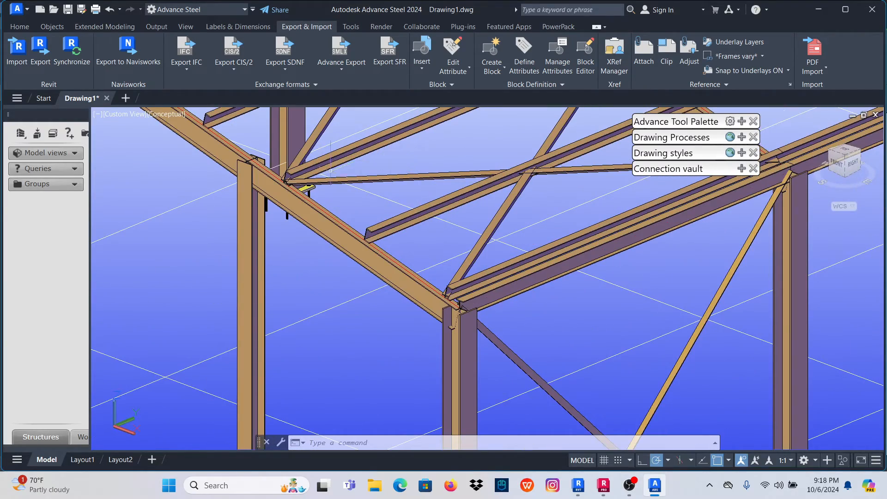
pyautogui.scroll(-8, 399, 250)
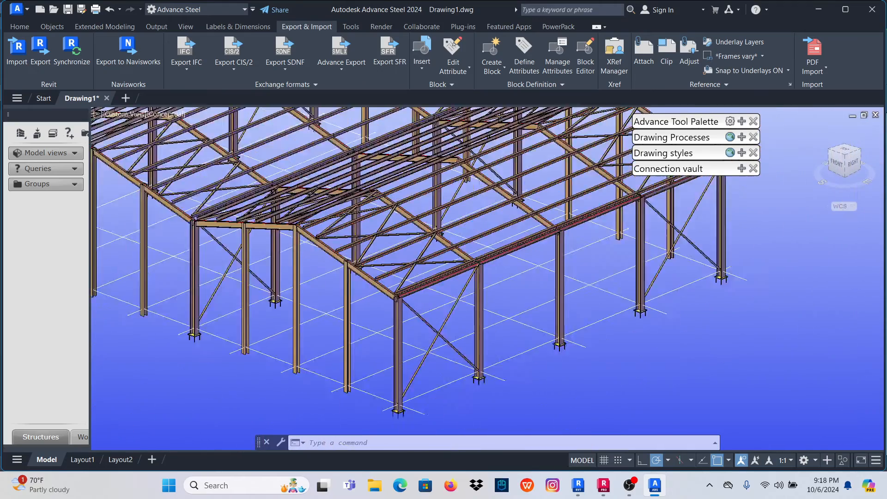
pyautogui.scroll(3, 399, 249)
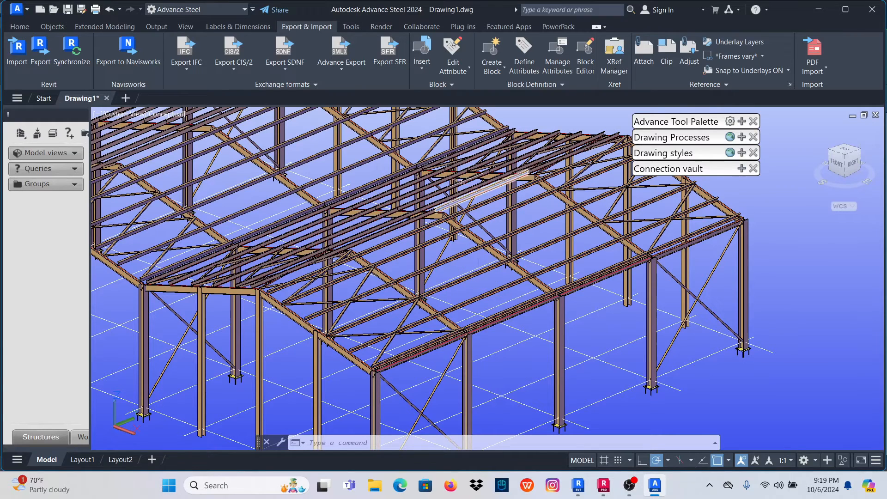
pyautogui.scroll(-5, 417, 325)
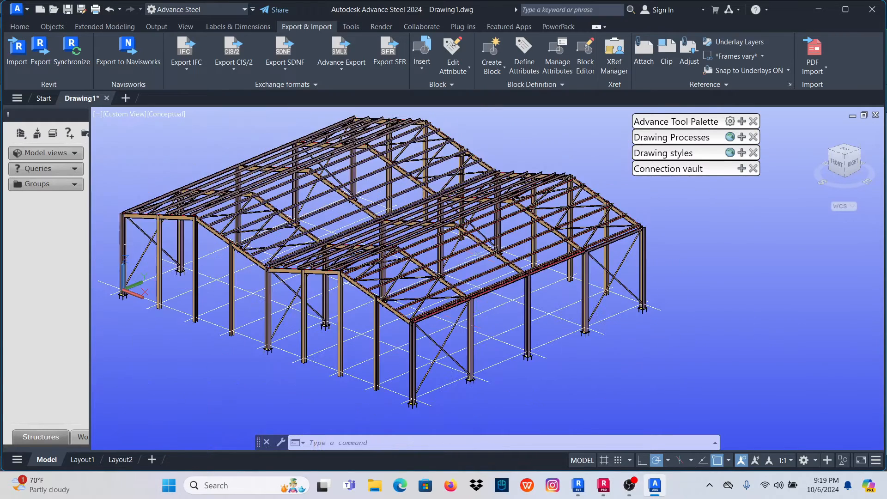
pyautogui.scroll(5, 415, 357)
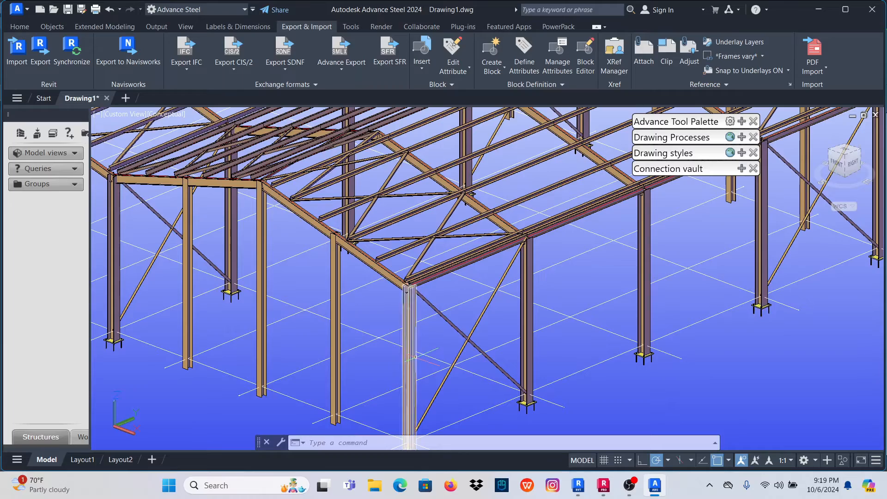
pyautogui.scroll(-2, 458, 330)
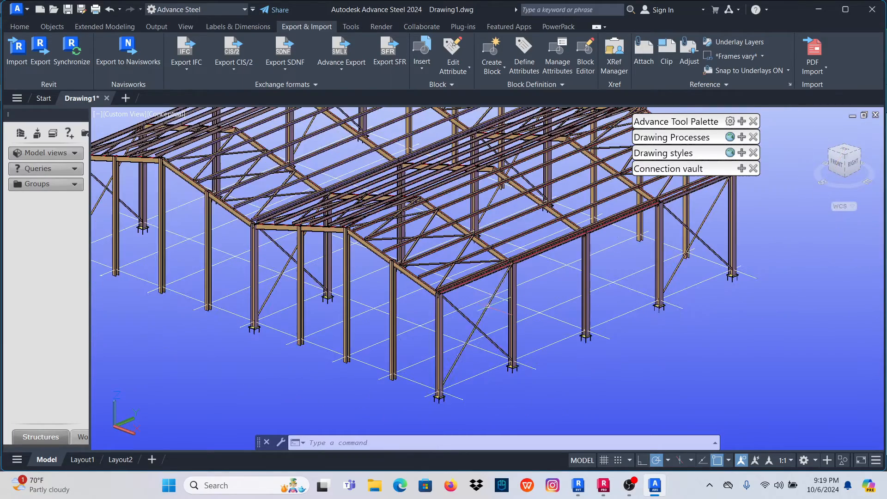
pyautogui.scroll(-4, 458, 331)
pyautogui.scroll(9, 436, 310)
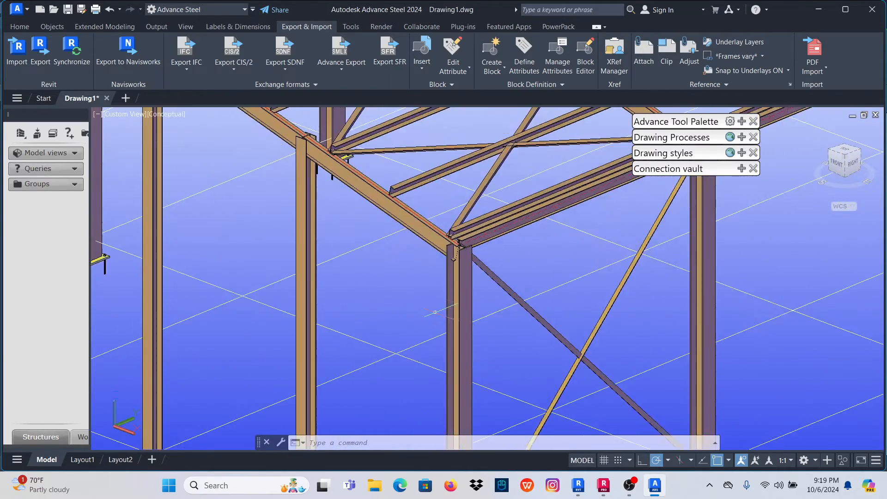
# Open the joint properties of a column's base plate and look at its library and base plate layout settings.
pyautogui.scroll(-8, 436, 311)
pyautogui.scroll(9, 426, 313)
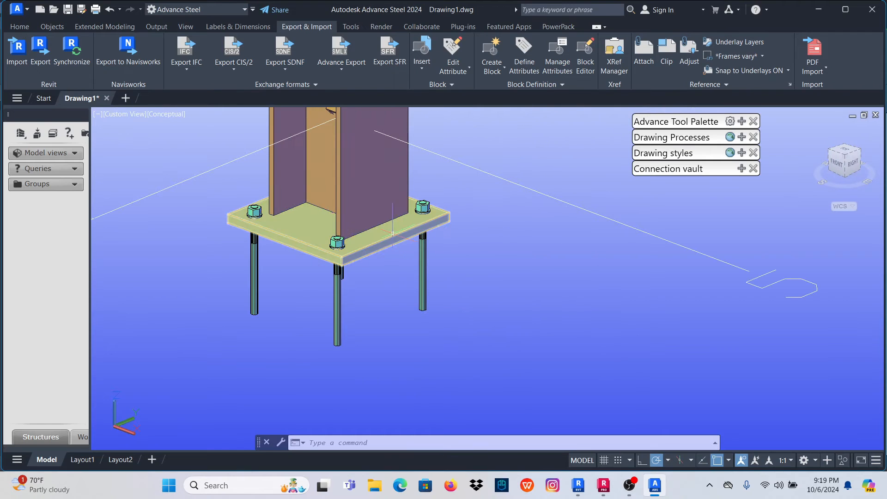
pyautogui.click(407, 232)
pyautogui.rightClick(407, 232)
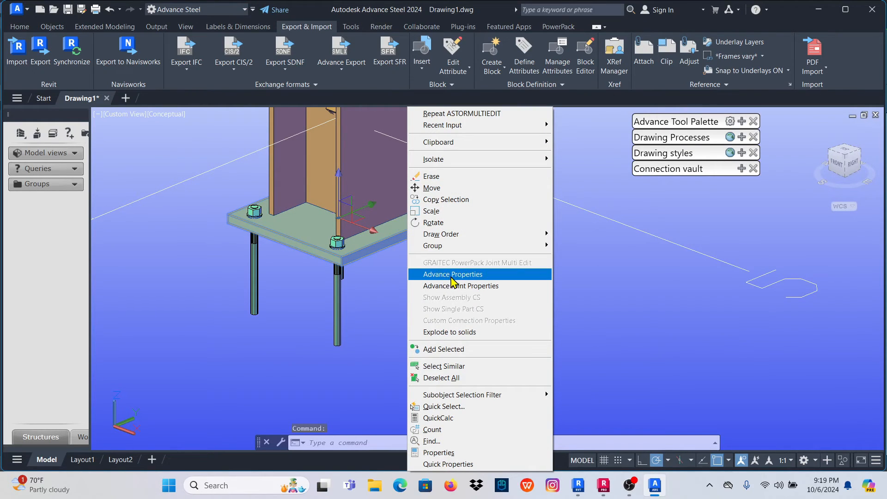
pyautogui.click(456, 289)
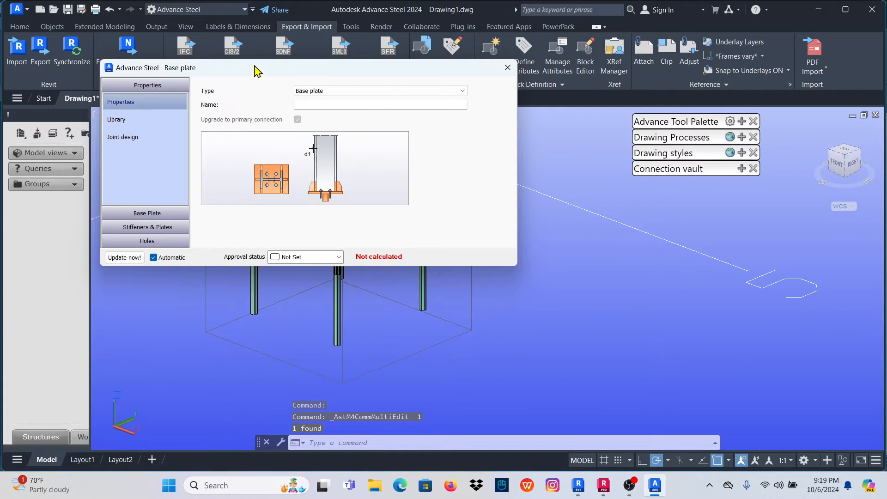
pyautogui.moveTo(256, 71); pyautogui.dragTo(353, 101)
pyautogui.click(219, 152)
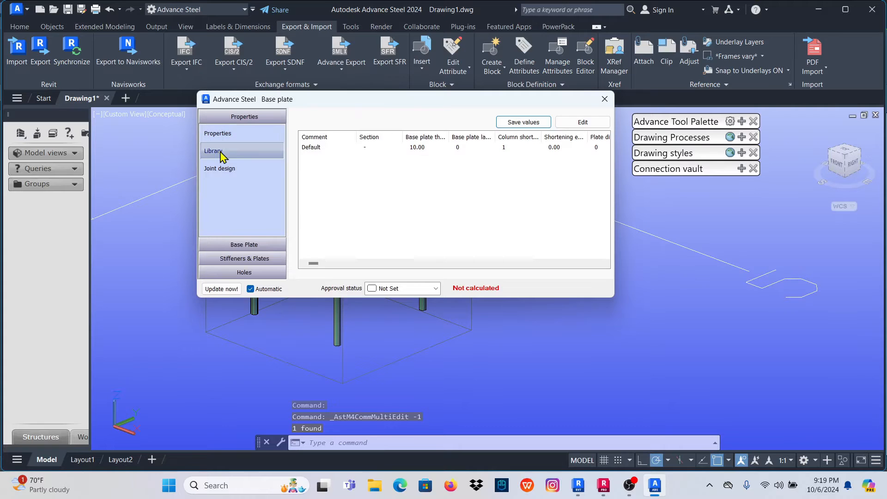
pyautogui.click(243, 246)
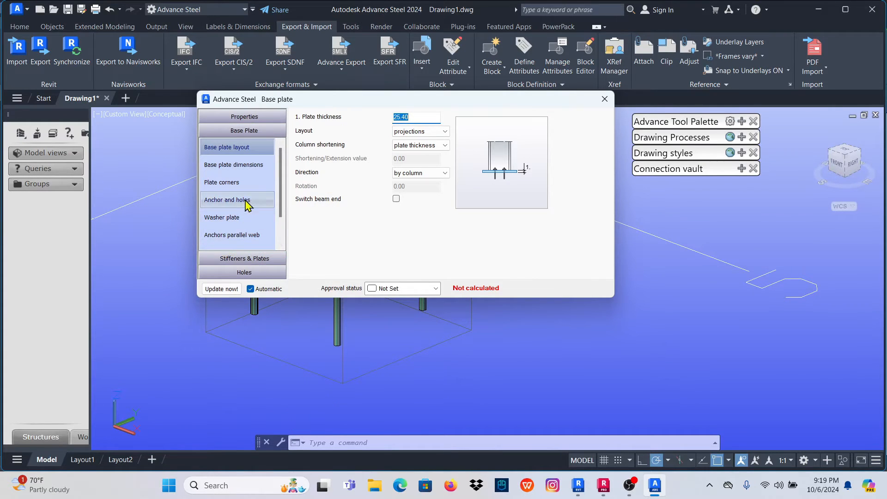
# Review the base plate's dimensions, plate corners, and anchor and hole settings, and close the joint properties.
pyautogui.click(237, 165)
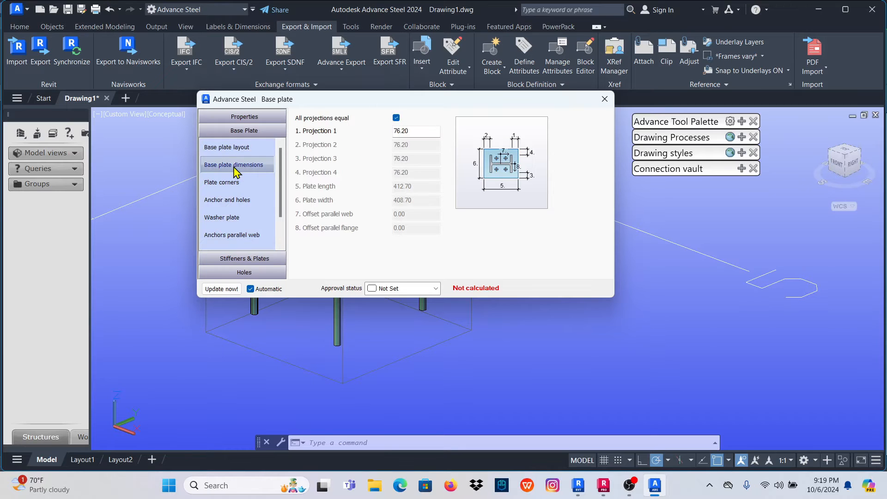
pyautogui.click(239, 185)
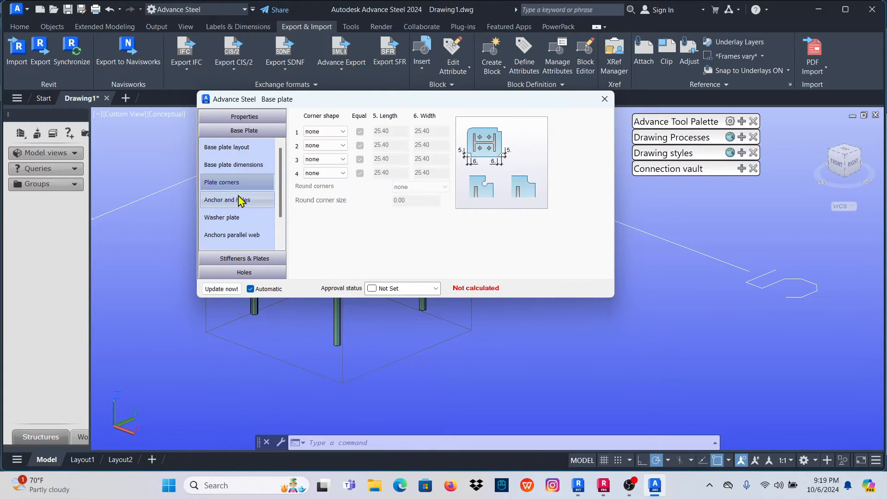
pyautogui.click(239, 202)
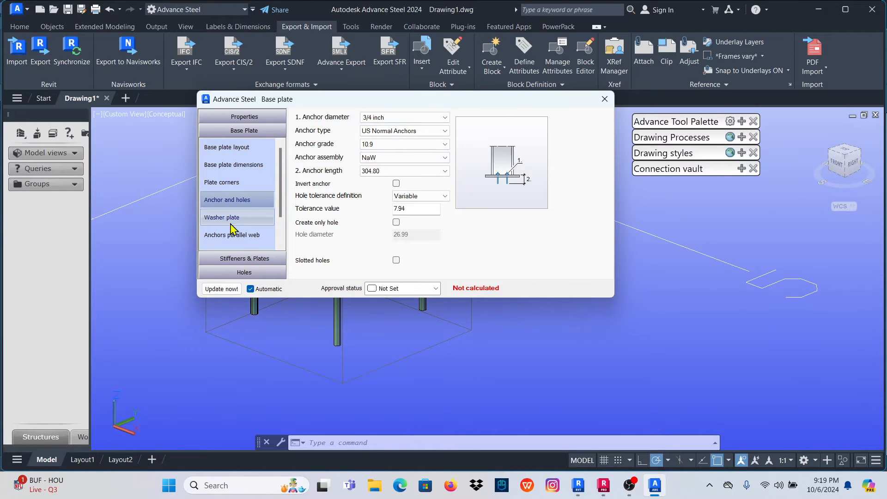
pyautogui.click(604, 99)
# Examine the eaves junction where the end rafter meets the frame's corner column.
pyautogui.scroll(-5, 482, 242)
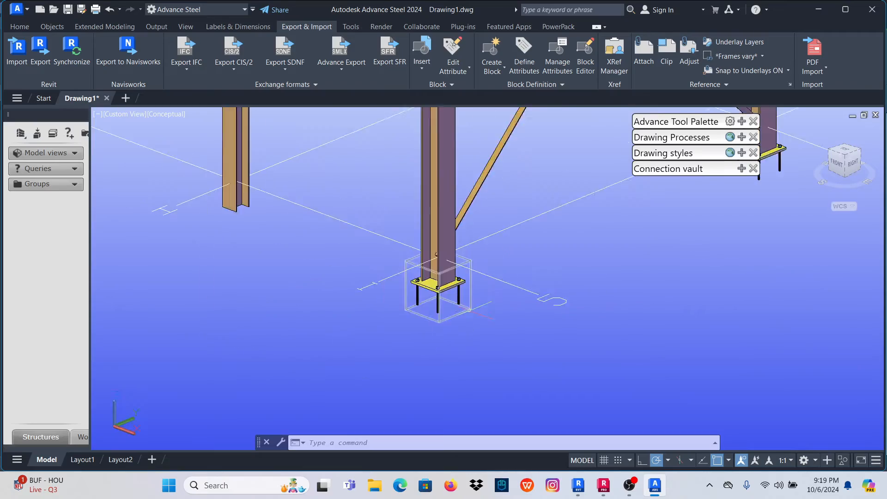
pyautogui.scroll(8, 468, 227)
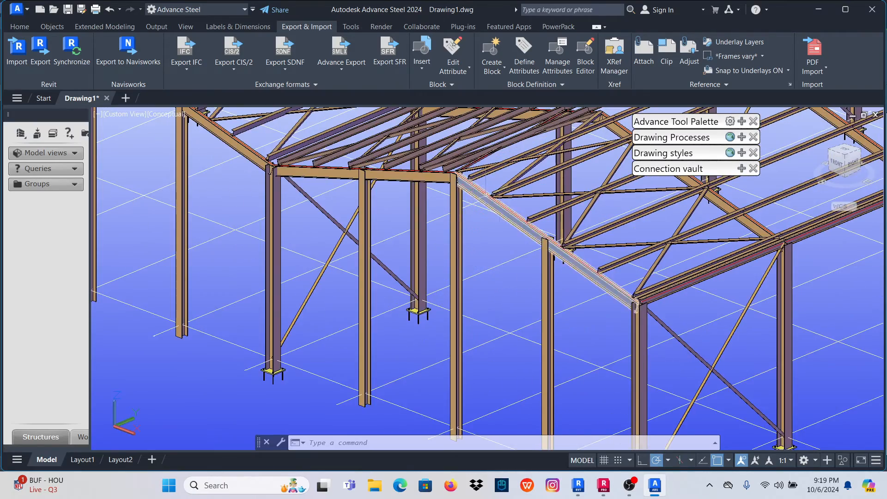
pyautogui.scroll(-5, 467, 226)
pyautogui.scroll(7, 532, 203)
pyautogui.scroll(5, 517, 238)
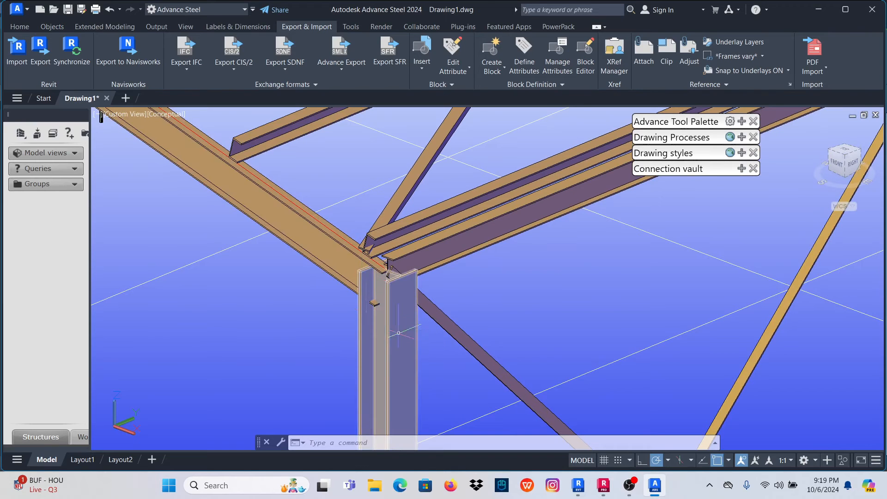
pyautogui.scroll(-5, 339, 279)
pyautogui.scroll(4, 339, 278)
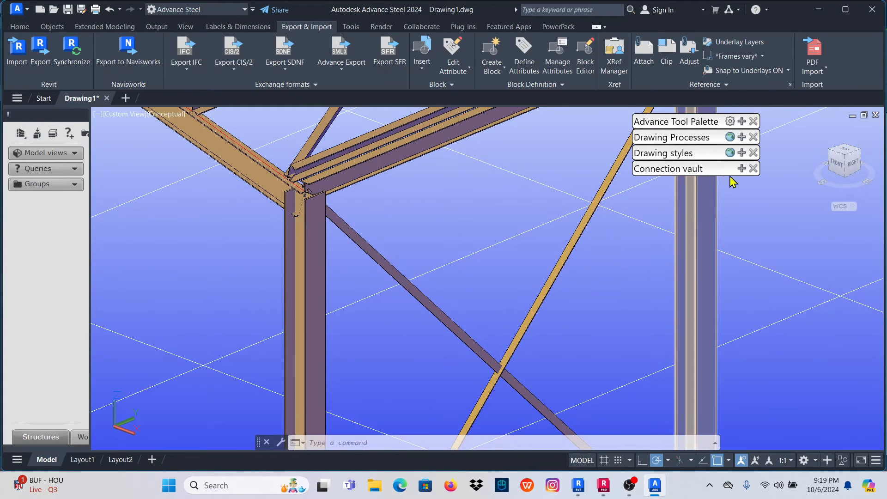
# Add a column-beam "Knee of frame bolted, with haunch" connection from the connection vault between the corner column and its rafter.
pyautogui.click(741, 170)
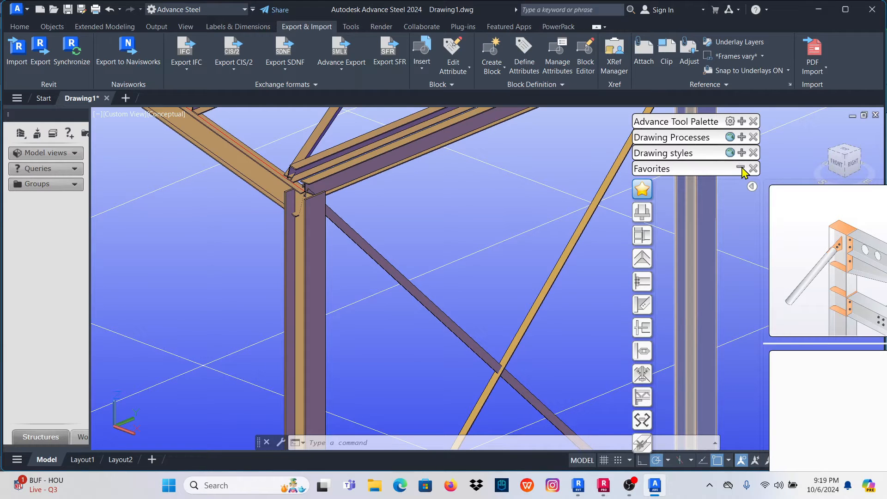
pyautogui.click(641, 260)
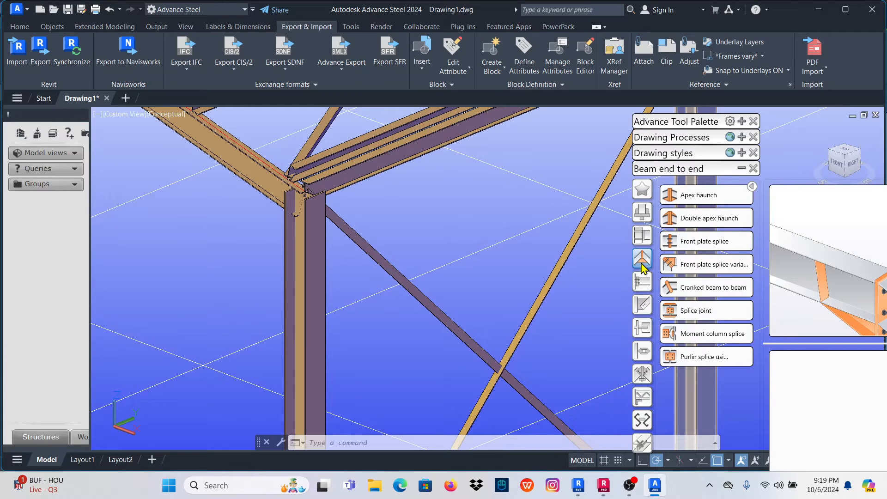
pyautogui.click(642, 238)
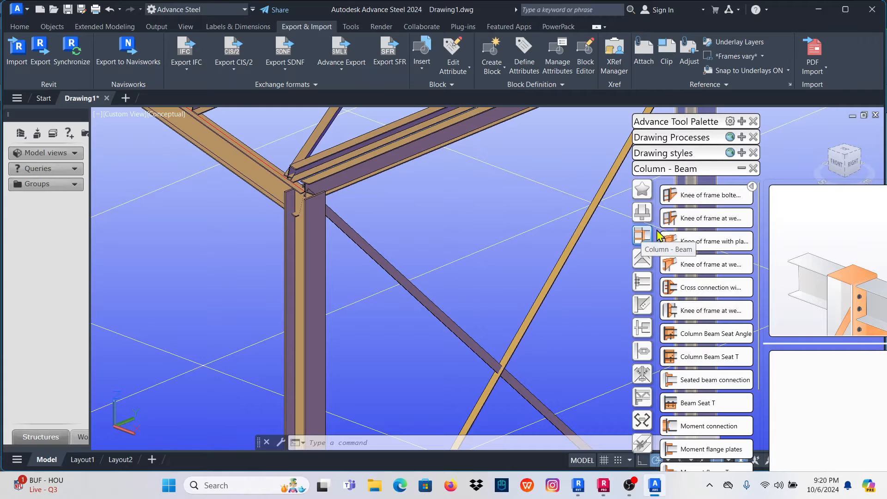
pyautogui.click(701, 217)
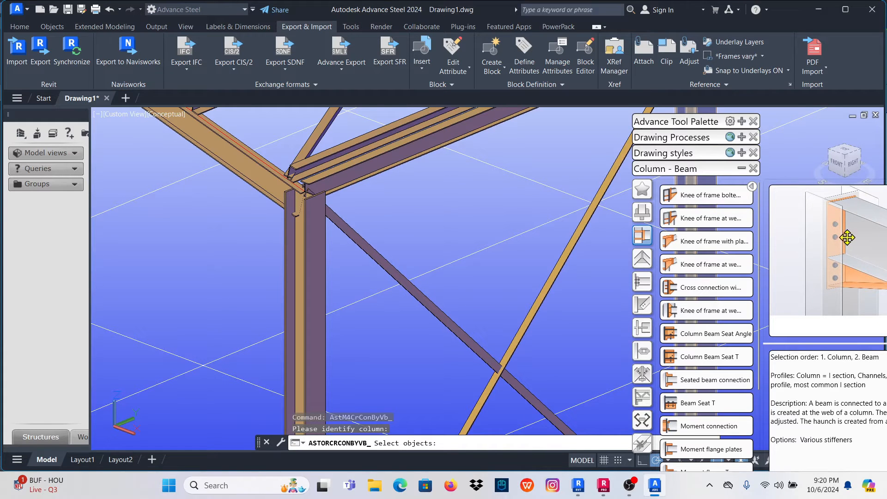
pyautogui.click(700, 197)
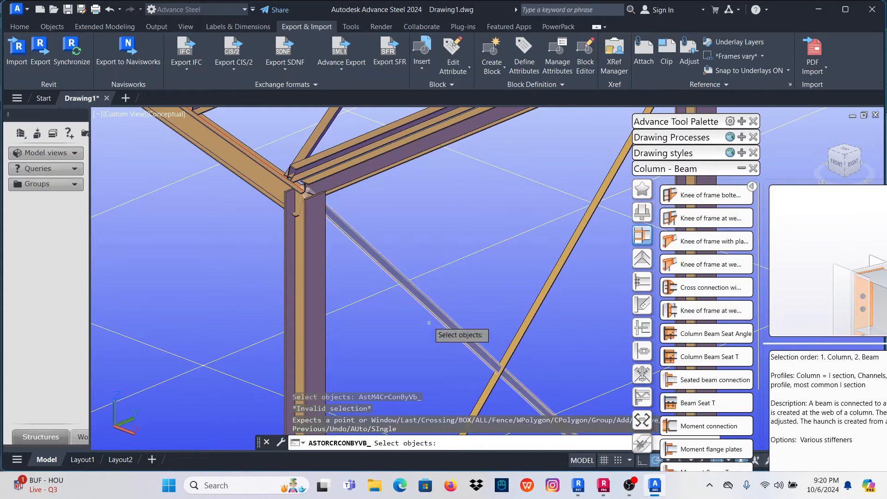
pyautogui.scroll(-2, 429, 323)
pyautogui.scroll(5, 377, 268)
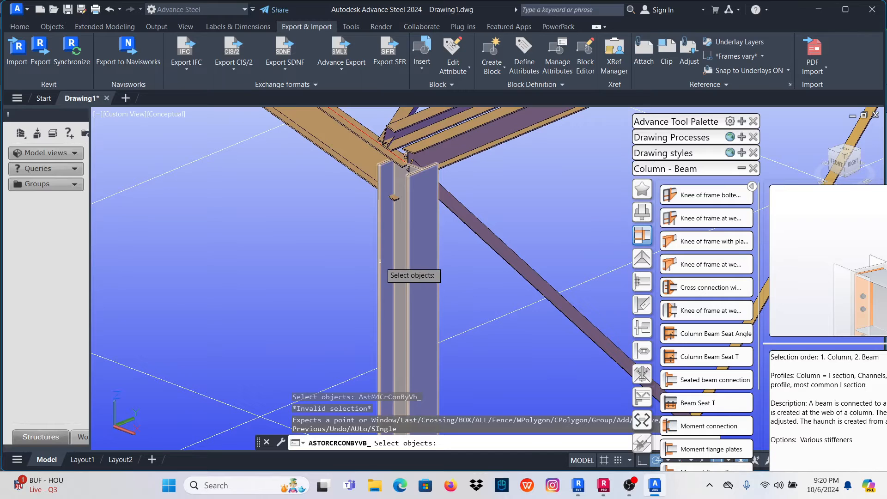
pyautogui.click(379, 261)
pyautogui.press('Return')
pyautogui.click(354, 169)
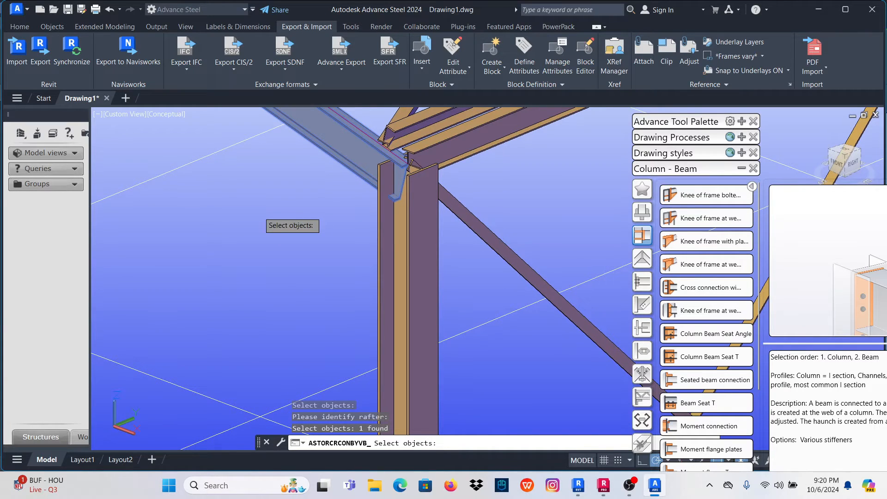
pyautogui.press('Return')
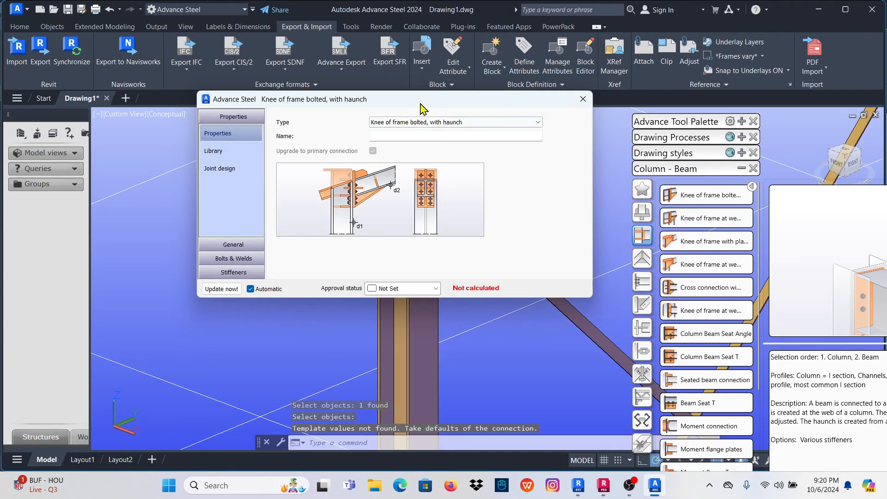
pyautogui.moveTo(421, 104); pyautogui.dragTo(502, 207)
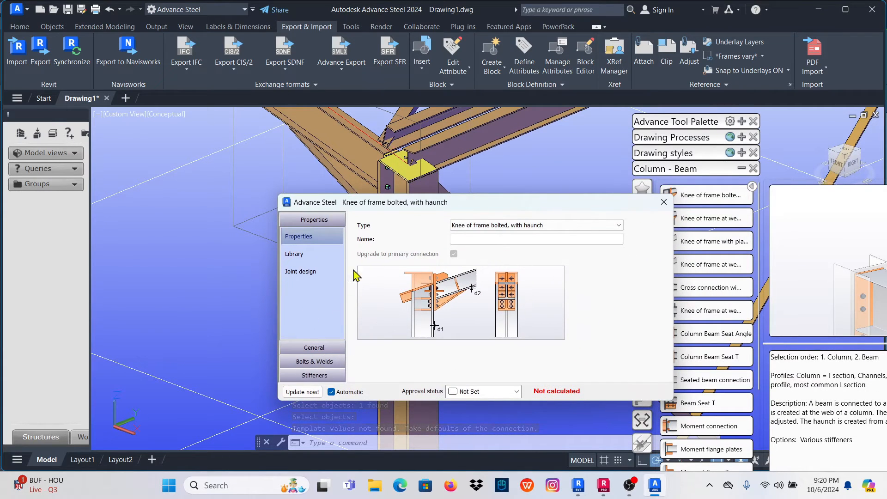
pyautogui.click(665, 206)
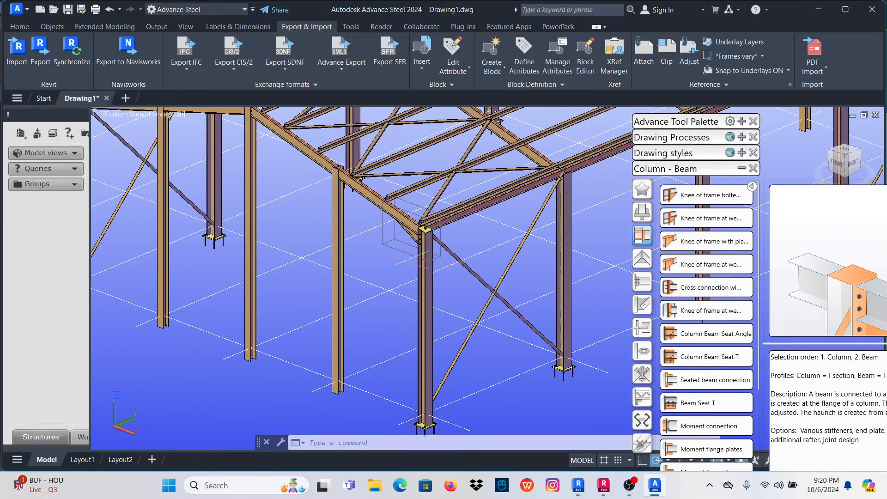
# Inspect the haunch, end plate, cap plate and bolts of the new knee connection from several angles.
pyautogui.scroll(3, 397, 274)
pyautogui.keyDown('shift'); pyautogui.moveTo(394, 271); pyautogui.dragTo(522, 266, button='middle'); pyautogui.keyUp('shift')
pyautogui.scroll(9, 469, 193)
pyautogui.scroll(-8, 461, 206)
pyautogui.scroll(-3, 464, 210)
pyautogui.moveTo(483, 226)
pyautogui.keyDown('shift'); pyautogui.mouseDown(button='middle')
pyautogui.moveTo(503, 235)
pyautogui.moveTo(493, 230)
pyautogui.mouseUp(button='middle'); pyautogui.keyUp('shift')
pyautogui.scroll(8, 458, 203)
pyautogui.scroll(-3, 496, 160)
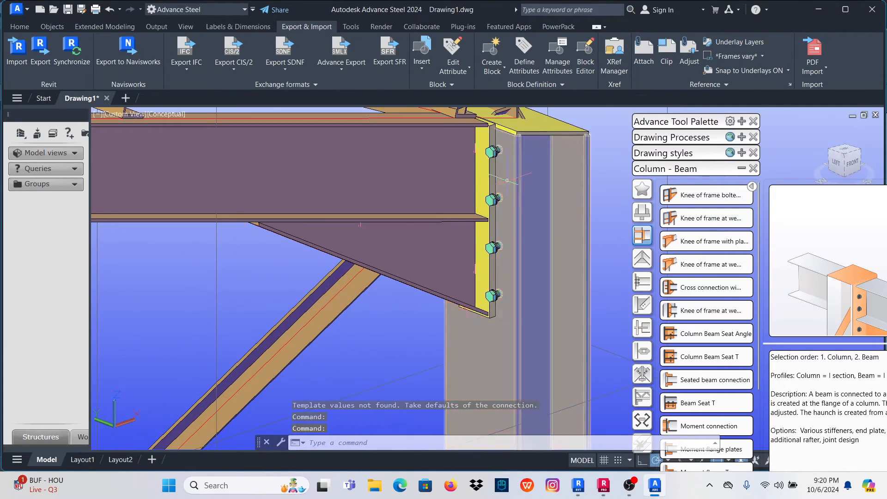
pyautogui.keyDown('shift'); pyautogui.moveTo(496, 160); pyautogui.dragTo(469, 210, button='middle'); pyautogui.keyUp('shift')
pyautogui.scroll(6, 466, 203)
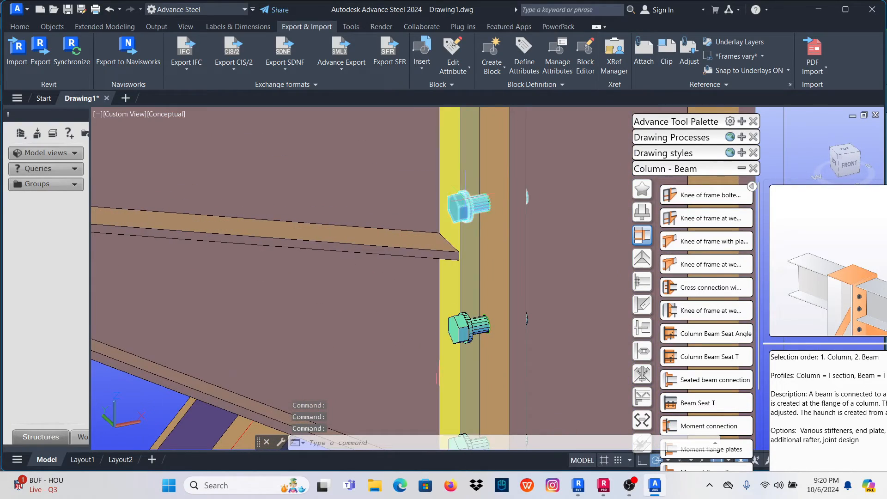
# Open the joint properties from the knee connection's end plate and look at the library and joint design settings.
pyautogui.click(461, 169)
pyautogui.scroll(-4, 461, 168)
pyautogui.scroll(3, 442, 176)
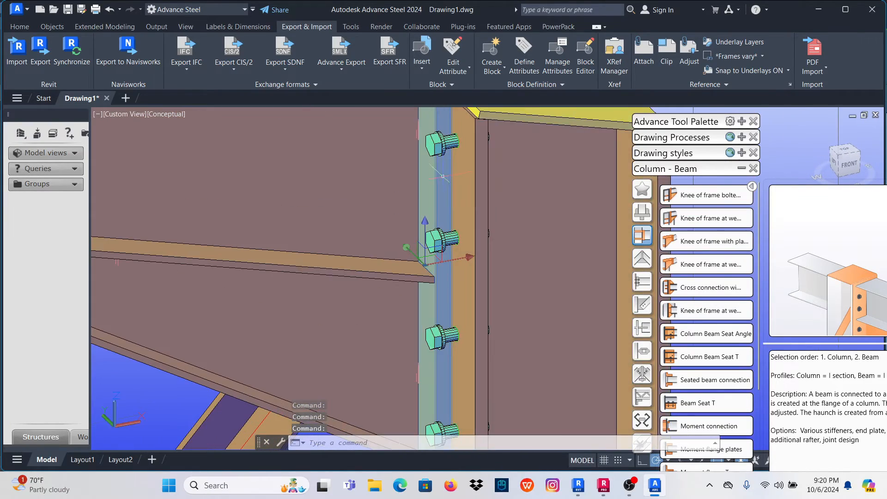
pyautogui.scroll(-3, 438, 175)
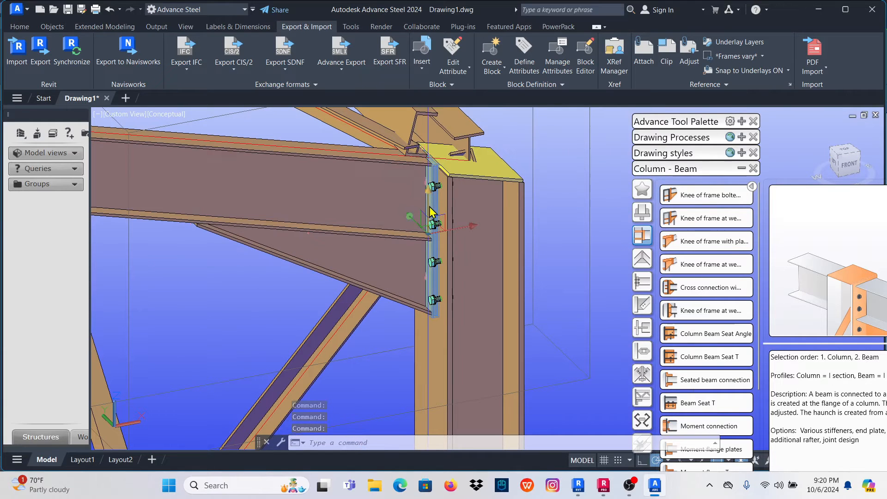
pyautogui.scroll(5, 432, 205)
pyautogui.rightClick(433, 203)
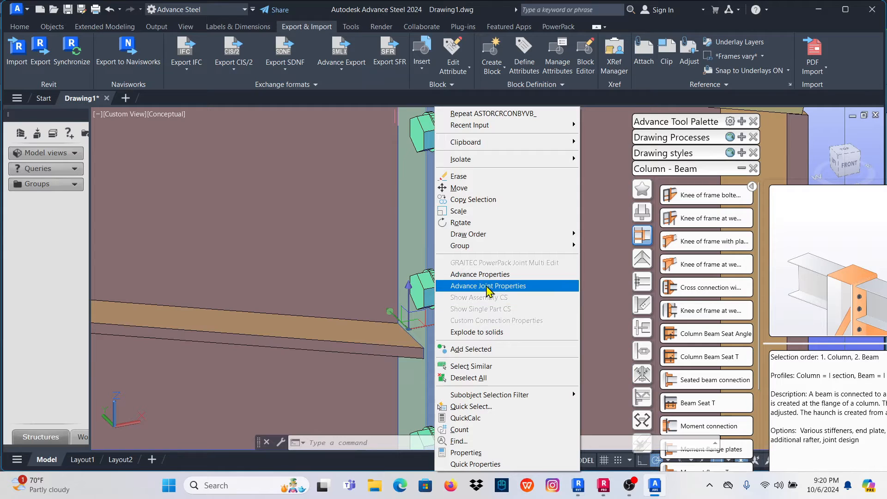
pyautogui.click(490, 286)
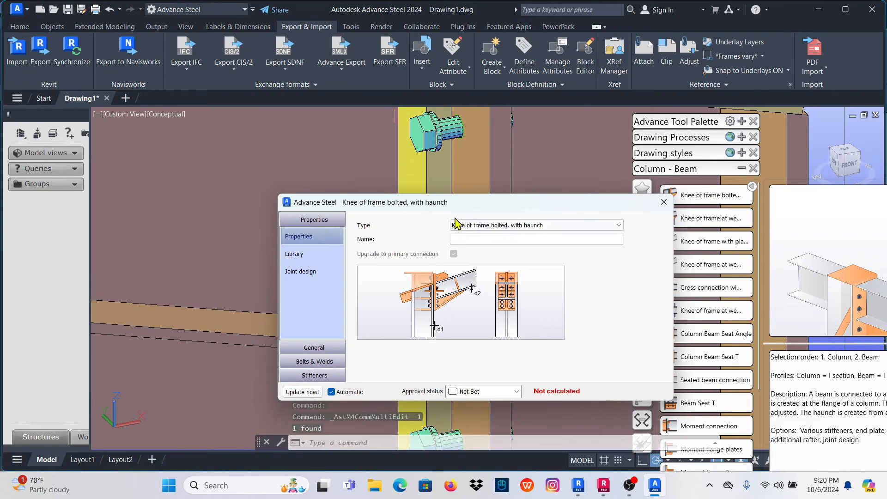
pyautogui.moveTo(448, 206); pyautogui.dragTo(432, 90)
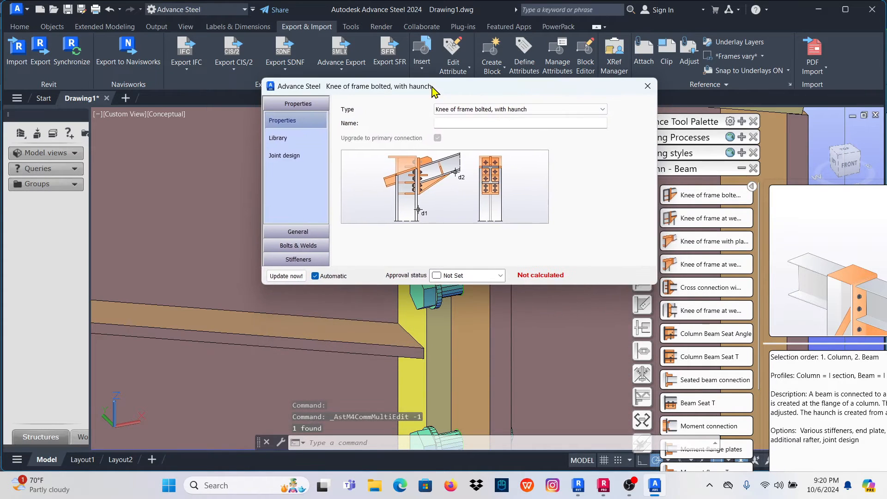
pyautogui.click(283, 139)
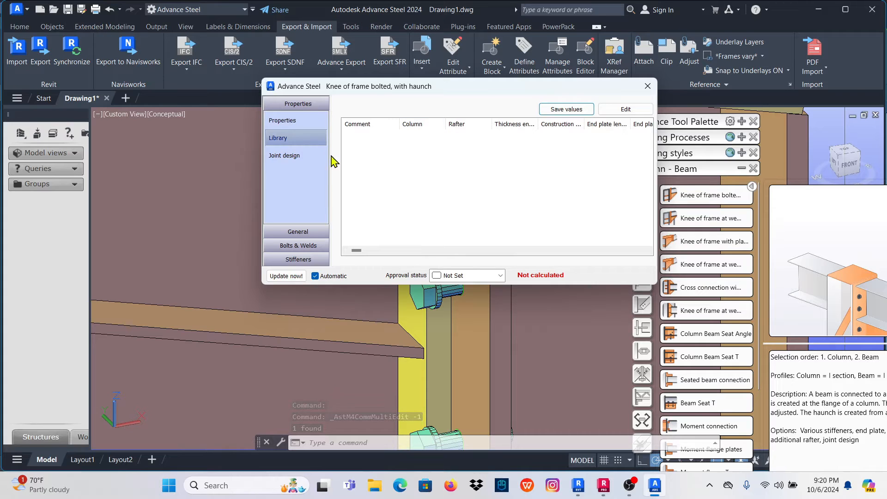
pyautogui.click(288, 157)
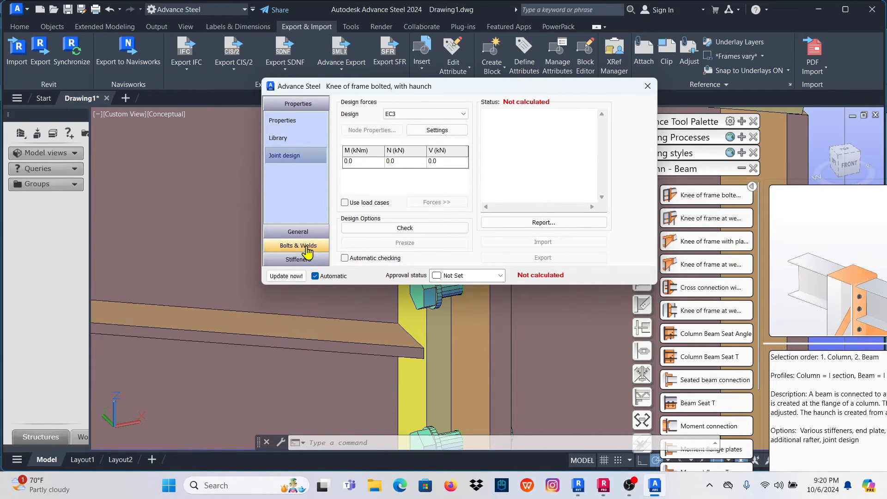
# Review the knee connection's haunch-rafter and end plate settings, including the available end plate length types.
pyautogui.click(302, 232)
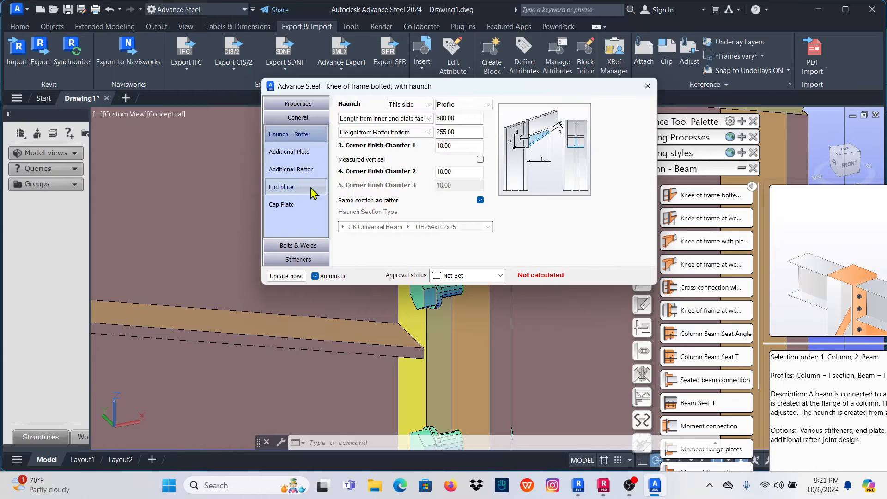
pyautogui.click(281, 187)
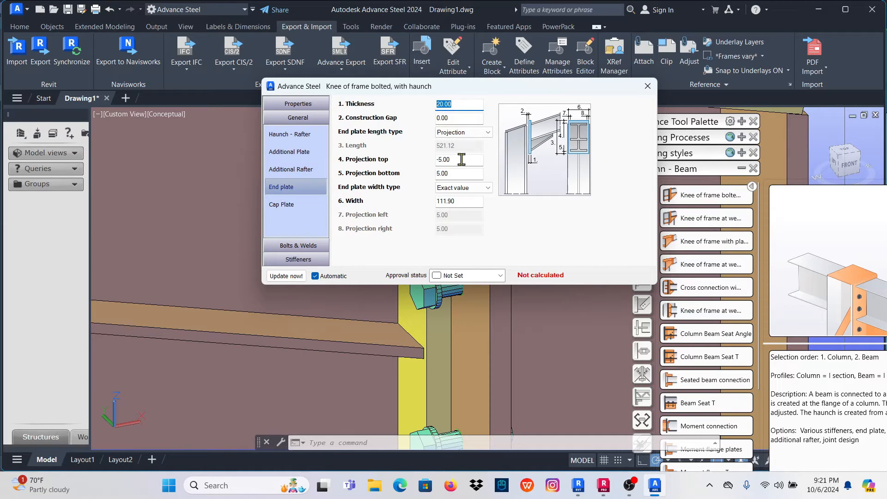
pyautogui.click(487, 133)
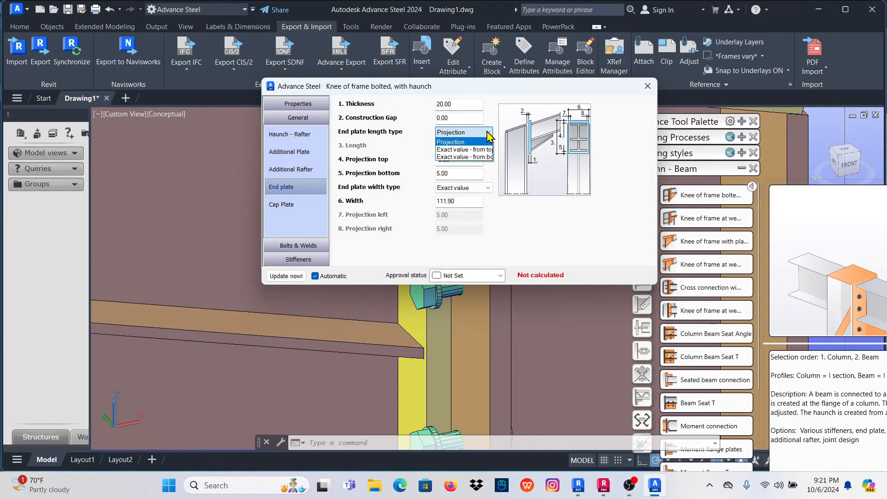
pyautogui.click(488, 134)
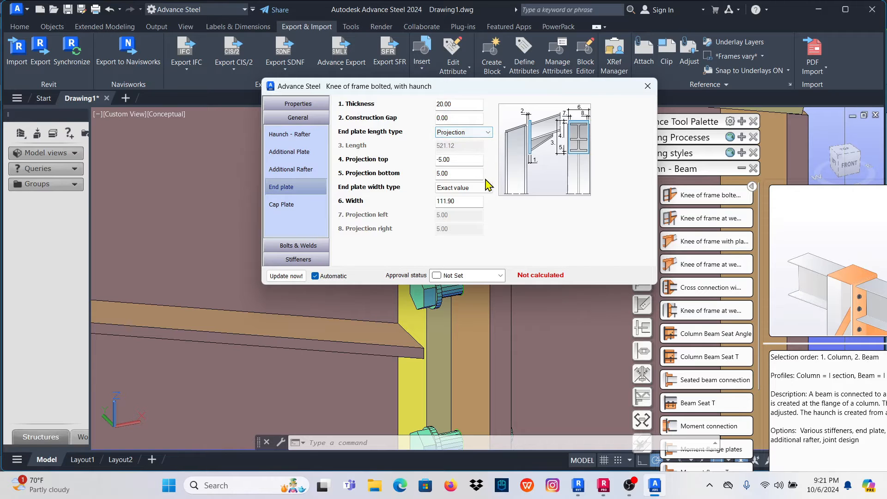
# Switch the knee connection's end plate width type from an exact value to Projection.
pyautogui.scroll(-5, 205, 337)
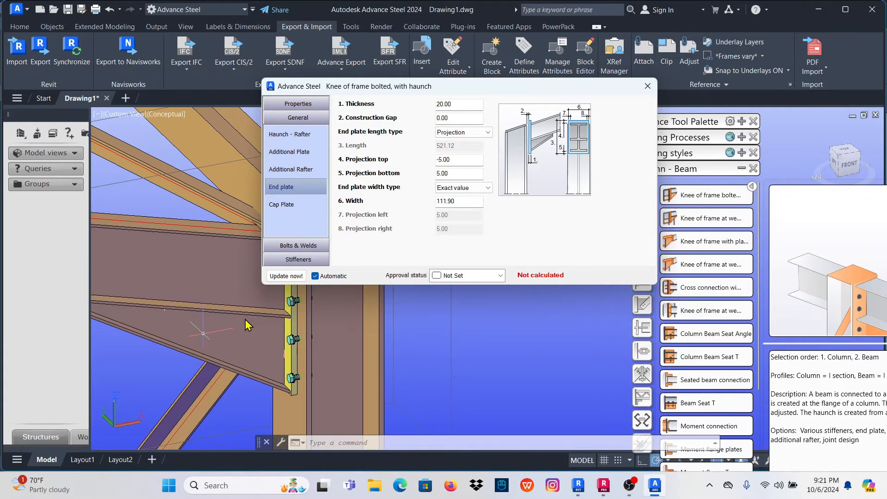
pyautogui.scroll(-4, 203, 333)
pyautogui.scroll(5, 261, 321)
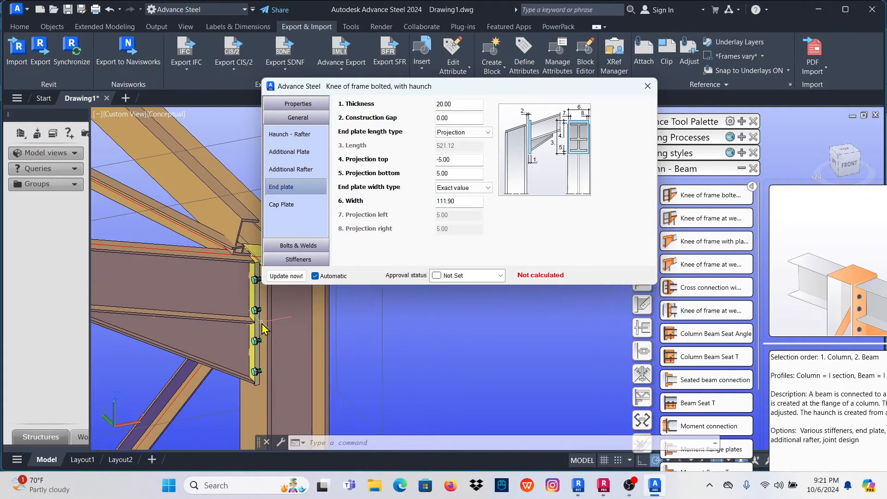
pyautogui.click(487, 187)
pyautogui.click(464, 198)
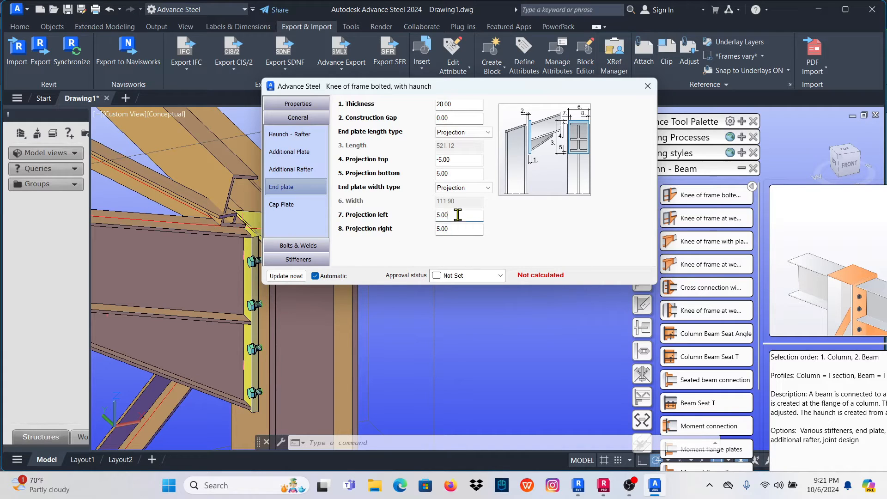
# Set the end plate's left and right projections to 50 and close the knee connection's properties.
pyautogui.moveTo(458, 215); pyautogui.dragTo(422, 223)
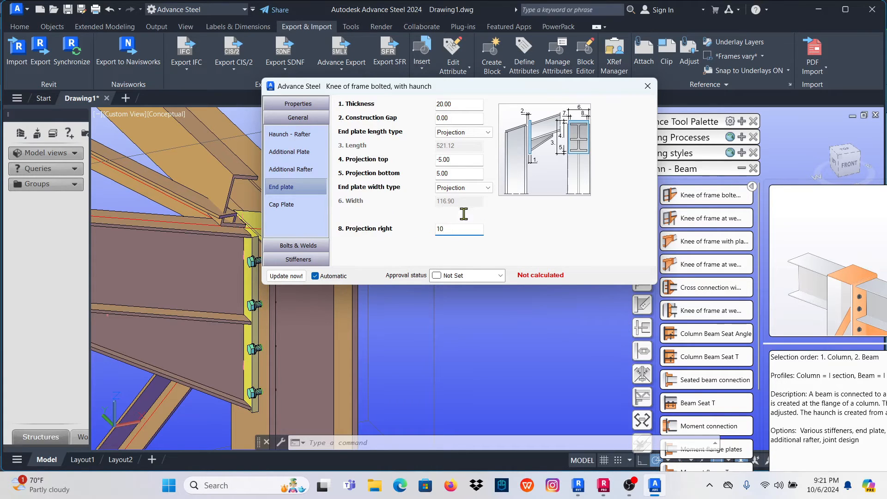
pyautogui.click(462, 215)
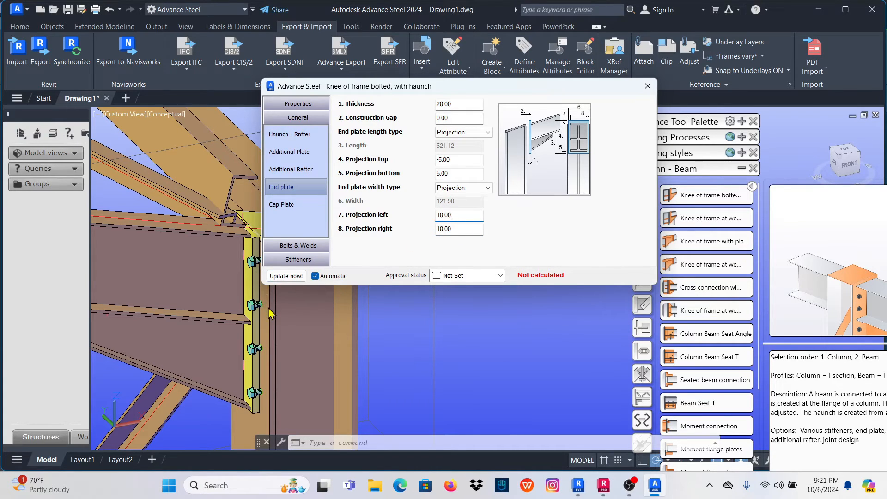
pyautogui.press('Tab')
pyautogui.write('50')
pyautogui.click(465, 215)
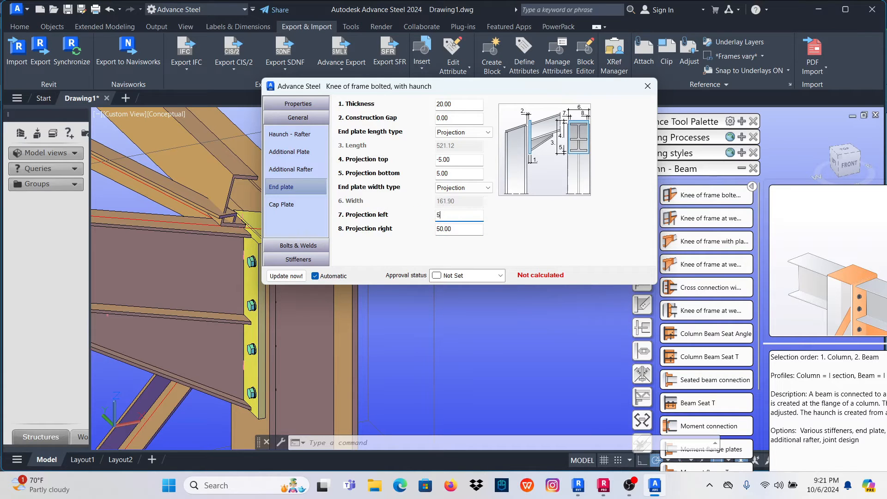
pyautogui.write('50')
pyautogui.click(464, 230)
pyautogui.click(648, 87)
pyautogui.scroll(-5, 466, 219)
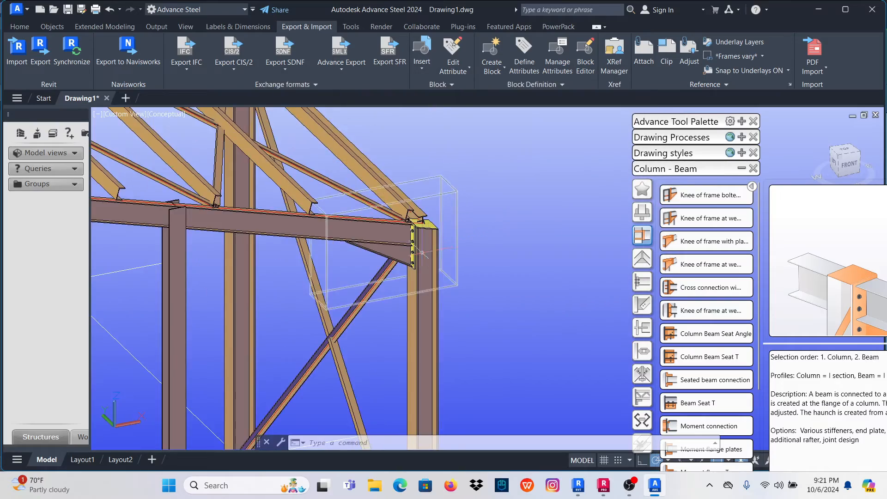
pyautogui.scroll(5, 416, 249)
pyautogui.keyDown('shift'); pyautogui.moveTo(414, 248); pyautogui.dragTo(423, 268, button='middle'); pyautogui.keyUp('shift')
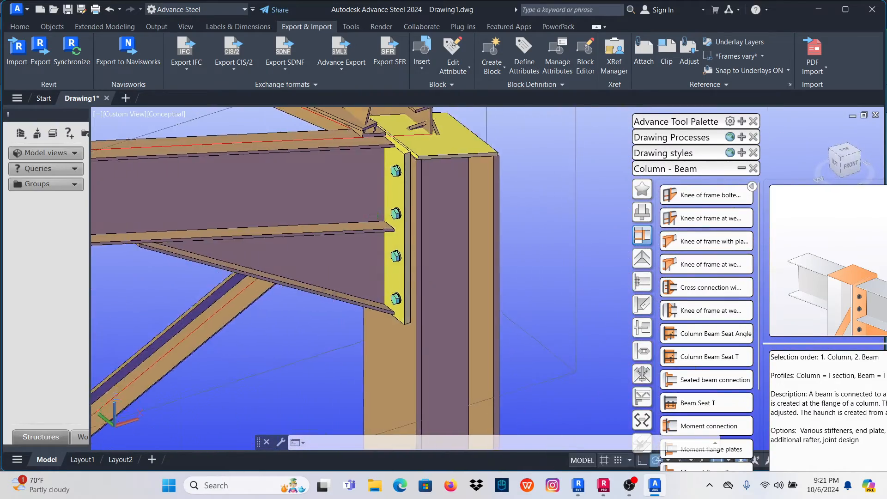
# Delete the middle column beneath the ridge of the gable-end frame.
pyautogui.scroll(-6, 505, 258)
pyautogui.scroll(-3, 505, 258)
pyautogui.keyDown('shift'); pyautogui.moveTo(517, 268); pyautogui.dragTo(460, 268, button='middle'); pyautogui.keyUp('shift')
pyautogui.scroll(8, 373, 199)
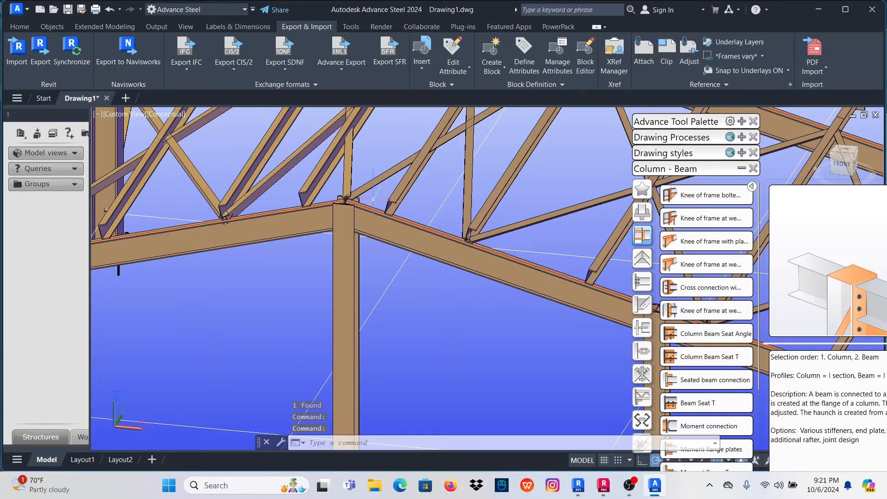
pyautogui.scroll(-4, 373, 199)
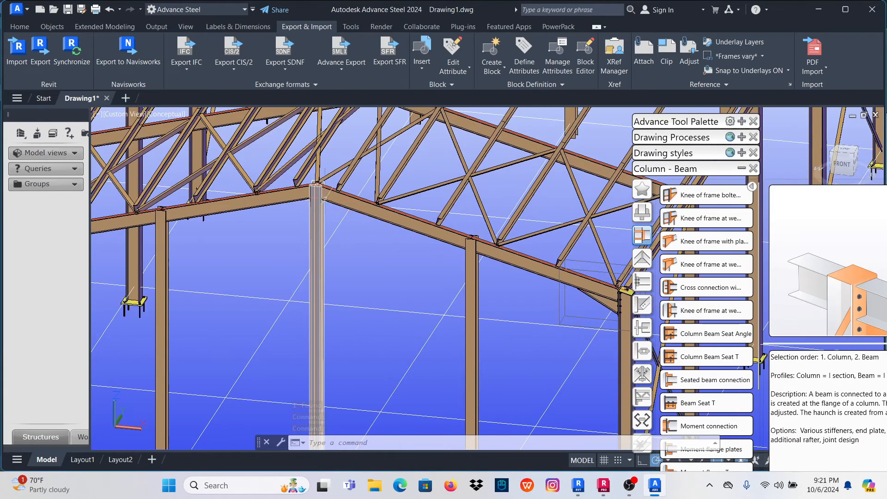
pyautogui.scroll(2, 325, 198)
pyautogui.click(322, 220)
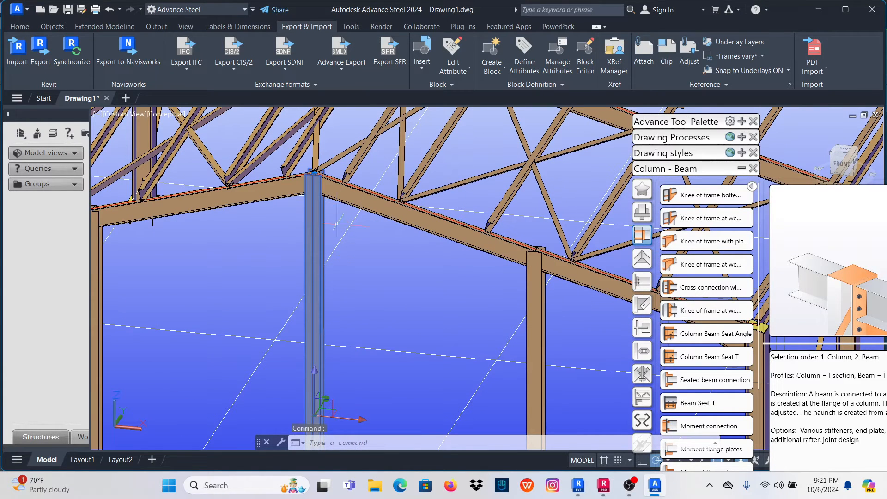
pyautogui.press('Delete')
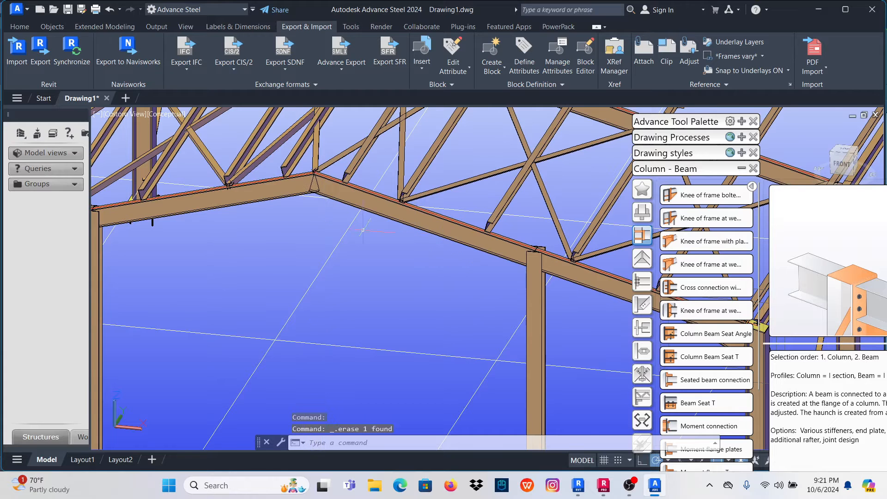
# Connect the two rafters at the ridge with a default Apex haunch, using the descending rafter beside the haunched knee as main beam.
pyautogui.scroll(3, 441, 256)
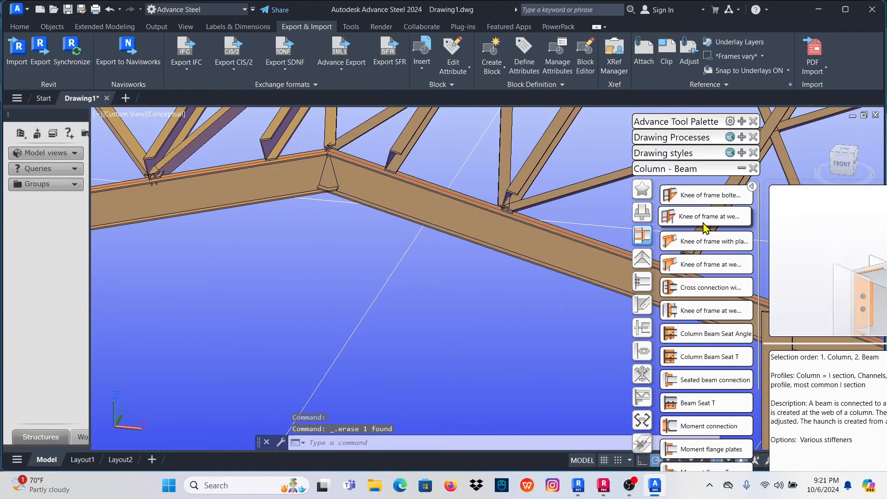
pyautogui.click(641, 258)
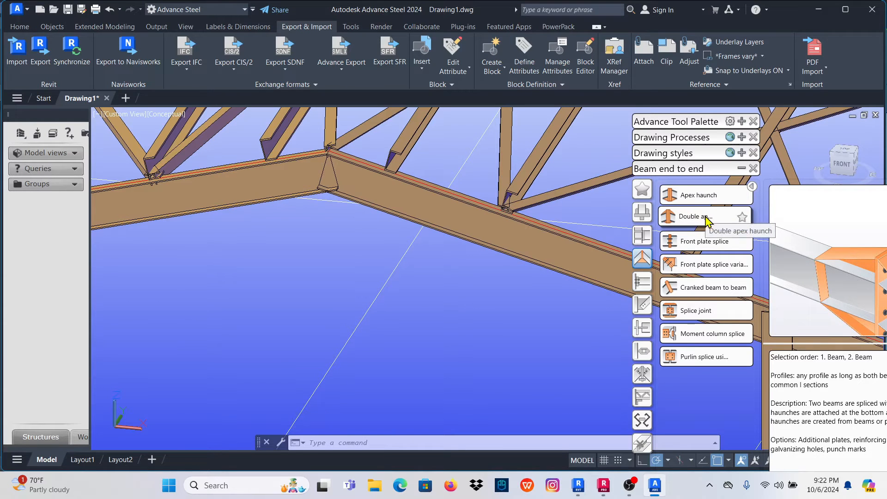
pyautogui.click(698, 199)
pyautogui.click(395, 216)
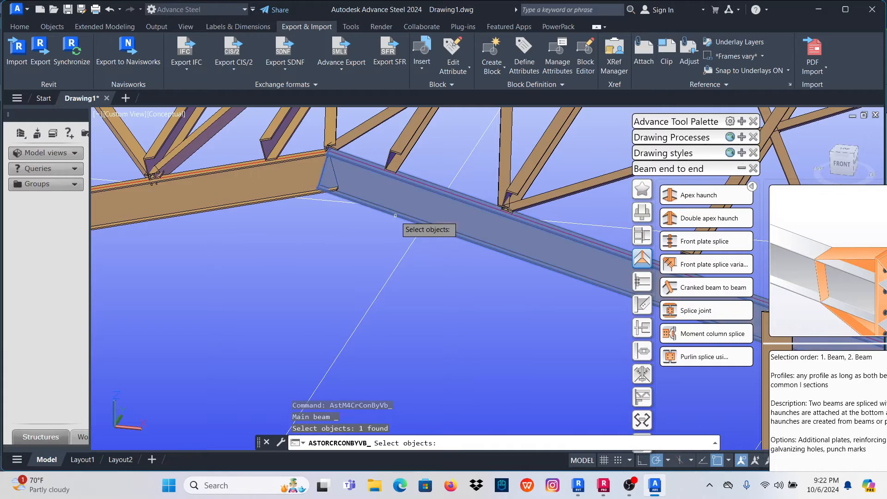
pyautogui.press('Return')
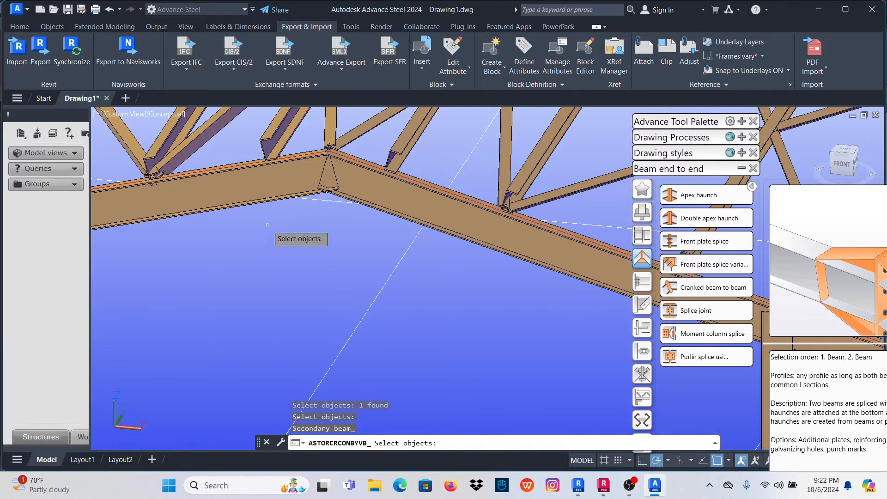
pyautogui.click(255, 203)
pyautogui.press('Return')
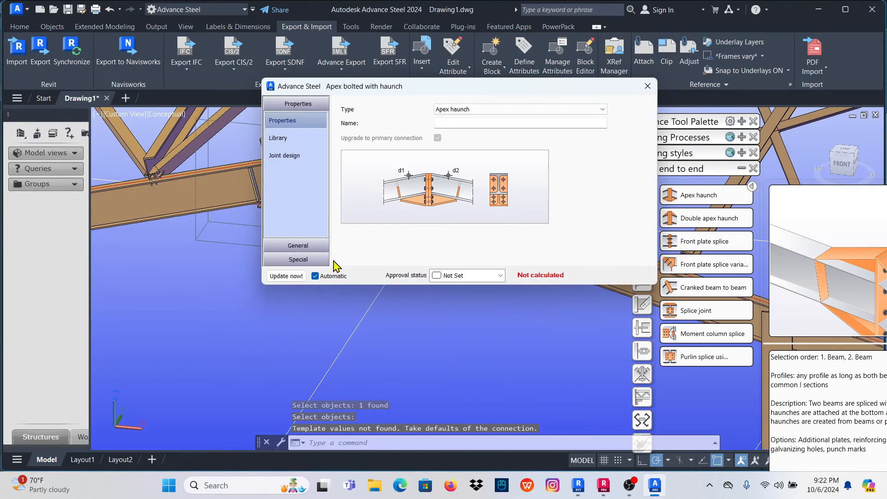
pyautogui.moveTo(438, 88); pyautogui.dragTo(491, 159)
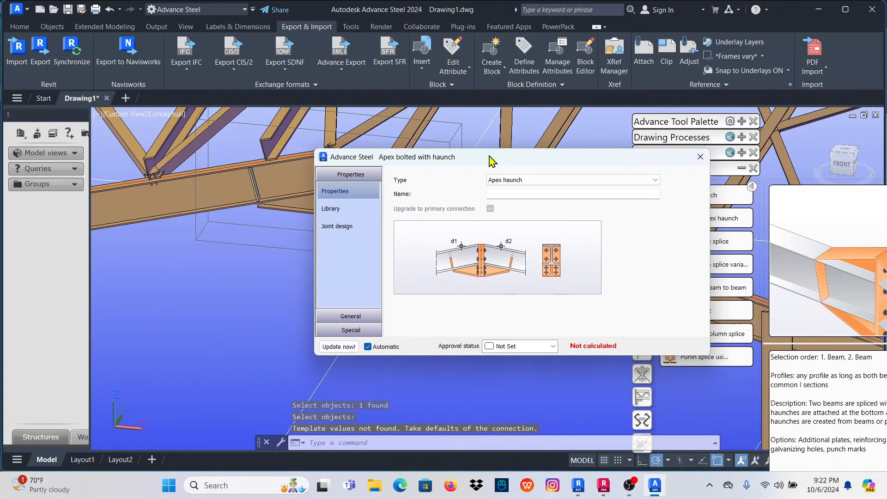
pyautogui.click(697, 155)
# Examine the whole steel frame and its new apex and knee connections from several distances and angles.
pyautogui.scroll(-5, 369, 250)
pyautogui.scroll(-6, 327, 206)
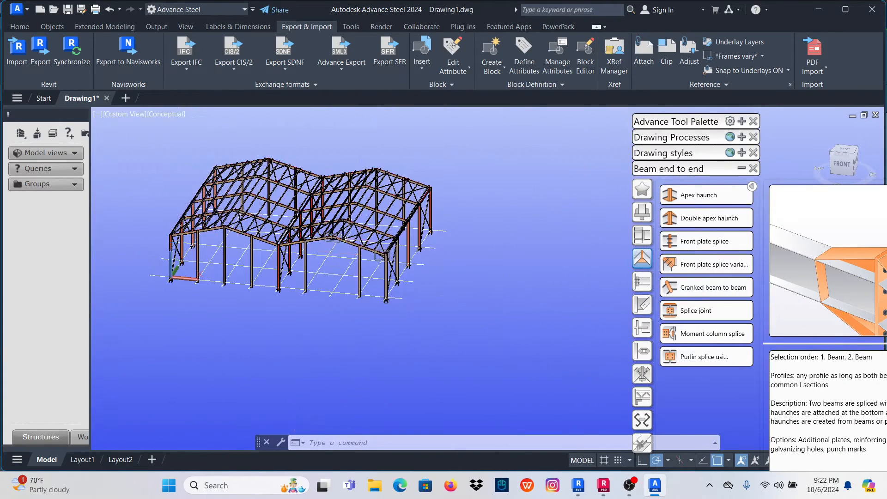
pyautogui.scroll(6, 332, 237)
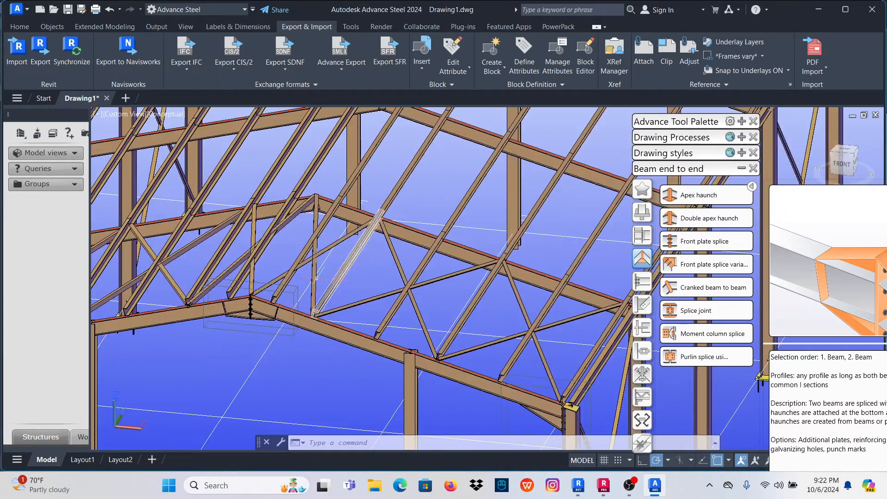
pyautogui.scroll(-5, 319, 238)
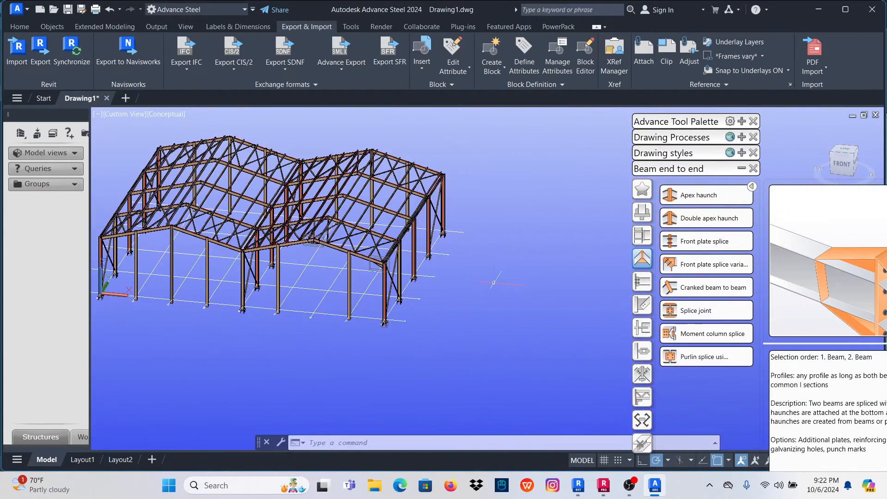
pyautogui.keyDown('shift'); pyautogui.moveTo(315, 239); pyautogui.dragTo(332, 273, button='middle'); pyautogui.keyUp('shift')
pyautogui.scroll(3, 332, 274)
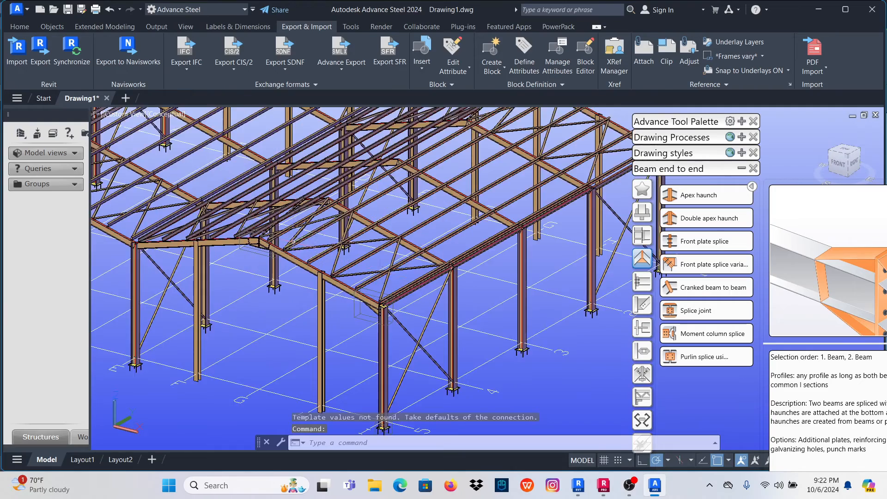
pyautogui.scroll(-5, 370, 279)
pyautogui.scroll(4, 377, 285)
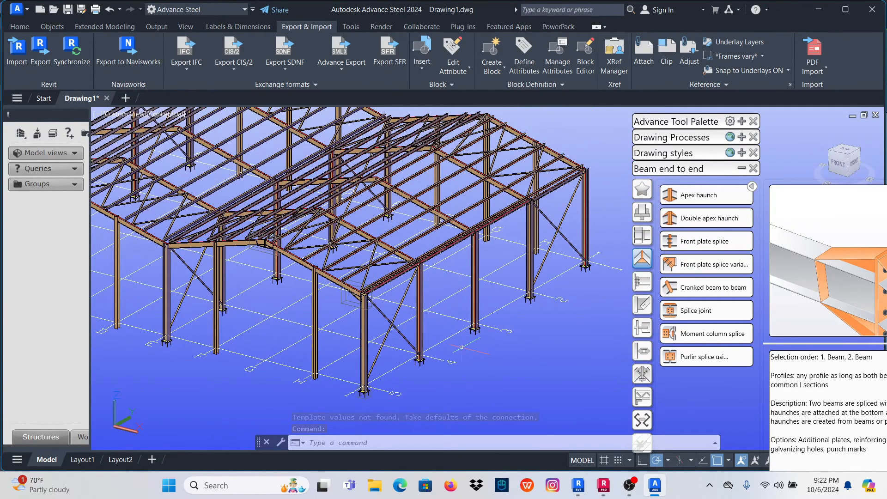
pyautogui.scroll(-4, 461, 345)
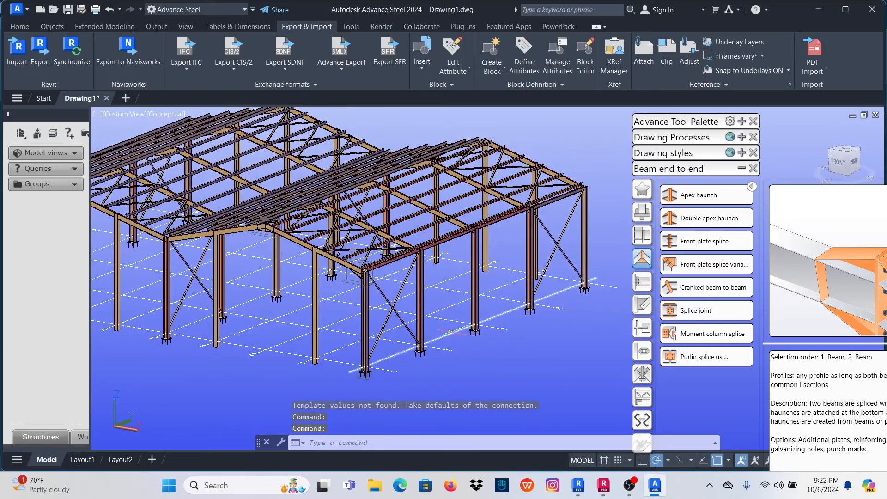
pyautogui.scroll(-5, 432, 291)
pyautogui.scroll(8, 412, 283)
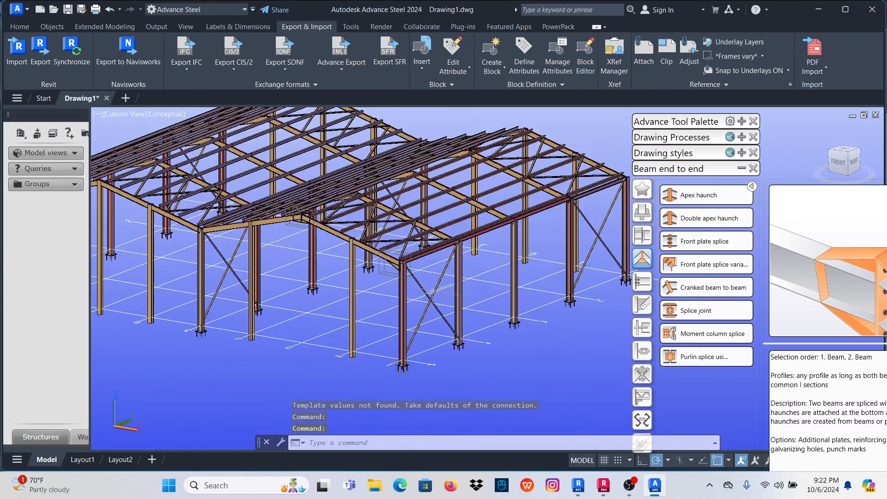
pyautogui.scroll(-6, 426, 314)
pyautogui.scroll(2, 422, 312)
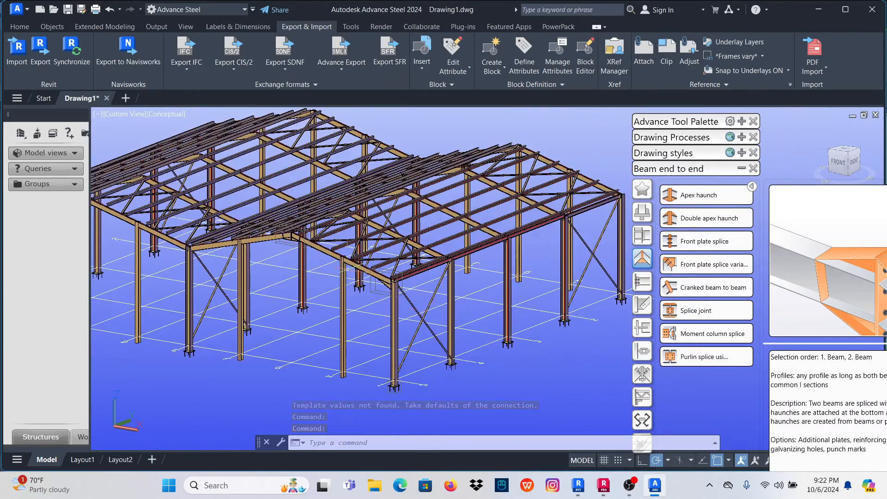
pyautogui.scroll(-3, 320, 257)
# Collapse the connection vault and move the stacked palettes to a clear spot near the view cube.
pyautogui.click(22, 28)
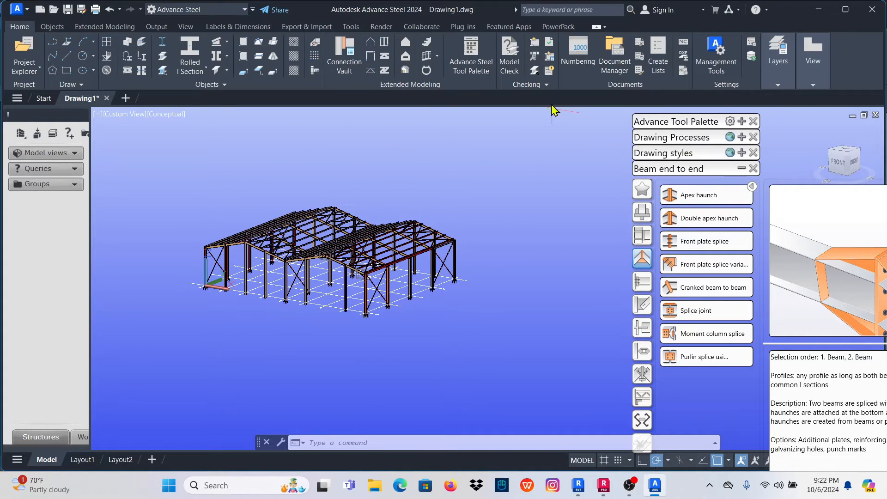
pyautogui.click(742, 168)
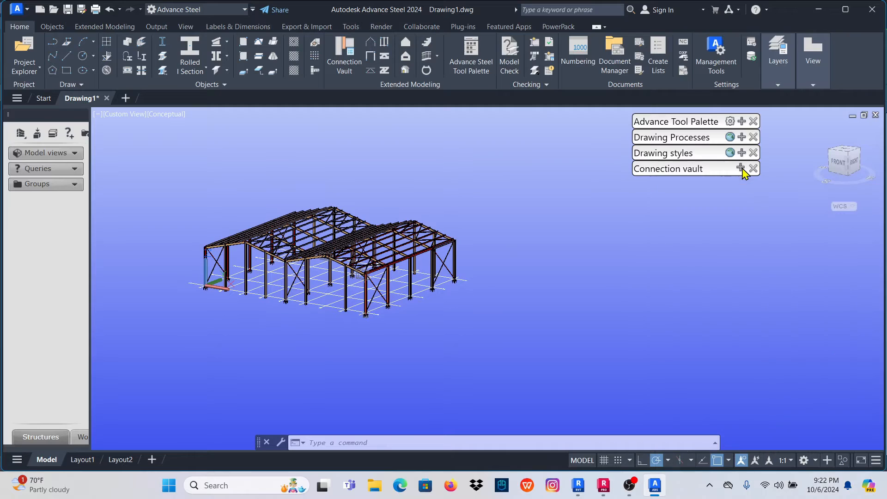
pyautogui.moveTo(688, 128)
pyautogui.mouseDown()
pyautogui.moveTo(716, 138)
pyautogui.moveTo(763, 69)
pyautogui.moveTo(753, 80)
pyautogui.moveTo(738, 72)
pyautogui.moveTo(683, 198)
pyautogui.moveTo(680, 157)
pyautogui.mouseUp()
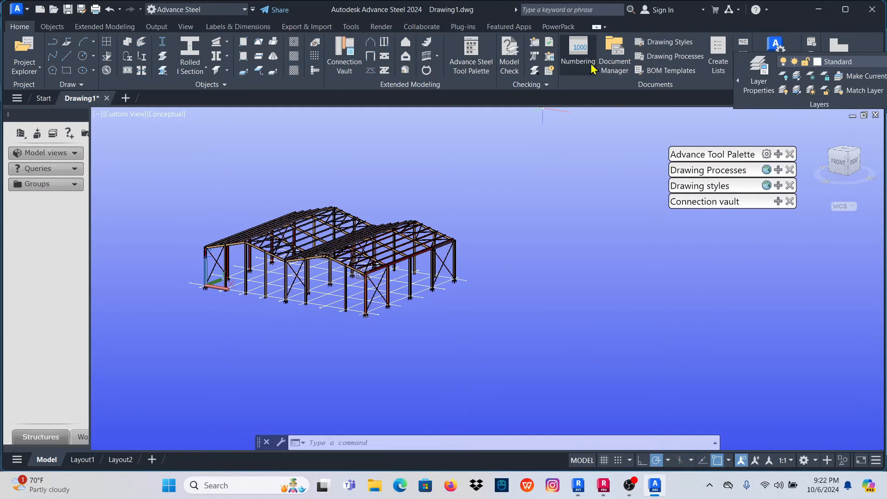
# Run Numbering on the model with assembly processing enabled as well as single parts, keeping the default start values and methods.
pyautogui.click(579, 51)
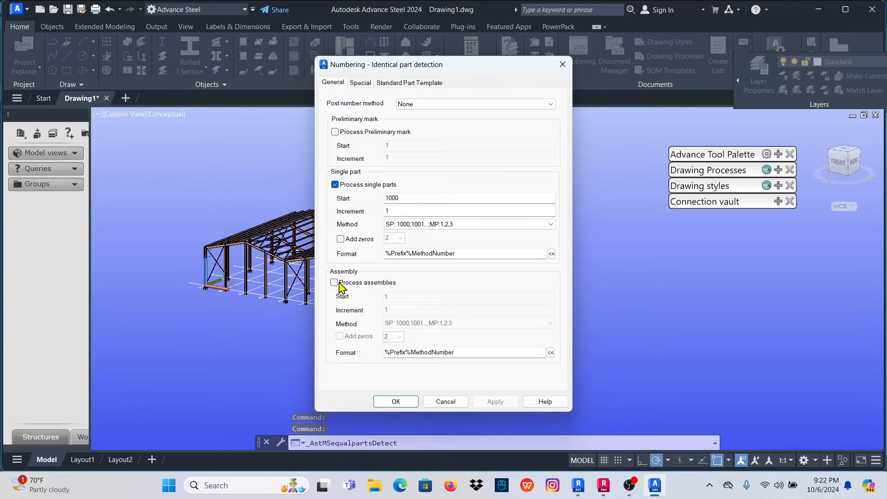
pyautogui.click(334, 283)
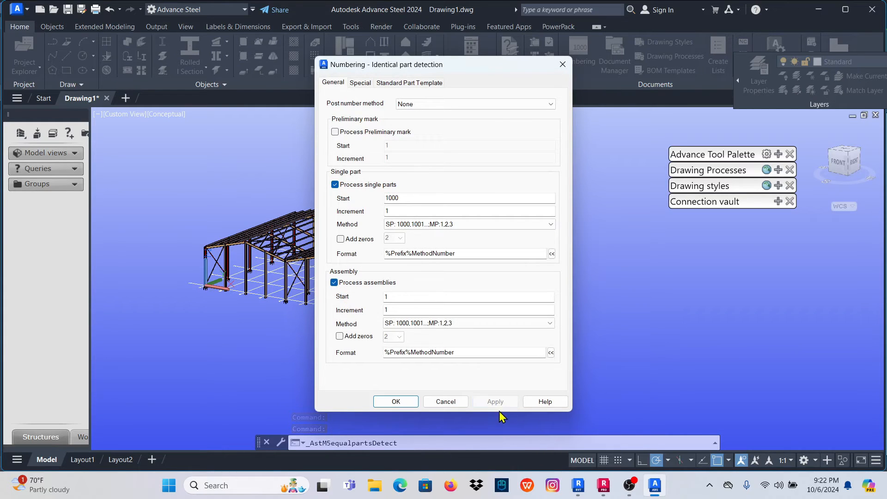
pyautogui.click(394, 402)
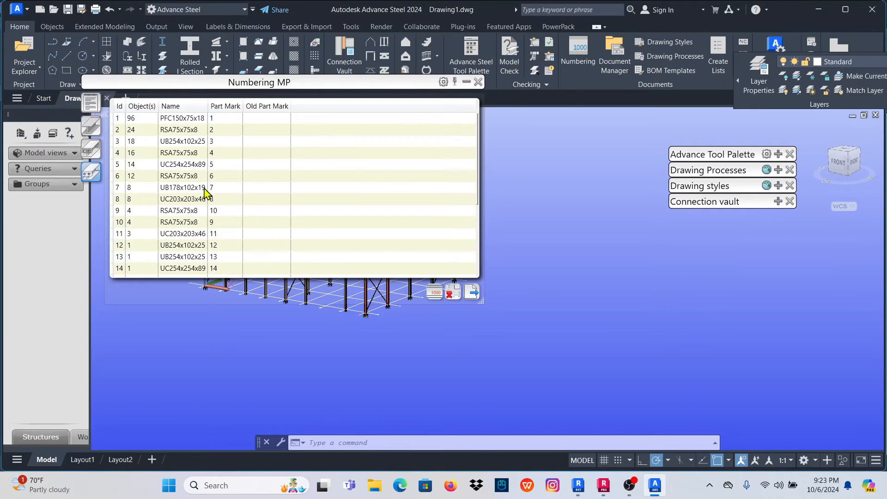
# Review the numbering notifications and the main part marks, and close the numbering results.
pyautogui.click(91, 149)
pyautogui.click(90, 106)
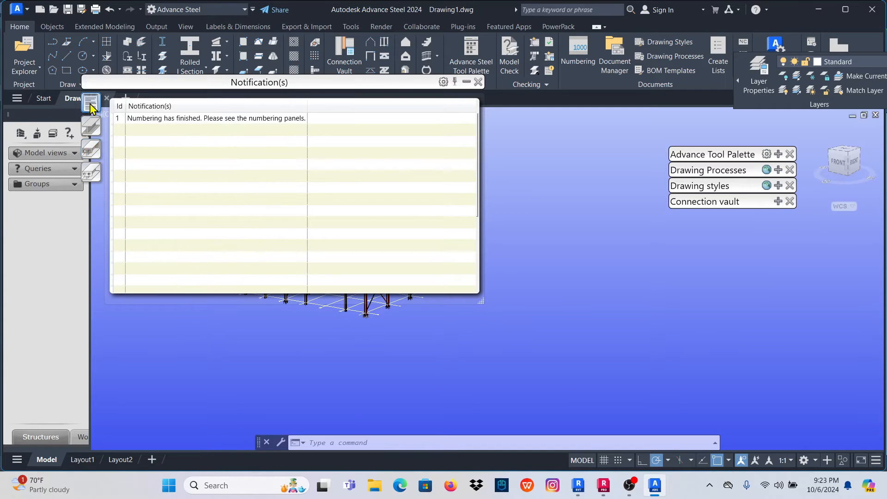
pyautogui.click(91, 172)
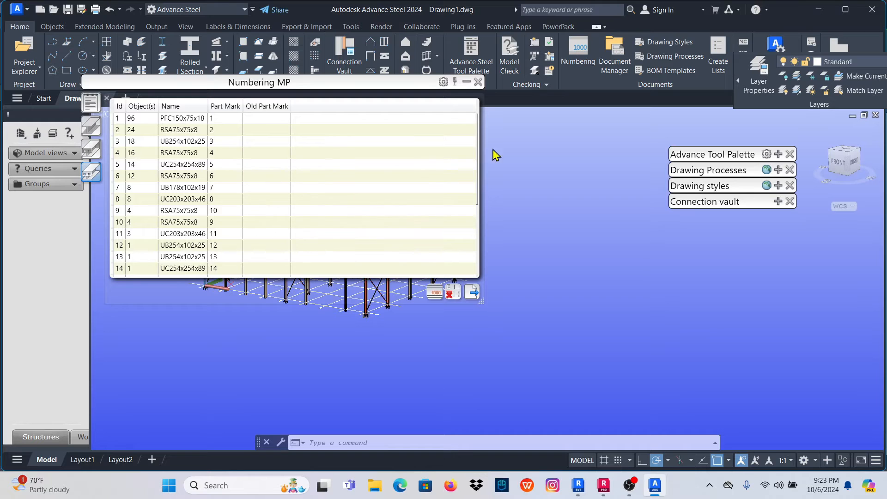
pyautogui.click(478, 82)
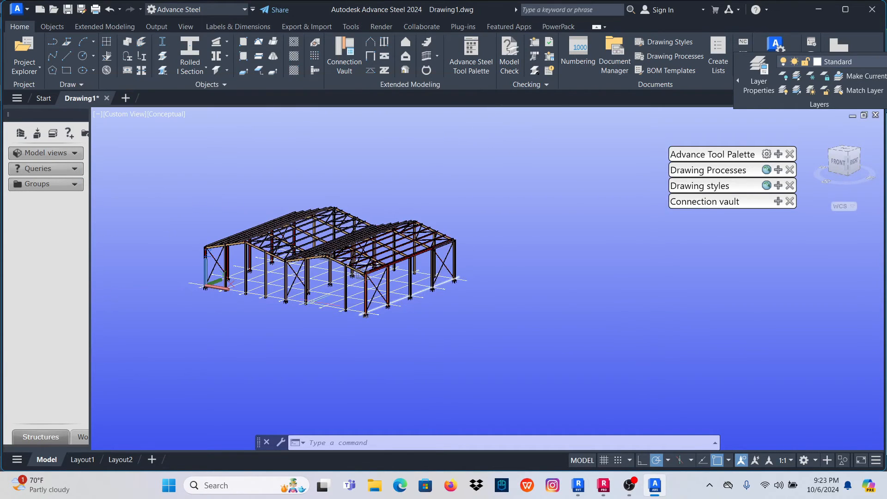
# Save the drawing as ADS MODEL in the Youtube Videos folder under Documents.
pyautogui.scroll(3, 392, 283)
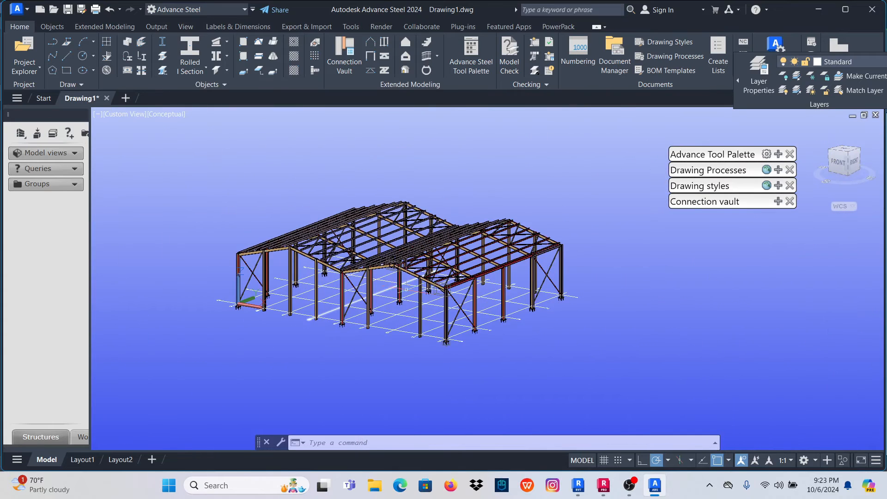
pyautogui.click(26, 10)
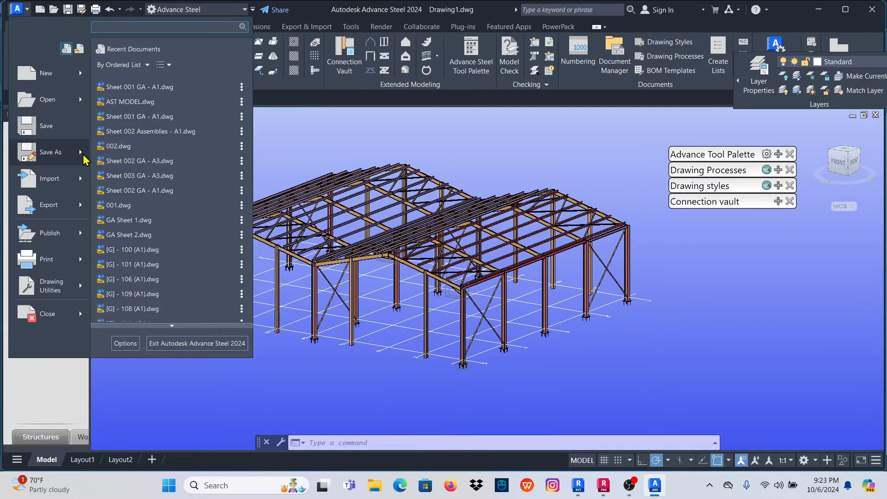
pyautogui.moveTo(82, 157)
pyautogui.click(147, 91)
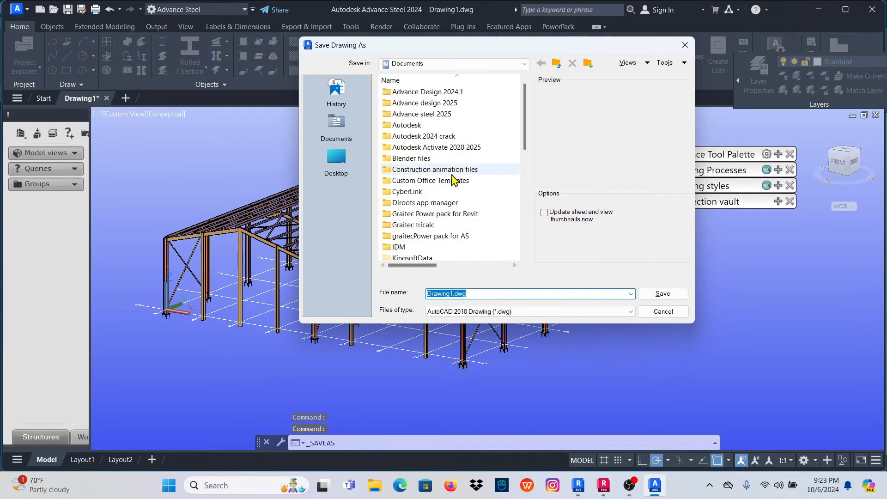
pyautogui.click(418, 147)
pyautogui.scroll(-10, 418, 147)
pyautogui.click(421, 158)
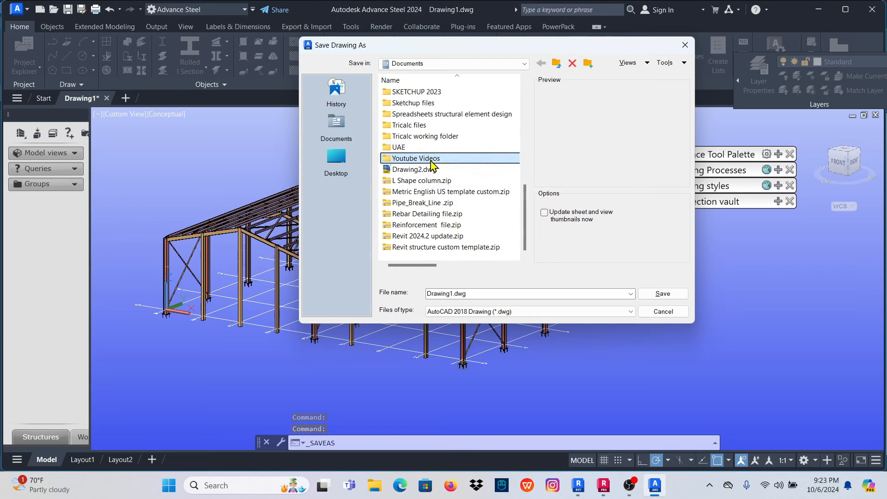
pyautogui.doubleClick(418, 159)
pyautogui.click(480, 294)
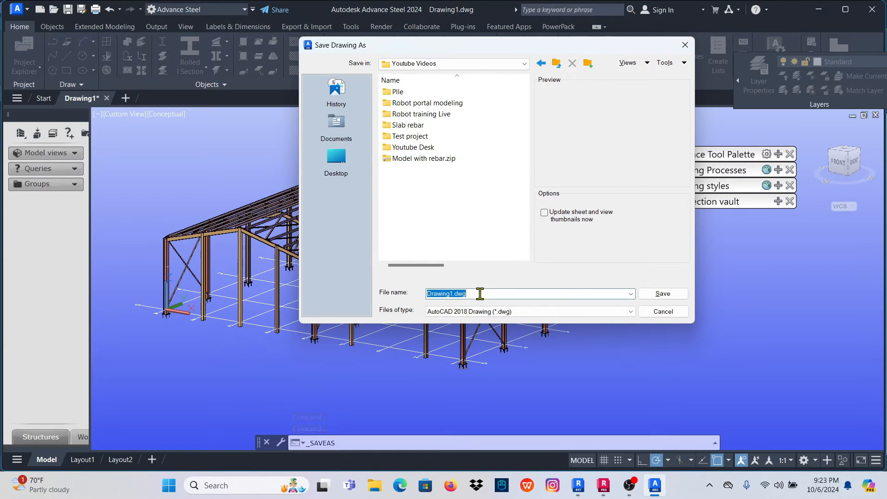
pyautogui.write('ADS MODEL')
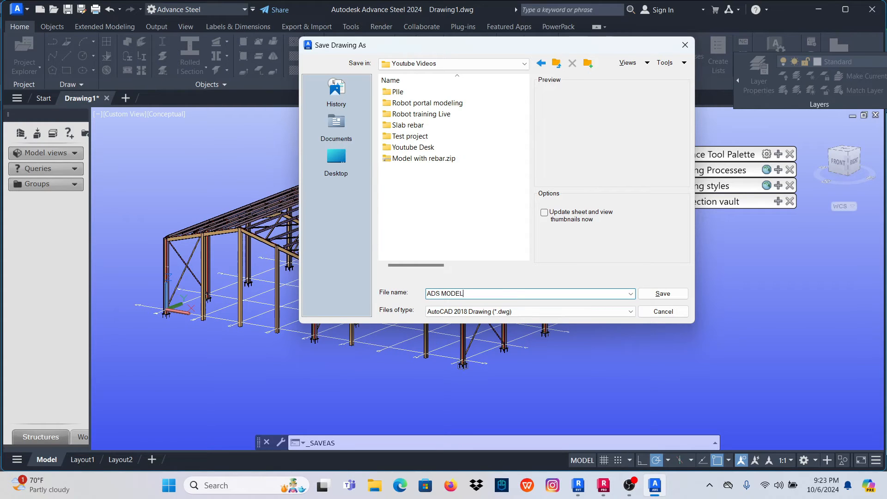
pyautogui.click(670, 296)
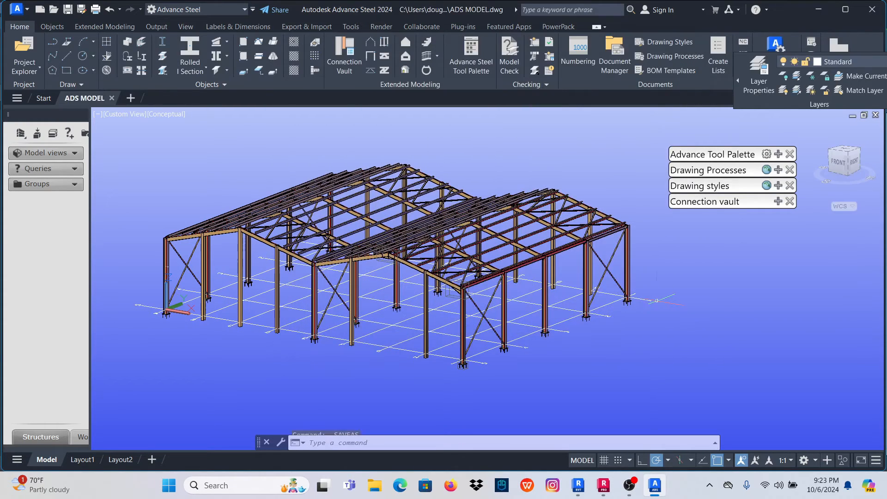
# Examine the saved steel frame from several distances and angles, including its gable columns, rafters and bracing.
pyautogui.scroll(-5, 534, 289)
pyautogui.scroll(10, 444, 259)
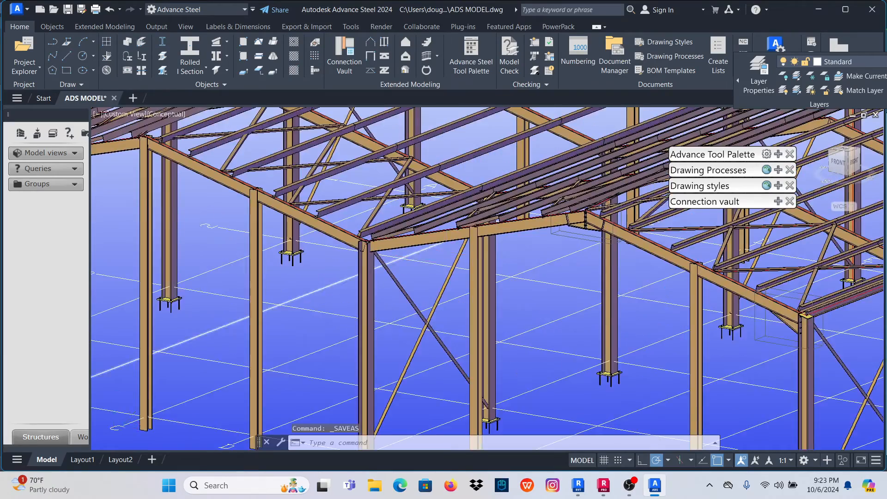
pyautogui.scroll(-2, 431, 273)
pyautogui.keyDown('shift'); pyautogui.moveTo(431, 272); pyautogui.dragTo(493, 286, button='middle'); pyautogui.keyUp('shift')
pyautogui.scroll(5, 493, 286)
pyautogui.scroll(-6, 492, 285)
pyautogui.scroll(3, 508, 240)
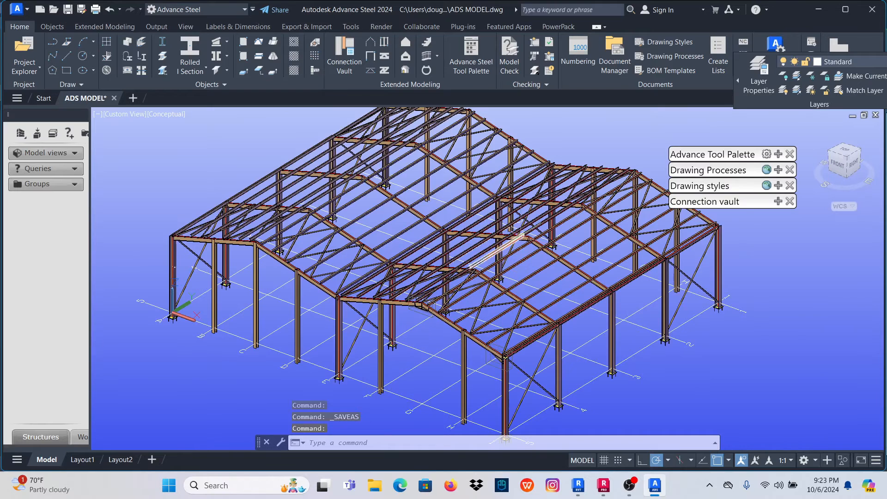
pyautogui.scroll(-3, 323, 204)
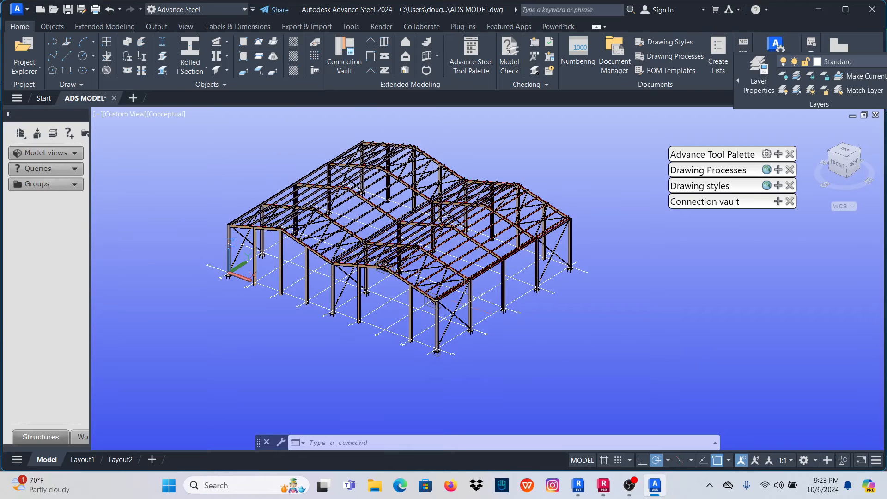
pyautogui.keyDown('shift'); pyautogui.moveTo(446, 276); pyautogui.dragTo(442, 246, button='middle'); pyautogui.keyUp('shift')
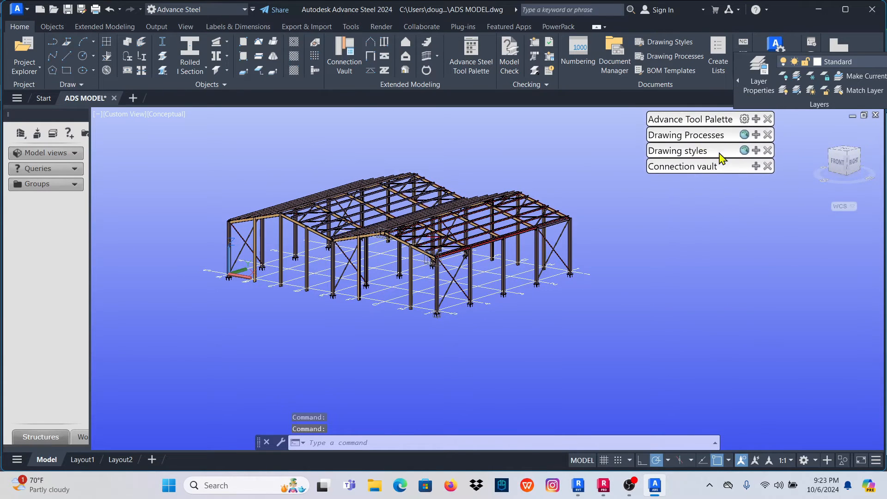
# Look through the all-cameras drawing processes and the engineering drawing styles, and collapse both palettes again.
pyautogui.click(756, 135)
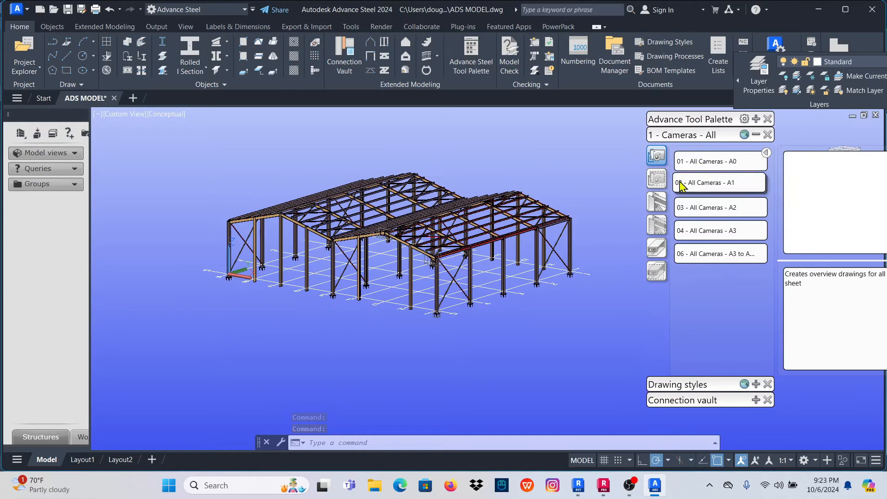
pyautogui.click(756, 135)
pyautogui.click(756, 150)
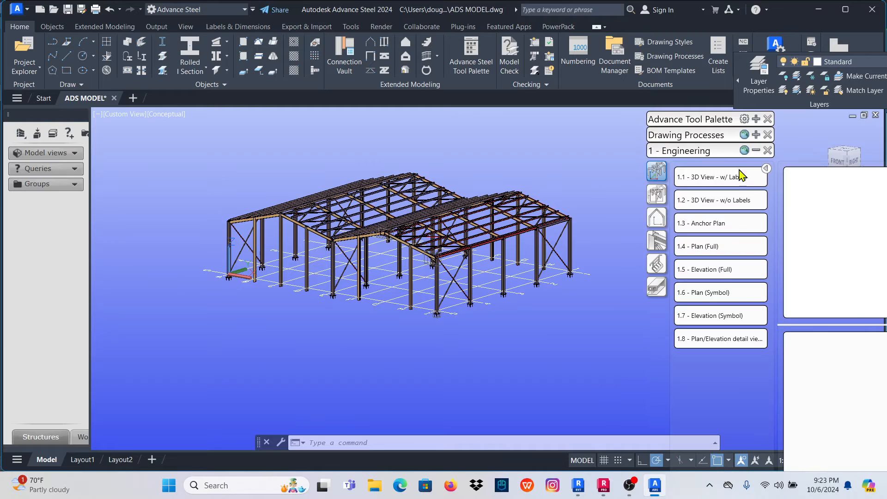
pyautogui.click(755, 150)
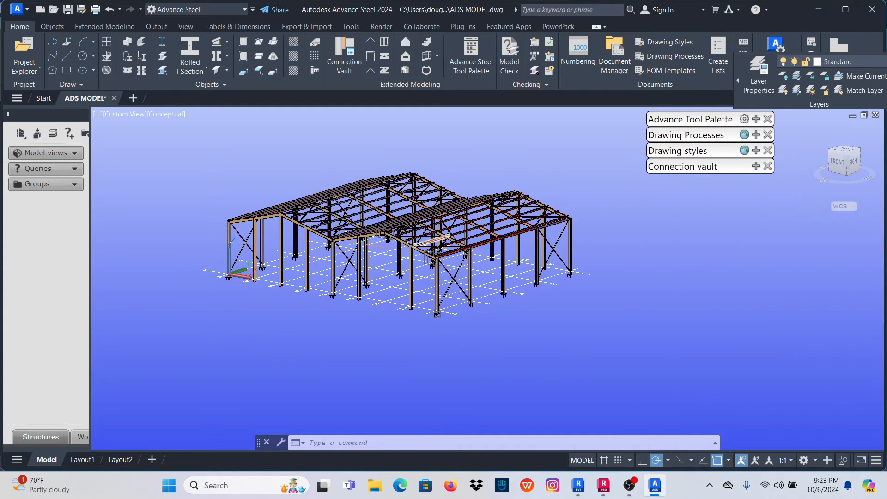
pyautogui.scroll(2, 369, 241)
pyautogui.scroll(-5, 372, 241)
pyautogui.moveTo(456, 243)
pyautogui.keyDown('shift'); pyautogui.mouseDown(button='middle')
pyautogui.moveTo(467, 259)
pyautogui.moveTo(446, 257)
pyautogui.mouseUp(button='middle'); pyautogui.keyUp('shift')
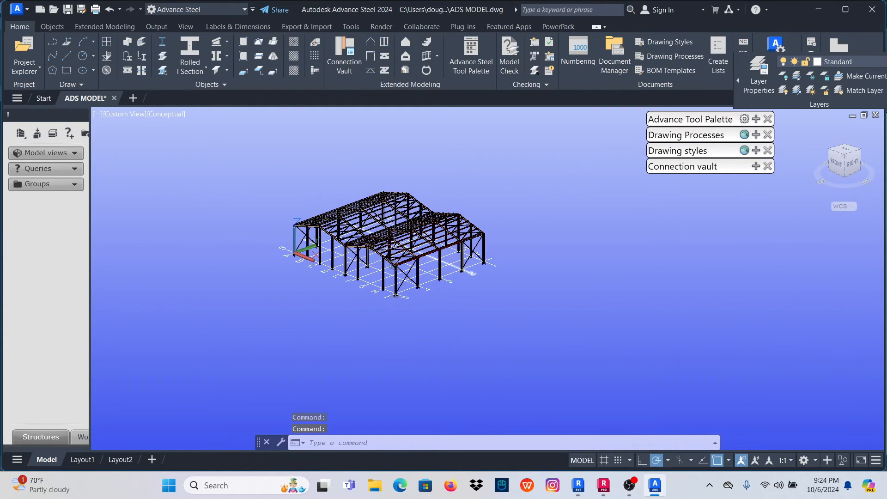
# Align the UCS to the corner column's own coordinate system, with the origin on the column's top end.
pyautogui.scroll(8, 295, 231)
pyautogui.scroll(10, 288, 203)
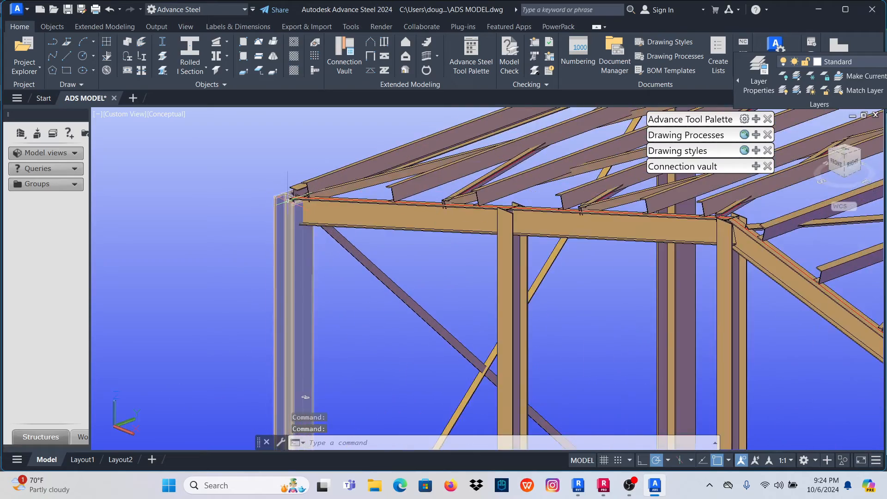
pyautogui.scroll(-1, 228, 246)
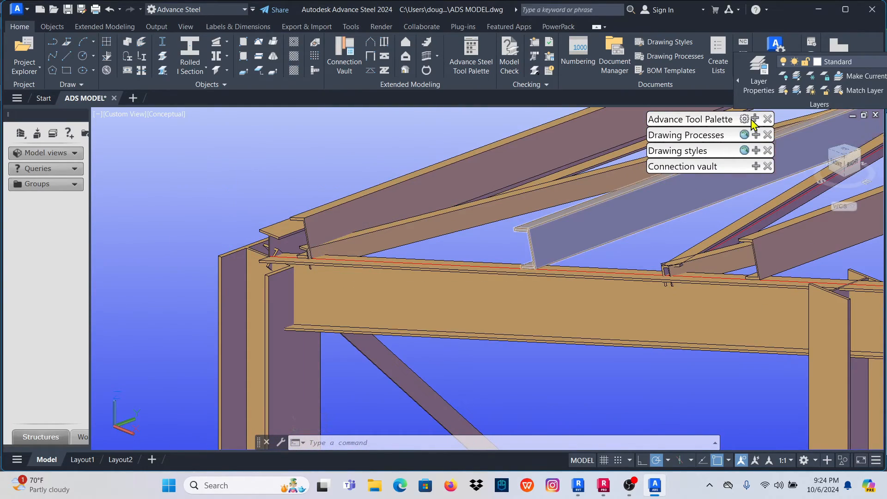
pyautogui.scroll(4, 216, 223)
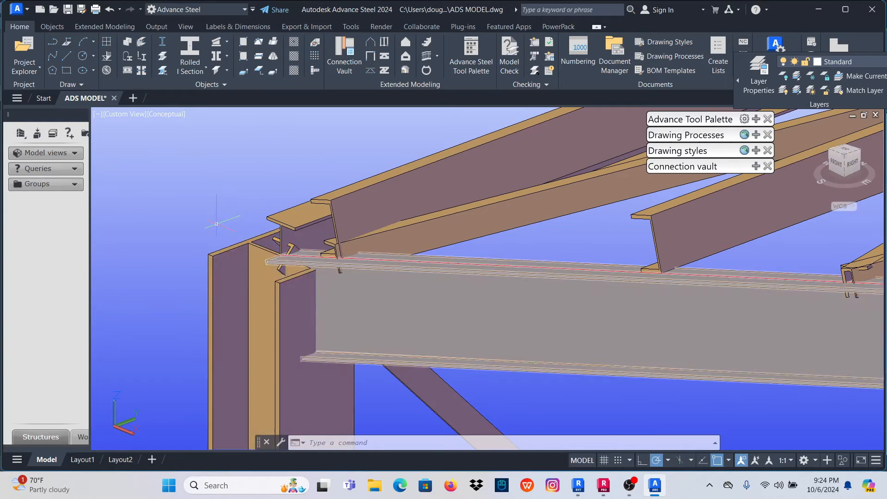
pyautogui.scroll(-4, 216, 223)
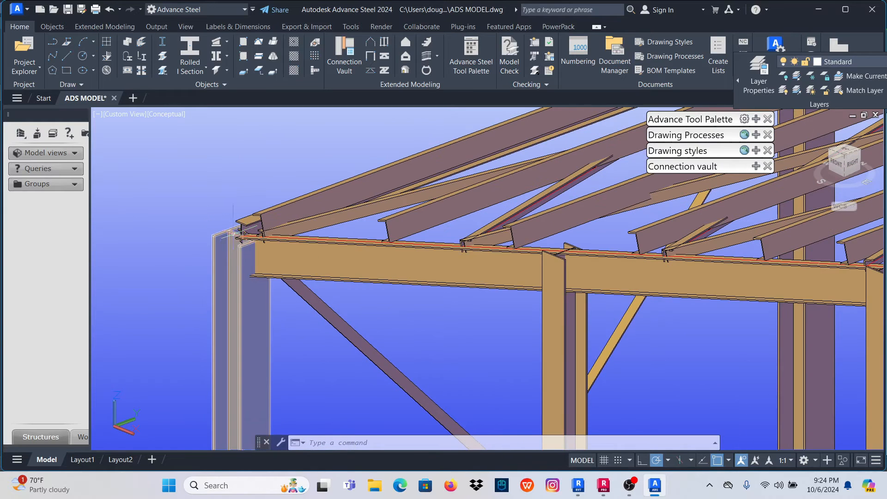
pyautogui.click(756, 119)
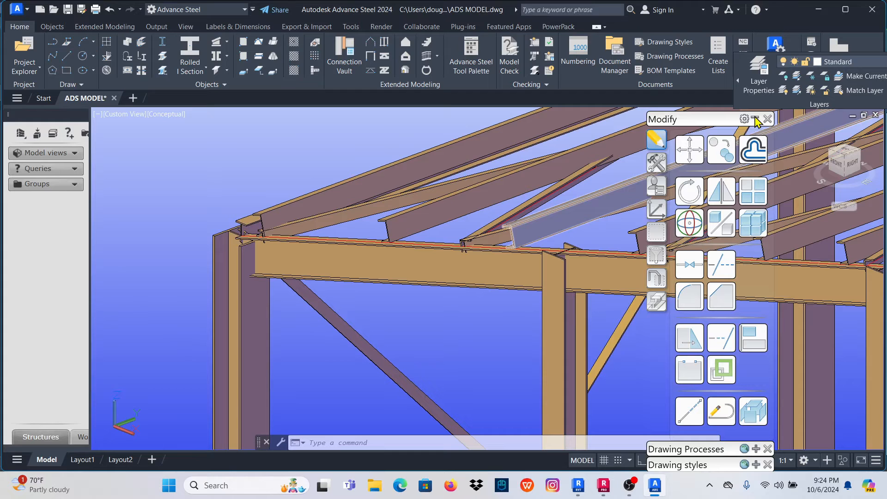
pyautogui.click(657, 210)
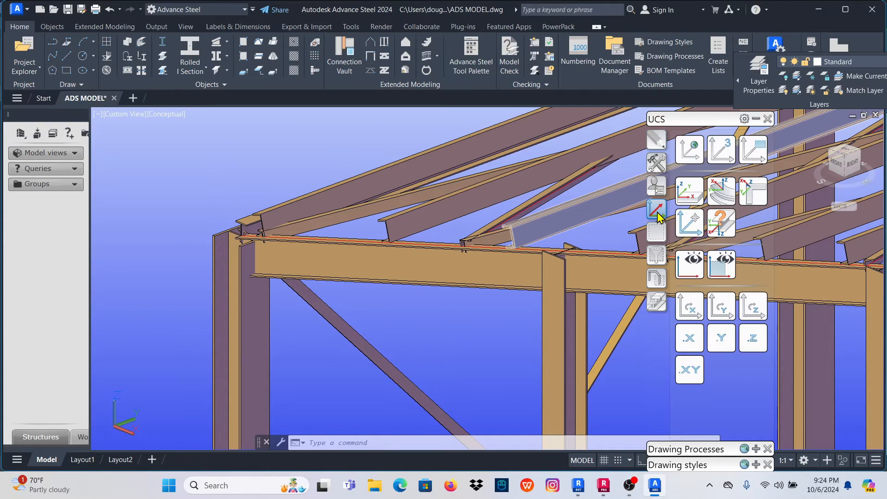
pyautogui.click(689, 191)
pyautogui.scroll(6, 244, 241)
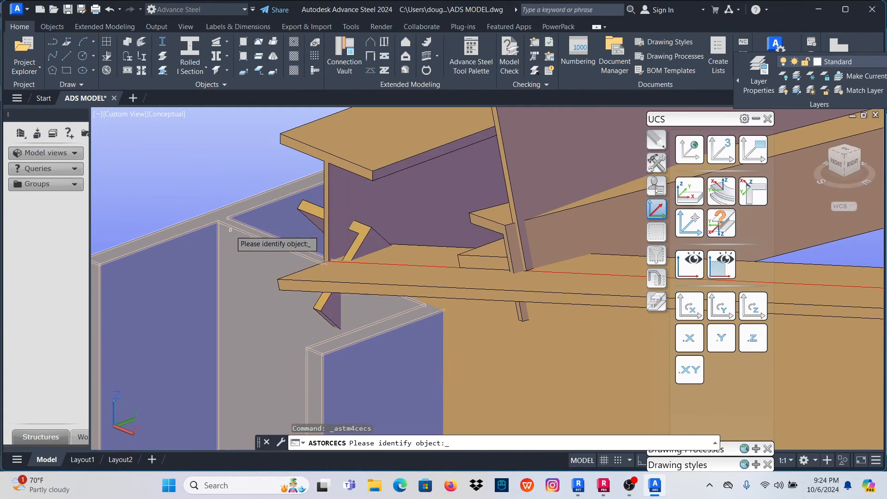
pyautogui.click(229, 210)
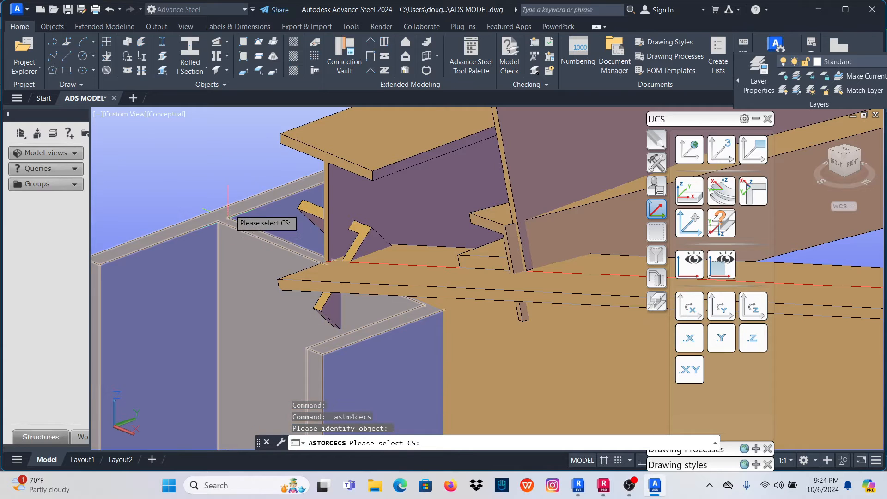
pyautogui.click(228, 211)
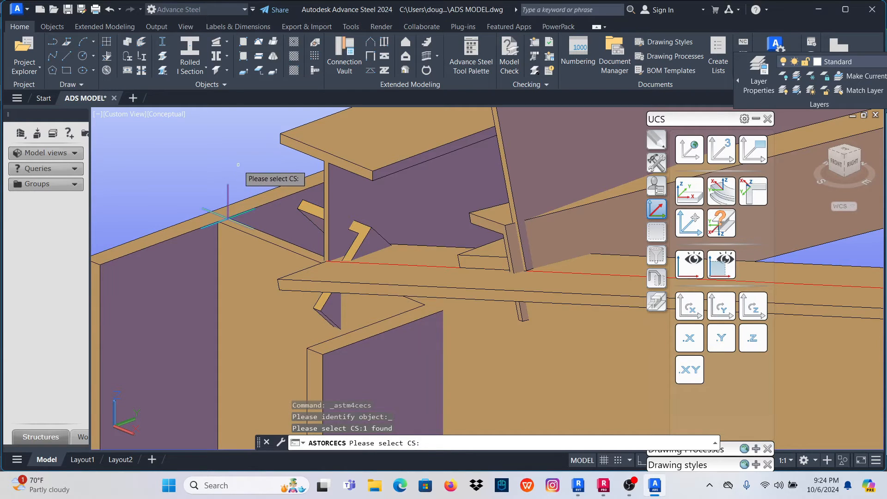
pyautogui.press('Return')
pyautogui.scroll(-6, 229, 360)
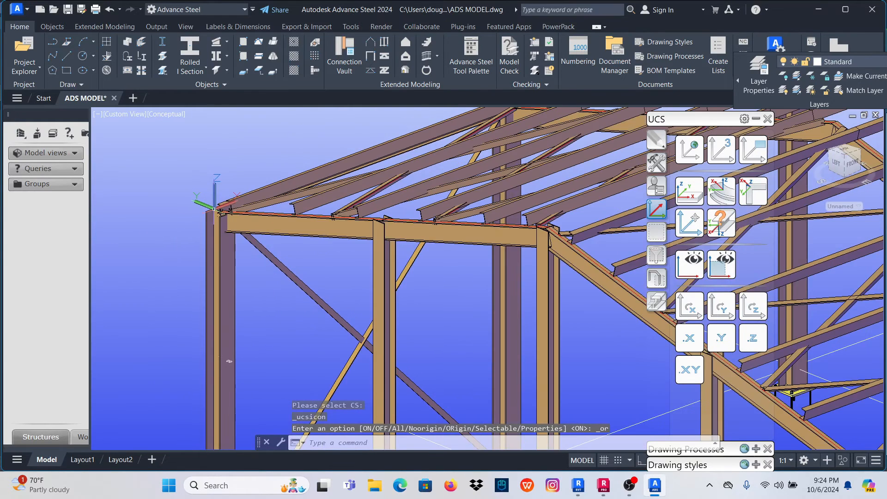
# Start a model view defined by one point in the UCS, placed at the corner column's top-end origin, and name it ROOF.
pyautogui.scroll(-3, 228, 361)
pyautogui.scroll(2, 183, 285)
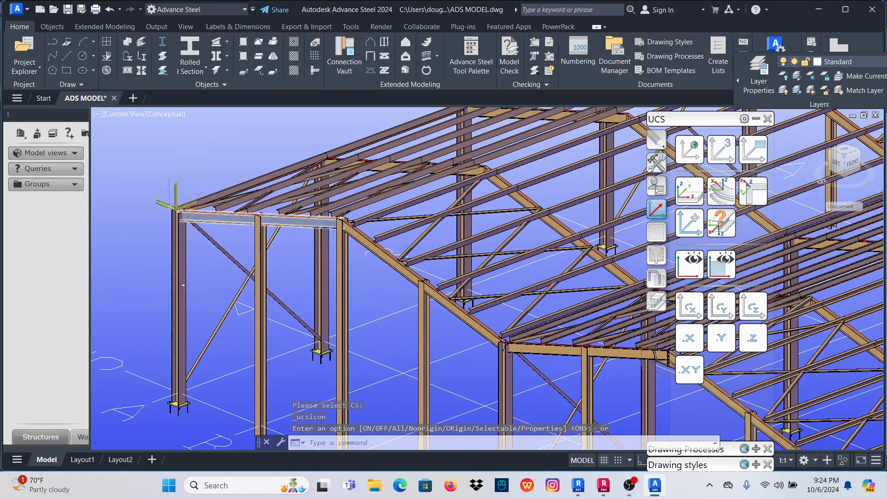
pyautogui.click(75, 154)
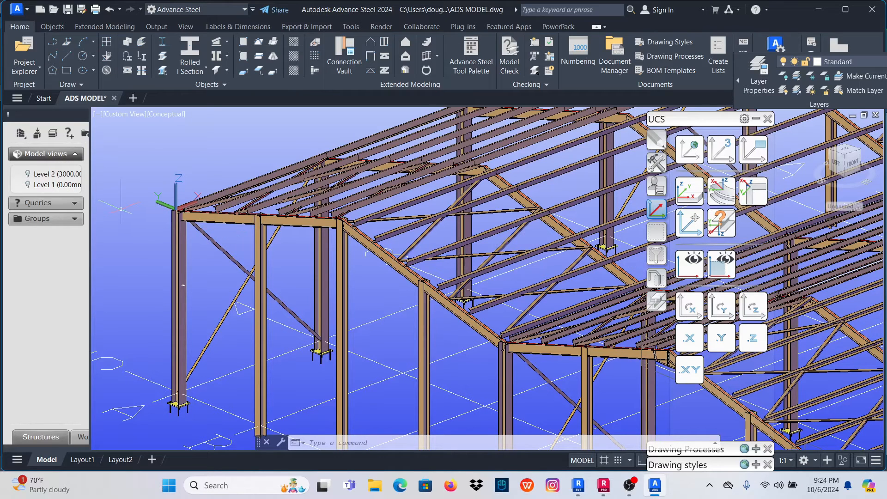
pyautogui.click(37, 134)
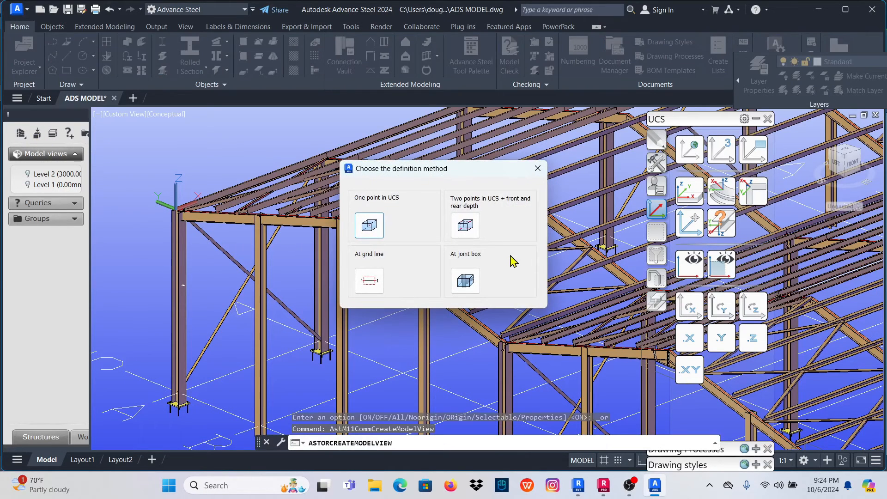
pyautogui.click(370, 226)
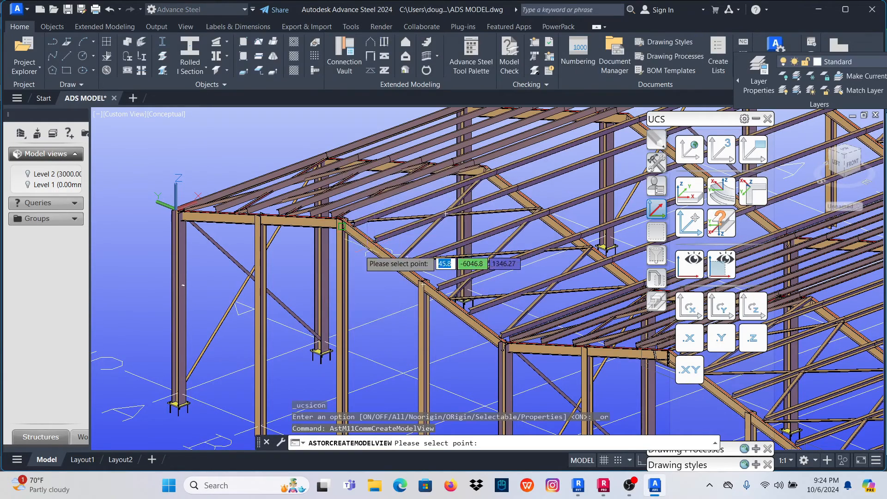
pyautogui.scroll(5, 171, 204)
pyautogui.scroll(3, 171, 205)
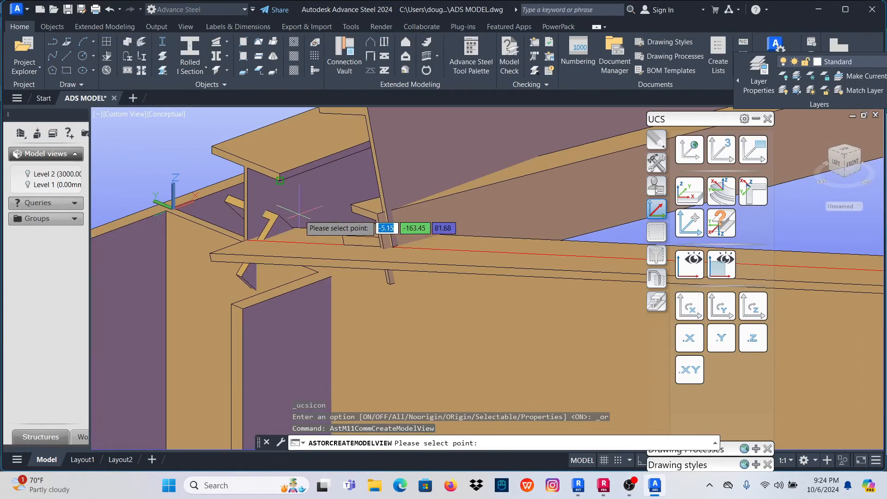
pyautogui.click(173, 207)
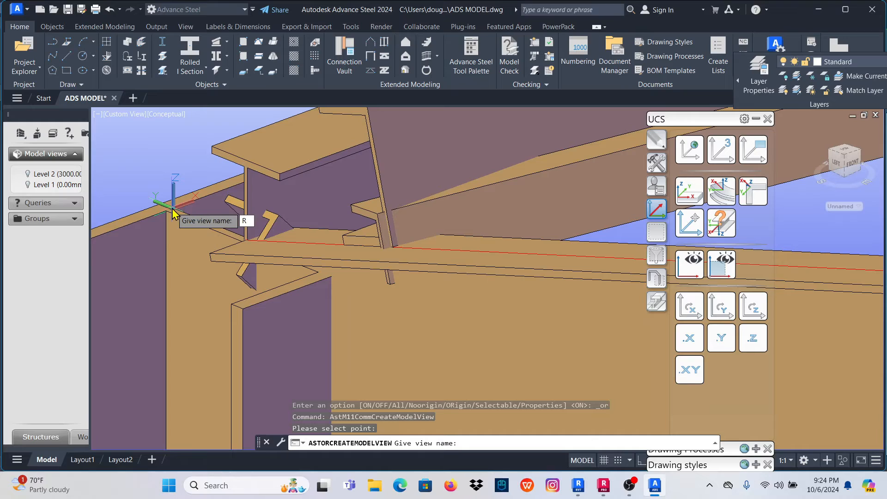
pyautogui.press('Return')
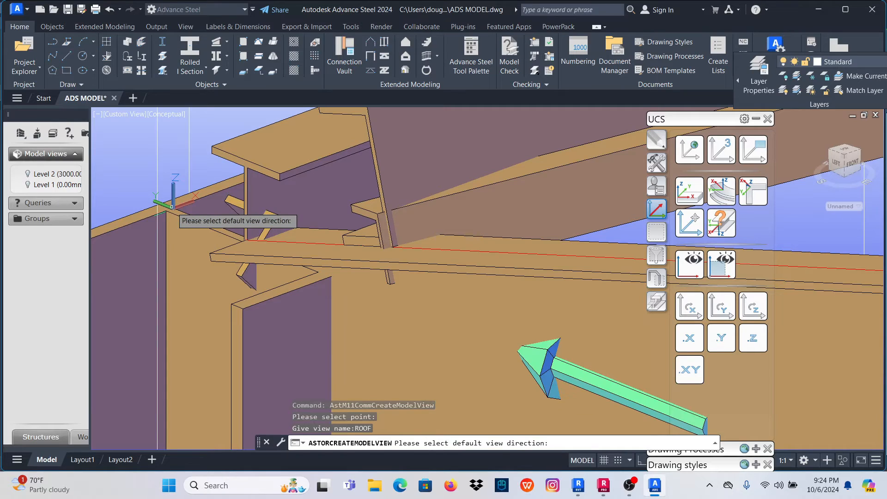
# Set the ROOF view's default direction to look straight down from above and finish creating the model view.
pyautogui.scroll(-8, 173, 208)
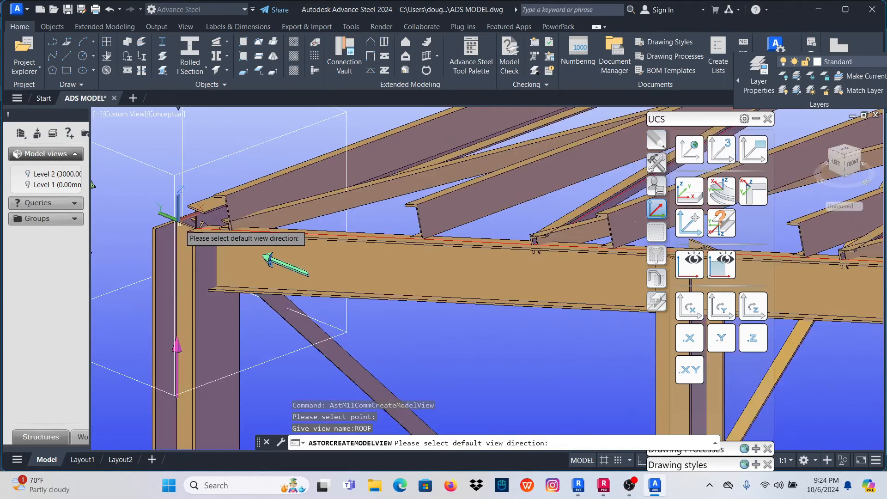
pyautogui.scroll(2, 180, 209)
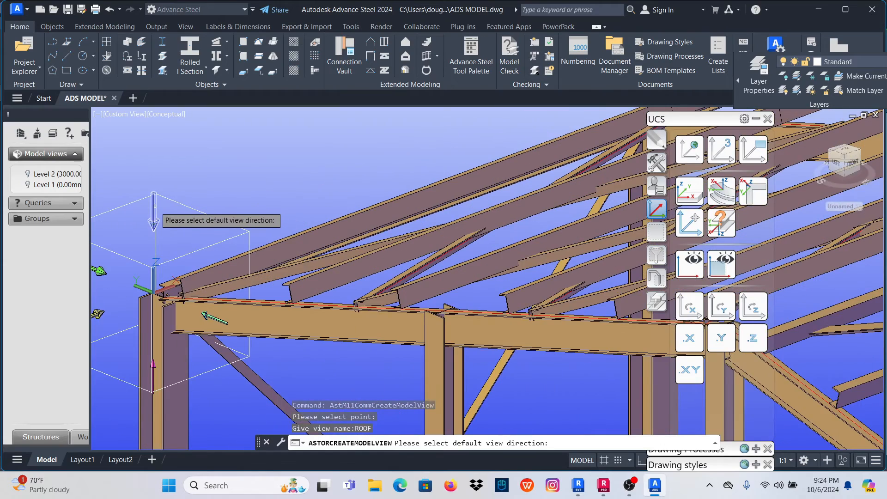
pyautogui.scroll(-2, 183, 203)
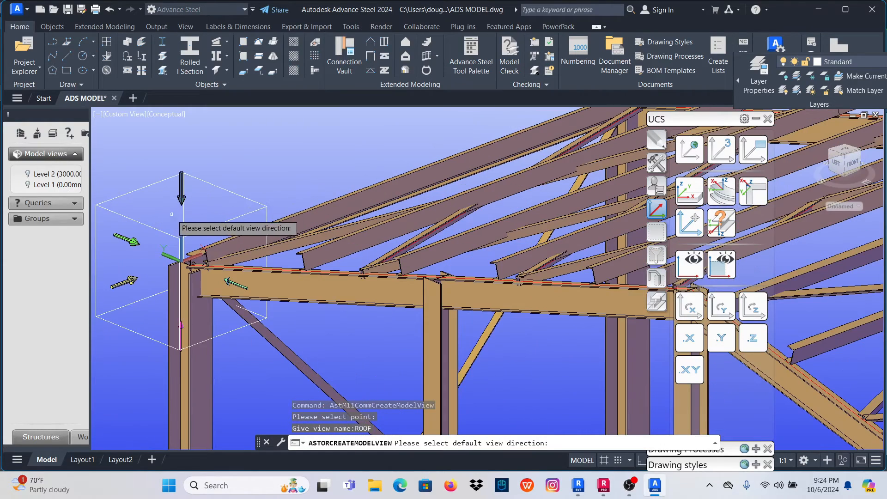
pyautogui.click(181, 189)
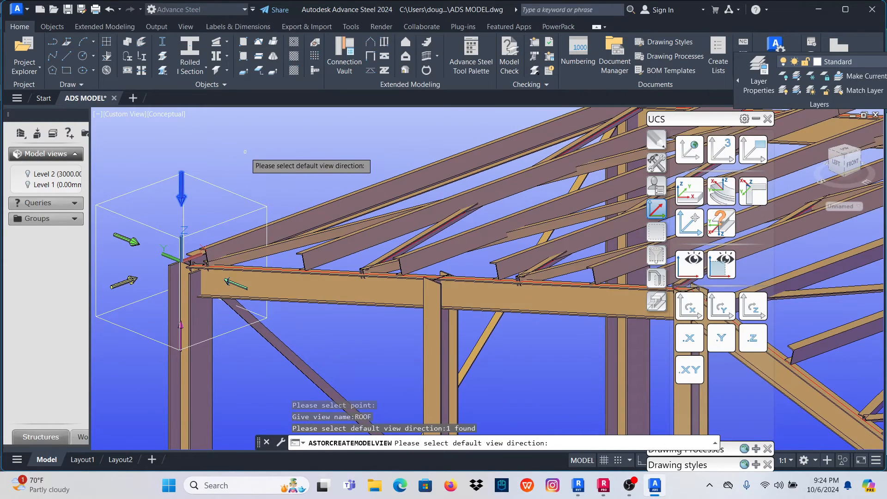
pyautogui.press('Return')
pyautogui.scroll(-5, 251, 184)
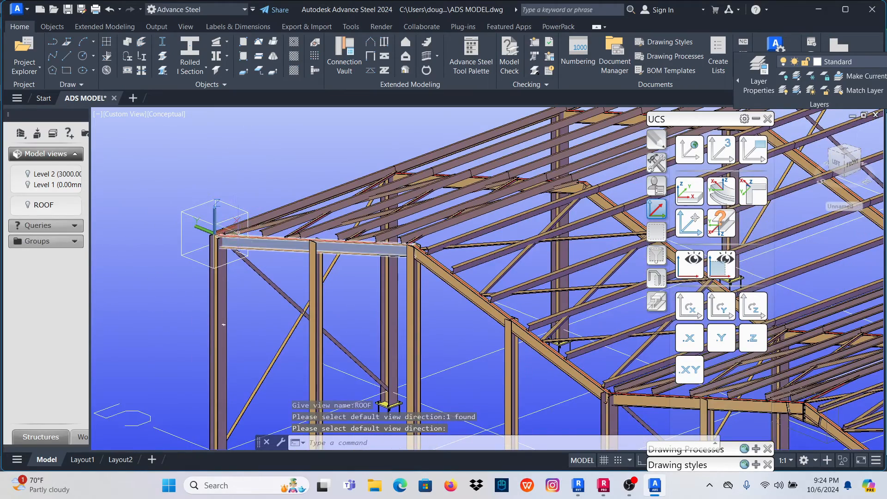
# Select the ROOF view box at the corner column and stretch its top upward above the roof's ridge height.
pyautogui.scroll(5, 224, 205)
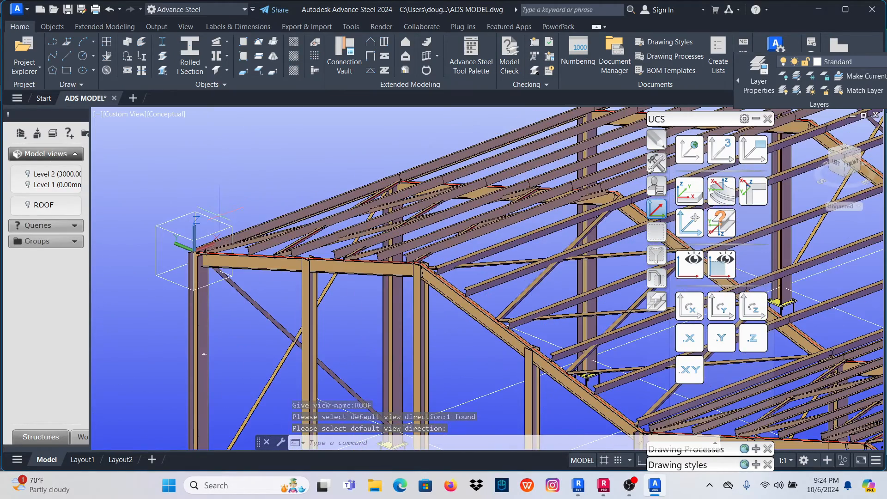
pyautogui.click(196, 249)
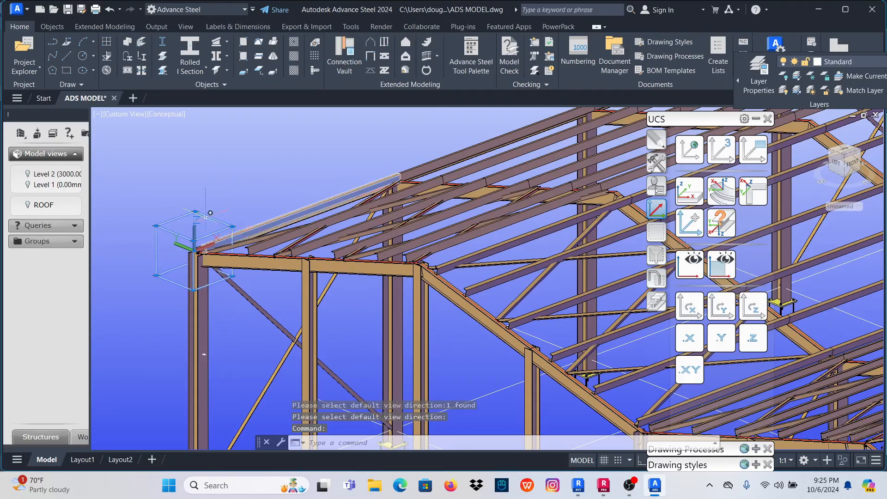
pyautogui.scroll(-3, 201, 250)
pyautogui.scroll(4, 203, 250)
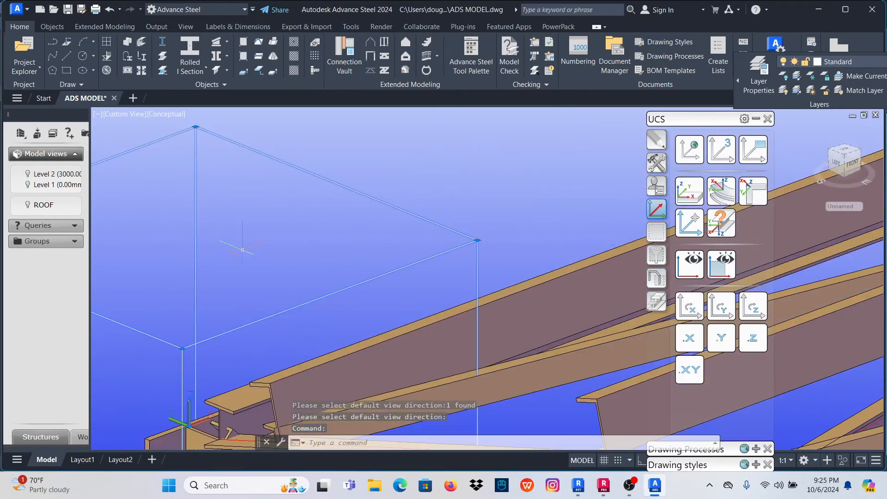
pyautogui.scroll(-3, 213, 247)
pyautogui.scroll(1, 225, 243)
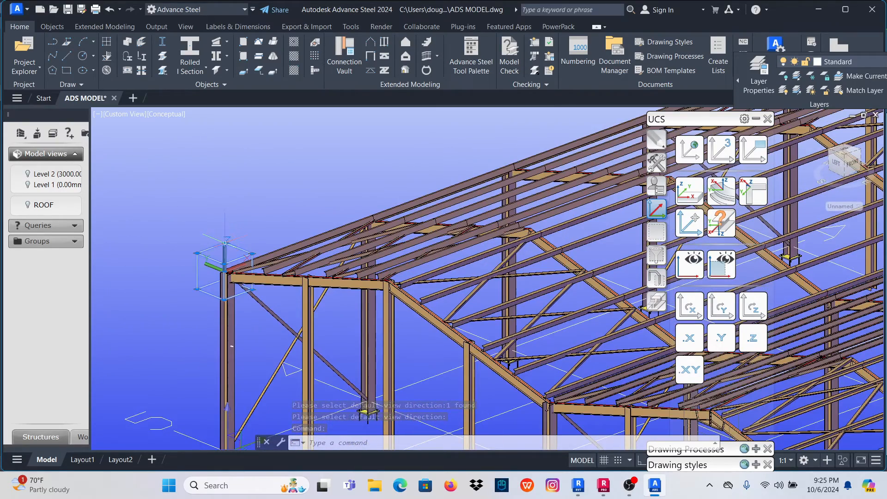
pyautogui.click(225, 242)
pyautogui.scroll(-4, 226, 217)
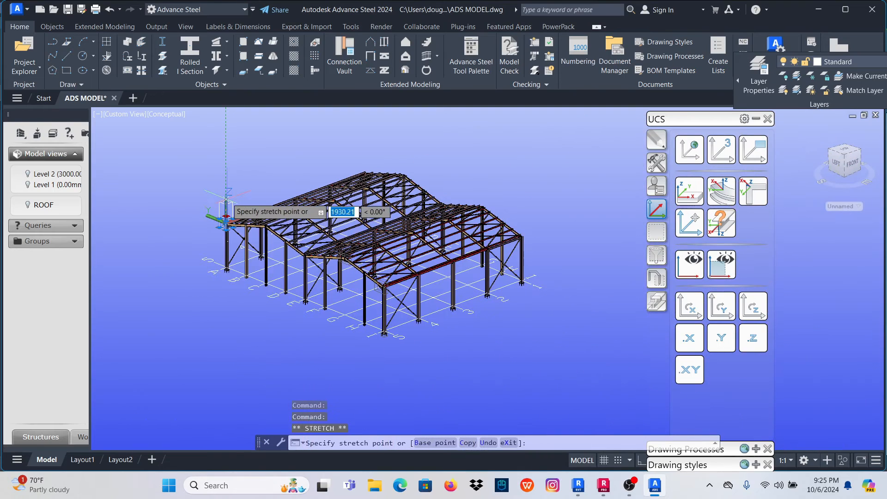
pyautogui.click(226, 197)
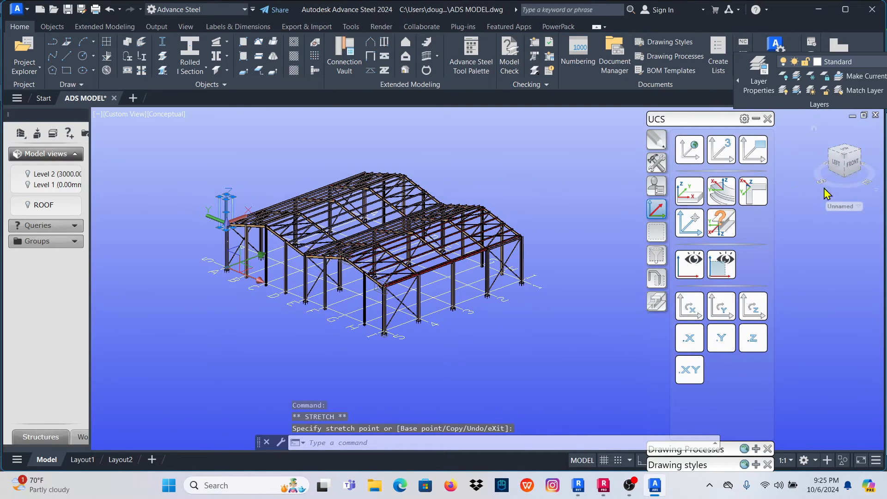
# Show the model from the left side and widen the ROOF view box slightly toward the building.
pyautogui.click(837, 167)
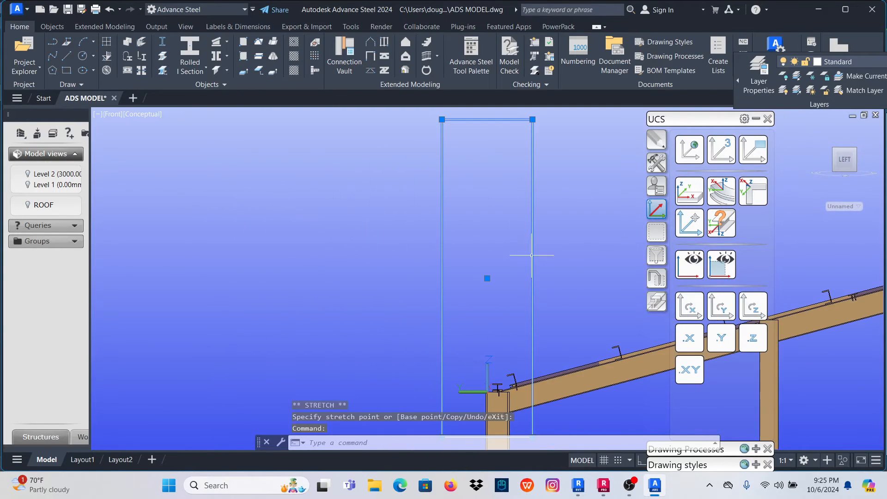
pyautogui.scroll(3, 407, 218)
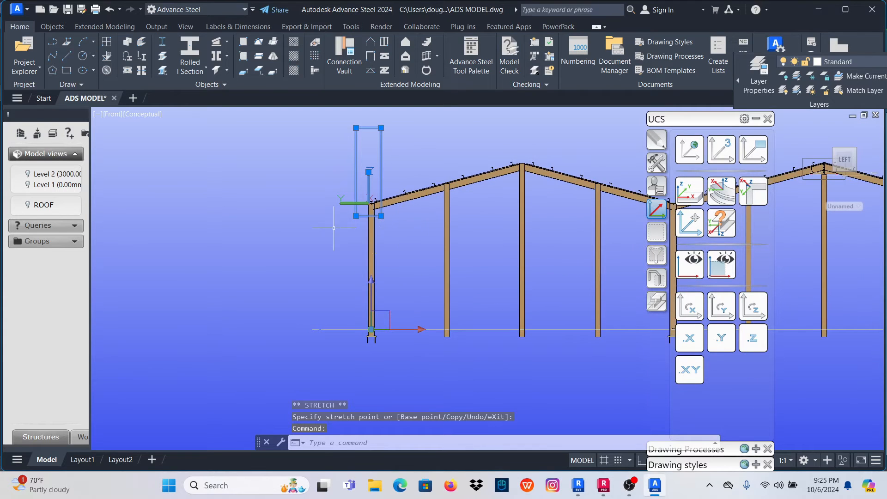
pyautogui.scroll(3, 333, 228)
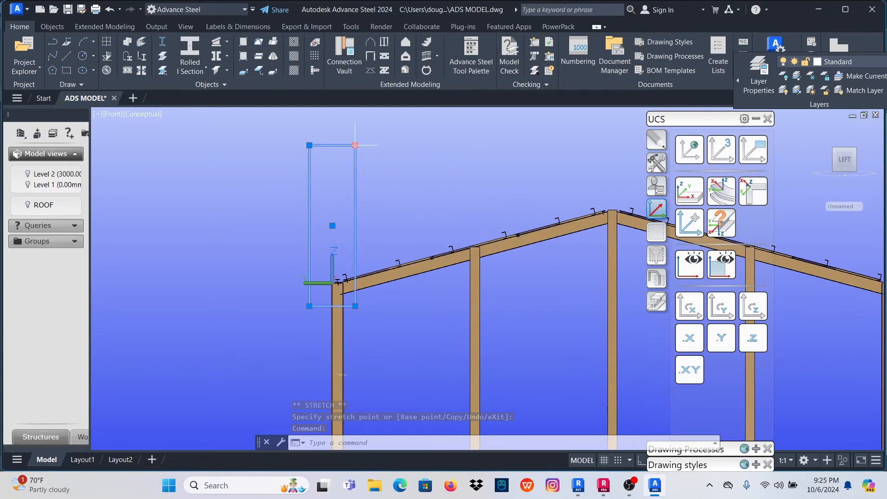
pyautogui.click(355, 145)
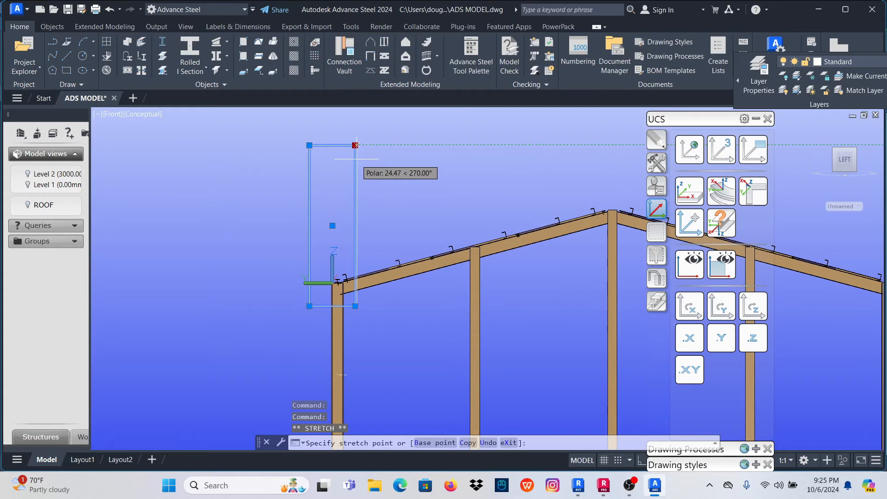
pyautogui.click(355, 163)
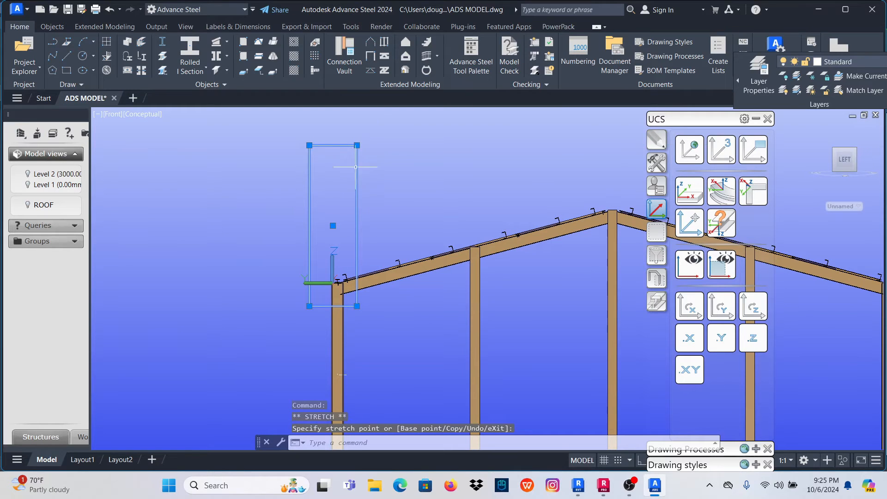
pyautogui.click(333, 226)
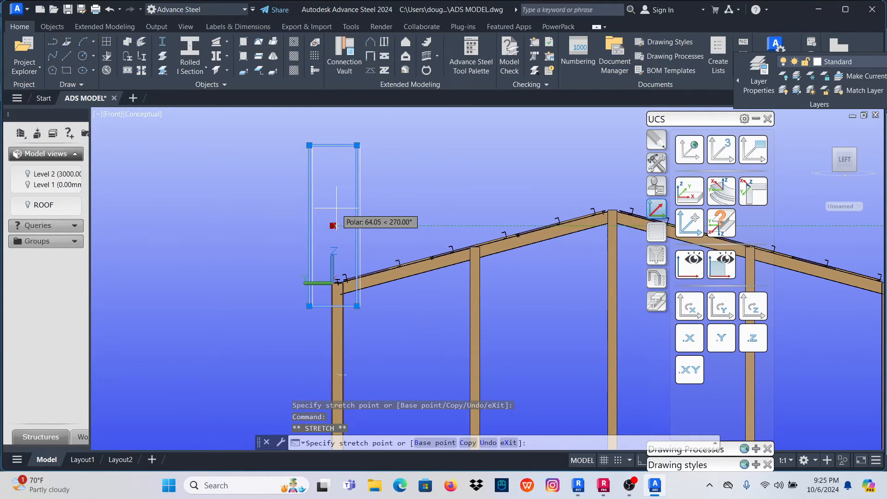
pyautogui.press('Escape')
# Stretch the inner side of the ROOF view box across both bays to just beyond the far end column.
pyautogui.scroll(-2, 332, 213)
pyautogui.scroll(-6, 262, 220)
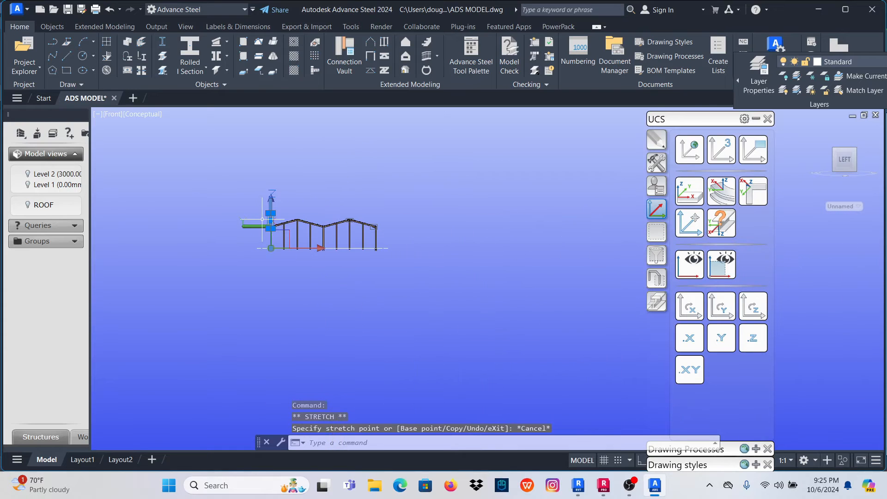
pyautogui.scroll(6, 295, 215)
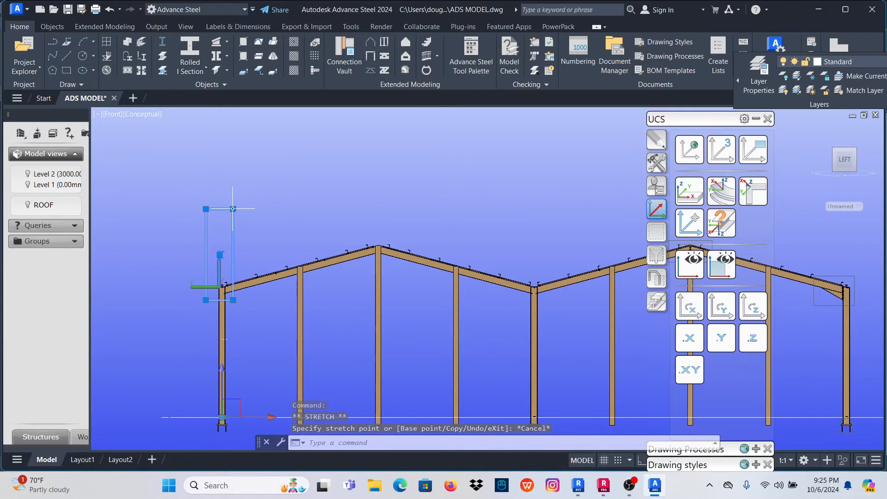
pyautogui.click(233, 209)
pyautogui.scroll(-5, 237, 207)
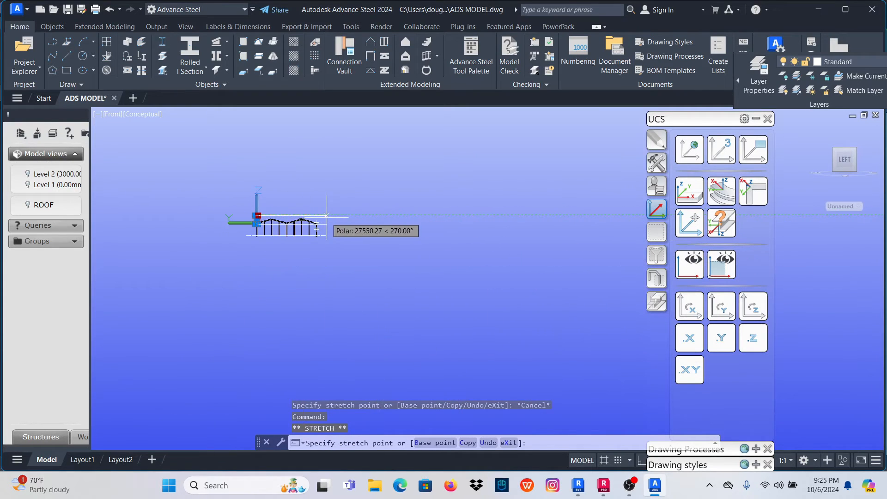
pyautogui.scroll(6, 327, 216)
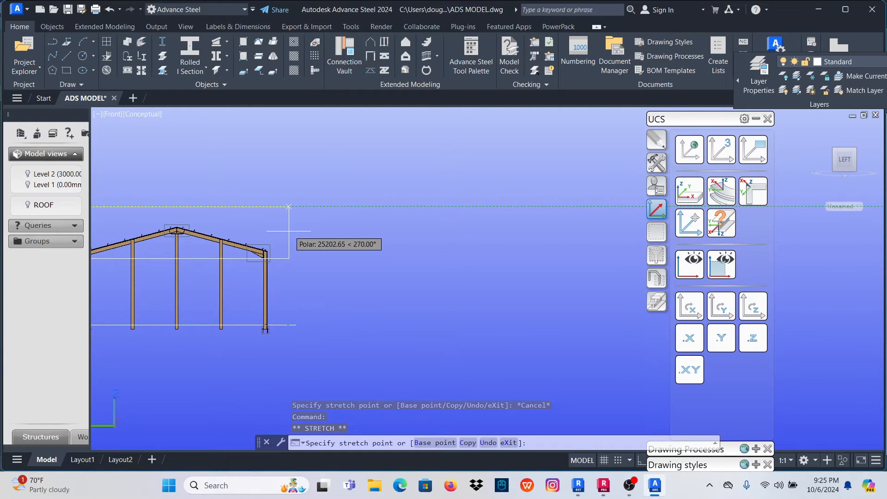
pyautogui.scroll(-4, 472, 242)
pyautogui.scroll(7, 273, 241)
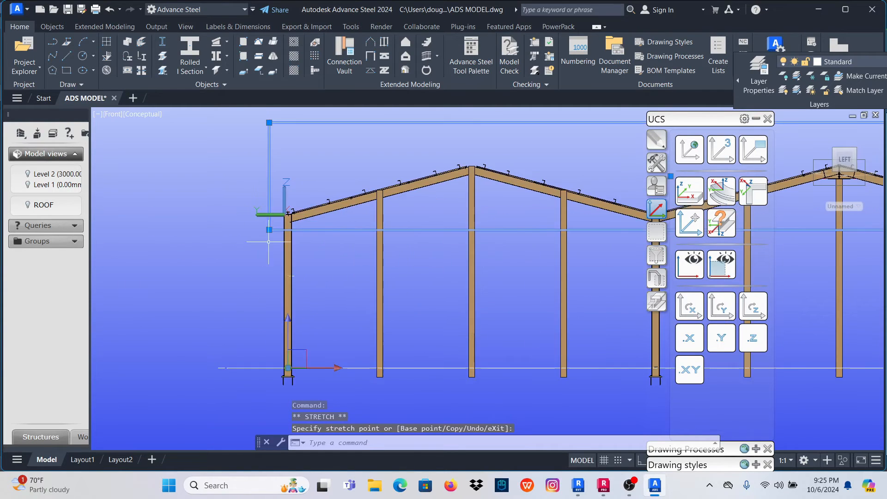
# Lower the bottom of the ROOF view box slightly further below the eaves.
pyautogui.scroll(-5, 268, 241)
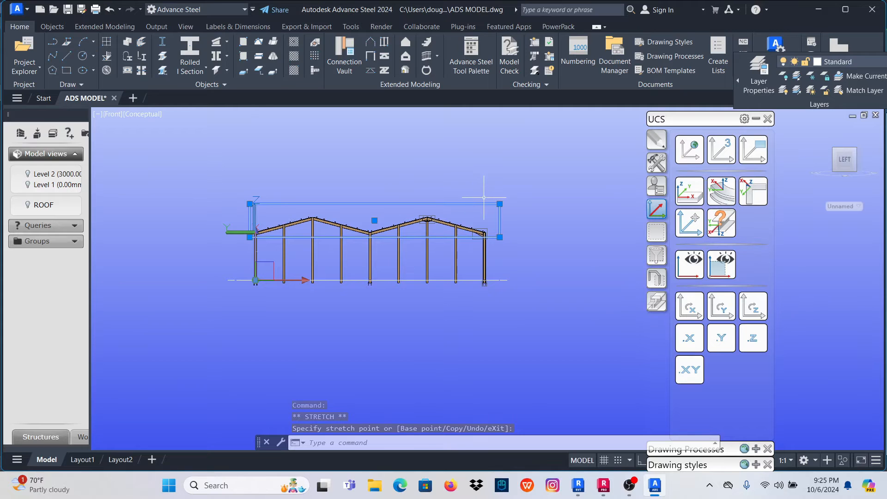
pyautogui.keyDown('shift'); pyautogui.moveTo(484, 198); pyautogui.dragTo(490, 238, button='middle'); pyautogui.keyUp('shift')
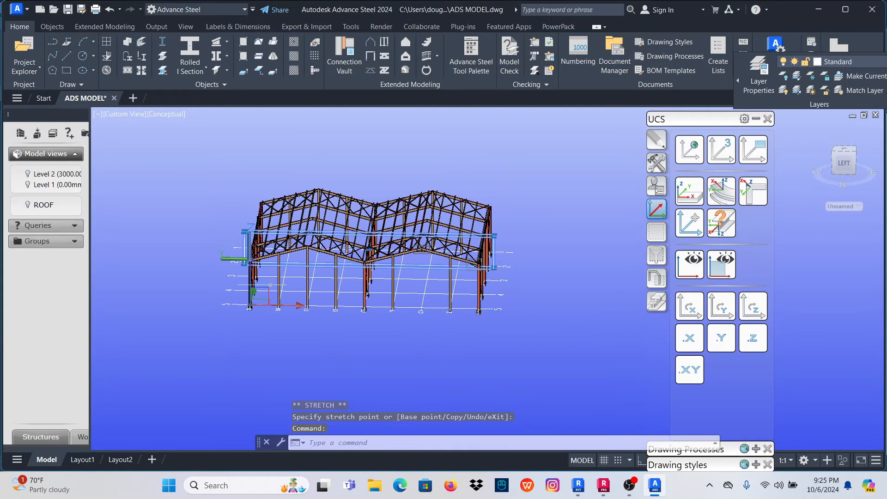
pyautogui.scroll(8, 274, 216)
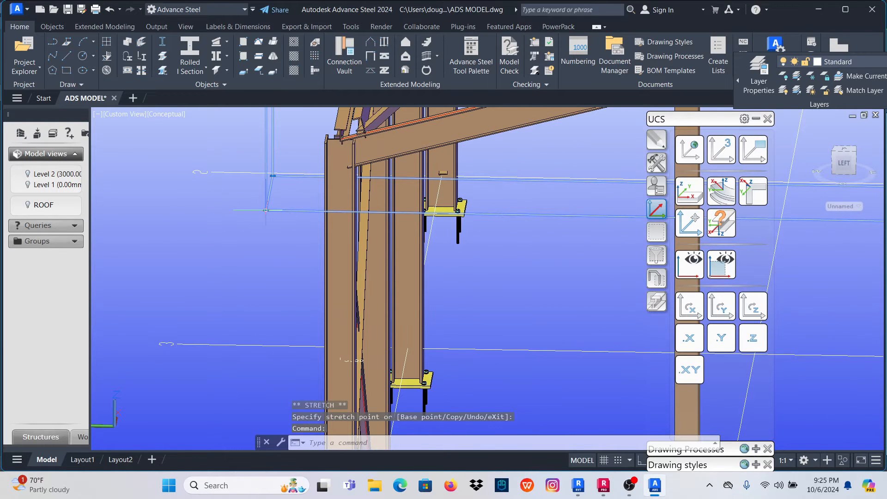
pyautogui.click(266, 210)
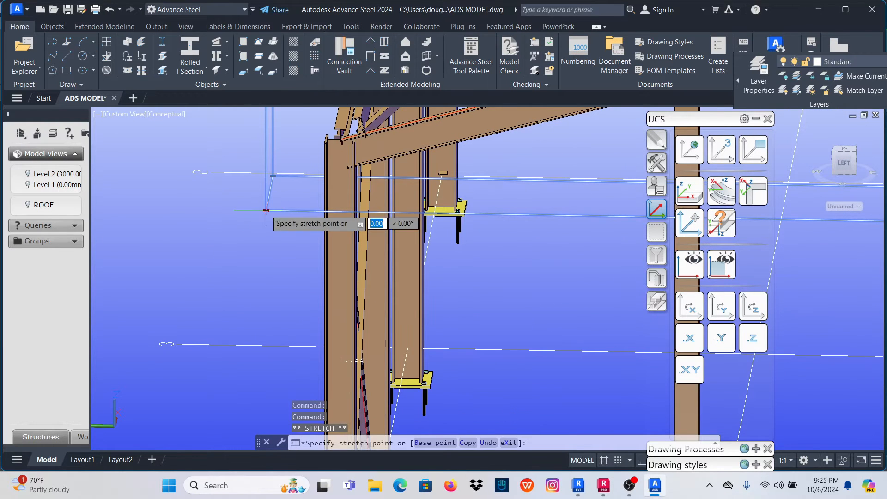
pyautogui.click(266, 240)
pyautogui.scroll(-6, 251, 262)
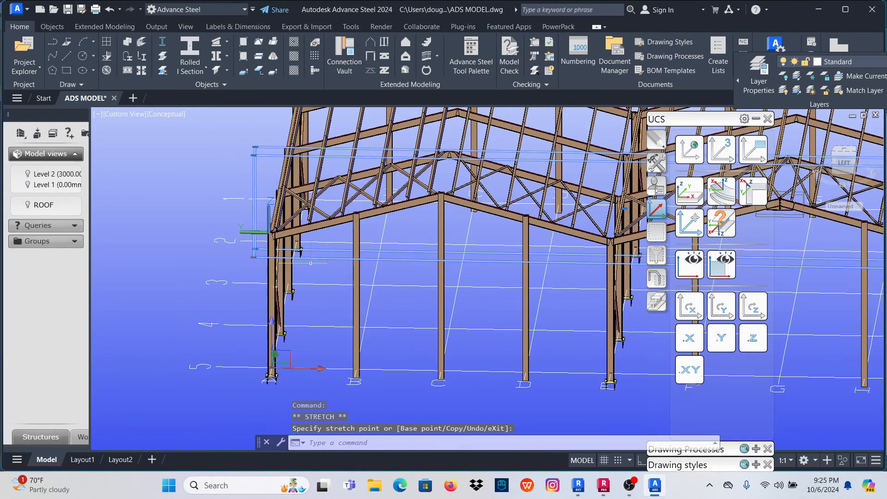
pyautogui.scroll(-10, 636, 201)
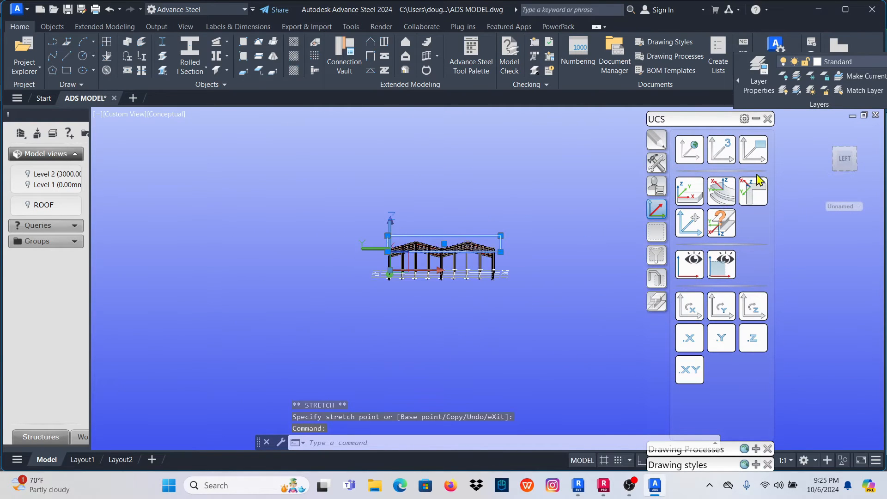
# Examine how the ROOF view box sits around the roof in elevation and at the corner column on grid line 5.
pyautogui.click(844, 160)
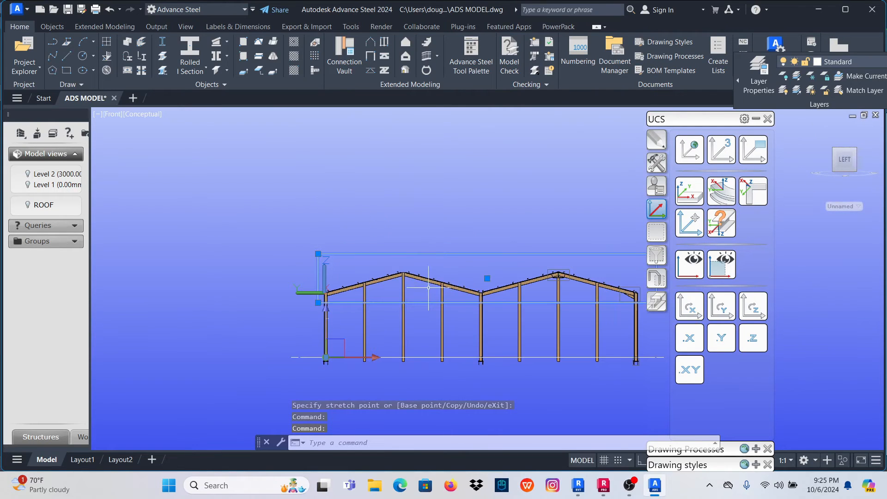
pyautogui.scroll(-4, 251, 229)
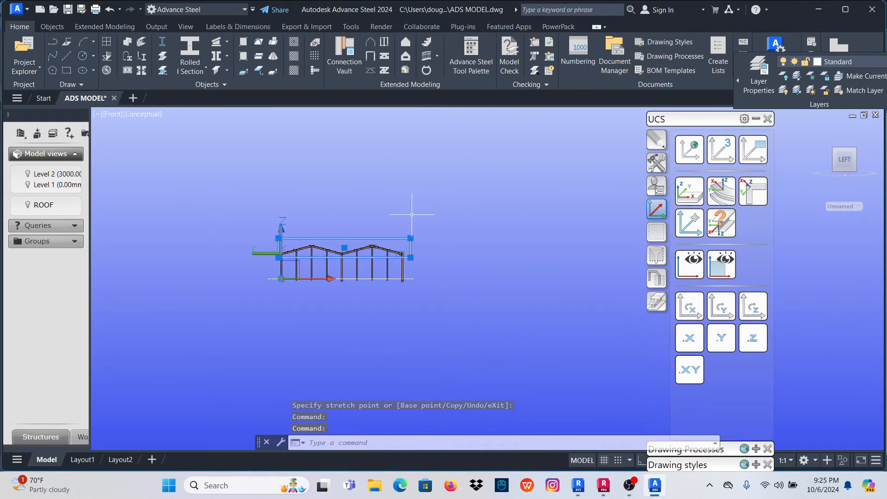
pyautogui.keyDown('shift'); pyautogui.moveTo(435, 227); pyautogui.dragTo(401, 257, button='middle'); pyautogui.keyUp('shift')
pyautogui.scroll(7, 401, 264)
pyautogui.scroll(-4, 315, 217)
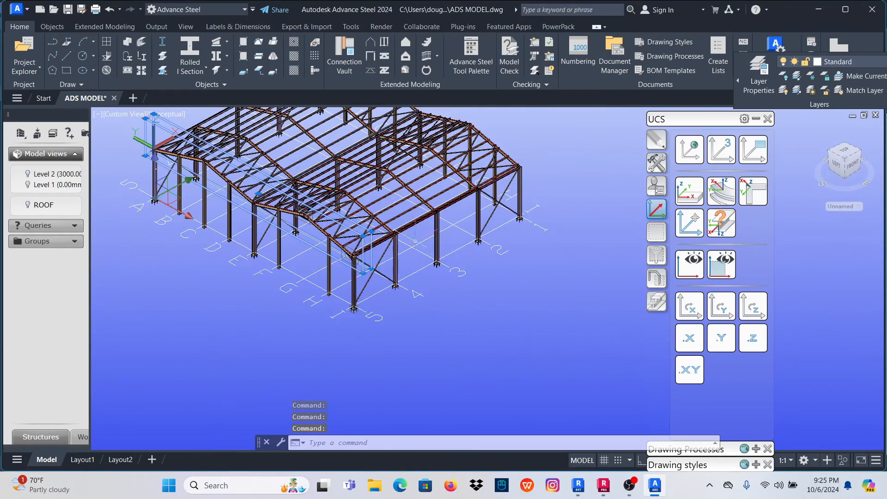
pyautogui.scroll(6, 408, 238)
pyautogui.scroll(-6, 300, 281)
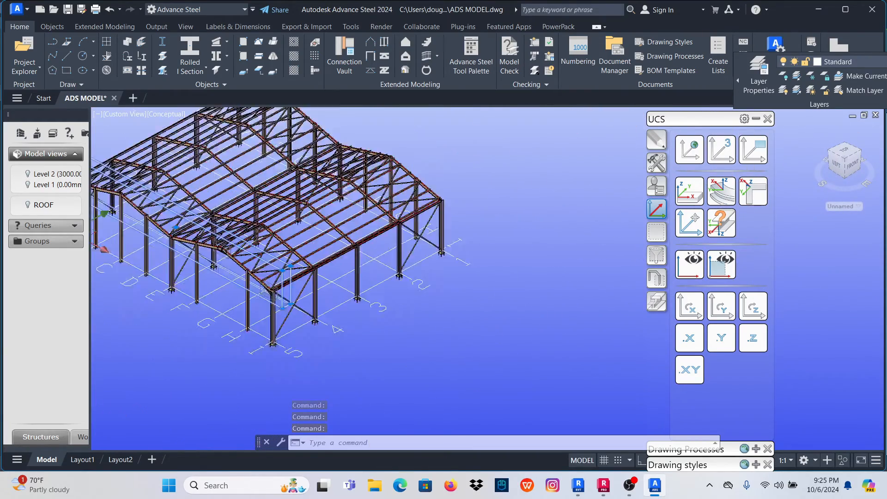
pyautogui.scroll(-2, 285, 267)
pyautogui.scroll(8, 277, 250)
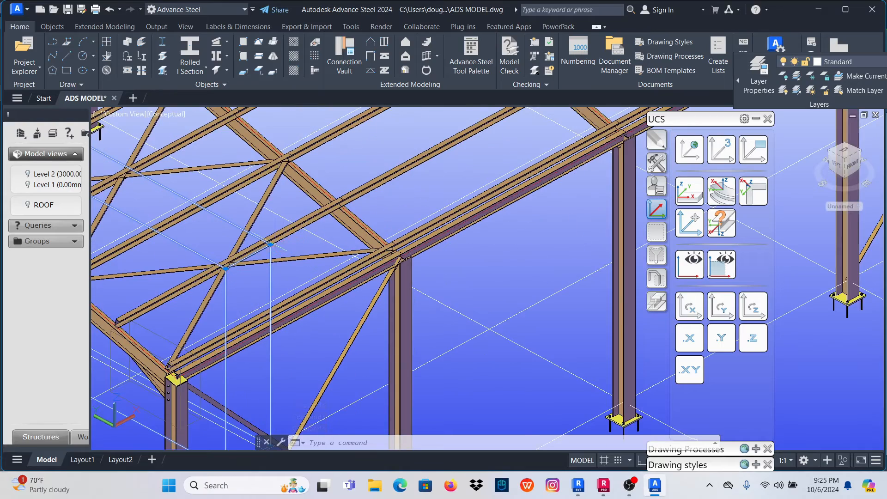
pyautogui.scroll(-8, 272, 244)
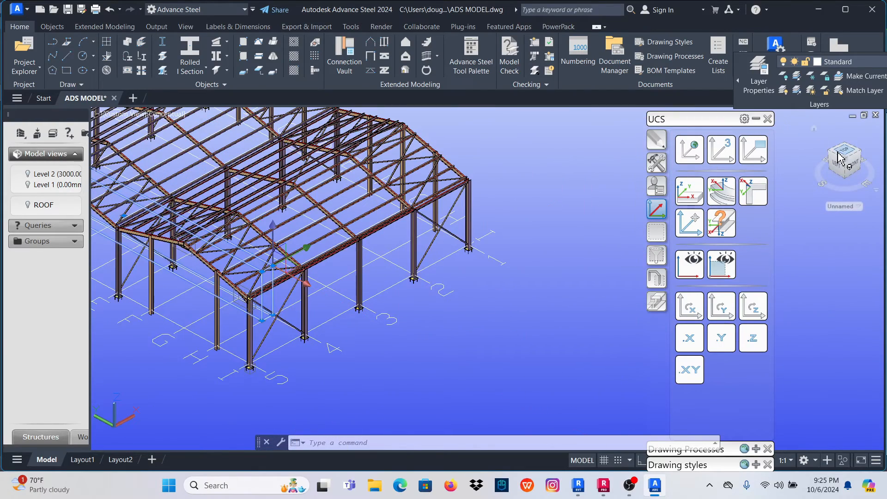
# In plan, stretch the ROOF view box from grid line 5 across the whole building to beyond grid line 1, and deselect it.
pyautogui.click(842, 155)
pyautogui.scroll(-4, 381, 289)
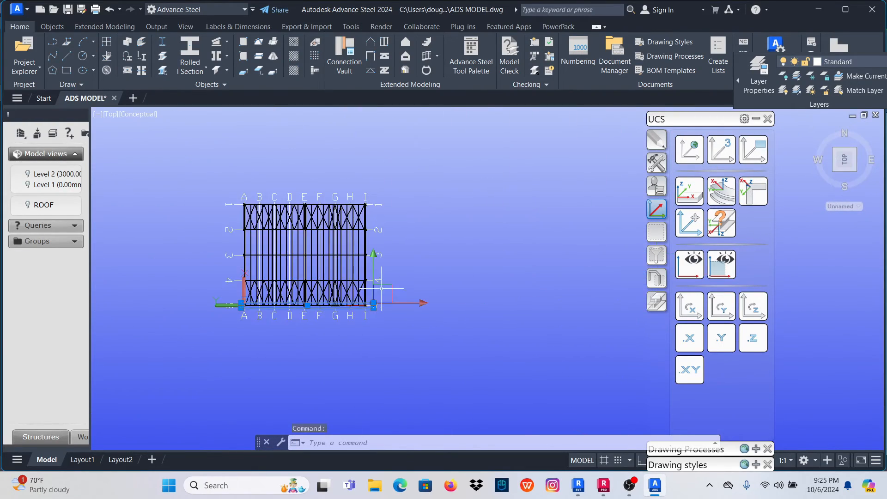
pyautogui.scroll(8, 382, 288)
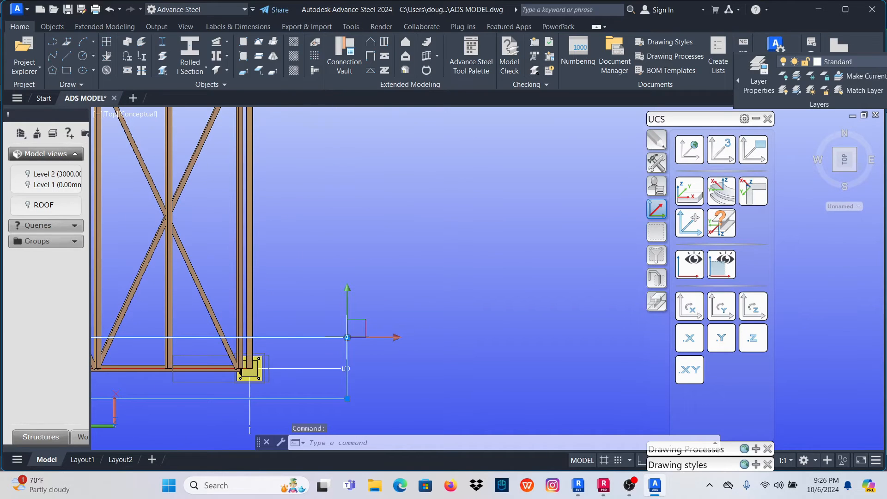
pyautogui.click(347, 337)
pyautogui.scroll(-8, 351, 296)
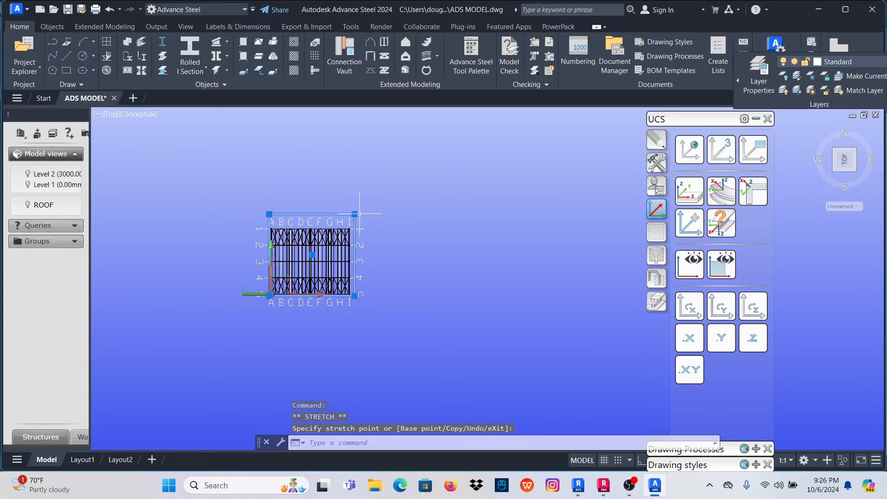
pyautogui.keyDown('shift'); pyautogui.moveTo(505, 306); pyautogui.dragTo(479, 207, button='middle'); pyautogui.keyUp('shift')
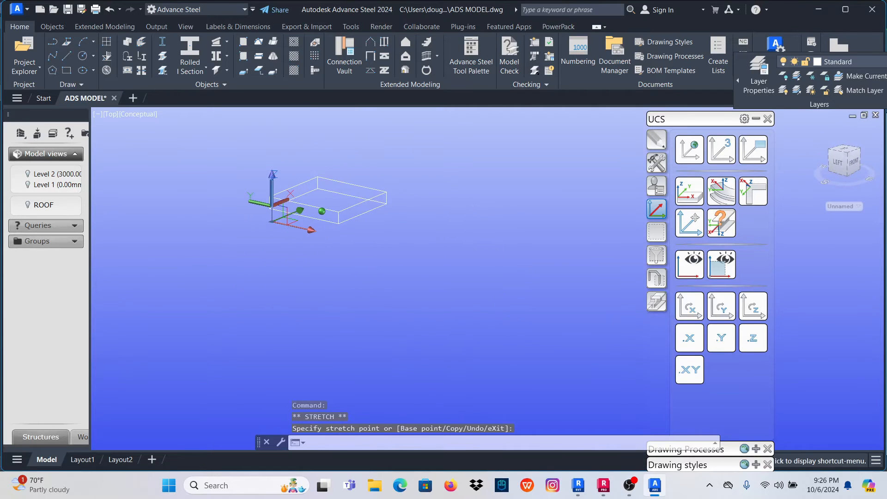
pyautogui.scroll(8, 330, 202)
pyautogui.scroll(-4, 301, 236)
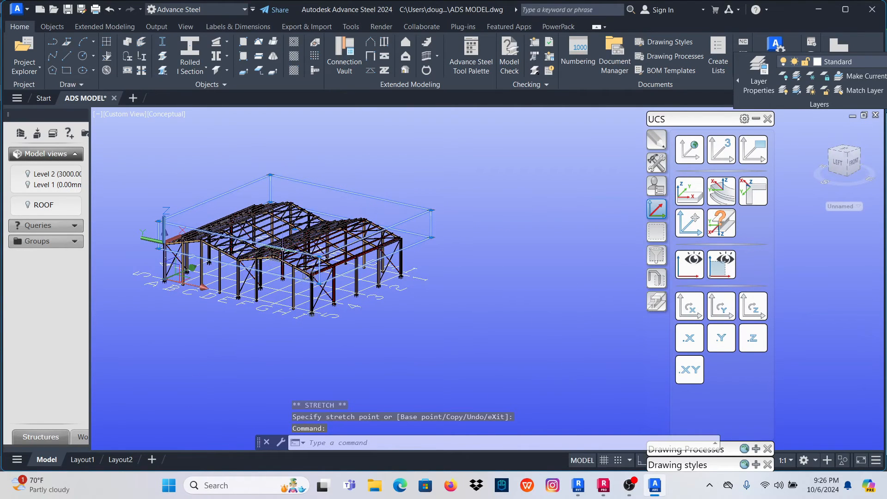
pyautogui.scroll(3, 348, 252)
pyautogui.press('Escape')
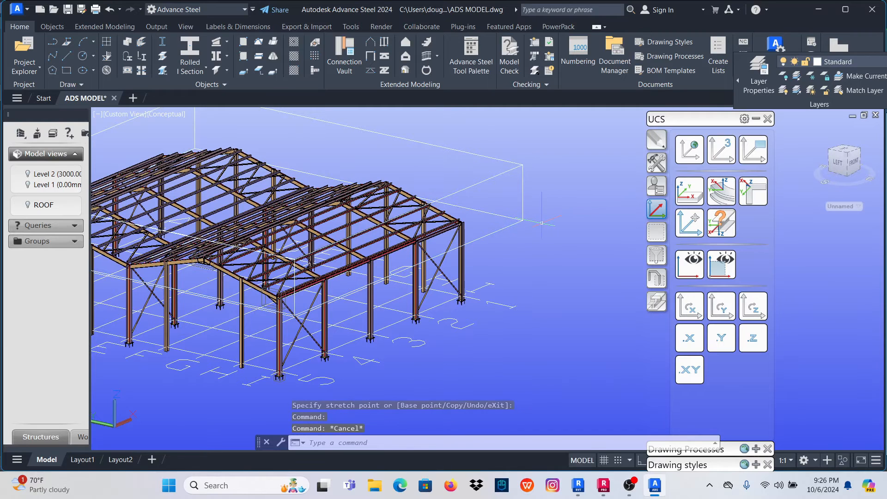
# Activate the ROOF model view to preview the roof in plan, and switch it off again.
pyautogui.doubleClick(505, 173)
pyautogui.scroll(-5, 292, 260)
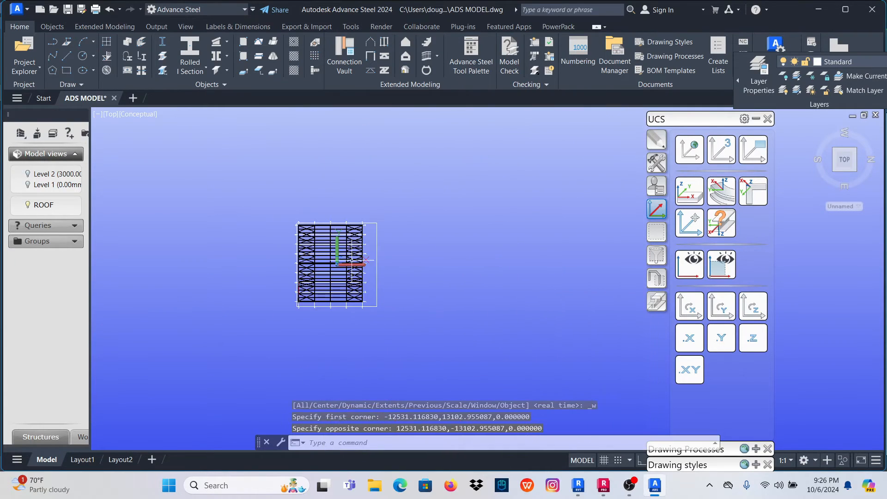
pyautogui.scroll(5, 354, 261)
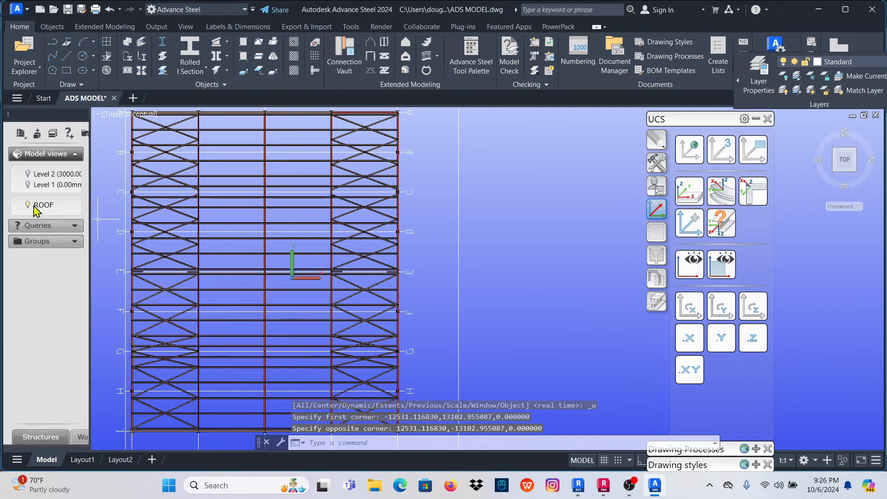
pyautogui.scroll(-5, 416, 289)
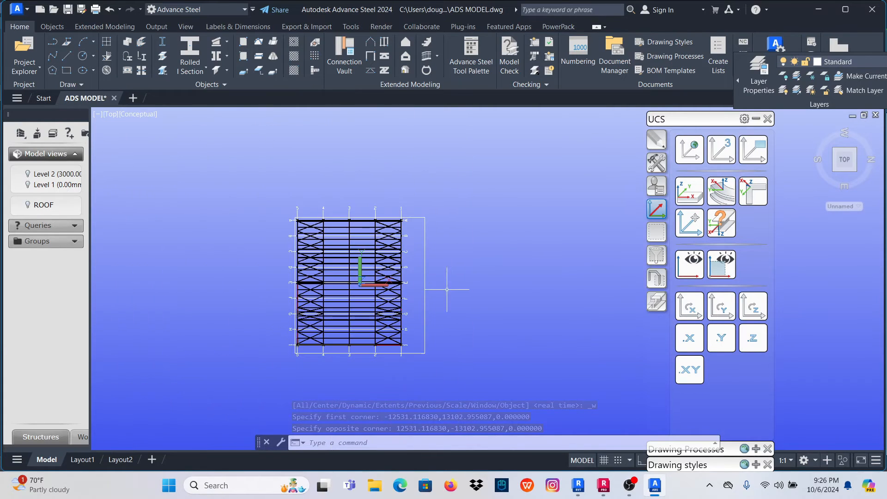
# Enable automatic drawing creation in the ROOF view box's camera properties and set its type to Roof plan.
pyautogui.keyDown('shift'); pyautogui.moveTo(505, 307); pyautogui.dragTo(429, 203, button='middle'); pyautogui.keyUp('shift')
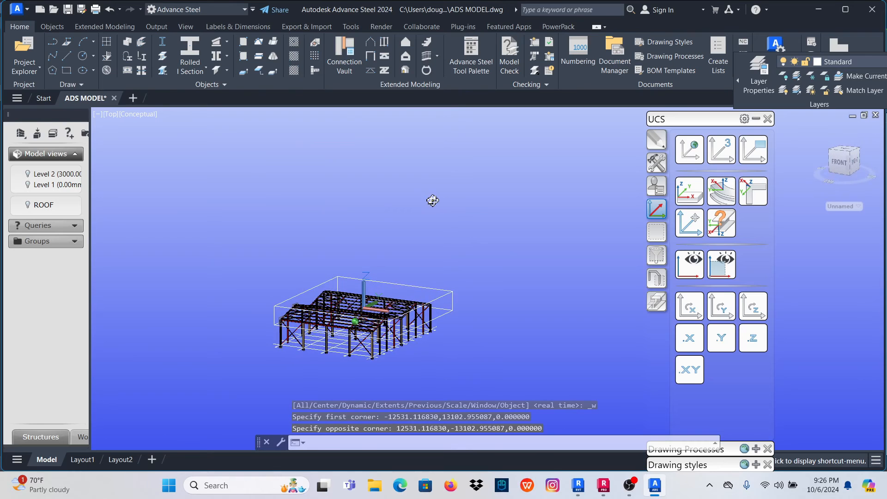
pyautogui.scroll(6, 408, 344)
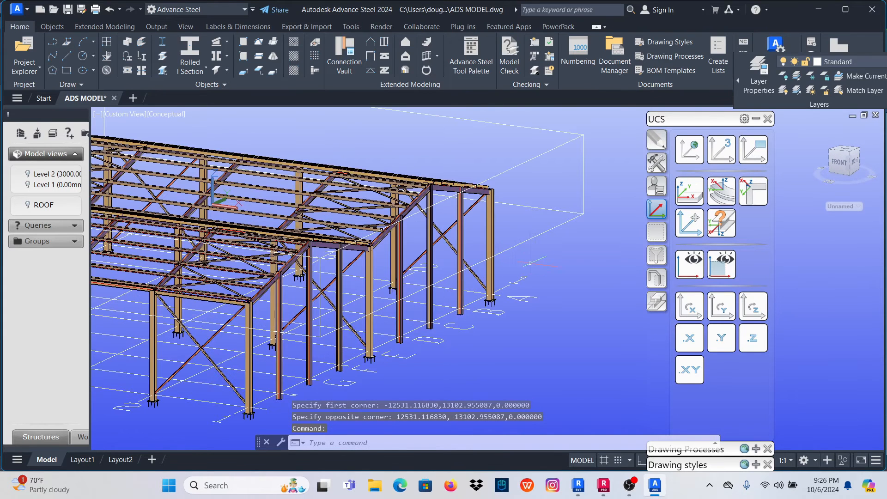
pyautogui.rightClick(532, 237)
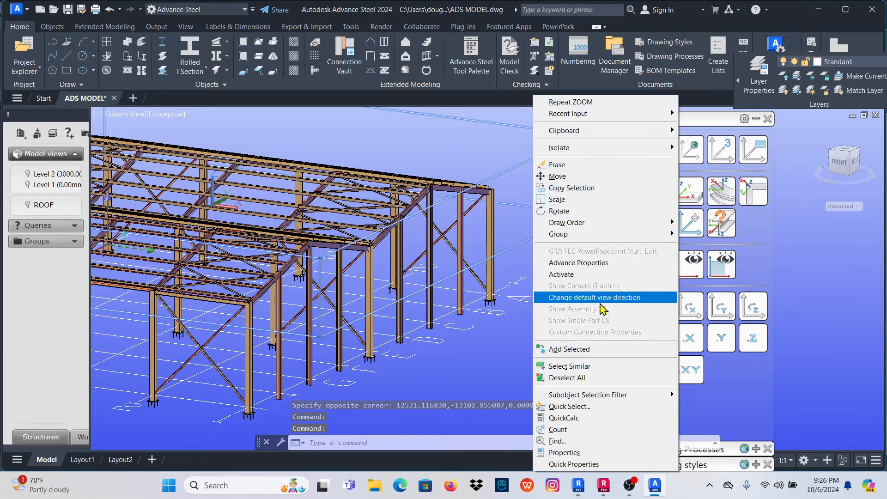
pyautogui.click(581, 264)
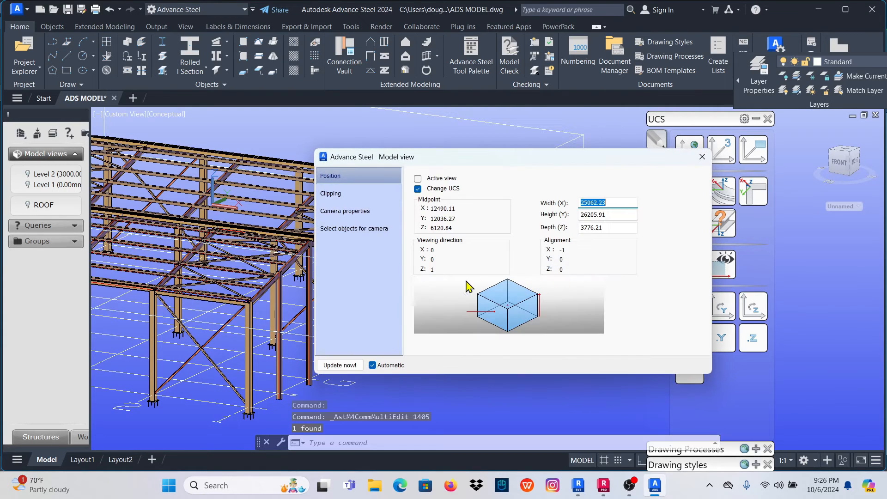
pyautogui.click(359, 212)
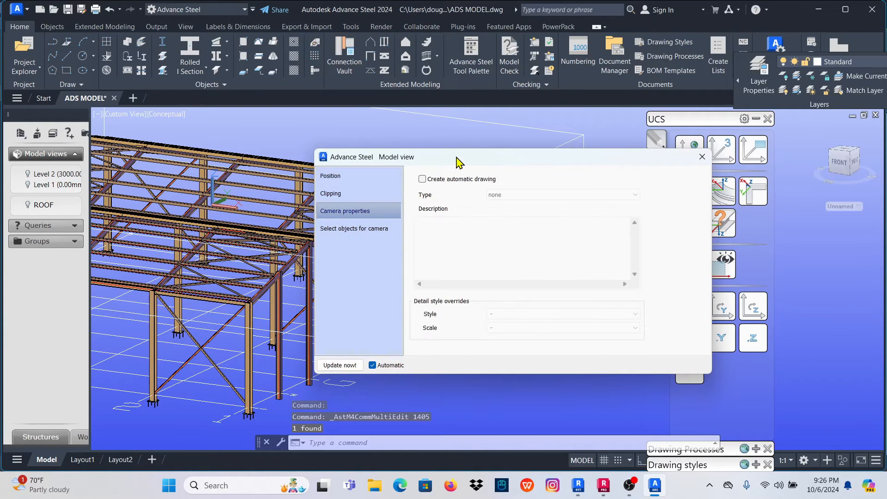
pyautogui.moveTo(457, 161); pyautogui.dragTo(302, 124)
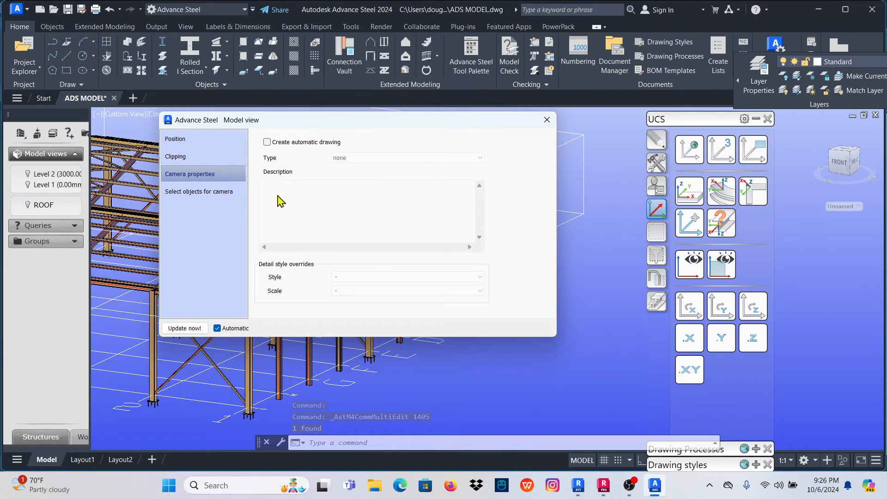
pyautogui.click(267, 143)
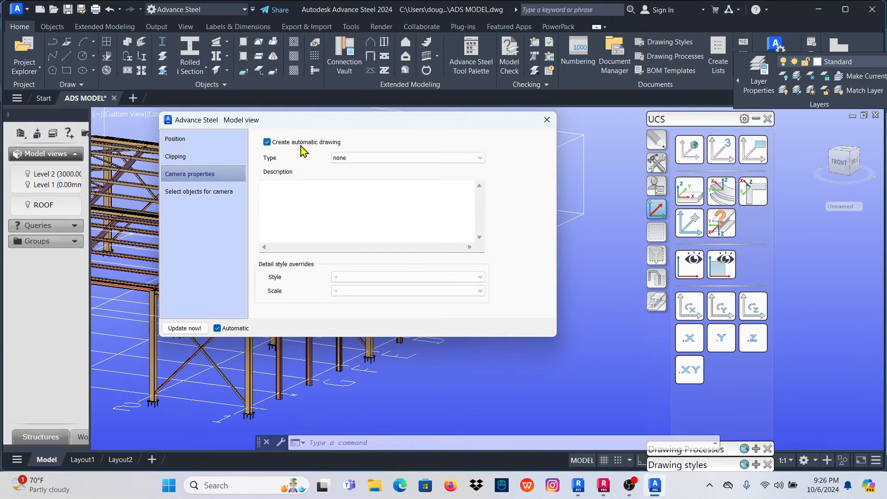
pyautogui.click(480, 158)
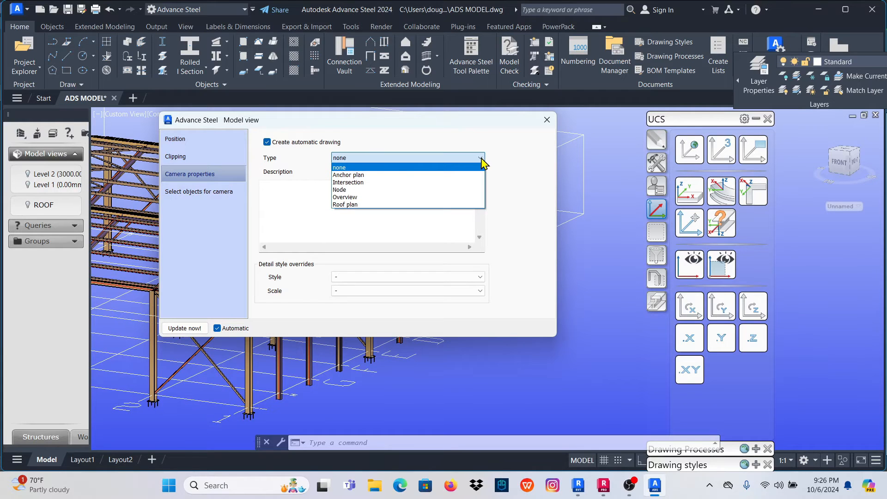
pyautogui.click(356, 204)
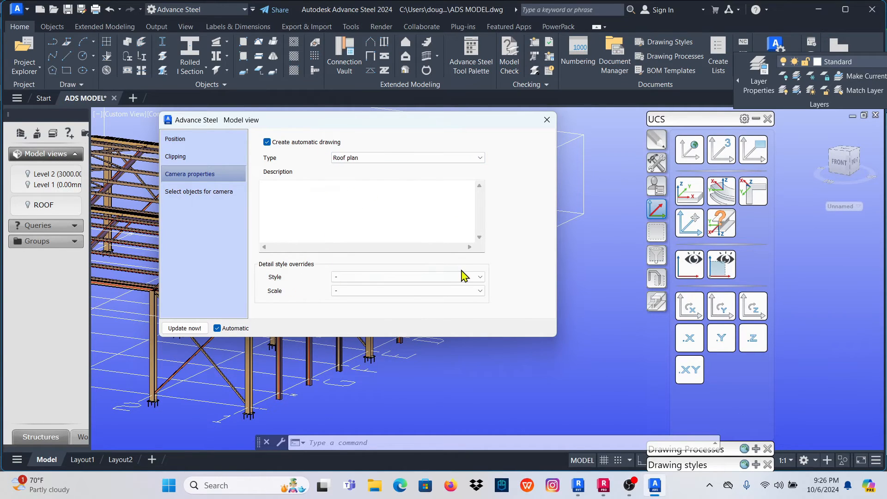
# Override the ROOF view's detail style with 3.2 - Plan.
pyautogui.click(476, 276)
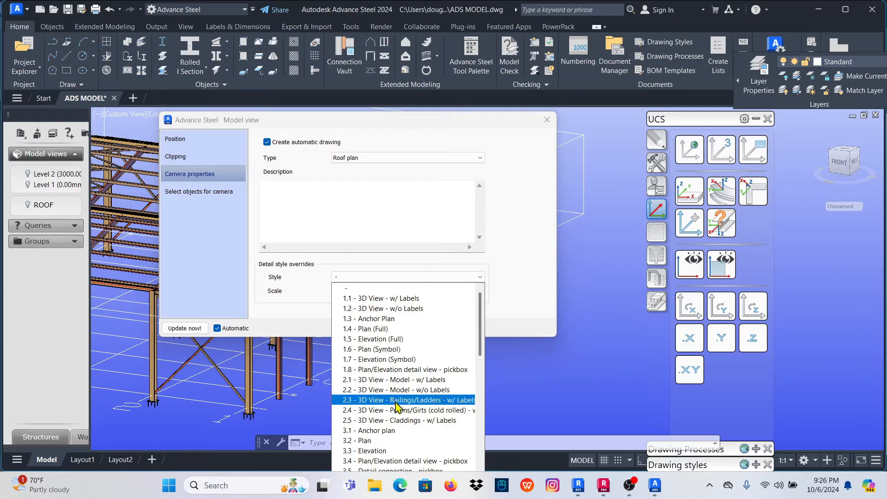
pyautogui.moveTo(481, 329); pyautogui.dragTo(476, 458)
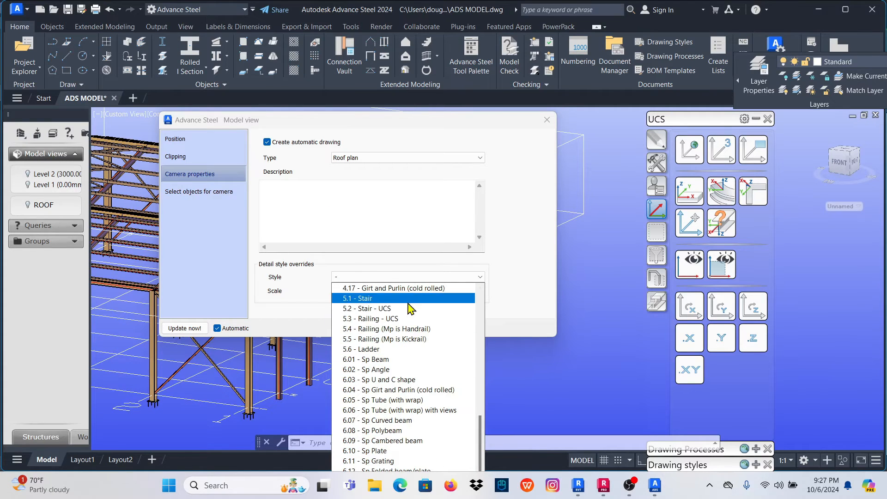
pyautogui.moveTo(421, 127); pyautogui.dragTo(425, 79)
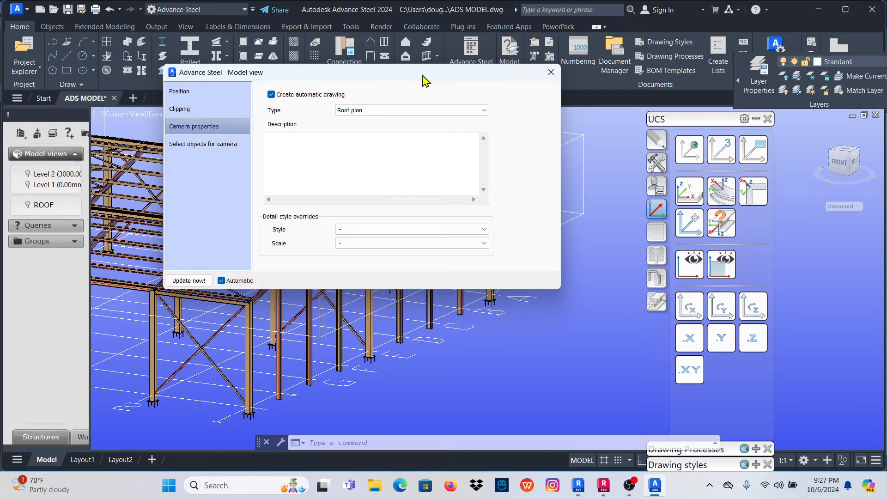
pyautogui.click(484, 231)
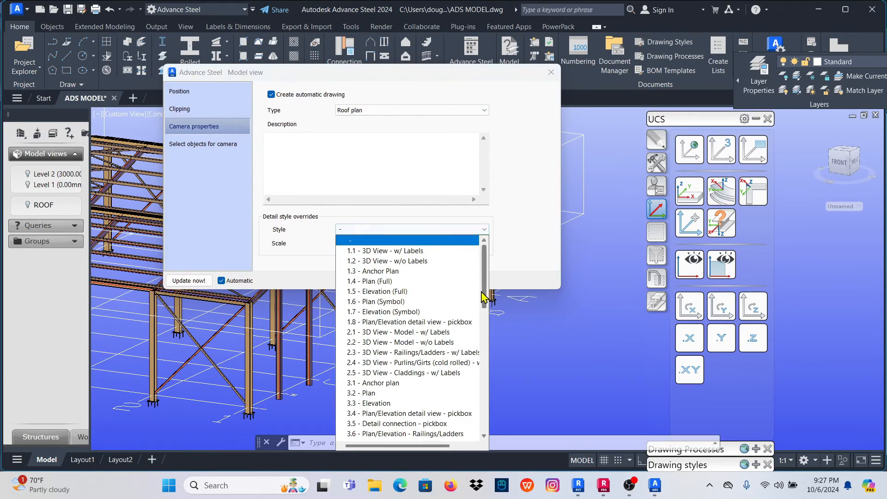
pyautogui.click(502, 376)
pyautogui.click(483, 230)
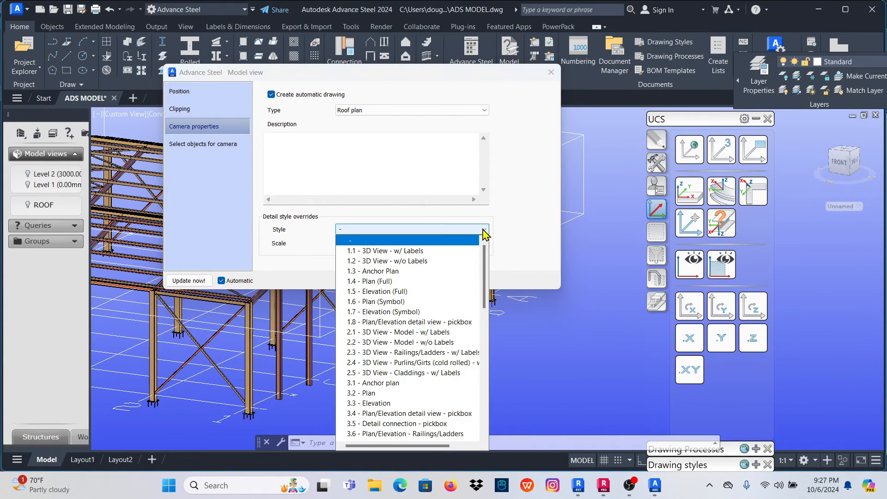
pyautogui.moveTo(485, 261)
pyautogui.mouseDown()
pyautogui.moveTo(490, 408)
pyautogui.moveTo(485, 272)
pyautogui.mouseUp()
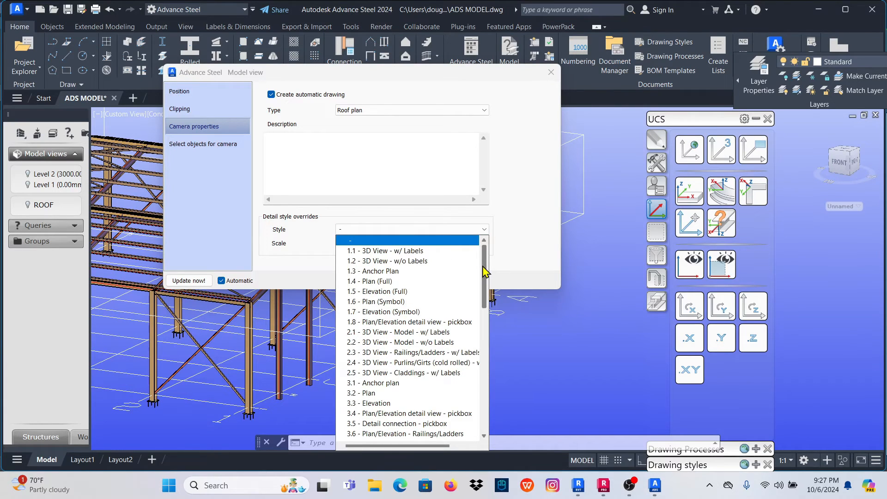
pyautogui.click(376, 393)
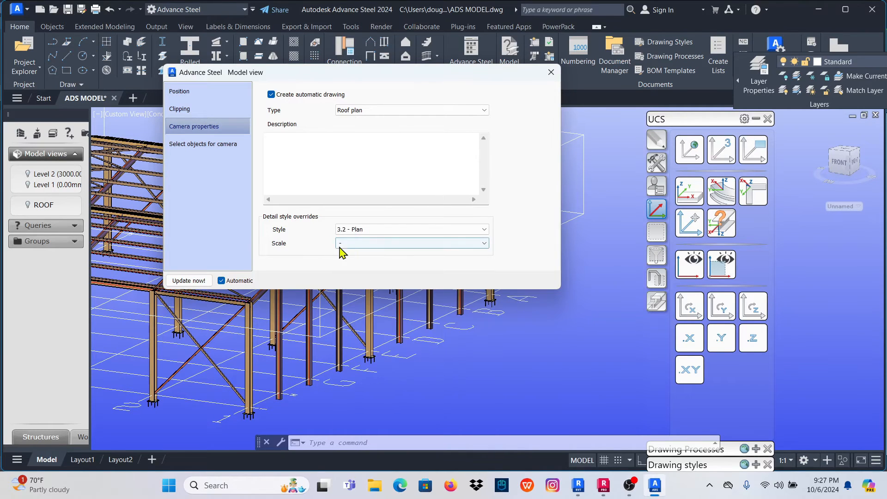
# Set the ROOF view's detail scale to 1:100 and close its properties.
pyautogui.click(476, 246)
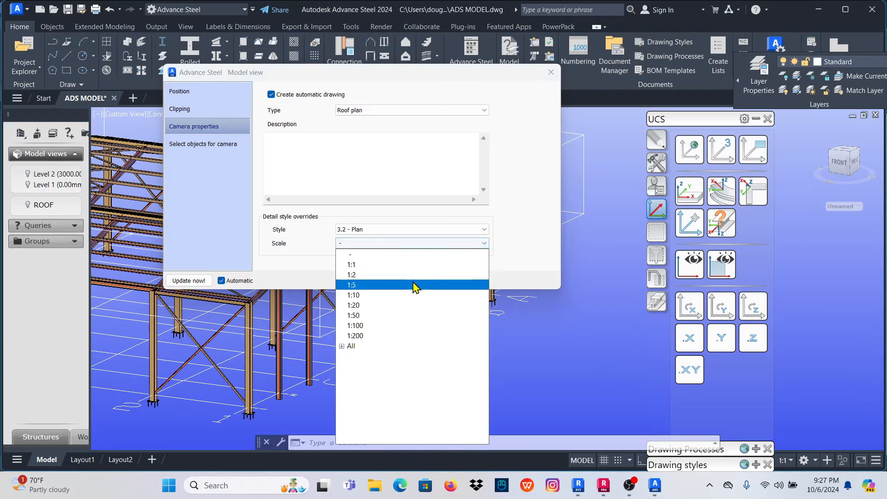
pyautogui.click(363, 326)
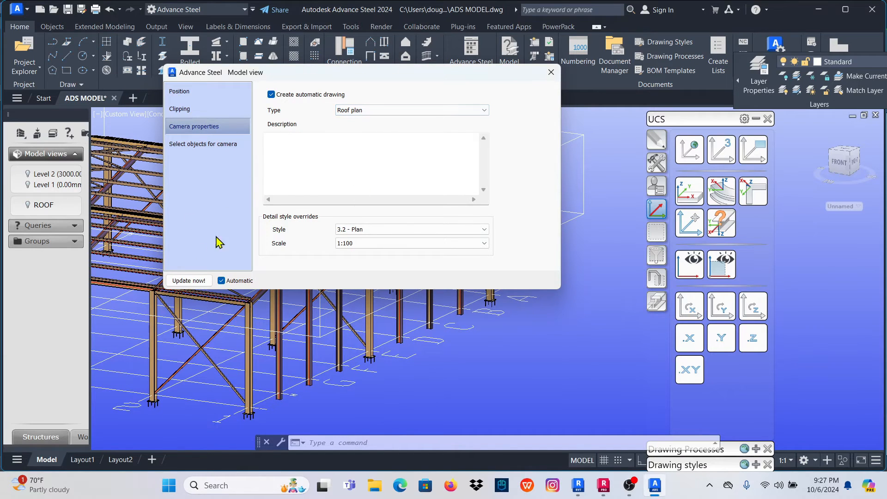
pyautogui.click(552, 73)
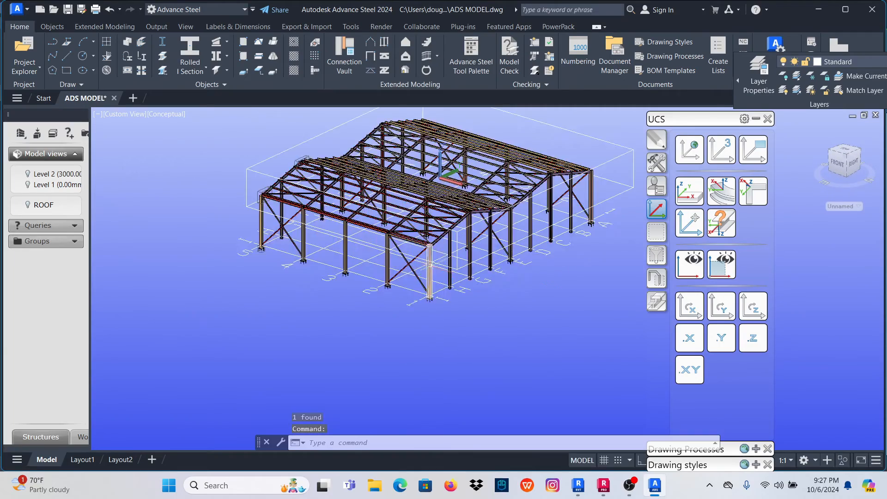
# Examine the haunch connection and the base plate connection of the corner column for joint boxes.
pyautogui.scroll(4, 421, 251)
pyautogui.scroll(-13, 397, 255)
pyautogui.keyDown('shift'); pyautogui.moveTo(383, 273); pyautogui.dragTo(490, 281, button='middle'); pyautogui.keyUp('shift')
pyautogui.scroll(10, 489, 280)
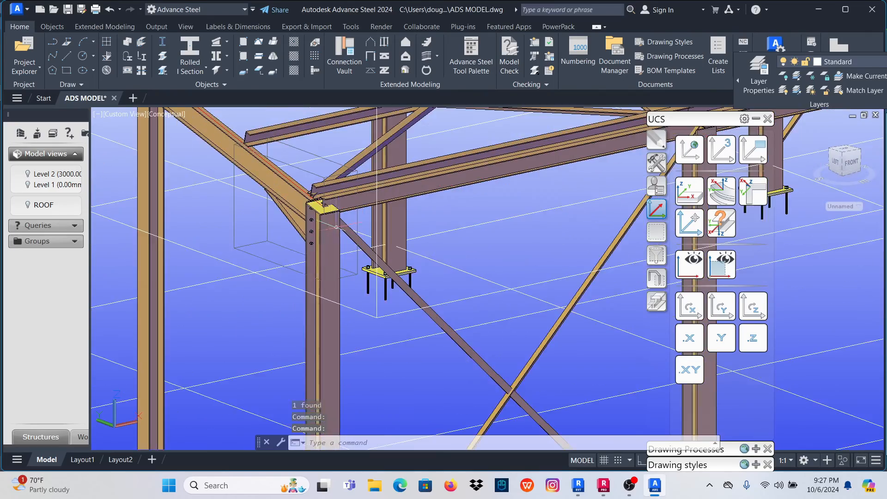
pyautogui.scroll(-6, 432, 274)
pyautogui.scroll(8, 328, 255)
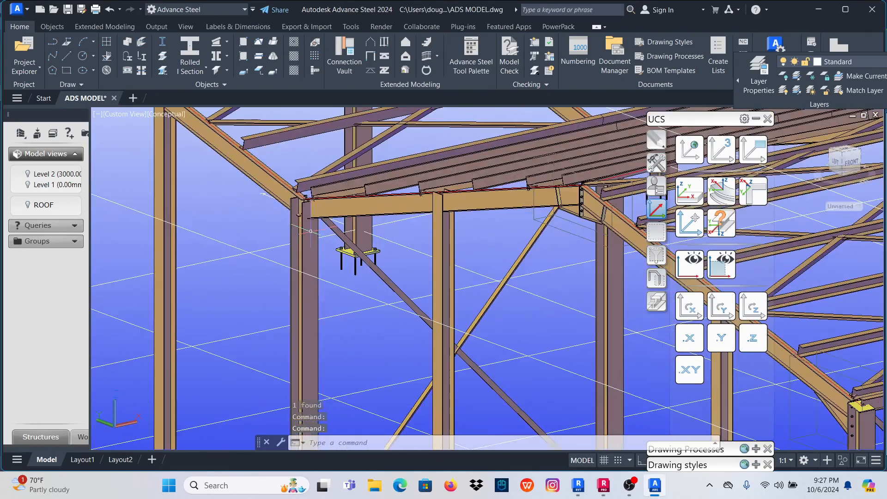
pyautogui.scroll(-10, 291, 225)
pyautogui.scroll(15, 398, 364)
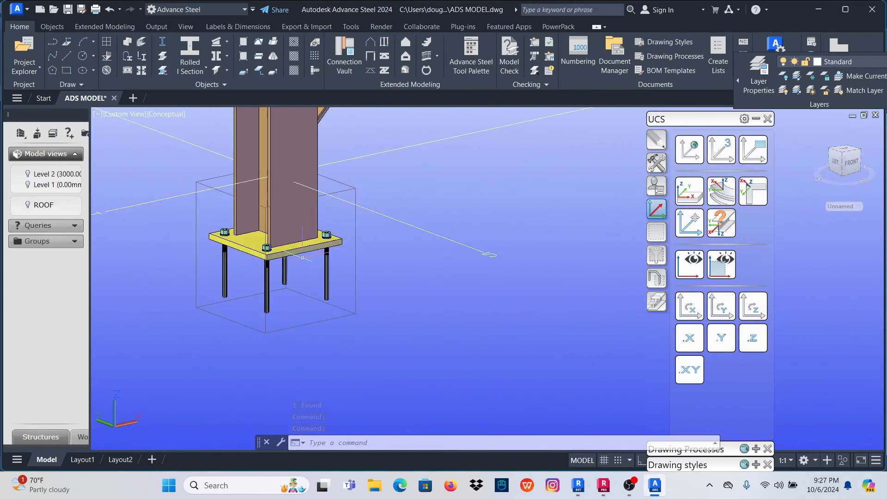
pyautogui.scroll(2, 398, 364)
pyautogui.scroll(-4, 375, 329)
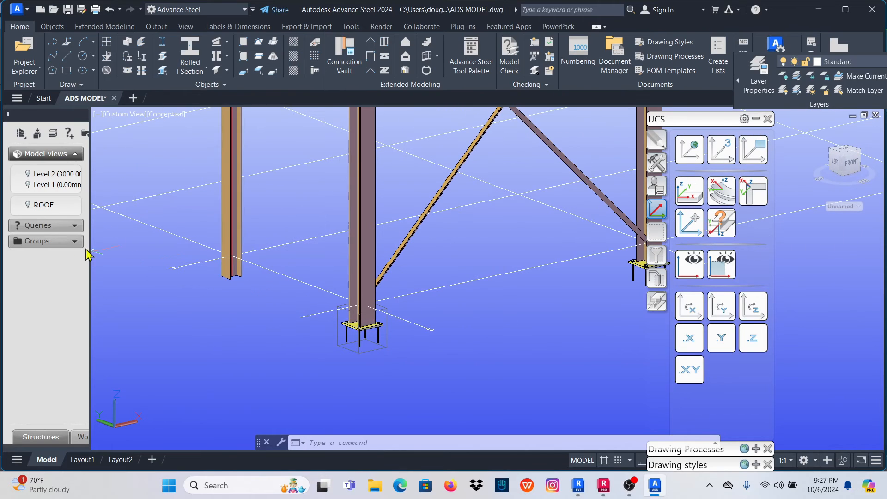
pyautogui.click(37, 135)
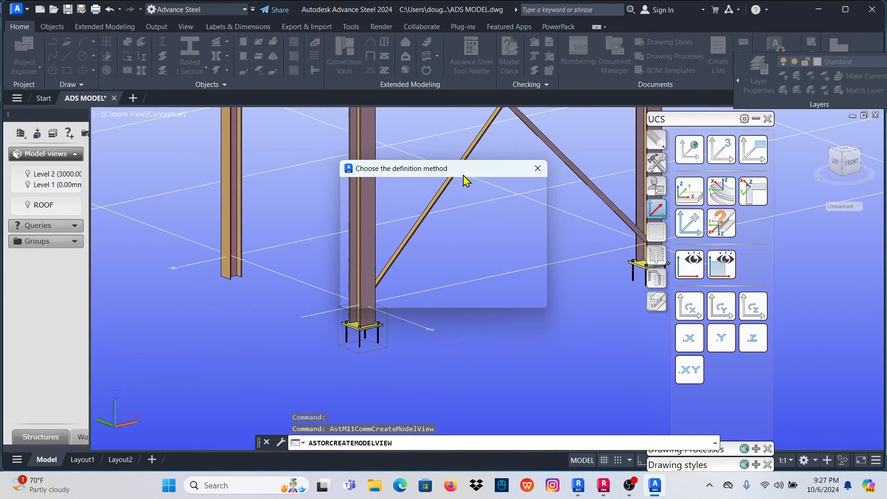
pyautogui.moveTo(476, 172); pyautogui.dragTo(523, 166)
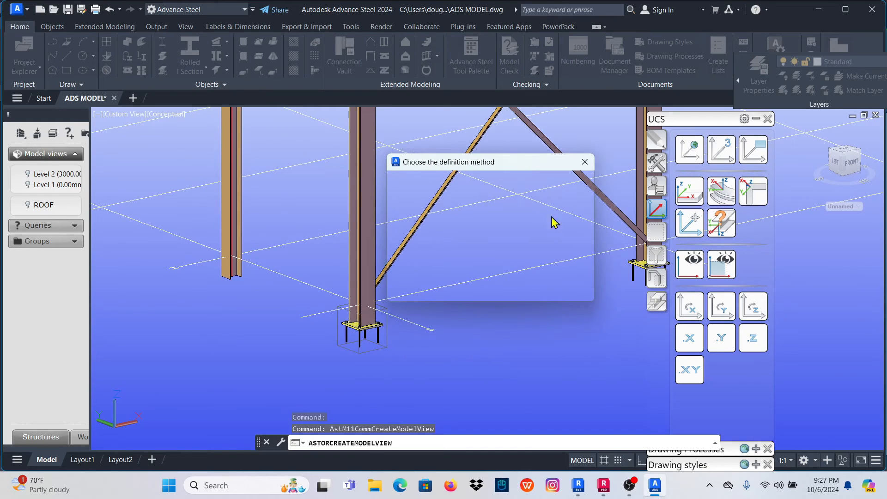
pyautogui.click(585, 162)
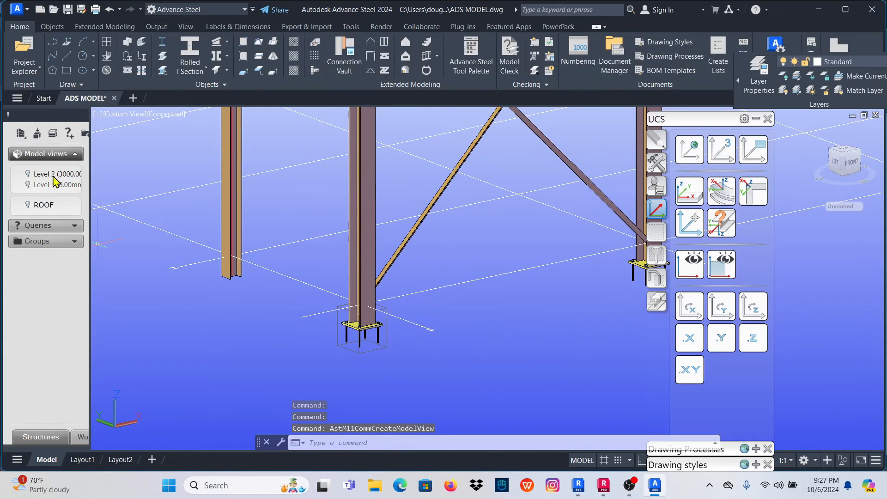
# Start a model view with the At joint box method on the corner column's haunch connection and name it HAUNCH.
pyautogui.click(37, 135)
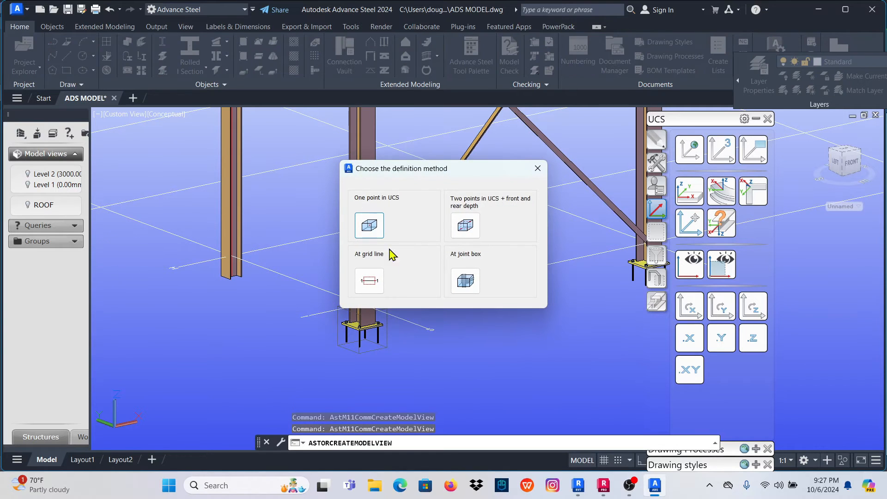
pyautogui.click(465, 281)
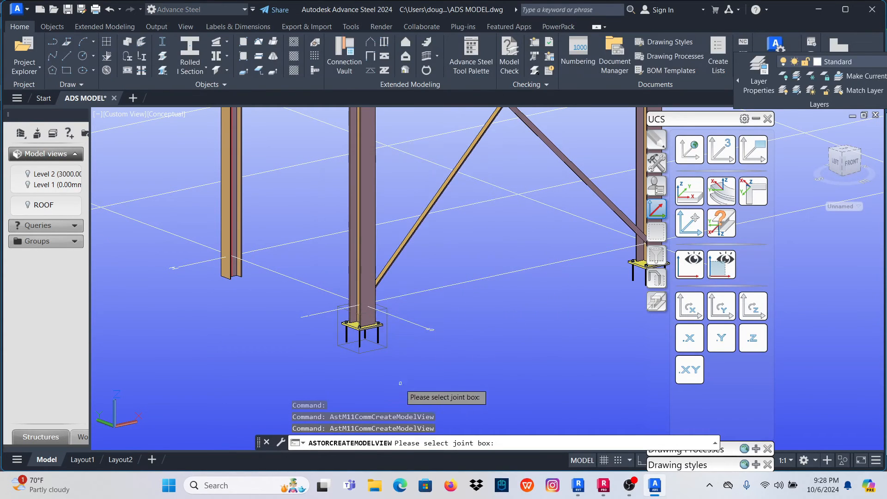
pyautogui.scroll(-5, 422, 367)
pyautogui.scroll(5, 397, 206)
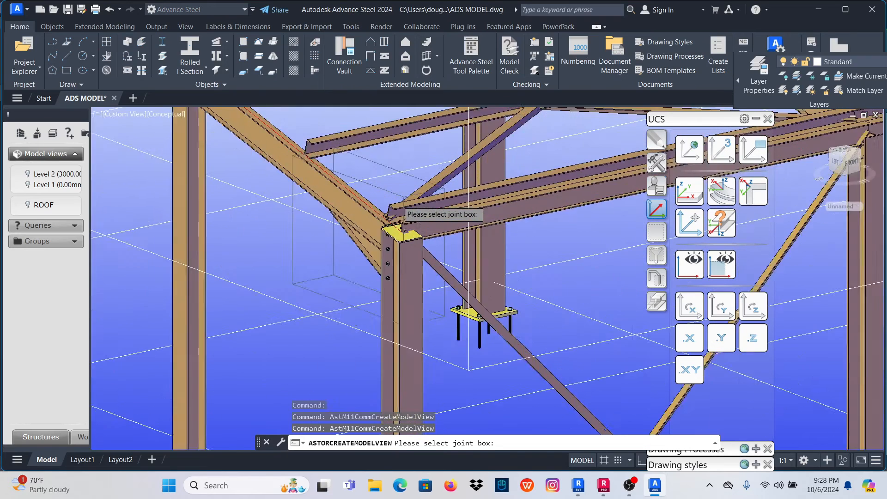
pyautogui.click(372, 183)
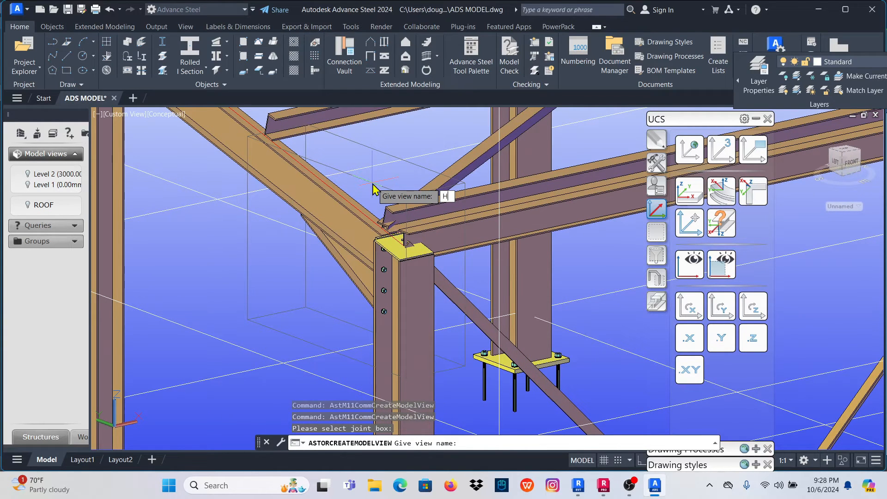
pyautogui.write('HAUNCH')
pyautogui.press('Return')
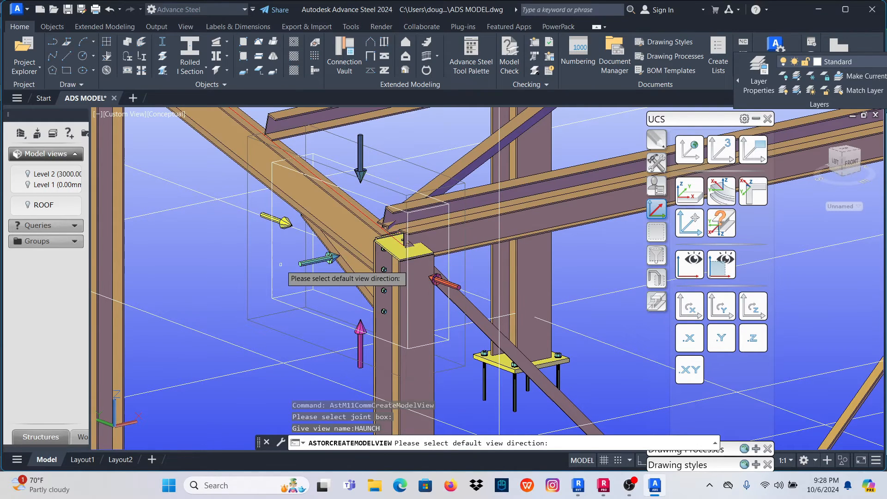
# Choose the cyan arrow as the HAUNCH view's default view direction and finish creating the view.
pyautogui.scroll(-3, 341, 281)
pyautogui.scroll(5, 342, 281)
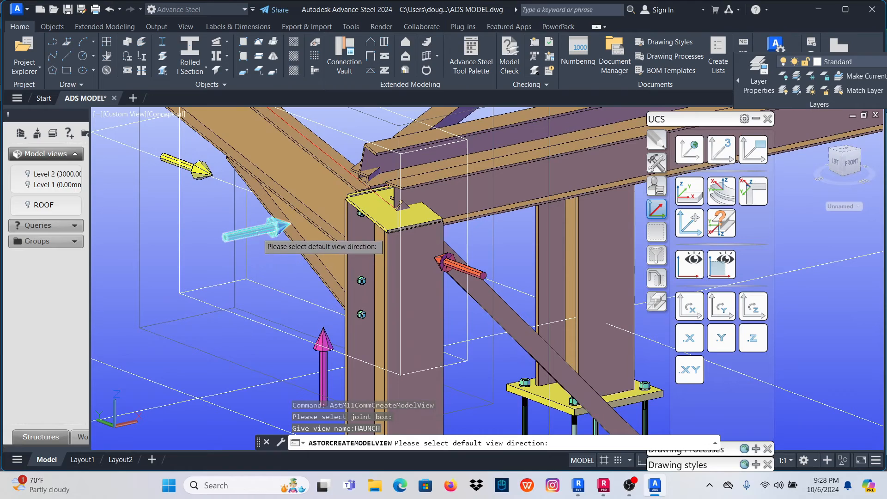
pyautogui.click(256, 232)
pyautogui.press('Return')
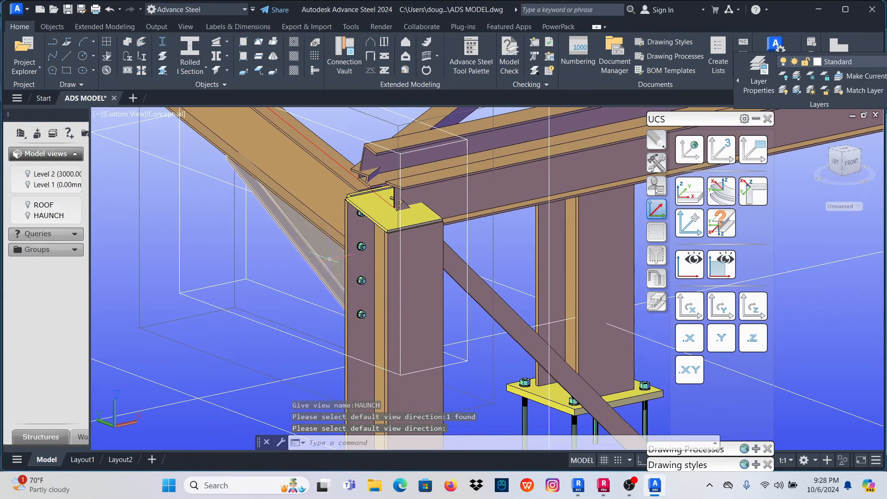
# Enable automatic drawing creation in the HAUNCH view box's camera properties and set its type to Node.
pyautogui.scroll(-6, 349, 228)
pyautogui.scroll(5, 360, 210)
pyautogui.scroll(-4, 363, 252)
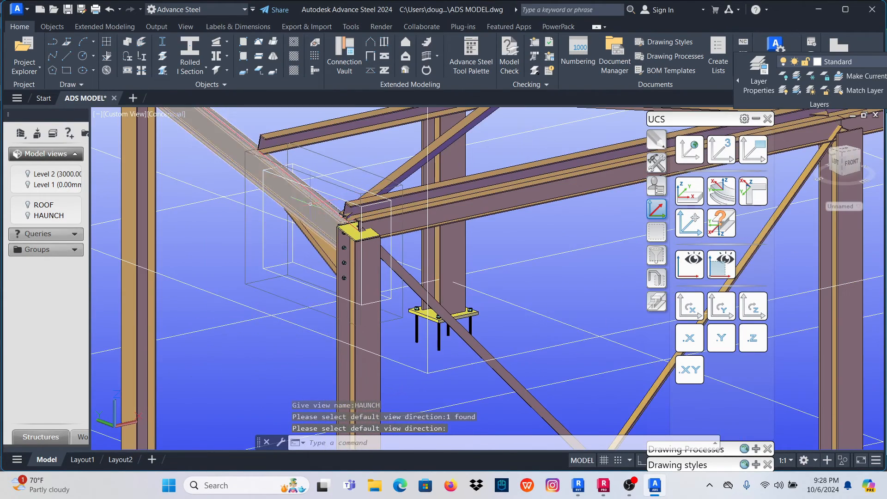
pyautogui.scroll(5, 379, 243)
pyautogui.click(384, 237)
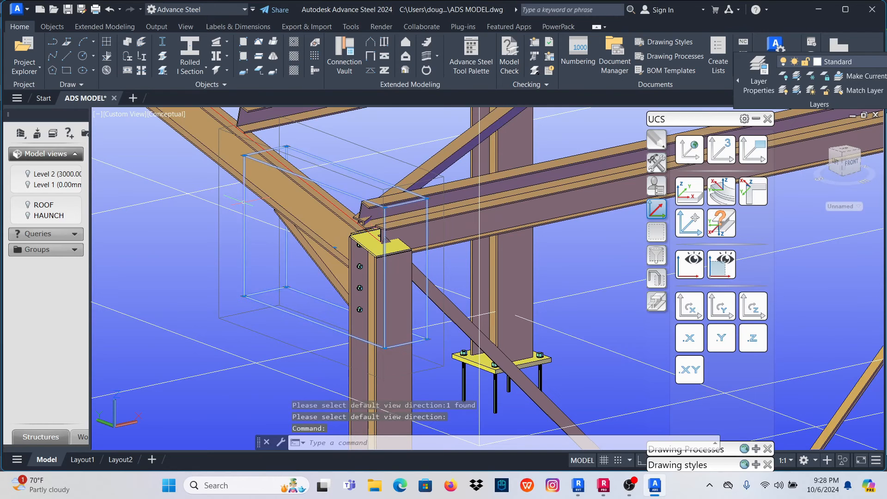
pyautogui.rightClick(245, 240)
pyautogui.click(282, 262)
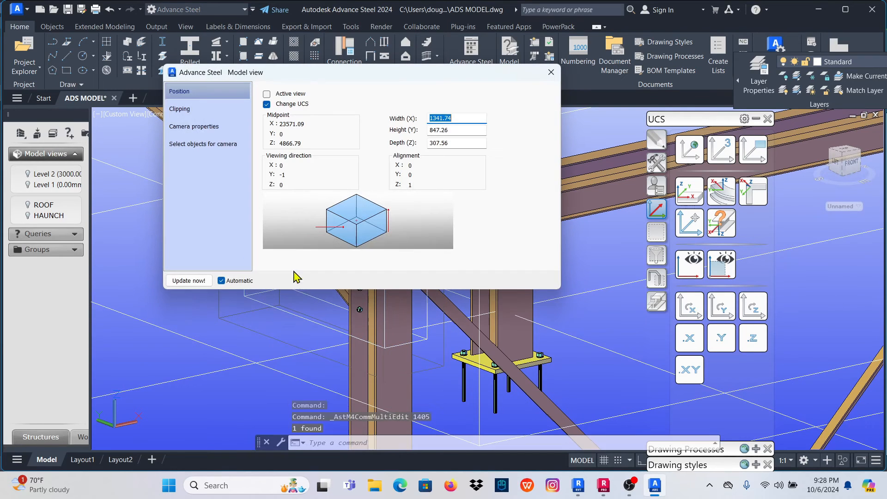
pyautogui.click(213, 126)
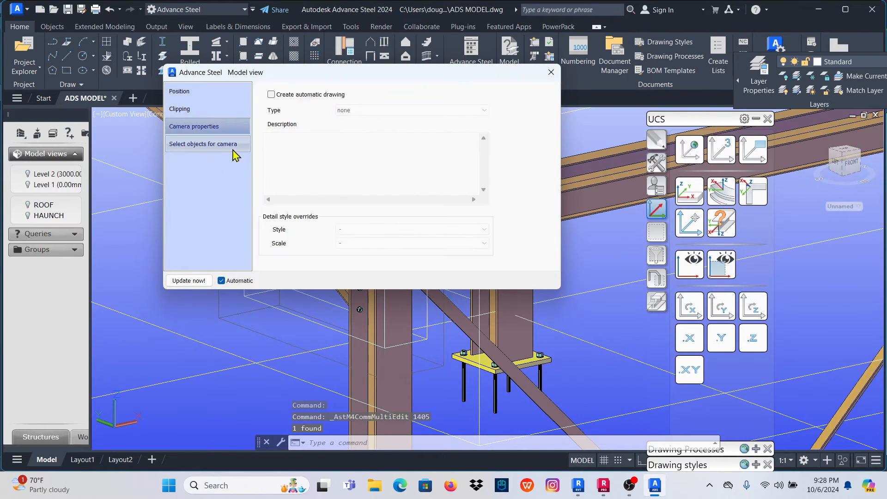
pyautogui.click(271, 95)
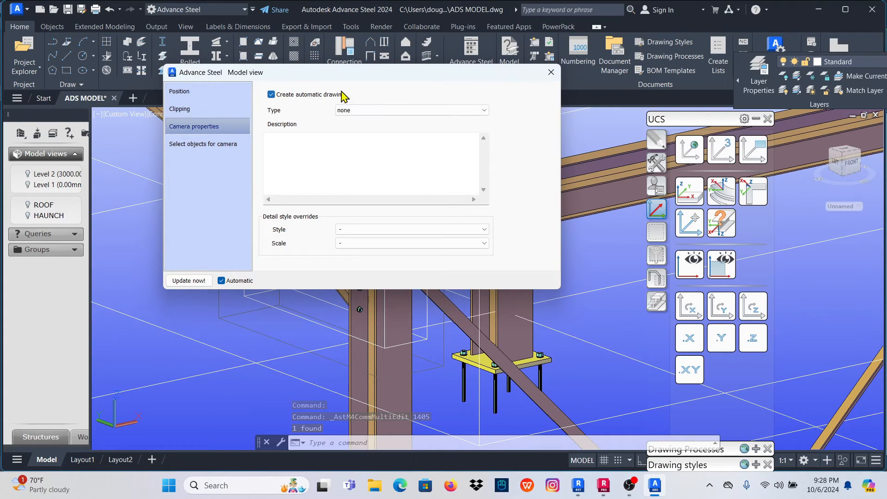
pyautogui.click(484, 111)
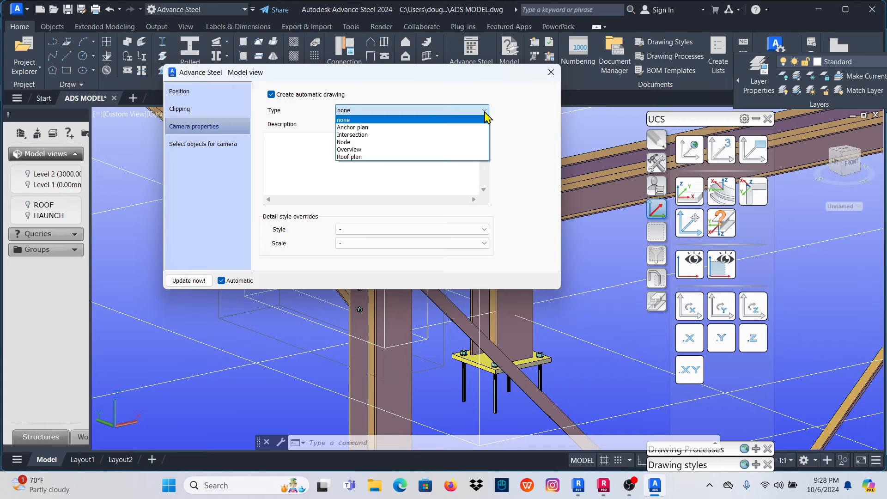
pyautogui.click(346, 142)
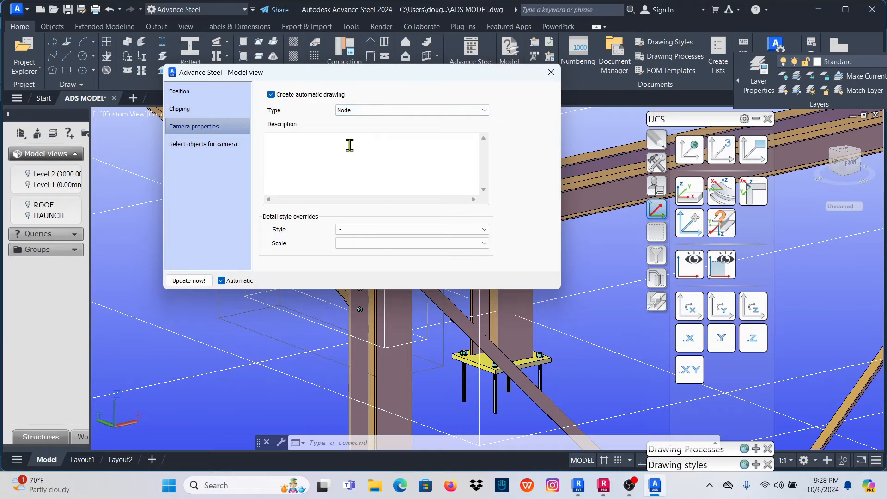
# Override the HAUNCH view's detail style with 1.4 - Plan (Full) at scale 1:10 and close its properties.
pyautogui.click(485, 230)
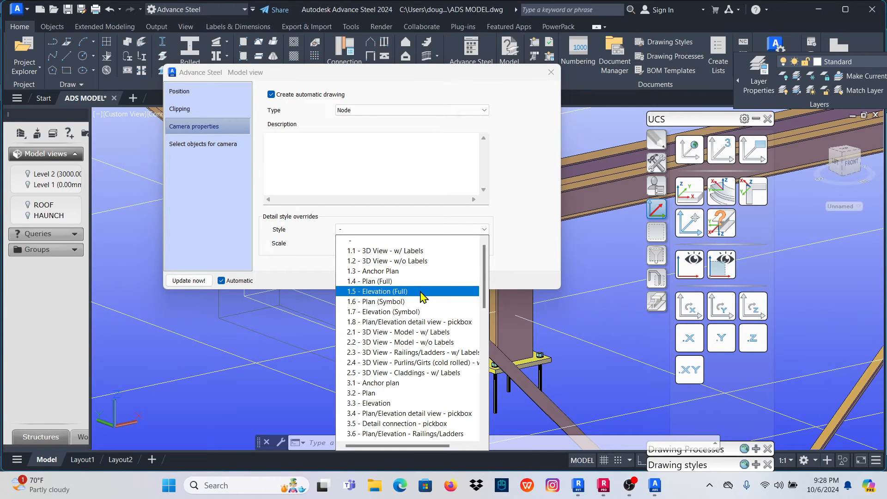
pyautogui.moveTo(486, 280); pyautogui.dragTo(489, 405)
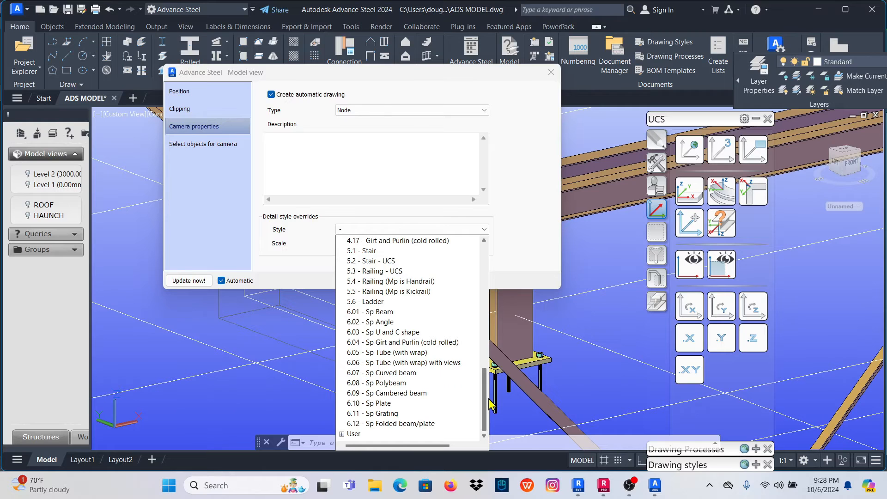
pyautogui.moveTo(489, 400); pyautogui.dragTo(487, 259)
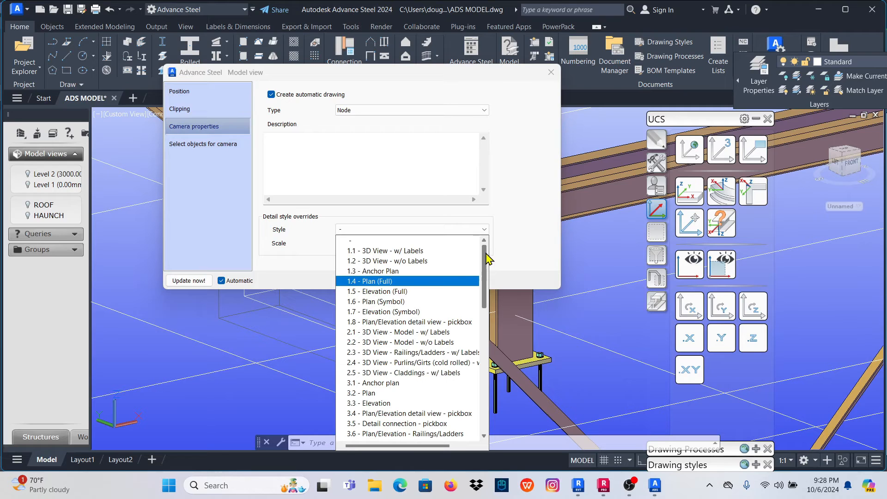
pyautogui.click(378, 281)
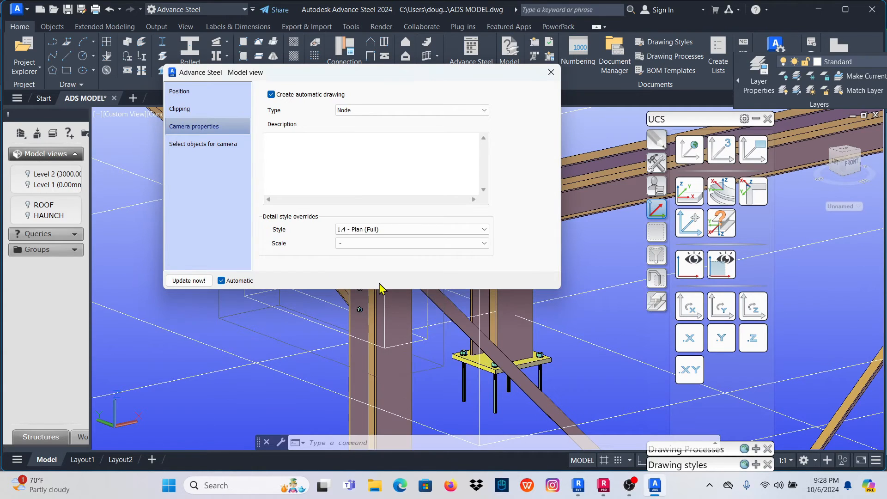
pyautogui.click(483, 243)
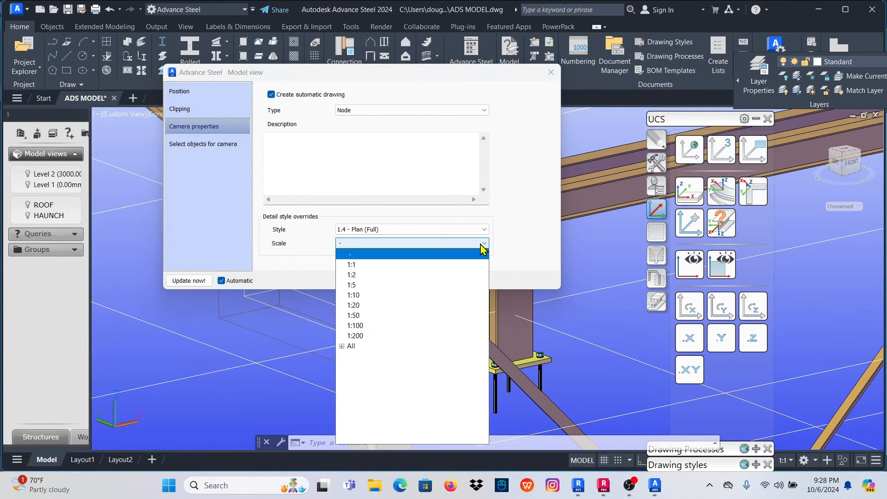
pyautogui.click(360, 296)
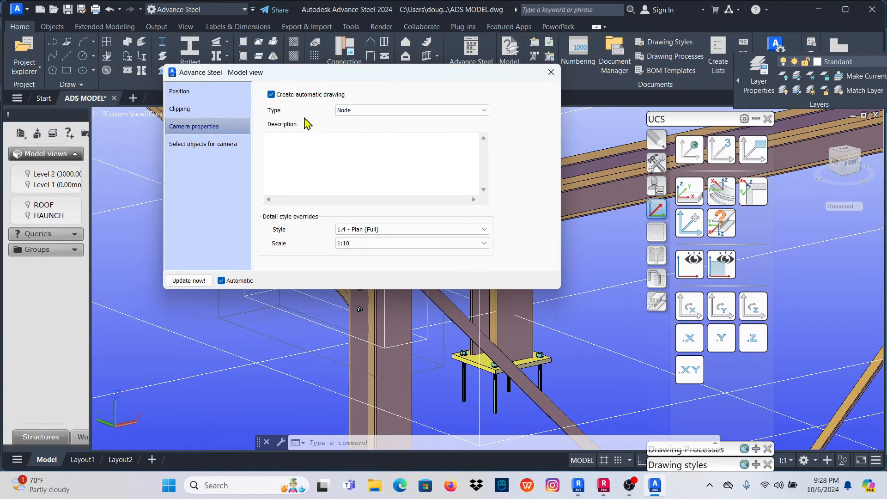
pyautogui.click(551, 72)
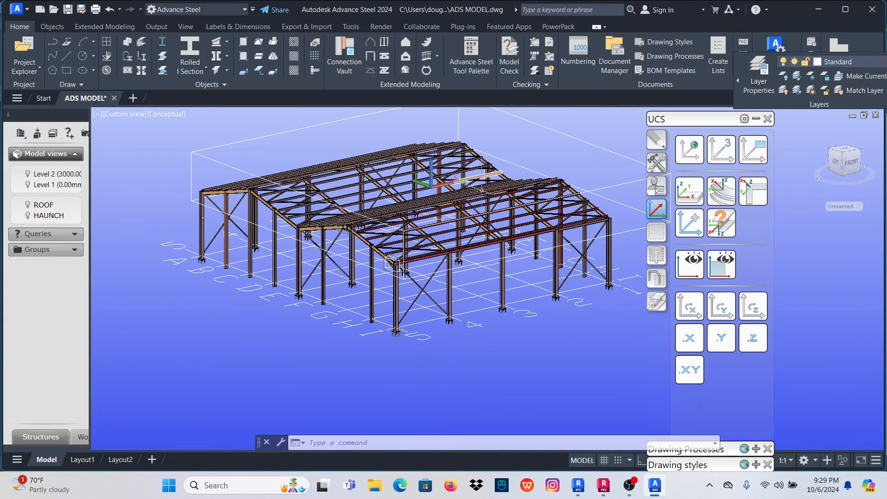
# Start a model view with the At joint box method on the corner column's base plate connection and name it BASE.
pyautogui.scroll(6, 388, 329)
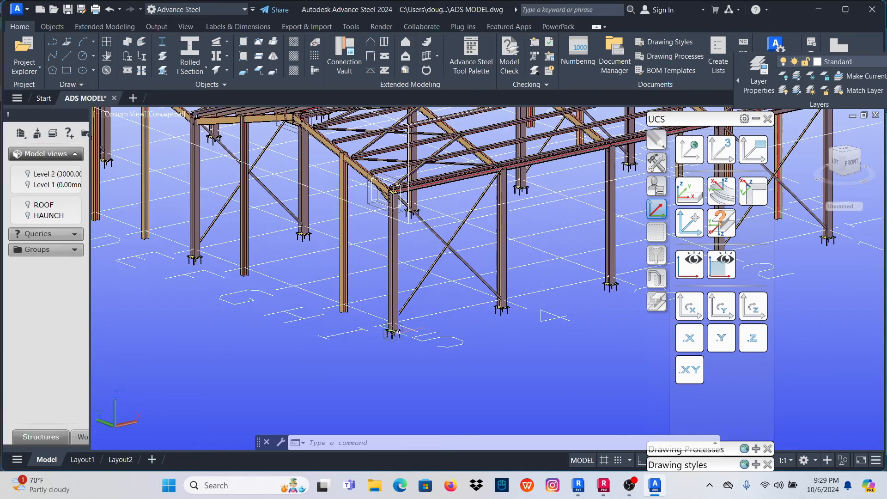
pyautogui.scroll(-6, 388, 330)
pyautogui.scroll(10, 398, 282)
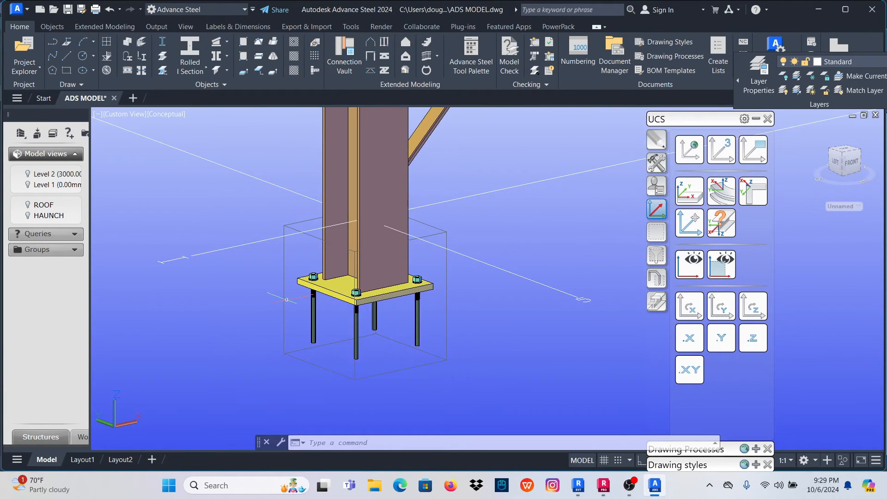
pyautogui.click(37, 134)
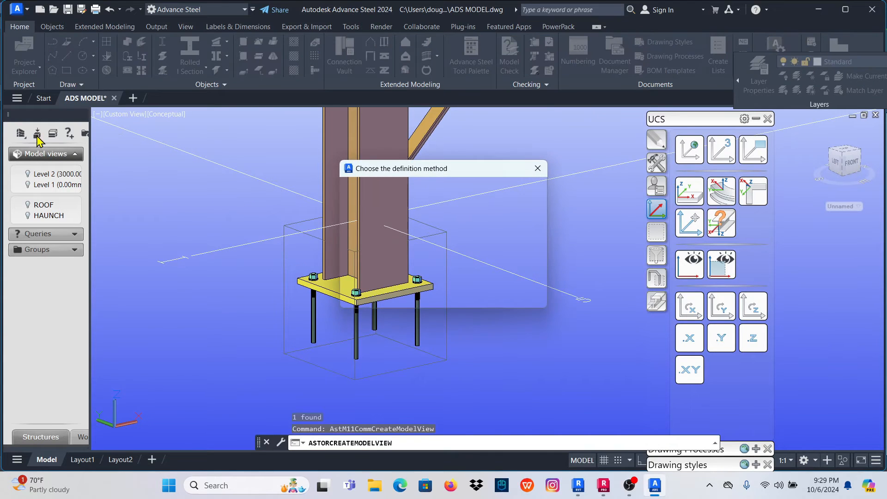
pyautogui.click(538, 169)
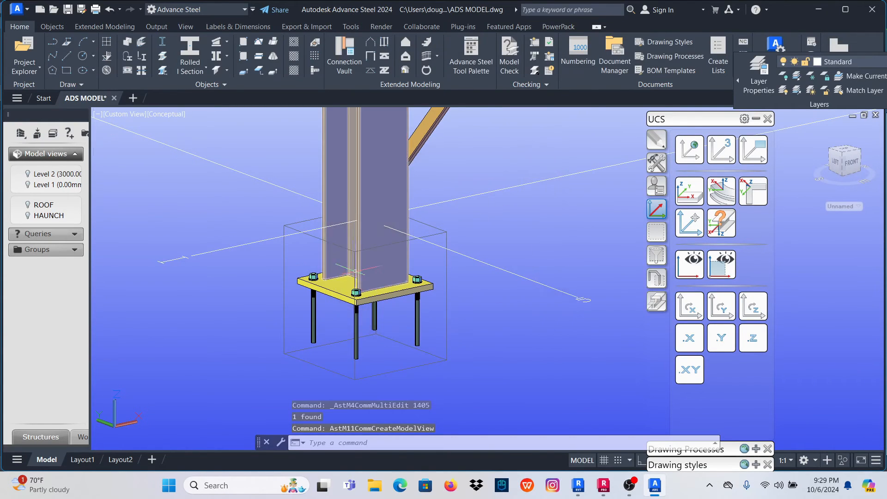
pyautogui.click(37, 134)
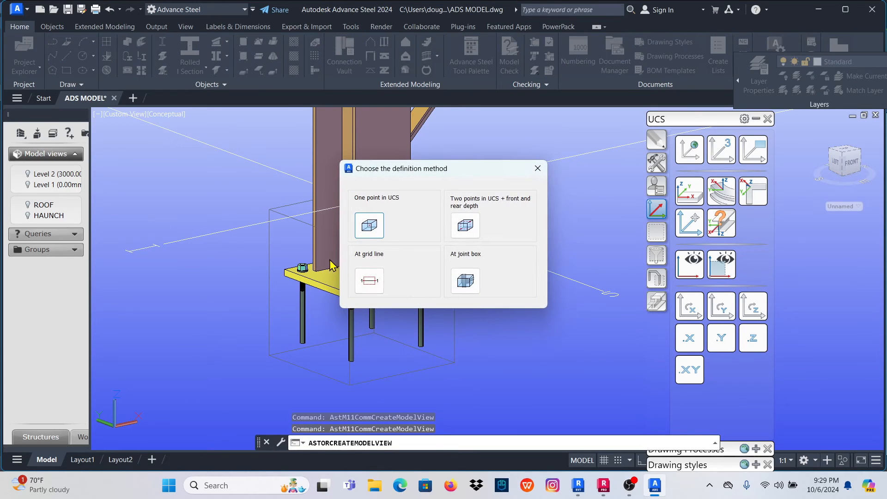
pyautogui.click(474, 282)
pyautogui.click(462, 271)
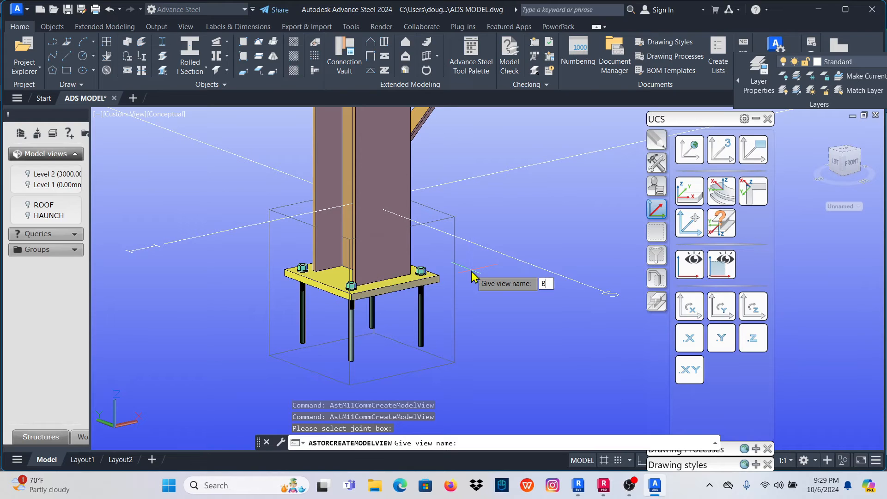
pyautogui.press('Return')
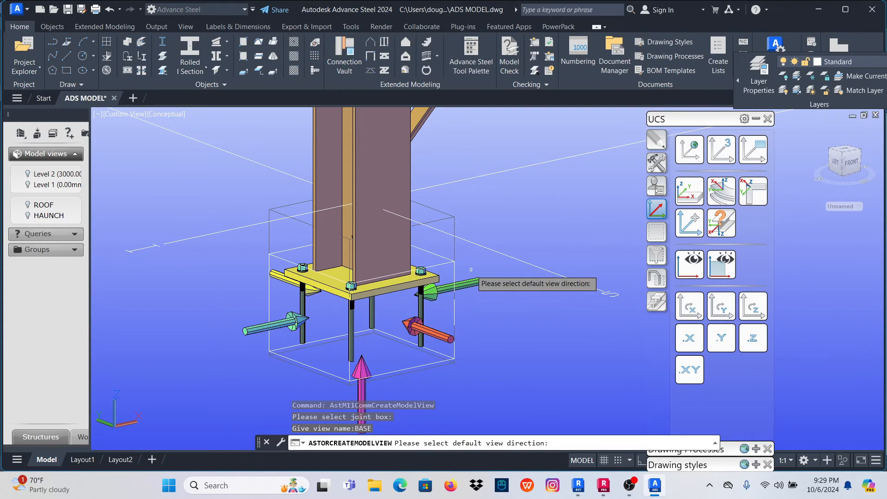
# Choose the blue downward arrow as the BASE view's default view direction and finish creating the view.
pyautogui.scroll(-4, 471, 270)
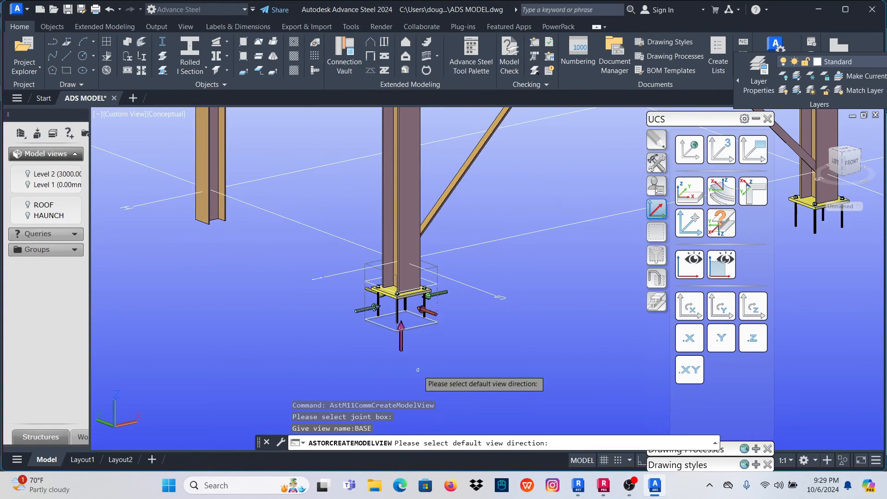
pyautogui.keyDown('shift'); pyautogui.moveTo(420, 363); pyautogui.dragTo(494, 363, button='middle'); pyautogui.keyUp('shift')
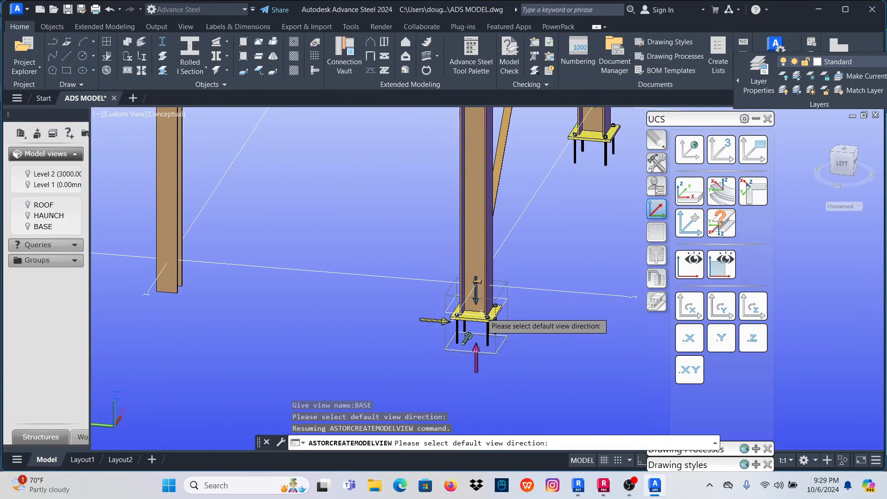
pyautogui.scroll(8, 476, 317)
pyautogui.click(443, 236)
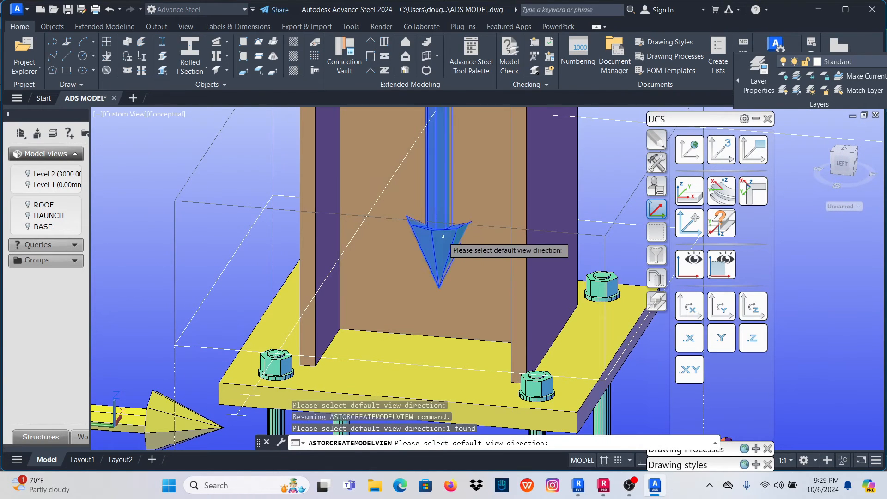
pyautogui.press('Return')
pyautogui.scroll(-10, 392, 254)
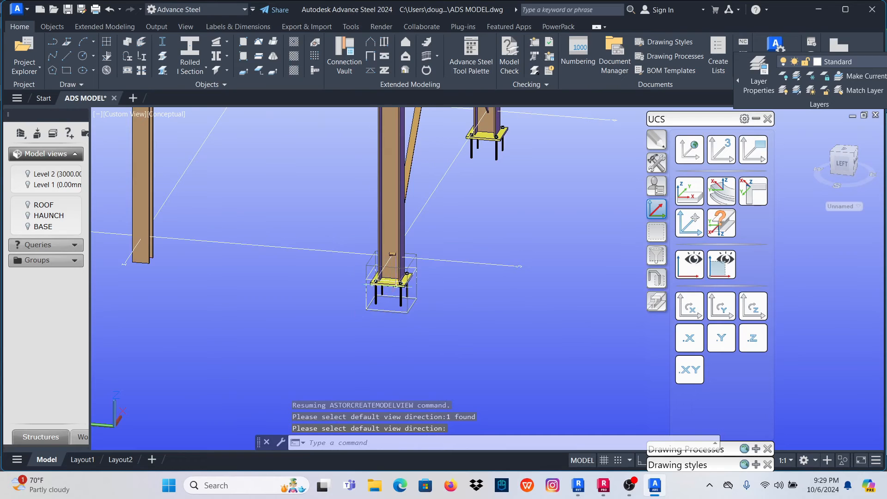
# Enable automatic drawing creation in the BASE view box's camera properties and set its type to Node.
pyautogui.scroll(7, 410, 275)
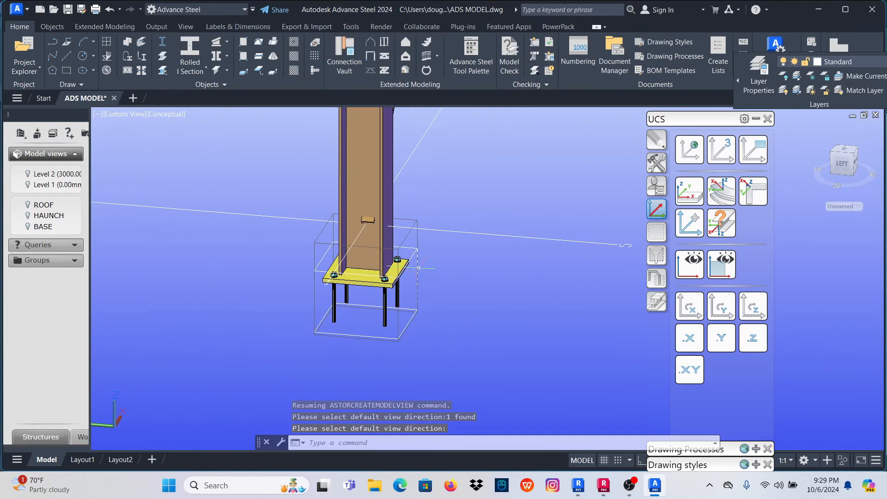
pyautogui.click(403, 238)
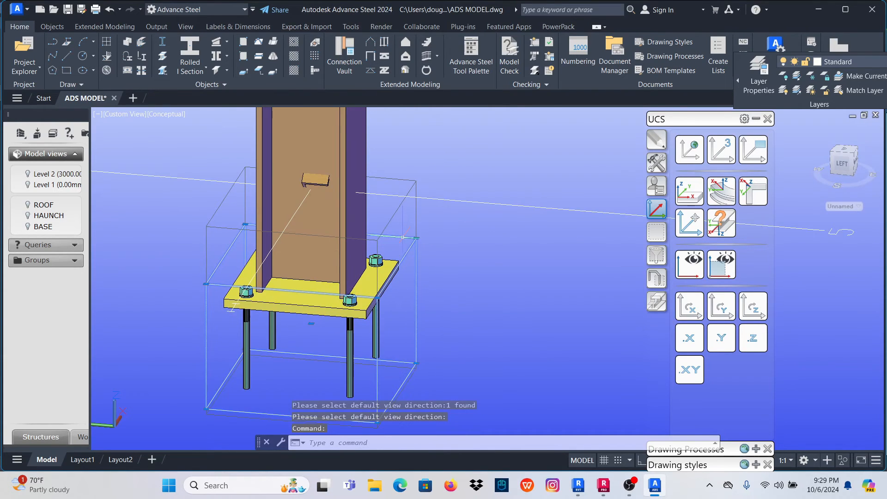
pyautogui.rightClick(403, 239)
pyautogui.click(448, 262)
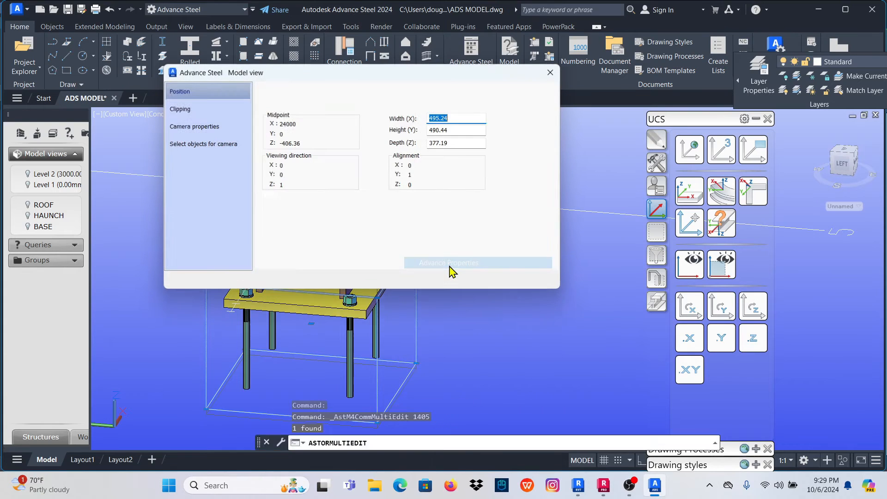
pyautogui.click(204, 129)
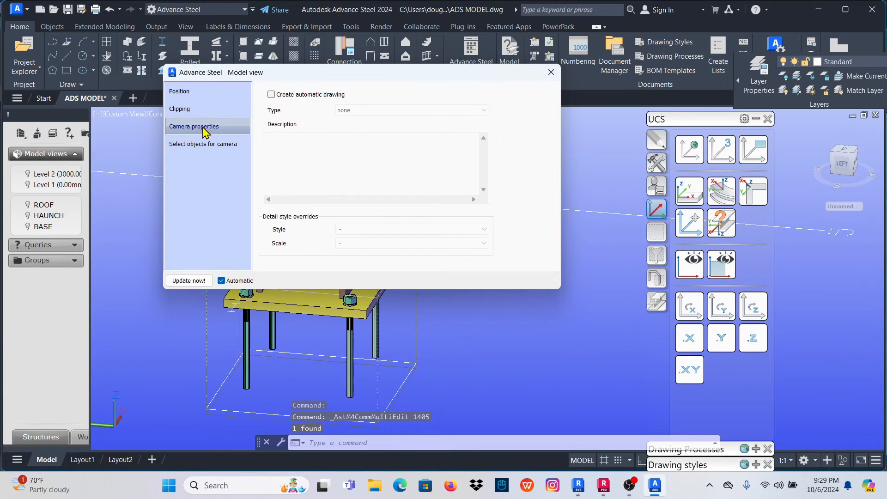
pyautogui.click(272, 94)
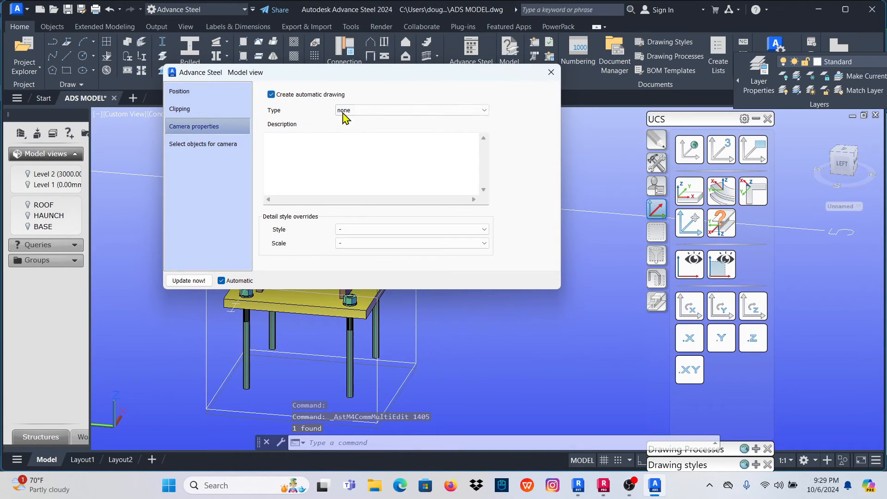
pyautogui.click(484, 111)
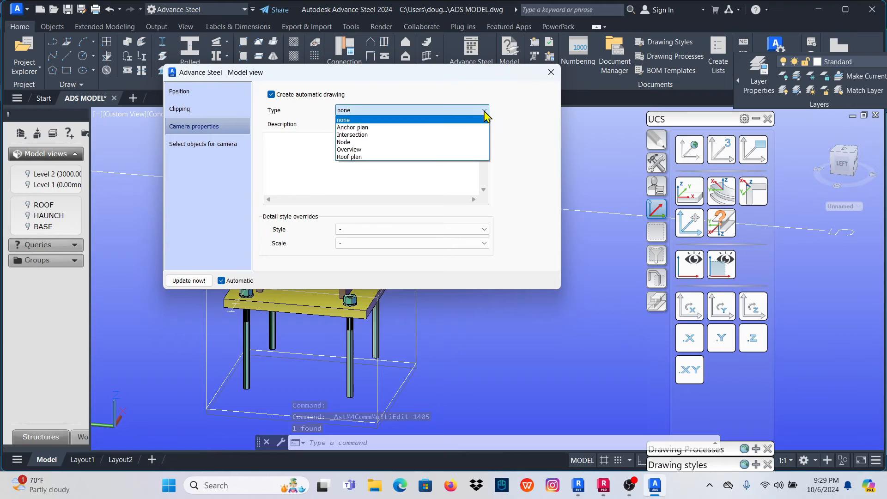
pyautogui.click(349, 142)
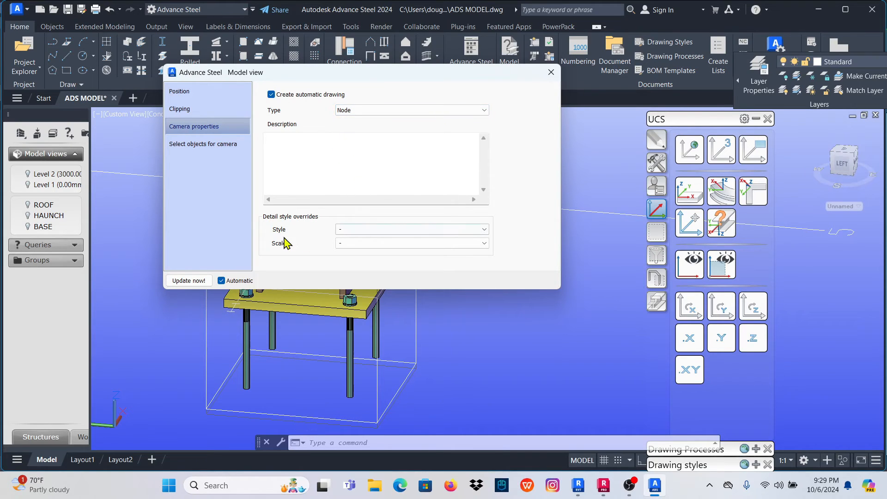
# Override the BASE view's detail style with 1.4 - Plan (Full), choose a scale override and close its properties.
pyautogui.click(483, 230)
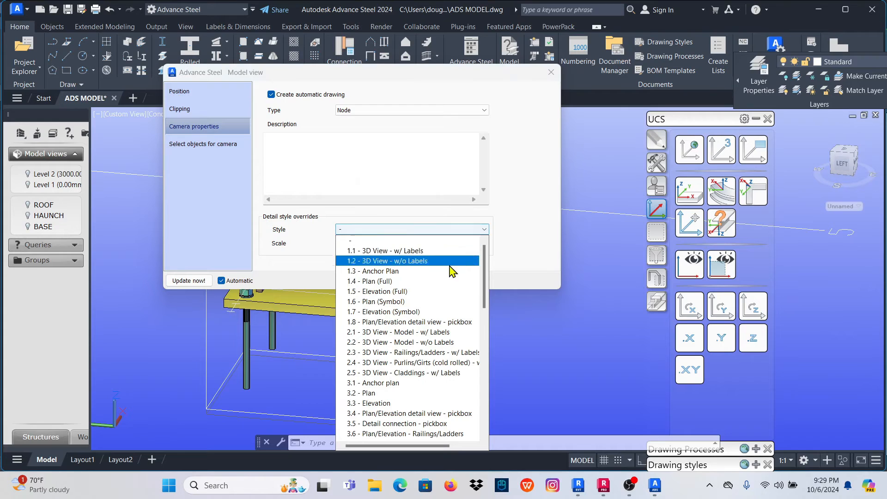
pyautogui.click(388, 282)
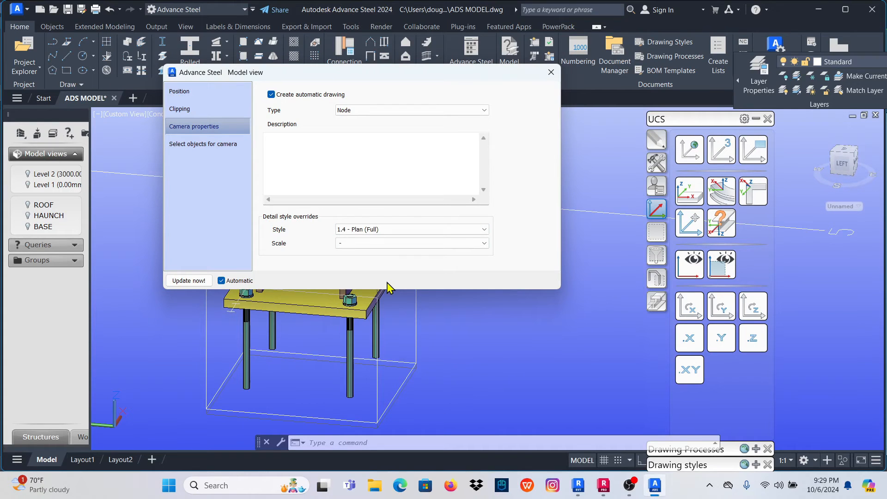
pyautogui.click(483, 244)
pyautogui.click(367, 306)
pyautogui.click(551, 74)
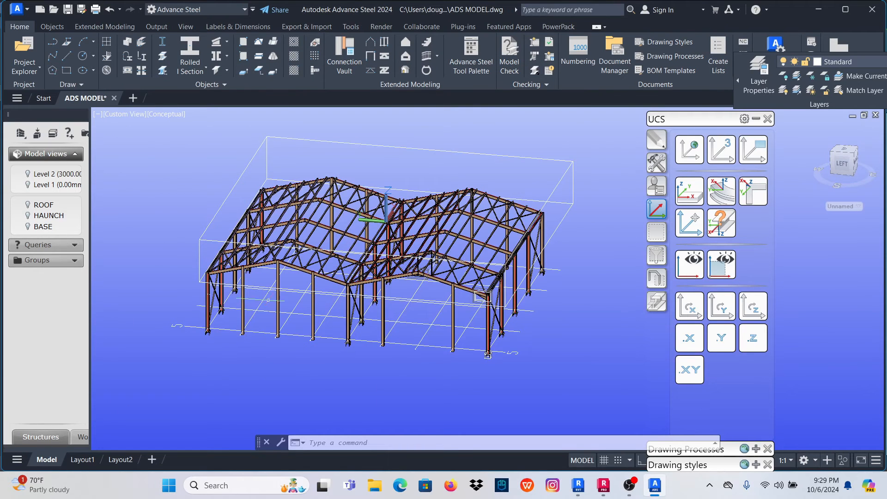
# Examine the whole building frame and its model view boxes from the front-left corner.
pyautogui.scroll(-2, 385, 258)
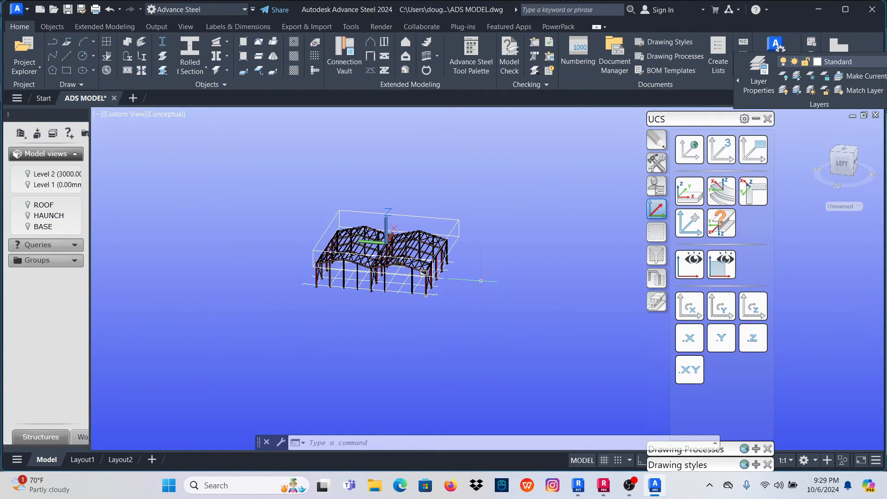
pyautogui.keyDown('shift'); pyautogui.moveTo(487, 259); pyautogui.dragTo(405, 260, button='middle'); pyautogui.keyUp('shift')
pyautogui.scroll(5, 398, 286)
pyautogui.scroll(2, 399, 284)
pyautogui.scroll(-3, 400, 284)
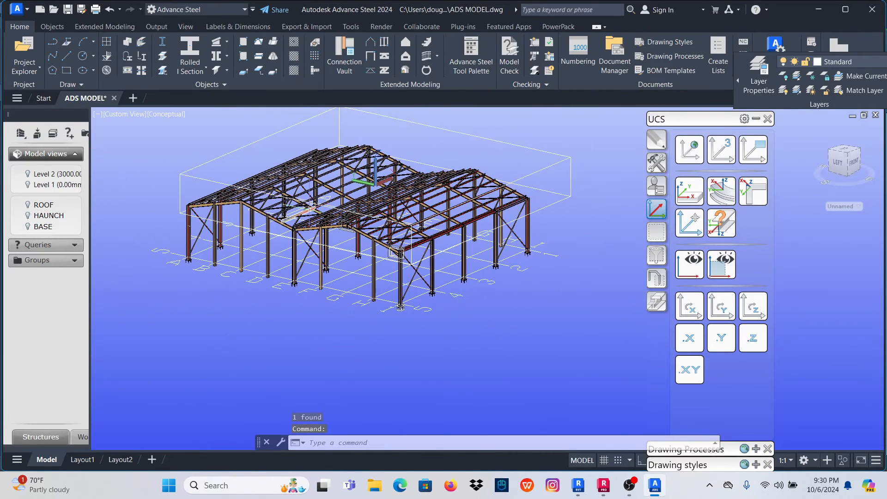
pyautogui.scroll(4, 400, 307)
pyautogui.scroll(-6, 391, 311)
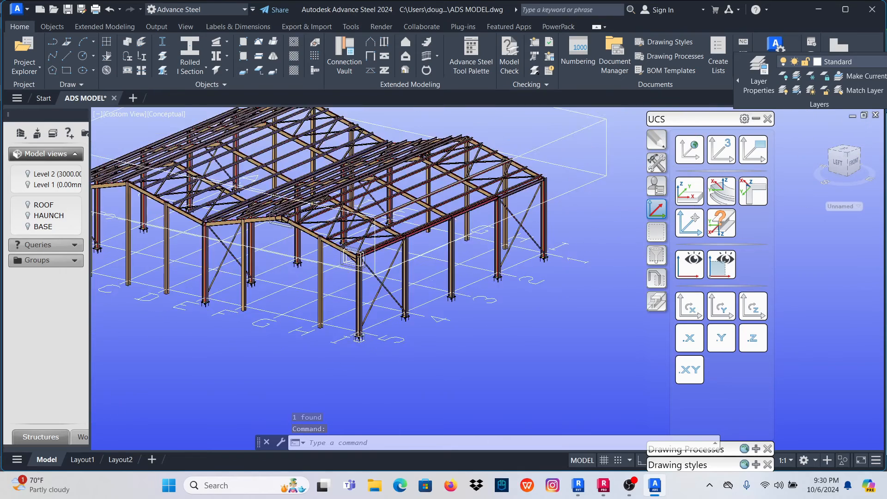
pyautogui.scroll(5, 381, 313)
pyautogui.scroll(-2, 393, 315)
pyautogui.scroll(3, 402, 318)
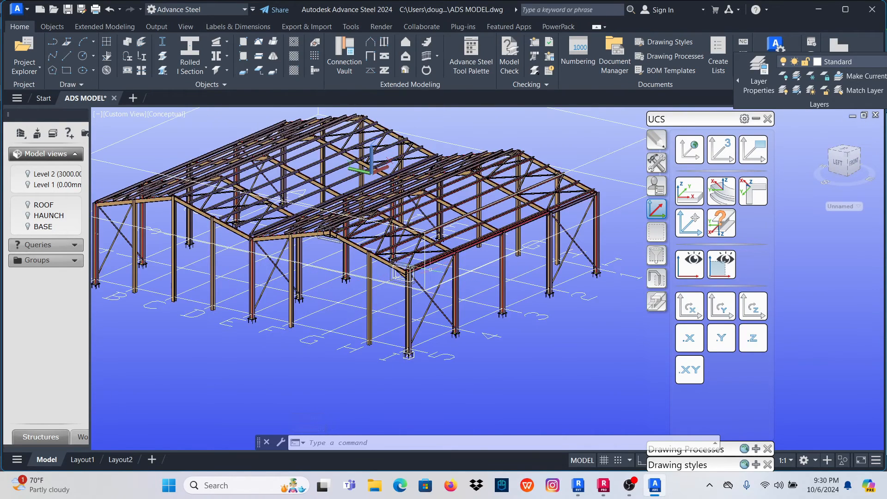
pyautogui.scroll(-2, 413, 320)
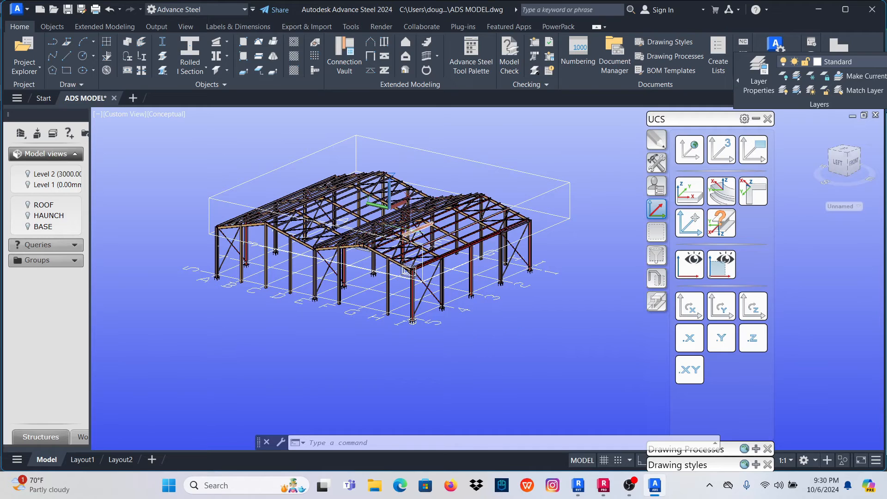
# Collapse the UCS palette, move the palette stack up and open the Cameras - Selected category of the drawing processes.
pyautogui.click(755, 119)
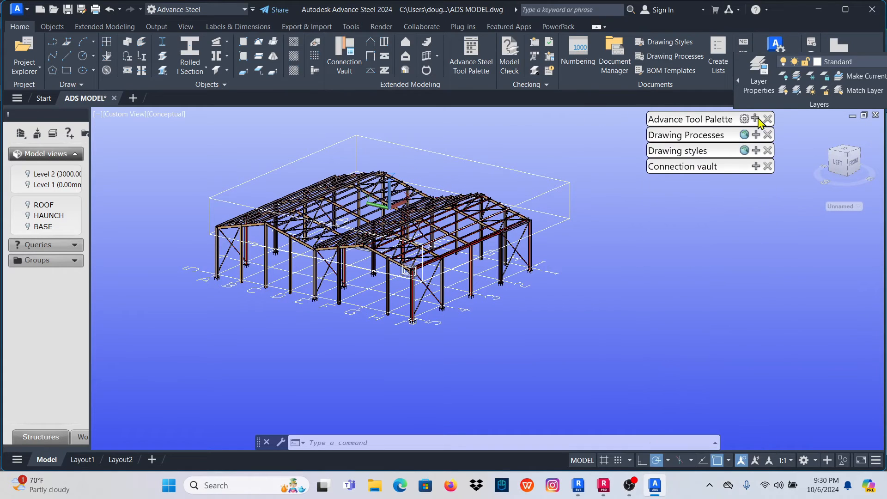
pyautogui.moveTo(696, 124); pyautogui.dragTo(703, 64)
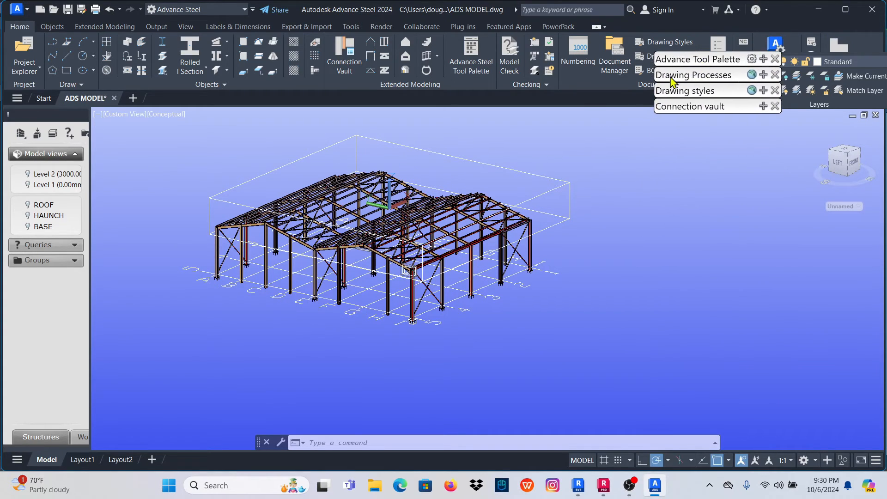
pyautogui.click(764, 76)
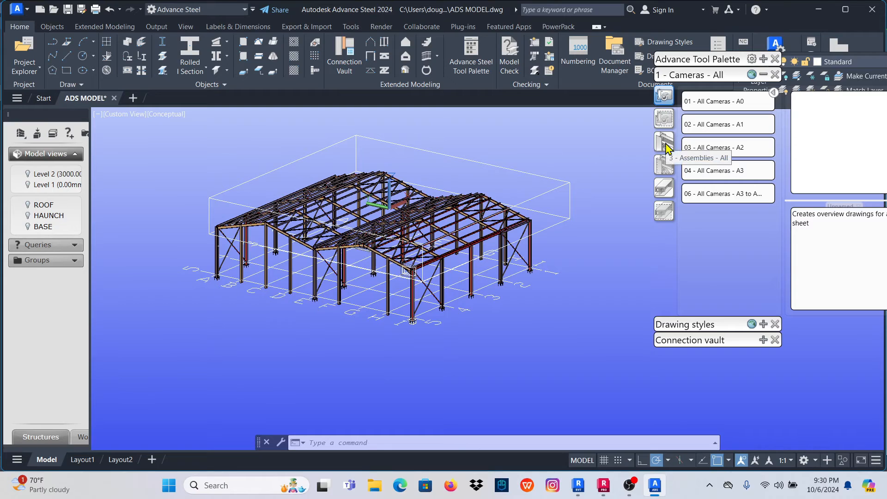
pyautogui.click(664, 121)
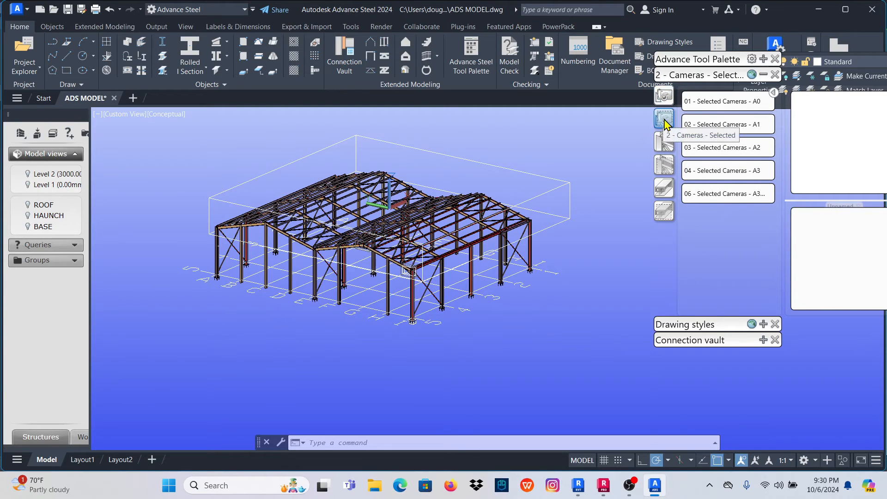
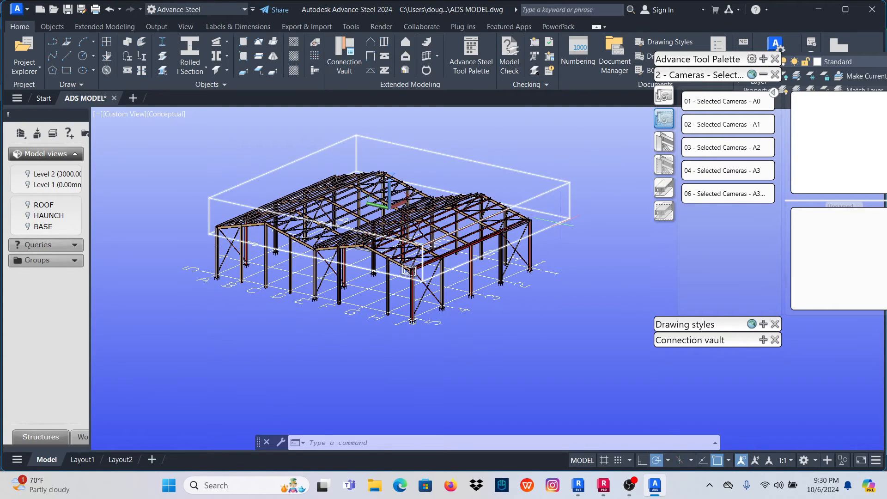
# Select the ROOF, HAUNCH and BASE model view boxes together as cameras for the drawing process.
pyautogui.click(409, 271)
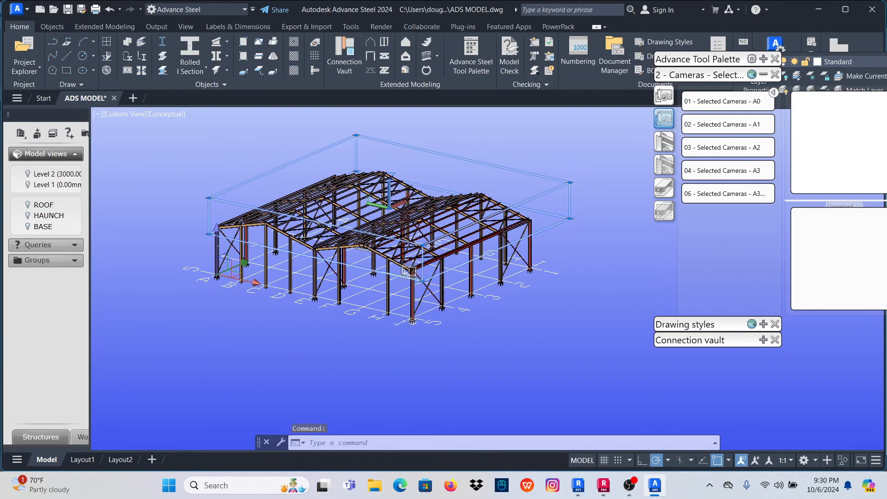
pyautogui.scroll(8, 409, 272)
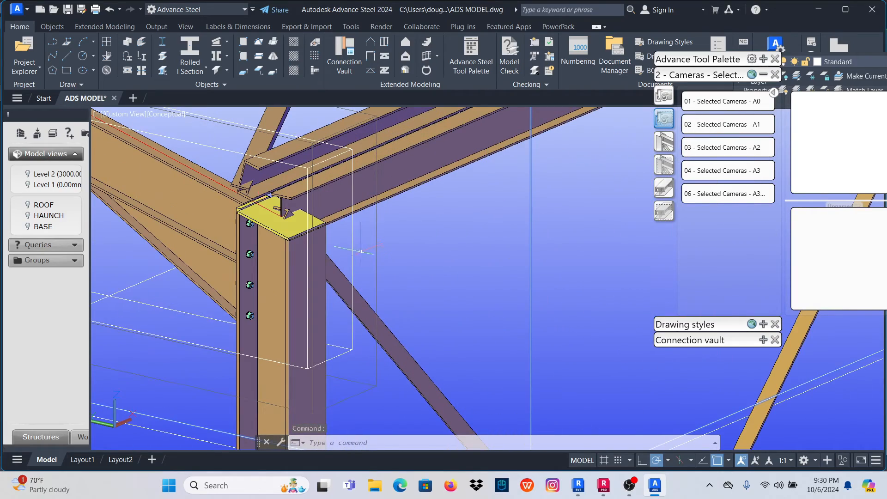
pyautogui.scroll(-8, 386, 179)
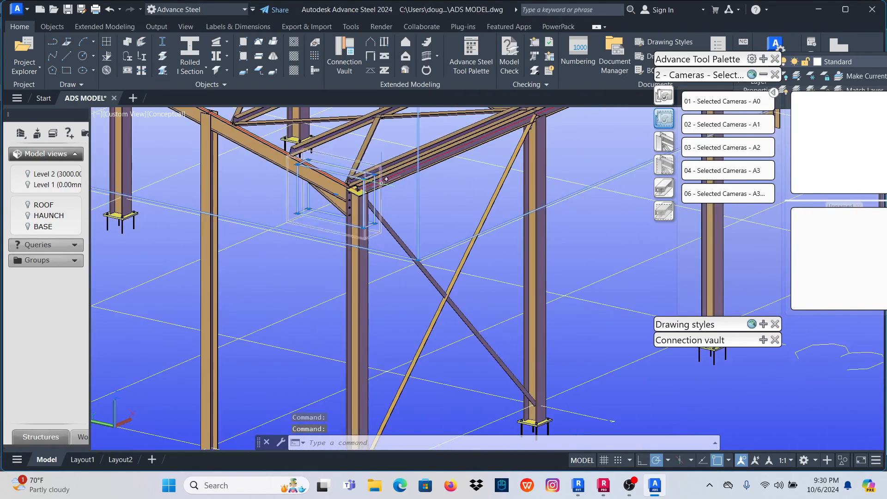
pyautogui.scroll(-3, 386, 180)
pyautogui.scroll(10, 362, 359)
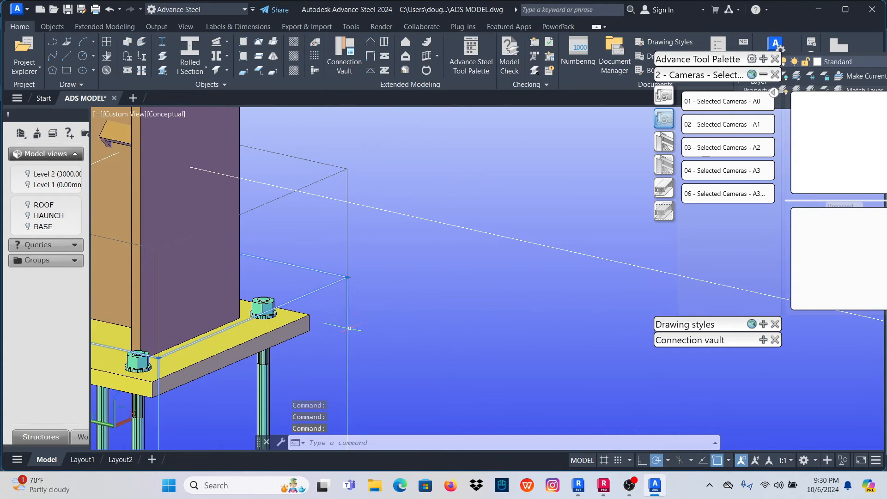
# Run the 02 - Selected Cameras - A1 drawing process on the selected cameras, accepting the default process properties.
pyautogui.scroll(-10, 325, 290)
pyautogui.scroll(-8, 549, 263)
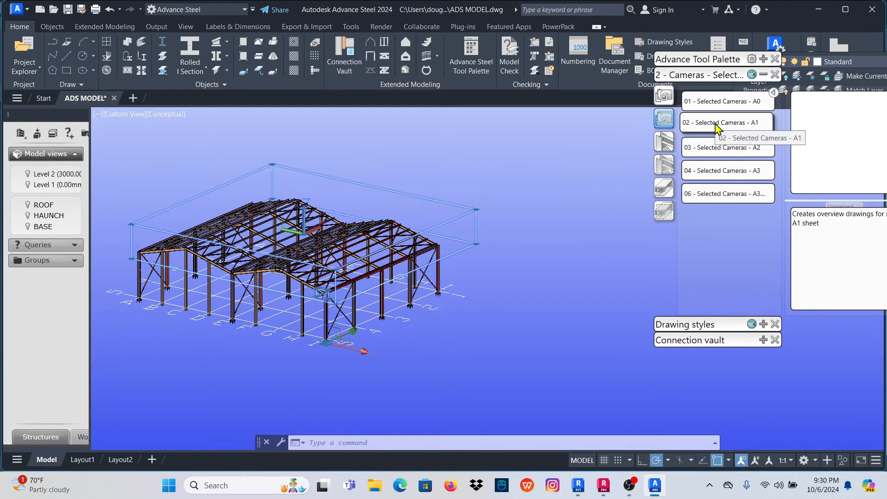
pyautogui.moveTo(695, 63); pyautogui.dragTo(574, 65)
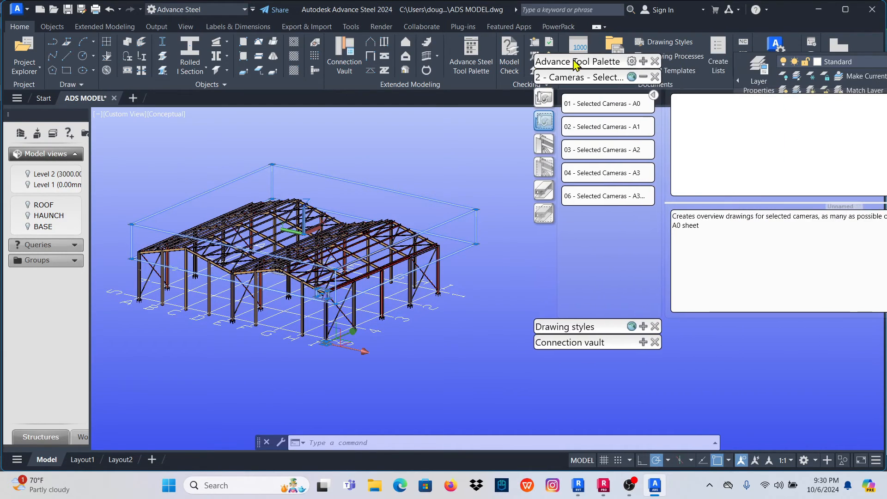
pyautogui.click(613, 132)
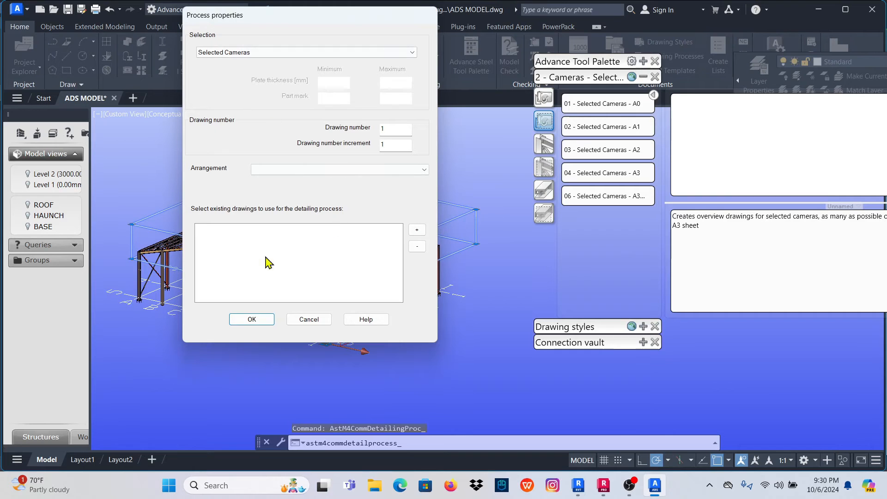
pyautogui.click(253, 320)
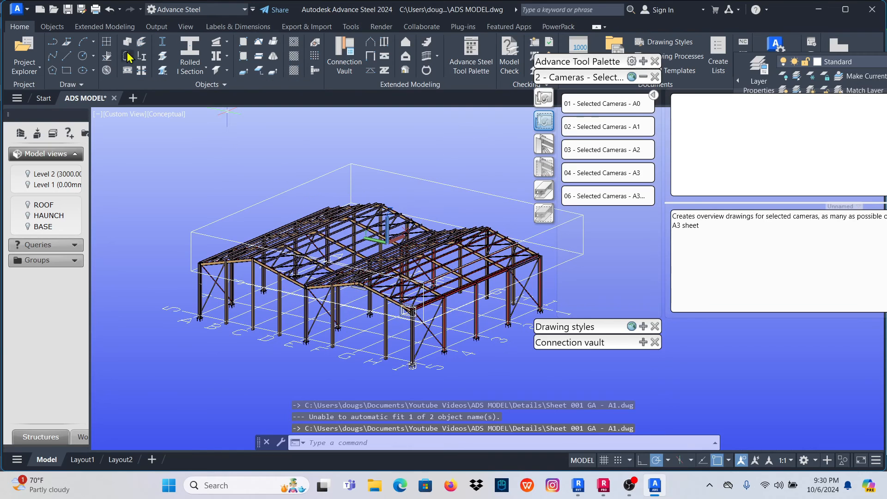
# Open the up-to-date detail drawing Sheet 001 GA - A1 through the Document Manager and close the manager.
pyautogui.click(157, 26)
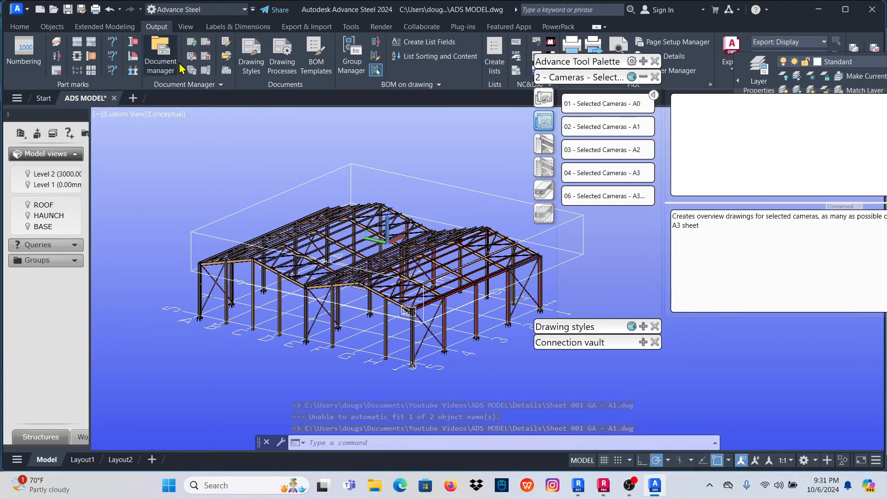
pyautogui.click(161, 51)
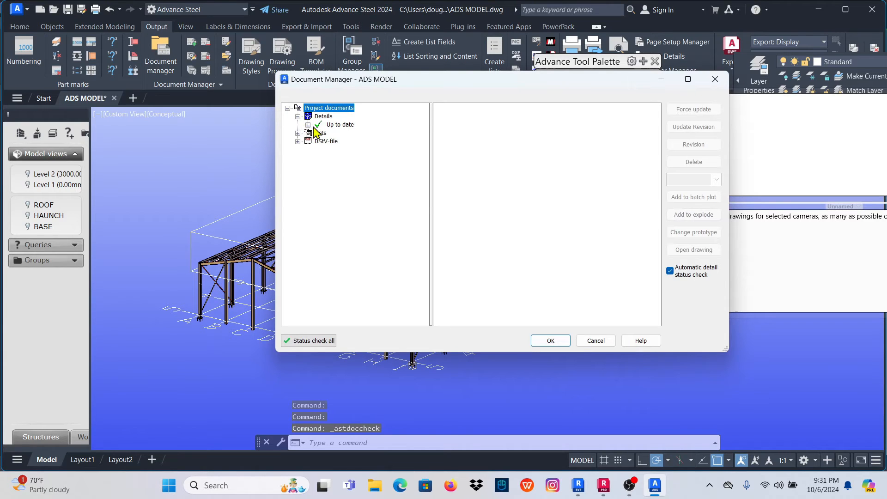
pyautogui.click(329, 126)
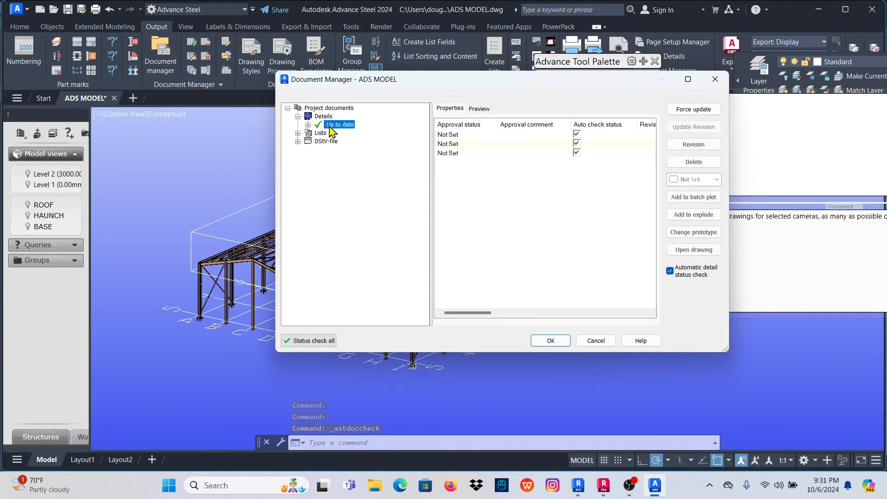
pyautogui.click(693, 250)
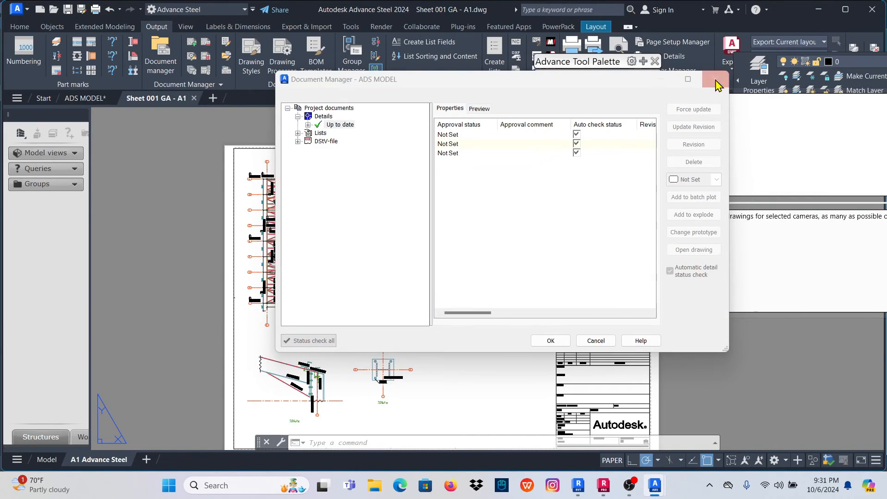
pyautogui.click(715, 79)
# Examine the roof plan, haunch detail and base plate detail generated on the A1 sheet.
pyautogui.scroll(10, 319, 235)
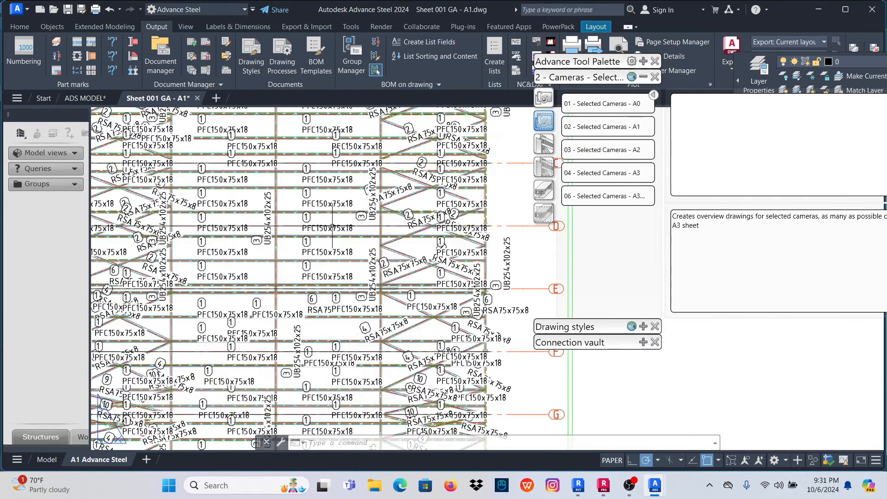
pyautogui.scroll(-14, 327, 249)
pyautogui.scroll(9, 265, 329)
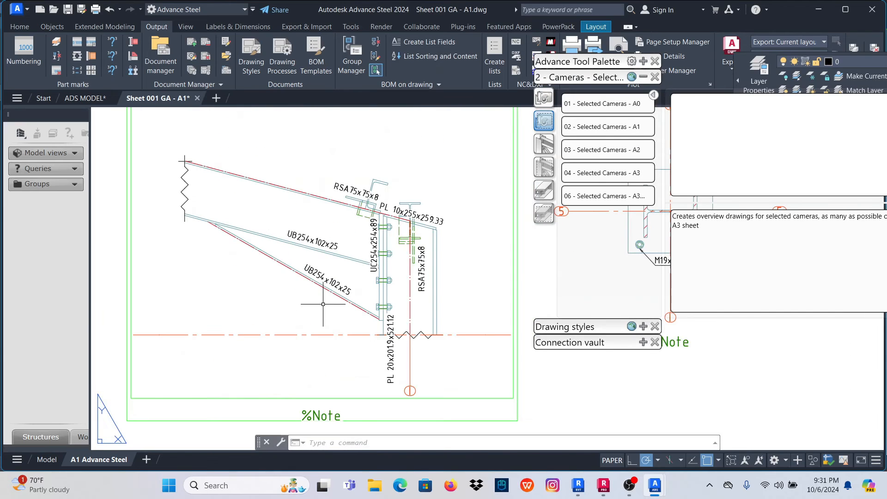
pyautogui.scroll(-8, 254, 284)
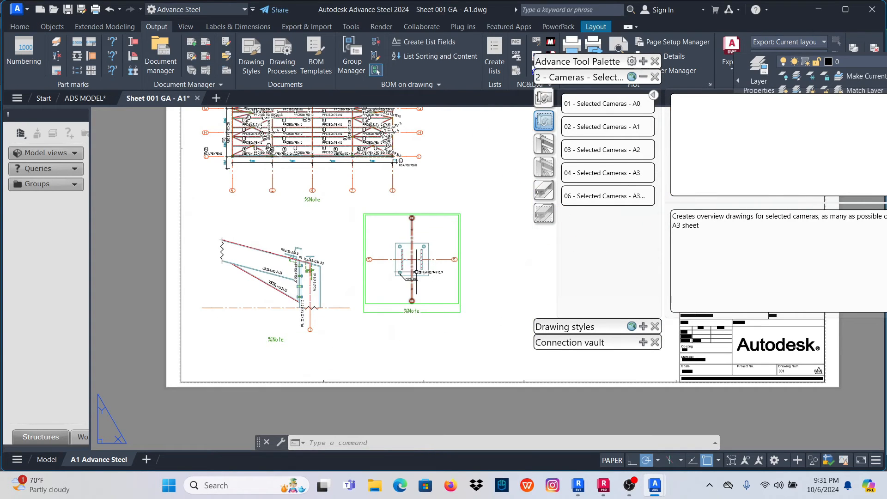
pyautogui.scroll(10, 342, 301)
pyautogui.scroll(-4, 343, 301)
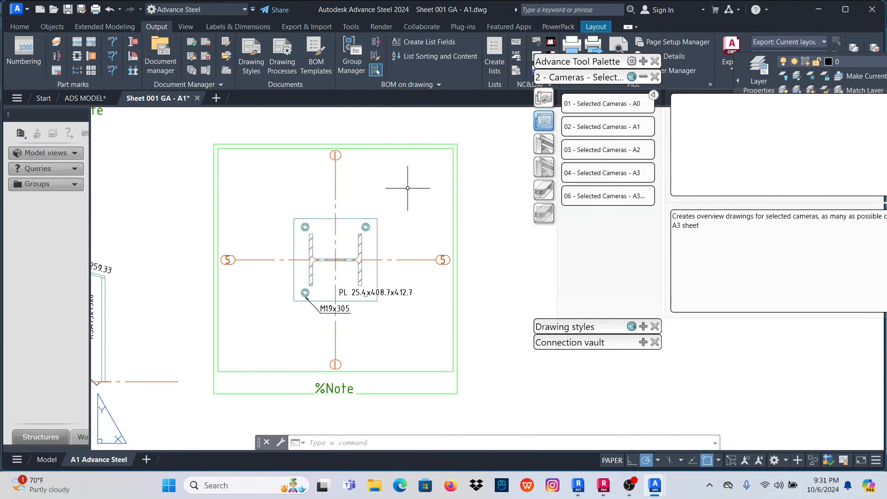
pyautogui.scroll(-2, 374, 262)
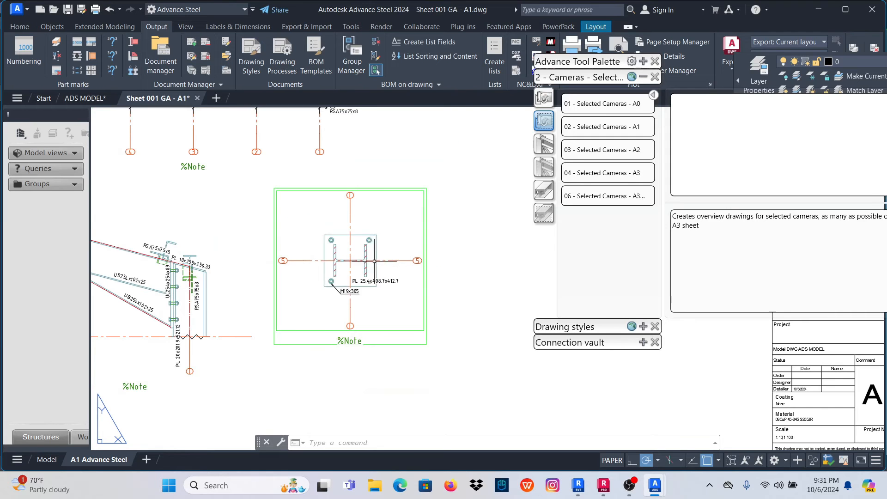
pyautogui.scroll(-4, 380, 283)
pyautogui.scroll(6, 297, 277)
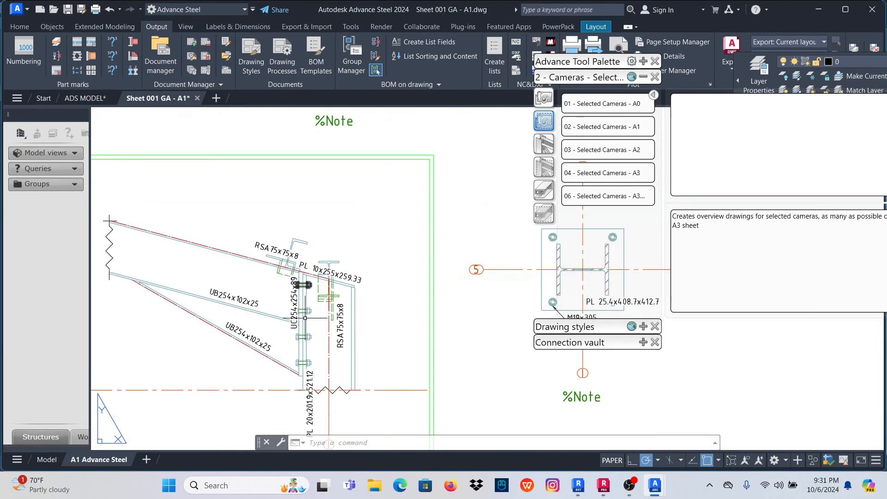
# Examine the member labels, part marks and grid dimensions across the roof plan.
pyautogui.scroll(-6, 306, 318)
pyautogui.scroll(7, 295, 221)
pyautogui.scroll(-2, 294, 220)
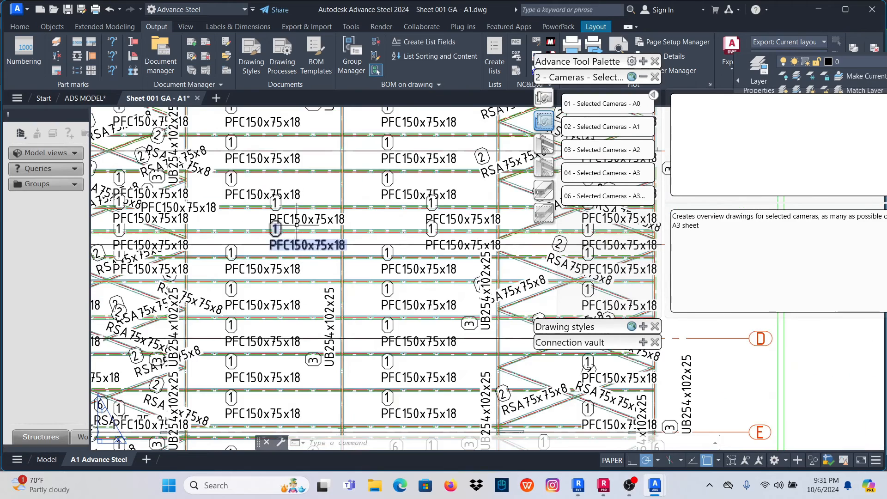
pyautogui.scroll(2, 295, 220)
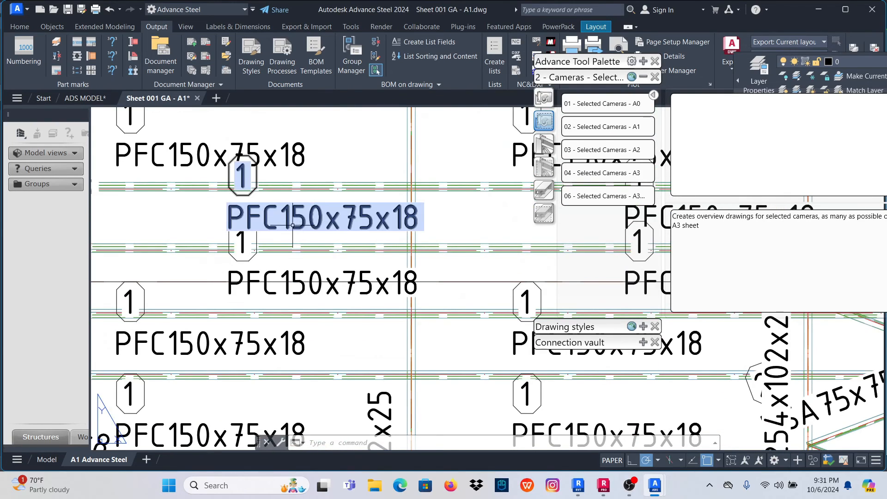
pyautogui.scroll(-8, 292, 225)
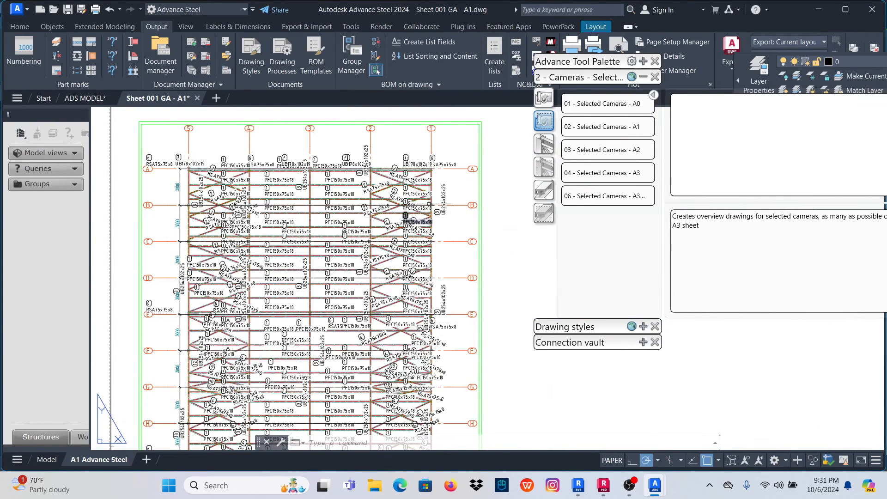
pyautogui.scroll(-2, 411, 174)
pyautogui.scroll(6, 265, 350)
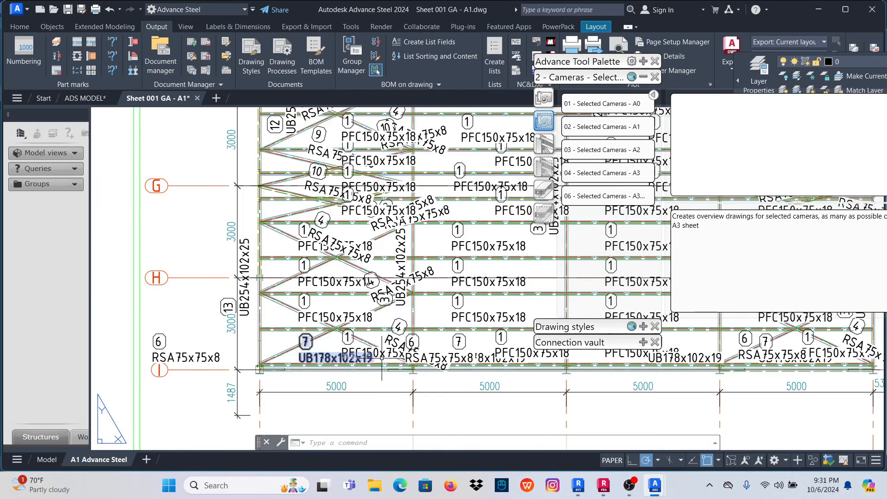
pyautogui.scroll(-4, 262, 355)
pyautogui.scroll(-3, 393, 229)
pyautogui.scroll(3, 392, 228)
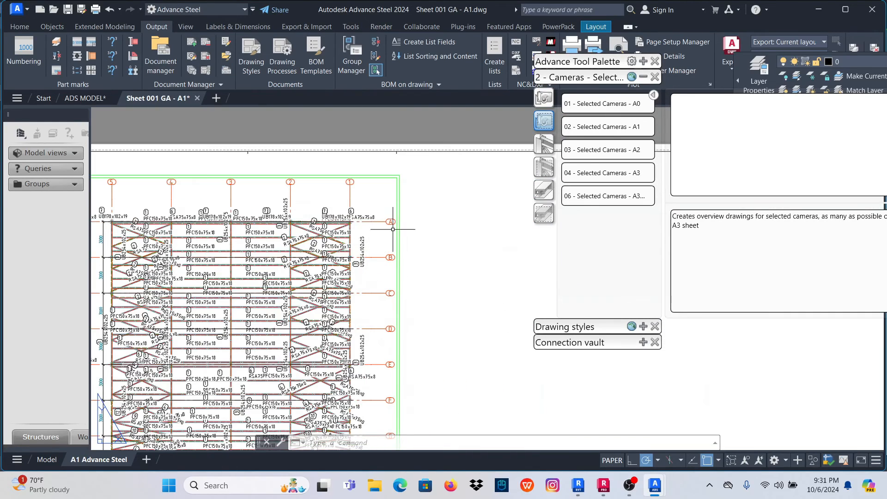
pyautogui.scroll(-2, 317, 216)
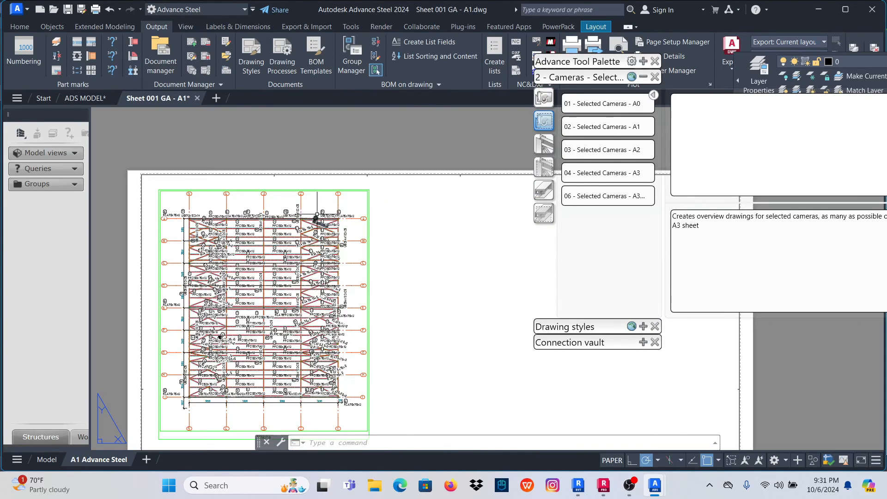
# Review the haunch and base plate labels again alongside the roof plan's purlin and bracing labels.
pyautogui.scroll(-6, 324, 249)
pyautogui.scroll(11, 307, 240)
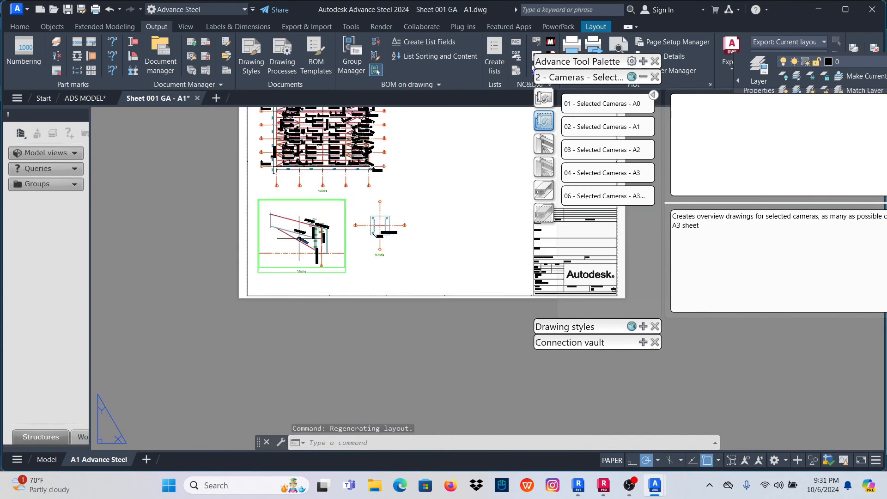
pyautogui.scroll(-4, 361, 367)
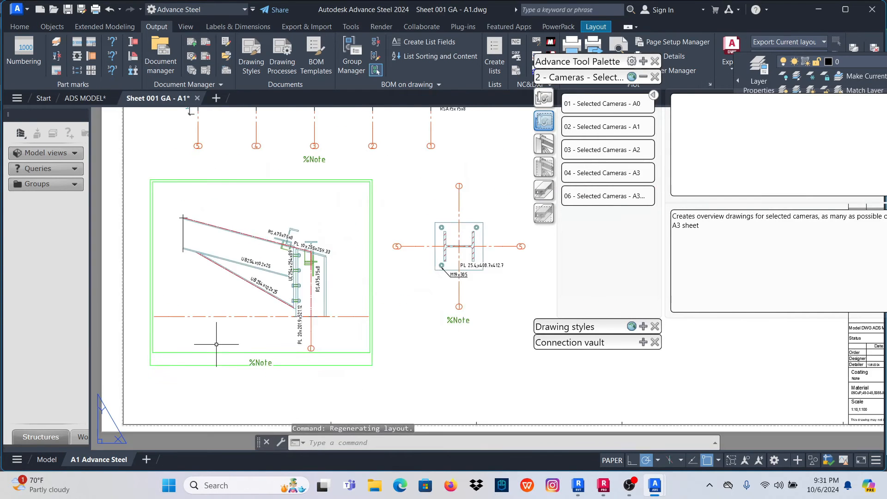
pyautogui.scroll(6, 388, 197)
pyautogui.scroll(-12, 381, 213)
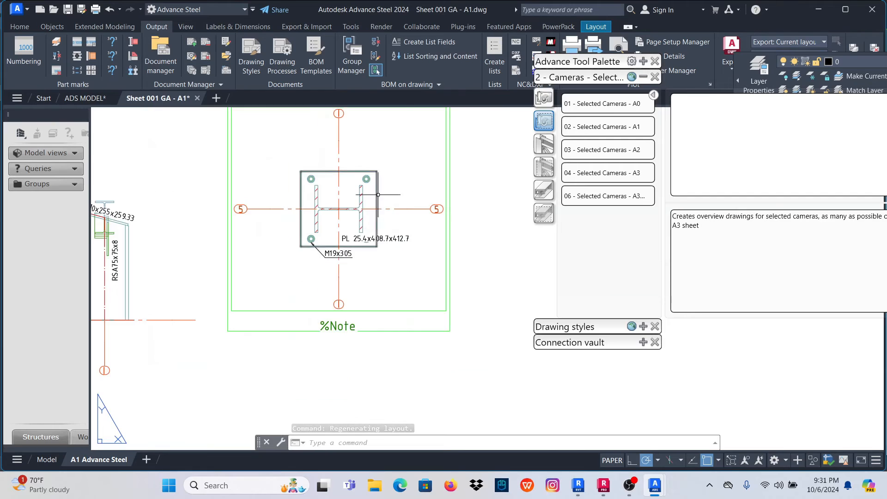
pyautogui.scroll(4, 349, 217)
pyautogui.scroll(8, 310, 222)
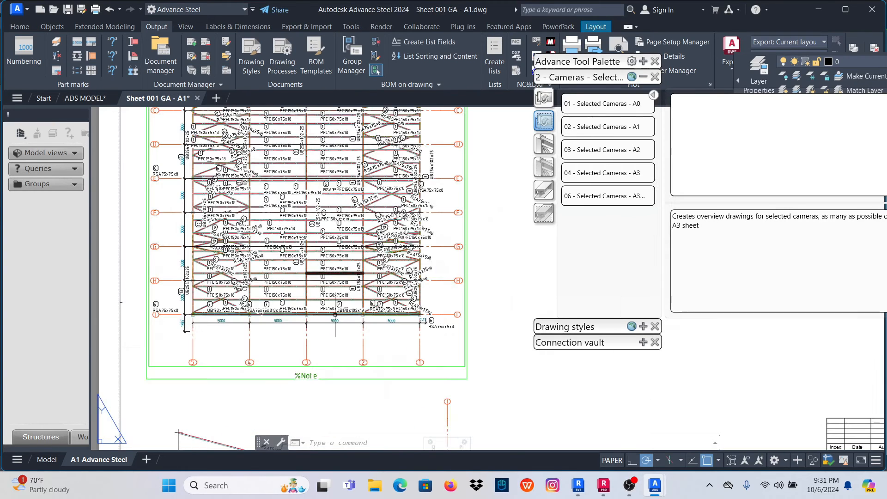
pyautogui.scroll(5, 316, 233)
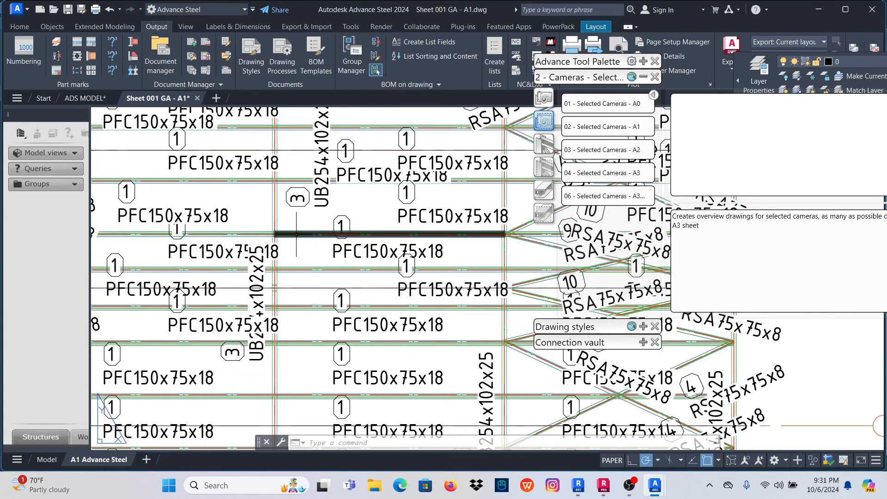
pyautogui.scroll(-5, 276, 294)
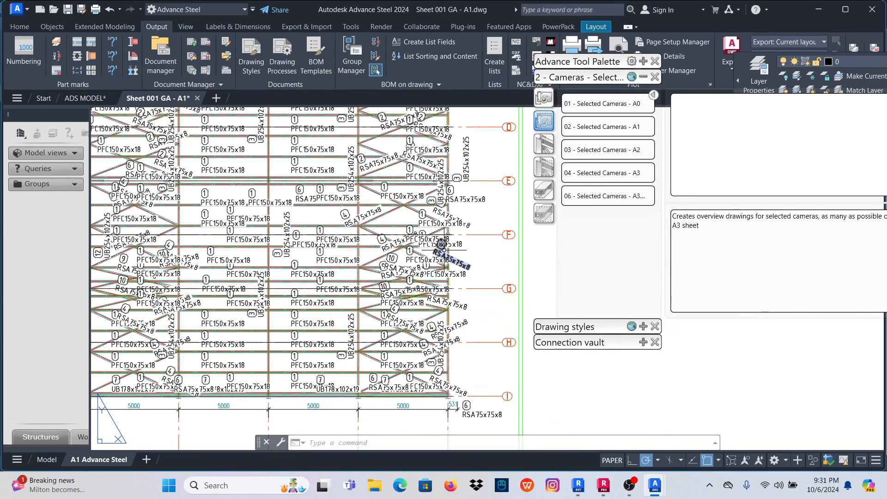
pyautogui.scroll(-10, 444, 240)
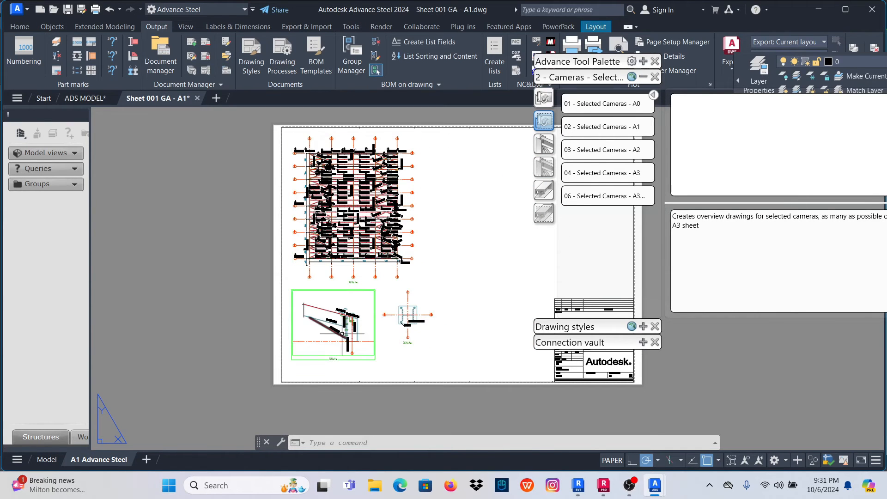
pyautogui.scroll(11, 418, 327)
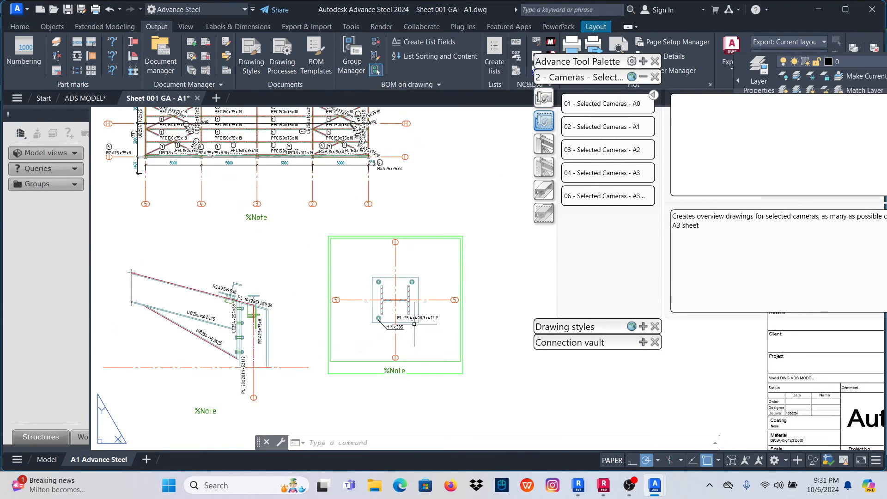
pyautogui.scroll(-2, 360, 248)
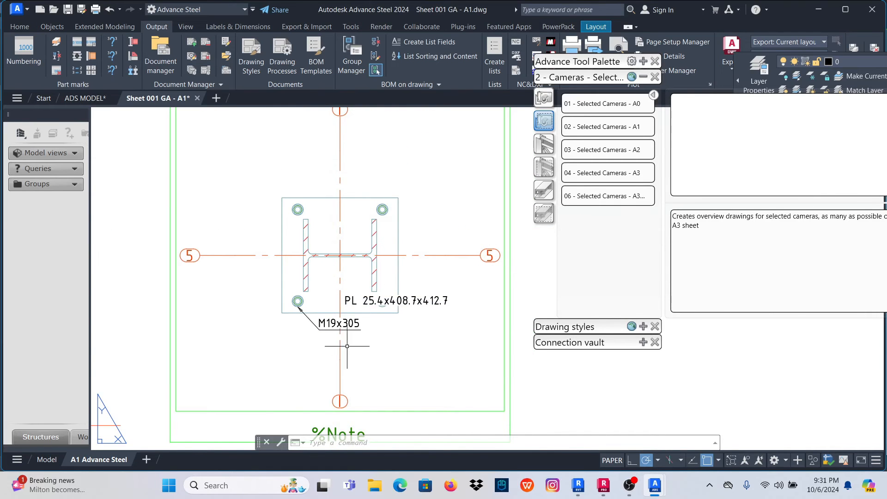
# Inspect the label content of the %Note text beneath the base plate view and close its properties.
pyautogui.scroll(-5, 351, 324)
pyautogui.scroll(5, 374, 298)
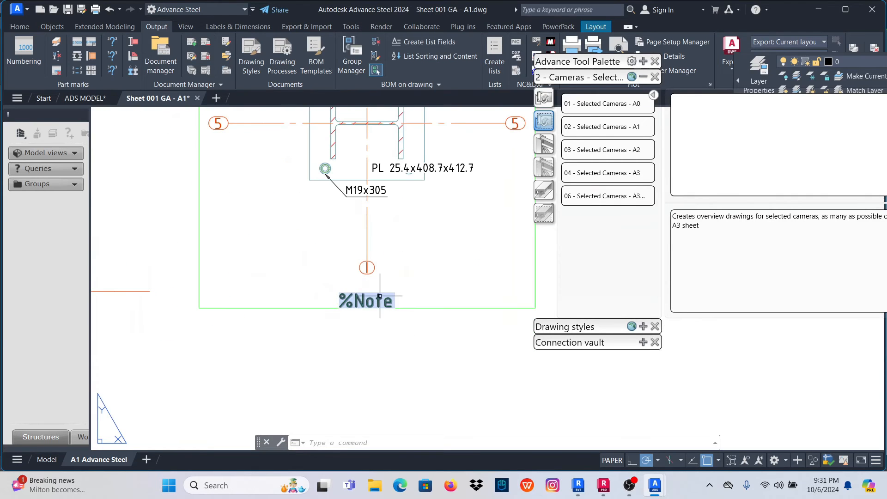
pyautogui.doubleClick(364, 301)
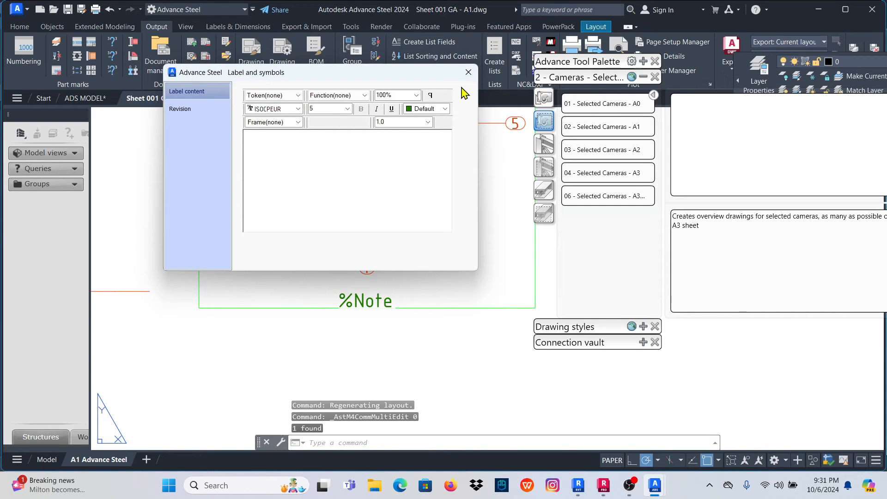
pyautogui.click(470, 71)
pyautogui.click(358, 299)
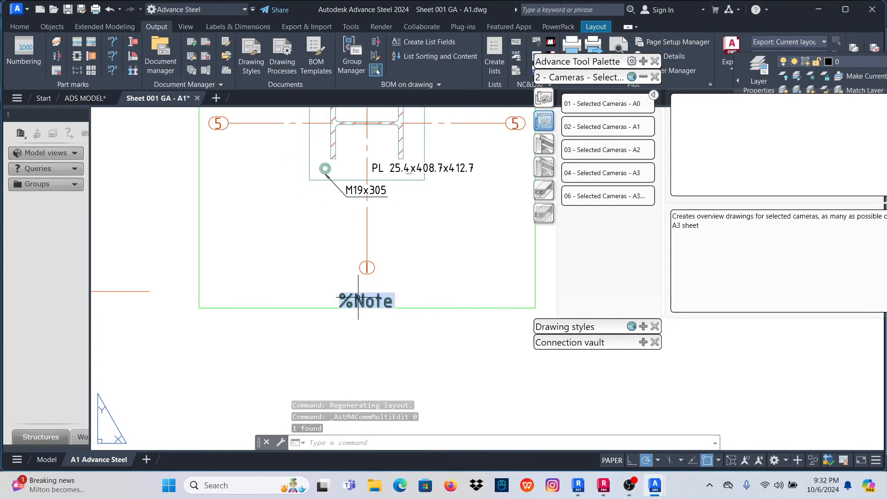
pyautogui.doubleClick(358, 299)
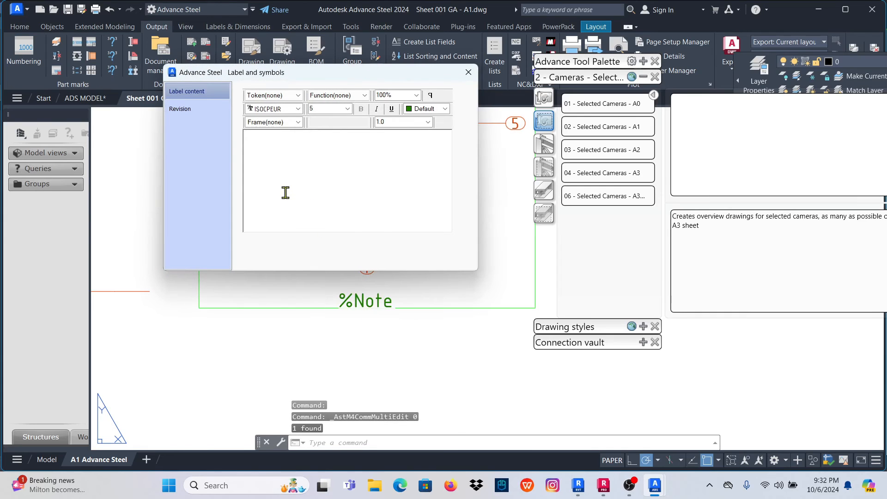
pyautogui.click(469, 72)
# Add a horizontal linear dimension between the base plate's upper corners, placing the dimension line just above the plate.
pyautogui.scroll(-5, 360, 309)
pyautogui.scroll(5, 359, 309)
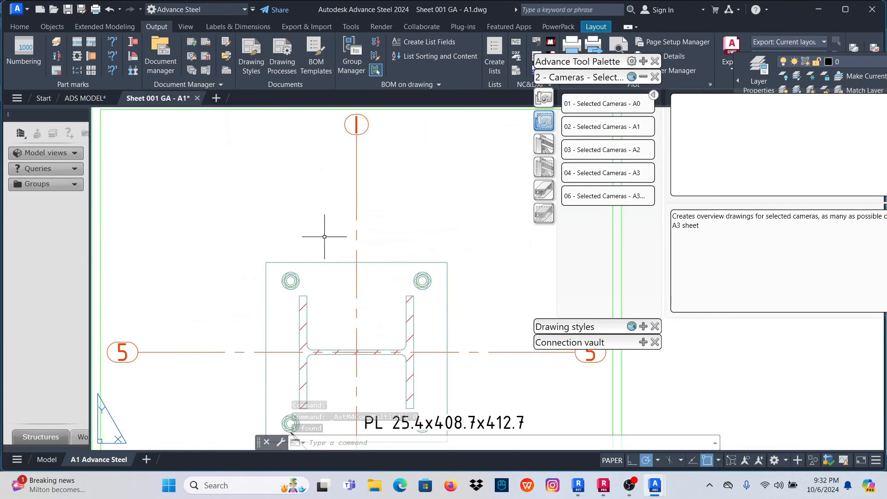
pyautogui.scroll(-1, 323, 234)
pyautogui.click(235, 28)
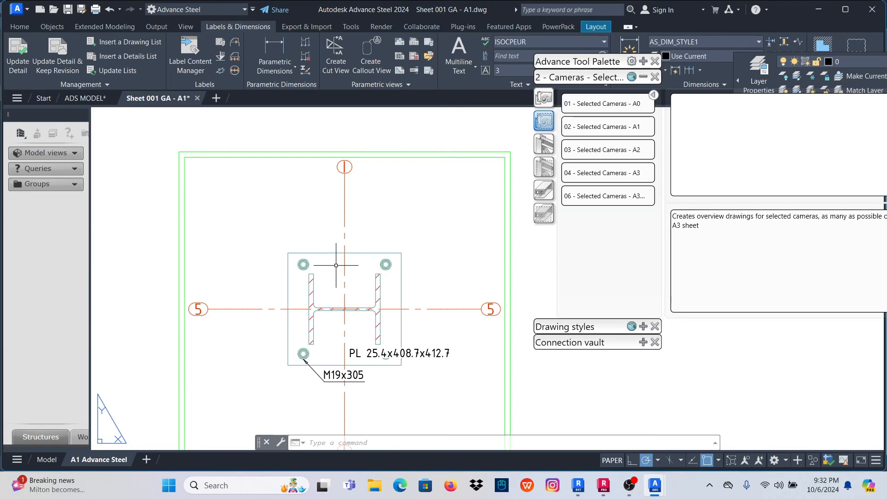
pyautogui.click(276, 53)
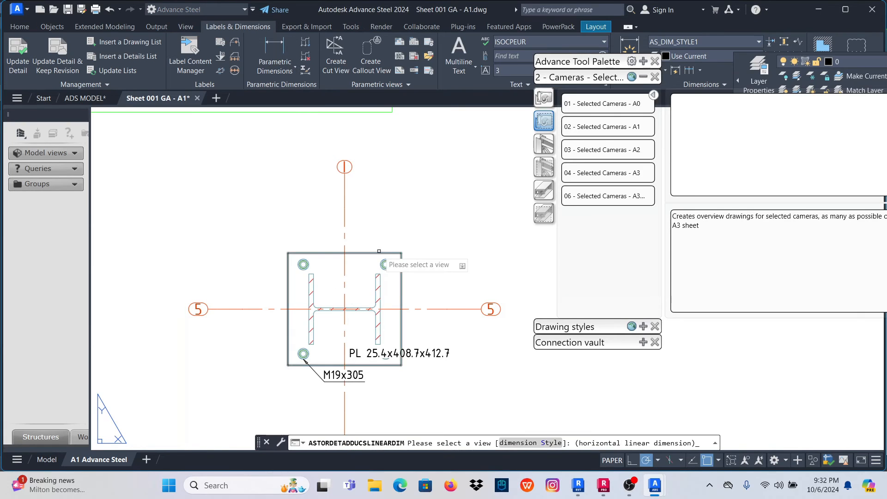
pyautogui.scroll(4, 347, 259)
pyautogui.scroll(-3, 321, 208)
pyautogui.scroll(3, 329, 217)
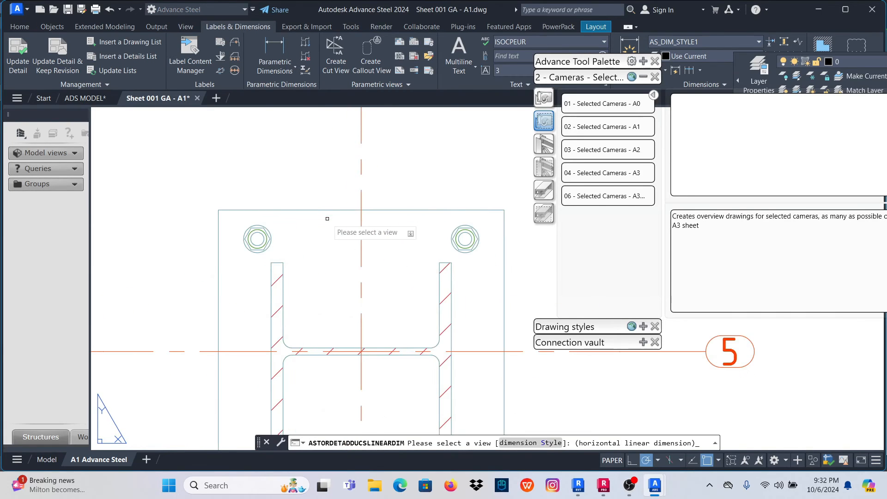
pyautogui.click(330, 211)
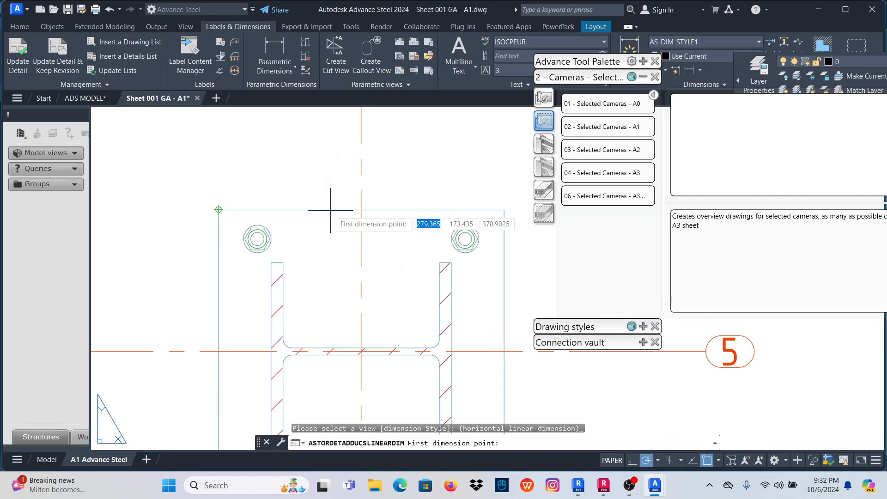
pyautogui.click(219, 210)
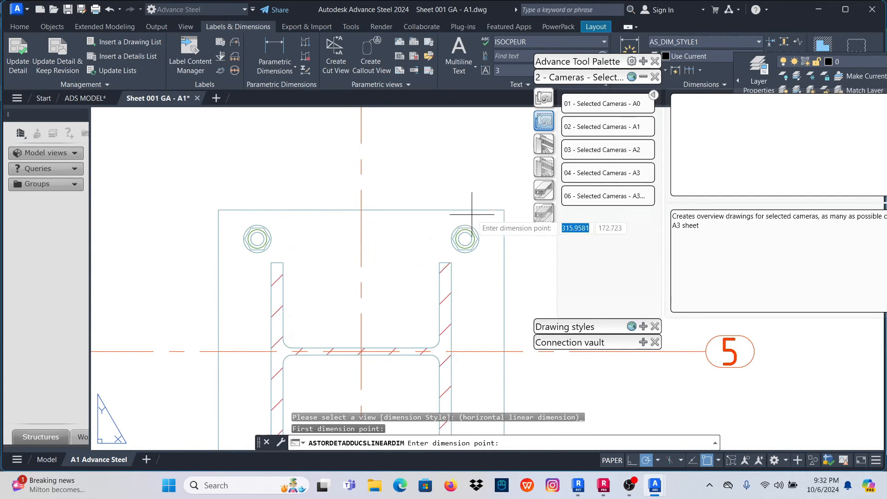
pyautogui.click(504, 210)
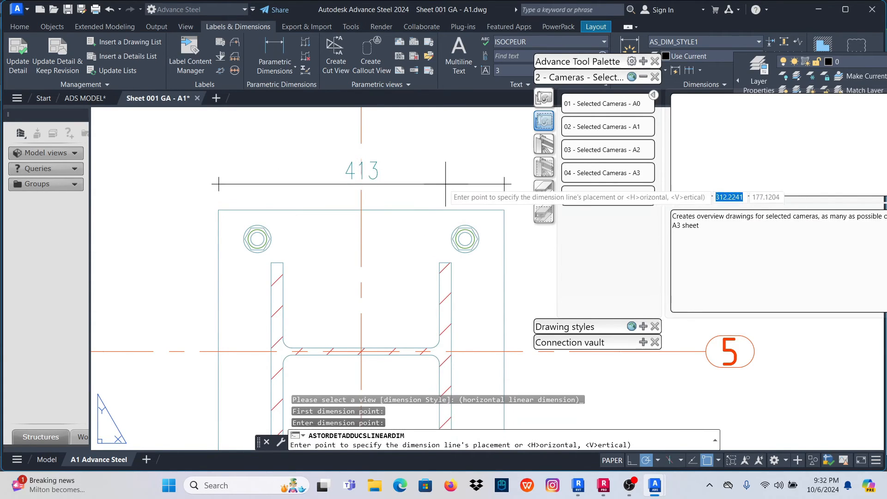
pyautogui.click(403, 174)
pyautogui.press('Return')
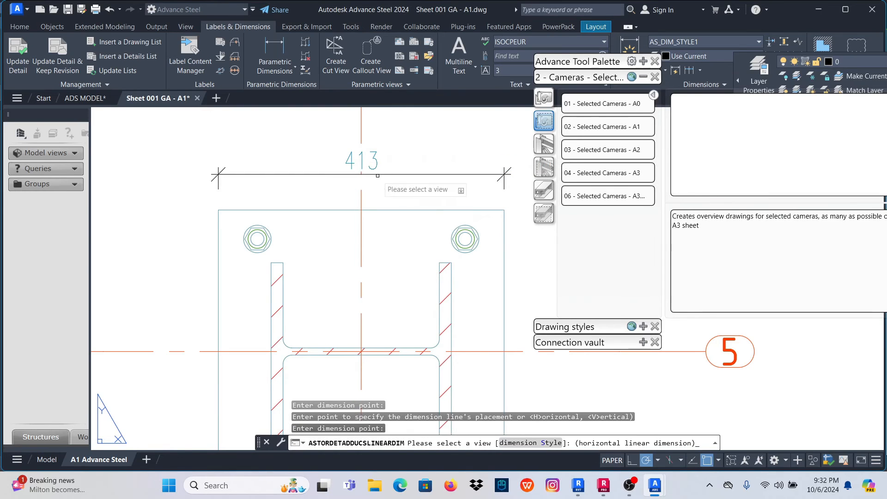
# Add a vertical linear dimension between the base plate's left corners, placing it outside the left edge, and end dimensioning.
pyautogui.scroll(-5, 289, 191)
pyautogui.scroll(5, 289, 192)
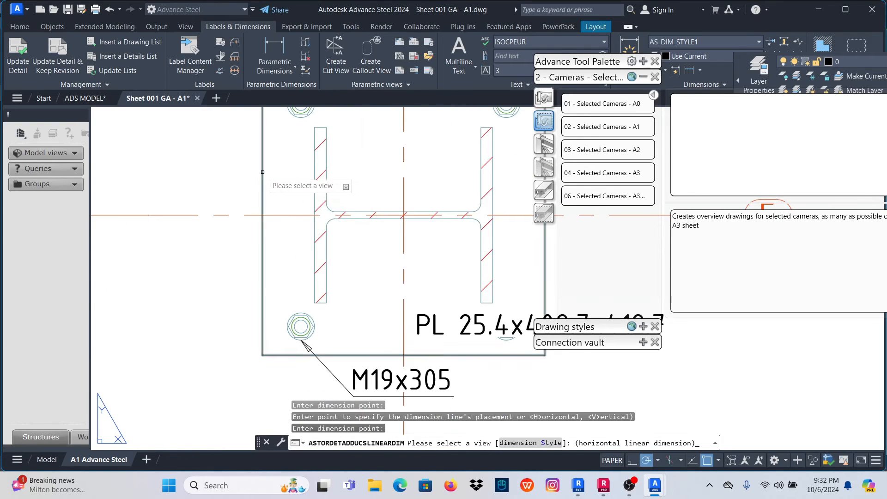
pyautogui.click(283, 180)
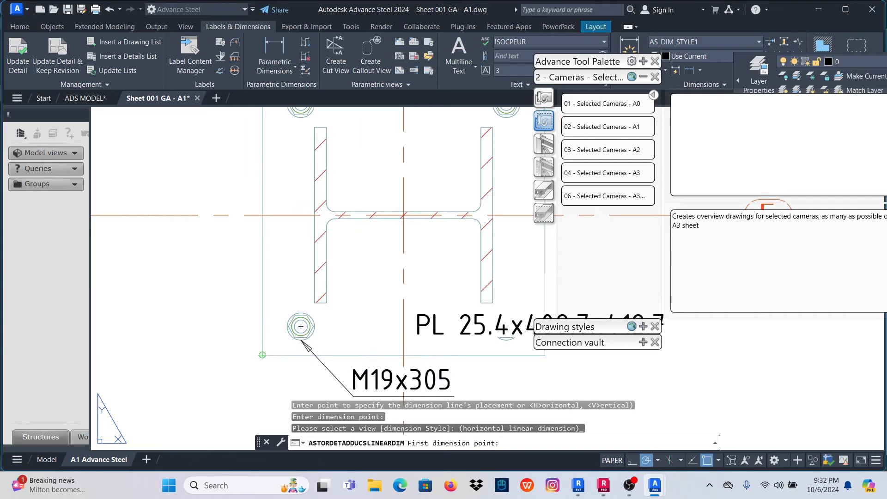
pyautogui.click(262, 355)
pyautogui.scroll(-4, 262, 354)
pyautogui.click(265, 242)
pyautogui.scroll(4, 266, 242)
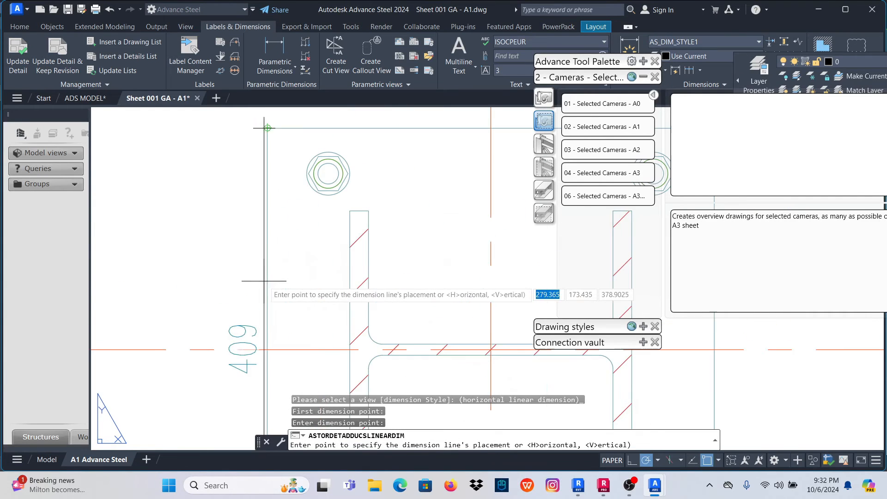
pyautogui.click(224, 215)
pyautogui.press('Return')
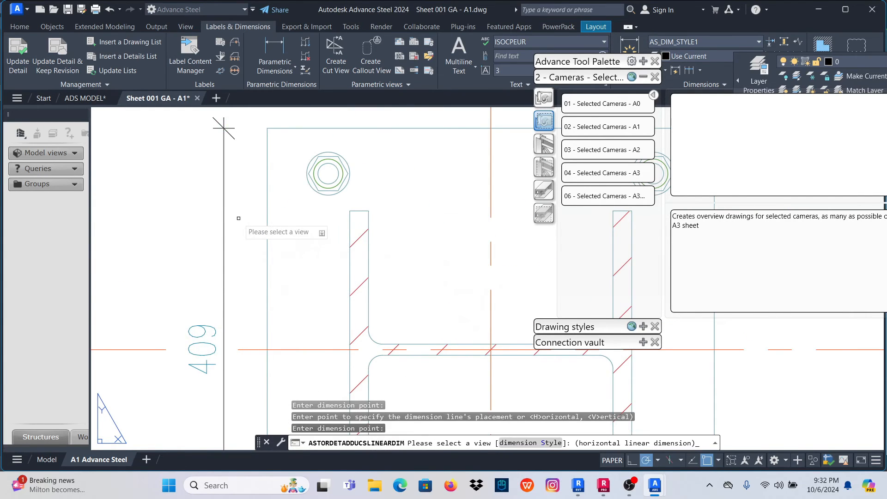
pyautogui.scroll(-4, 245, 212)
pyautogui.rightClick(407, 147)
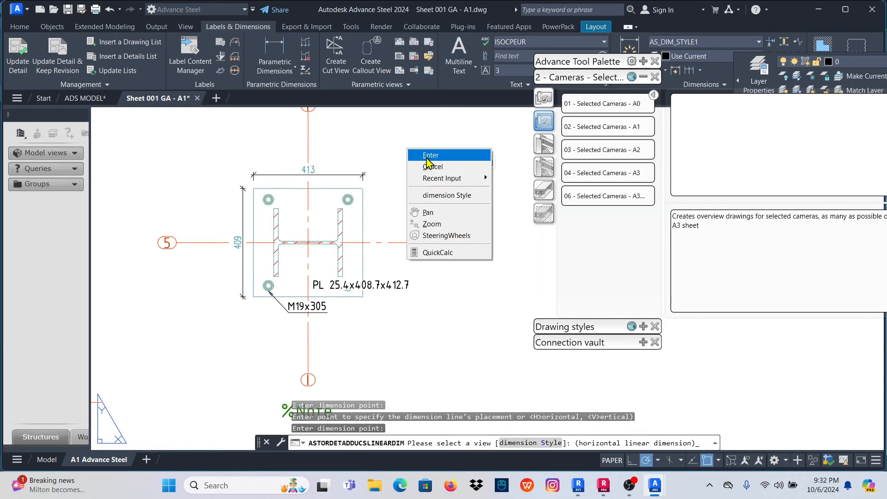
pyautogui.click(426, 152)
pyautogui.scroll(2, 280, 245)
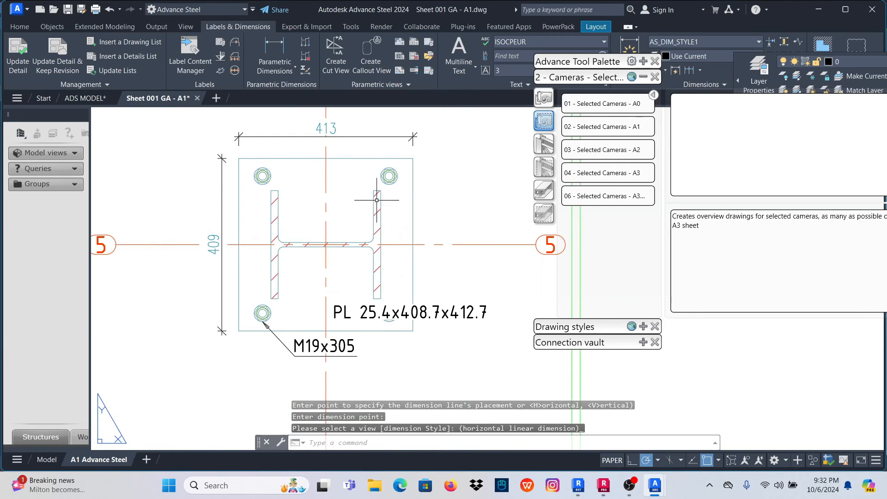
pyautogui.click(274, 50)
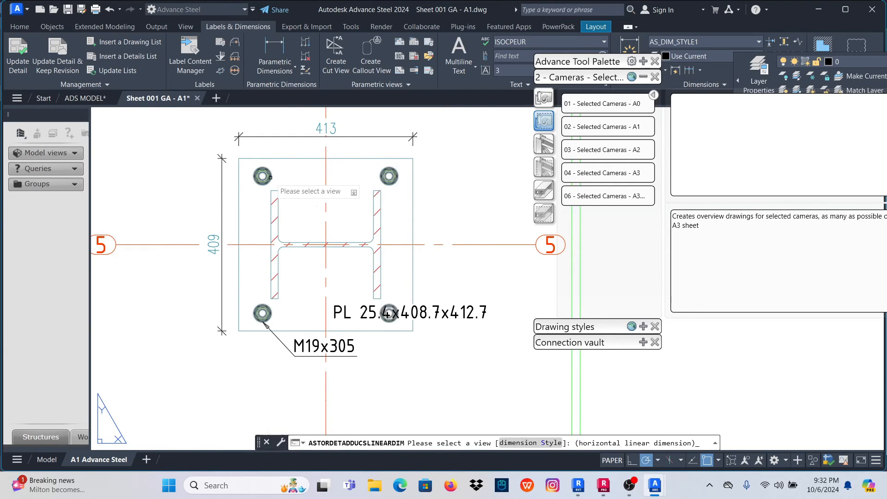
pyautogui.scroll(2, 261, 177)
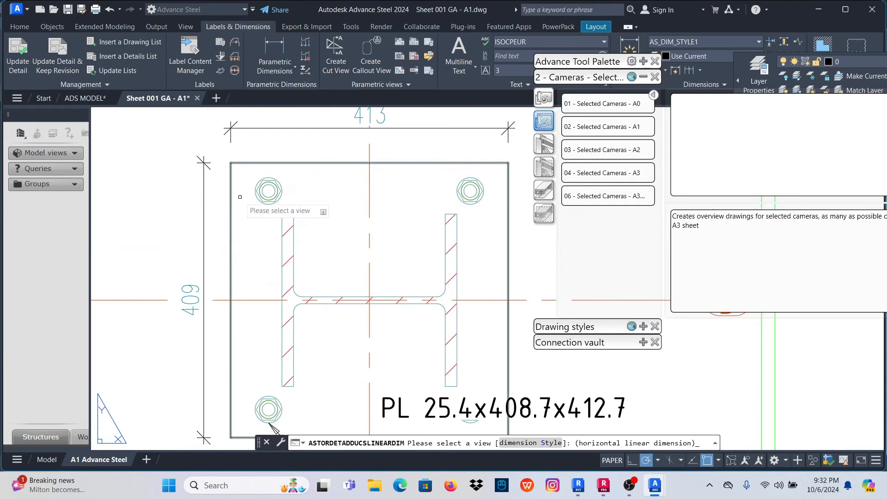
pyautogui.click(262, 189)
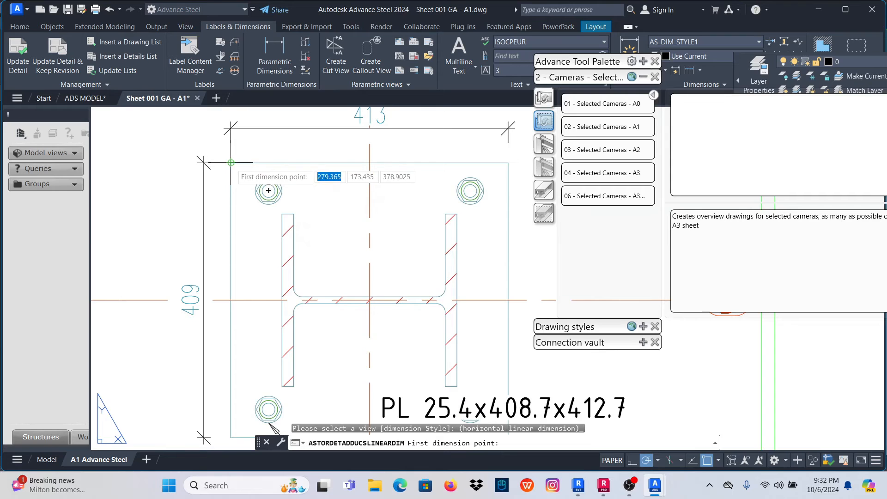
pyautogui.click(269, 190)
pyautogui.click(269, 190)
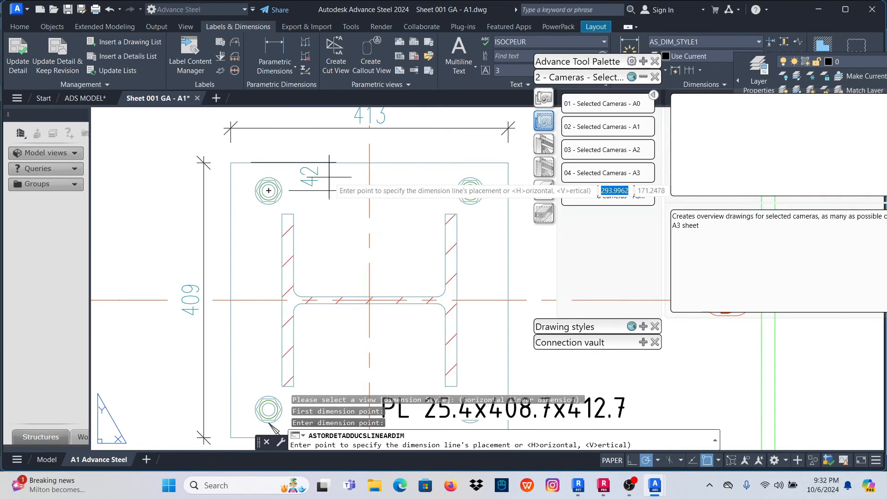
pyautogui.click(470, 190)
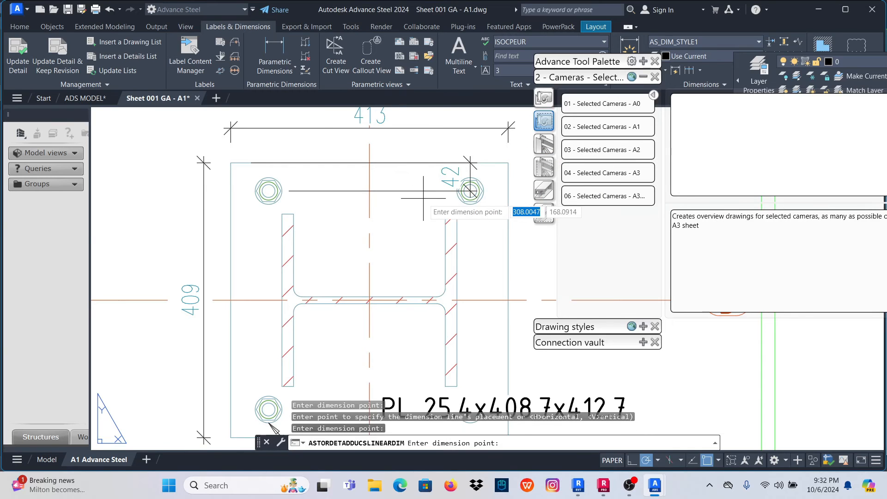
pyautogui.press('Escape')
pyautogui.scroll(-2, 424, 198)
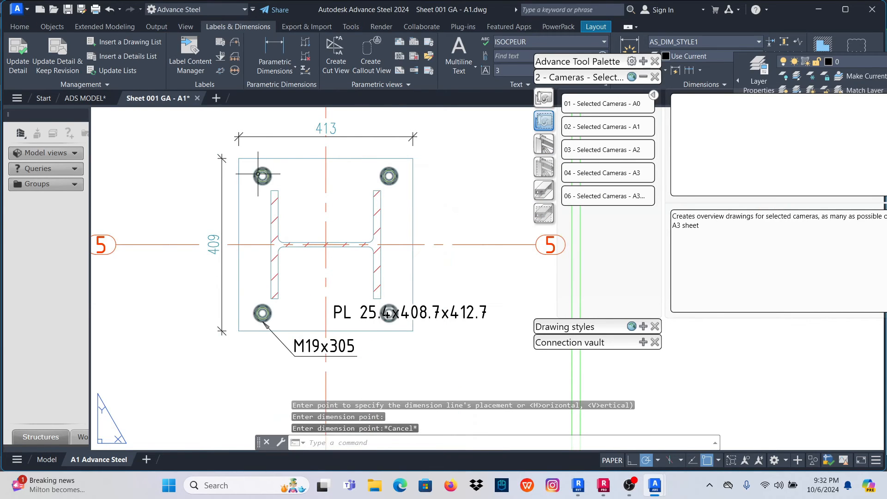
pyautogui.click(258, 175)
pyautogui.click(274, 48)
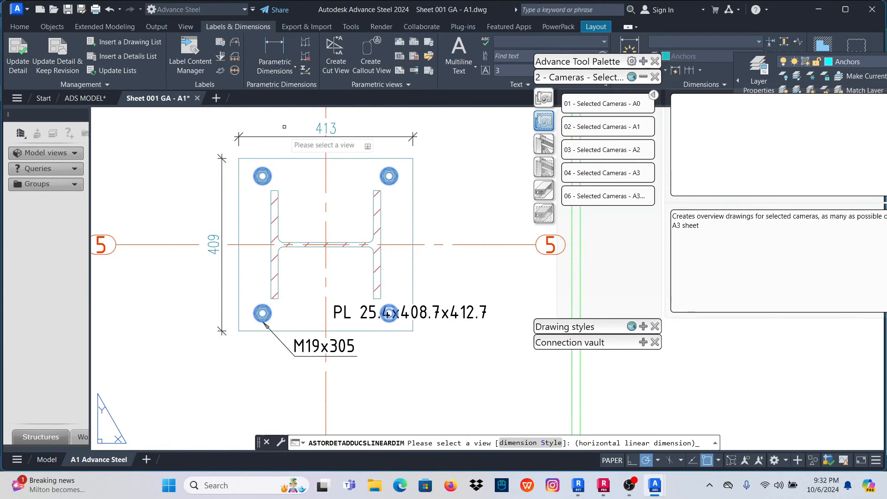
pyautogui.scroll(4, 278, 173)
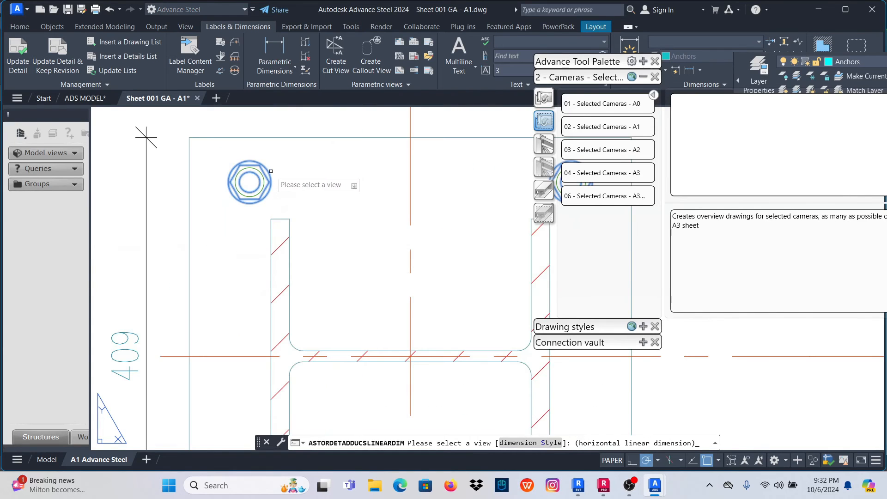
pyautogui.rightClick(298, 166)
pyautogui.click(323, 173)
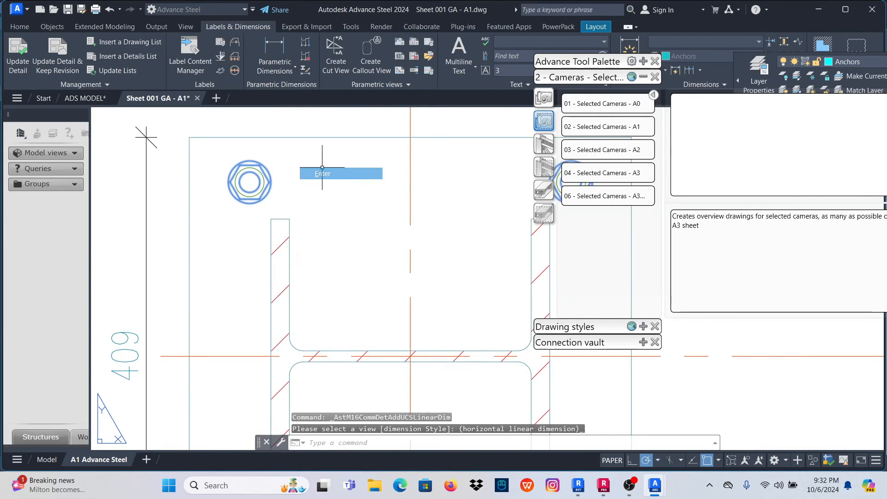
# Dimension the horizontal spacing between the centres of the two upper anchor bolts, placing it between the plate edge and the overall width dimension.
pyautogui.click(276, 54)
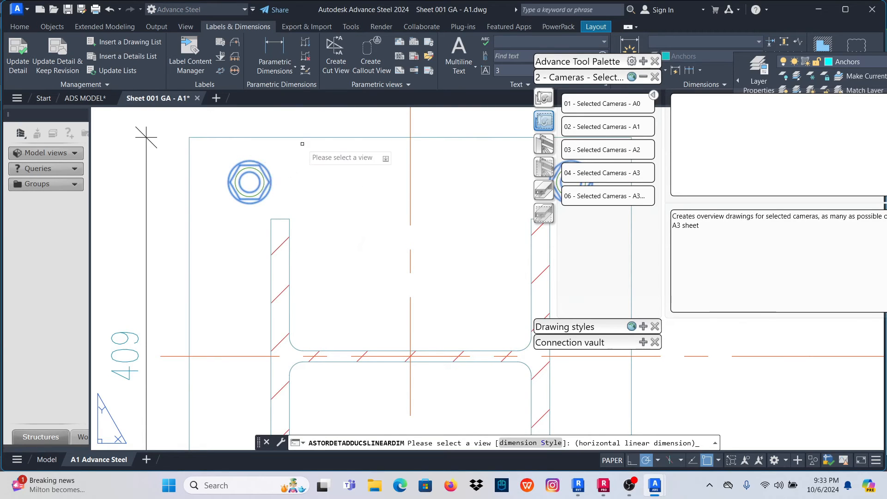
pyautogui.click(271, 175)
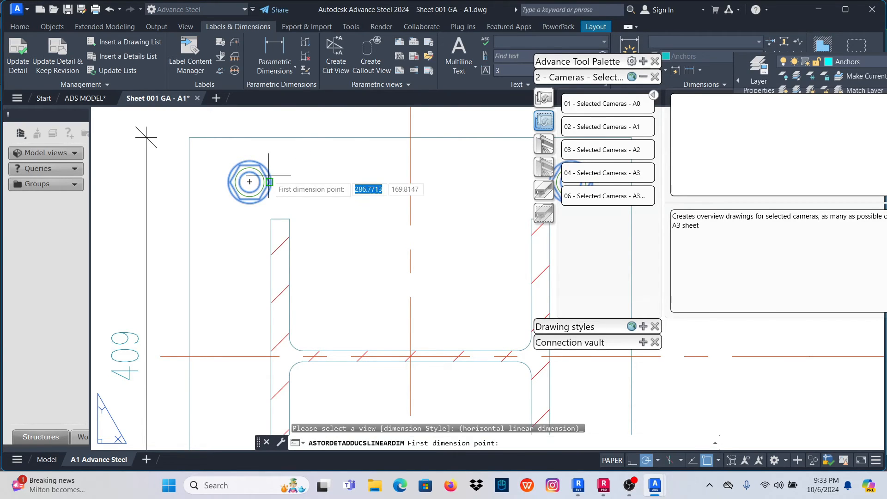
pyautogui.click(250, 182)
pyautogui.scroll(-4, 249, 181)
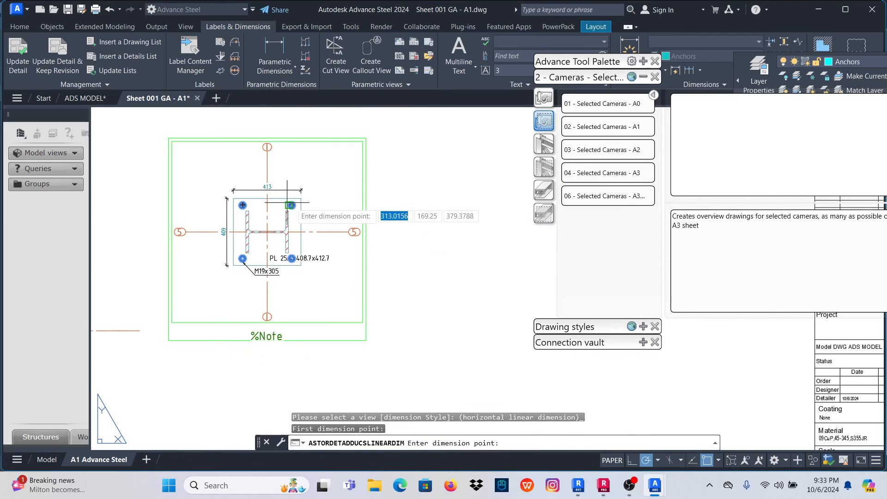
pyautogui.scroll(3, 277, 195)
pyautogui.click(279, 212)
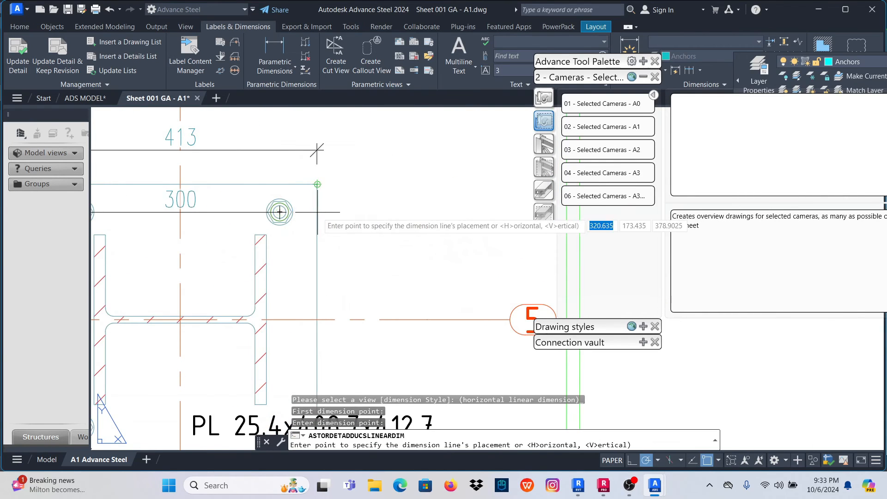
pyautogui.scroll(-3, 287, 204)
pyautogui.scroll(5, 296, 203)
pyautogui.scroll(-3, 311, 199)
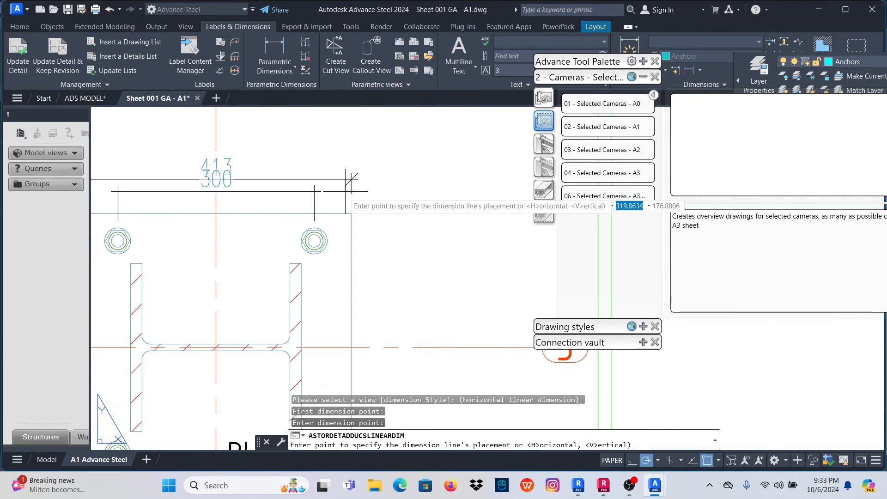
pyautogui.scroll(4, 296, 198)
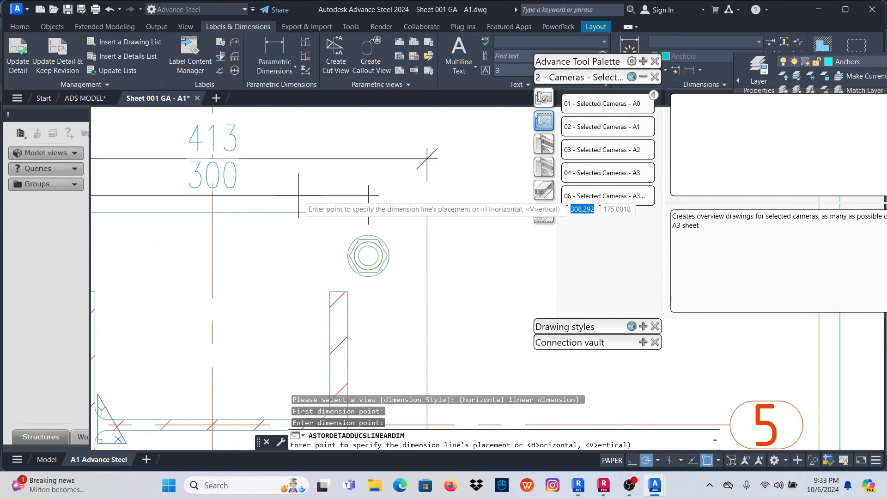
pyautogui.click(290, 195)
pyautogui.scroll(-4, 356, 188)
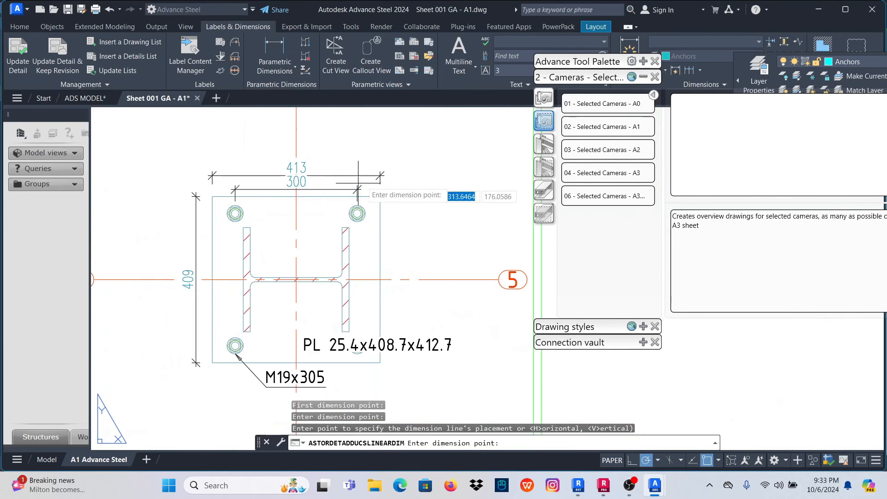
pyautogui.press('Return')
pyautogui.rightClick(401, 153)
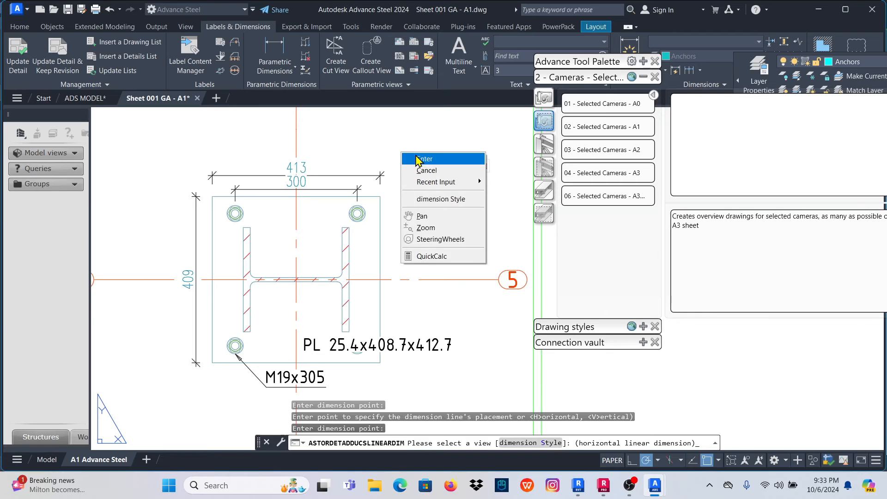
pyautogui.click(412, 159)
# Move the PL 25.4x408.7x412.7 label off the anchor bolt to clear space outside the base plate's lower-right corner.
pyautogui.scroll(-2, 292, 272)
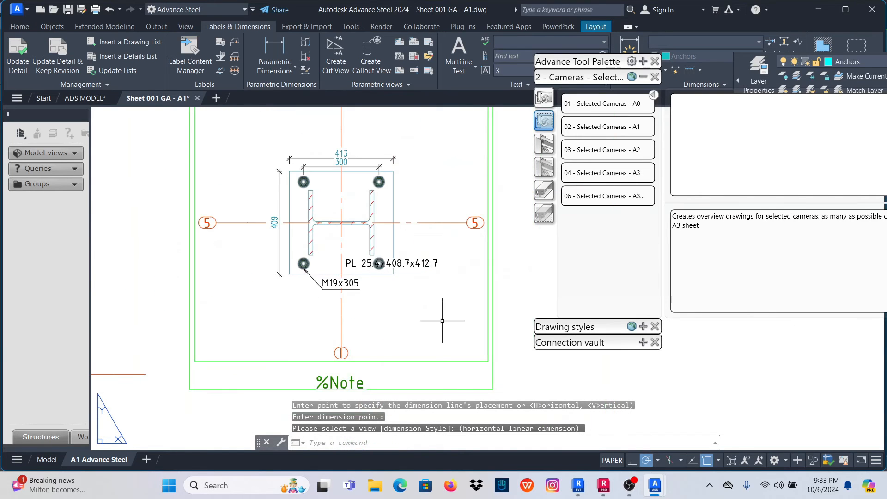
pyautogui.scroll(2, 431, 273)
pyautogui.click(406, 258)
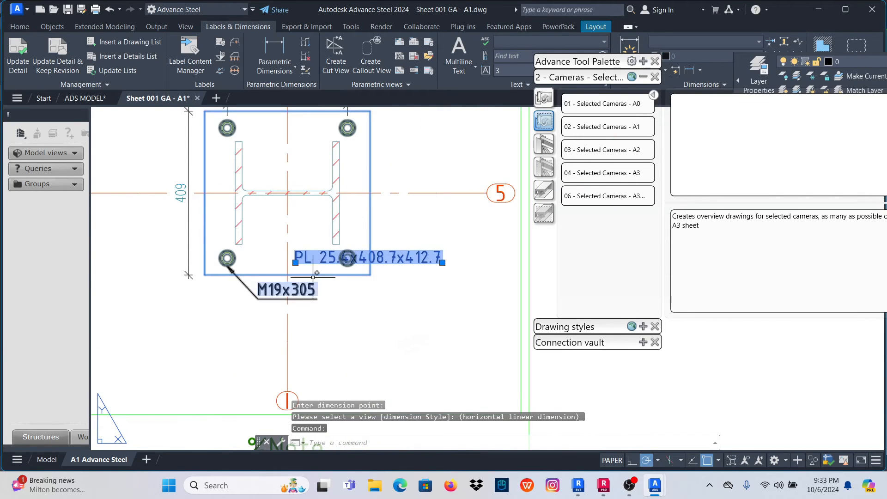
pyautogui.click(295, 262)
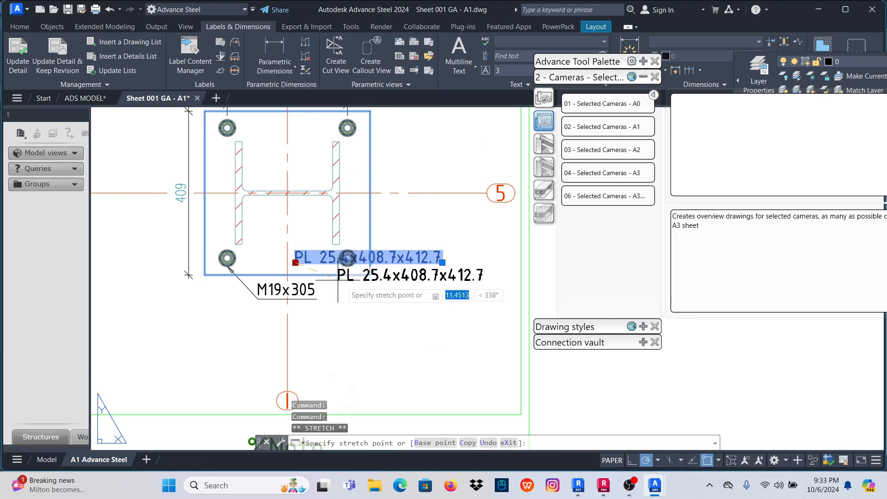
pyautogui.click(384, 298)
pyautogui.scroll(-4, 326, 264)
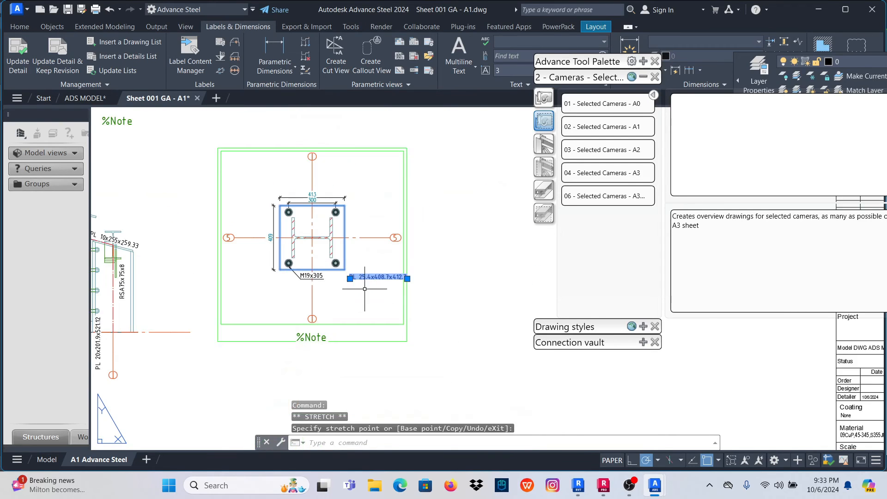
# Label the column section in the base plate view, starting horizontal text just beside its right flange, and end labelling.
pyautogui.scroll(2, 350, 278)
pyautogui.scroll(2, 283, 283)
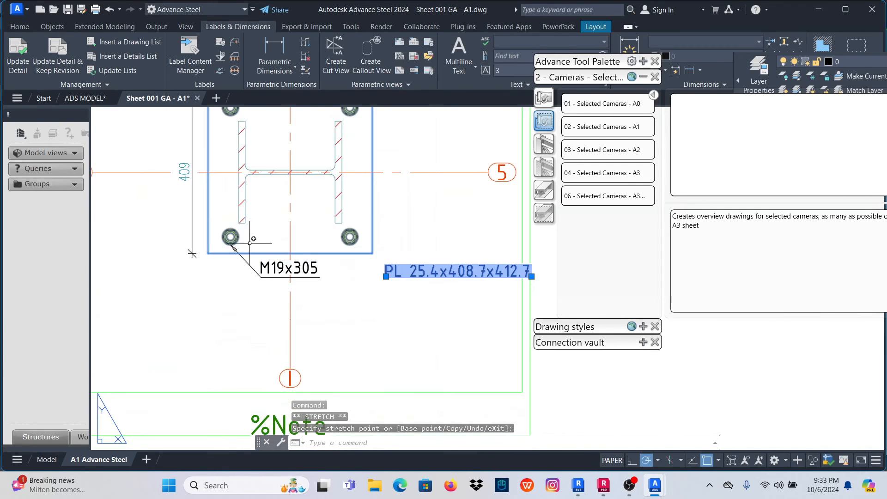
pyautogui.scroll(-3, 282, 258)
pyautogui.scroll(3, 338, 220)
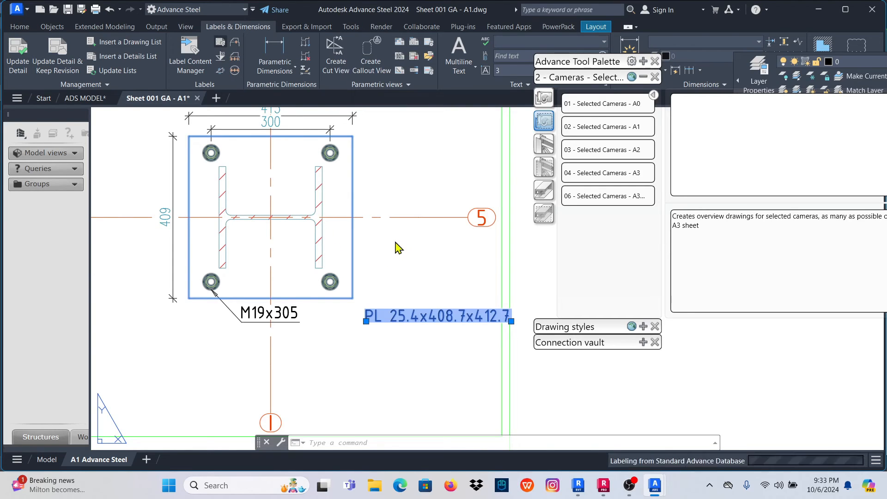
pyautogui.click(322, 192)
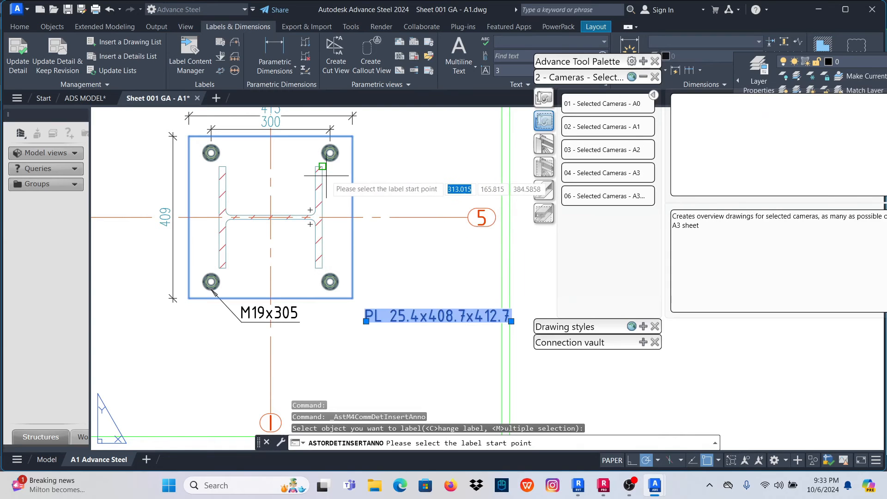
pyautogui.click(335, 203)
pyautogui.scroll(-2, 335, 204)
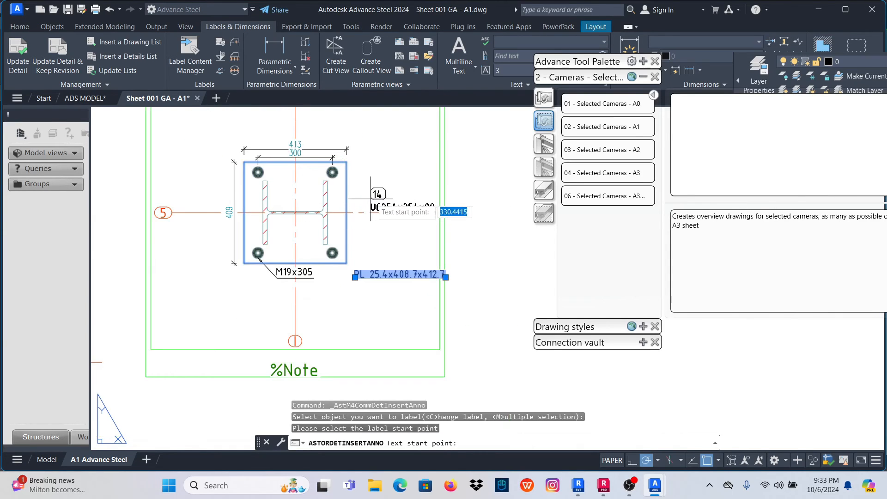
pyautogui.scroll(5, 370, 197)
pyautogui.scroll(-5, 294, 198)
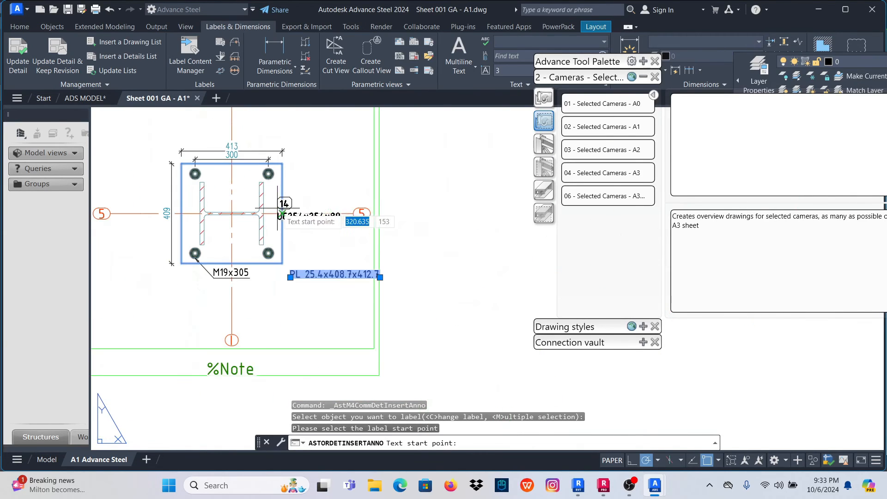
pyautogui.scroll(6, 300, 203)
pyautogui.scroll(-4, 314, 210)
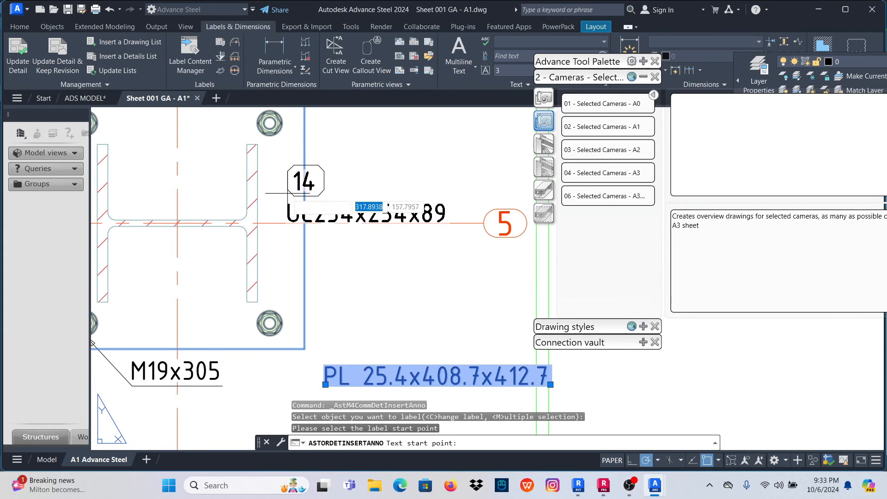
pyautogui.click(270, 186)
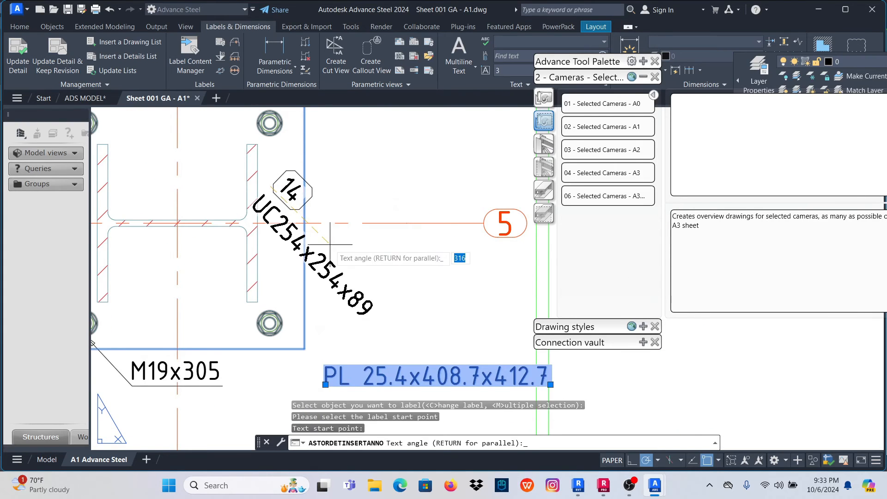
pyautogui.click(388, 187)
pyautogui.scroll(-6, 387, 184)
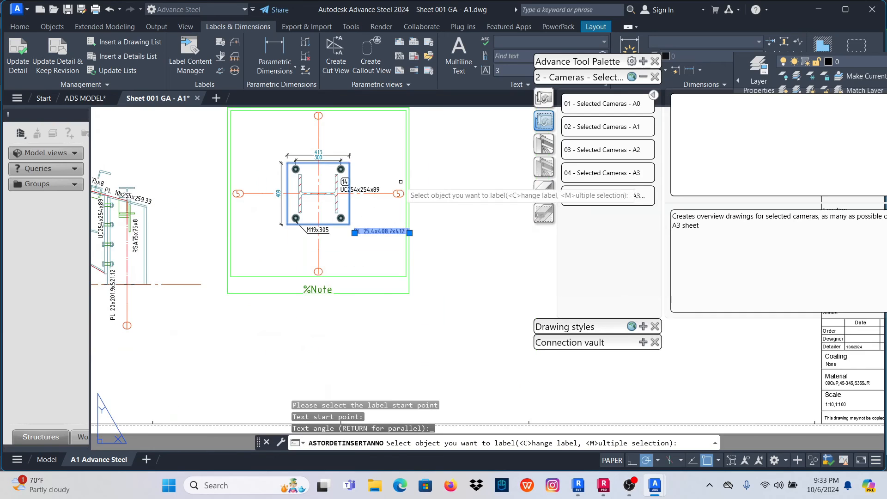
pyautogui.press('Return')
# Review the finished A1 sheet, examining the roof plan, haunch and base views and the title block.
pyautogui.scroll(2, 343, 191)
pyautogui.scroll(-7, 363, 181)
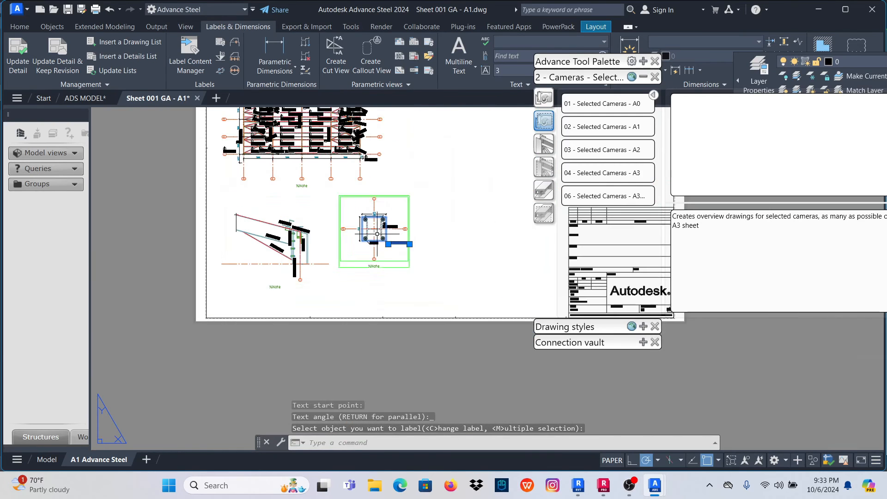
pyautogui.scroll(4, 324, 135)
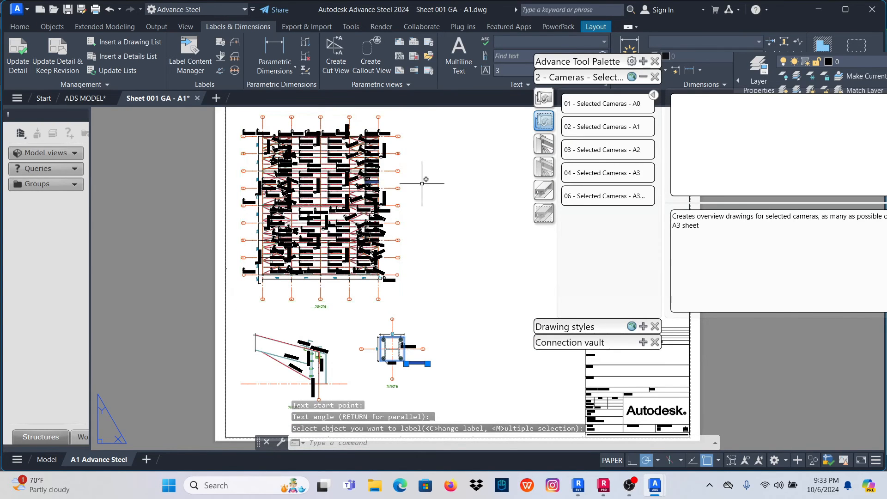
pyautogui.scroll(-2, 327, 187)
pyautogui.scroll(4, 388, 236)
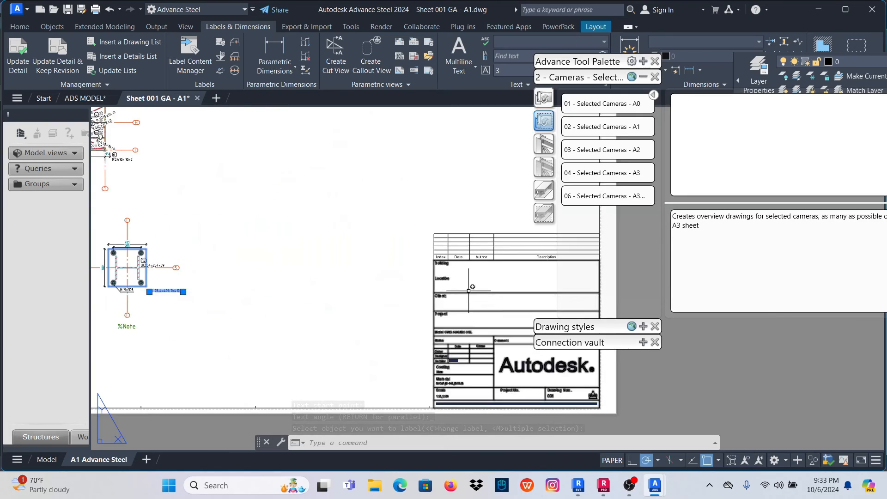
pyautogui.scroll(-4, 400, 266)
pyautogui.scroll(6, 277, 199)
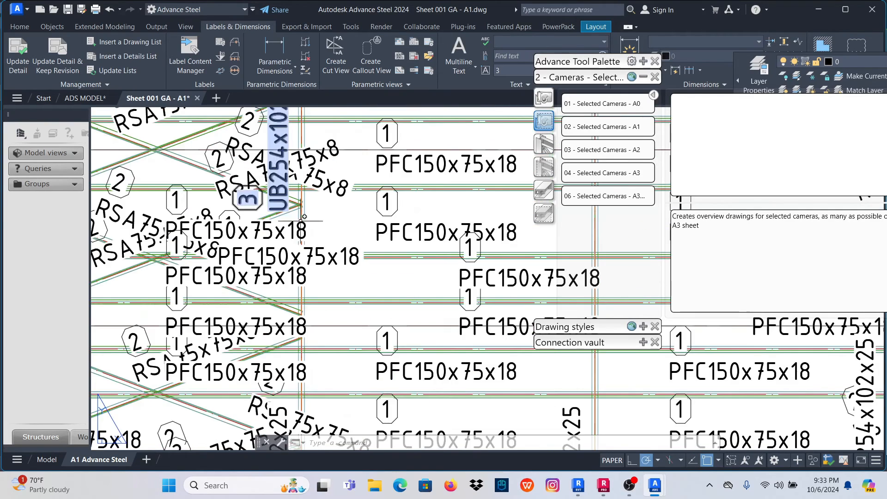
pyautogui.scroll(-4, 462, 231)
pyautogui.scroll(-5, 435, 267)
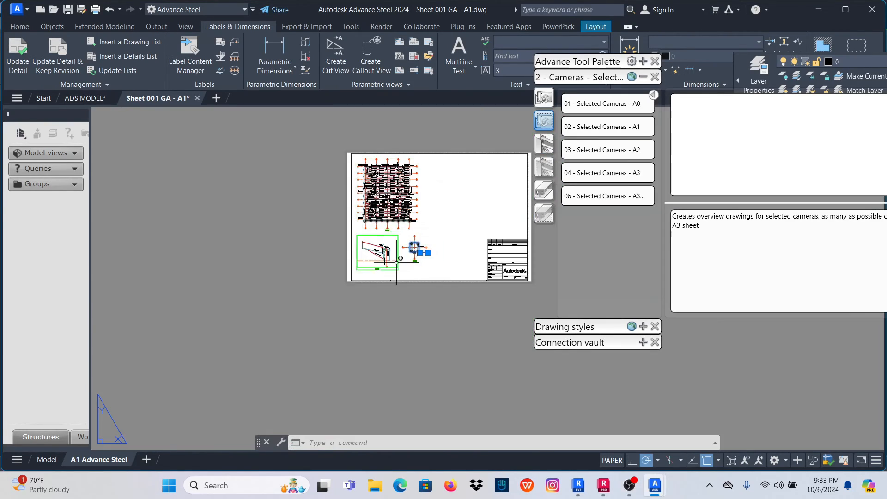
pyautogui.scroll(5, 462, 191)
pyautogui.scroll(-5, 317, 244)
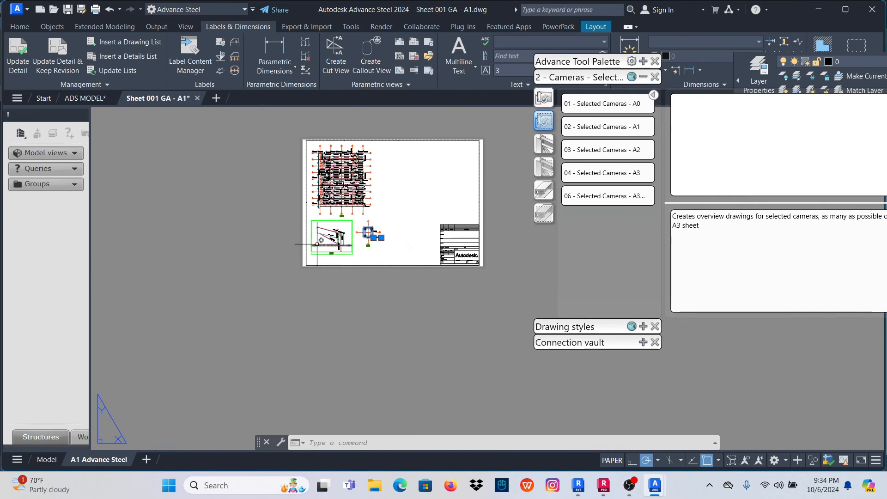
pyautogui.scroll(2, 370, 190)
pyautogui.scroll(5, 341, 185)
pyautogui.scroll(-5, 336, 217)
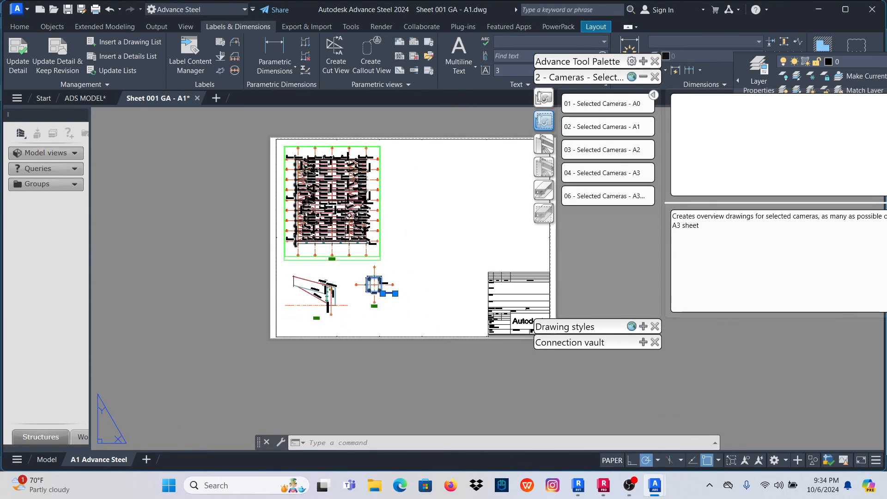
# Switch to the ADS MODEL drawing and examine the 3D portal frame, especially the rafters and haunch connections along the gable.
pyautogui.click(88, 99)
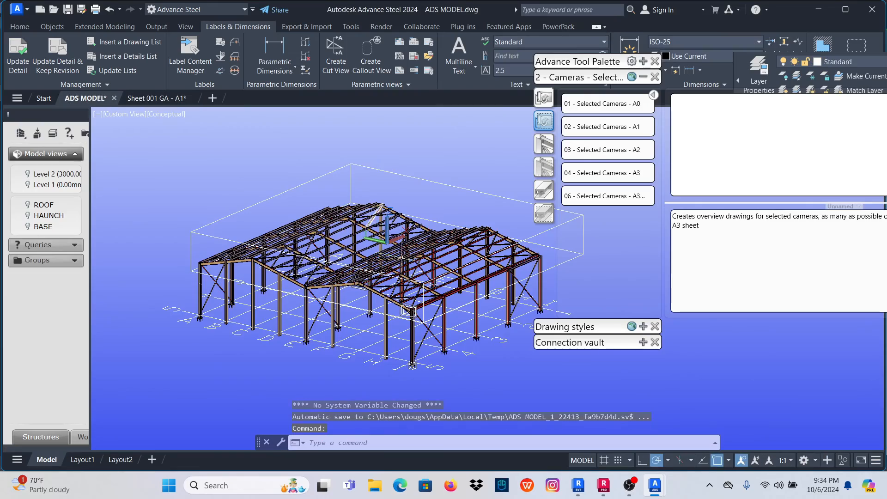
pyautogui.scroll(-3, 399, 253)
pyautogui.scroll(3, 400, 254)
pyautogui.scroll(4, 401, 253)
pyautogui.scroll(-4, 380, 256)
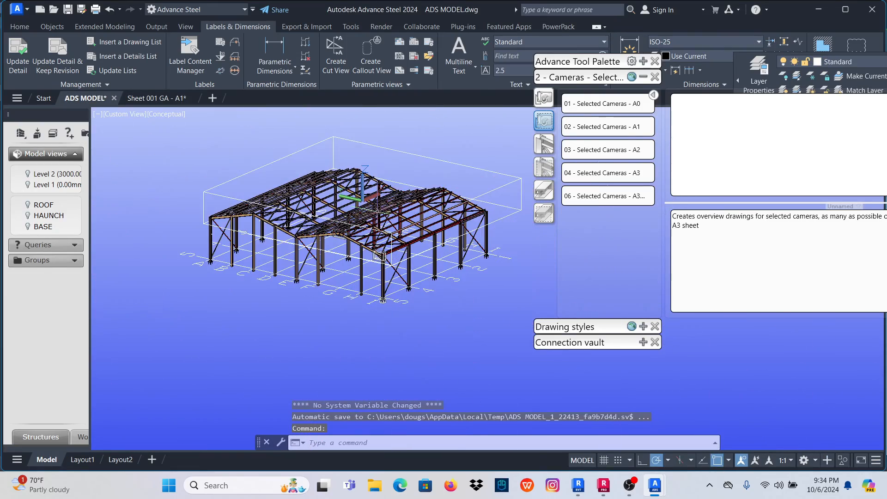
pyautogui.moveTo(447, 166)
pyautogui.keyDown('shift'); pyautogui.mouseDown(button='middle')
pyautogui.moveTo(455, 196)
pyautogui.moveTo(445, 183)
pyautogui.mouseUp(button='middle'); pyautogui.keyUp('shift')
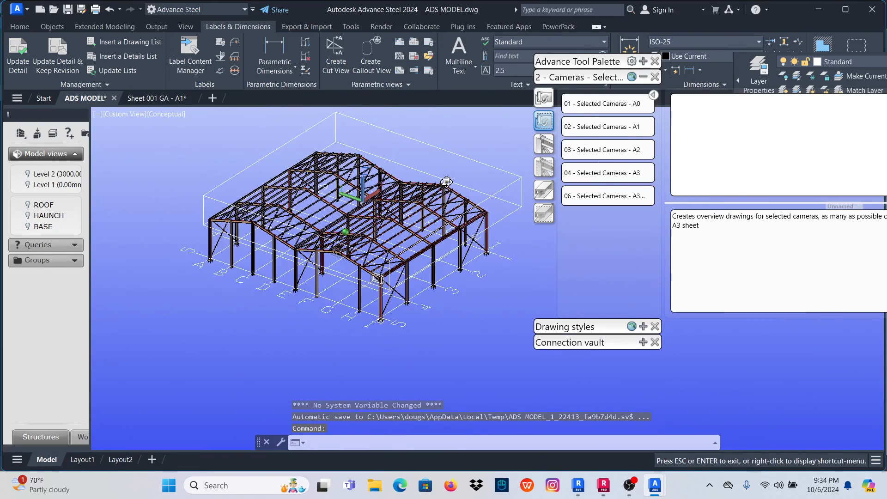
pyautogui.scroll(6, 349, 250)
pyautogui.scroll(-7, 347, 249)
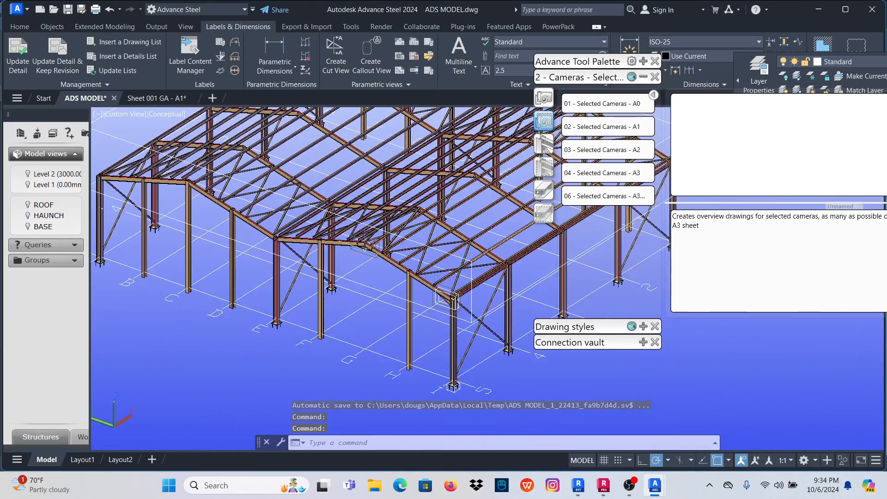
pyautogui.scroll(5, 363, 246)
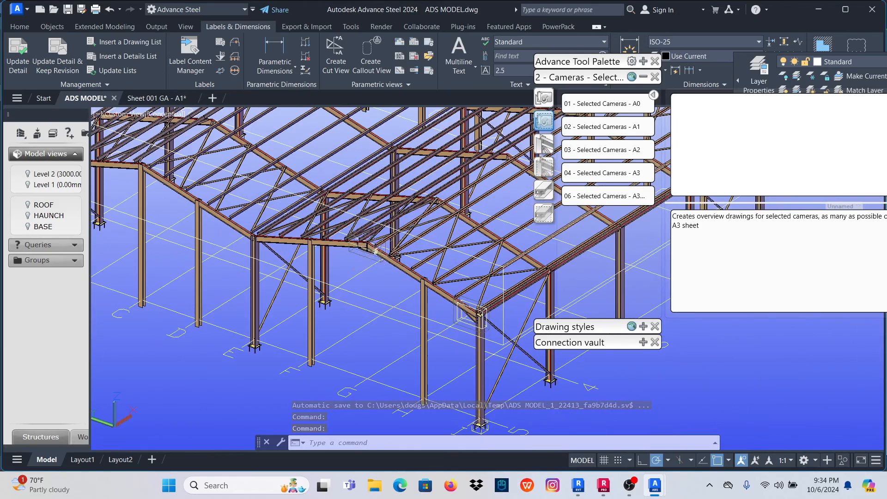
pyautogui.scroll(-5, 365, 245)
pyautogui.scroll(6, 366, 245)
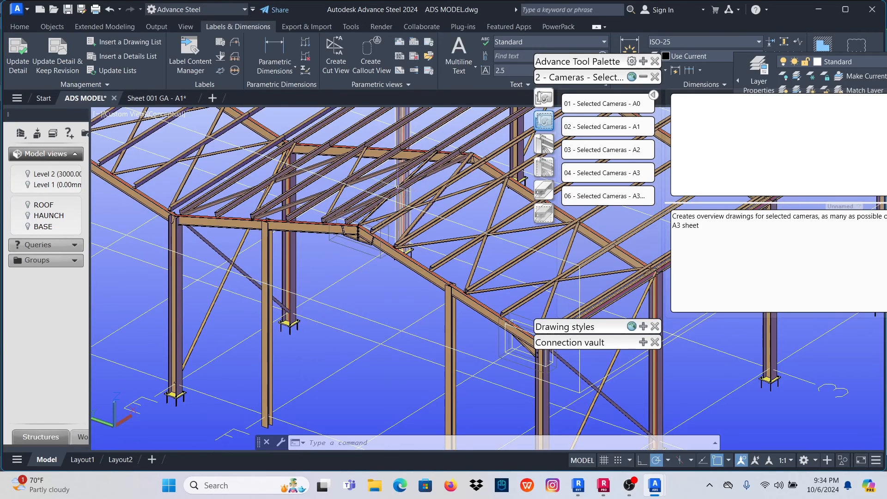
pyautogui.scroll(2, 406, 222)
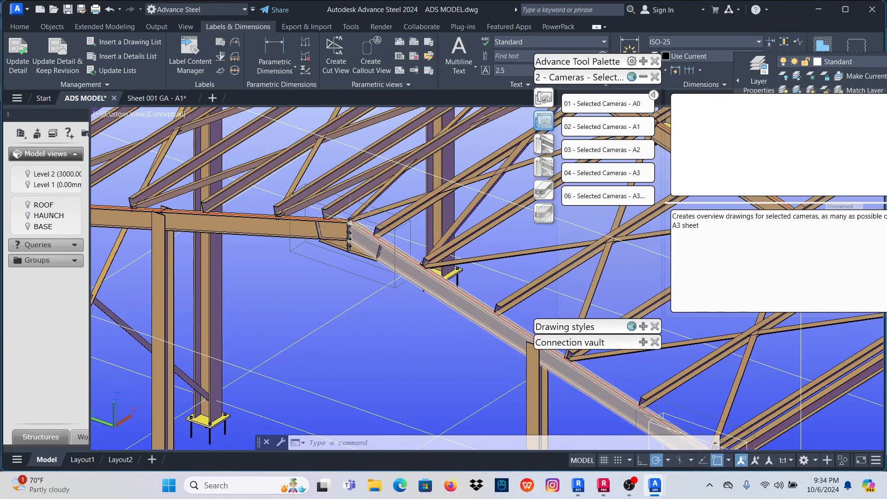
pyautogui.scroll(-2, 333, 245)
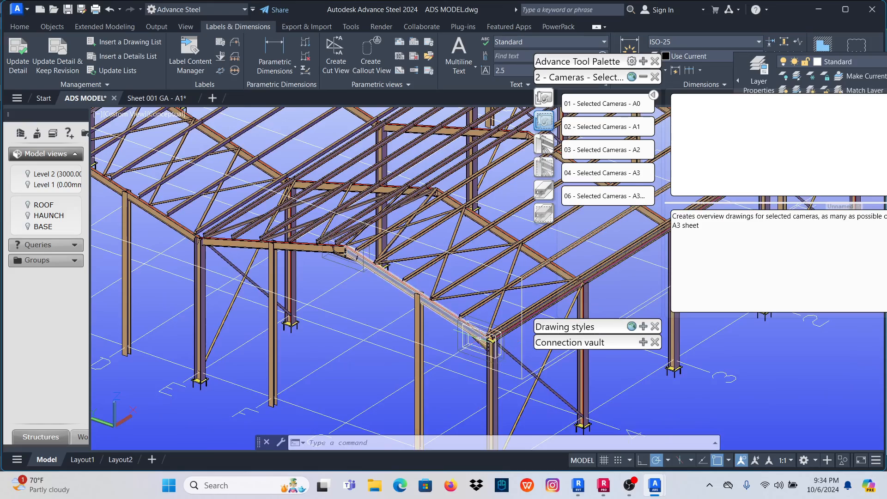
pyautogui.scroll(-2, 387, 308)
pyautogui.scroll(-2, 386, 308)
pyautogui.scroll(2, 369, 298)
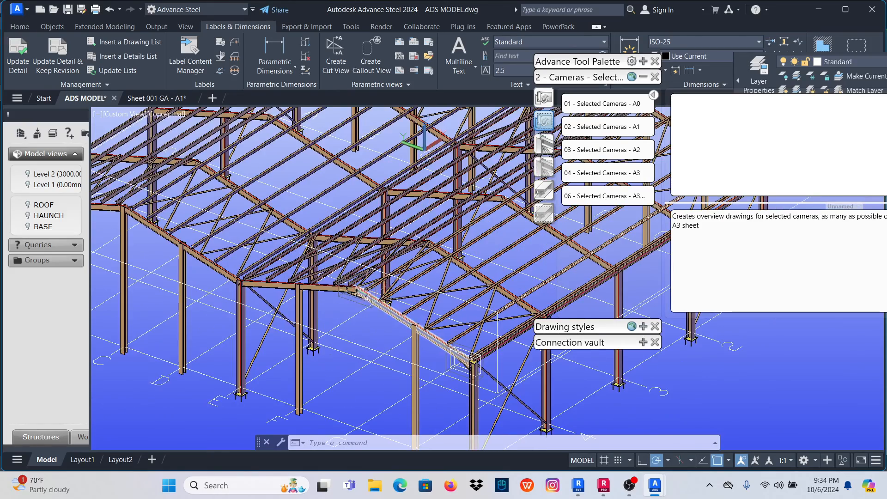
pyautogui.scroll(-2, 361, 305)
pyautogui.scroll(-2, 356, 302)
pyautogui.scroll(2, 342, 293)
pyautogui.scroll(-2, 349, 294)
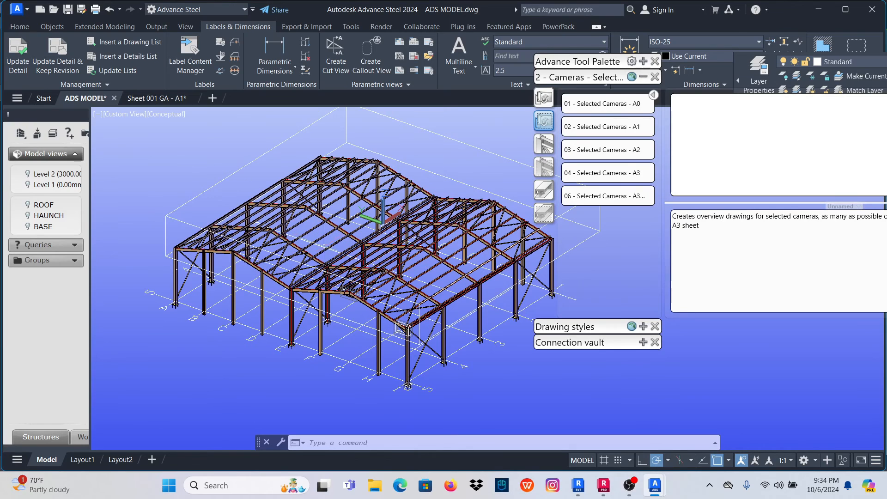
# Export the model for Revit to the Pictures folder as ADVANCE TO REVIT in .smlx format, and agree to save the model.
pyautogui.click(296, 27)
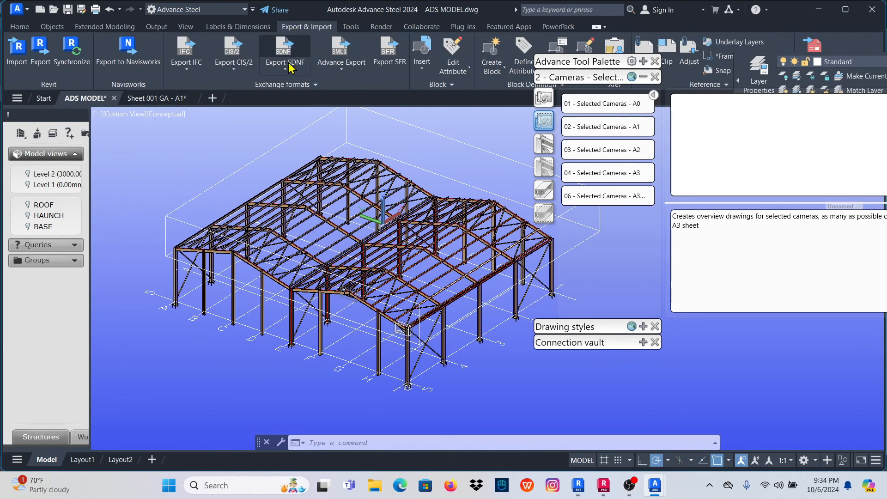
pyautogui.click(40, 55)
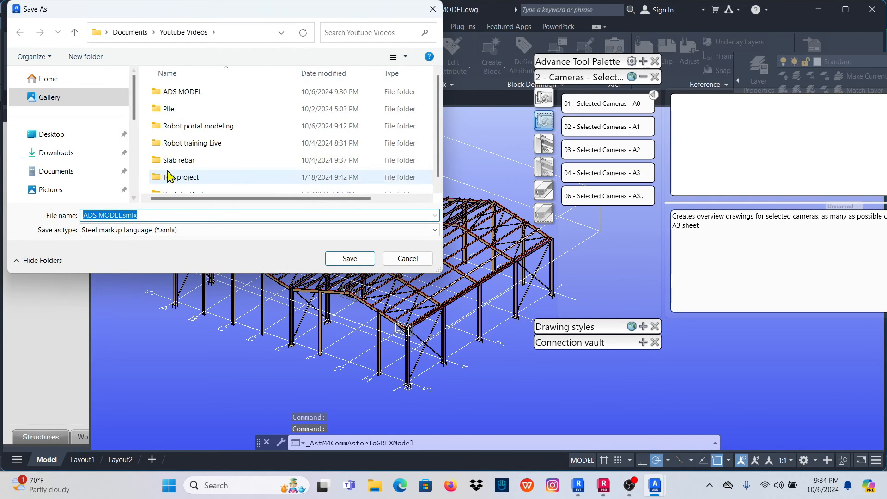
pyautogui.click(64, 193)
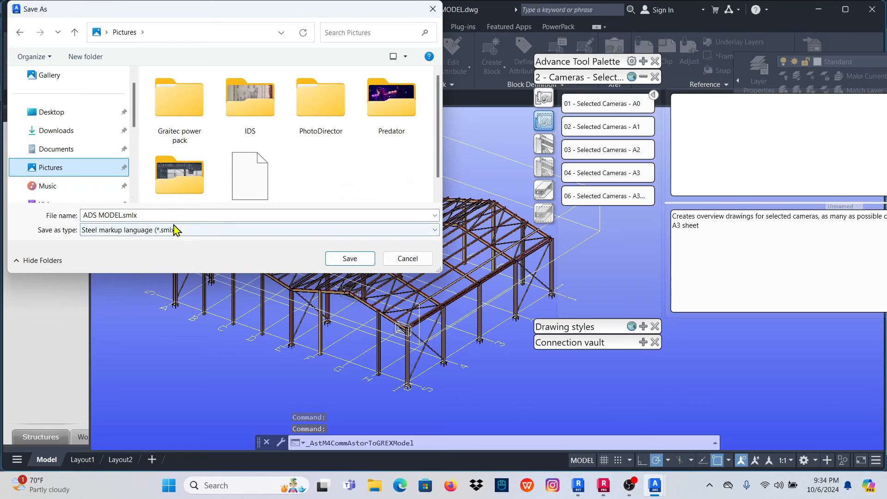
pyautogui.click(153, 215)
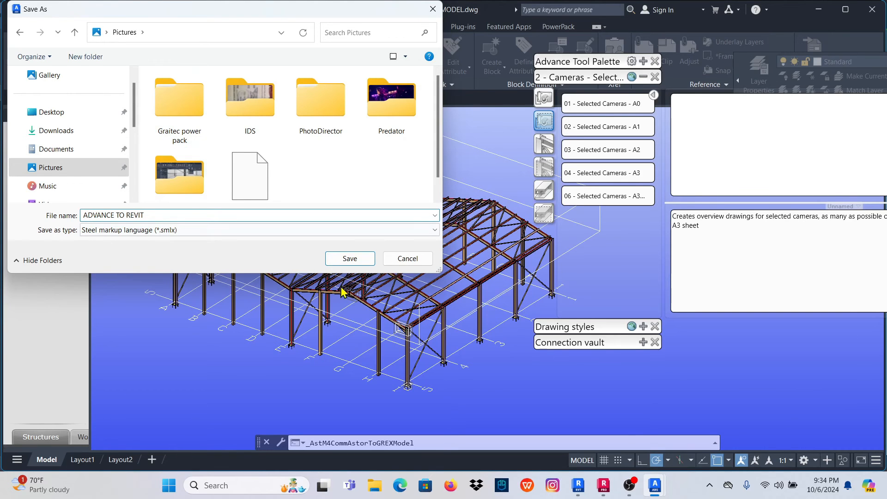
pyautogui.click(364, 260)
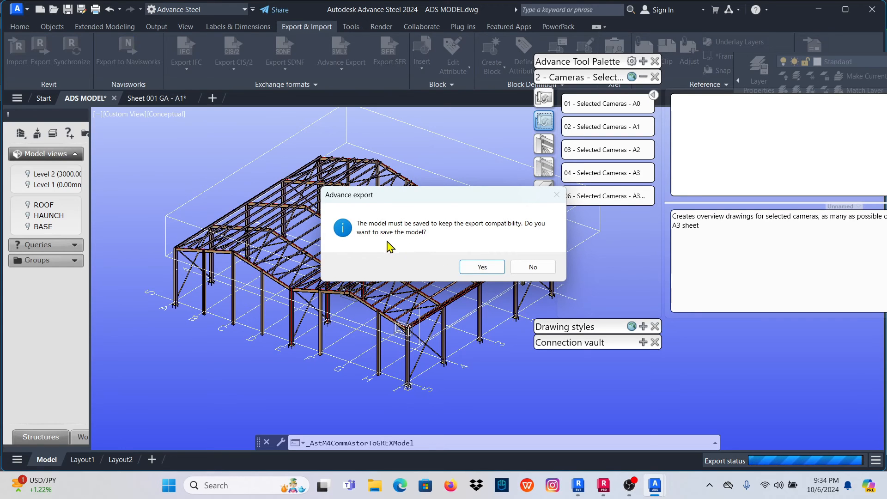
pyautogui.click(477, 271)
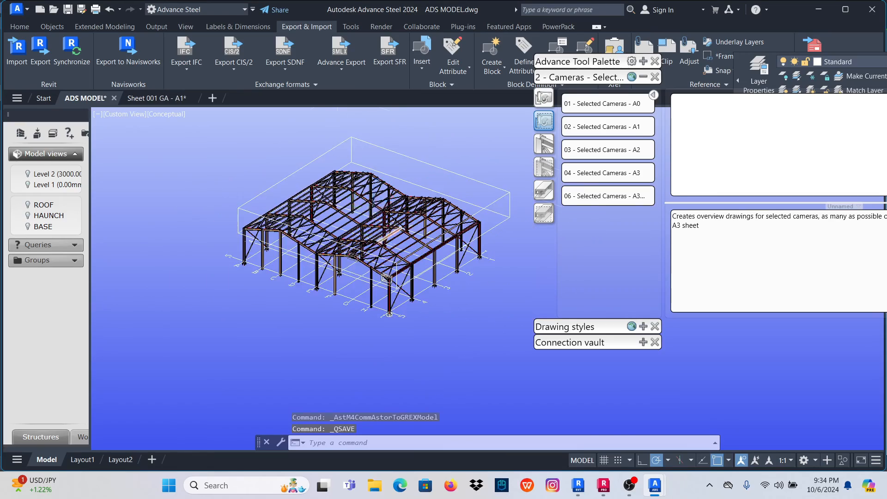
# Switch to Revit and examine the eaves and rafter joints of the existing portal frame in the {3D} view.
pyautogui.moveTo(604, 485)
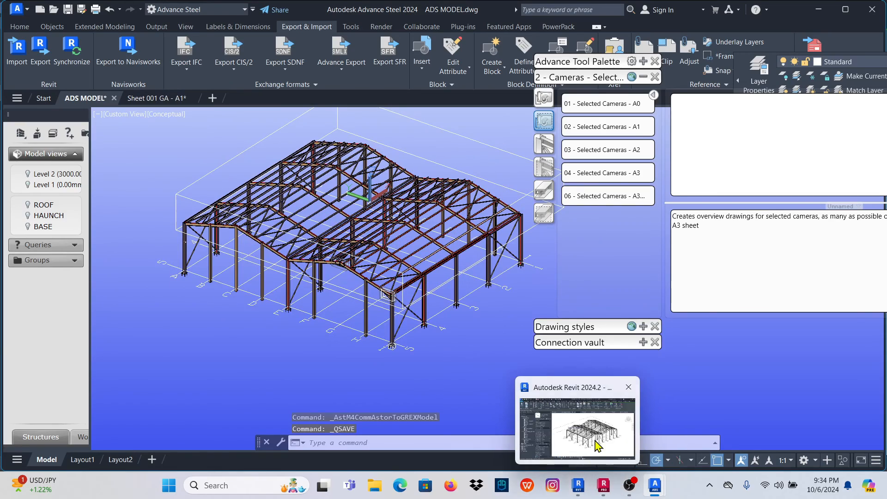
pyautogui.click(596, 447)
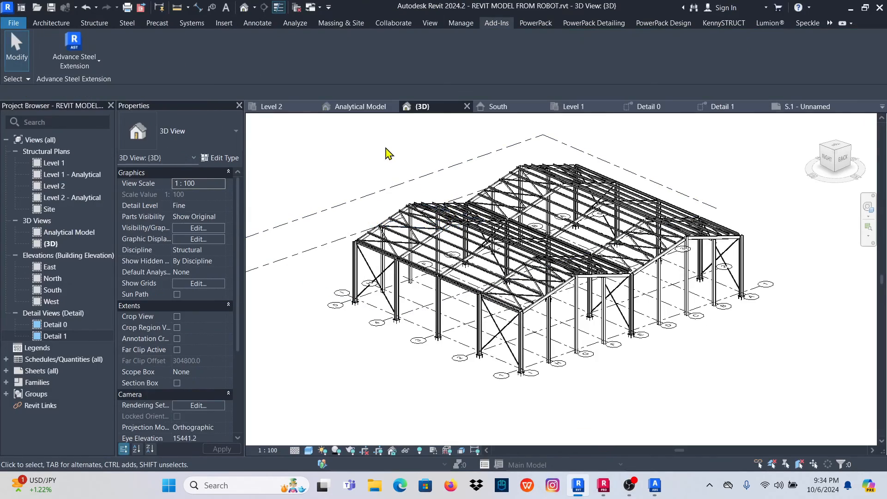
pyautogui.scroll(5, 536, 300)
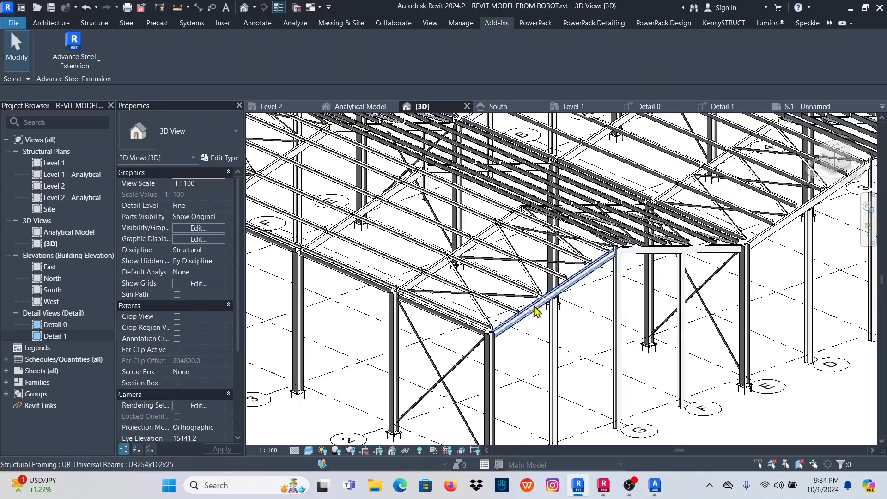
pyautogui.scroll(-5, 536, 310)
pyautogui.keyDown('shift'); pyautogui.moveTo(472, 341); pyautogui.dragTo(600, 367, button='middle'); pyautogui.keyUp('shift')
pyautogui.scroll(-3, 671, 295)
pyautogui.scroll(5, 457, 303)
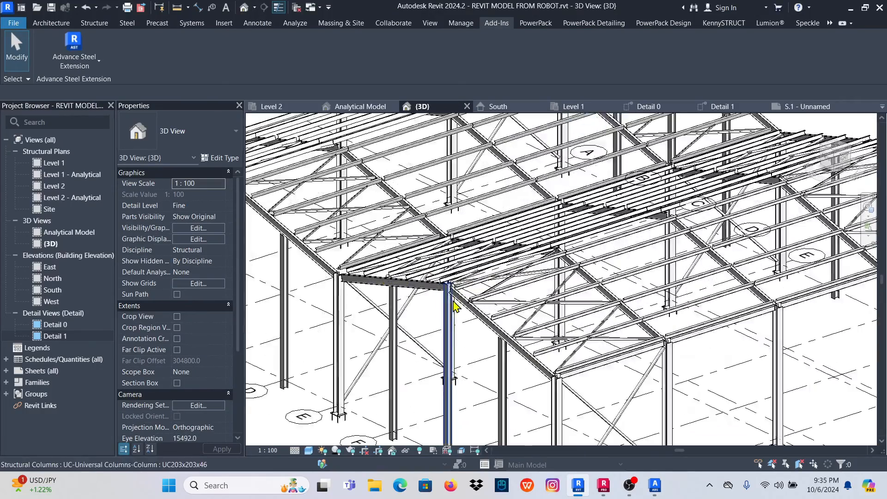
# Load ADVANCE TO REVIT.smlx from the Pictures folder into the Advance Steel Extension synchronisation.
pyautogui.scroll(-5, 490, 287)
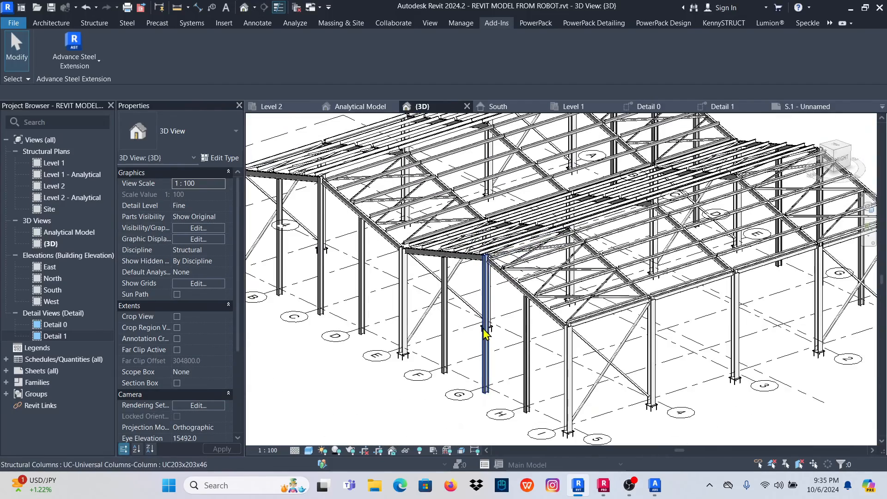
pyautogui.scroll(-5, 485, 332)
pyautogui.scroll(2, 462, 307)
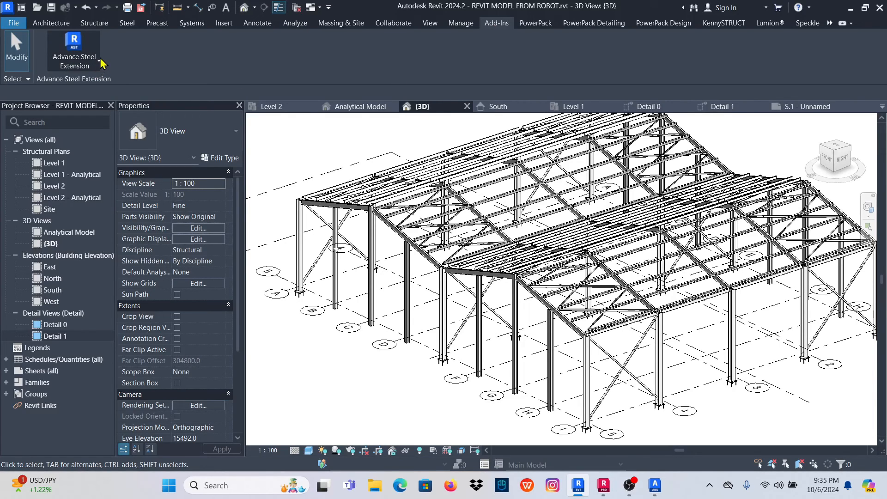
pyautogui.click(95, 63)
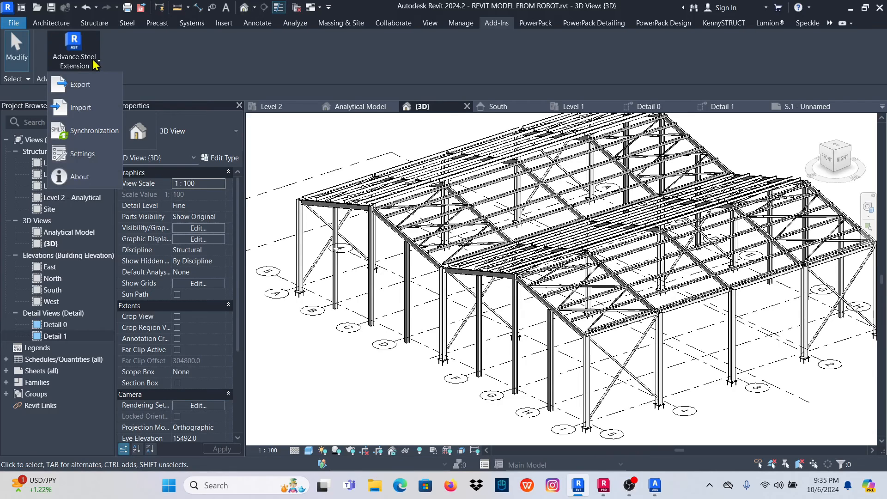
pyautogui.click(88, 139)
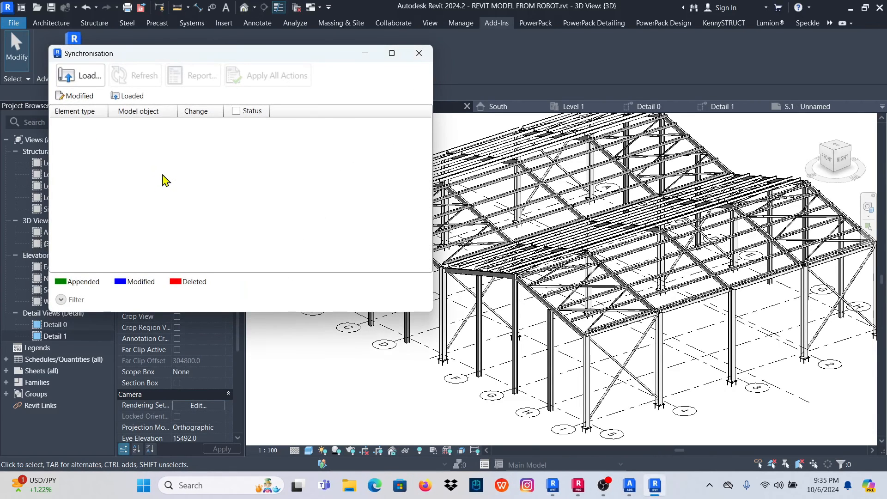
pyautogui.click(79, 76)
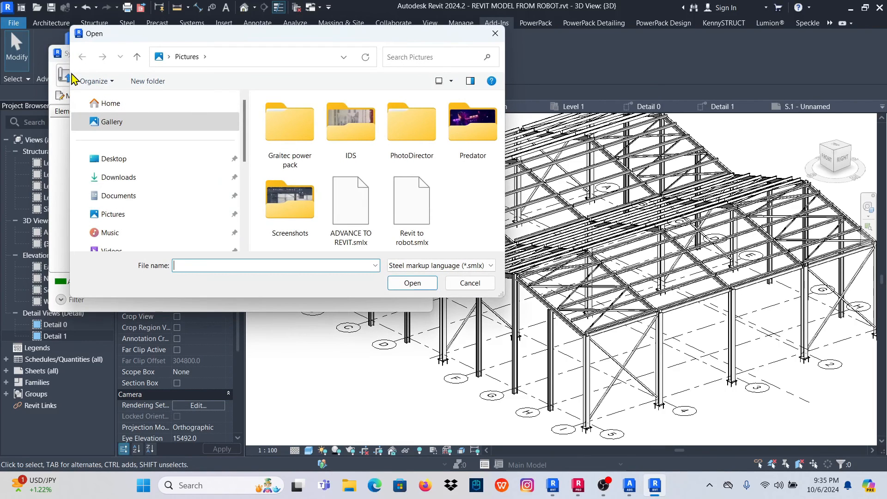
pyautogui.click(364, 201)
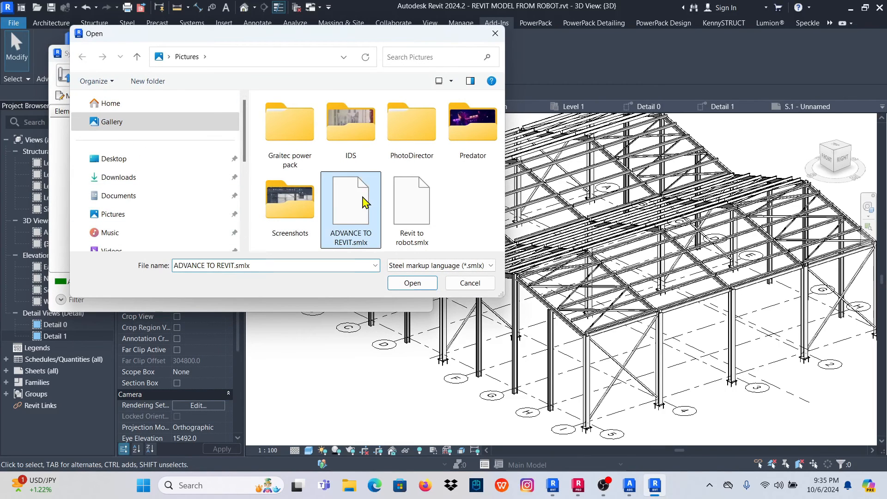
pyautogui.click(403, 286)
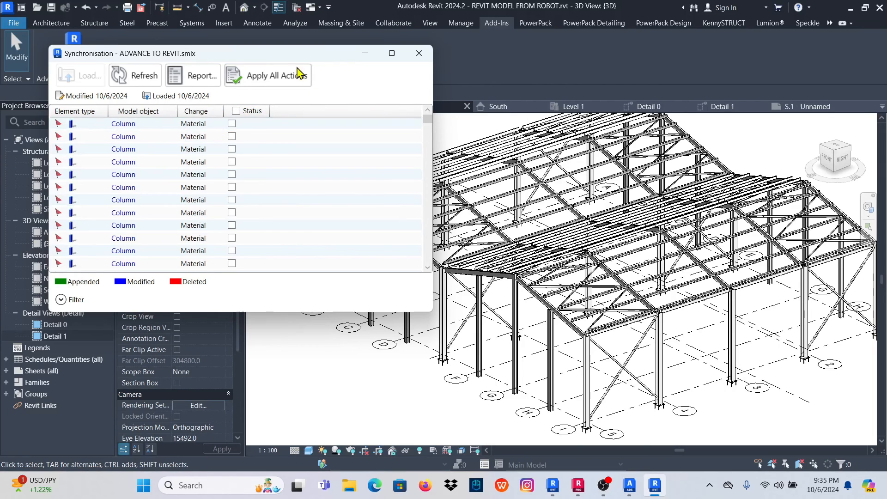
# Shift the synchronisation window slightly and mark every listed change for synchronisation.
pyautogui.moveTo(259, 53); pyautogui.dragTo(304, 51)
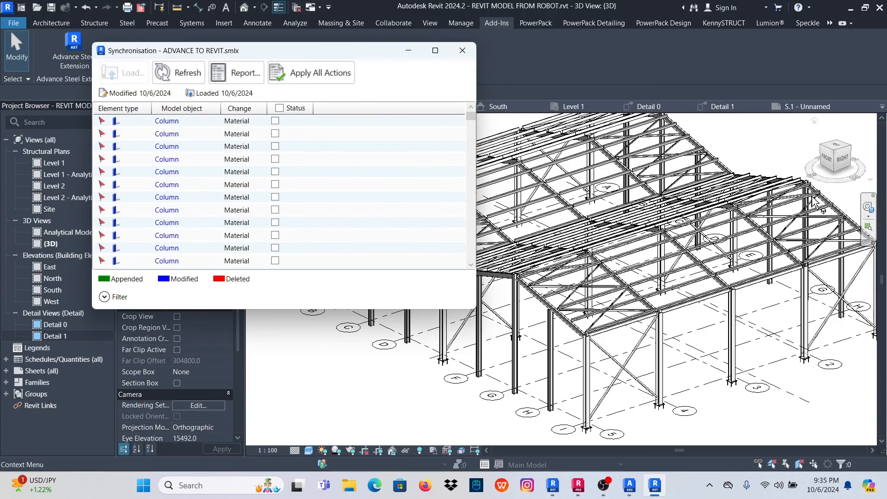
pyautogui.scroll(-2, 751, 218)
pyautogui.scroll(7, 776, 209)
pyautogui.scroll(-5, 784, 203)
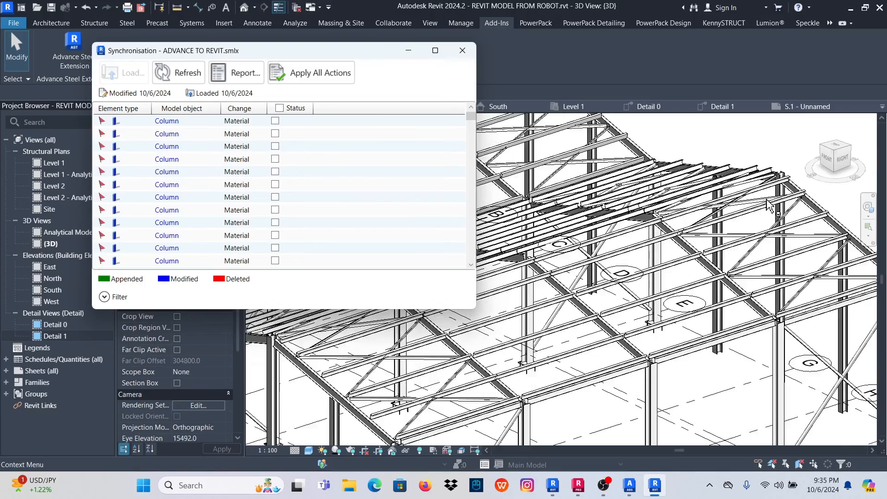
pyautogui.scroll(5, 580, 283)
pyautogui.scroll(2, 581, 283)
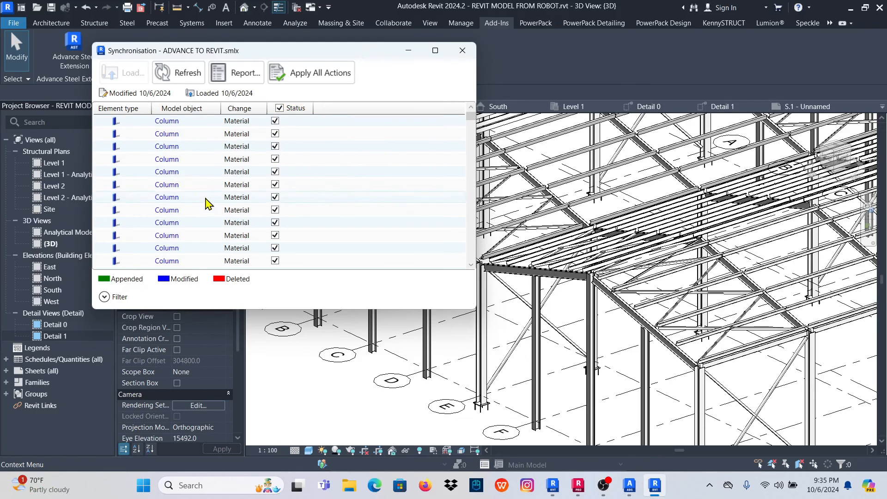
# Review the listed column, beam and connection changes and apply all actions to the Revit model.
pyautogui.scroll(-4, 208, 206)
pyautogui.scroll(3, 213, 213)
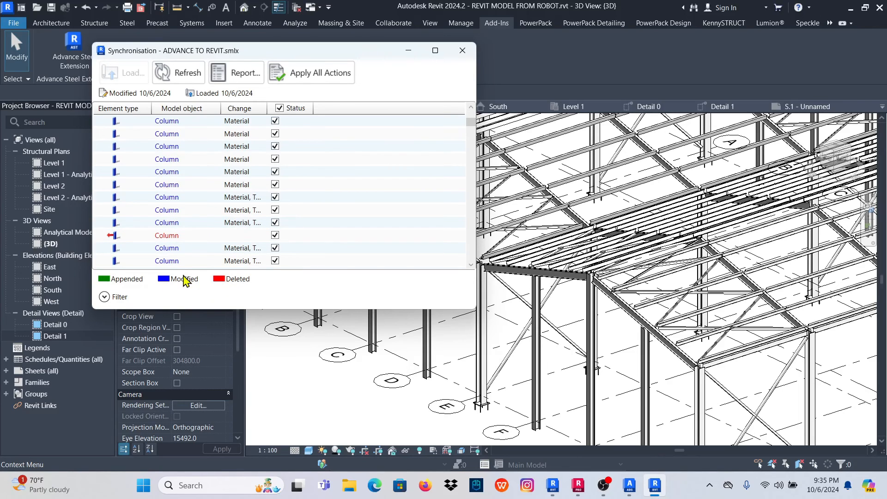
pyautogui.scroll(-5, 278, 176)
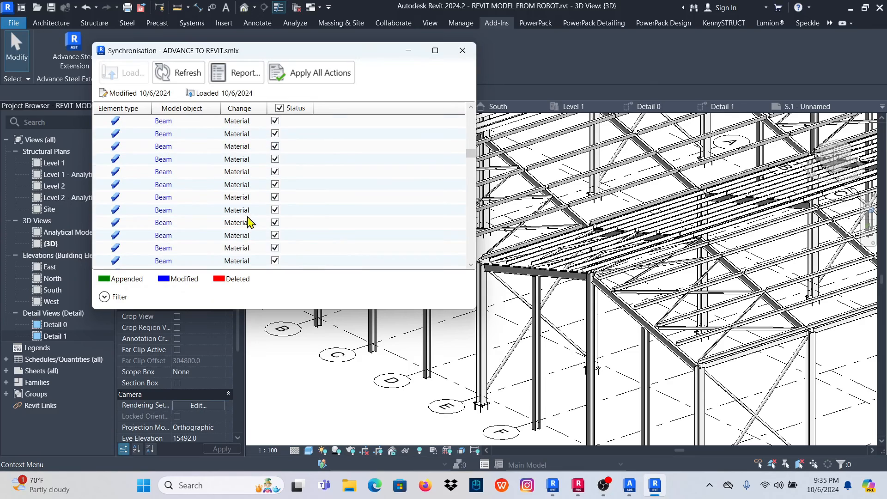
pyautogui.scroll(-5, 277, 233)
pyautogui.scroll(-1, 289, 217)
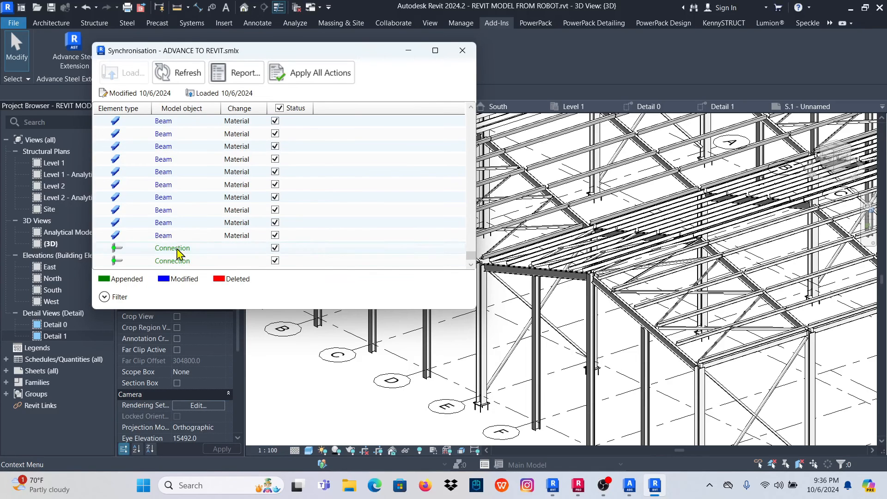
pyautogui.scroll(5, 277, 215)
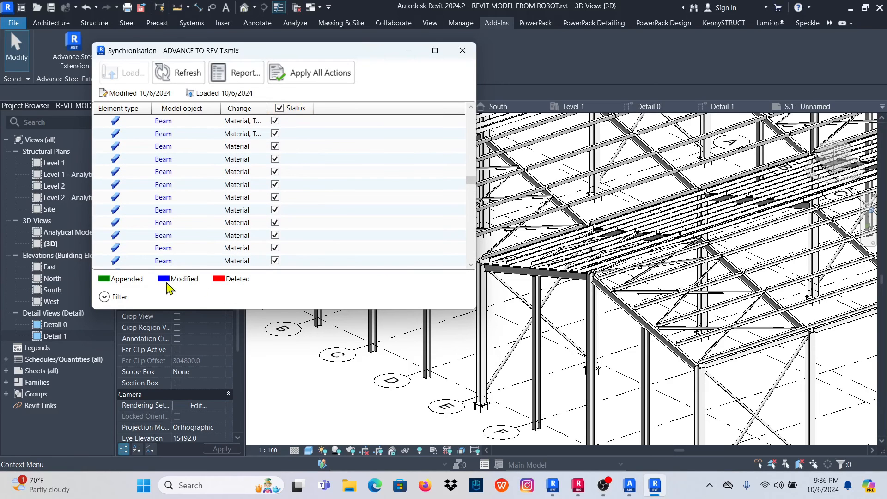
pyautogui.scroll(2, 239, 185)
pyautogui.scroll(3, 277, 138)
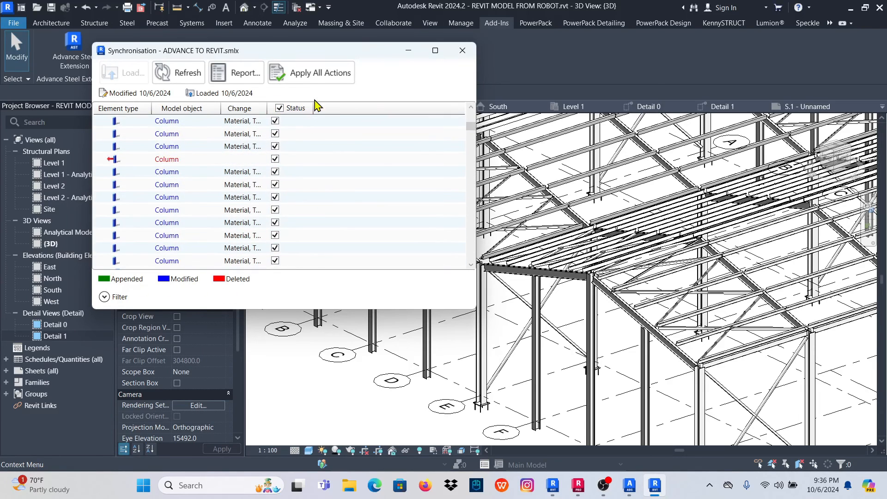
pyautogui.scroll(2, 276, 150)
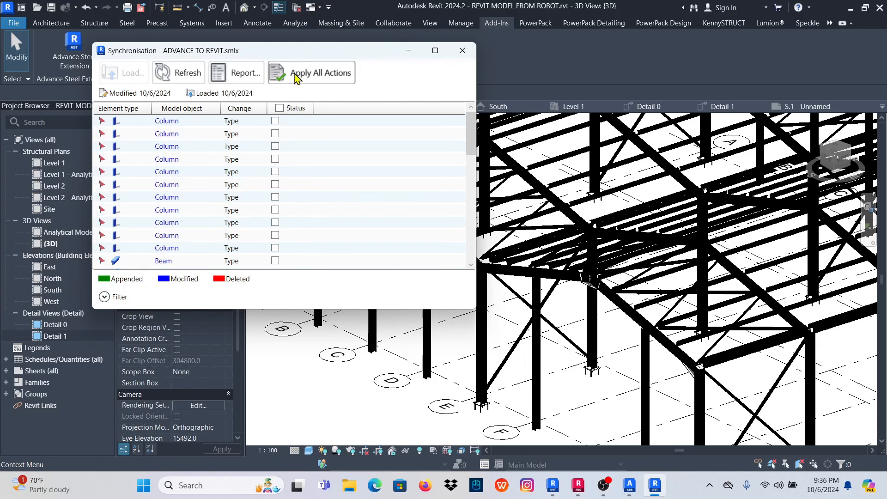
# Close the synchronisation window and examine the updated portal frame in the 3D view.
pyautogui.moveTo(359, 53); pyautogui.dragTo(252, 28)
pyautogui.scroll(-1, 315, 209)
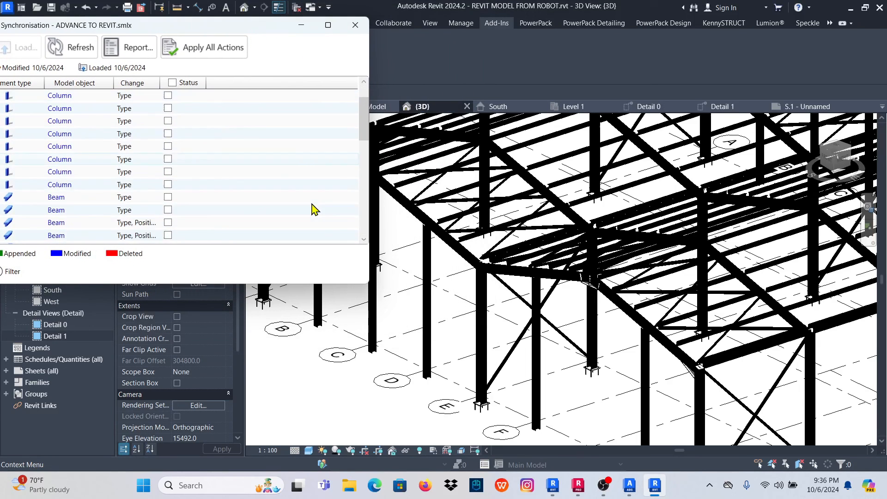
pyautogui.click(356, 25)
pyautogui.scroll(-5, 587, 291)
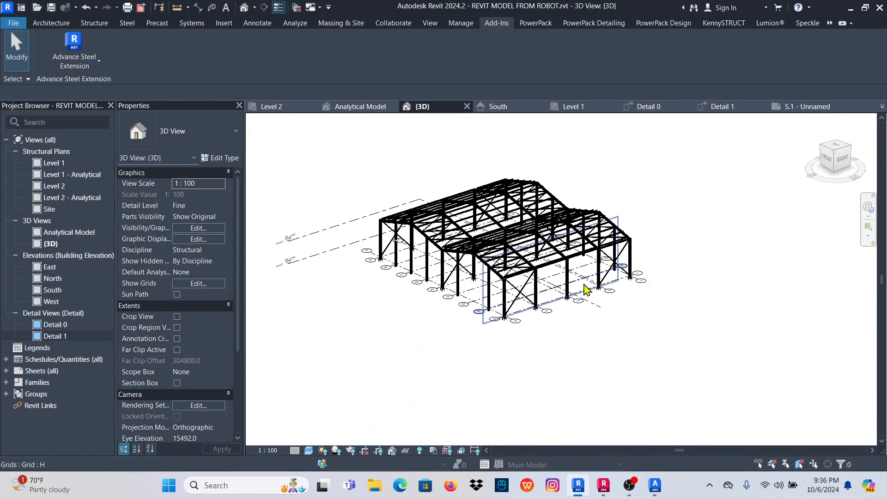
pyautogui.scroll(8, 657, 247)
pyautogui.scroll(-6, 679, 249)
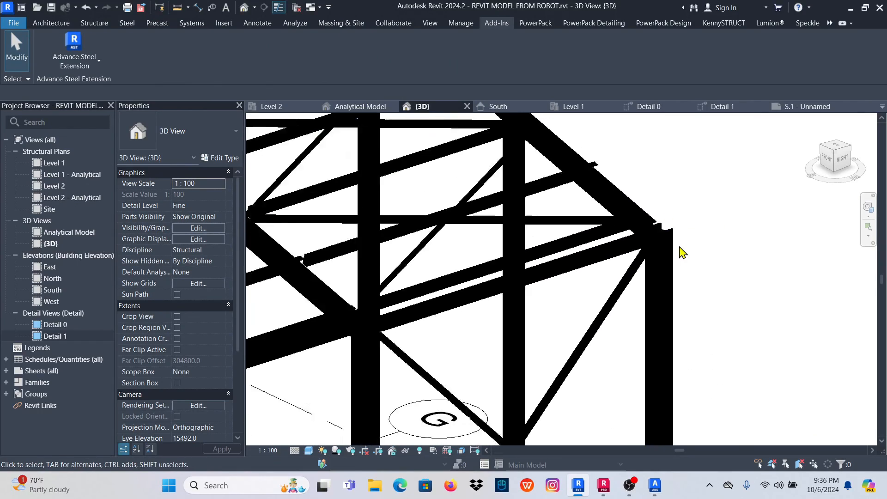
# Display the 3D view in Hidden Line style and examine the bolted apex haunch joining the gable rafters.
pyautogui.click(294, 450)
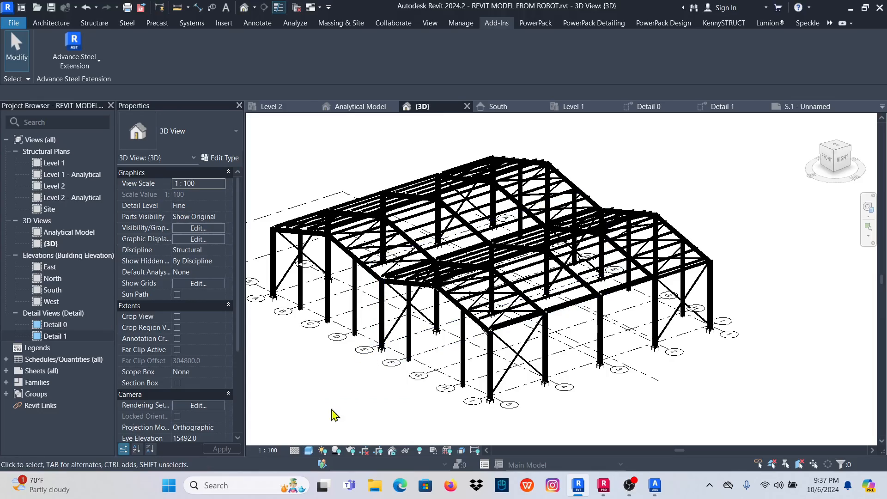
pyautogui.click(308, 450)
pyautogui.click(343, 393)
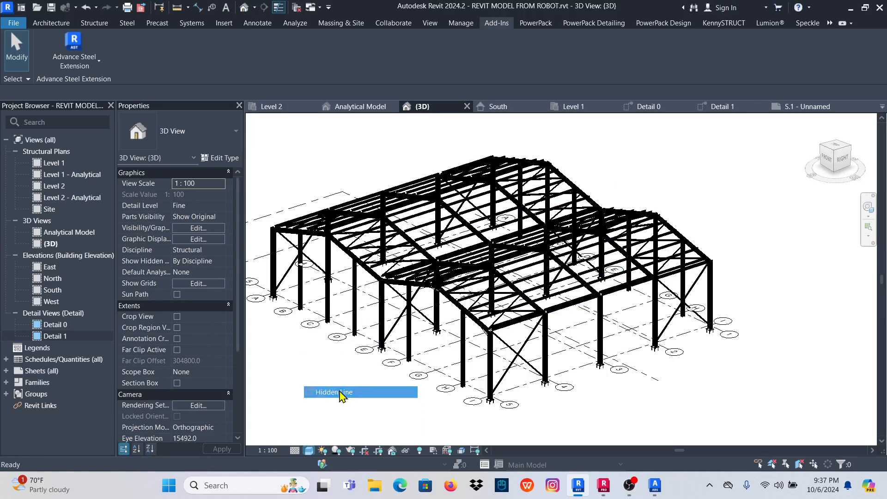
pyautogui.scroll(3, 396, 293)
pyautogui.scroll(4, 463, 285)
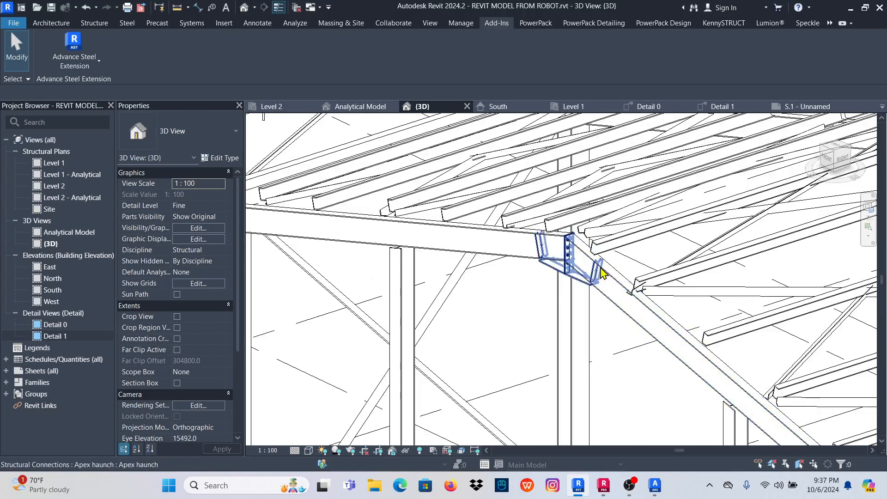
pyautogui.scroll(-6, 453, 283)
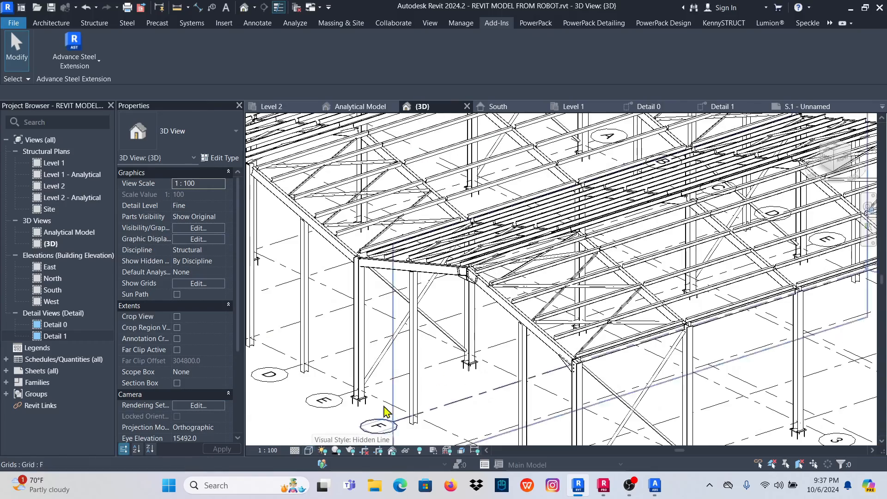
pyautogui.scroll(6, 471, 291)
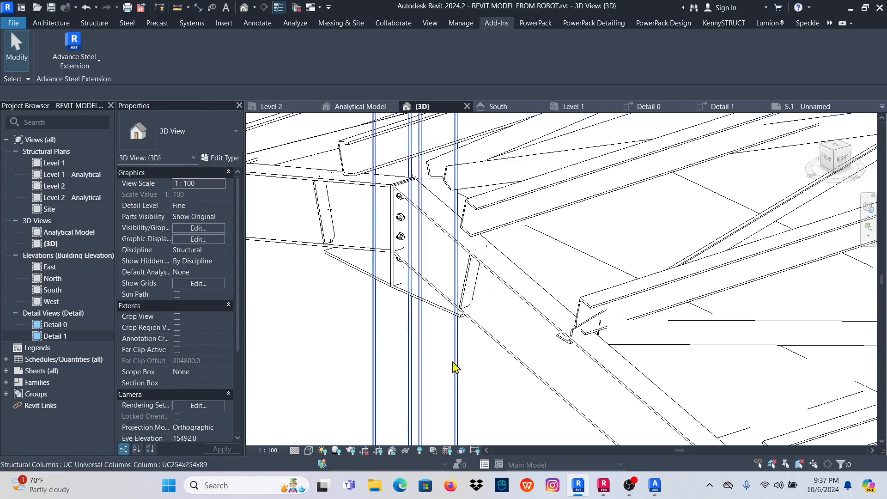
# Select the gable's apex haunch and the bolted knee connection with haunch to inspect each imported connection.
pyautogui.click(359, 281)
pyautogui.scroll(-5, 394, 324)
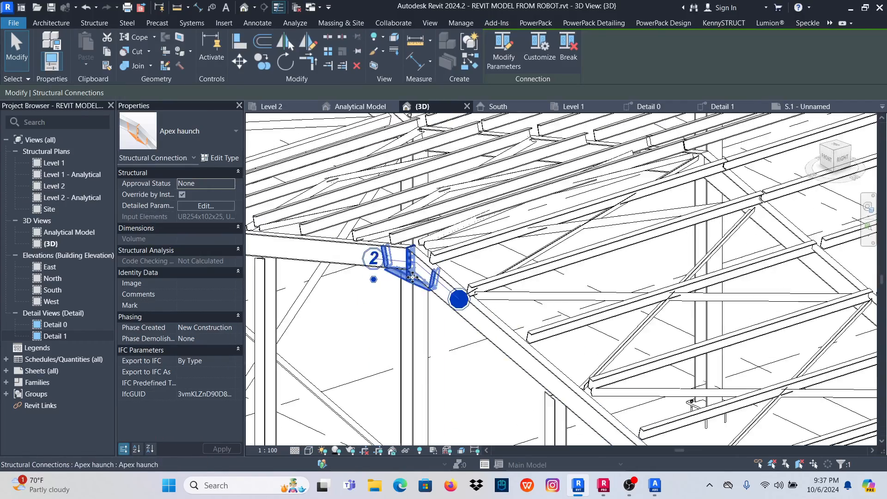
pyautogui.scroll(3, 571, 370)
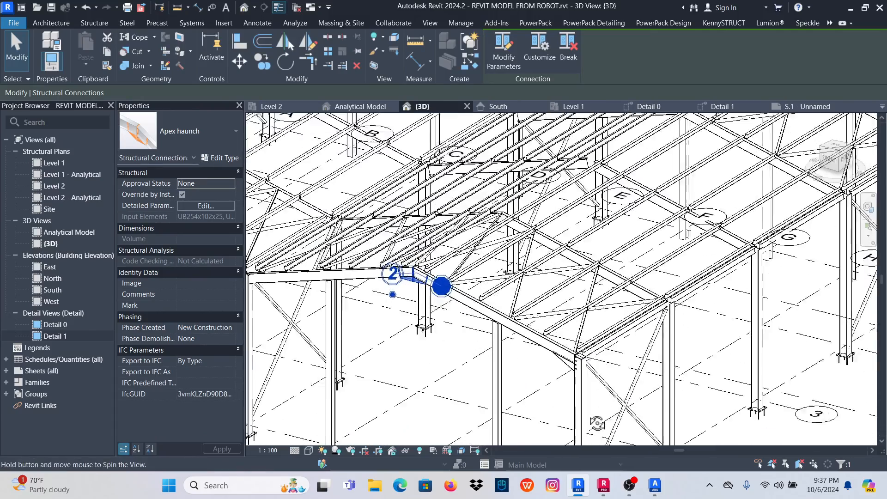
pyautogui.scroll(2, 572, 371)
pyautogui.click(538, 349)
pyautogui.scroll(-3, 625, 304)
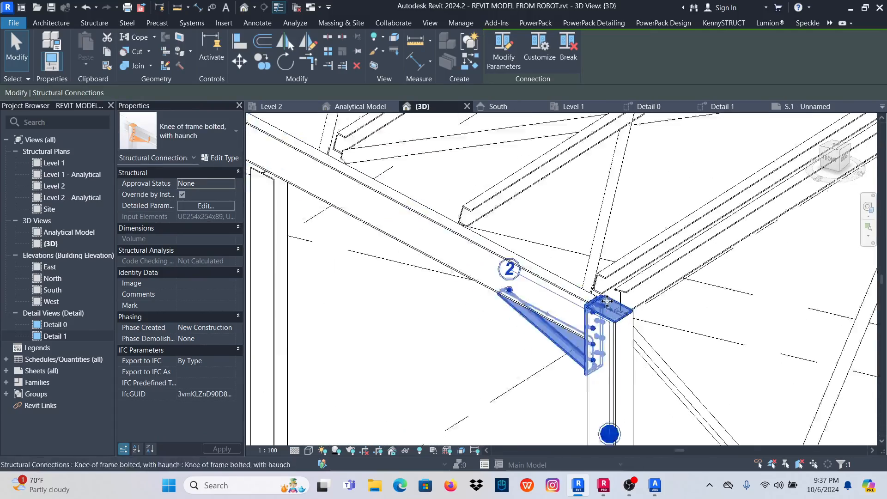
pyautogui.scroll(-3, 625, 305)
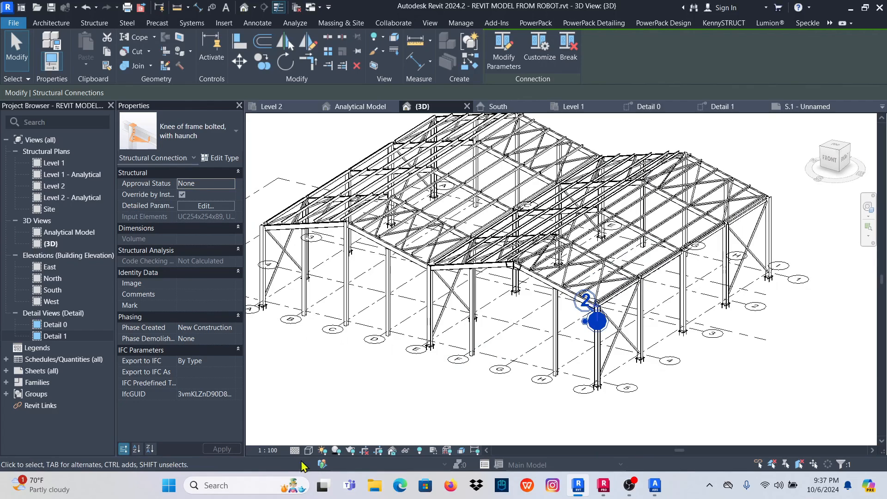
# Set the 3D view's visual style to Consistent Colors and check the members at the eaves.
pyautogui.click(309, 451)
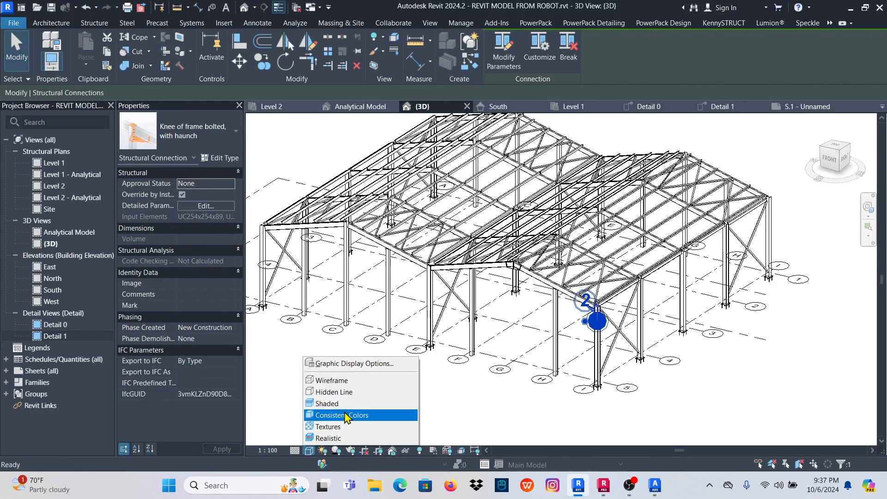
pyautogui.click(335, 415)
pyautogui.scroll(3, 653, 299)
pyautogui.scroll(5, 653, 298)
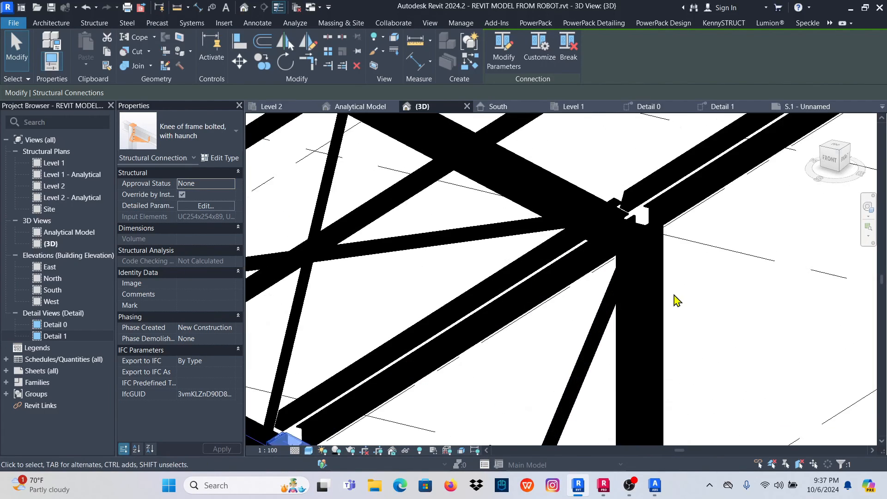
# Select the UC254x254x89 column at the eaves and open its structural material, Steel 45-345, for editing.
pyautogui.click(651, 247)
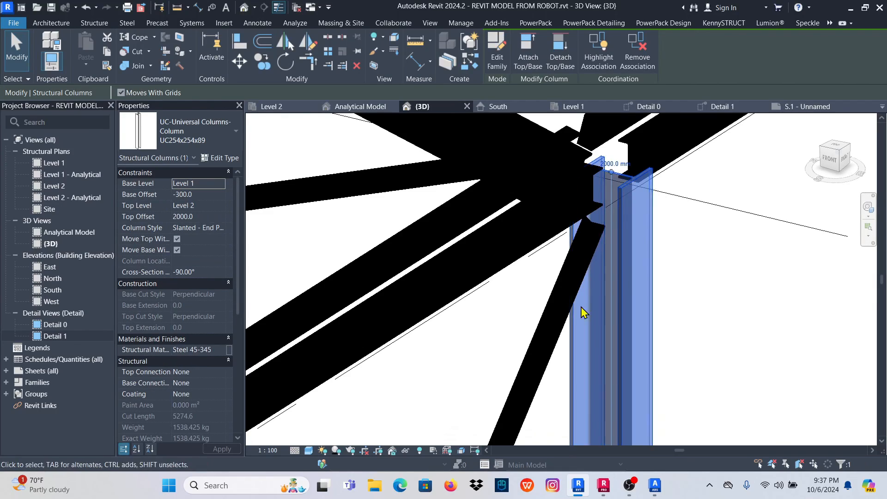
pyautogui.scroll(-6, 580, 307)
pyautogui.scroll(1, 559, 301)
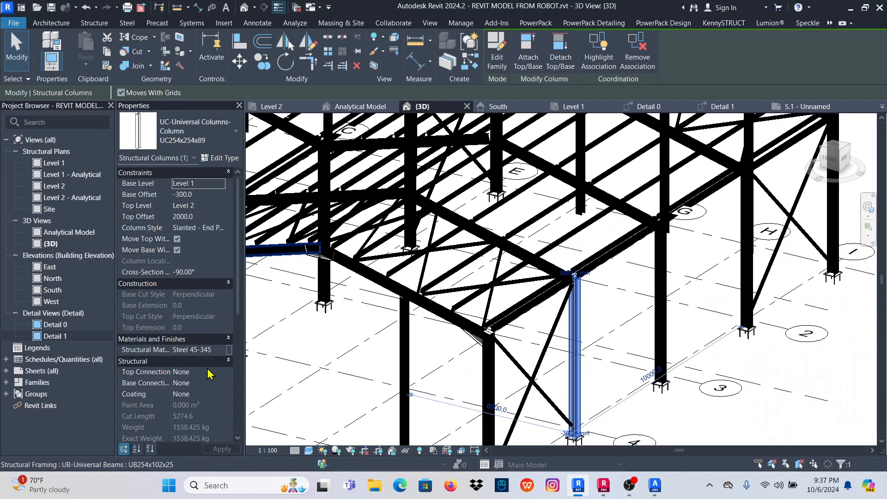
pyautogui.click(204, 350)
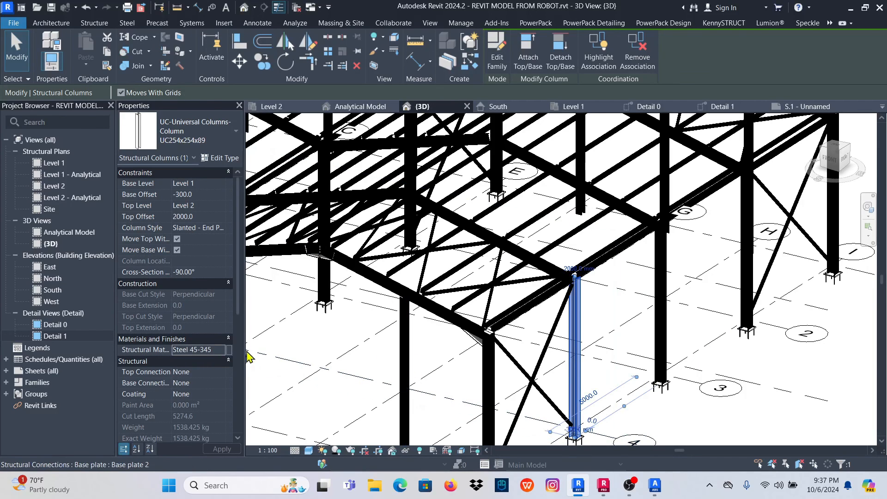
pyautogui.click(223, 343)
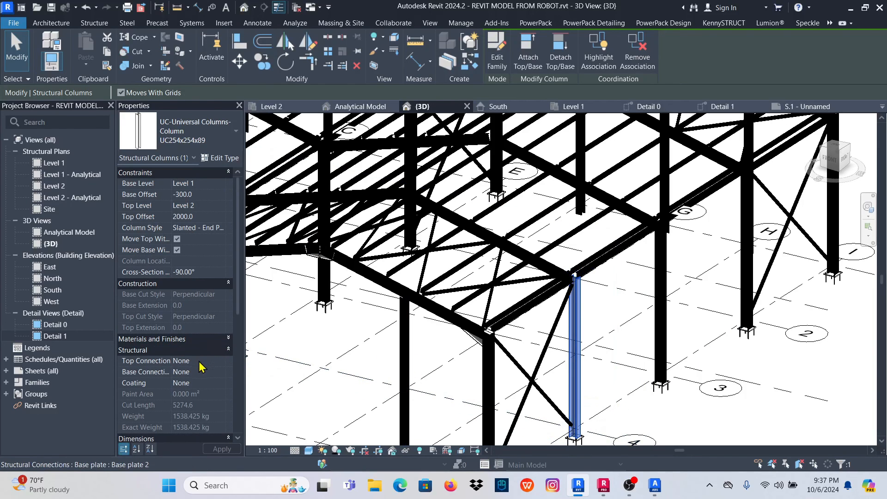
pyautogui.click(228, 339)
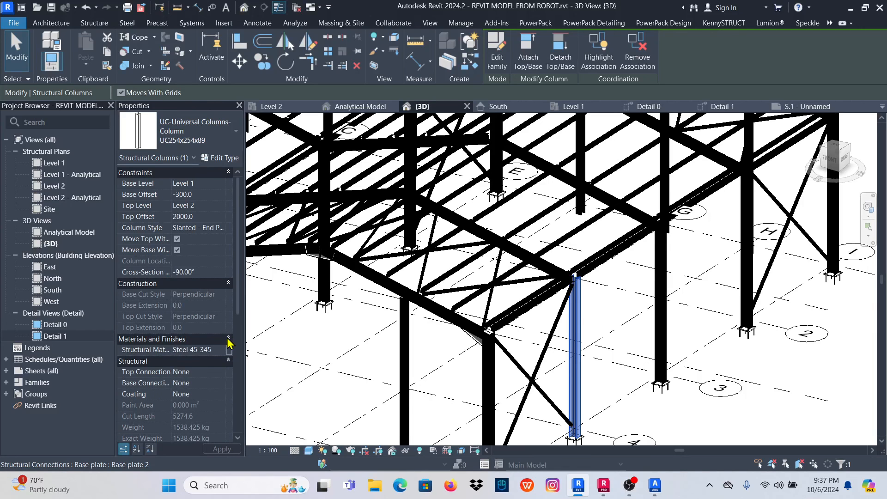
pyautogui.click(228, 350)
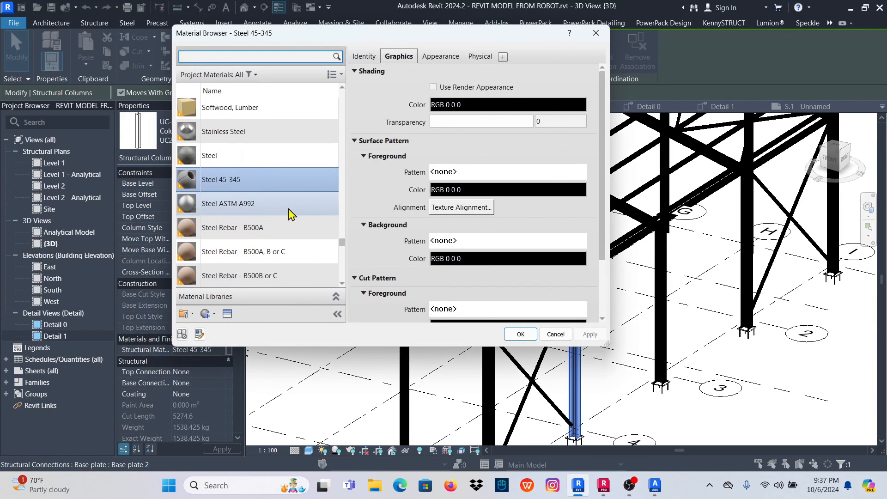
# Set the shading color of Steel 45-345 to light grey RGB 208 208 208 and apply it to the model.
pyautogui.click(461, 106)
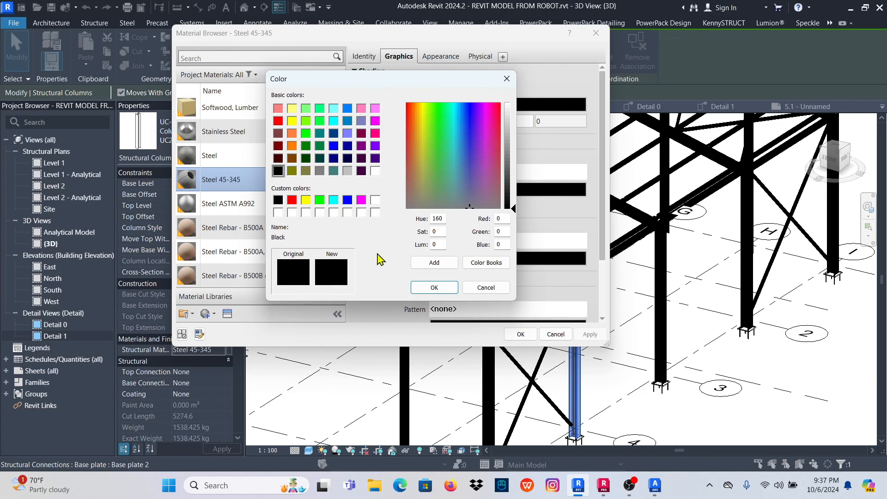
pyautogui.moveTo(515, 210); pyautogui.dragTo(513, 122)
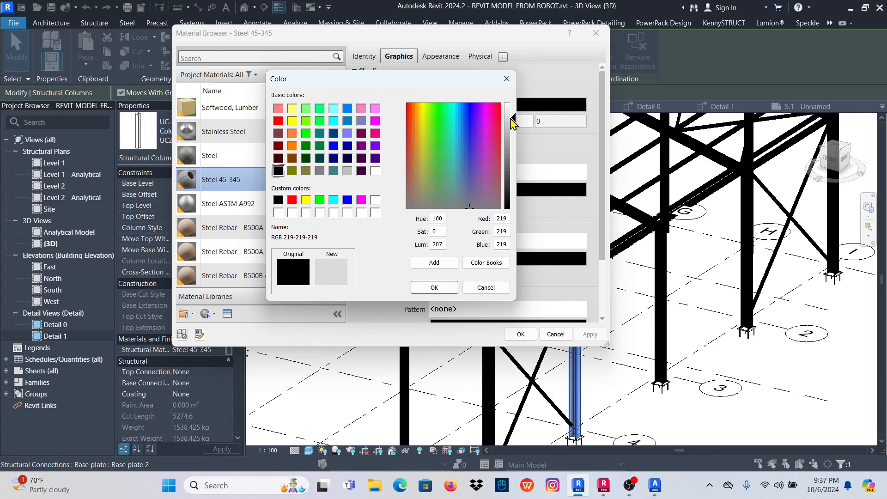
pyautogui.click(430, 288)
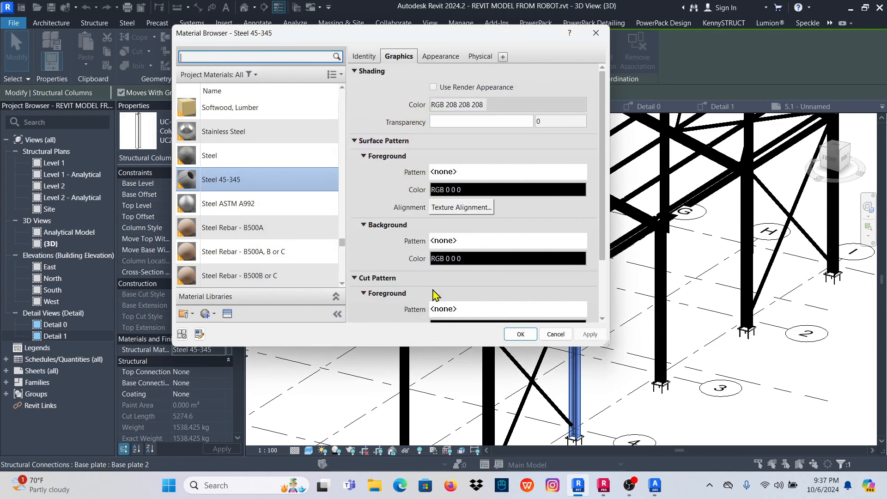
pyautogui.click(589, 335)
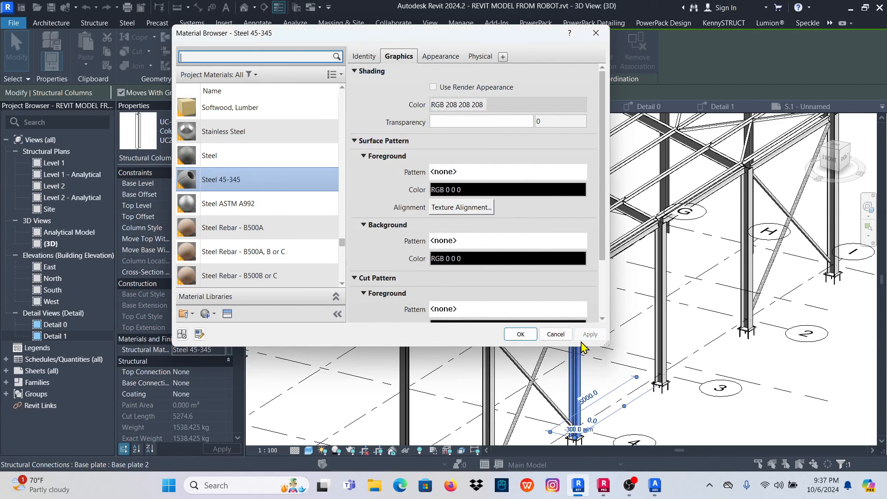
pyautogui.click(521, 334)
pyautogui.press('Escape')
# Examine the recolored steel members in the 3D view, from the eaves connection out to the whole portal frame.
pyautogui.scroll(5, 600, 296)
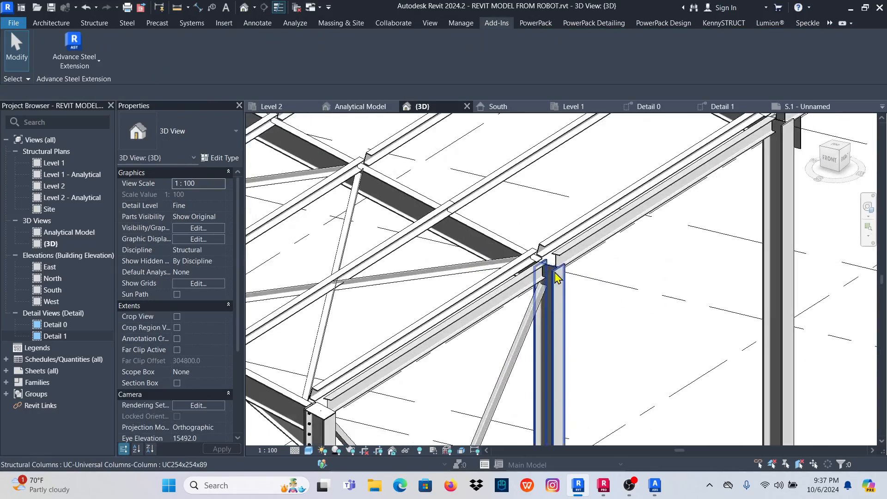
pyautogui.scroll(-8, 573, 316)
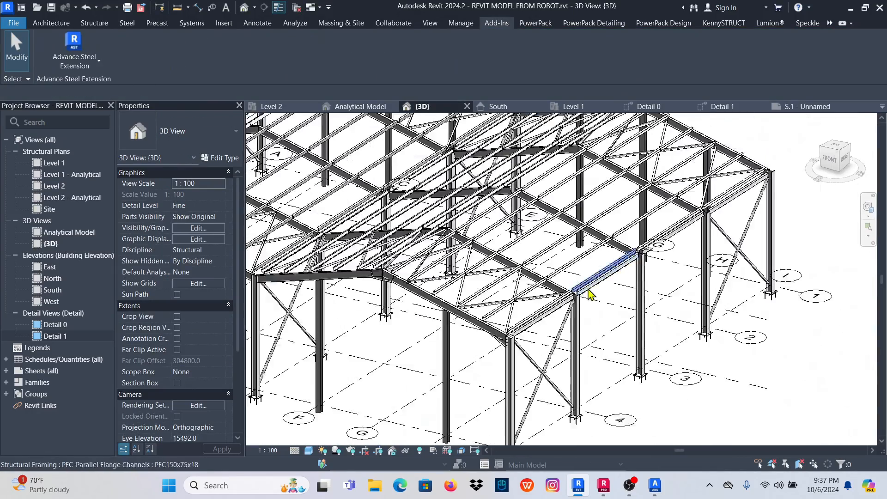
pyautogui.scroll(2, 536, 286)
pyautogui.scroll(-1, 563, 281)
pyautogui.keyDown('shift'); pyautogui.moveTo(562, 281); pyautogui.dragTo(631, 295, button='middle'); pyautogui.keyUp('shift')
pyautogui.keyDown('shift'); pyautogui.moveTo(713, 251); pyautogui.dragTo(652, 241, button='middle'); pyautogui.keyUp('shift')
pyautogui.scroll(4, 661, 249)
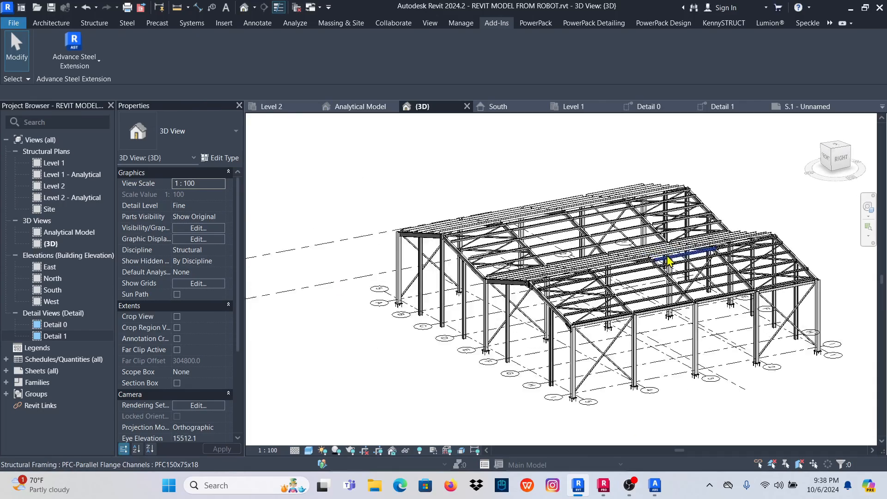
pyautogui.scroll(-4, 503, 263)
pyautogui.scroll(4, 559, 283)
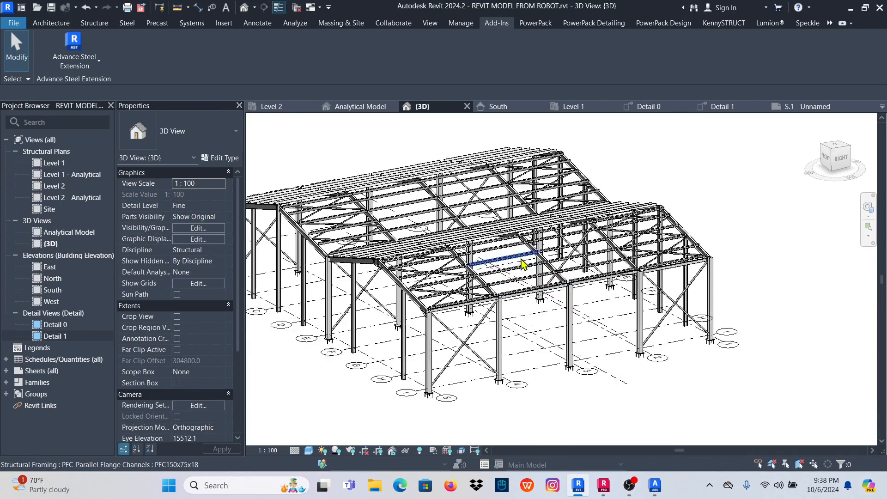
# Switch to Advance Steel and review the roof plan, haunch and base plate details on Sheet 001 GA - A1.
pyautogui.moveTo(656, 491)
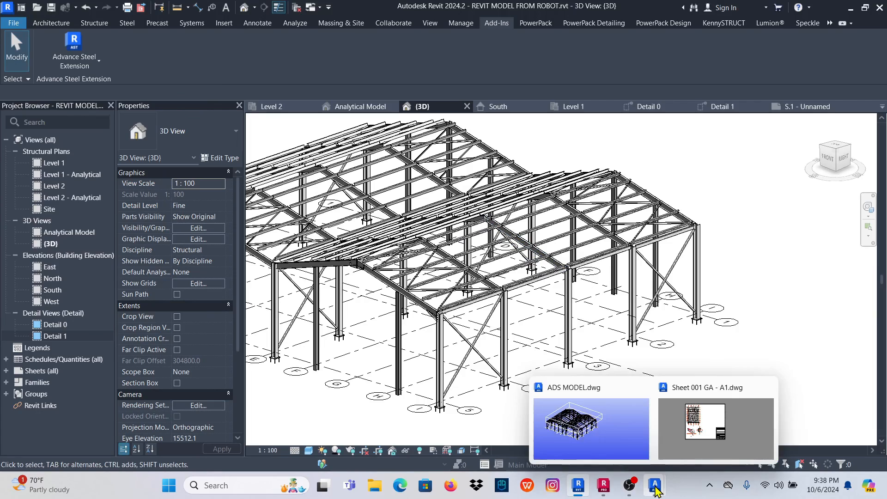
pyautogui.click(621, 421)
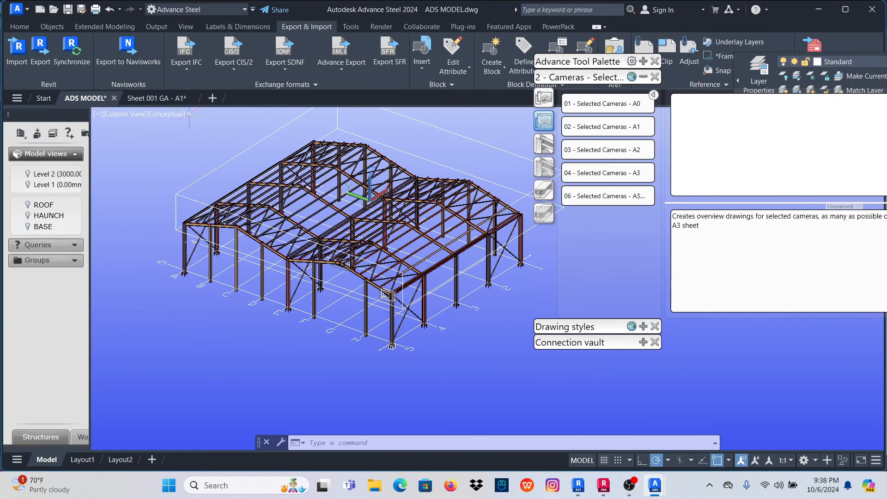
pyautogui.click(152, 98)
pyautogui.scroll(-6, 345, 193)
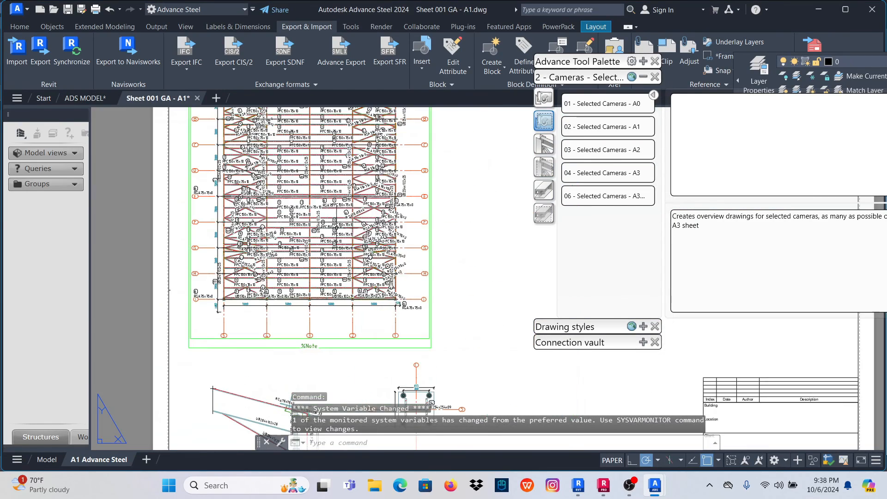
pyautogui.scroll(10, 346, 266)
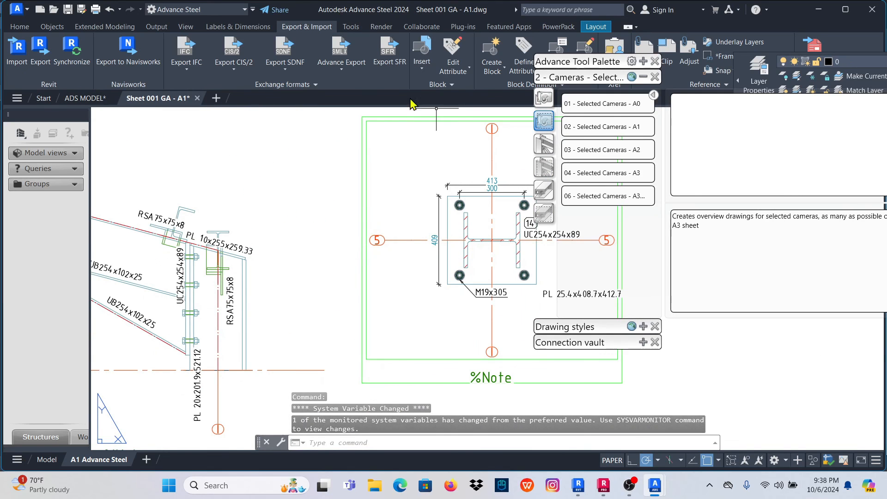
pyautogui.scroll(-4, 347, 266)
pyautogui.scroll(6, 384, 279)
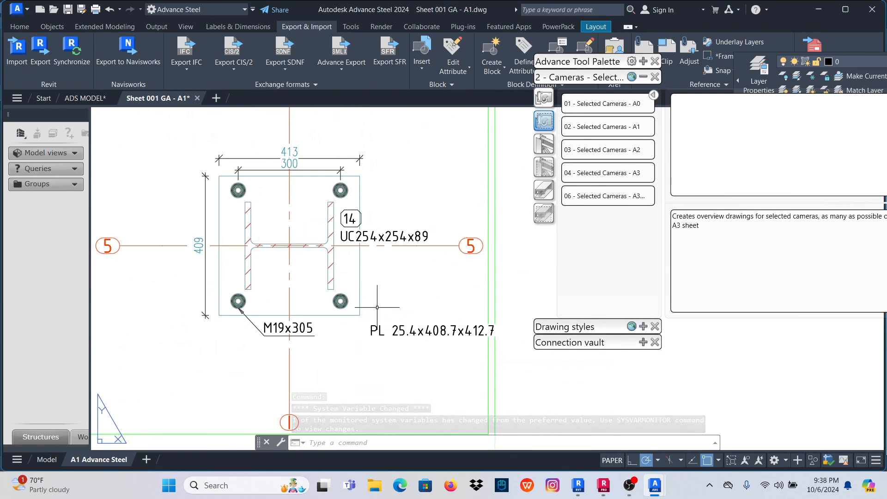
pyautogui.scroll(-8, 384, 278)
pyautogui.scroll(2, 387, 267)
pyautogui.scroll(3, 387, 267)
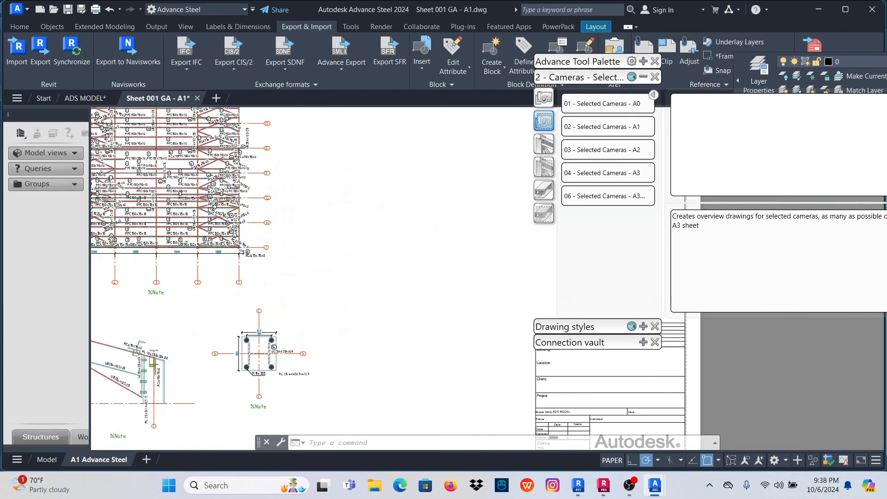
pyautogui.scroll(-6, 277, 194)
# Return to the ADS MODEL drawing and examine the roof purlins, rafters and bracing in 3D.
pyautogui.click(87, 98)
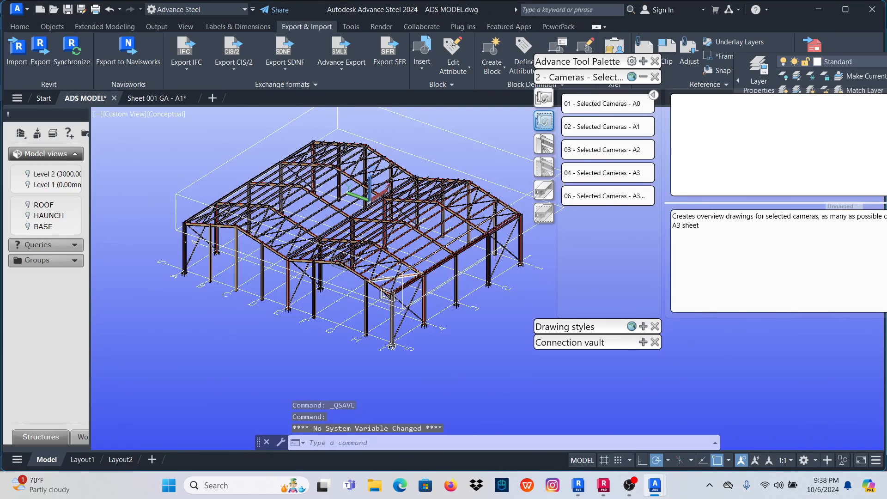
pyautogui.scroll(6, 480, 326)
pyautogui.keyDown('shift'); pyautogui.moveTo(480, 326); pyautogui.dragTo(482, 312, button='middle'); pyautogui.keyUp('shift')
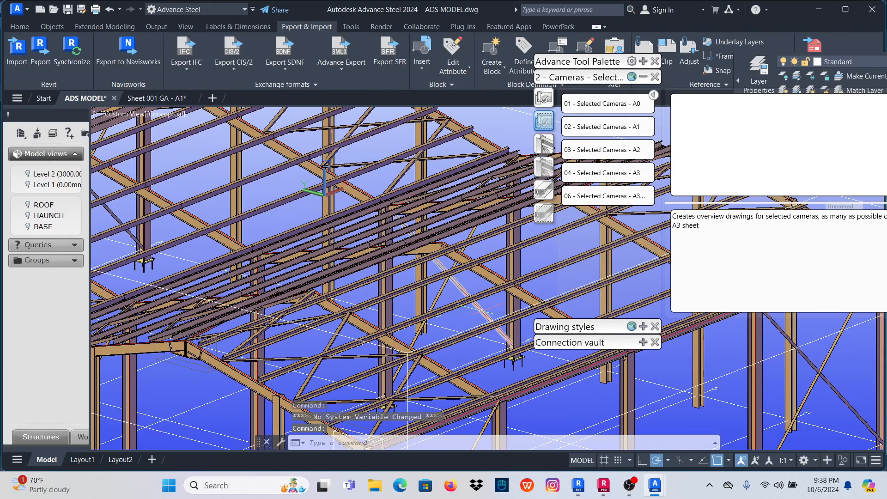
pyautogui.moveTo(482, 311)
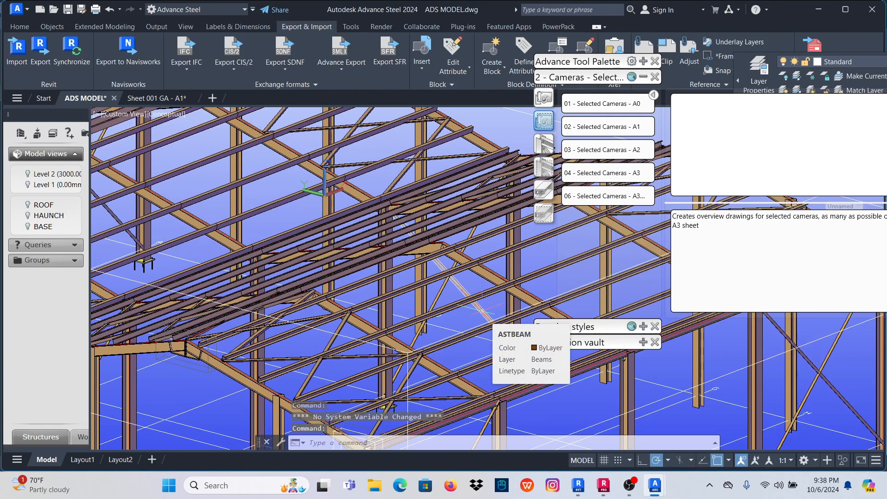